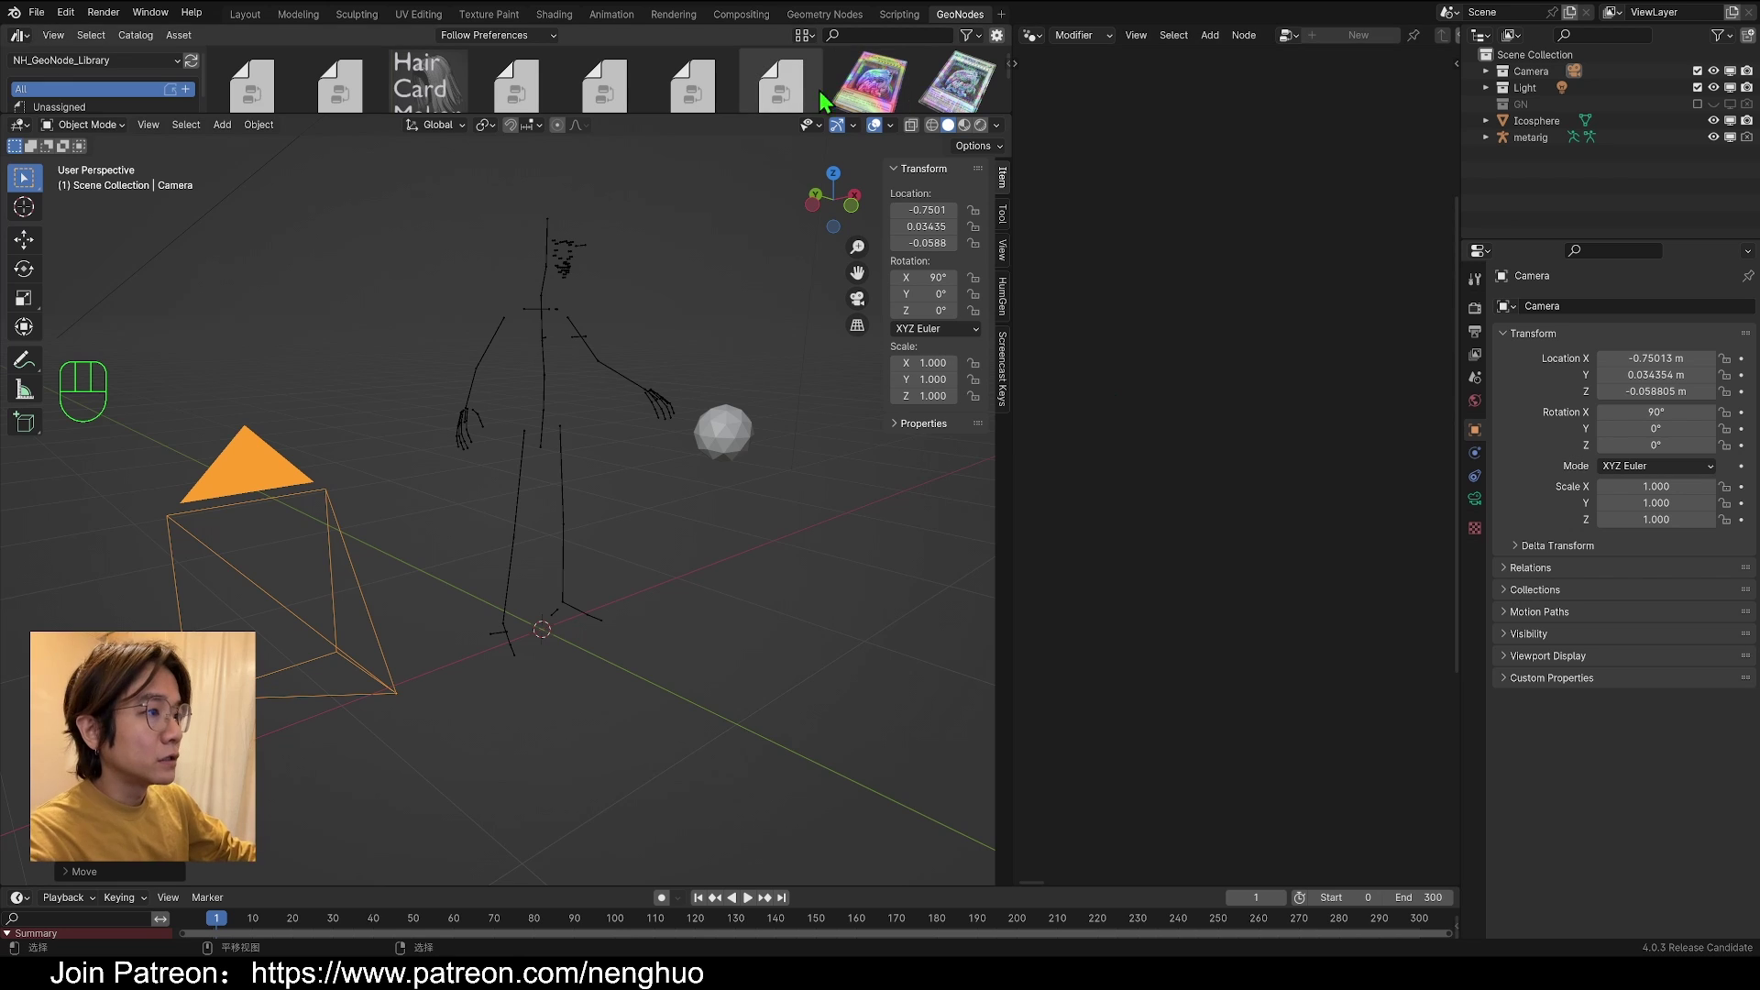
Step: Give the icosphere a new Geometry Nodes modifier and insert a Transform Geometry node between Group Input and Group Output
click(748, 450)
middle_drag(739, 523, 697, 527)
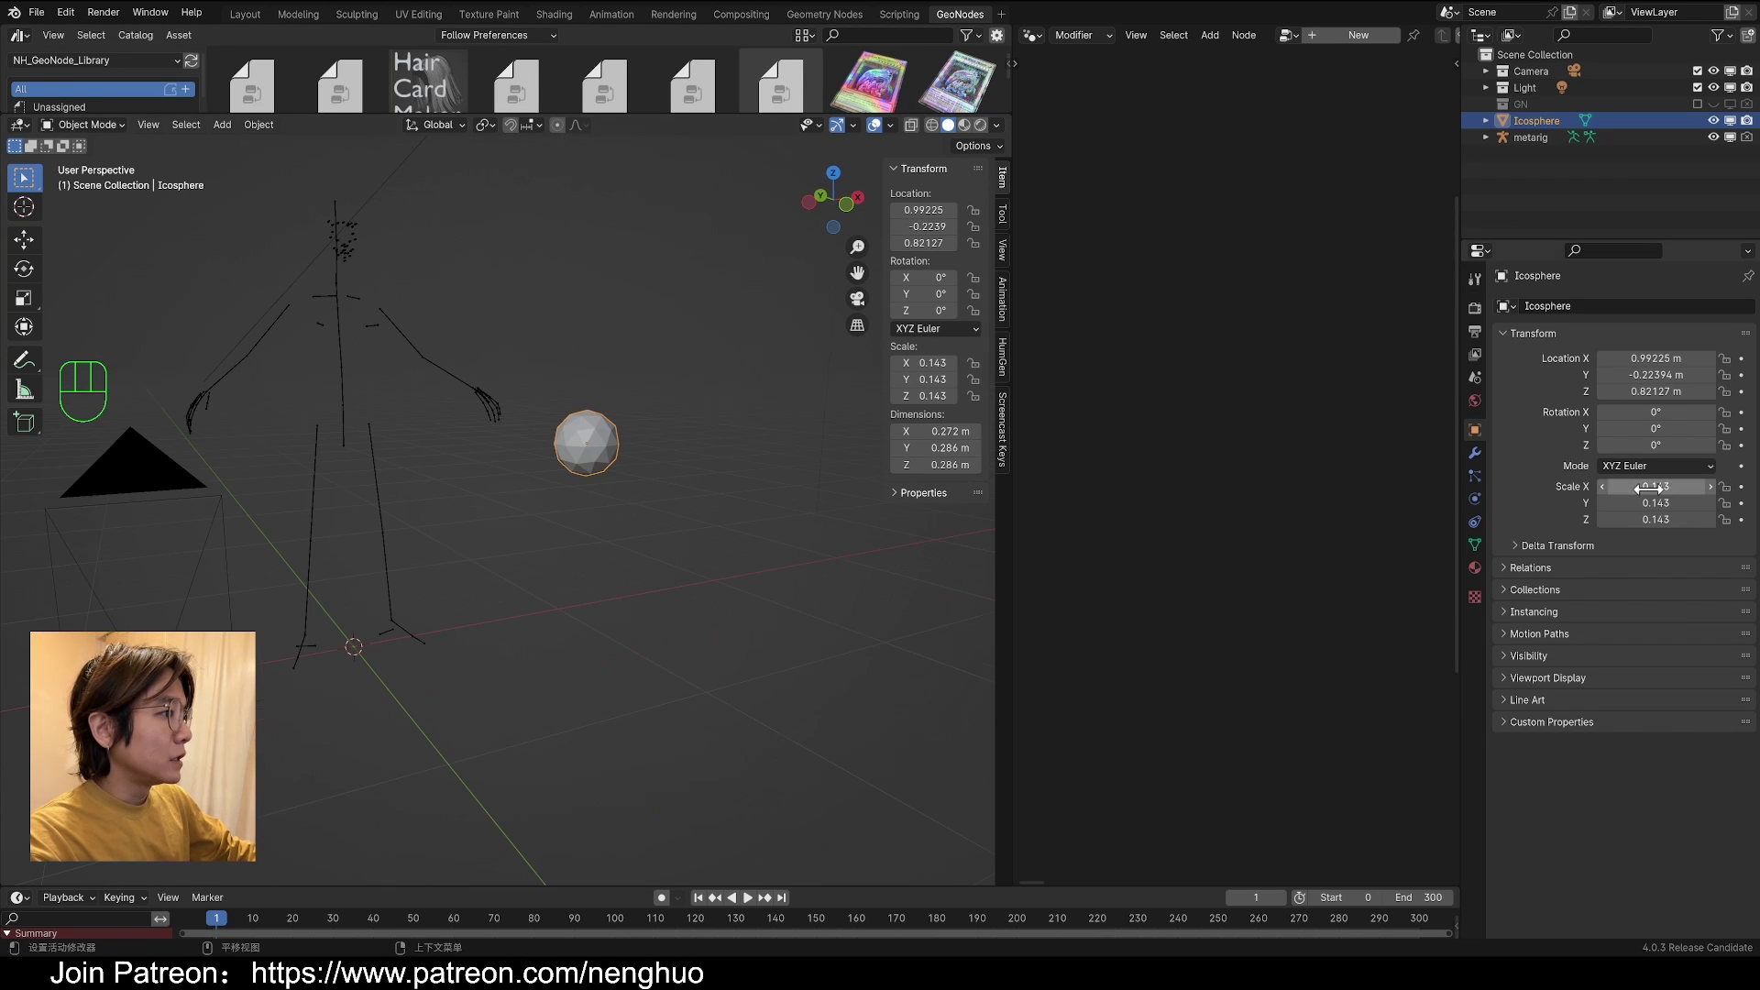
click(1476, 545)
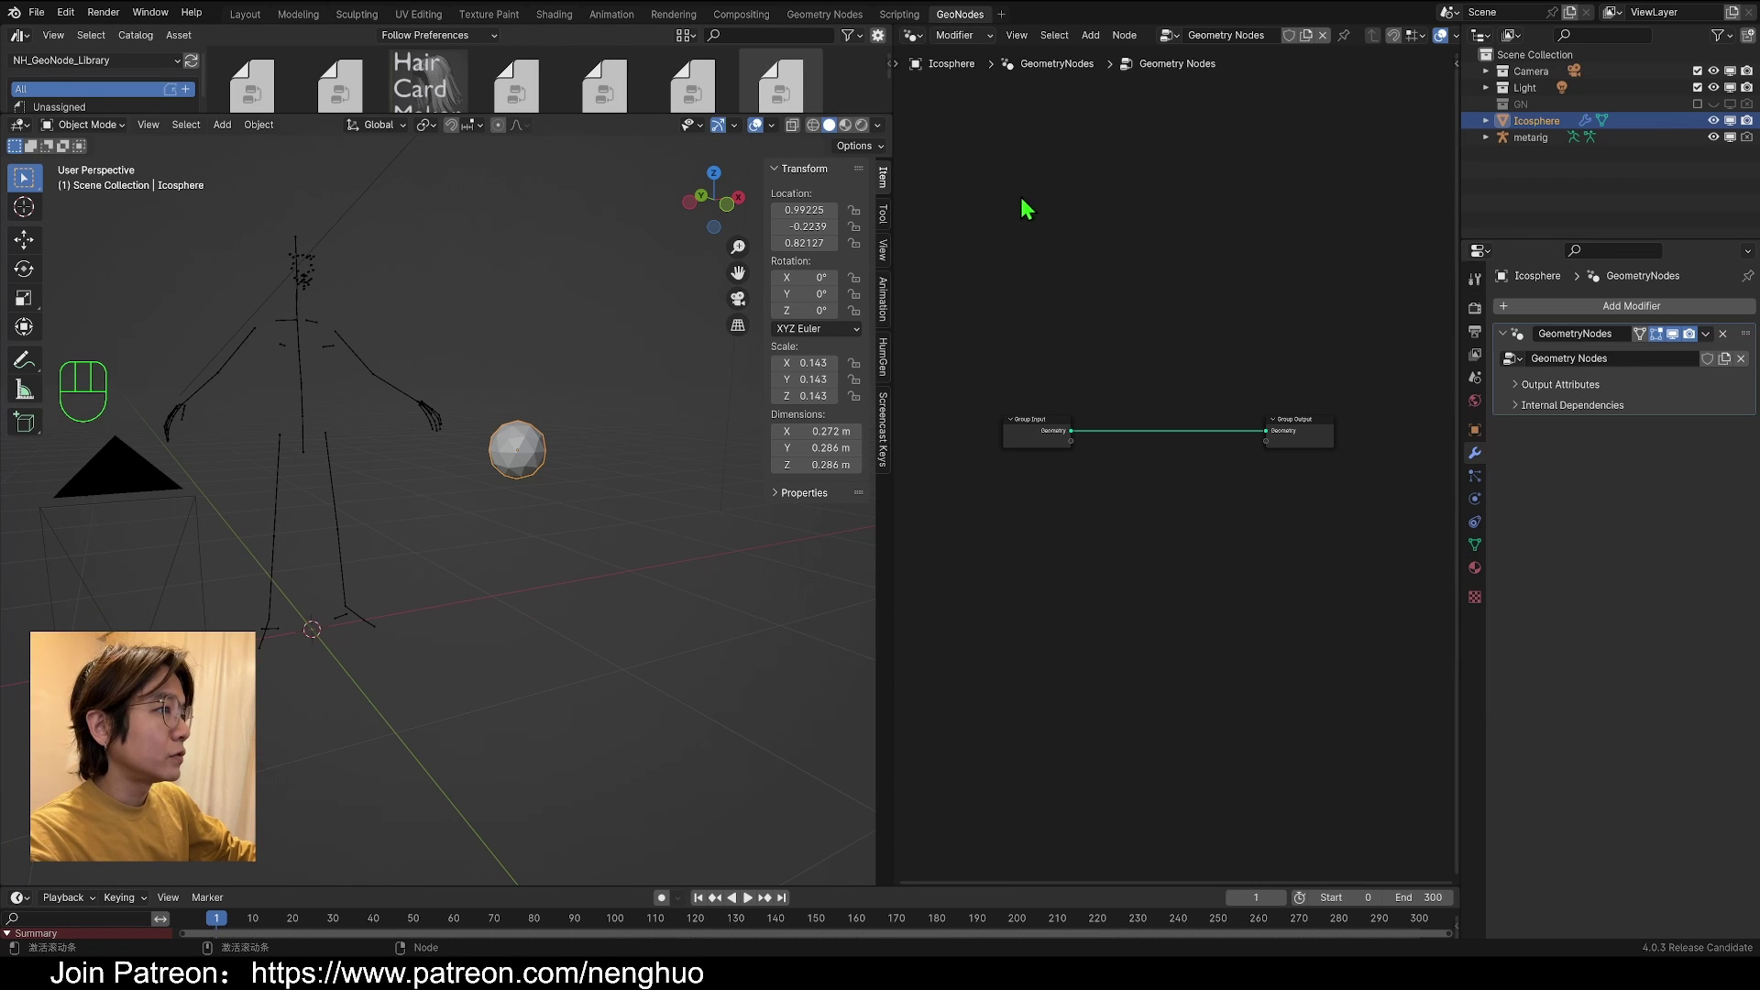
key(shift+a)
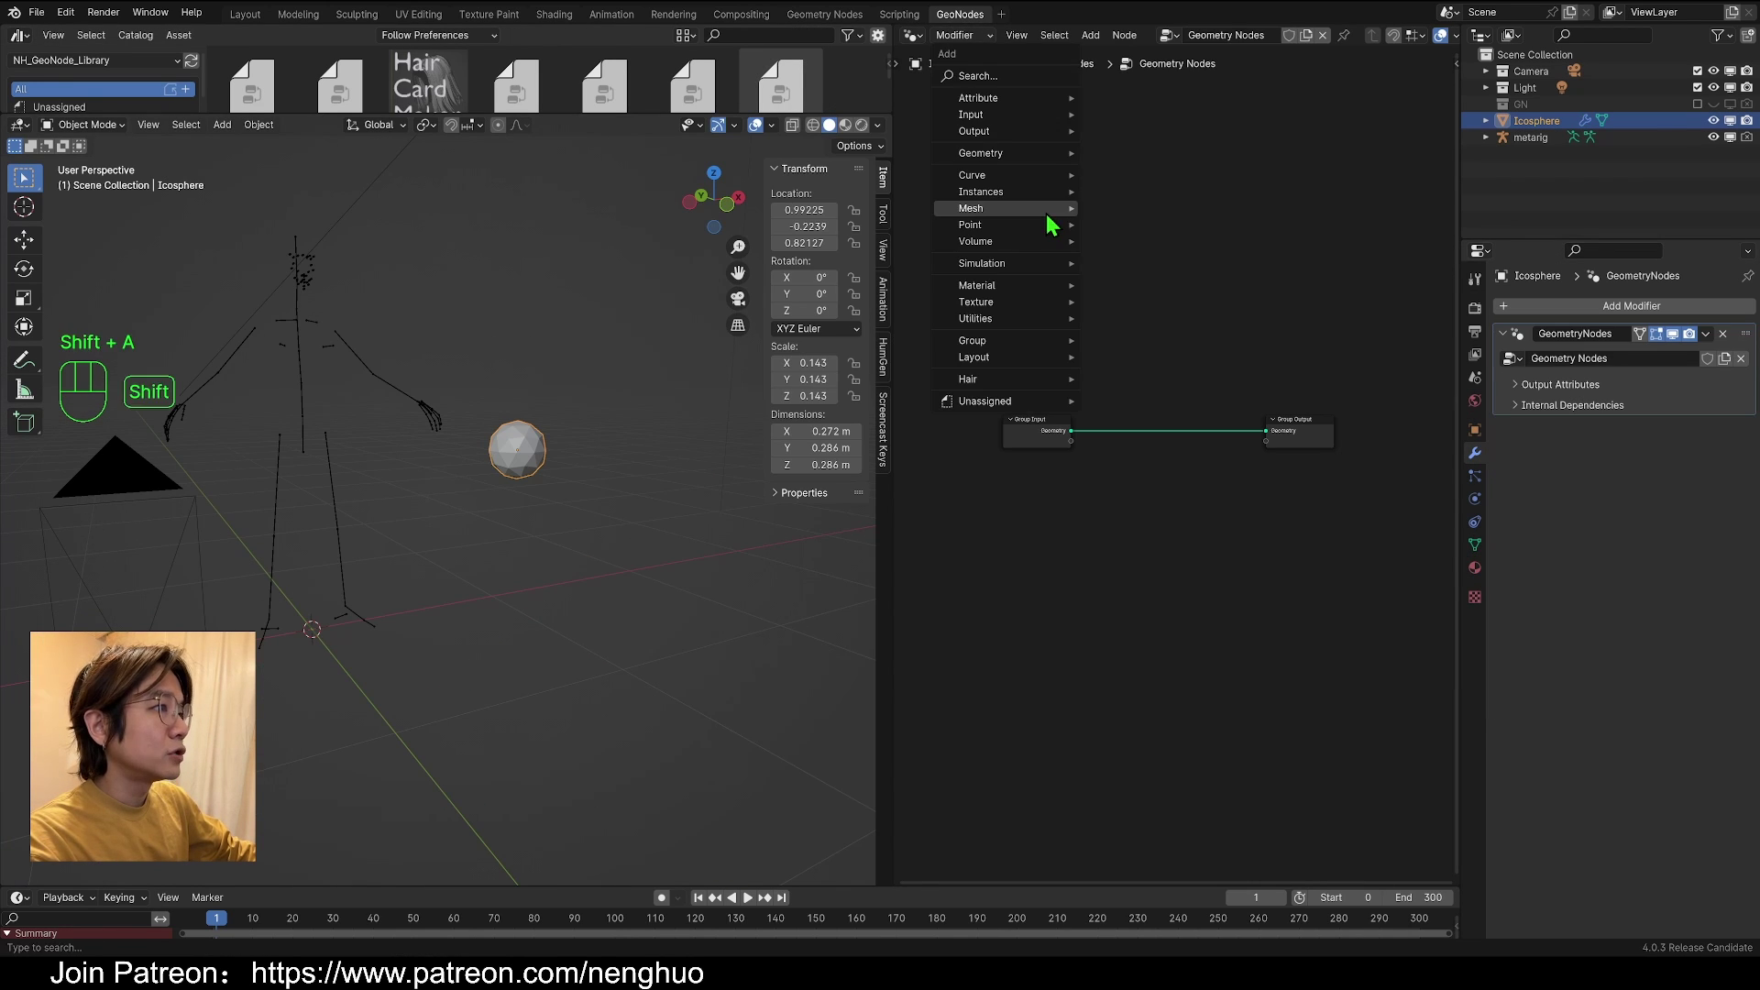
click(1048, 80)
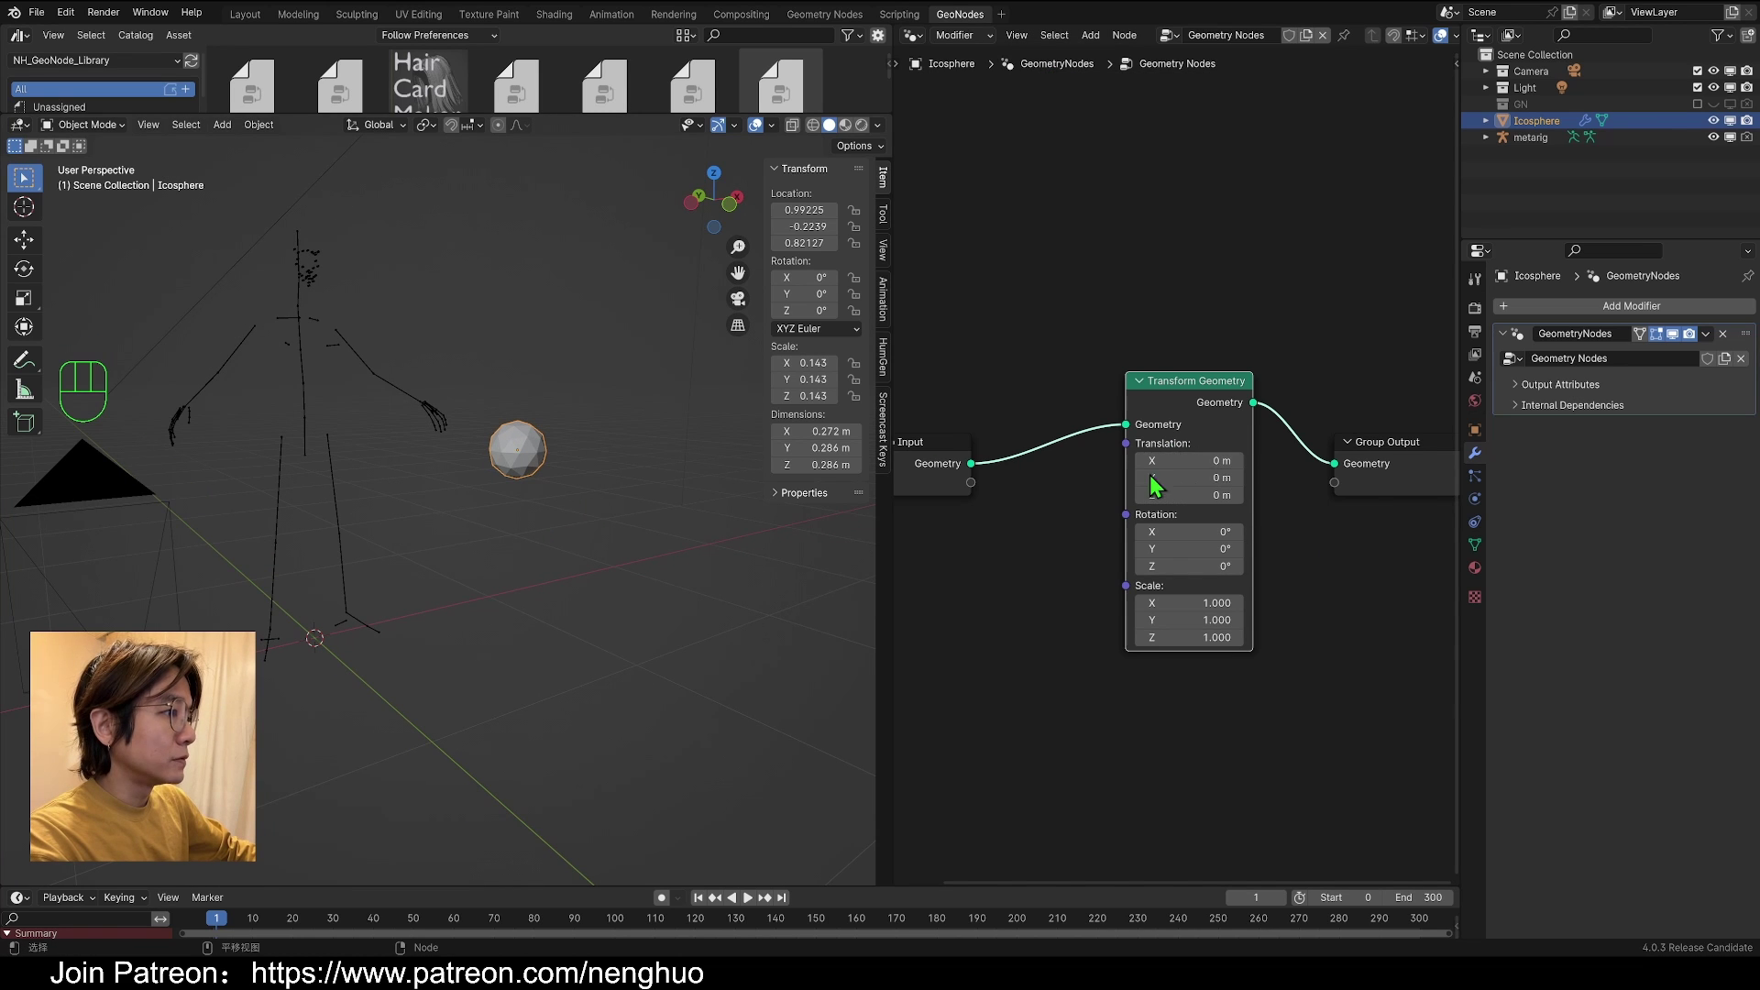
Step: Set the Transform Geometry node's X translation to 3.7 m and compare the shifted mesh with the icosphere's object location
mouse_move(1161, 489)
mouse_down()
mouse_move(1133, 489)
mouse_move(1196, 489)
mouse_up()
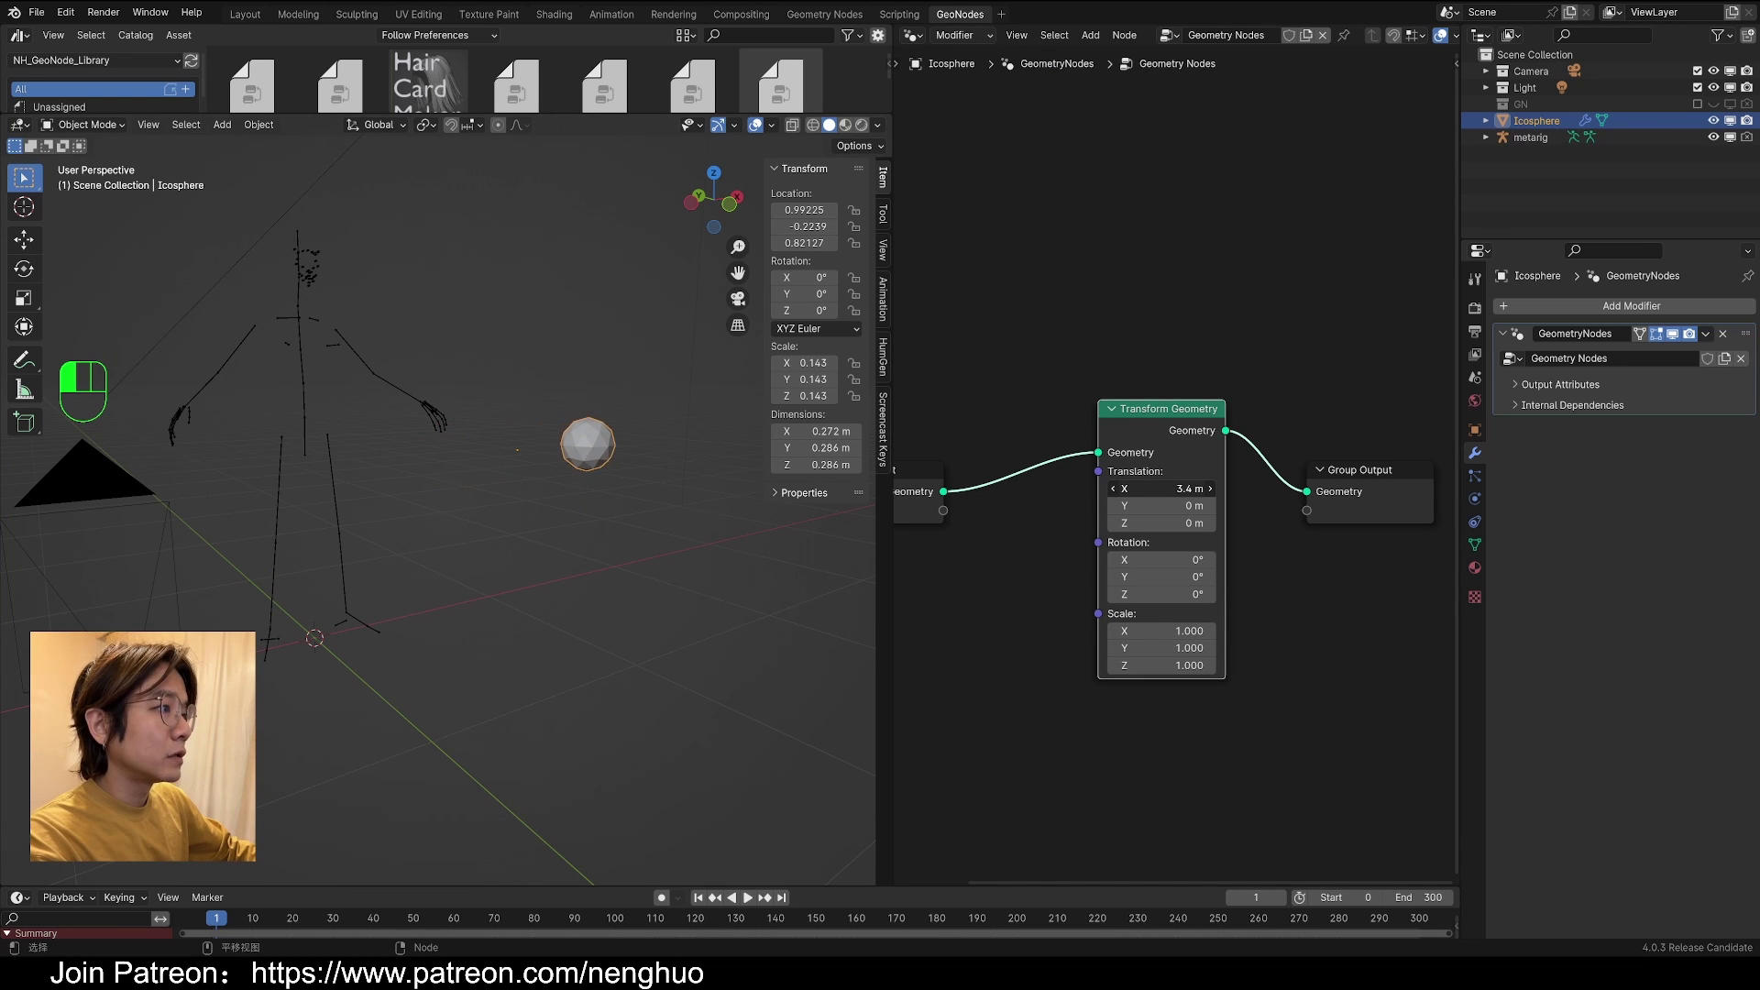
scroll(596, 413, up, 3)
middle_drag(561, 404, 533, 407)
drag(765, 225, 729, 225)
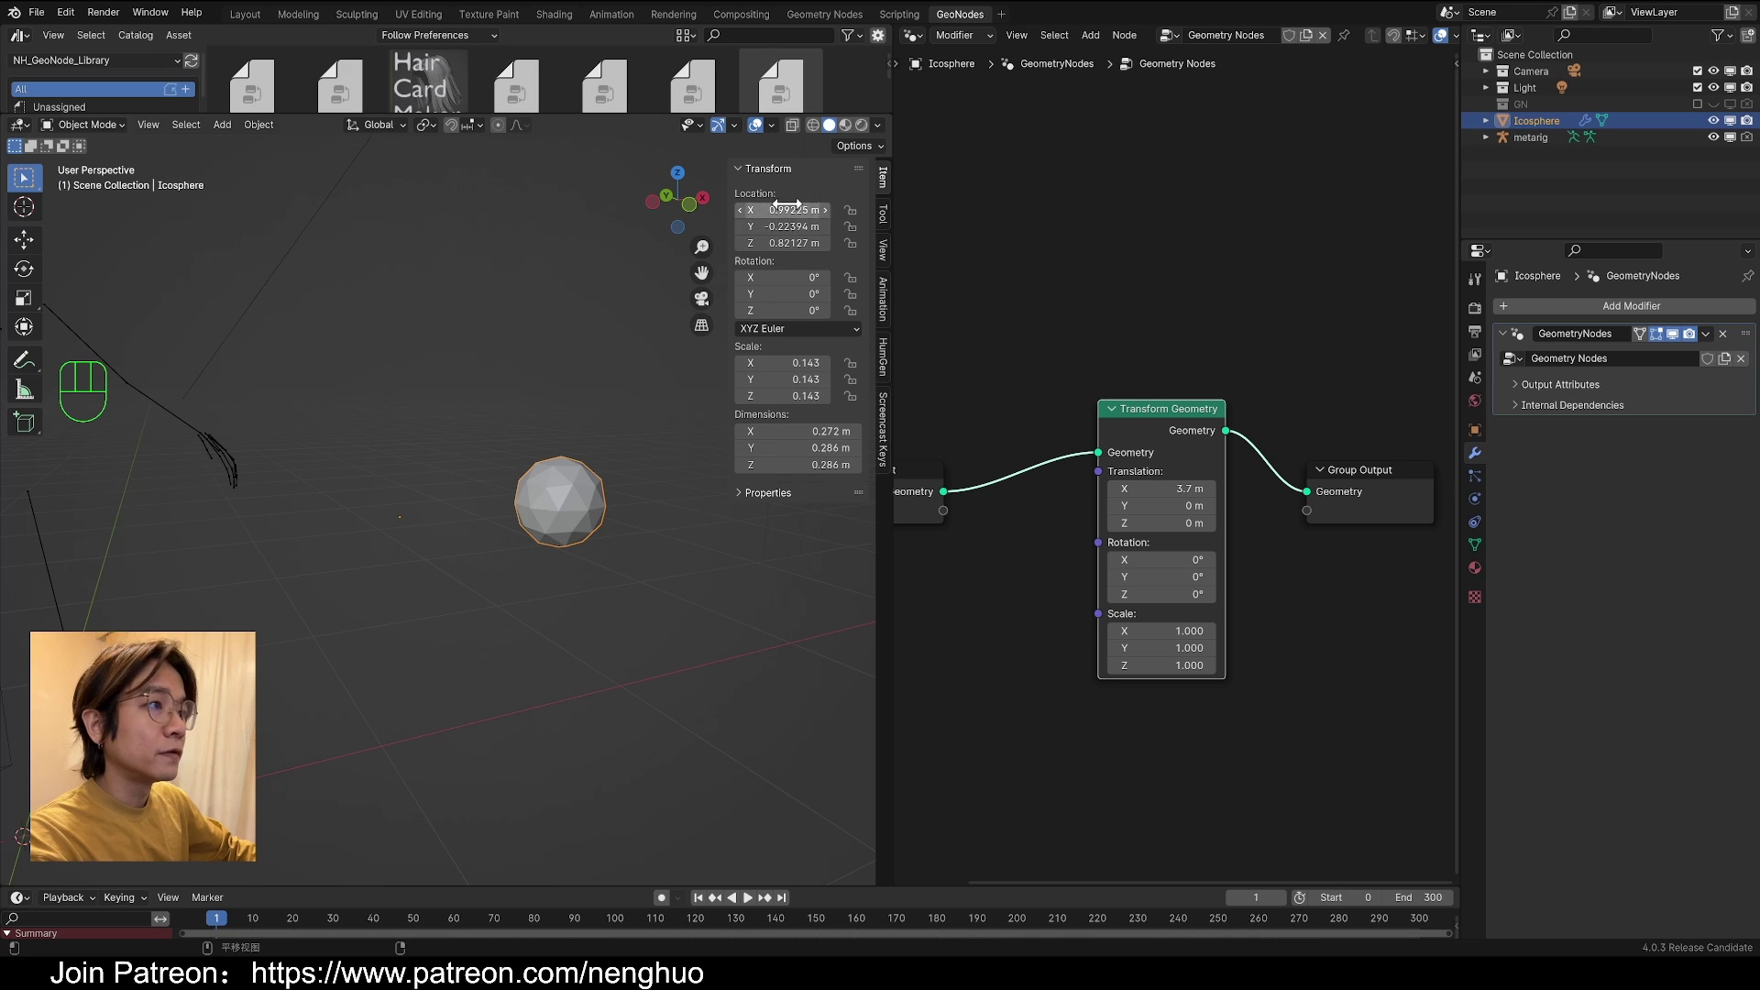
drag(1157, 414, 1148, 447)
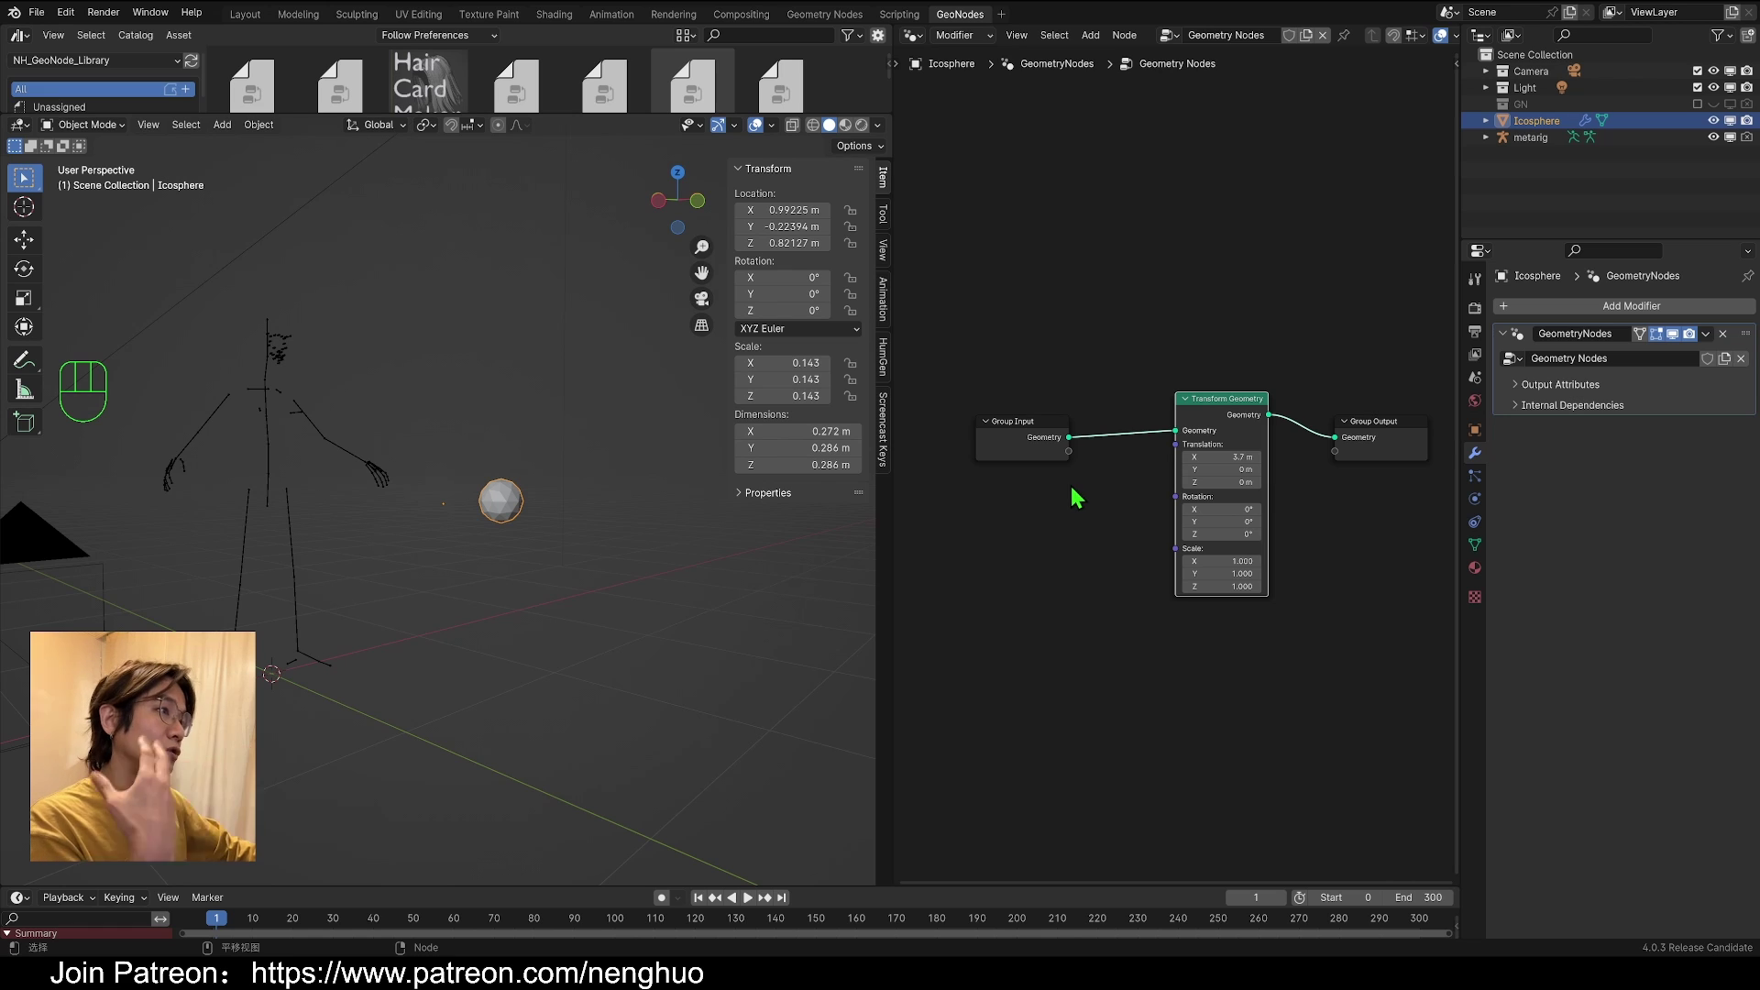
Step: Move the camera to about X -0.70 m, Y 0.06 m, Z 0.16 m
scroll(1139, 492, up, 2)
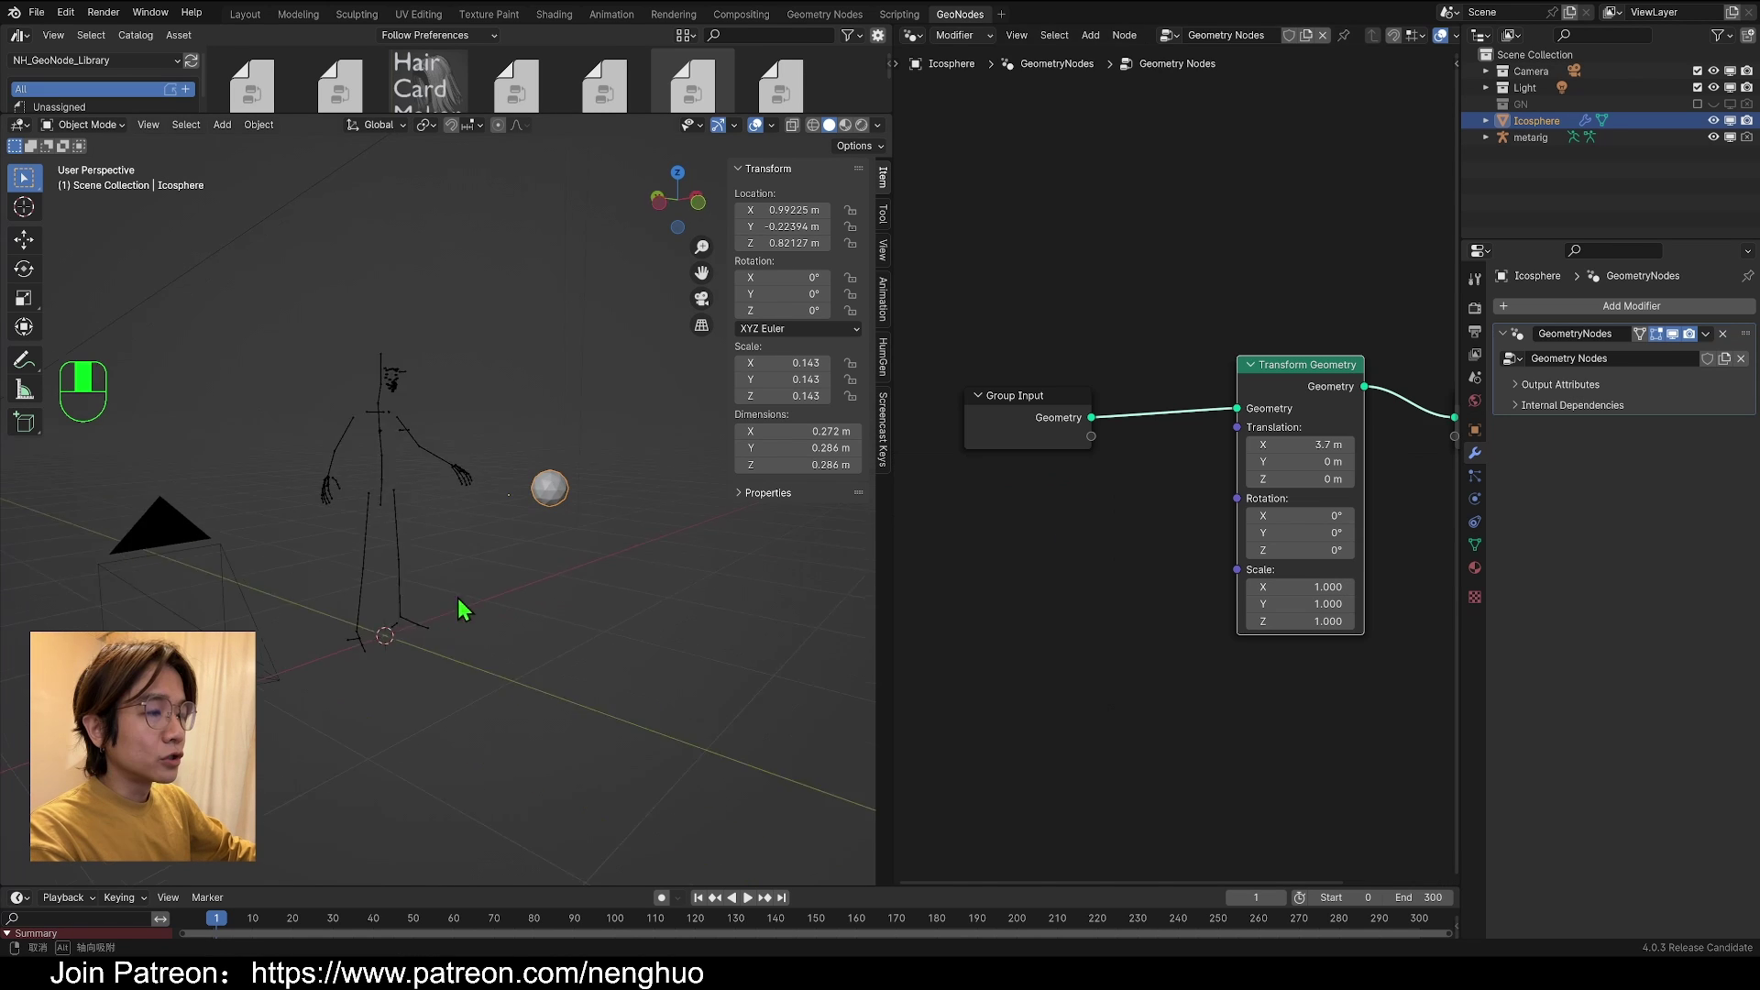
middle_drag(450, 602, 427, 570)
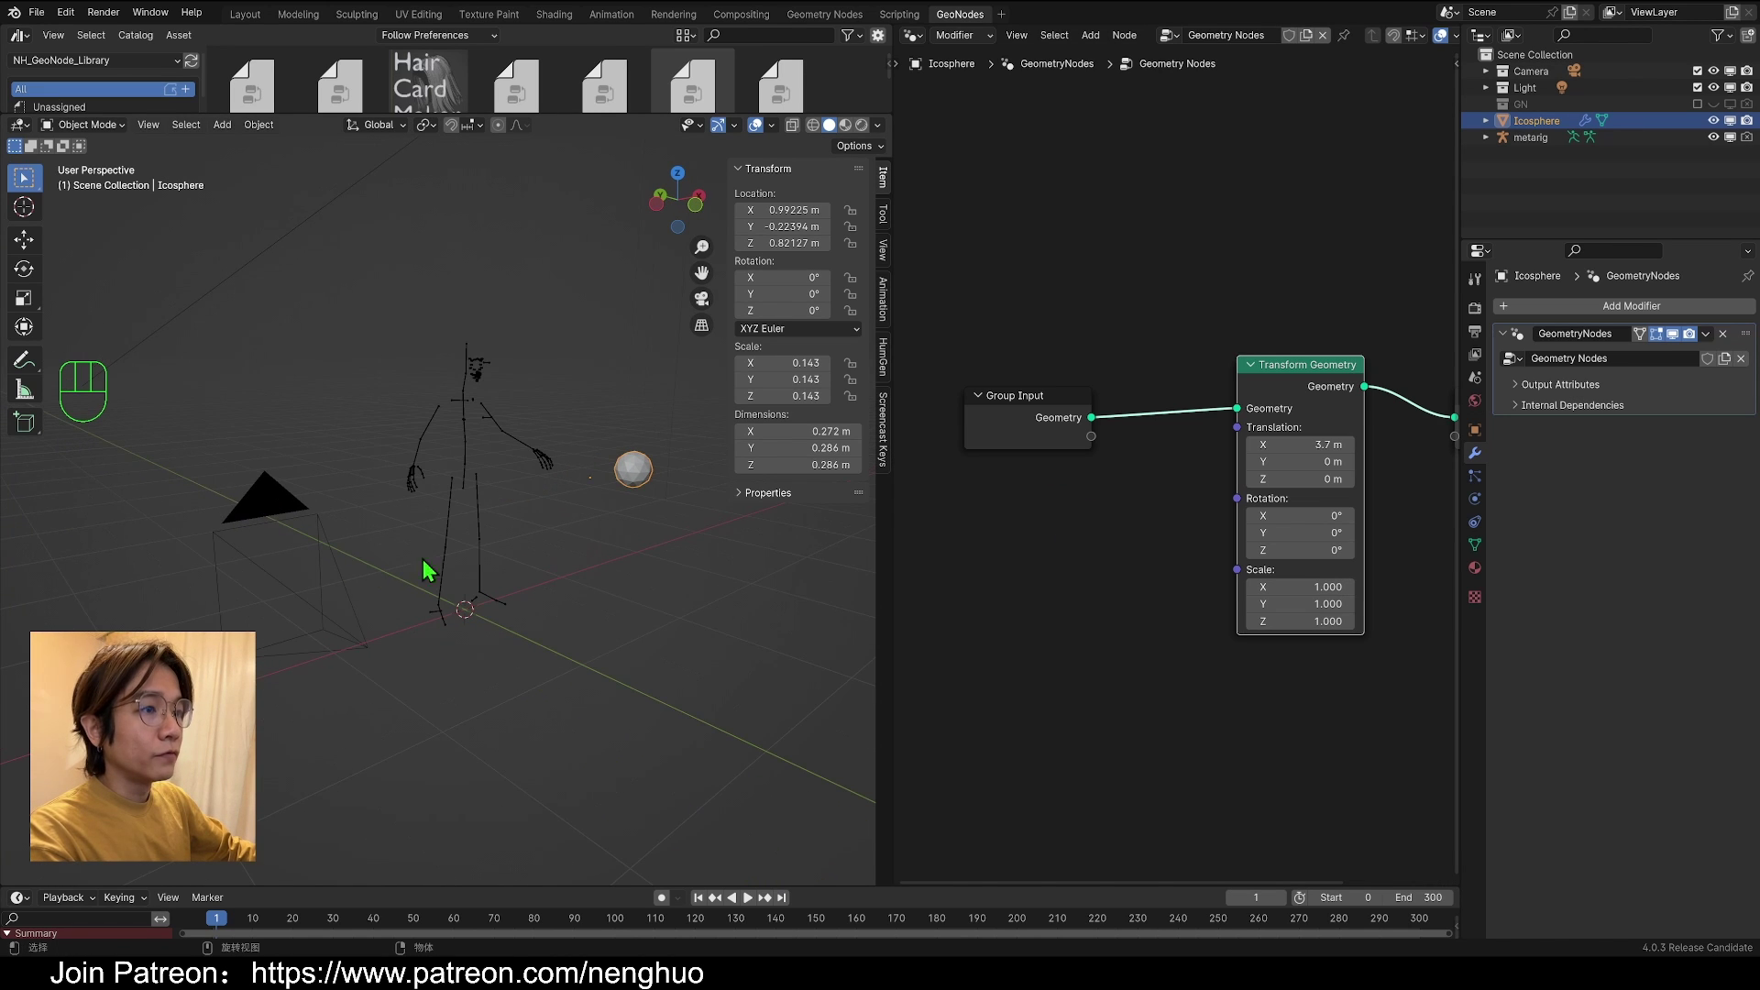
click(278, 498)
key(g)
click(365, 500)
middle_drag(367, 498, 463, 509)
middle_drag(306, 584, 431, 619)
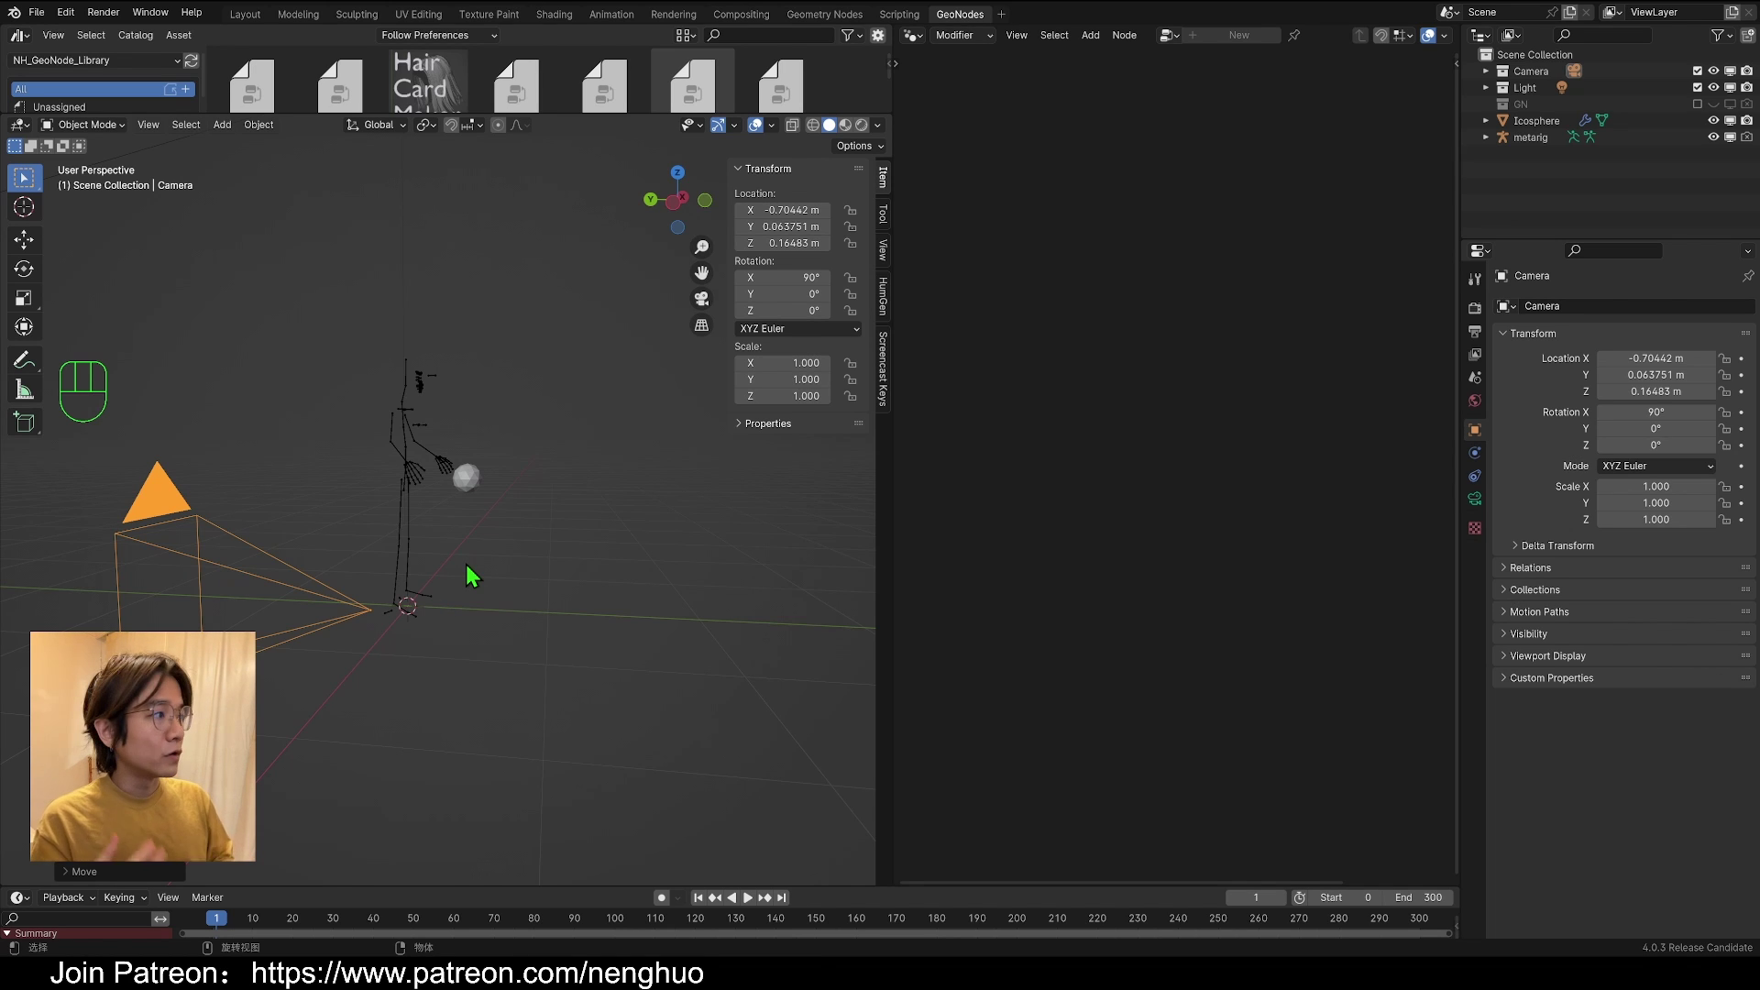
Step: Show the camera's object constraints and move the camera to about X -0.64 m, Y -0.11 m, Z 0.18 m
click(1476, 476)
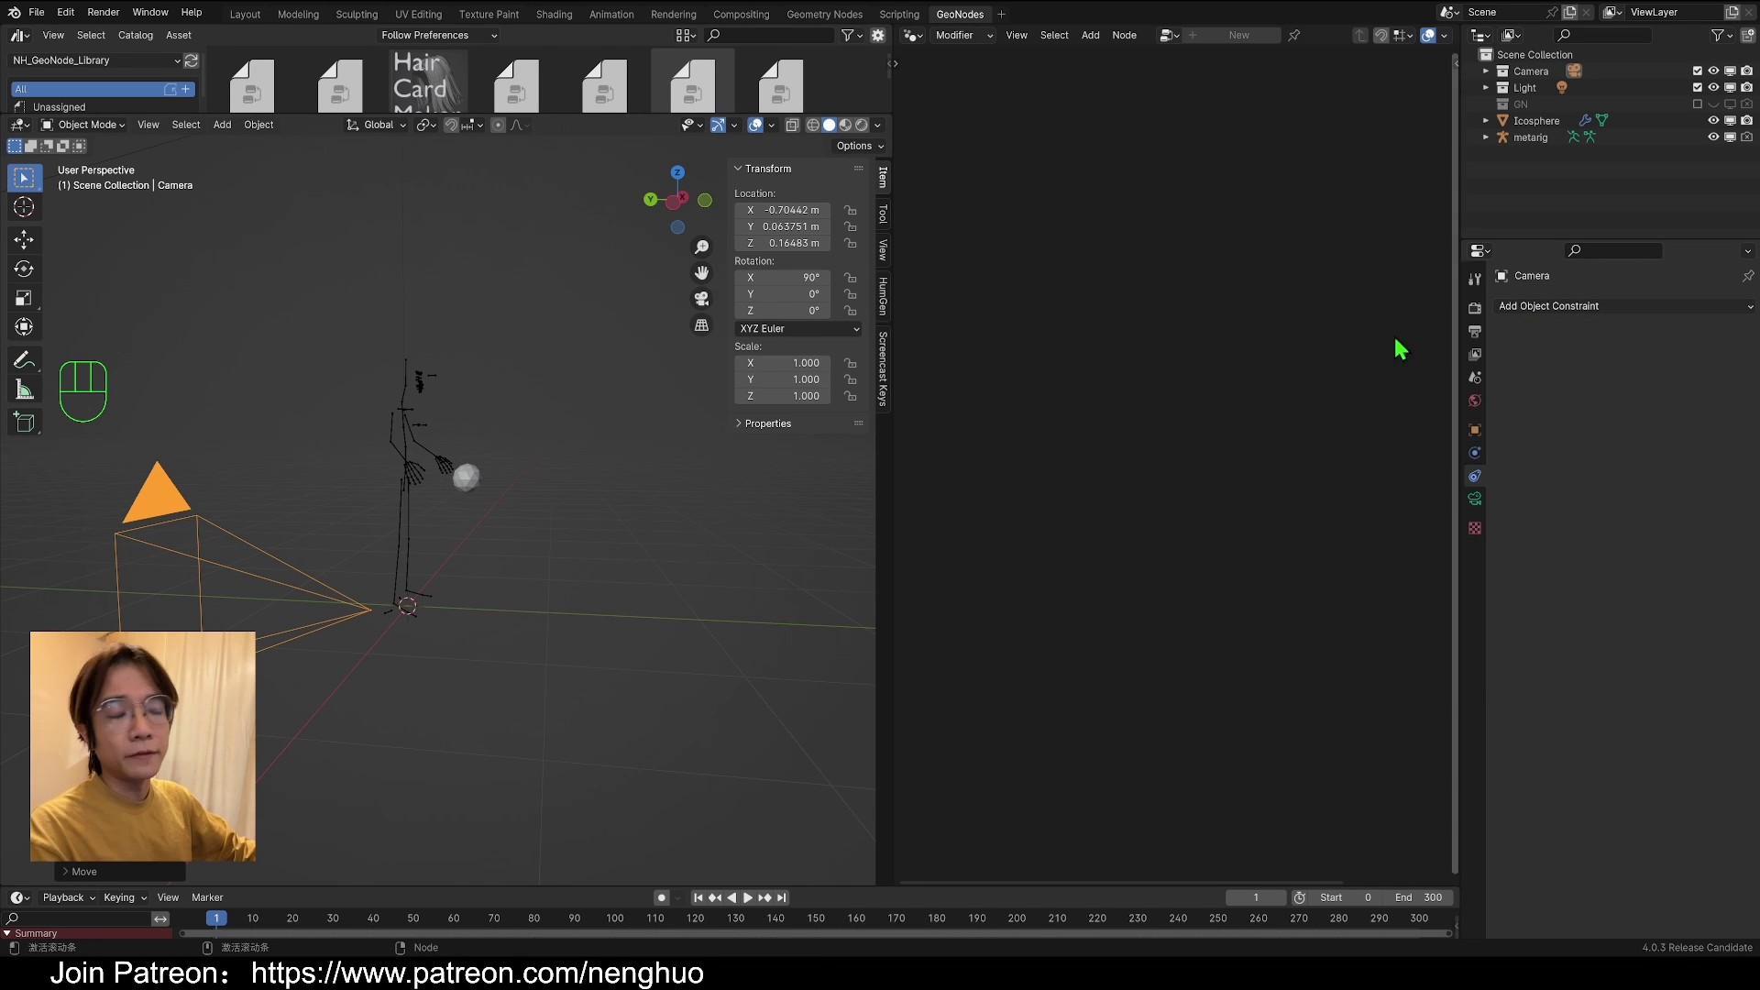
middle_drag(471, 553, 447, 577)
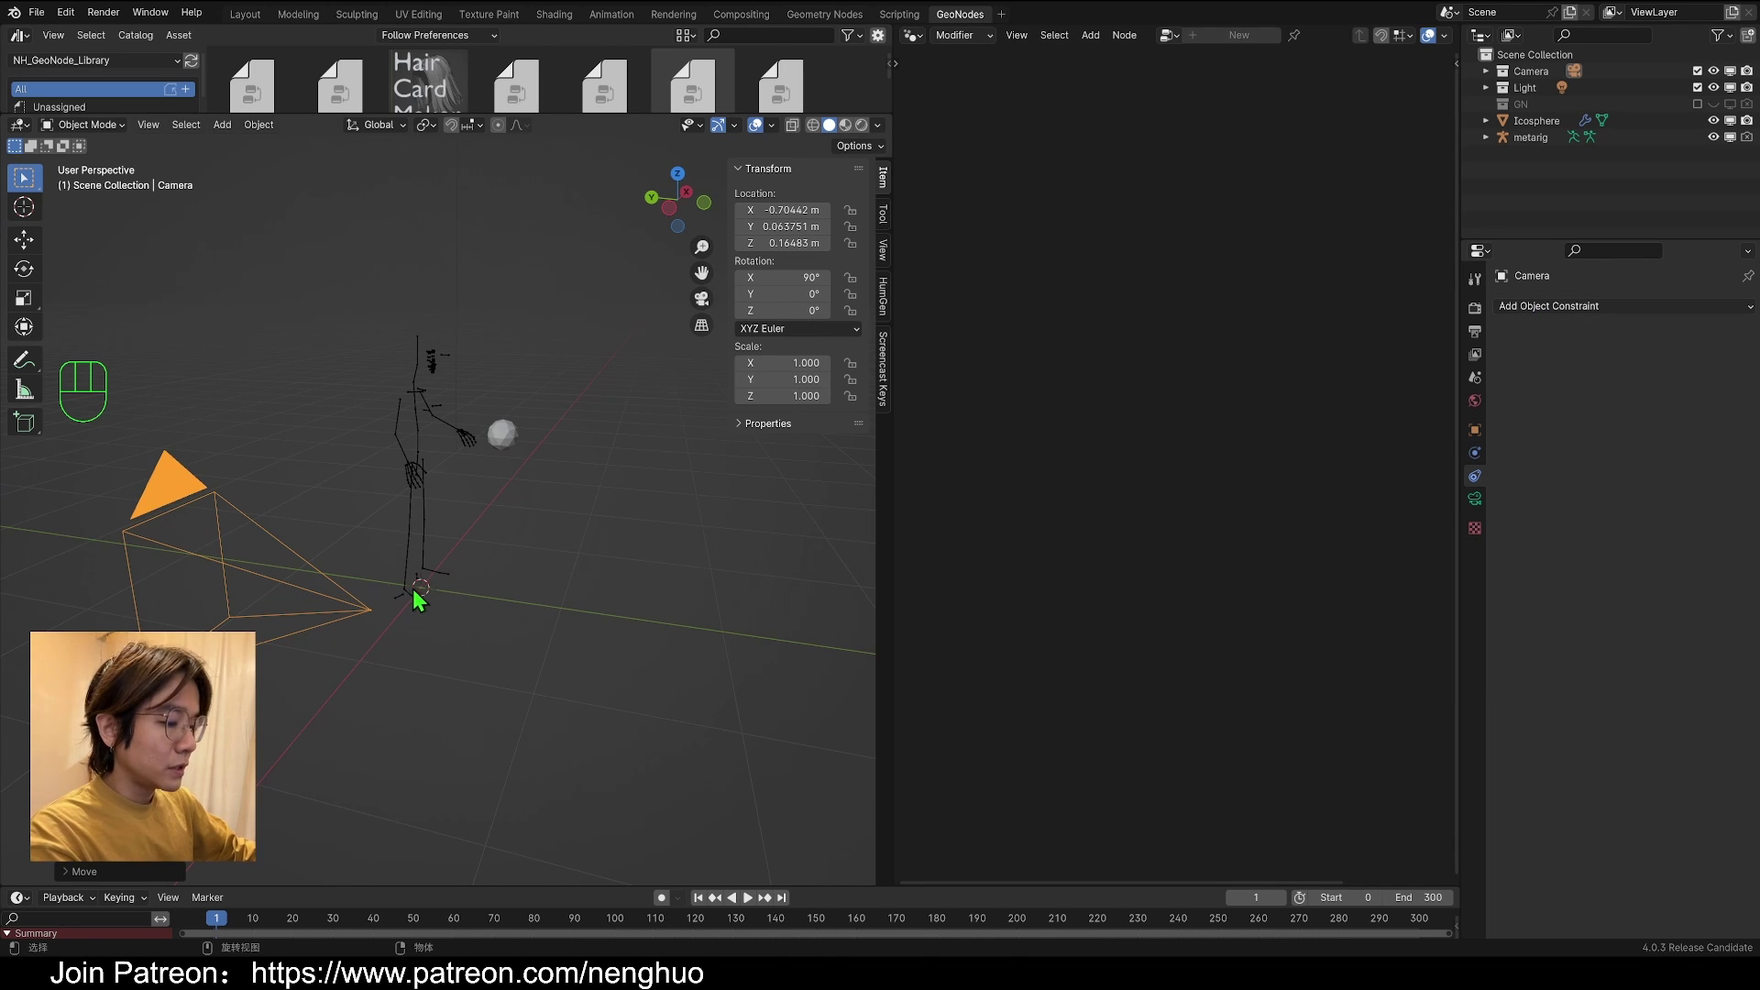
key(g)
click(446, 588)
scroll(541, 496, up, 2)
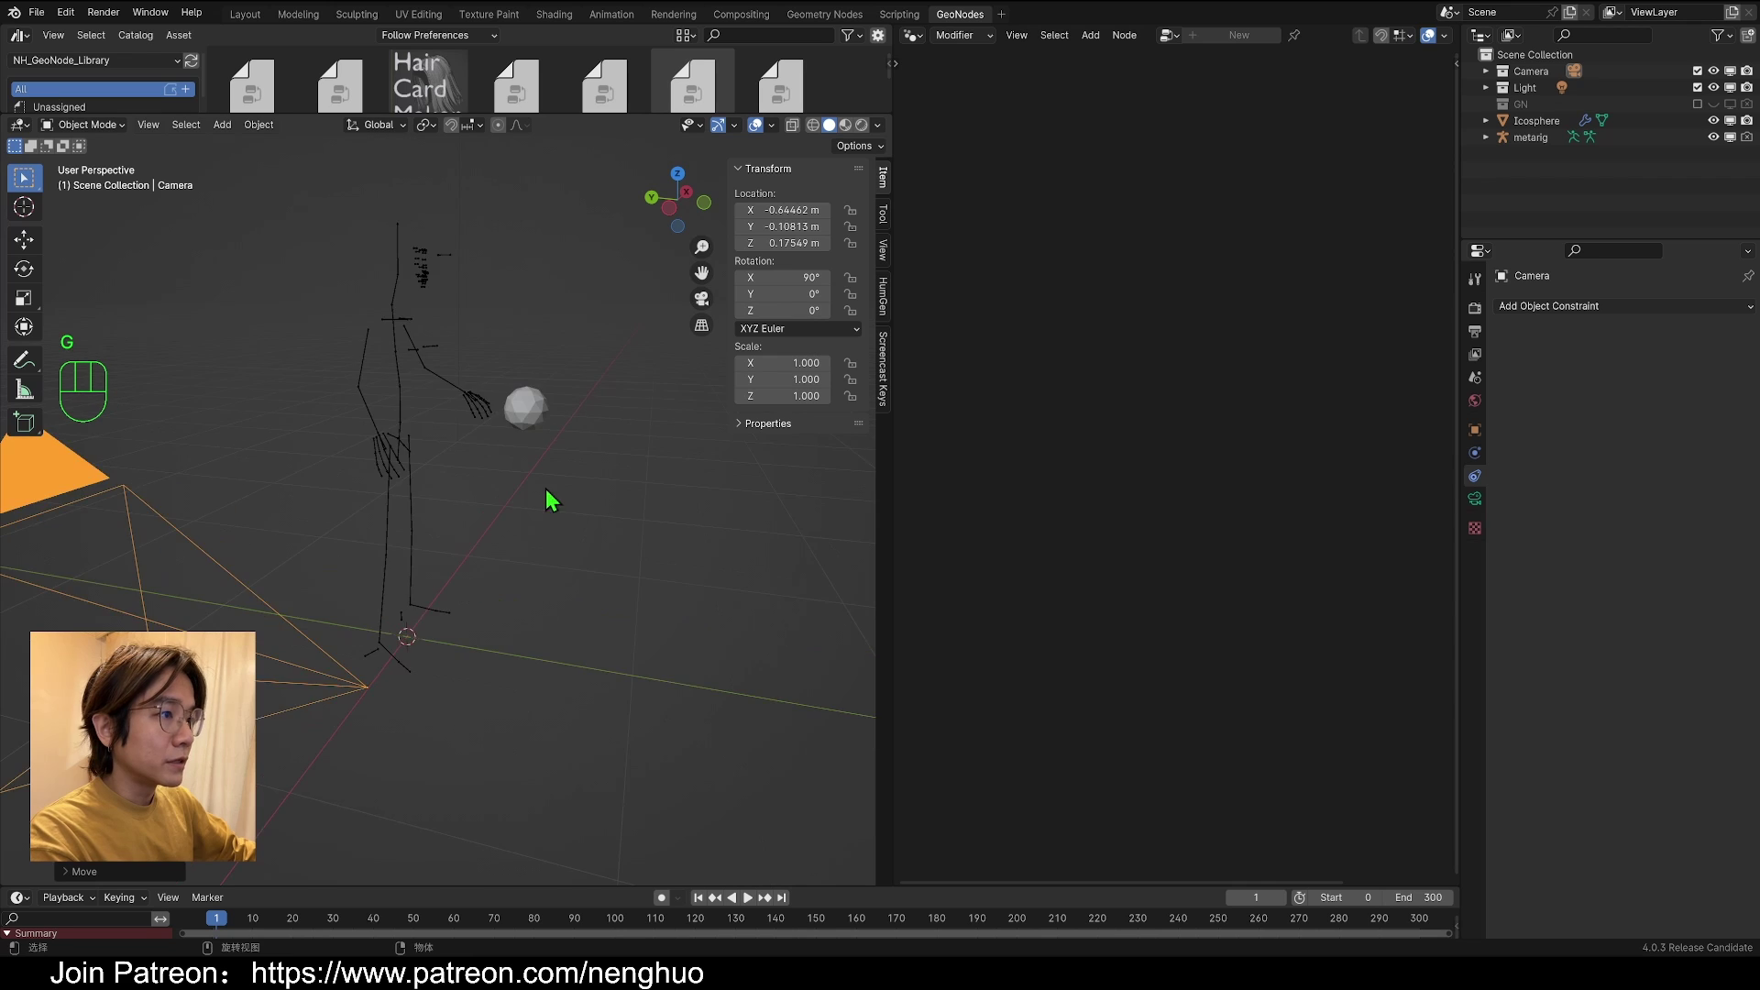
Step: Hide the icosphere and add a plane mesh at the world origin, entering Edit Mode on it
key(shift+a)
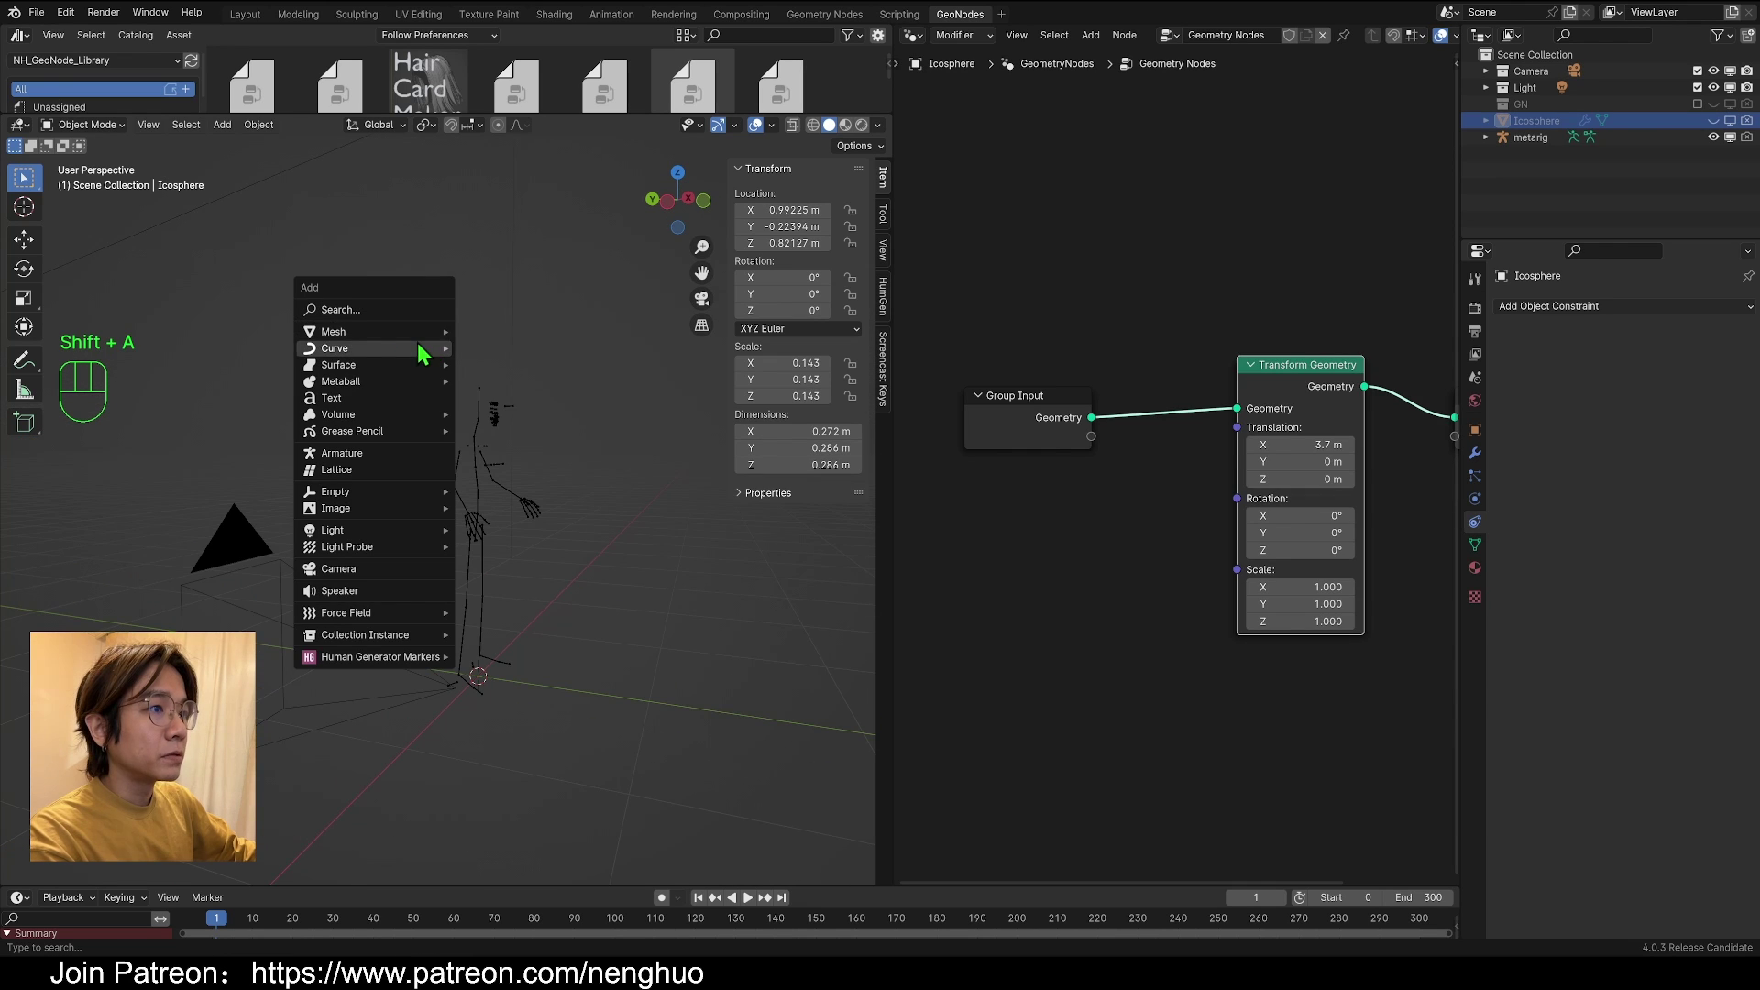
click(496, 332)
key(Tab)
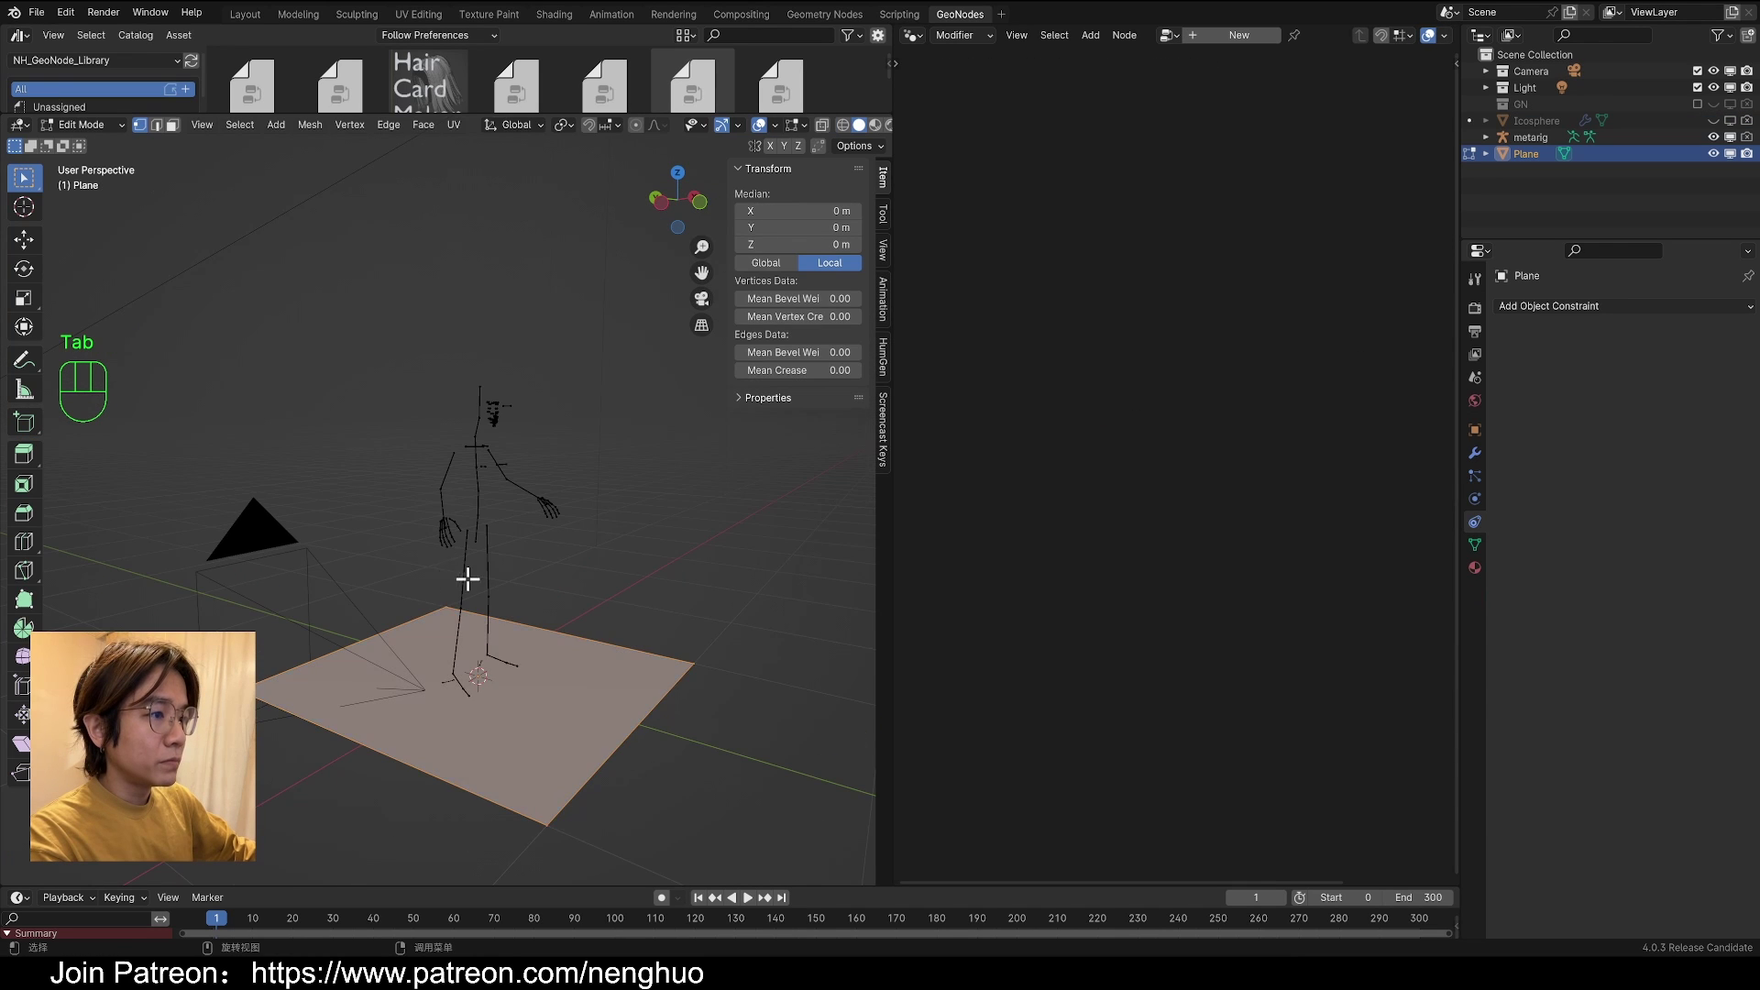
Step: Merge all of the plane's vertices at center into a single vertex
middle_drag(287, 679, 480, 686)
key(m)
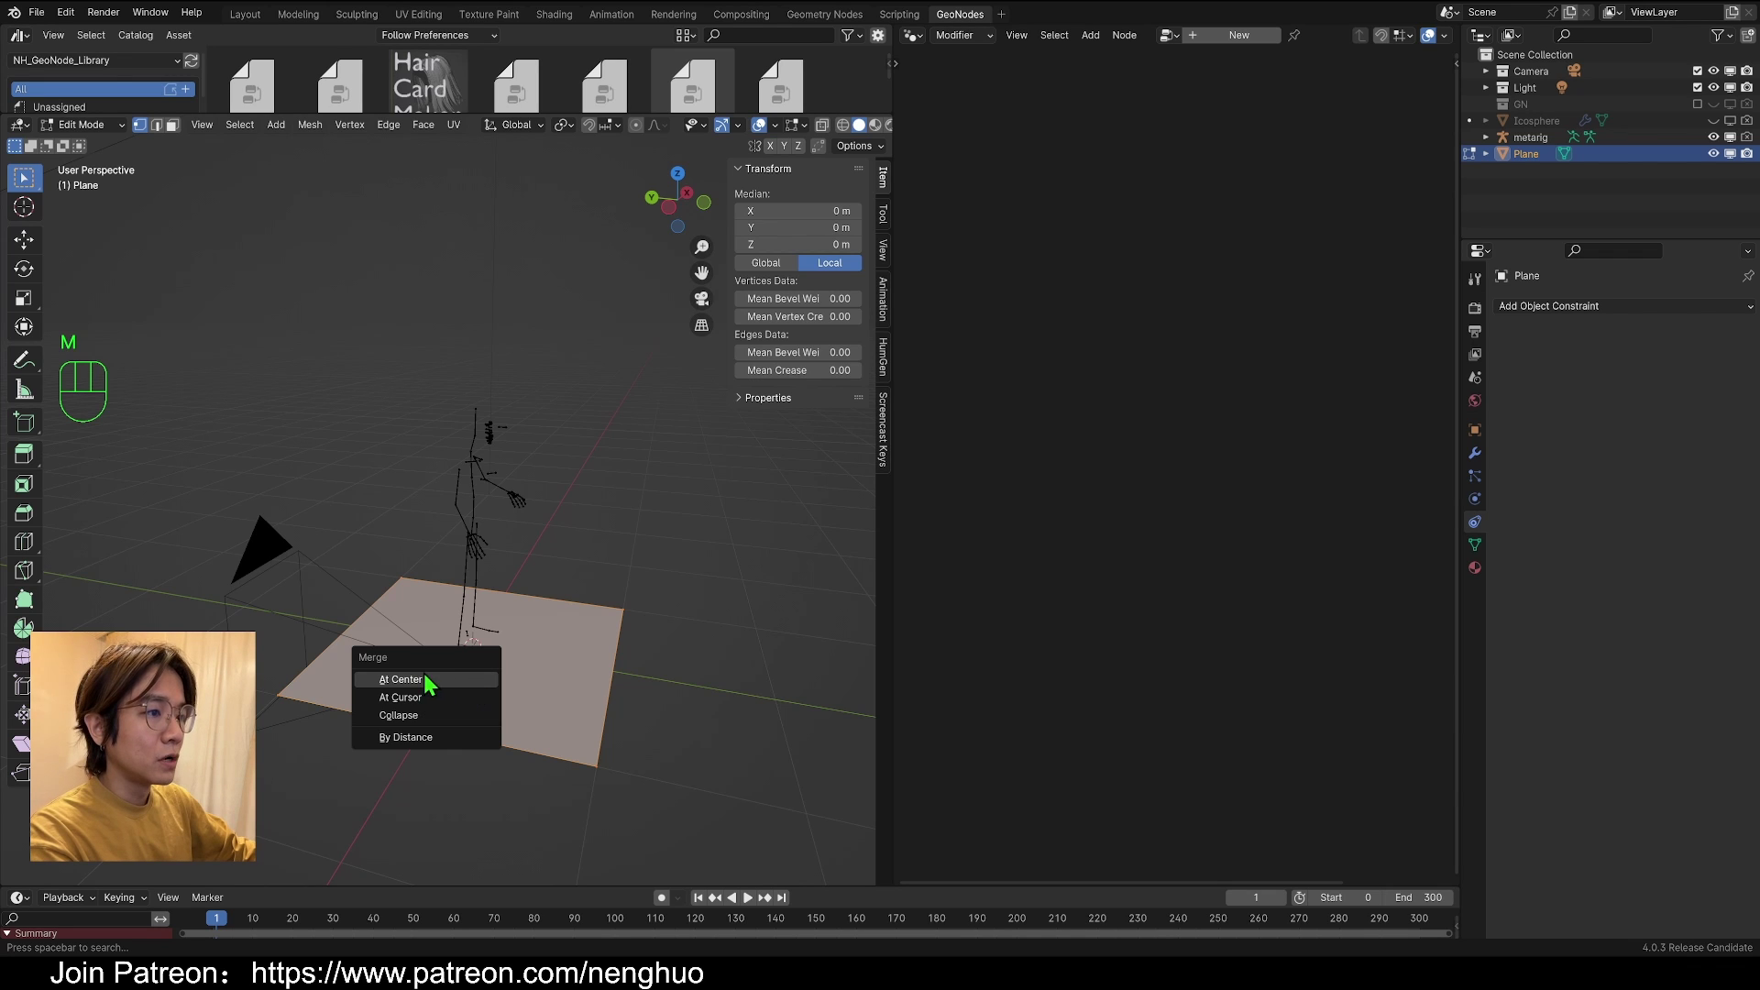
click(407, 680)
scroll(467, 562, up, 6)
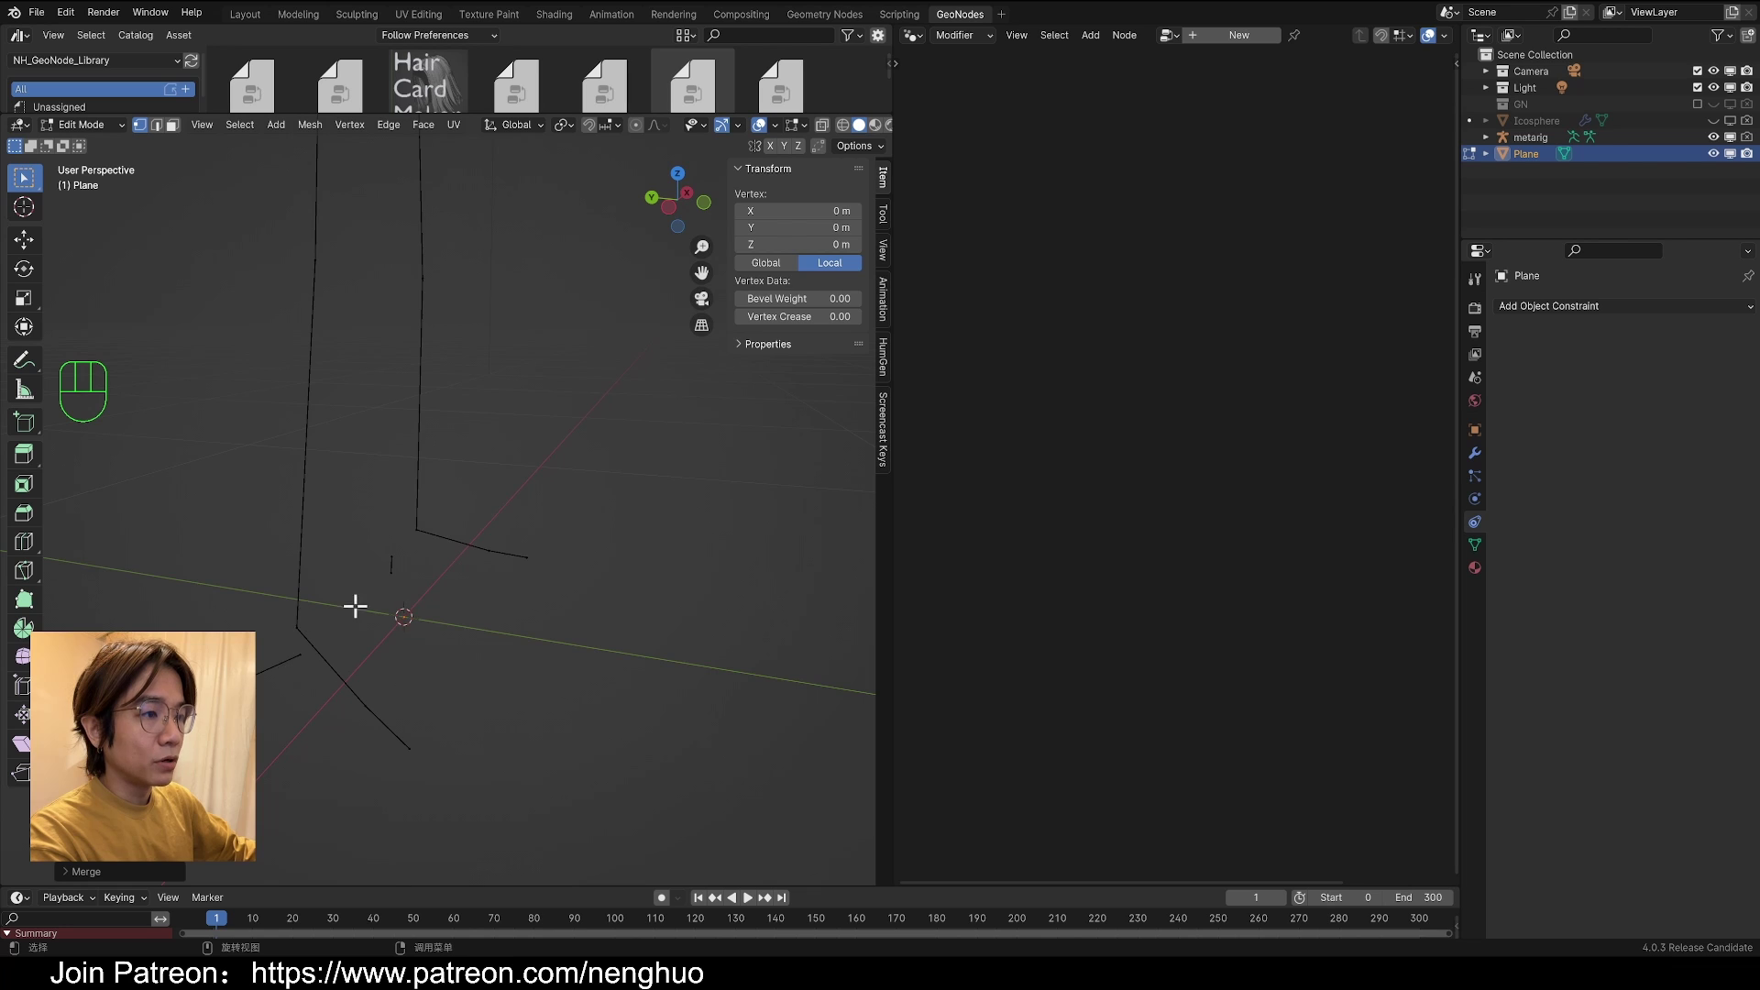
Step: Add a vertex group to the plane and name it Point
middle_drag(355, 605, 495, 607)
click(1475, 545)
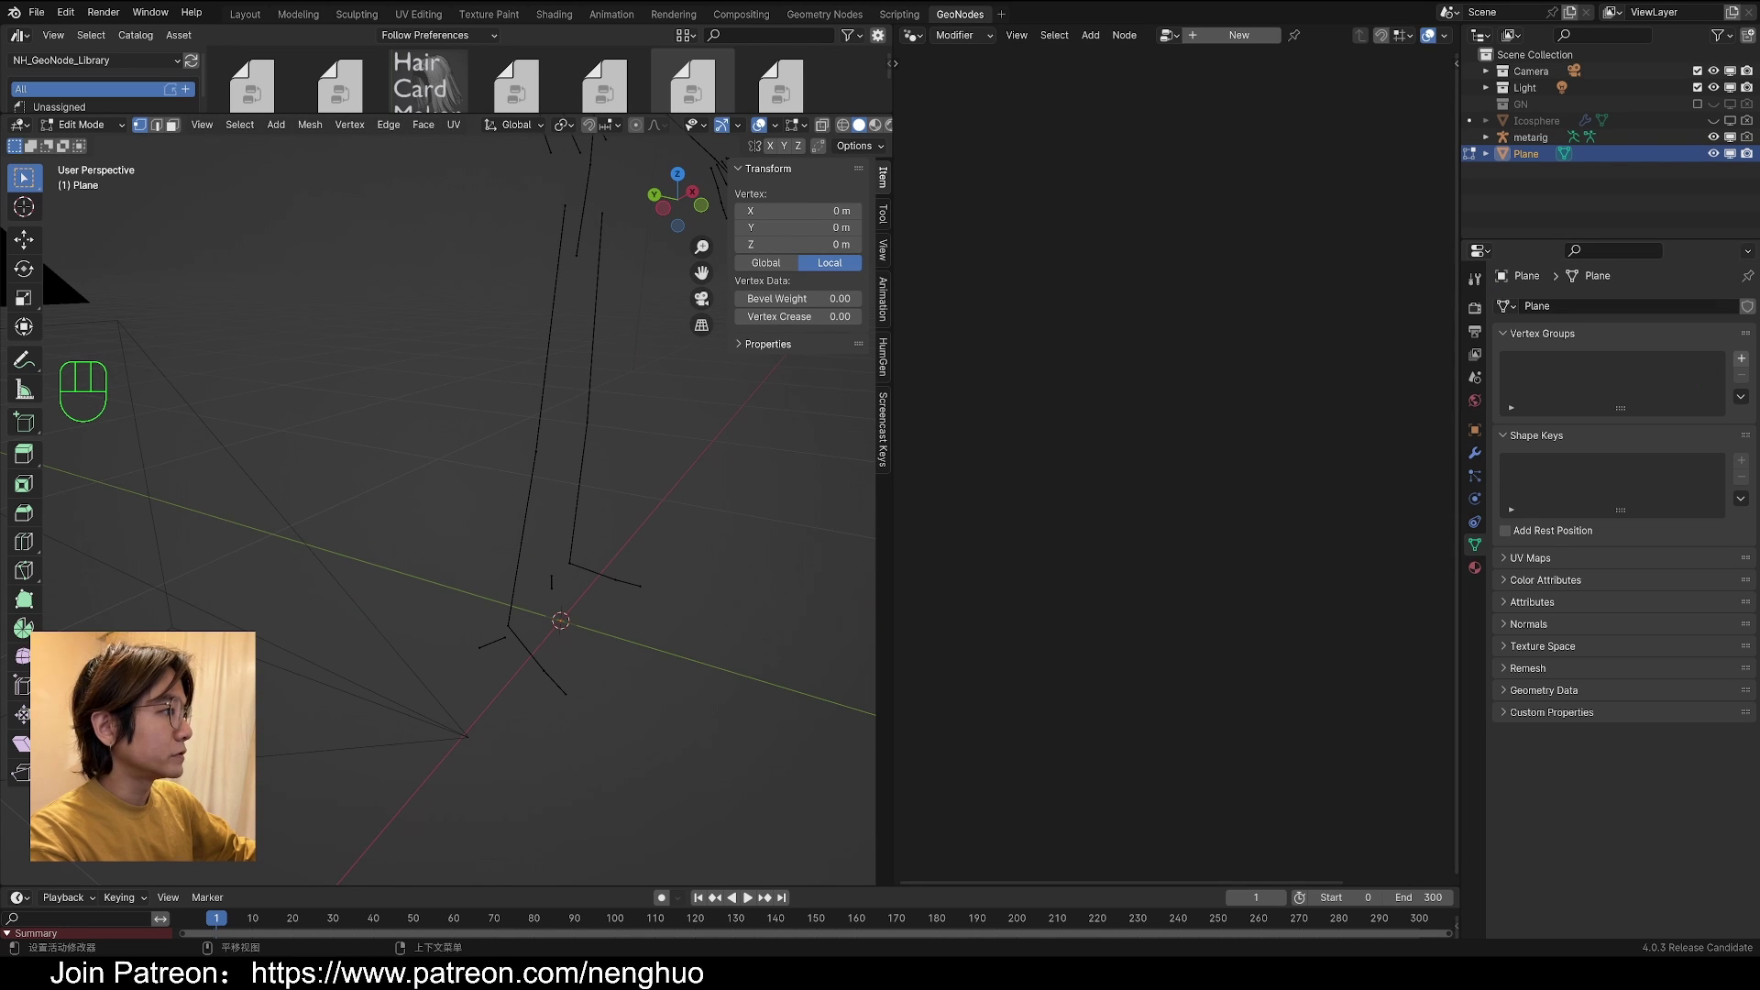
click(1741, 359)
double_click(1567, 363)
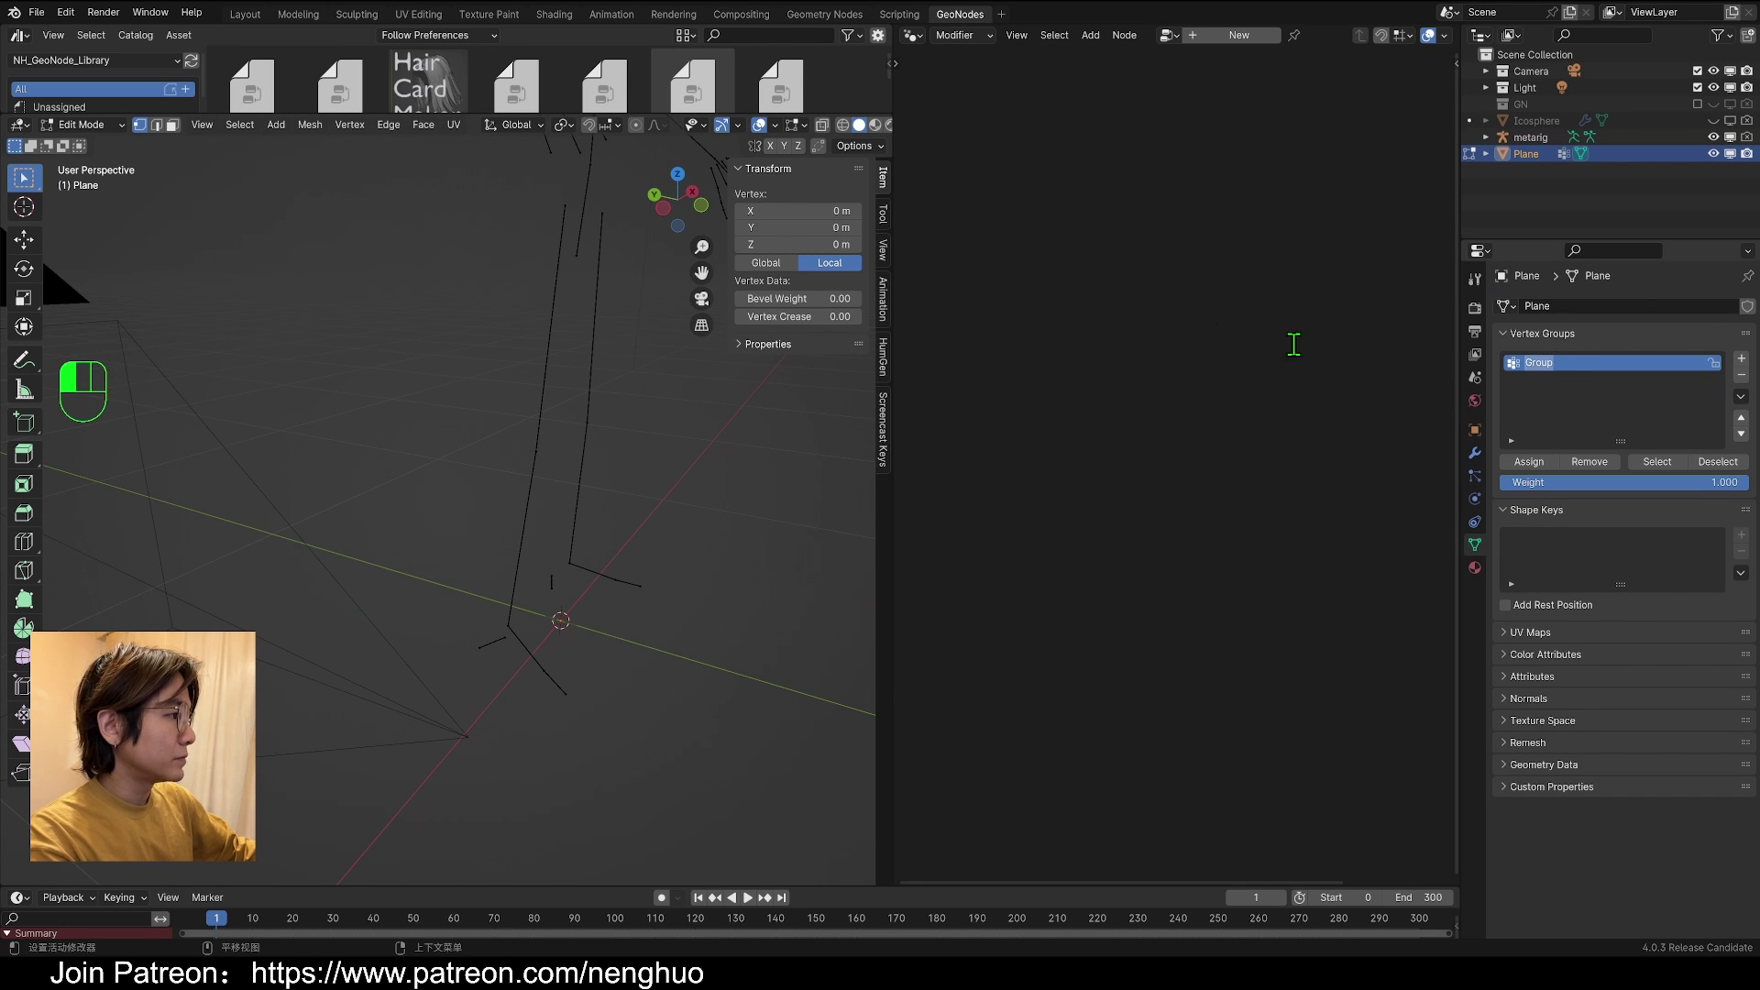
text(Point)
key(Return)
Step: Assign the merged vertex to the Point vertex group, deselect it, and reselect it through the group to check the assignment
middle_drag(550, 633, 597, 639)
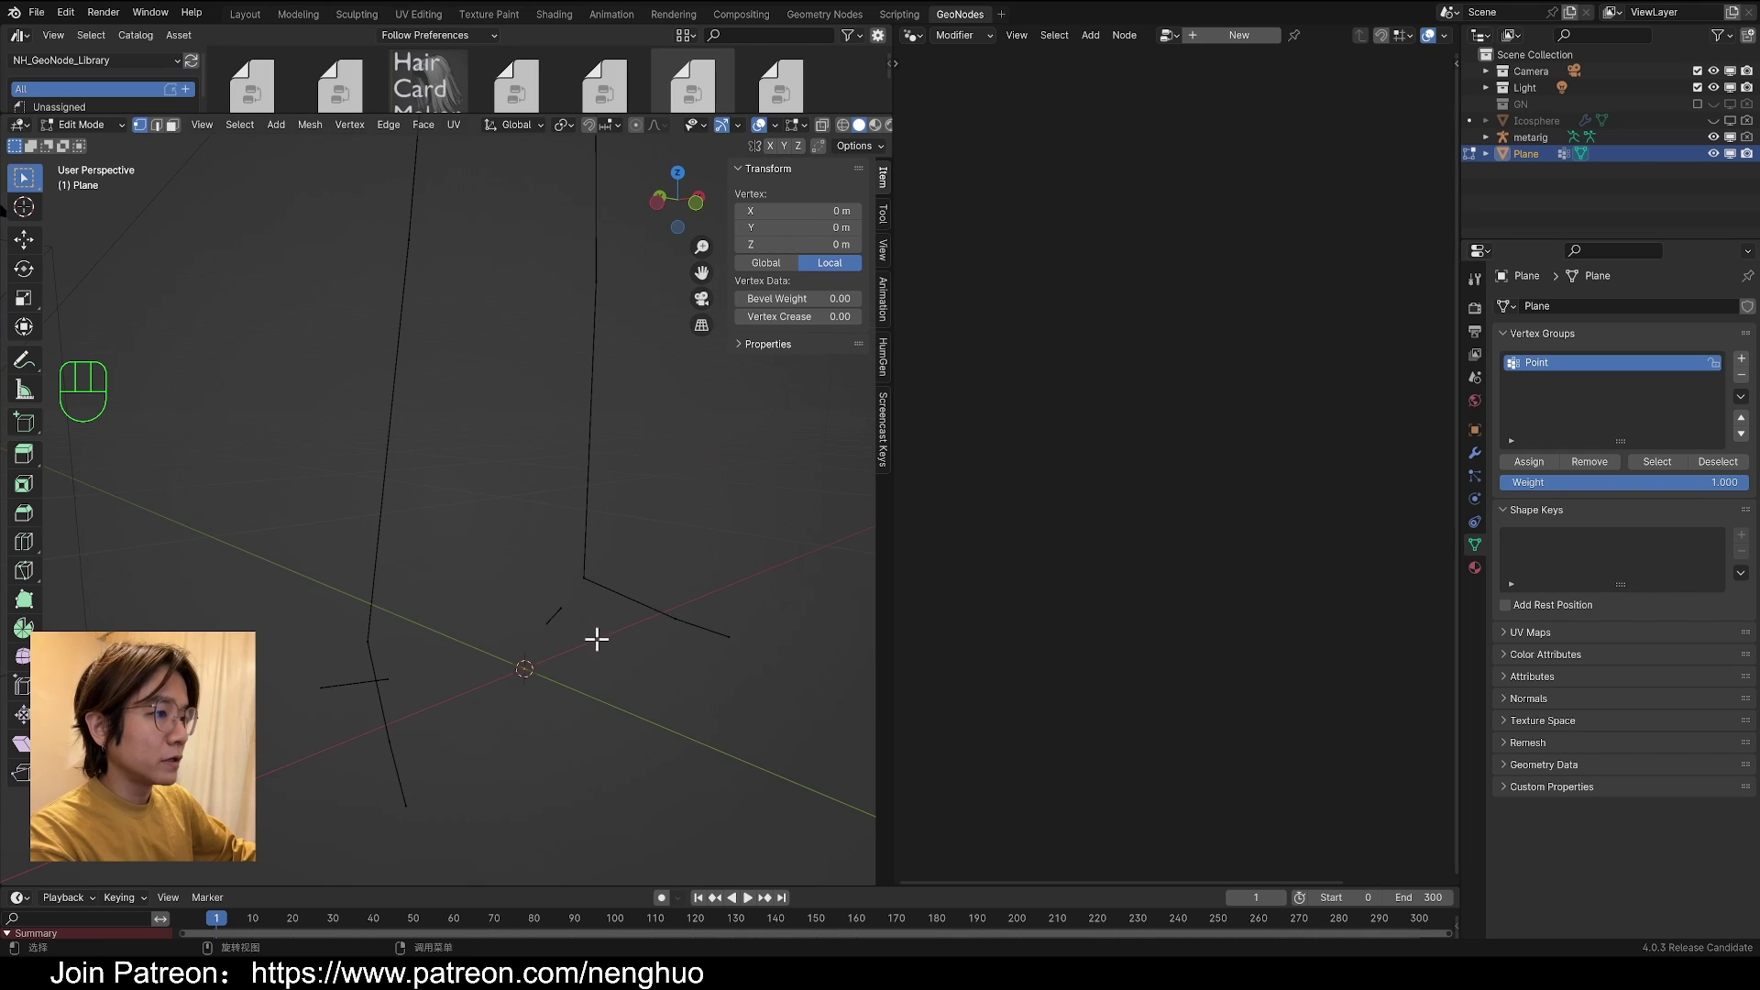
click(1524, 462)
click(633, 723)
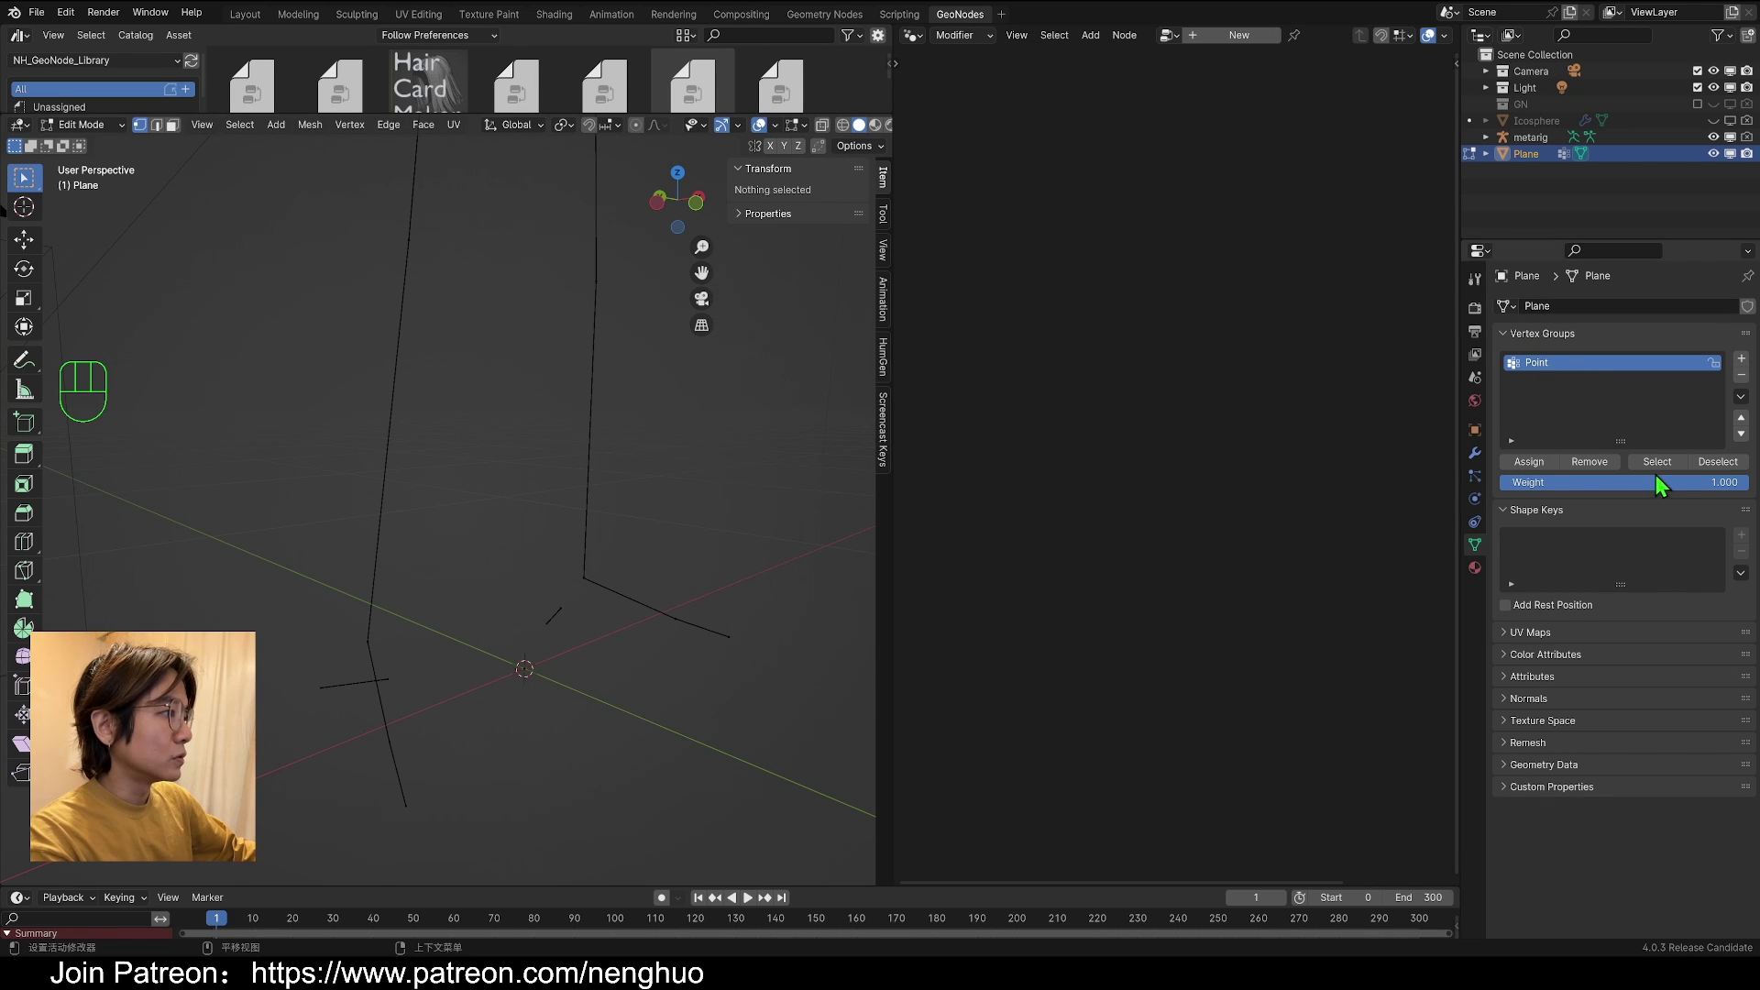
click(1656, 465)
scroll(544, 687, down, 3)
middle_drag(547, 688, 416, 557)
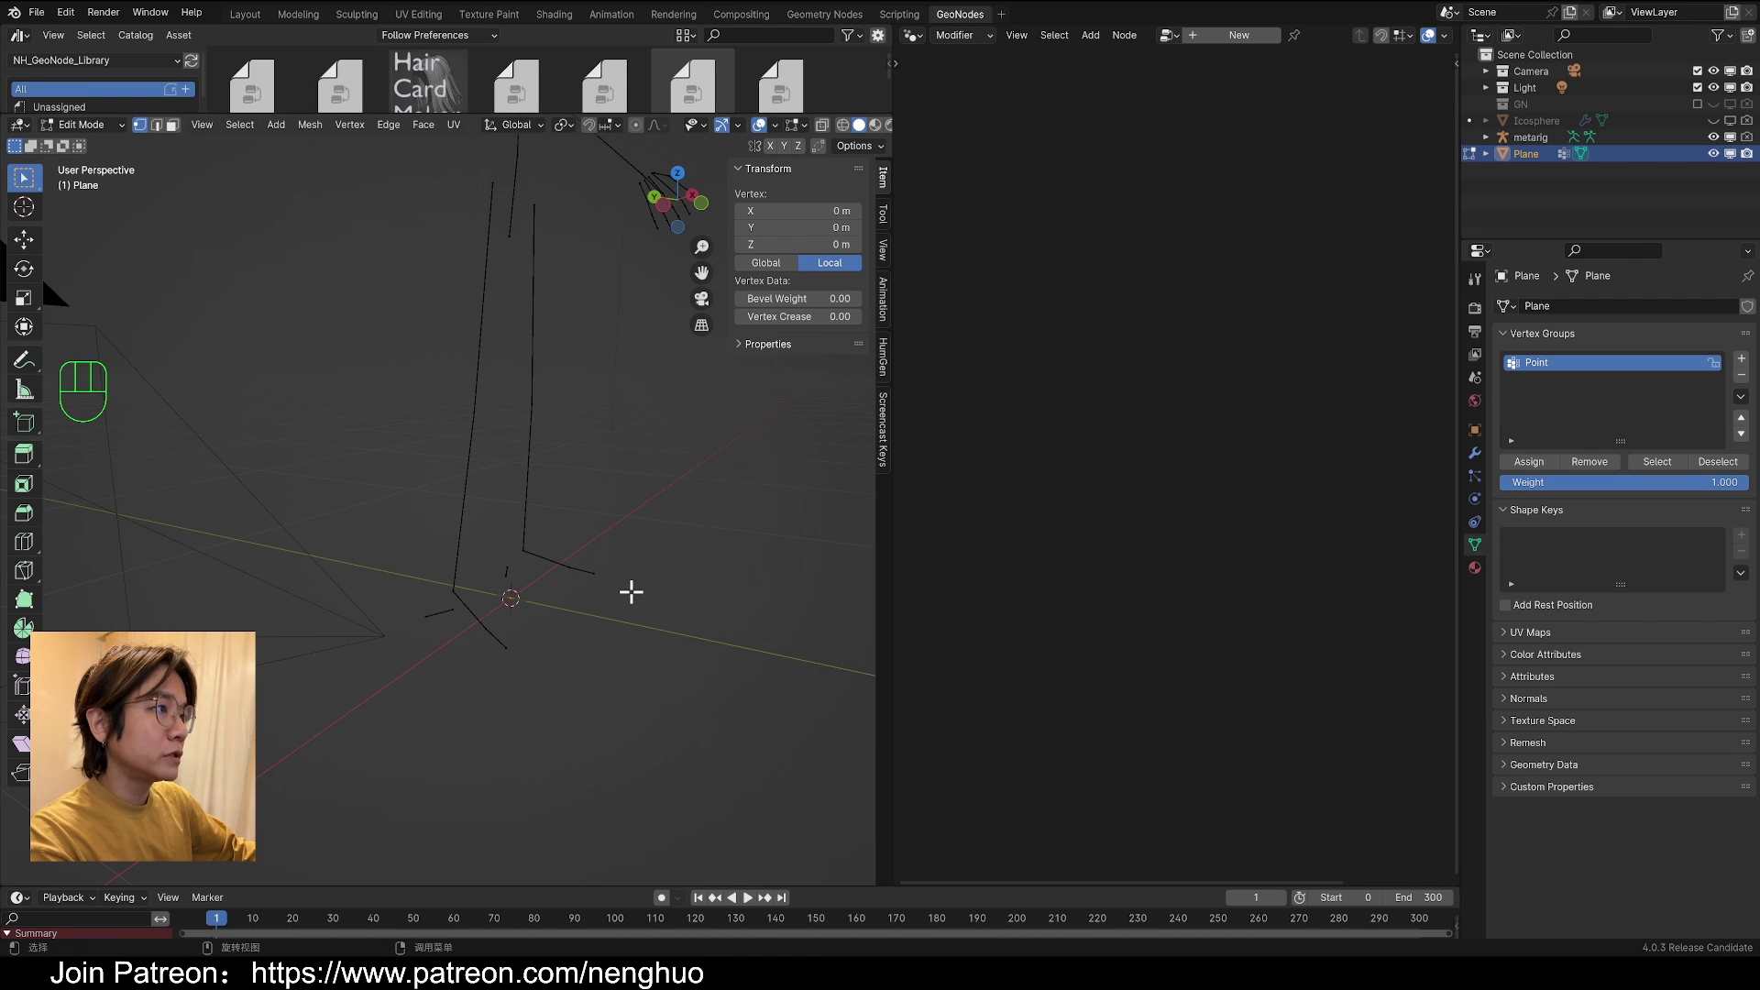
Step: Add a Geometry Nodes modifier with a new node tree to the plane and insert a Set Position node between input and output
click(1476, 453)
click(1556, 307)
click(1556, 311)
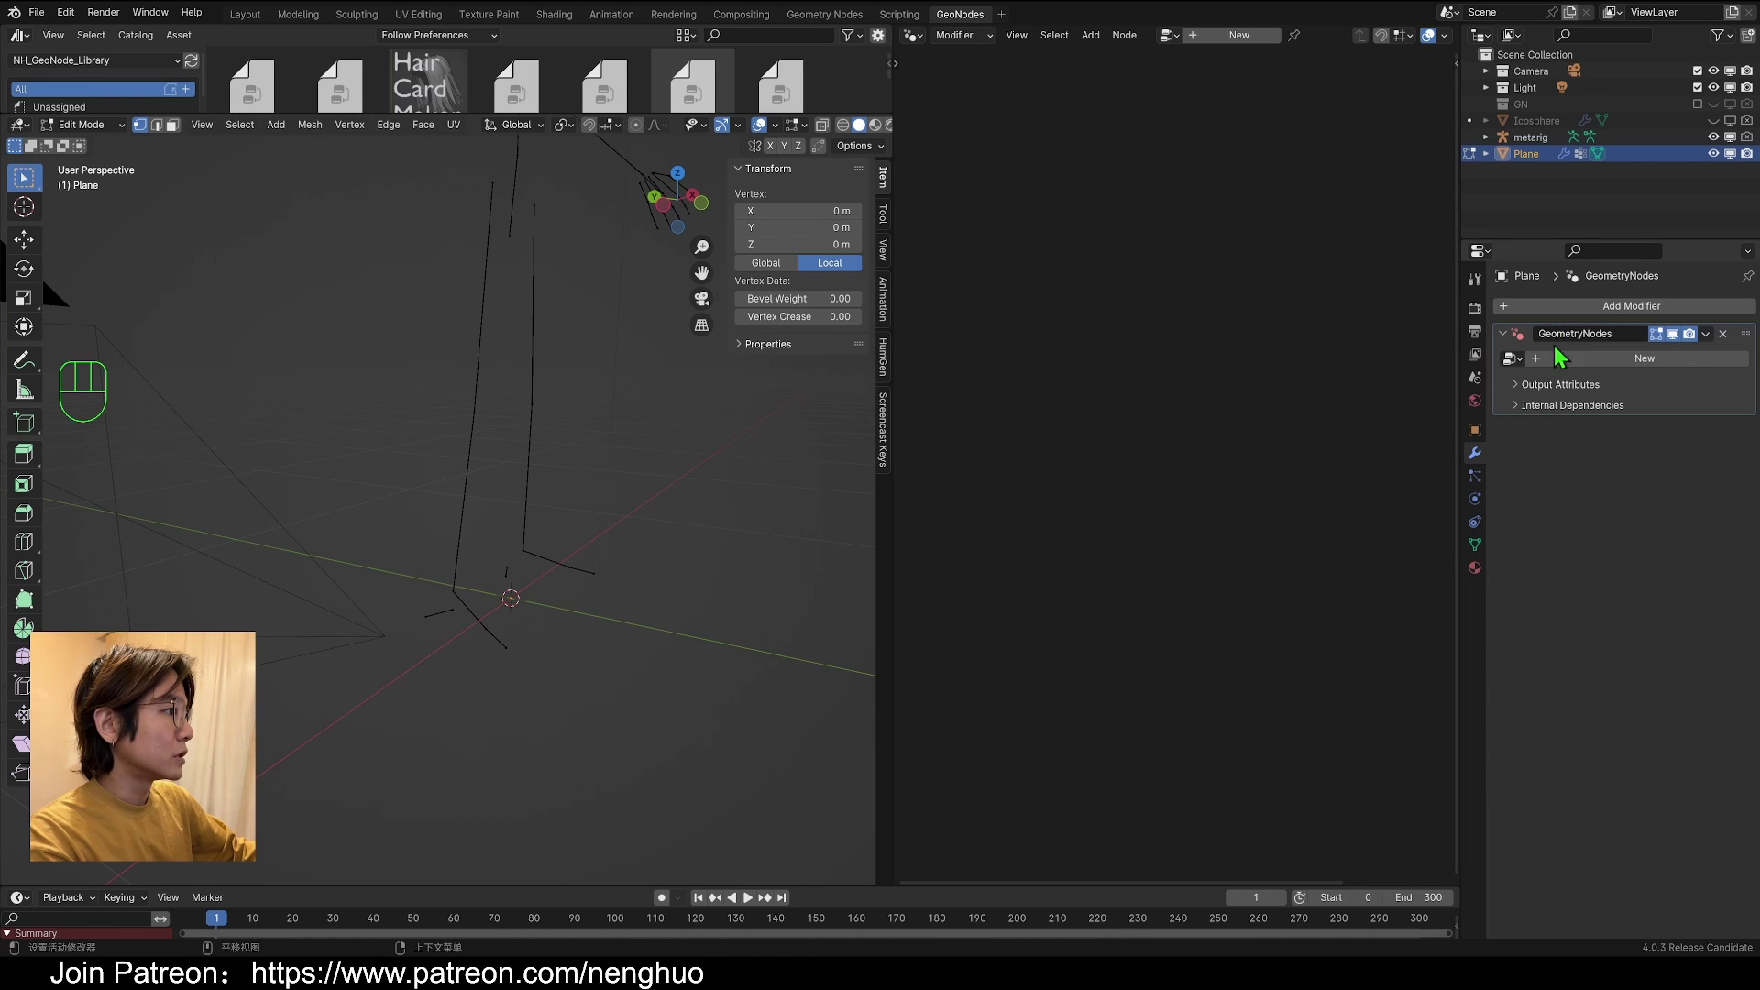
click(1564, 359)
key(shift+a)
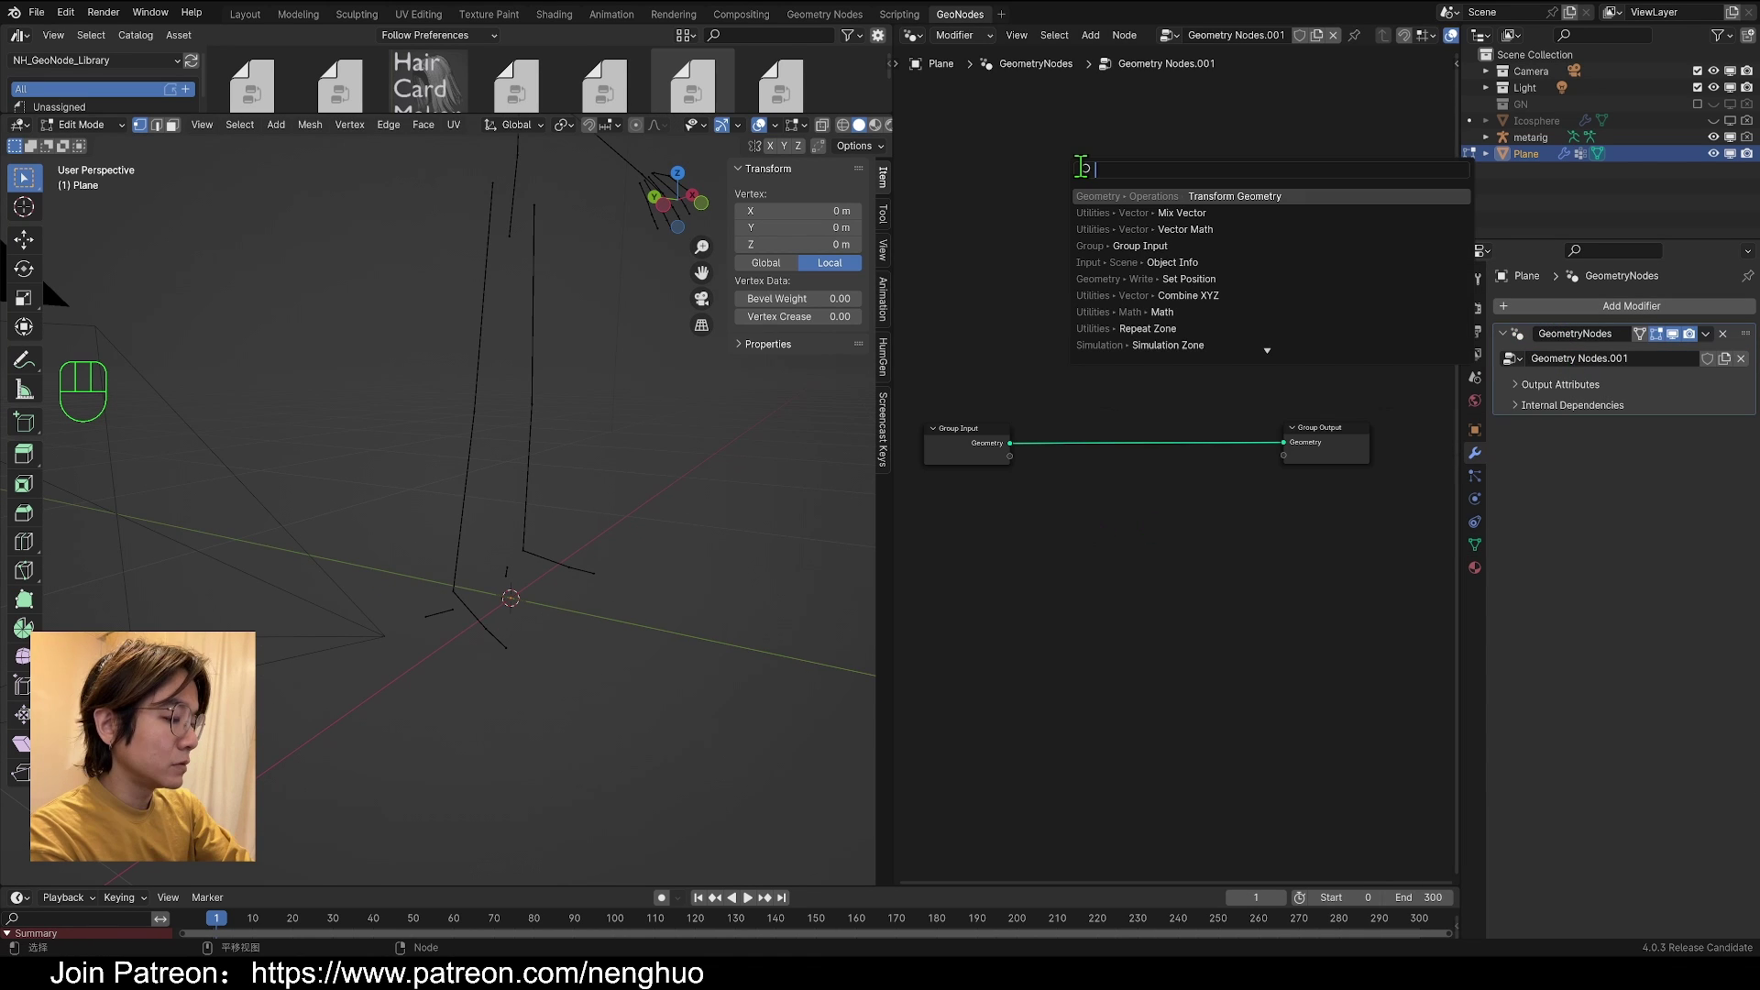
text(o)
key(BackSpace)
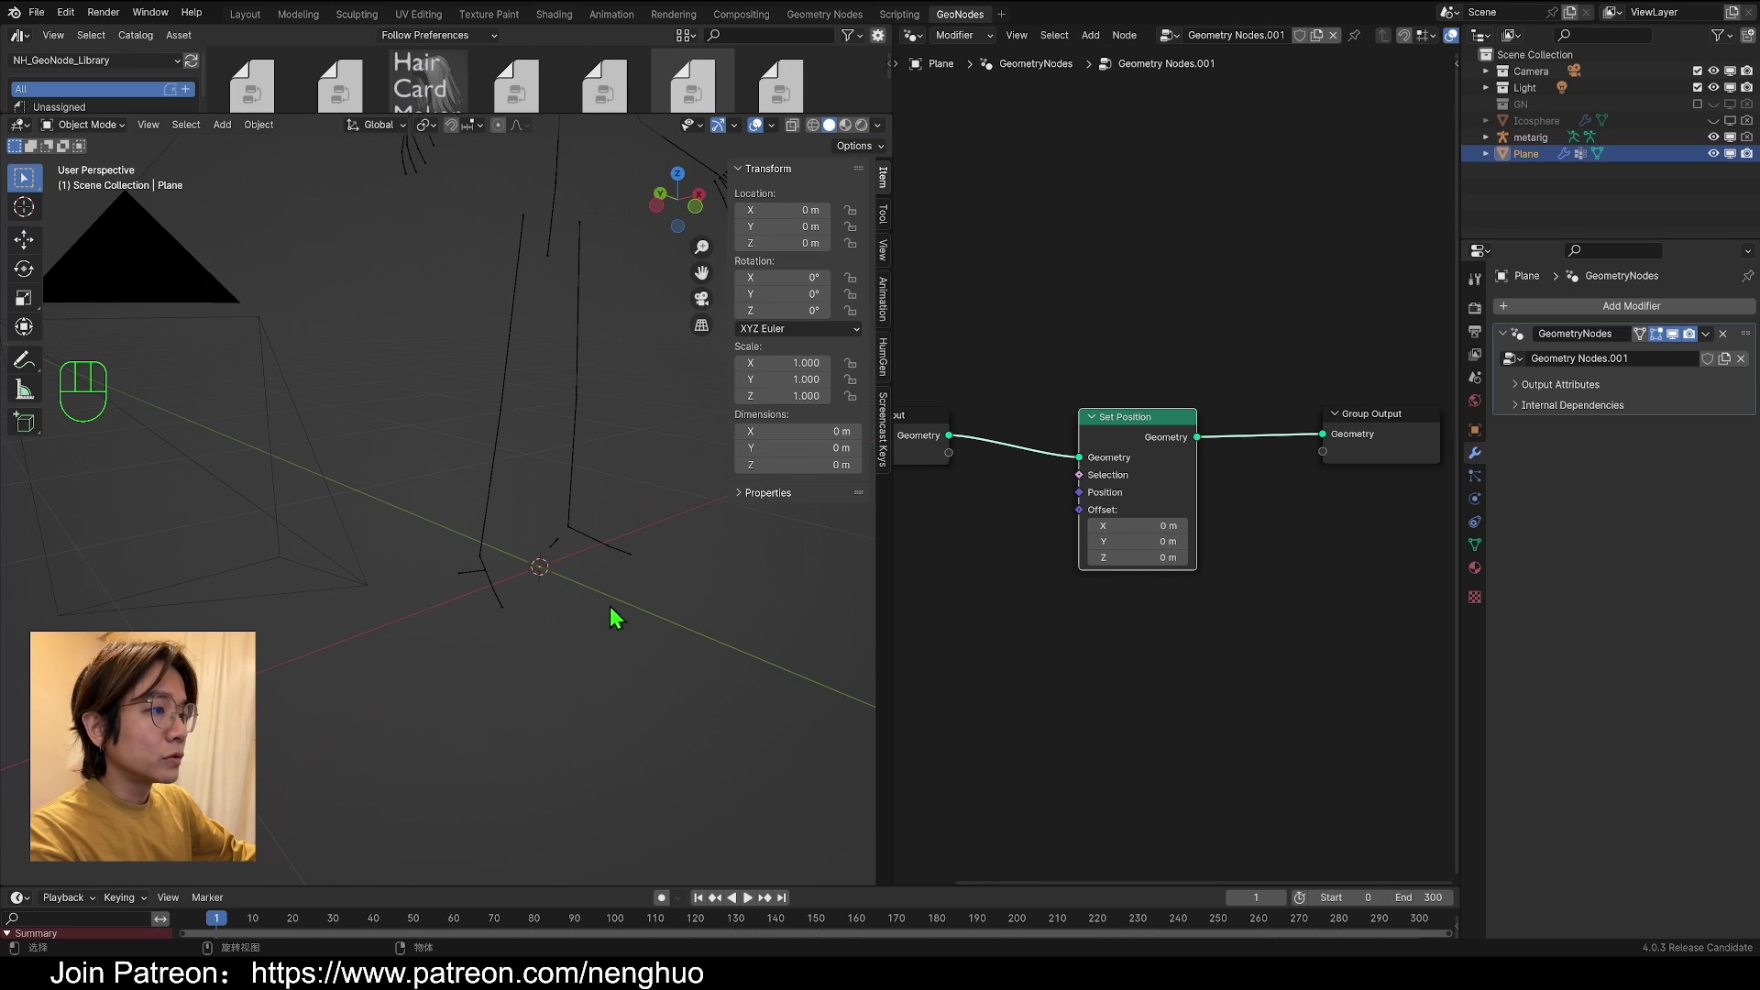
Step: Try a Y offset of -0.6 m on the Set Position node, check the point in the viewport, and reset the offset to 0
drag(1137, 541, 1183, 541)
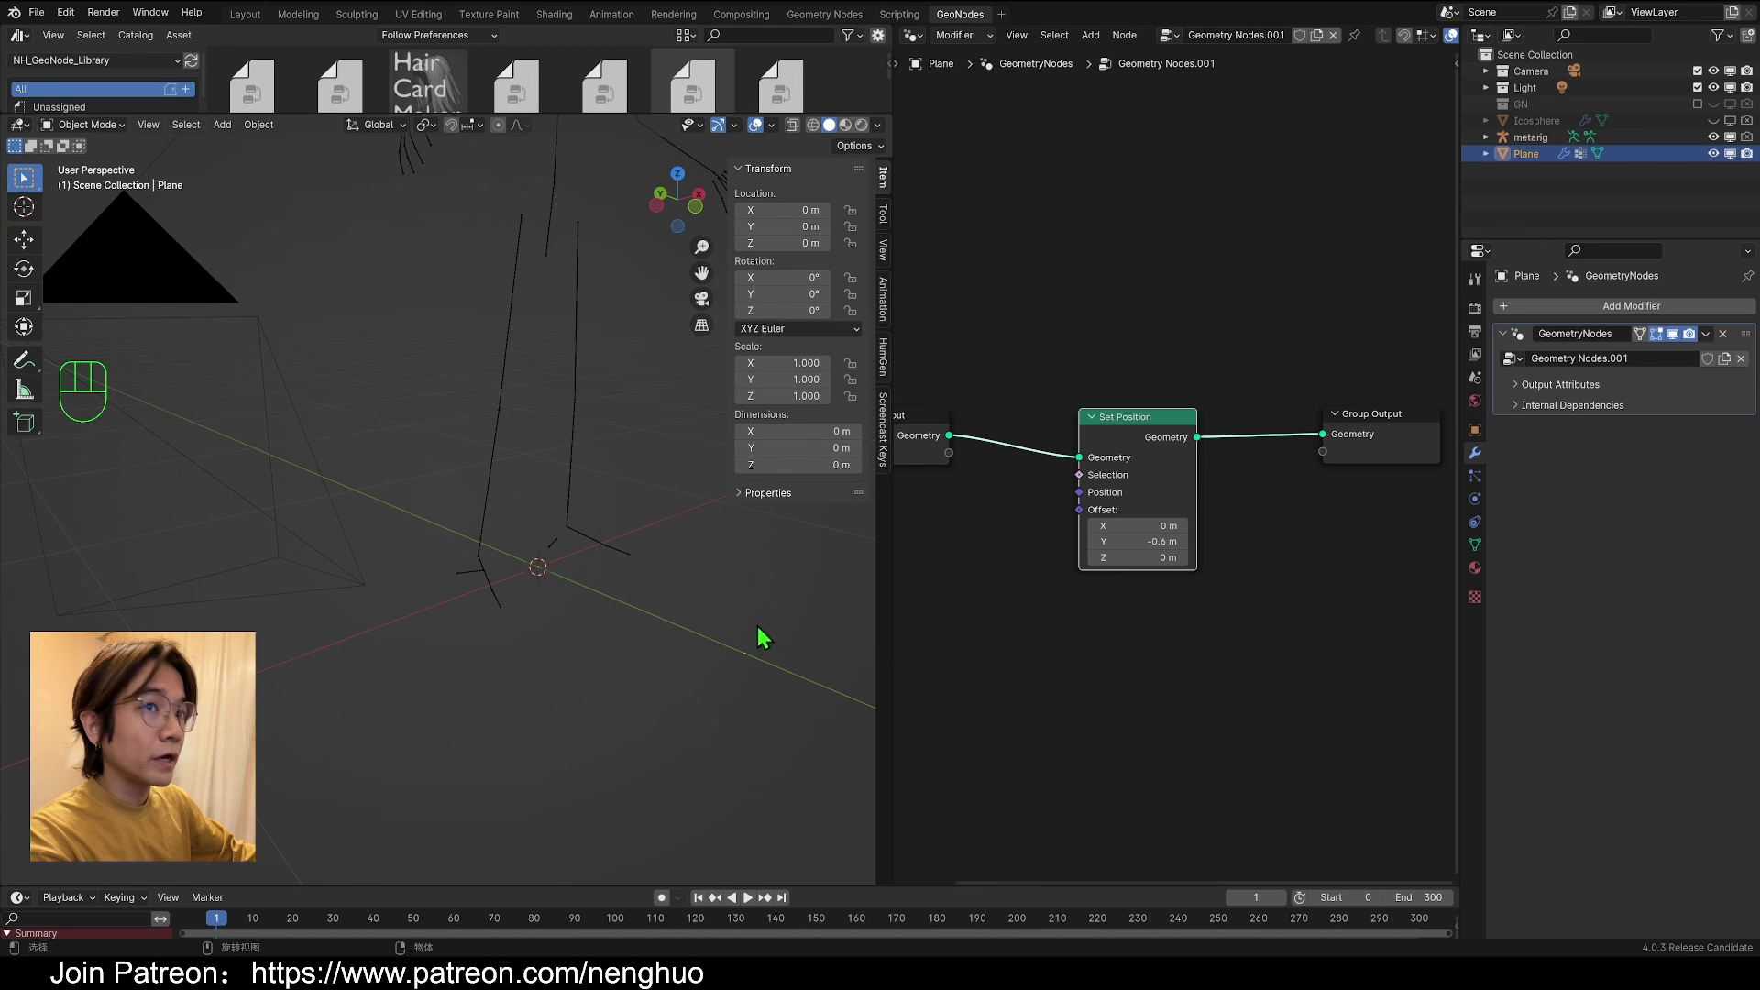
scroll(757, 634, up, 3)
shift+middle_drag(758, 630, 610, 628)
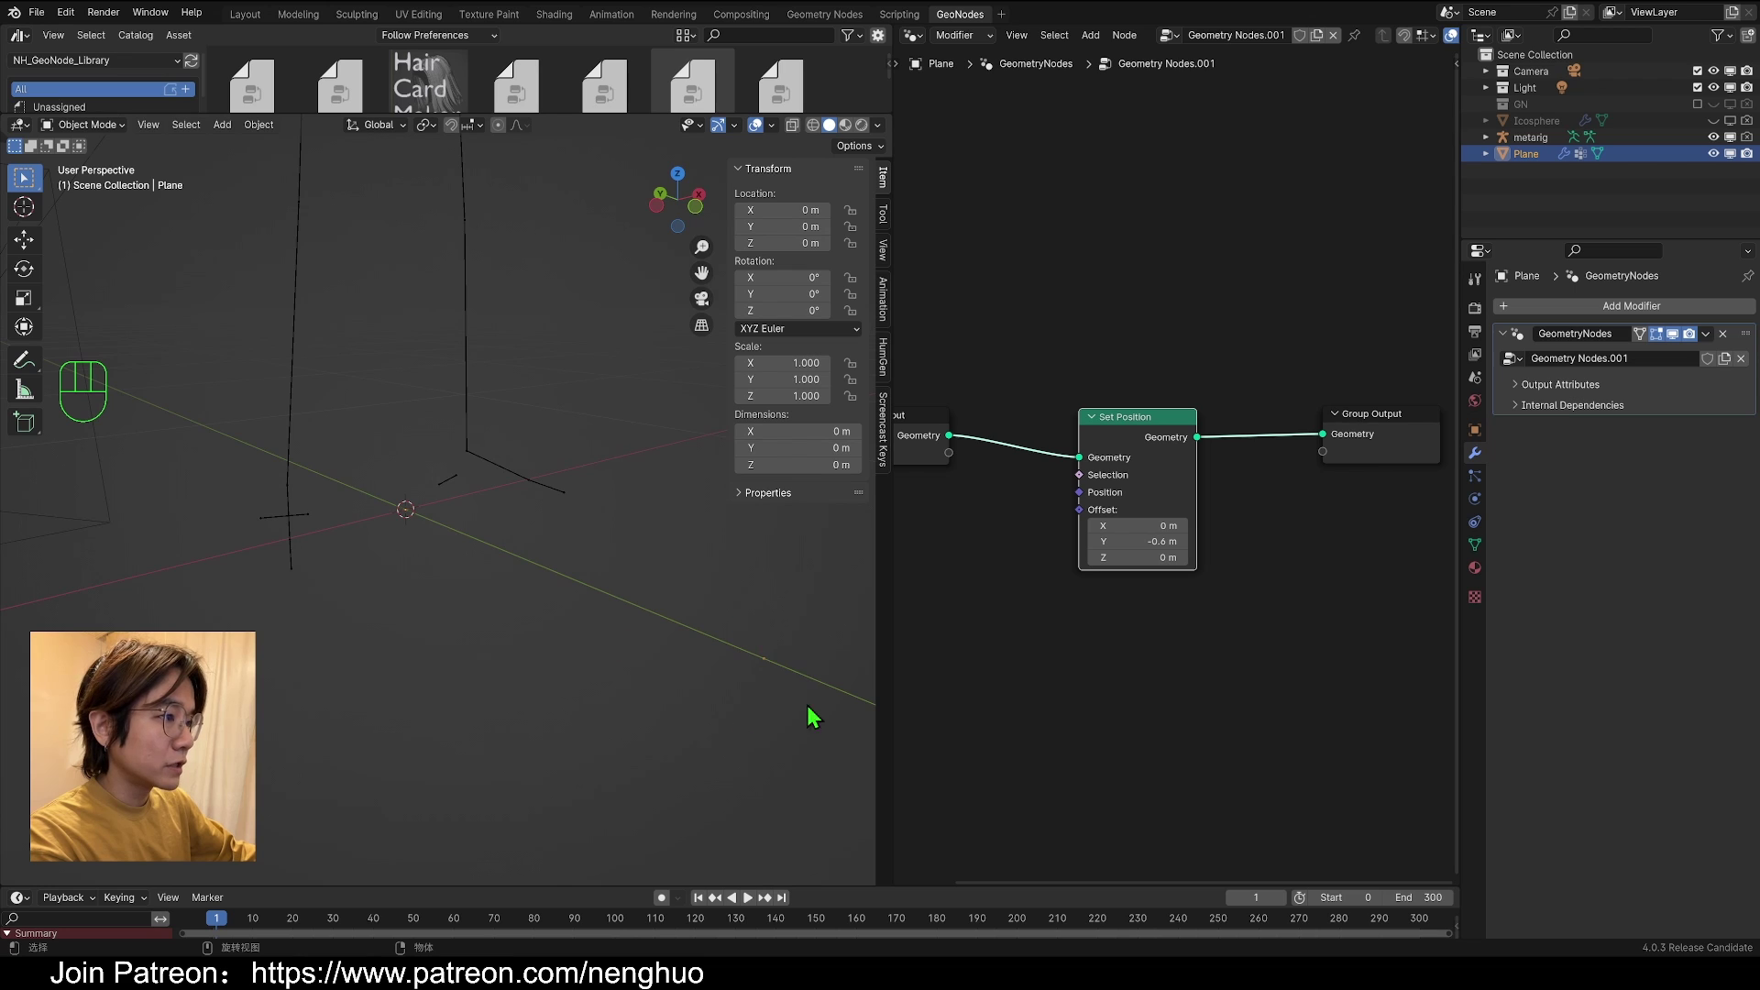
click(1126, 541)
text(0)
key(Return)
scroll(437, 520, down, 5)
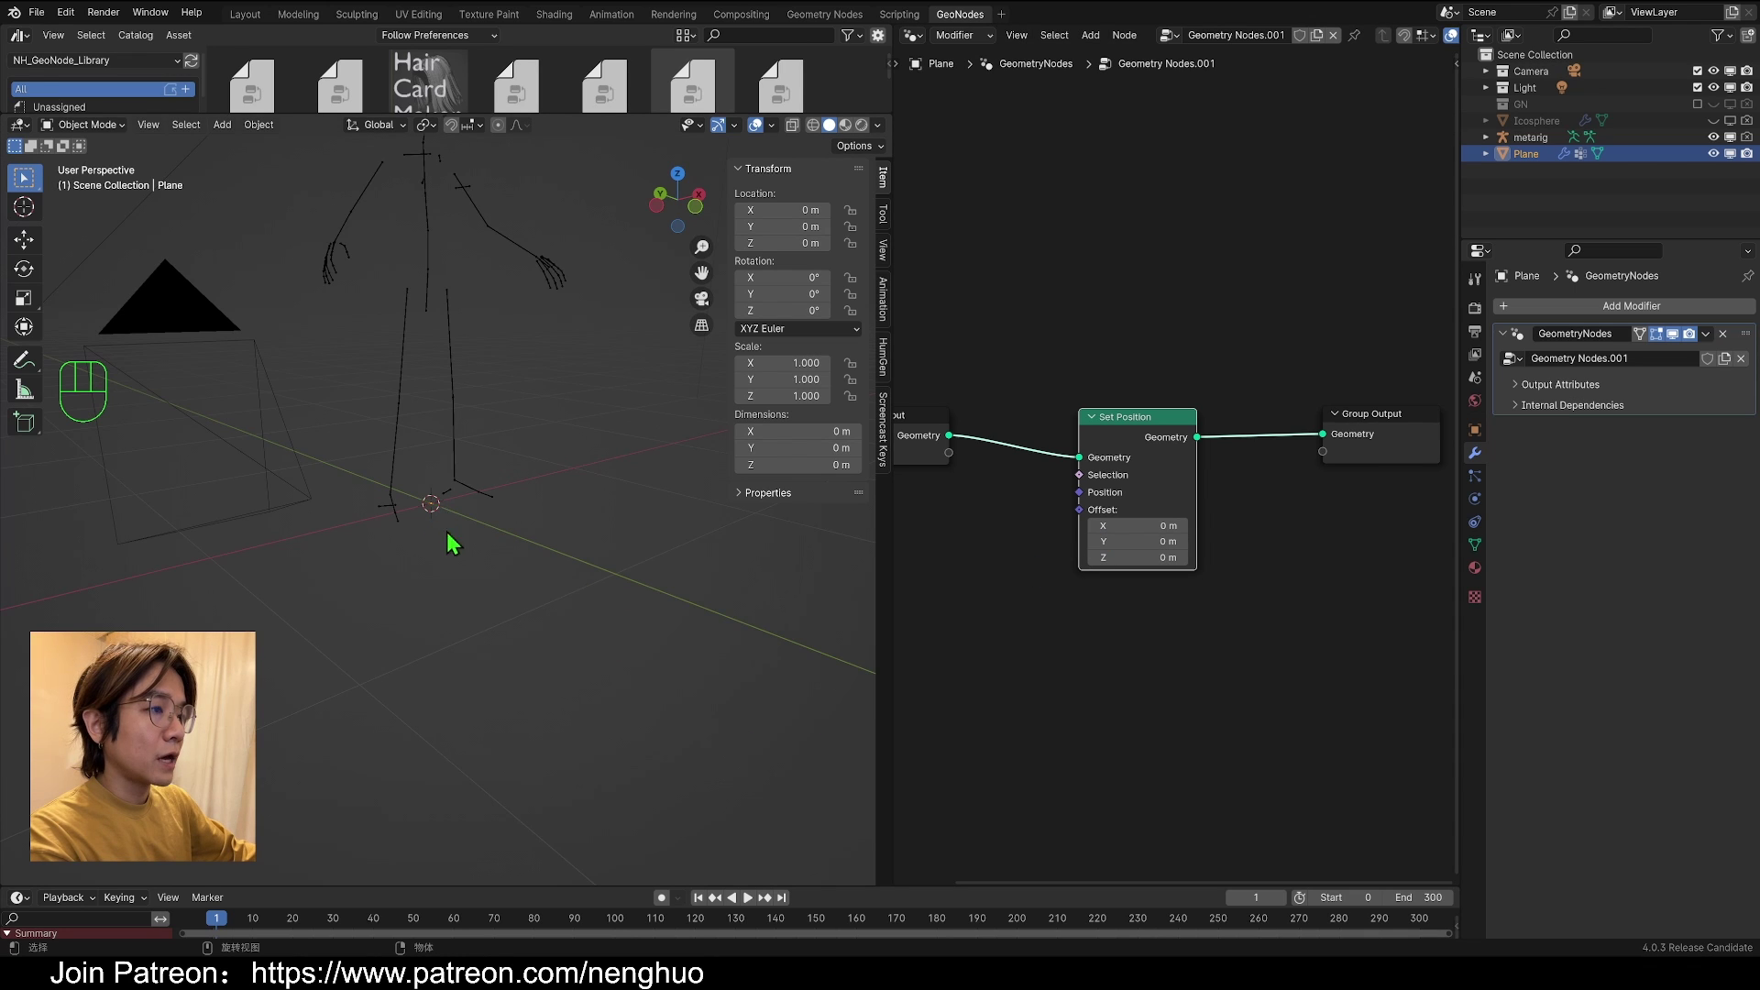
Step: Add a Copy Location constraint to the camera
middle_drag(450, 544, 691, 652)
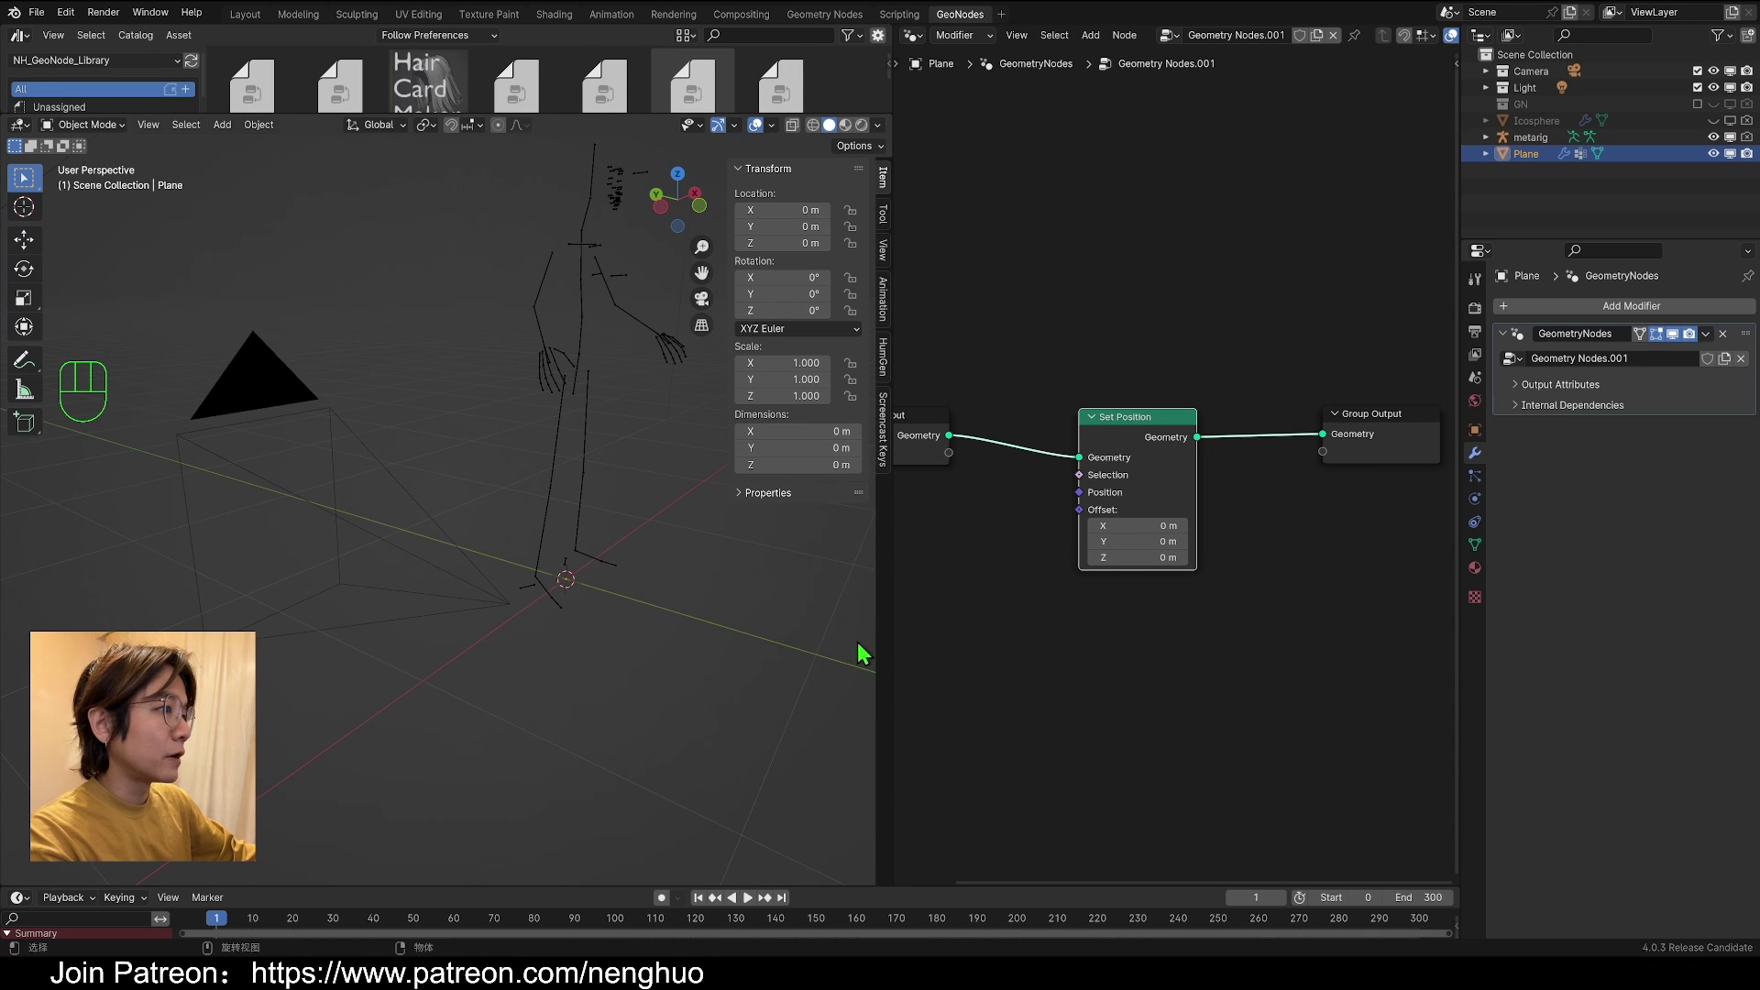
scroll(450, 497, down, 1)
click(277, 397)
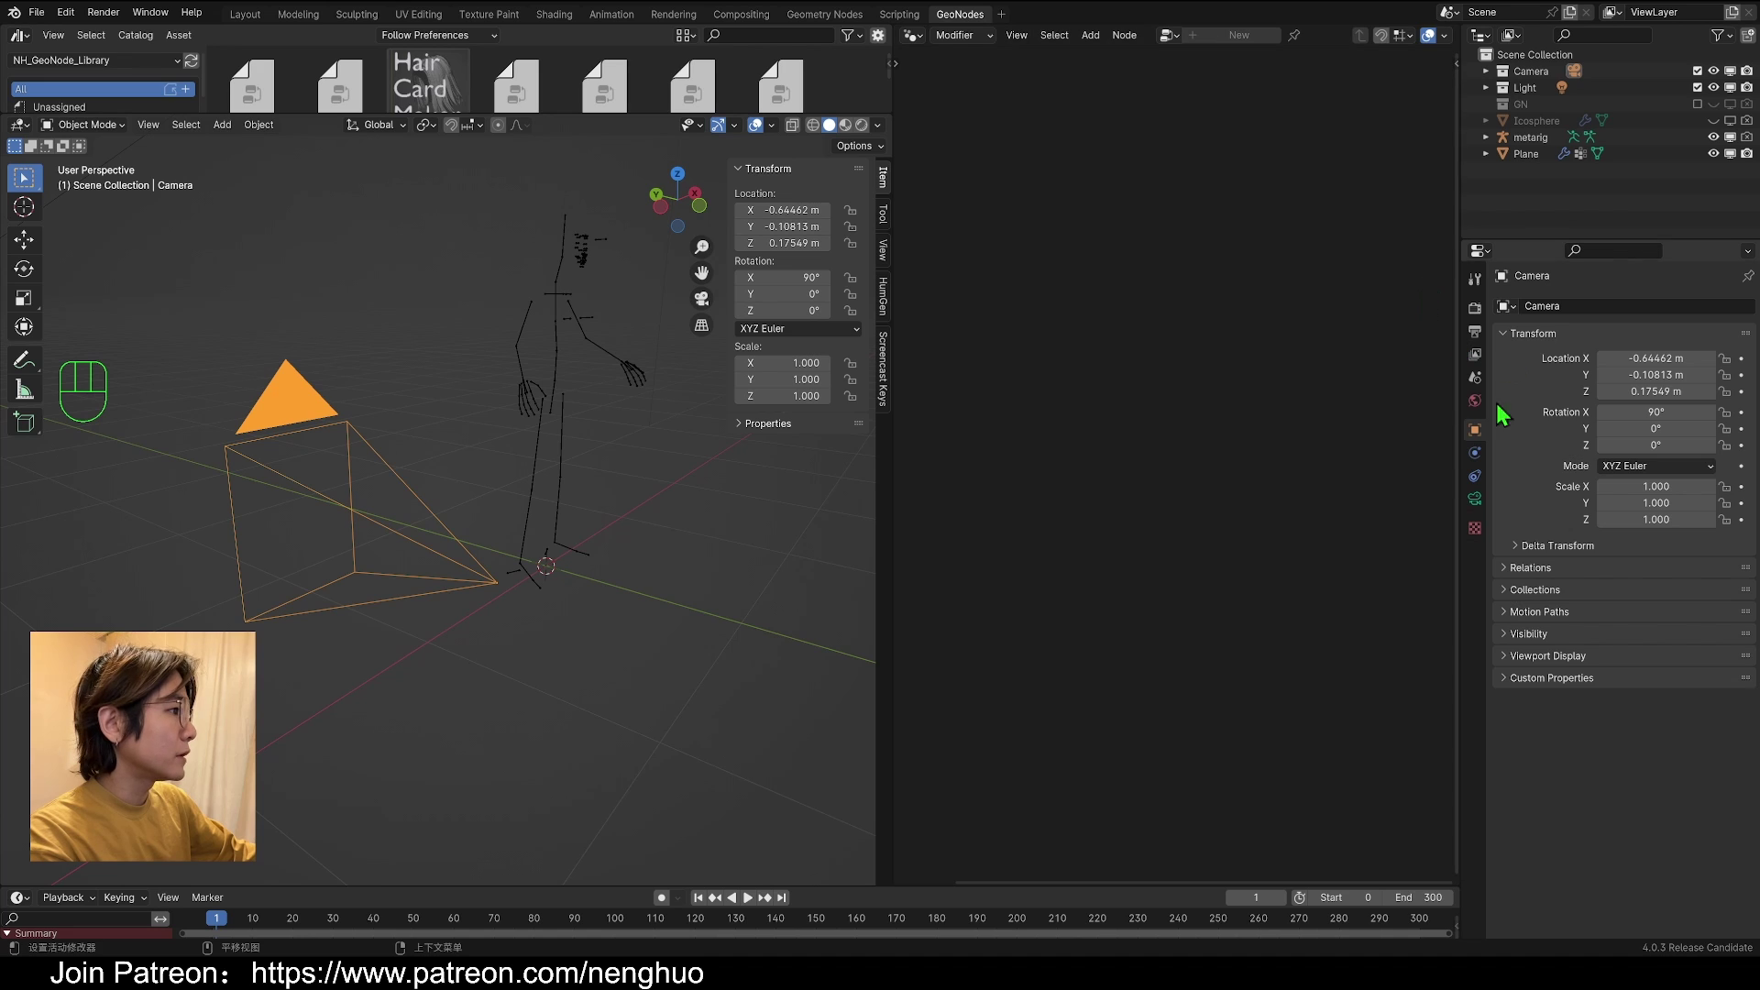
click(1475, 499)
click(1475, 476)
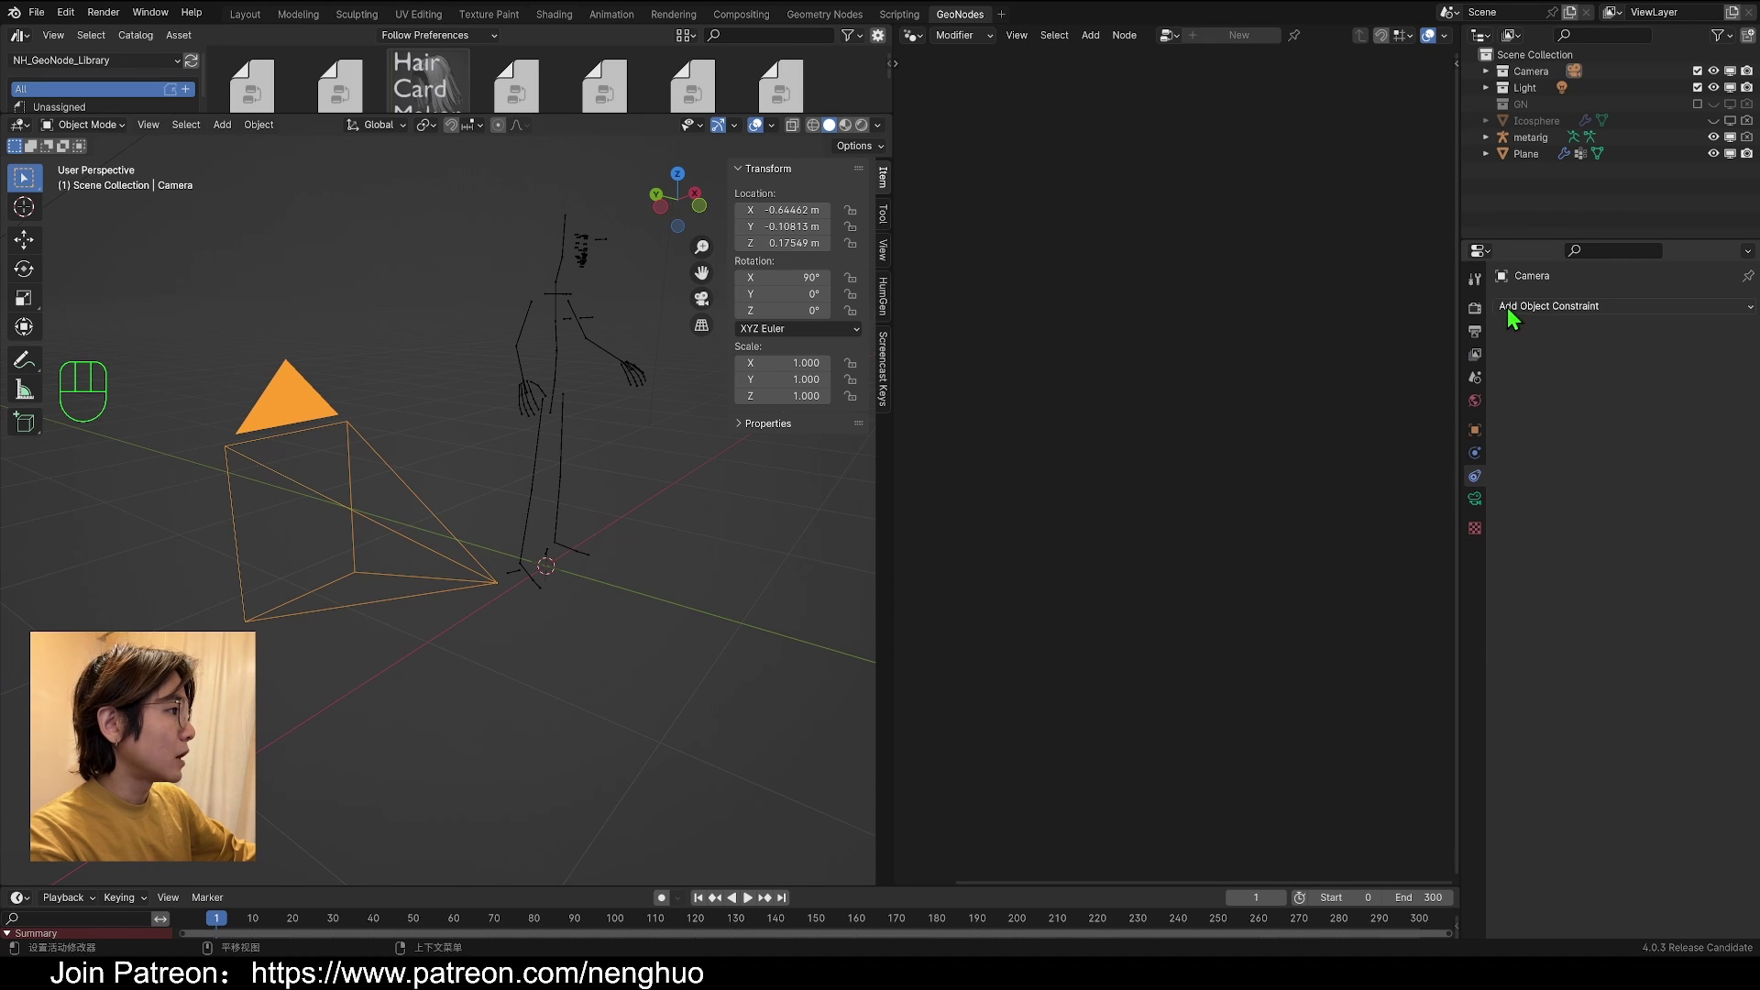
click(1558, 308)
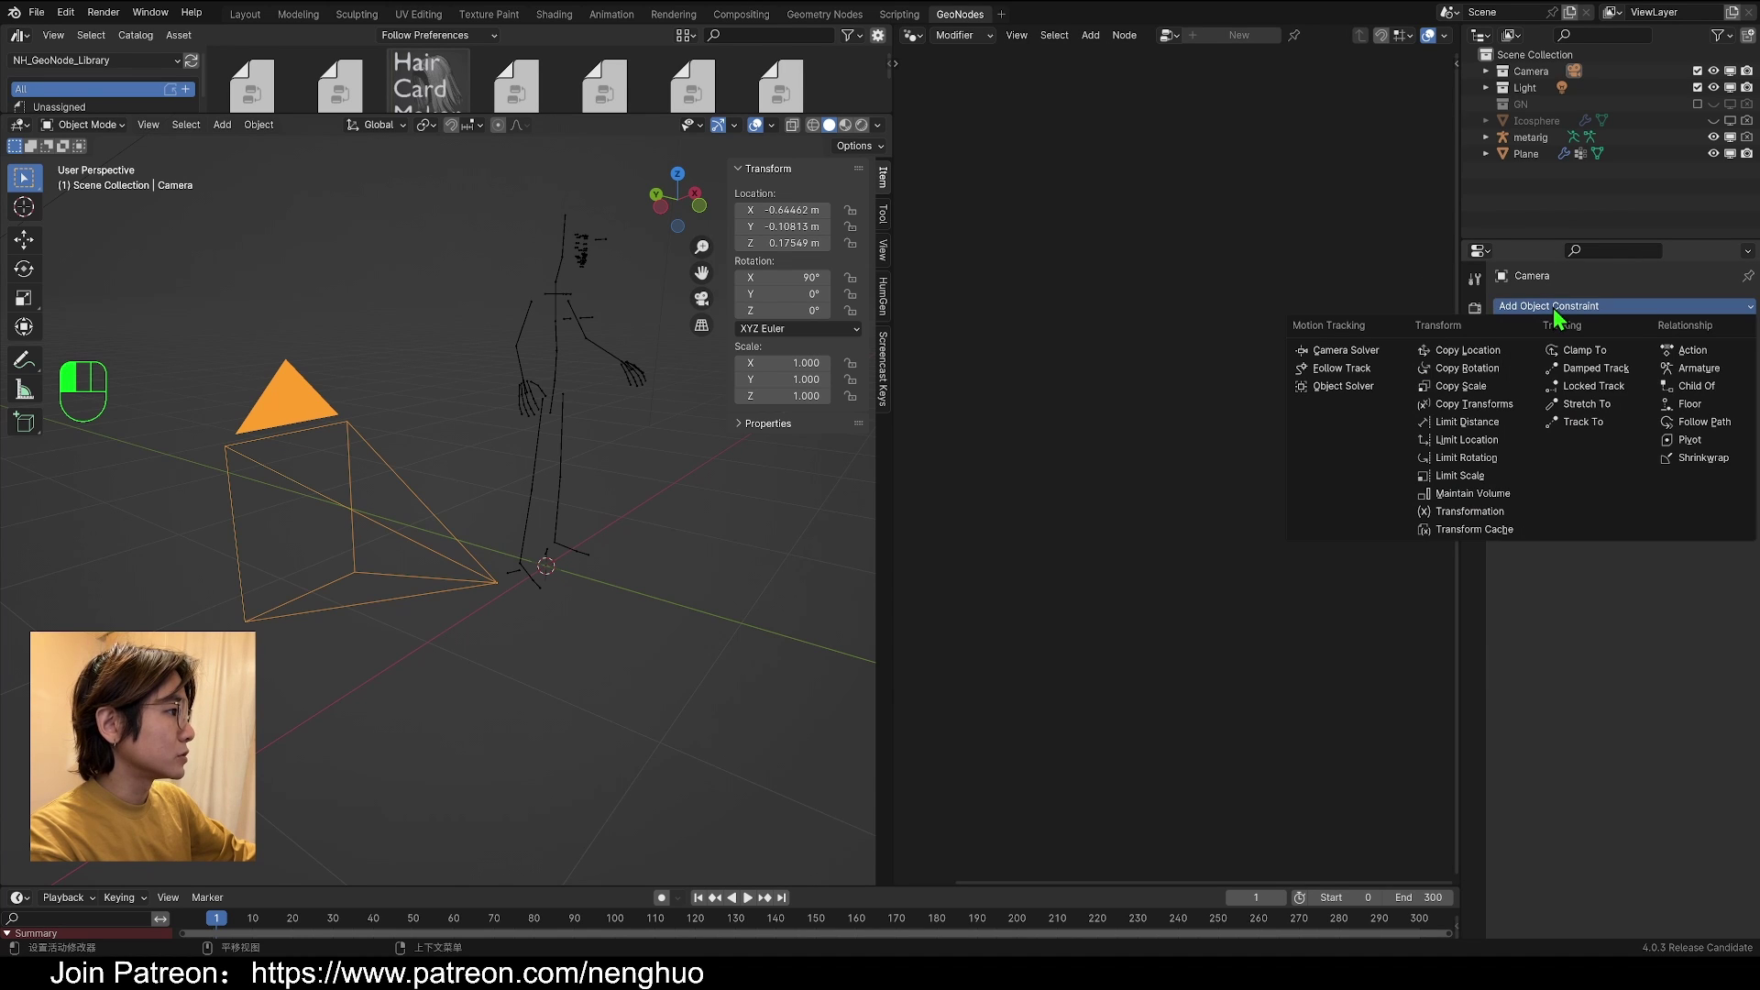
click(1449, 350)
Step: Set the Plane object as the target of the camera's Copy Location constraint
scroll(817, 569, up, 2)
click(1723, 358)
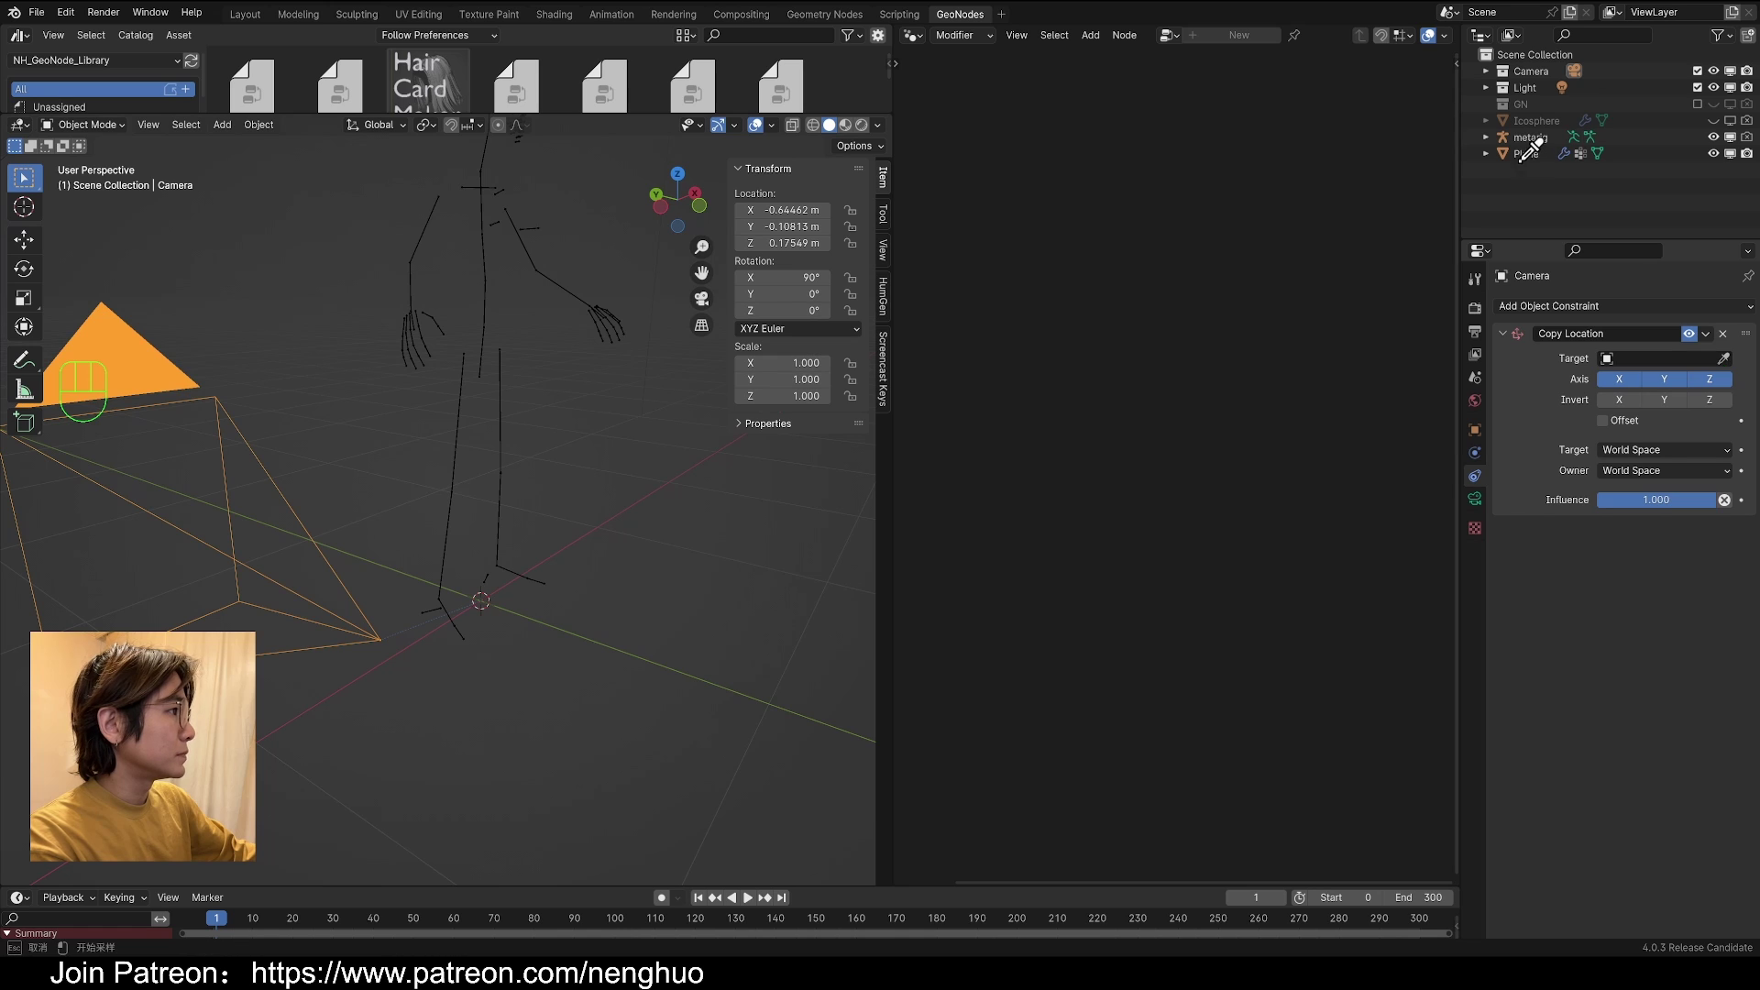
click(1533, 149)
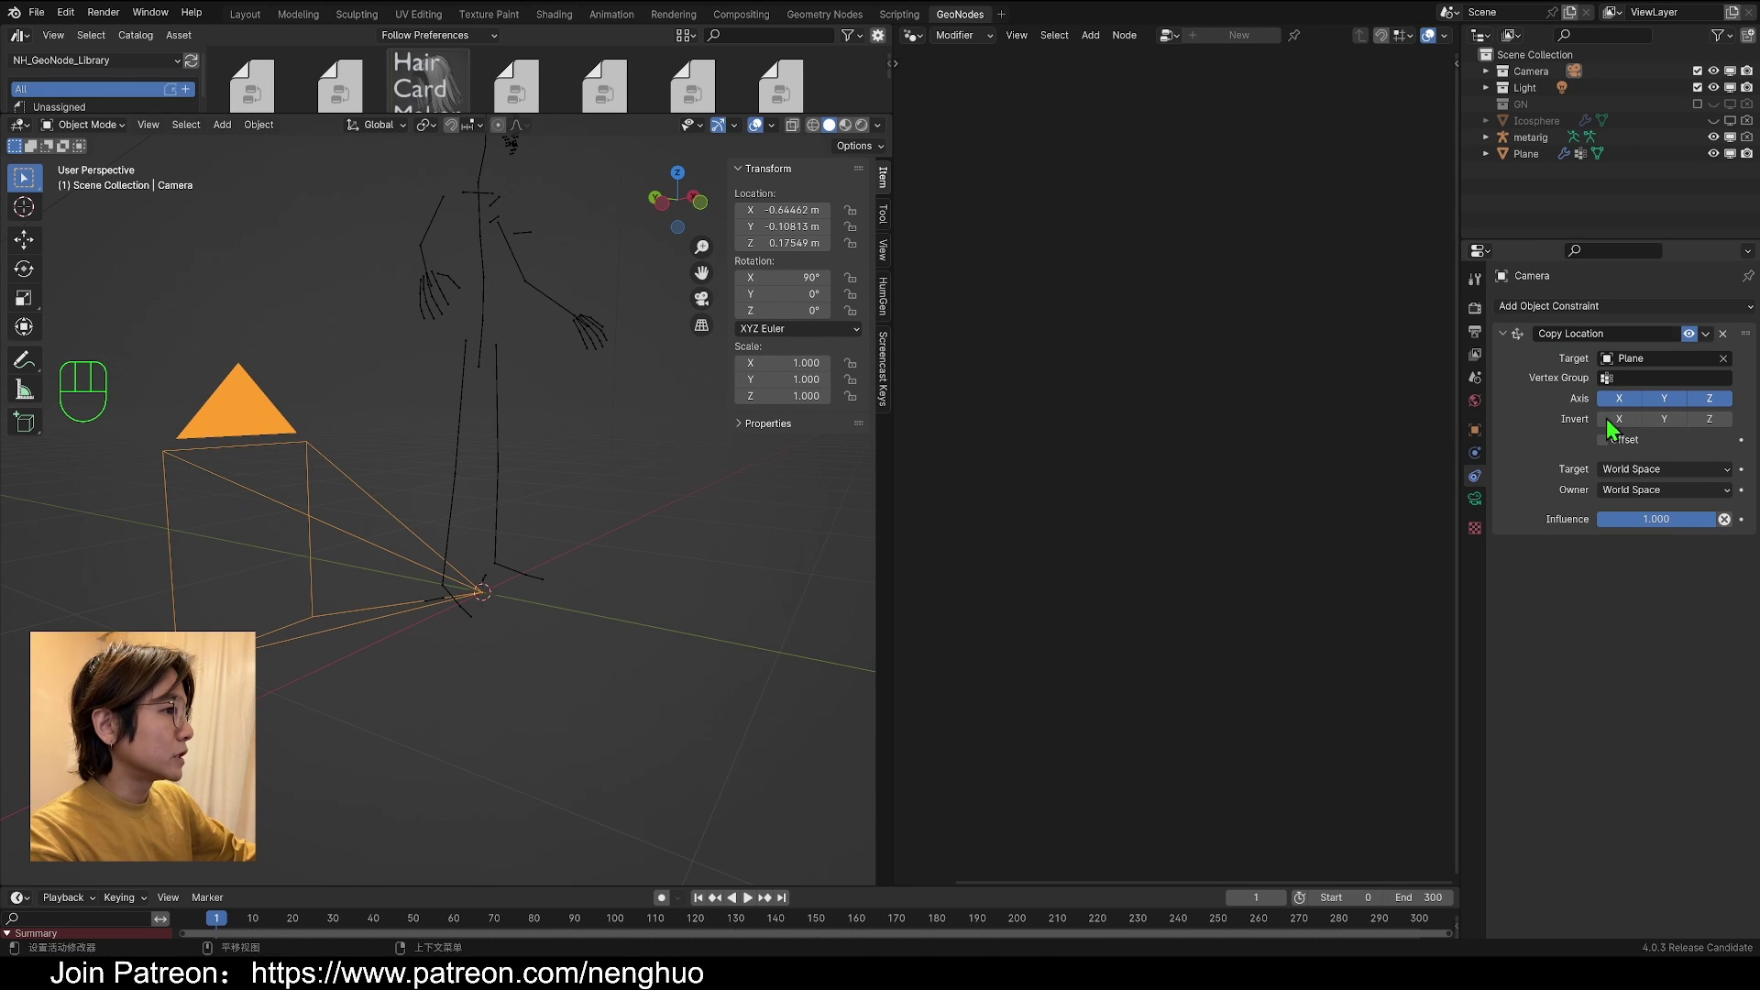
scroll(825, 403, up, 3)
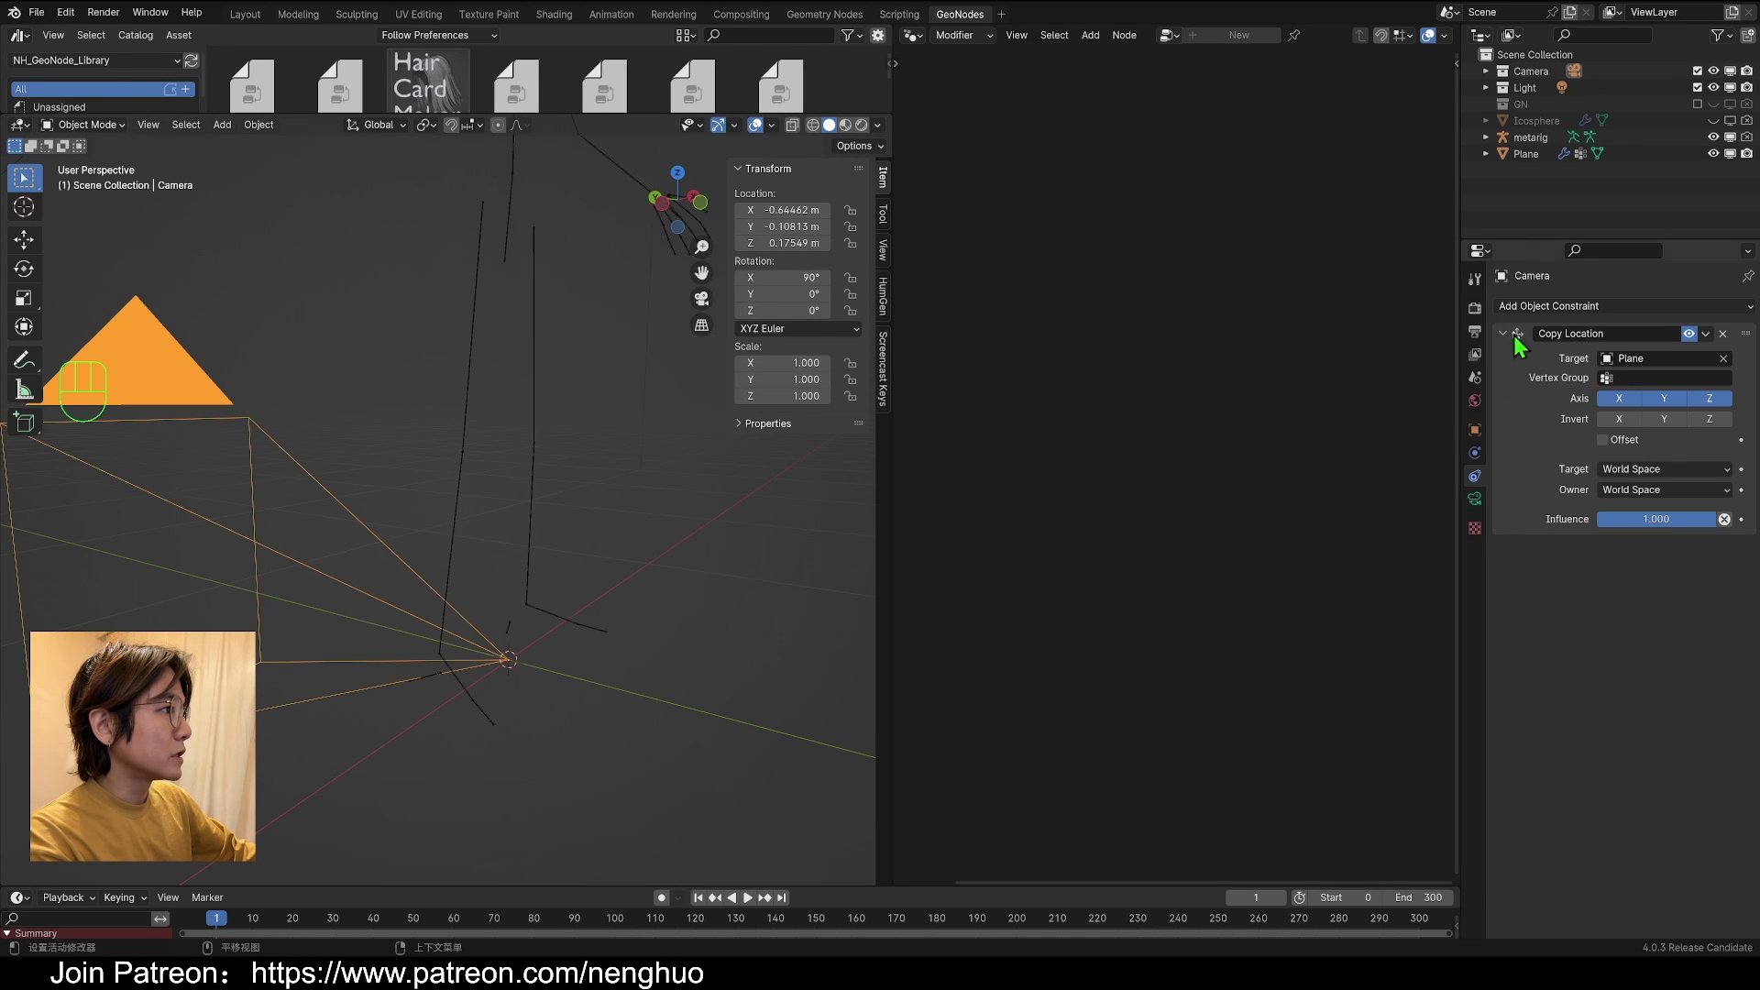
Step: Try changing the Set Position node's Y offset and moving the Plane object in the viewport, cancelling both
click(1527, 154)
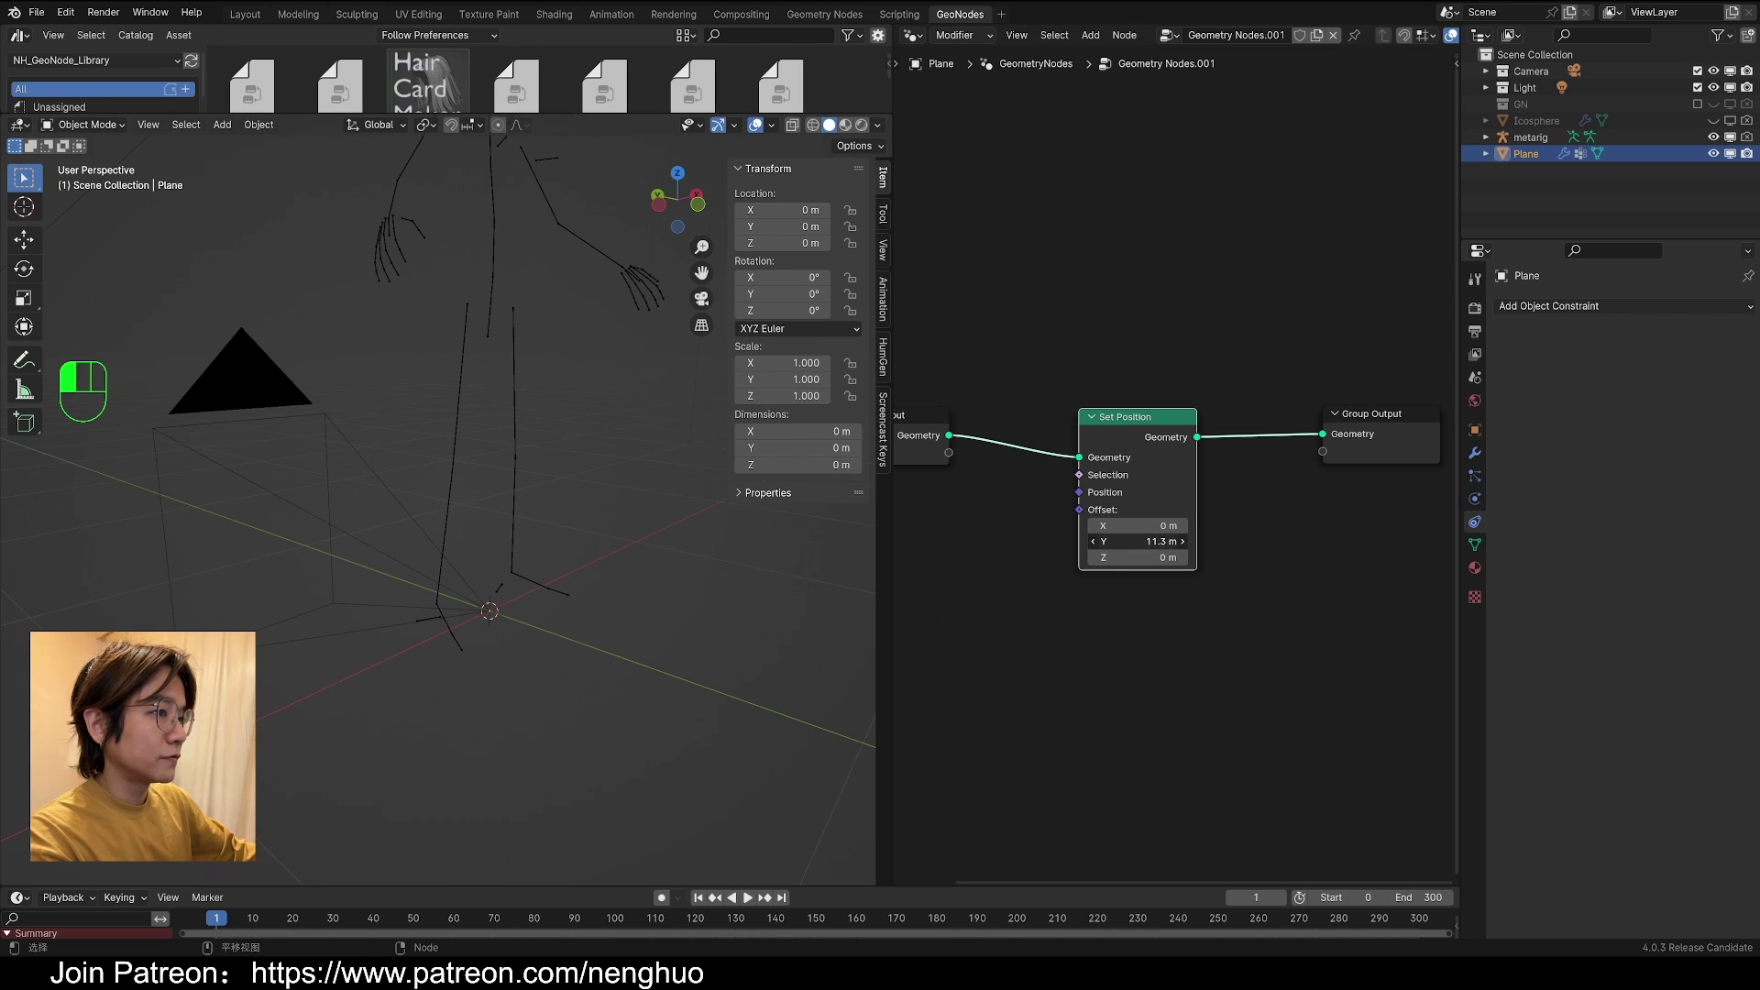
drag(1136, 541, 1113, 541)
right_click(1114, 541)
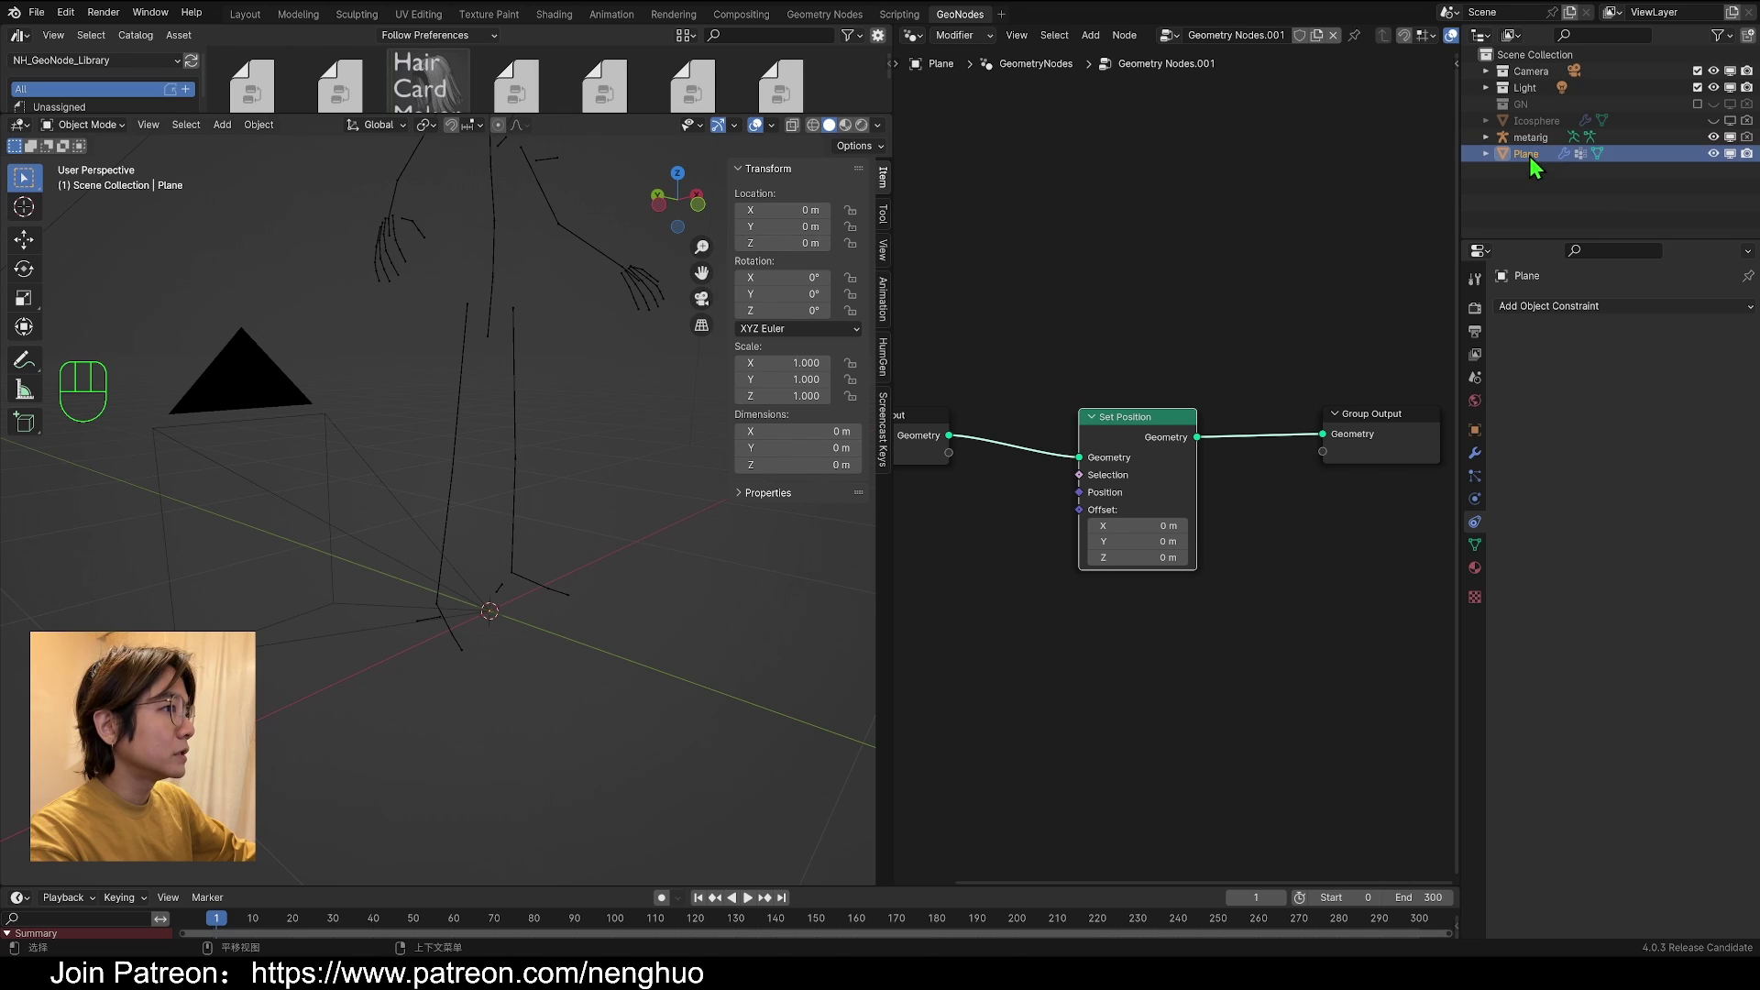
scroll(596, 467, down, 1)
key(g)
right_click(574, 413)
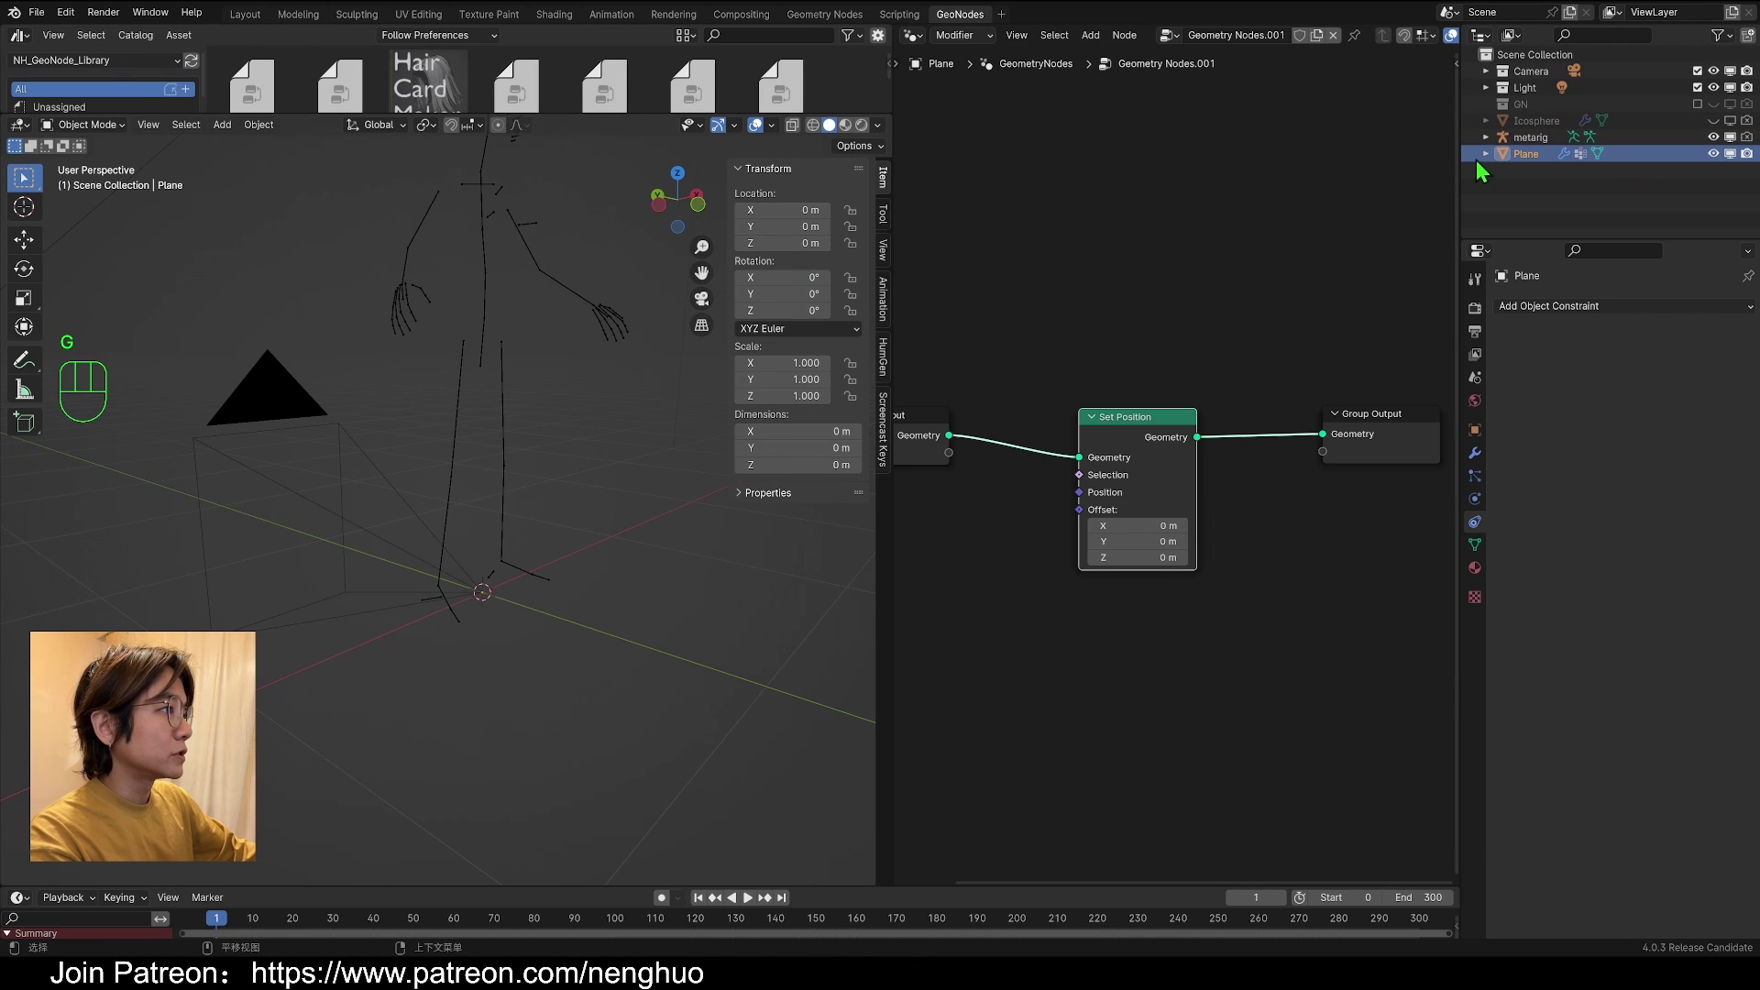
Step: Set the vertex group of the camera's Copy Location constraint to Point
click(274, 428)
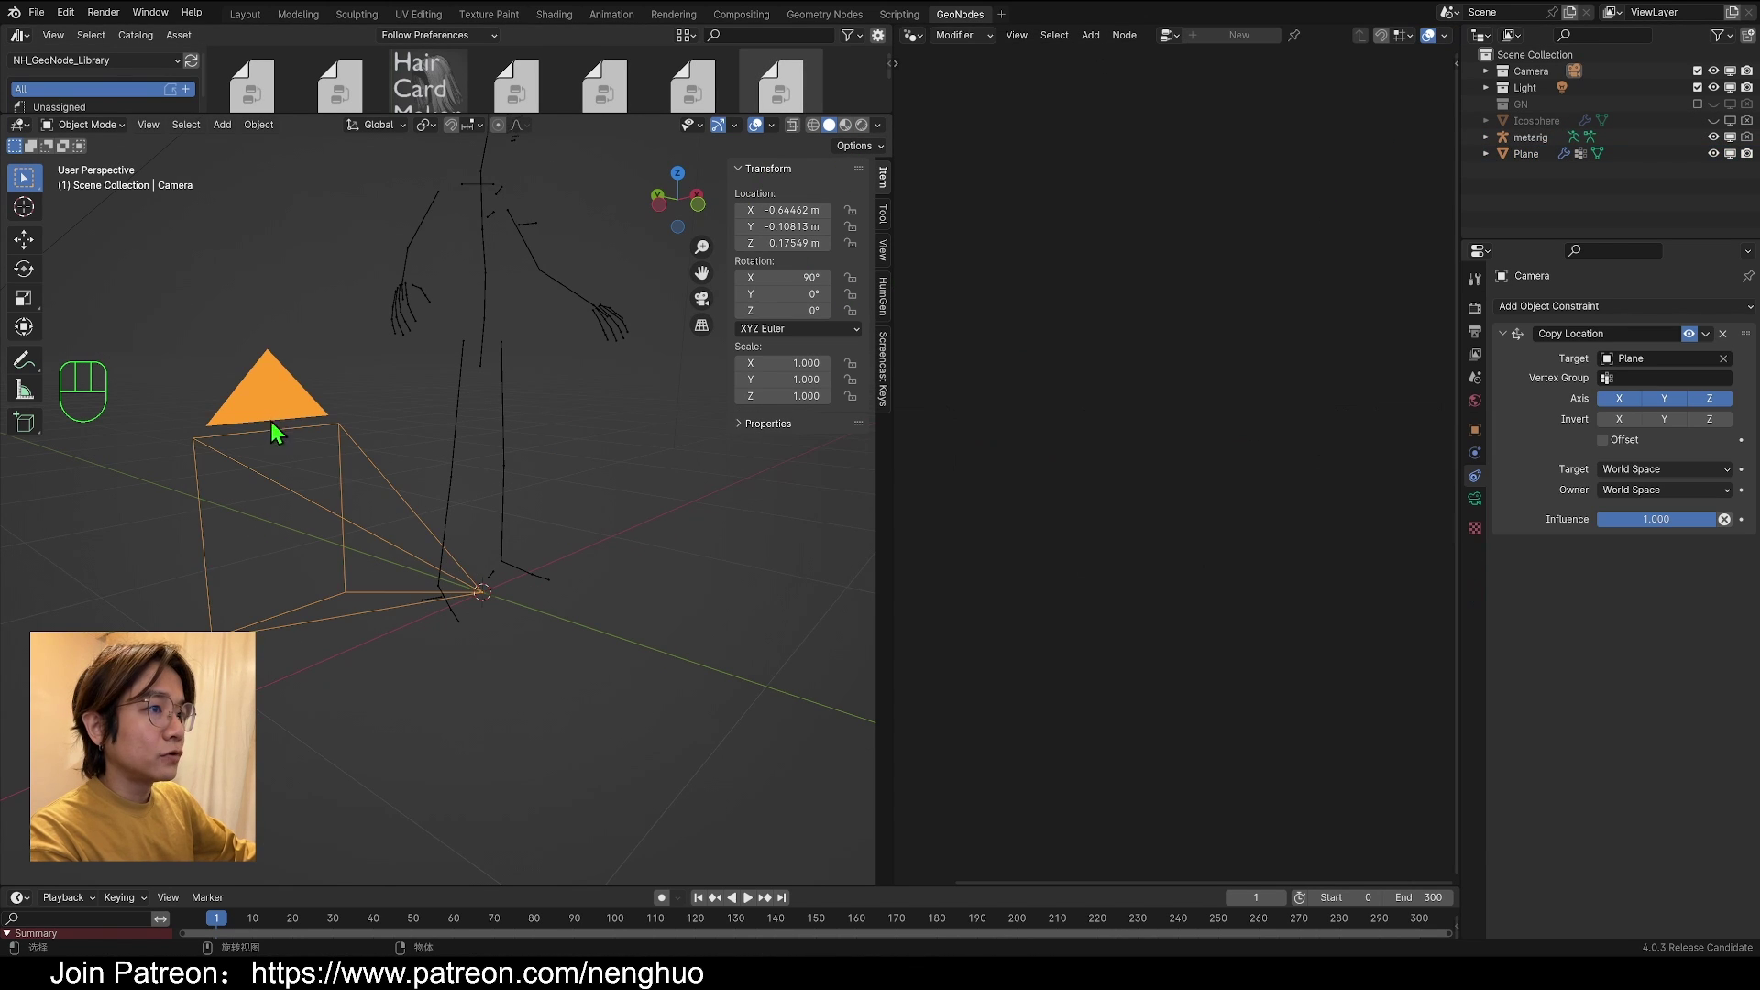
middle_drag(274, 428, 311, 417)
click(1623, 377)
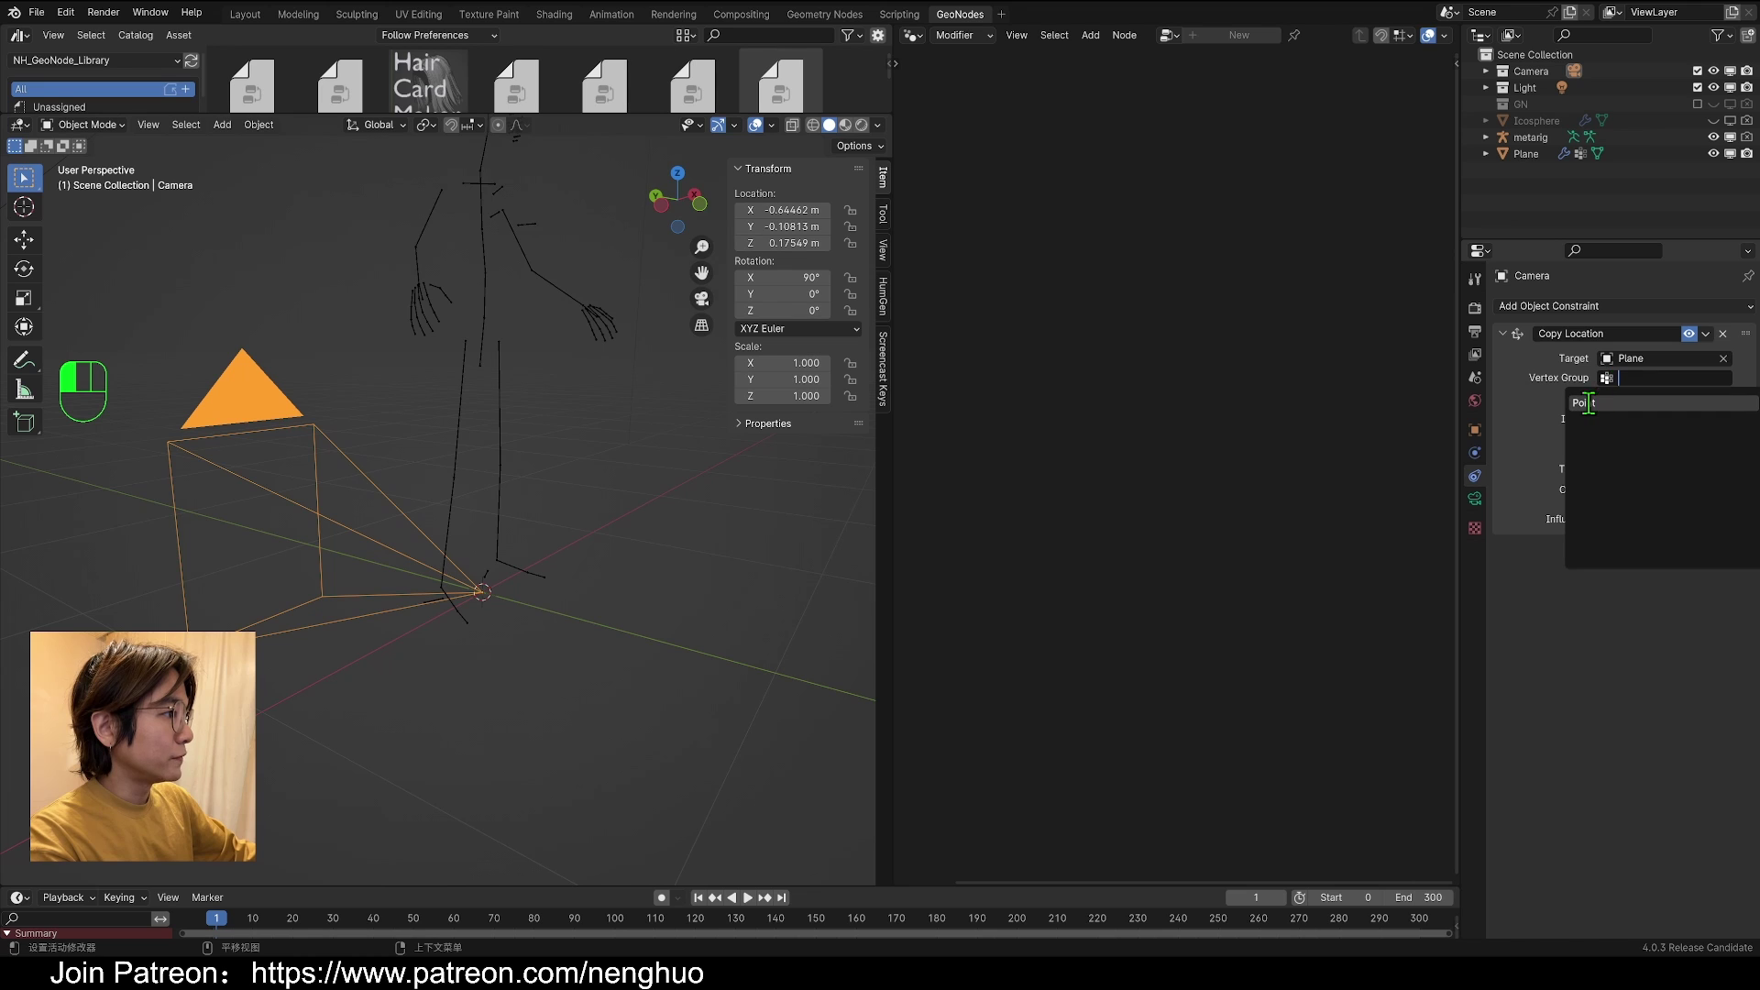
click(1591, 403)
scroll(457, 621, up, 2)
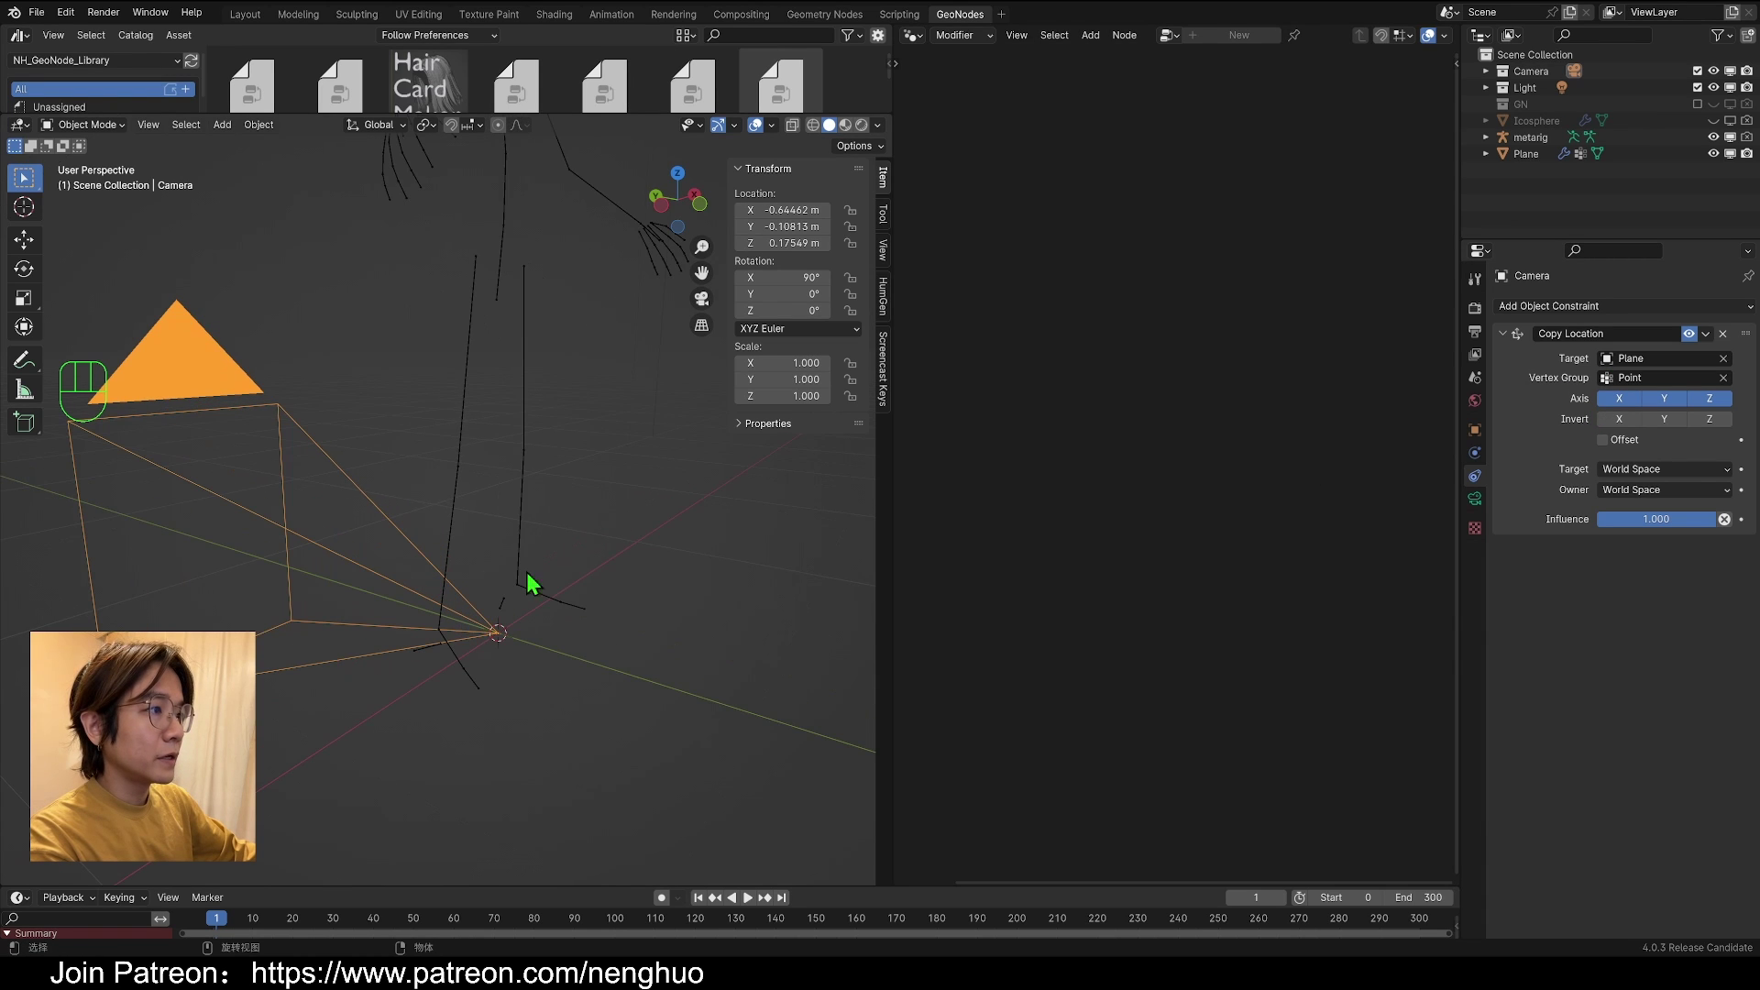
Step: Select the Plane and set its Set Position offset to -1.2 m in Y and 0.1 m in Z
click(1526, 153)
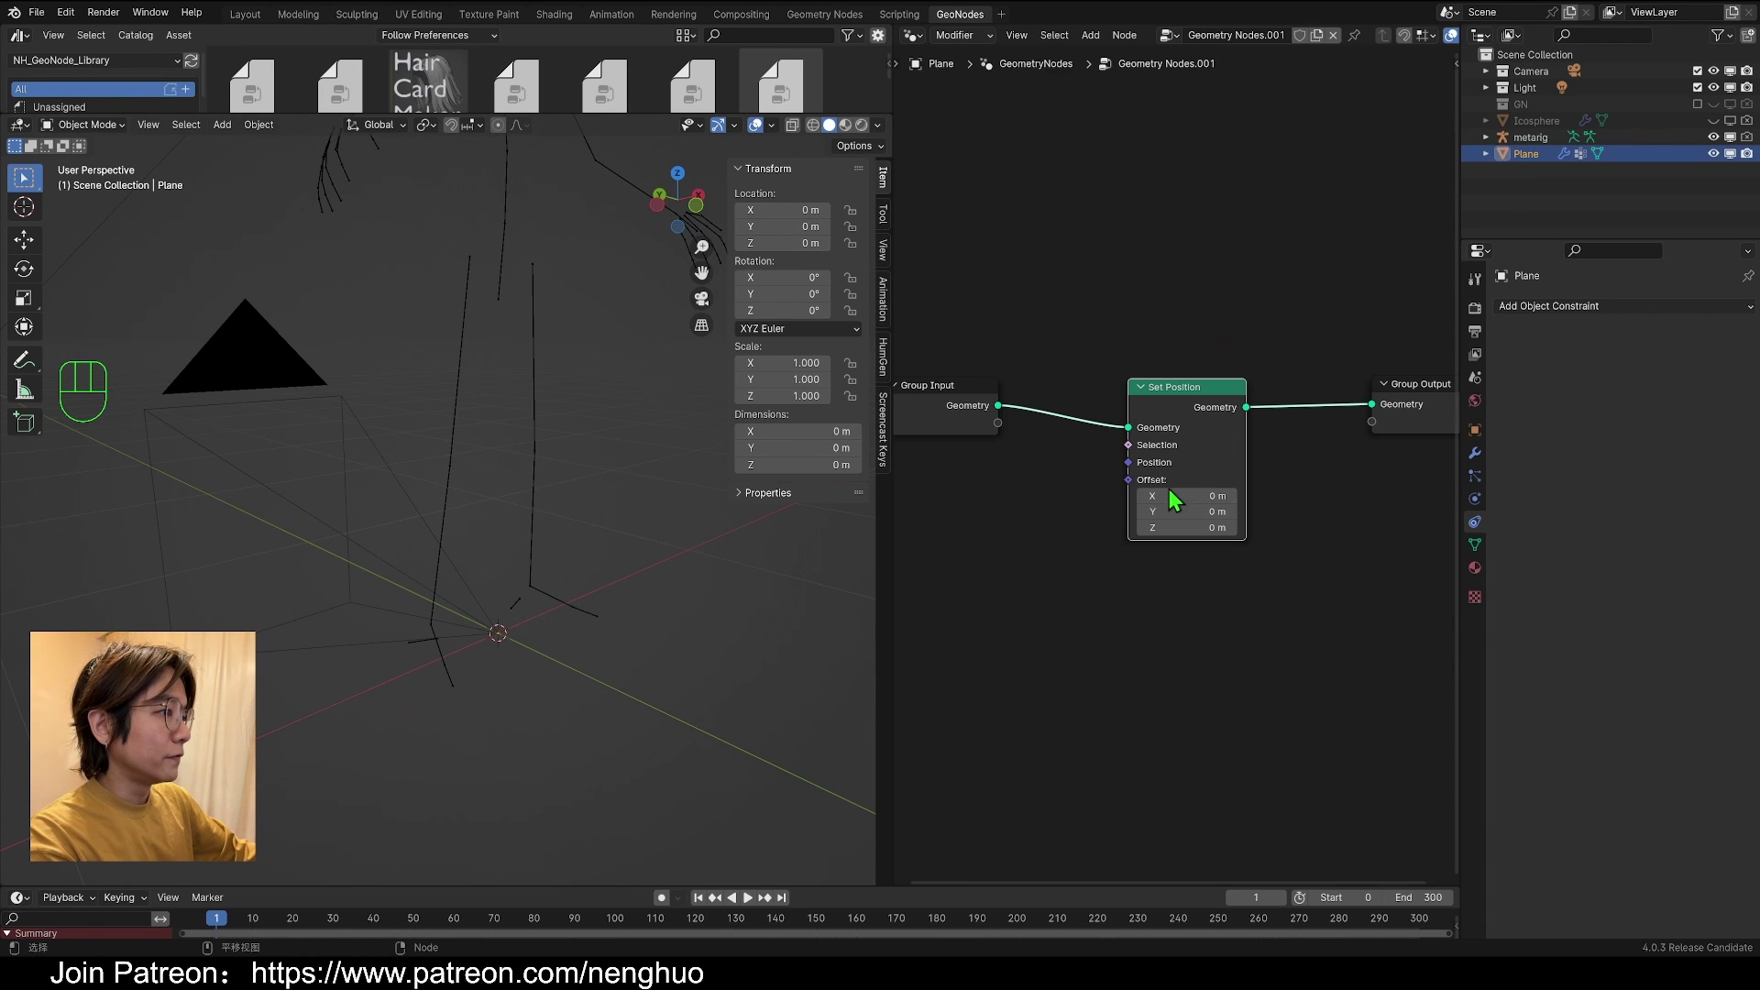
middle_drag(689, 631, 732, 621)
scroll(736, 621, down, 2)
drag(1188, 529, 1110, 513)
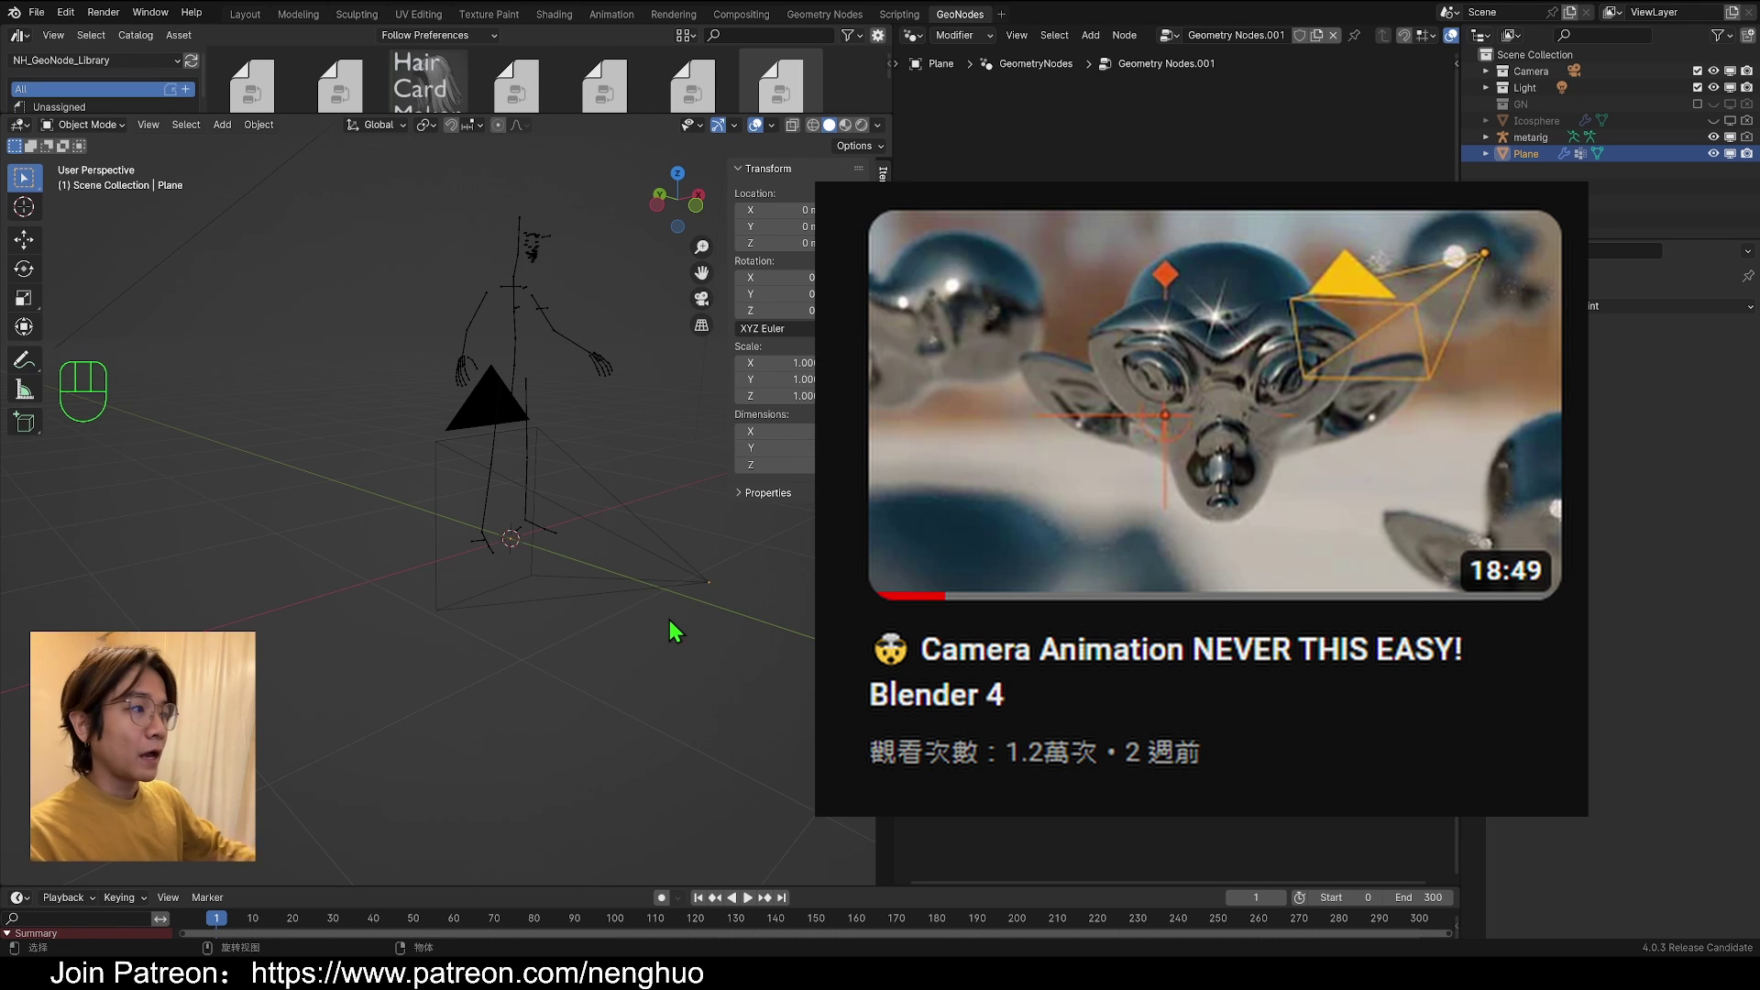
middle_drag(463, 630, 330, 583)
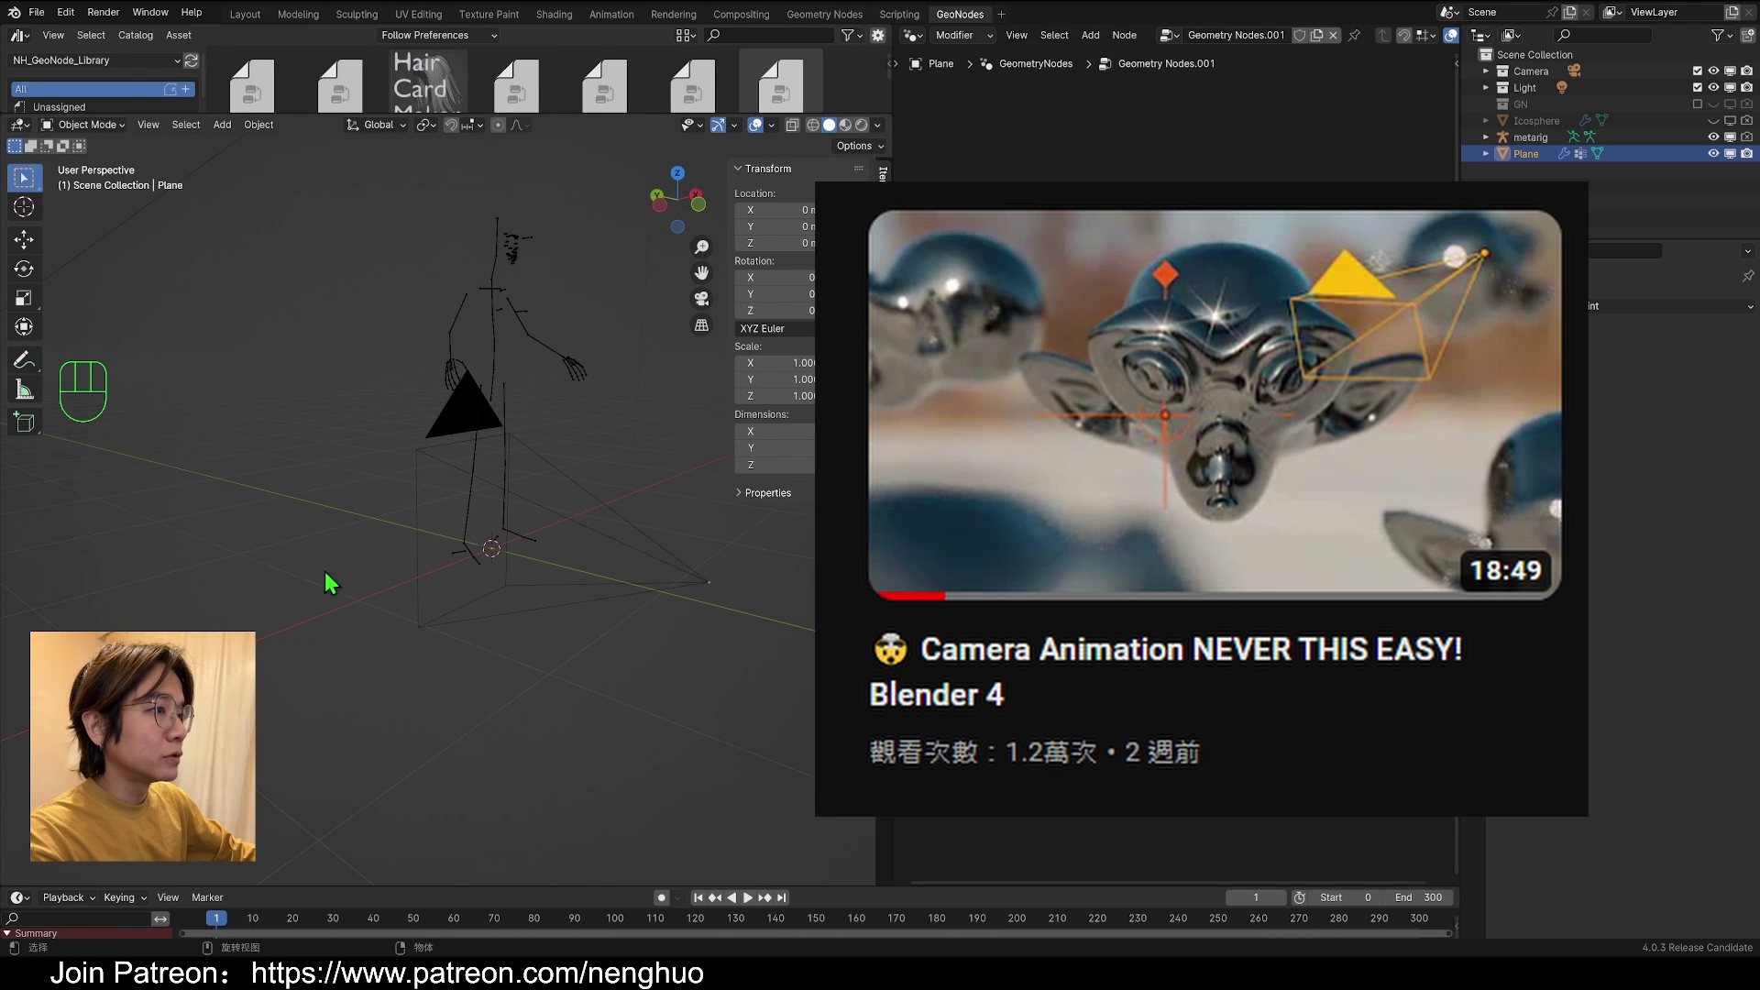
Step: Add a Noise Texture node below the Group Input and Set Position nodes
key(shift+a)
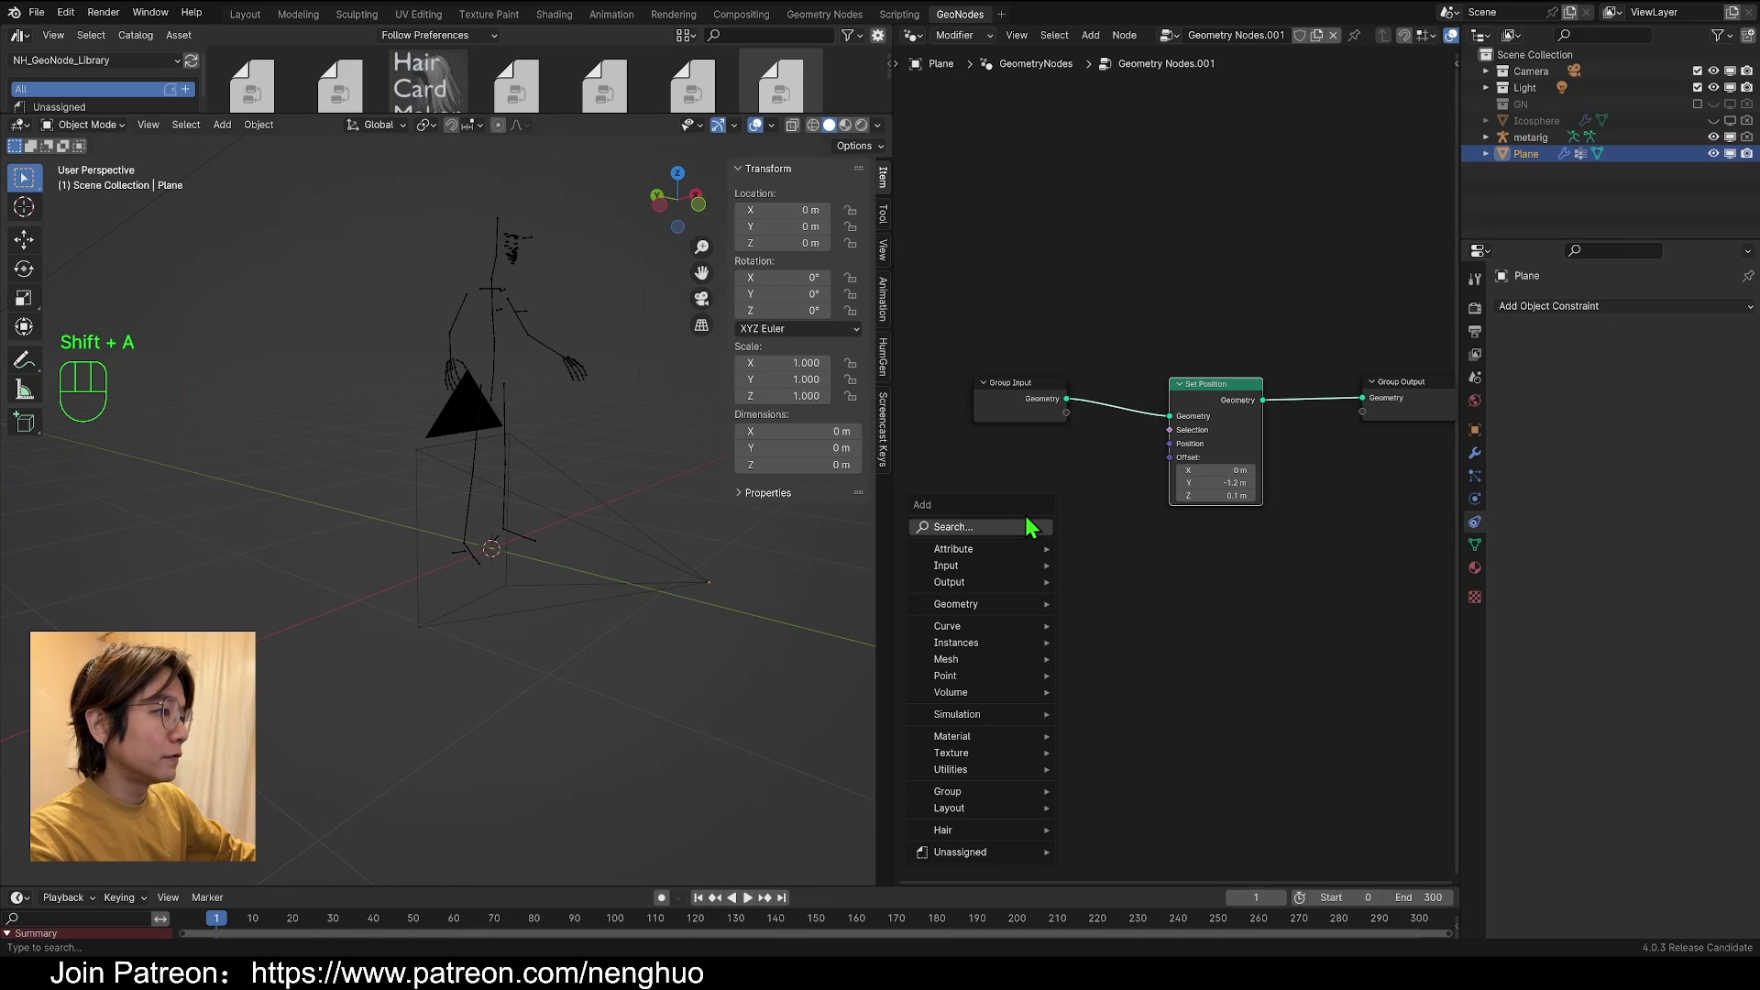
click(1020, 522)
text(noise)
key(Return)
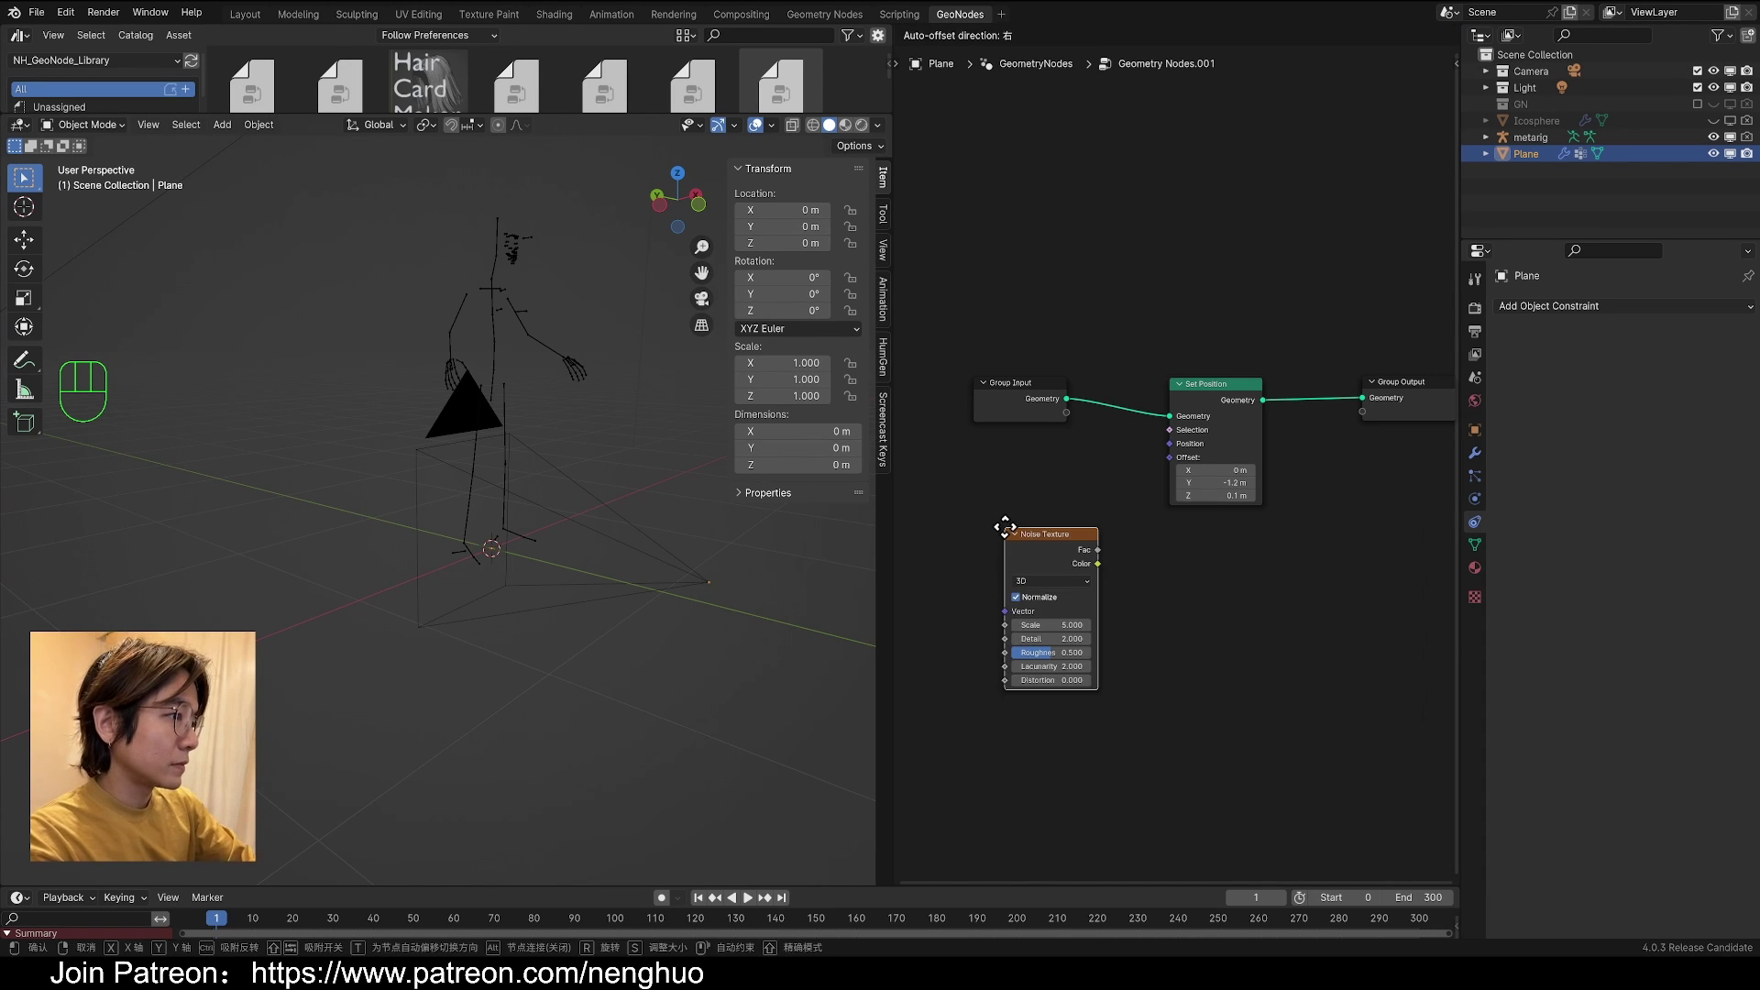
click(1005, 525)
Step: Add a Scene Time node beside the Noise Texture and set the noise dimensions to 1D
middle_drag(953, 510, 1061, 447)
key(shift+a)
click(1061, 446)
text(time)
key(Return)
click(986, 494)
click(1144, 535)
click(1136, 582)
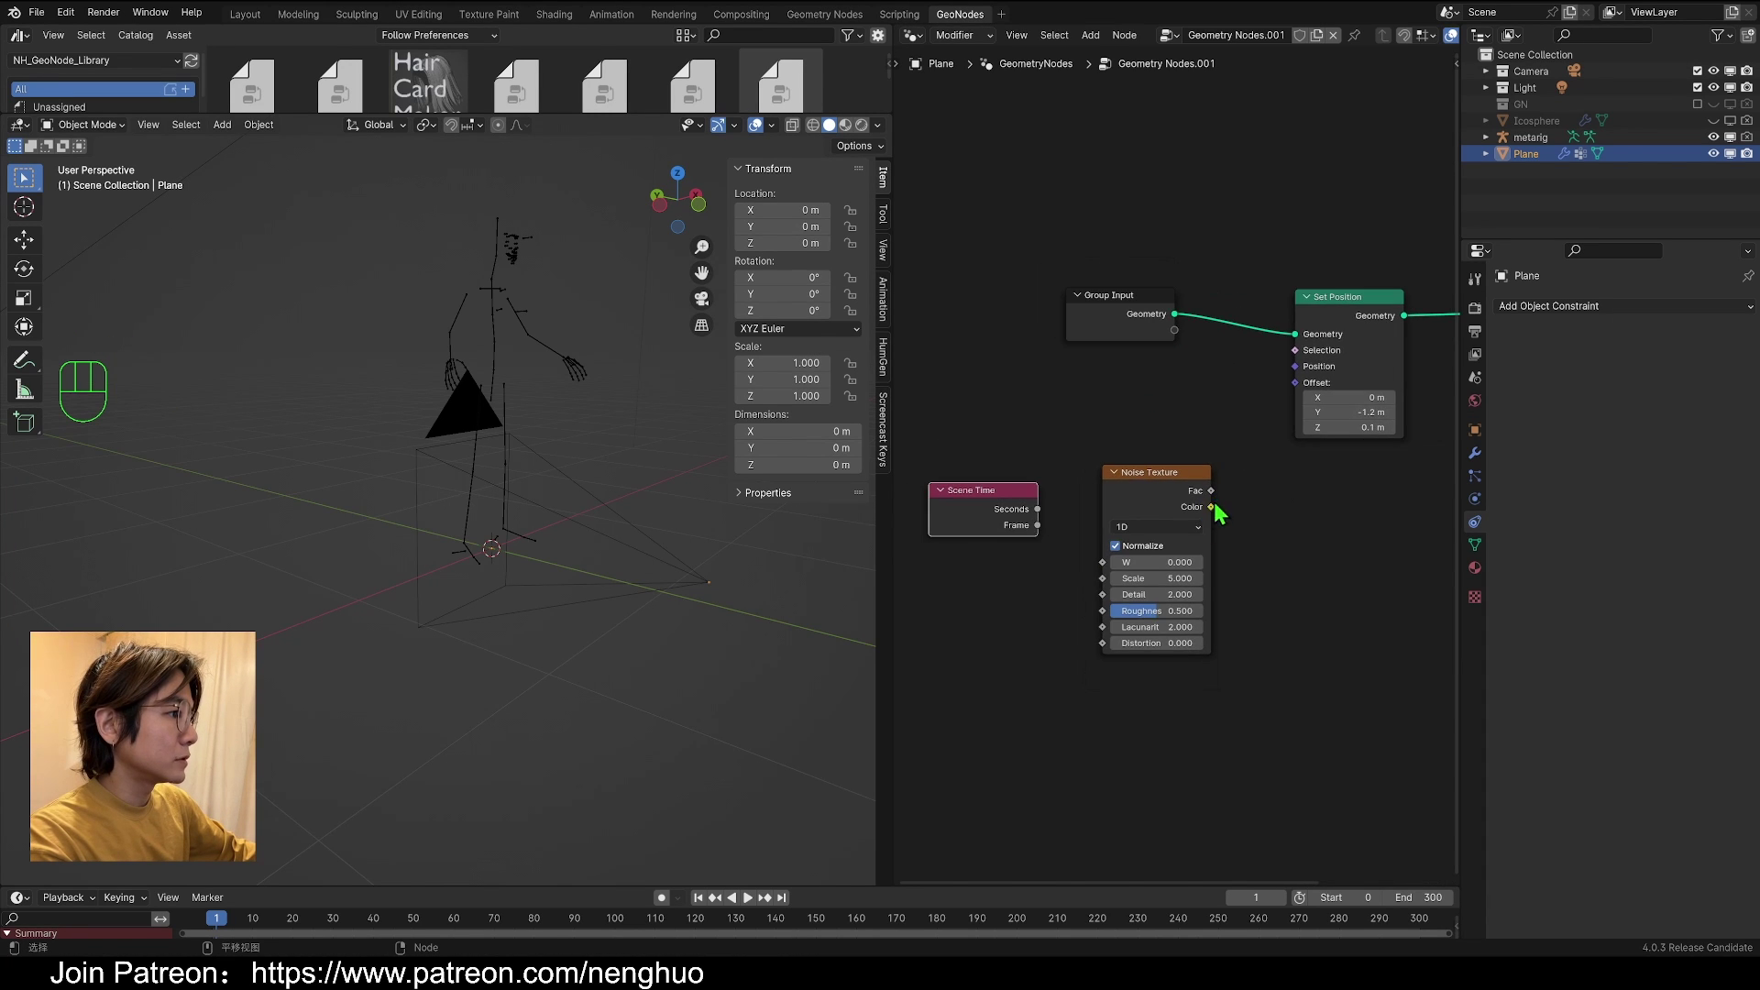
Step: Connect the noise Color to the Set Position Offset and the Scene Time Frame to W, and test the playback
drag(1218, 508, 1300, 380)
drag(1127, 491, 1187, 527)
key(alt+space)
middle_drag(405, 514, 277, 463)
key(alt+space)
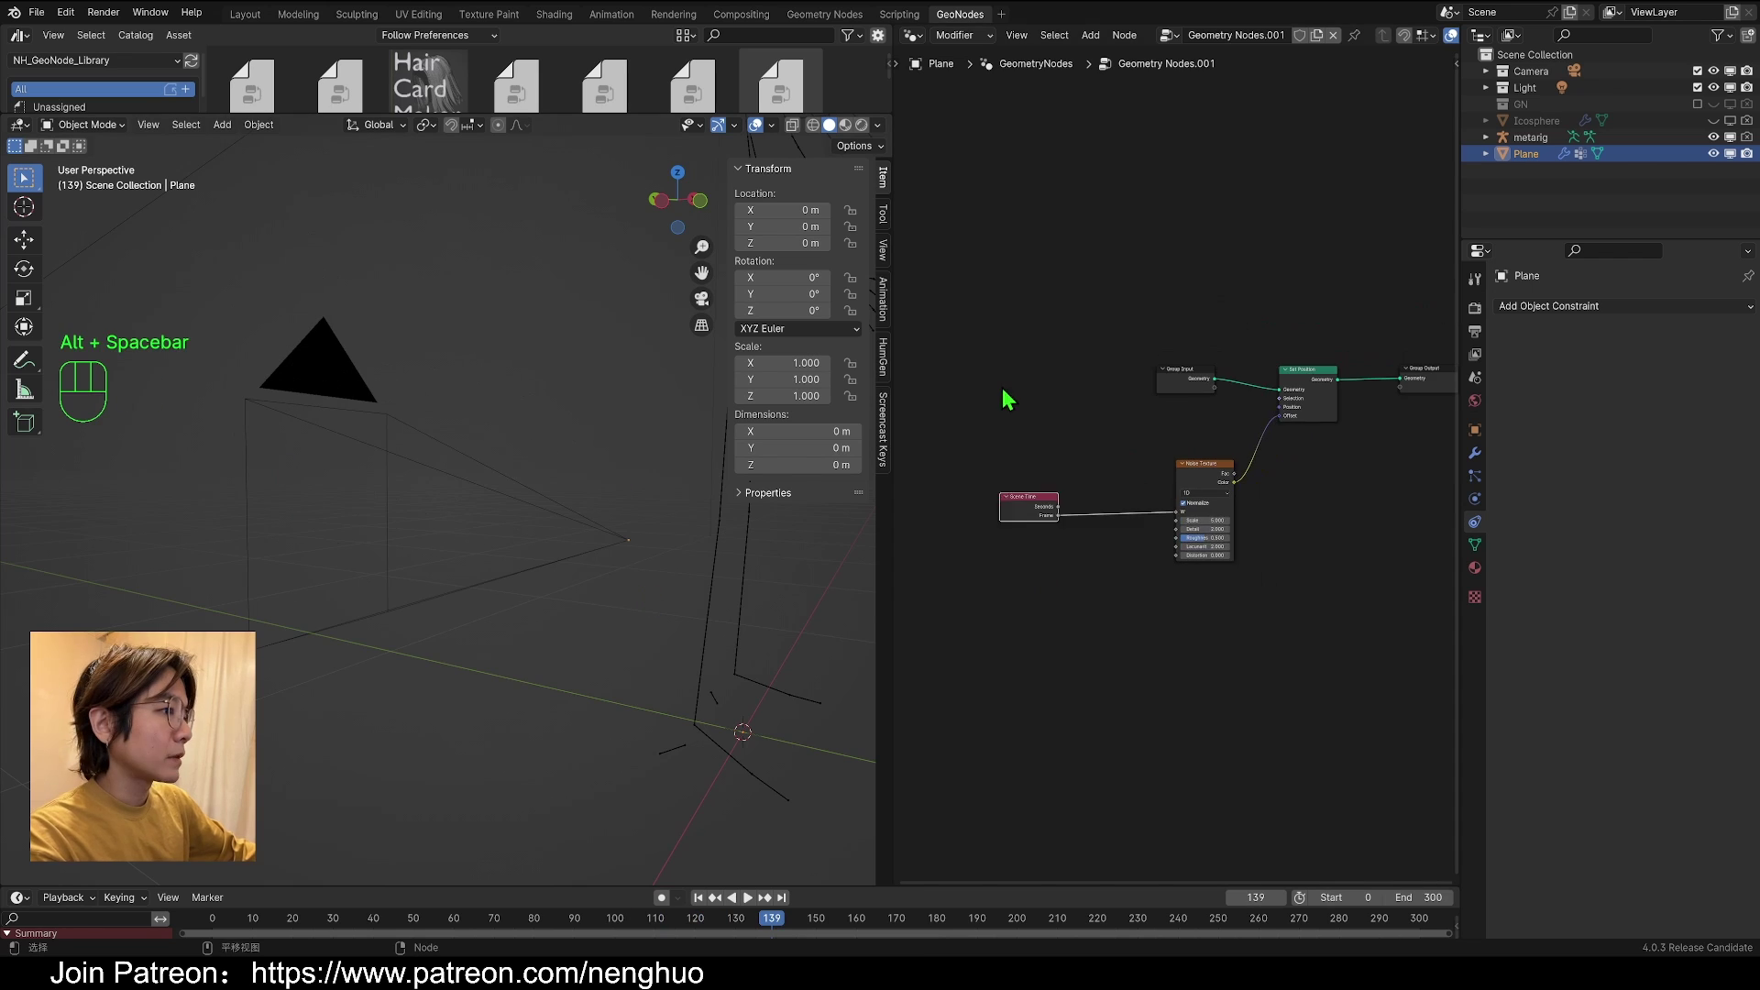
Step: Insert a Math node set to Multiply with a value of 0.01 between the Scene Time Frame and the noise W input
key(shift+a)
text(add)
key(Return)
click(1121, 548)
click(1117, 535)
click(1113, 565)
double_click(1096, 575)
text(0.01)
key(Return)
Step: Play the animation to examine the camera's noise-driven motion from several angles, and stop the playback
key(alt+space)
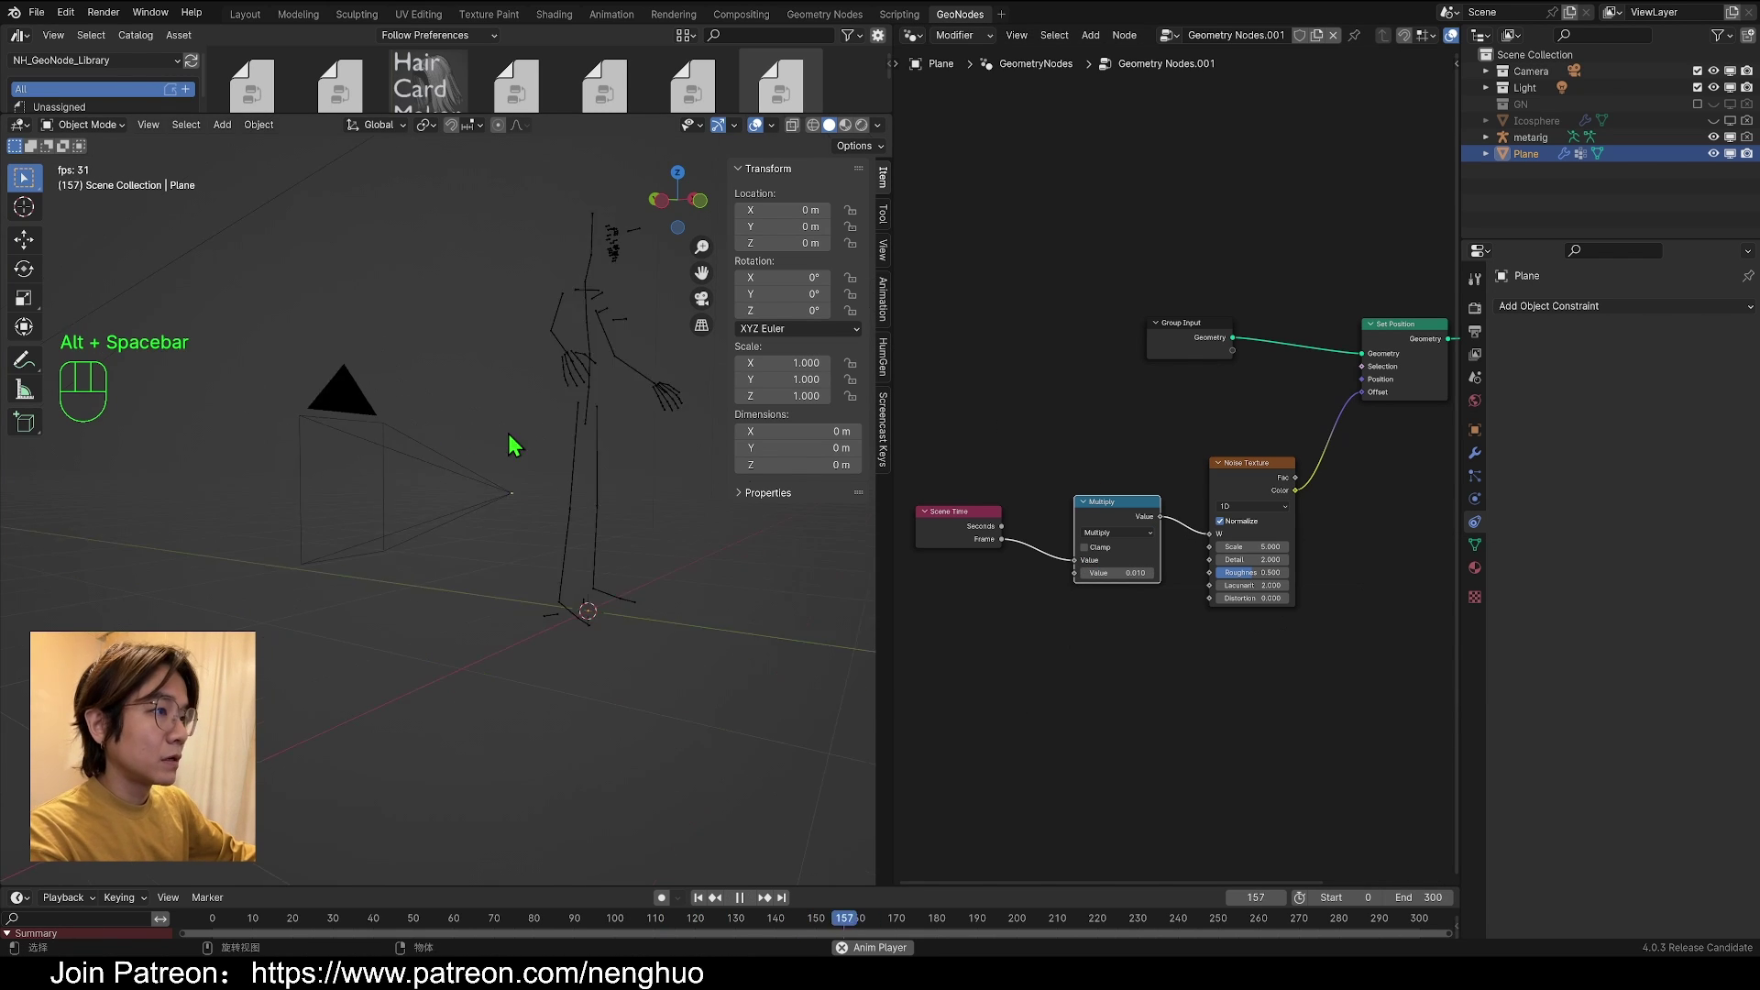
middle_drag(511, 444, 528, 516)
scroll(528, 516, down, 4)
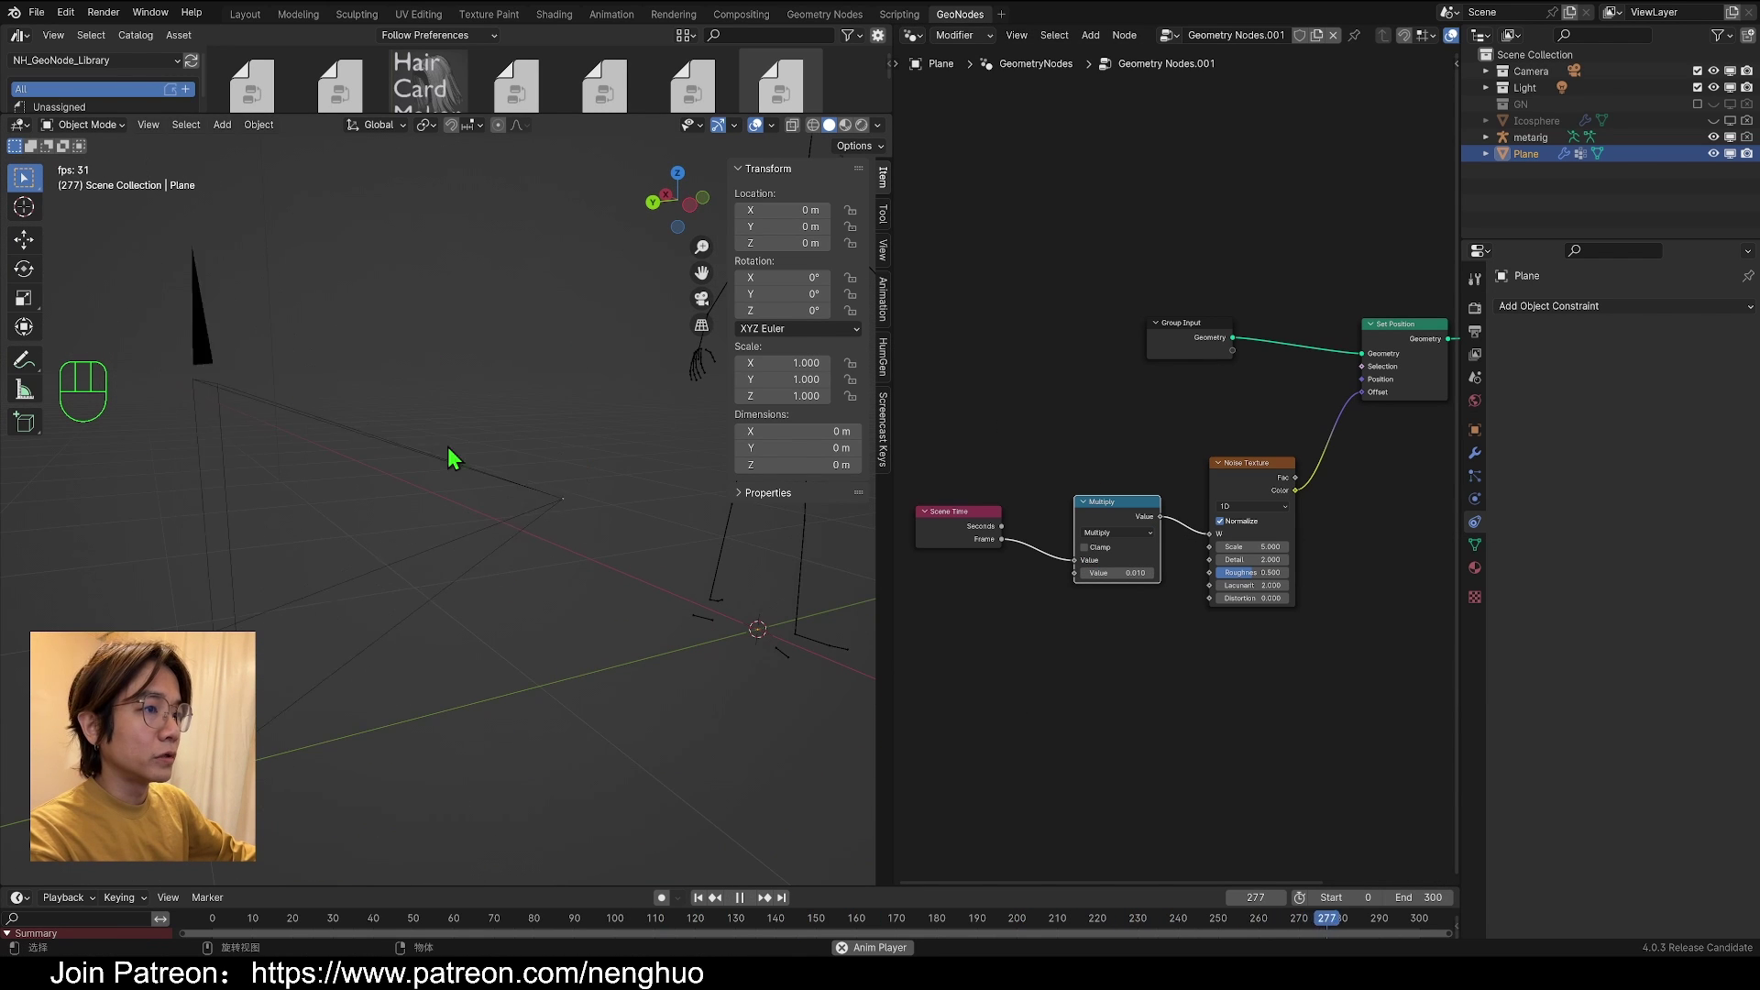
scroll(479, 563, down, 3)
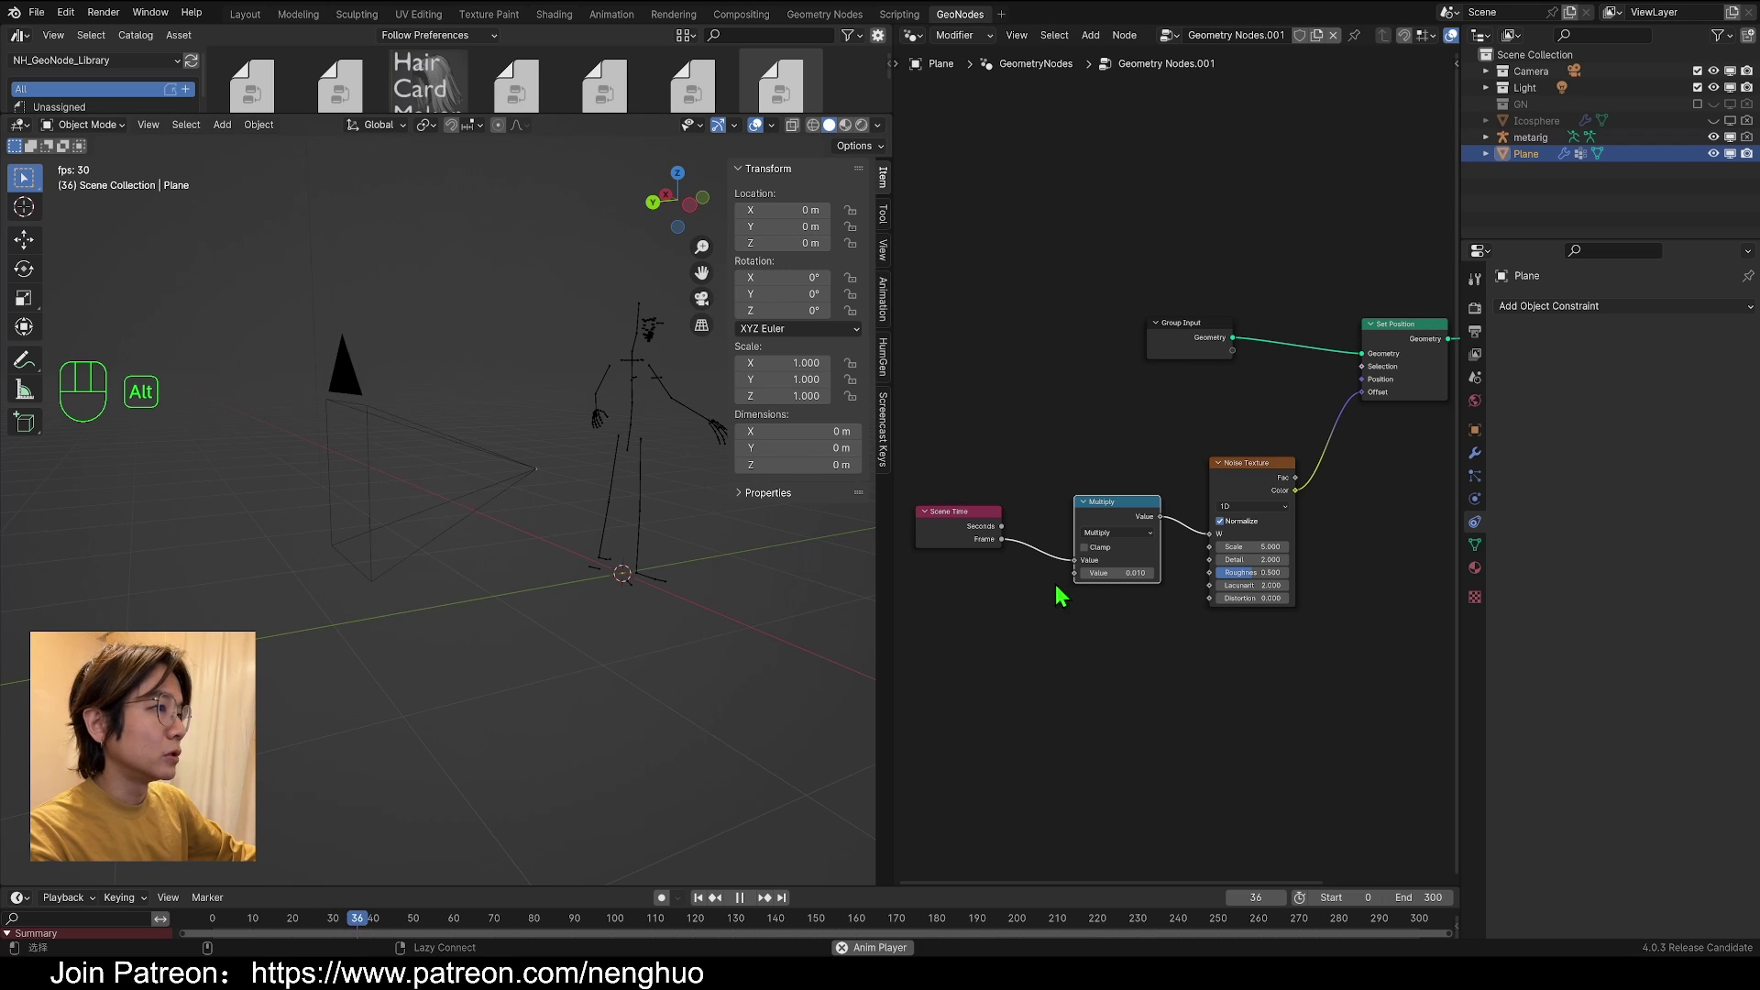
key(alt+space)
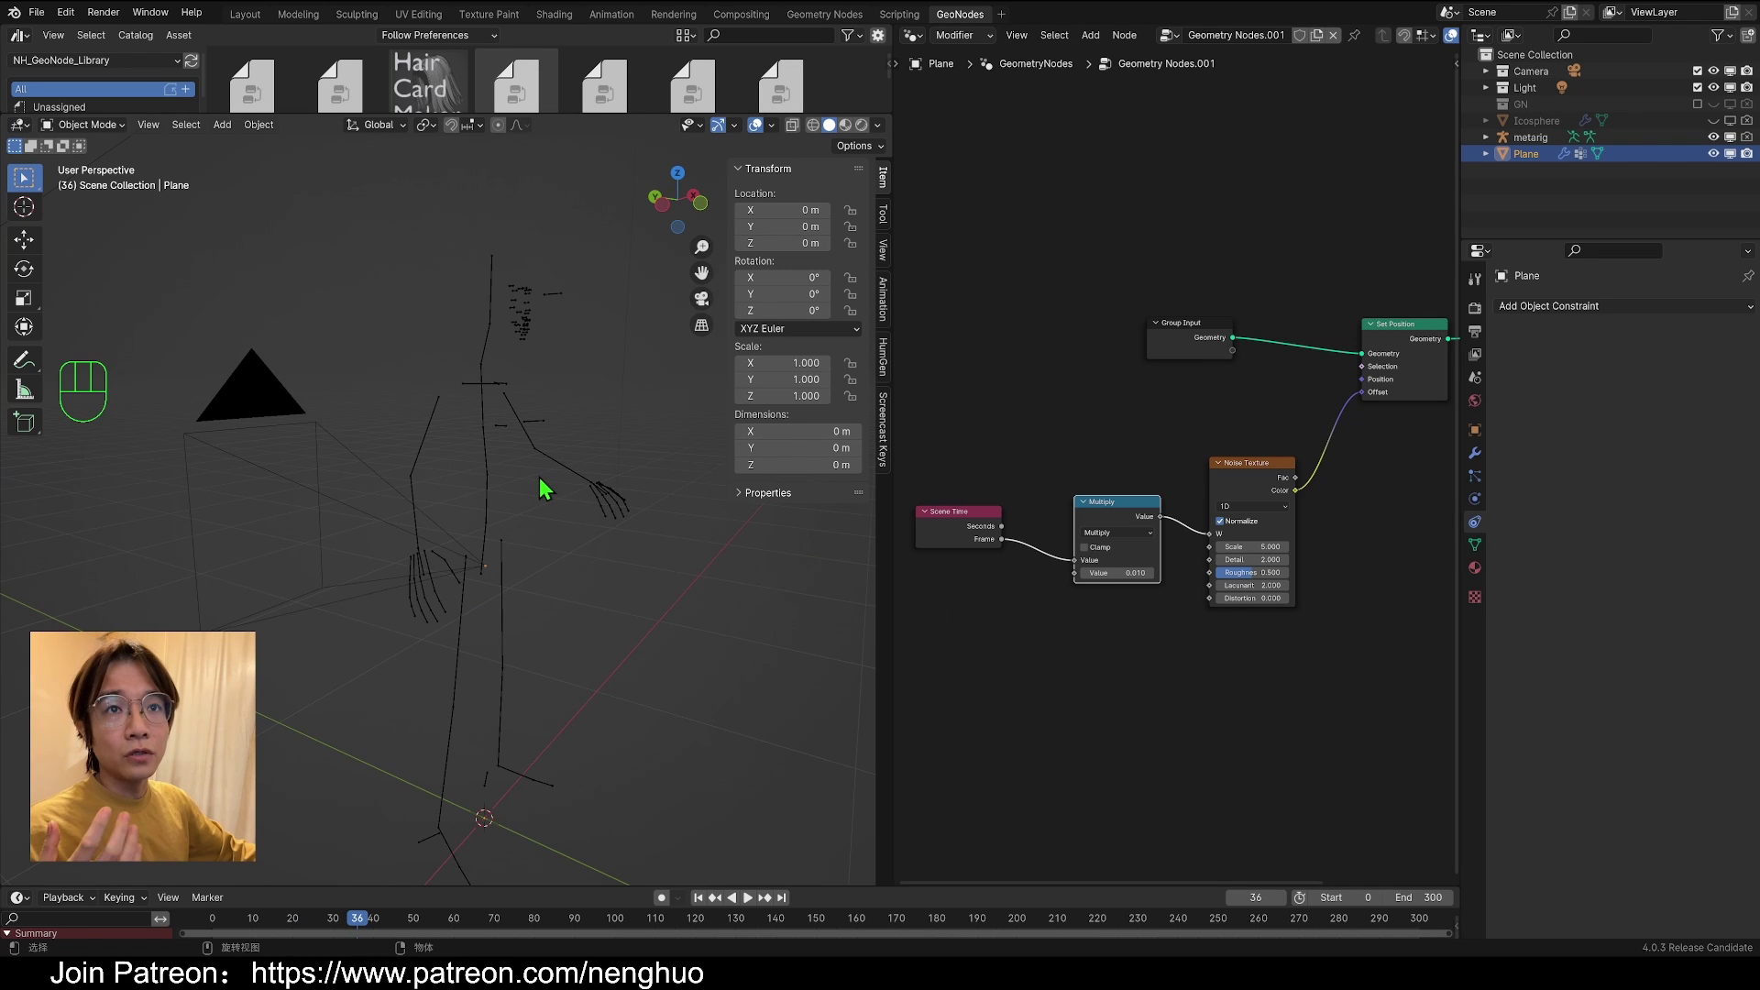
mouse_move(545, 488)
middle_down()
mouse_move(697, 275)
mouse_move(542, 483)
mouse_move(621, 458)
mouse_move(517, 478)
middle_up()
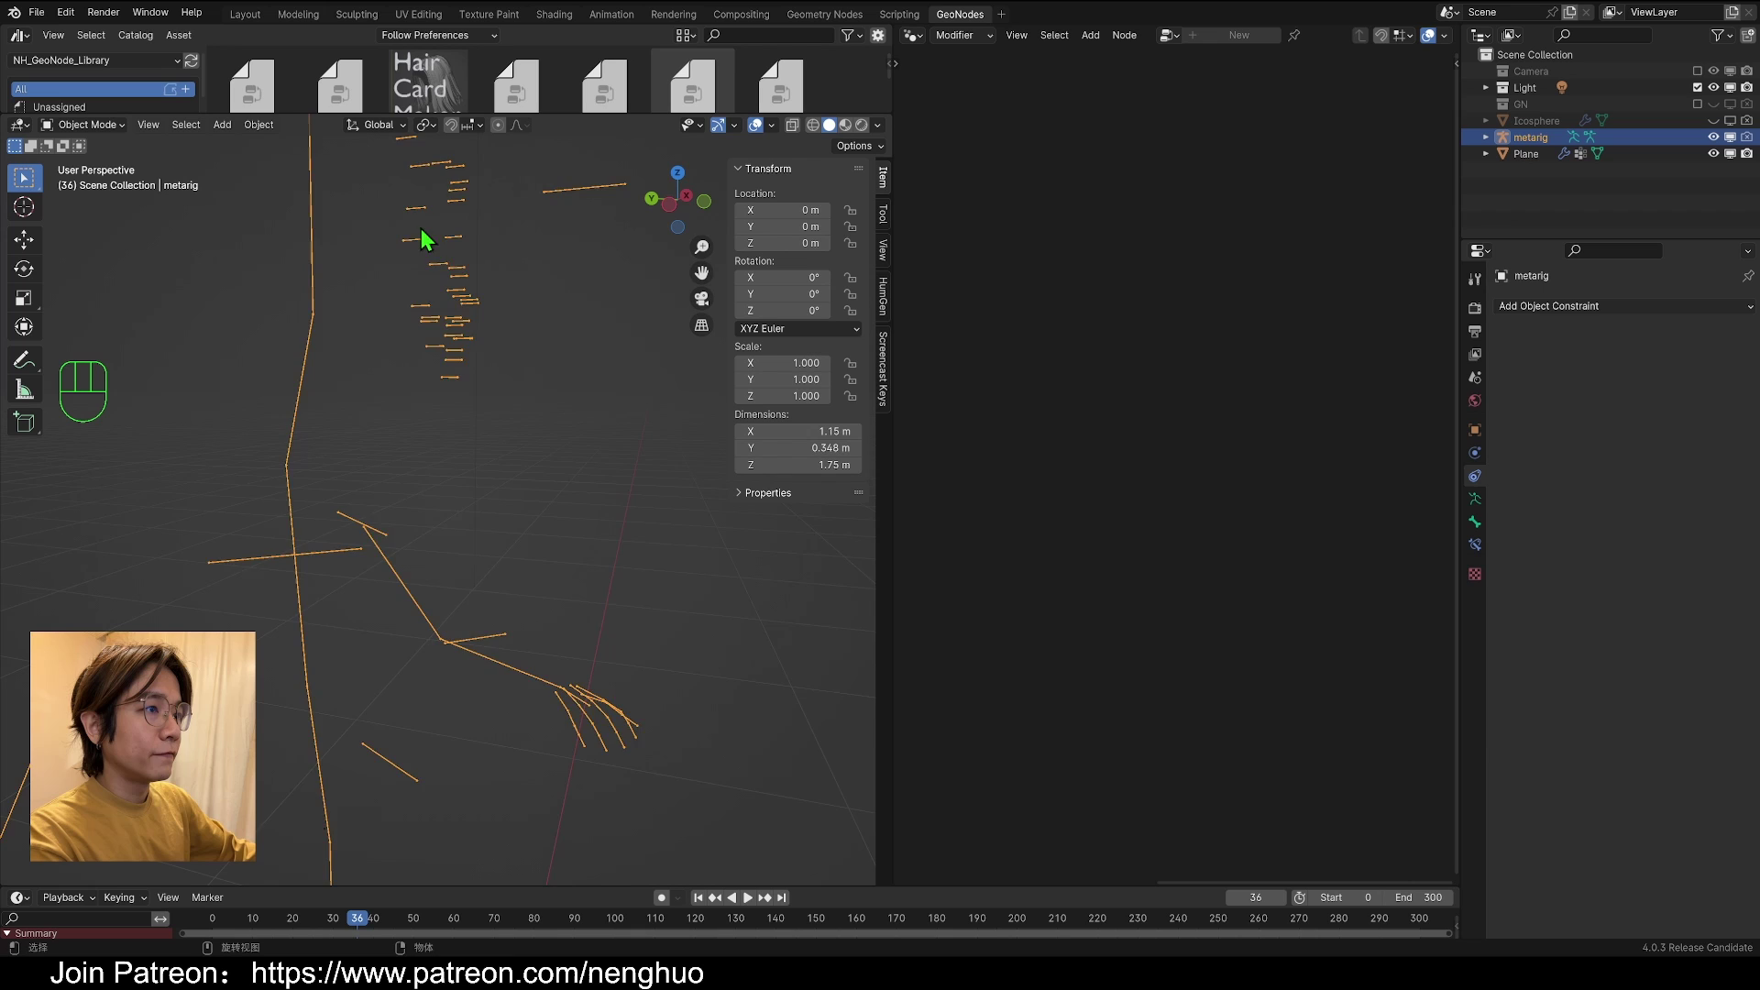
Step: Switch the metarig to Pose Mode and show the bone constraints of the eyeball_lookat_master bone
middle_drag(420, 231, 509, 325)
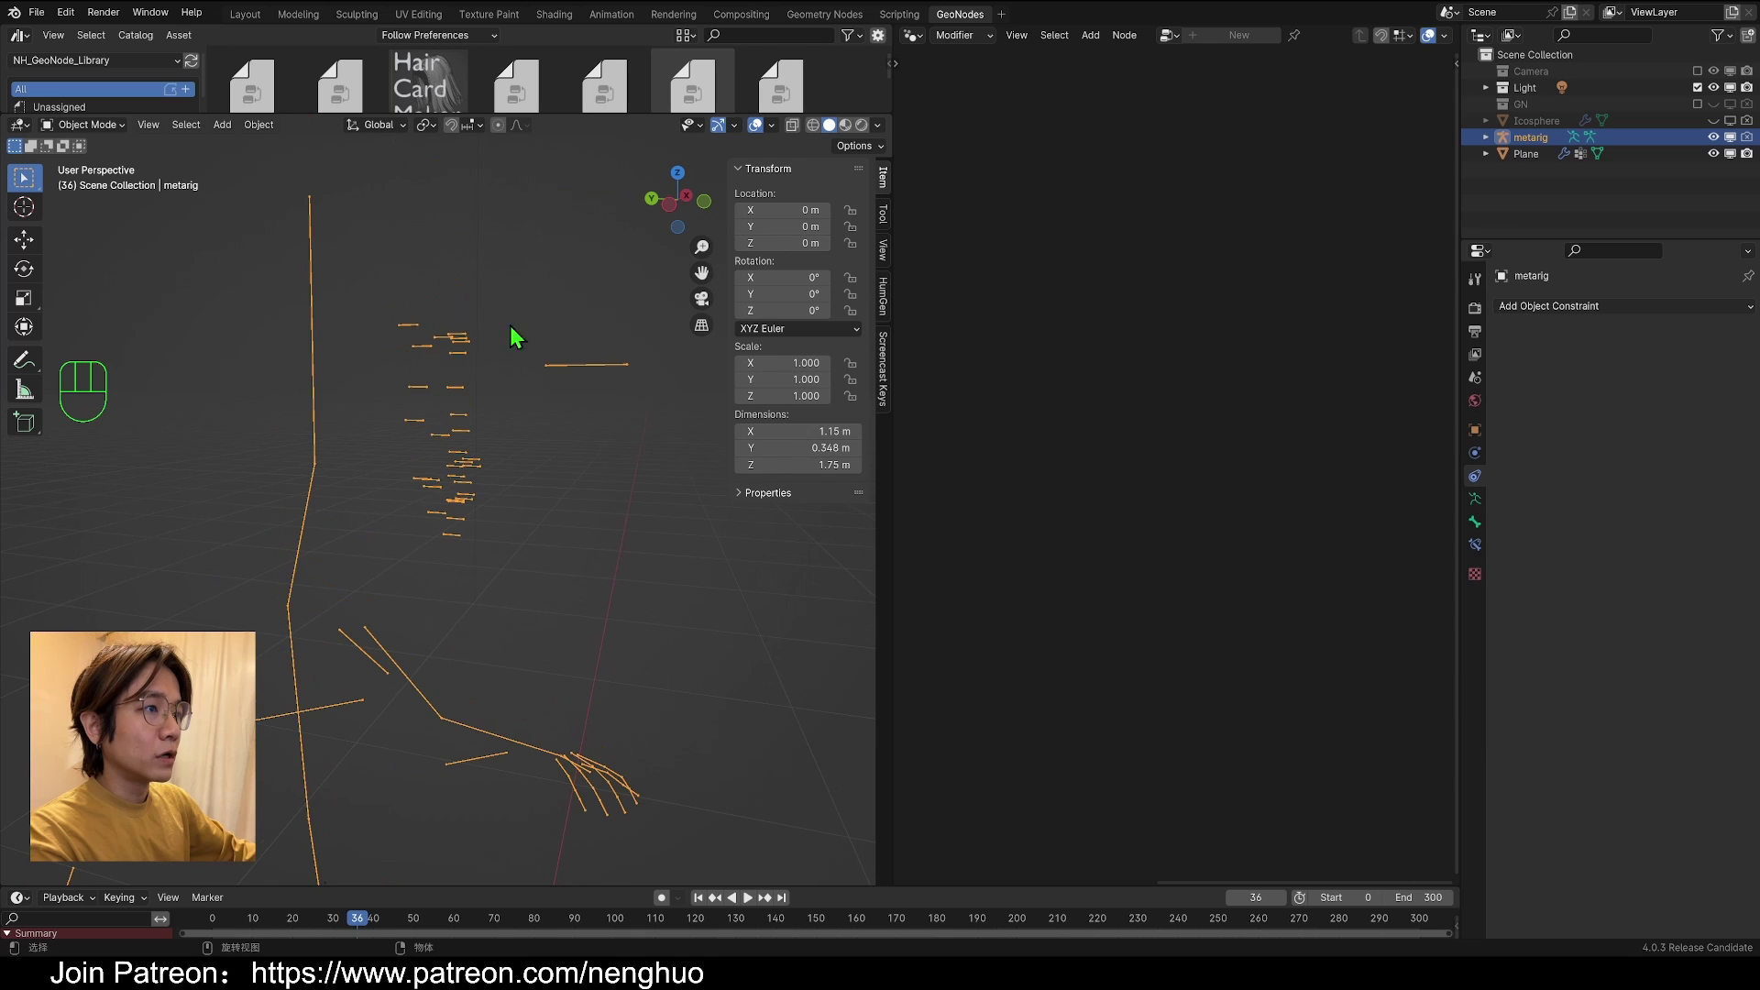
key(ctrl+Tab)
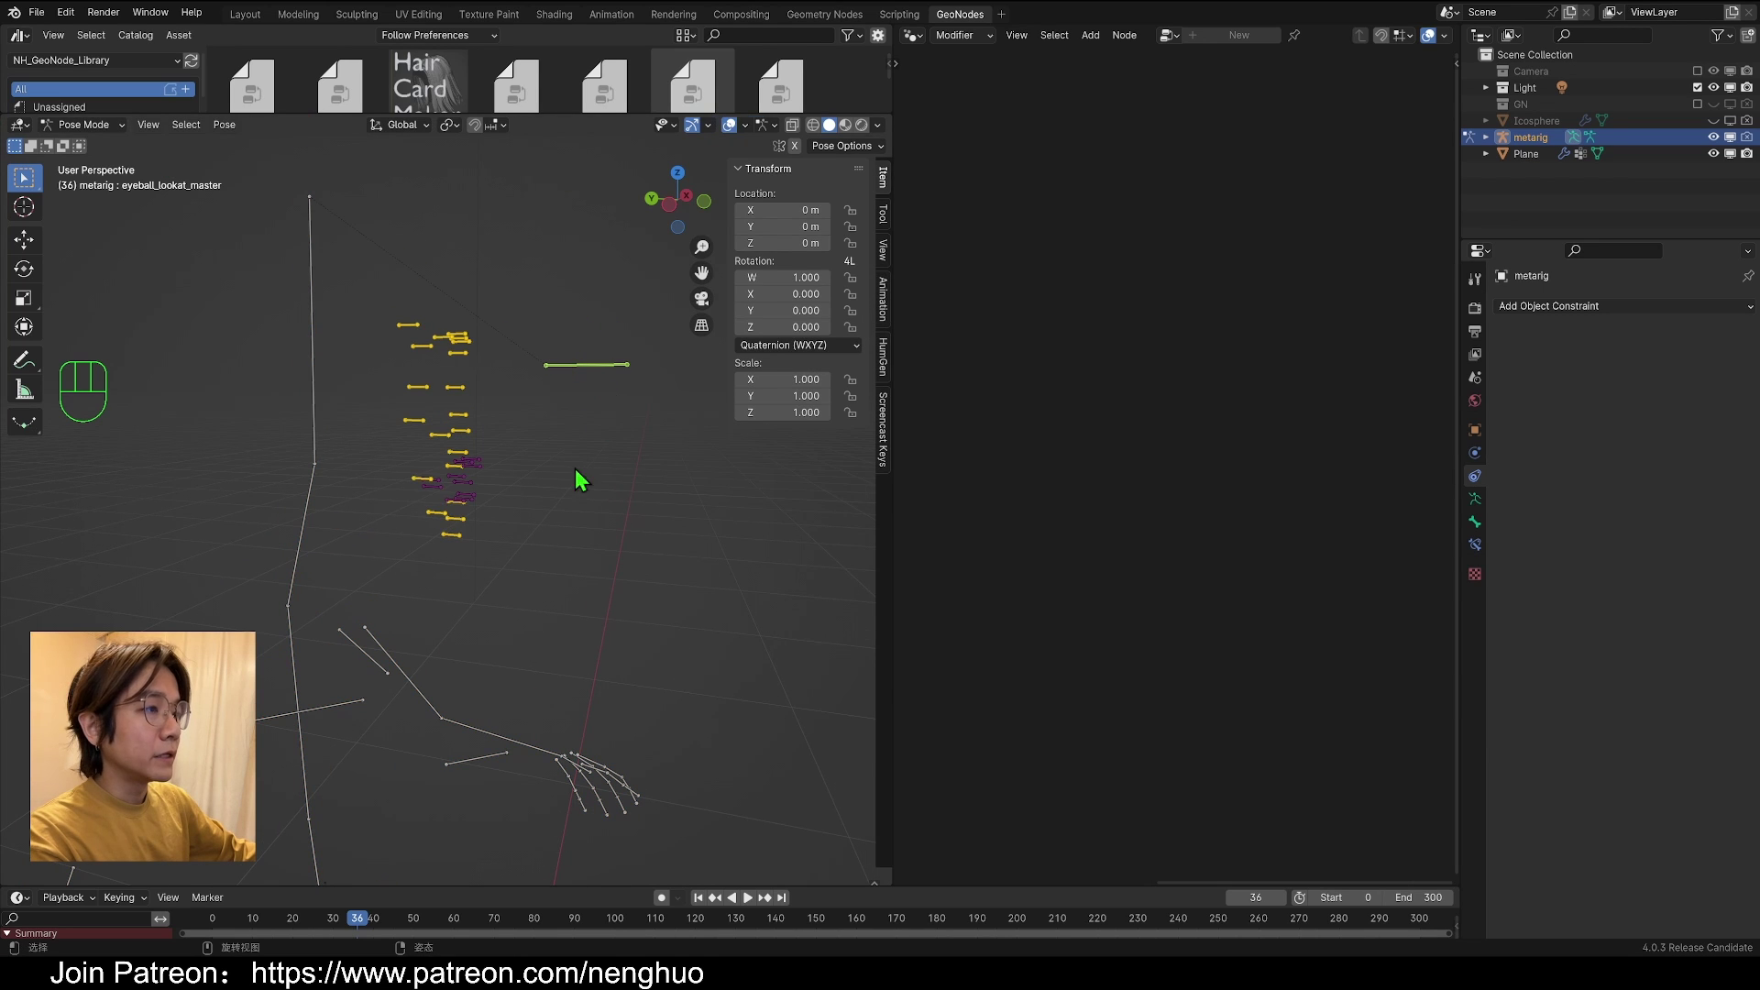
click(1475, 545)
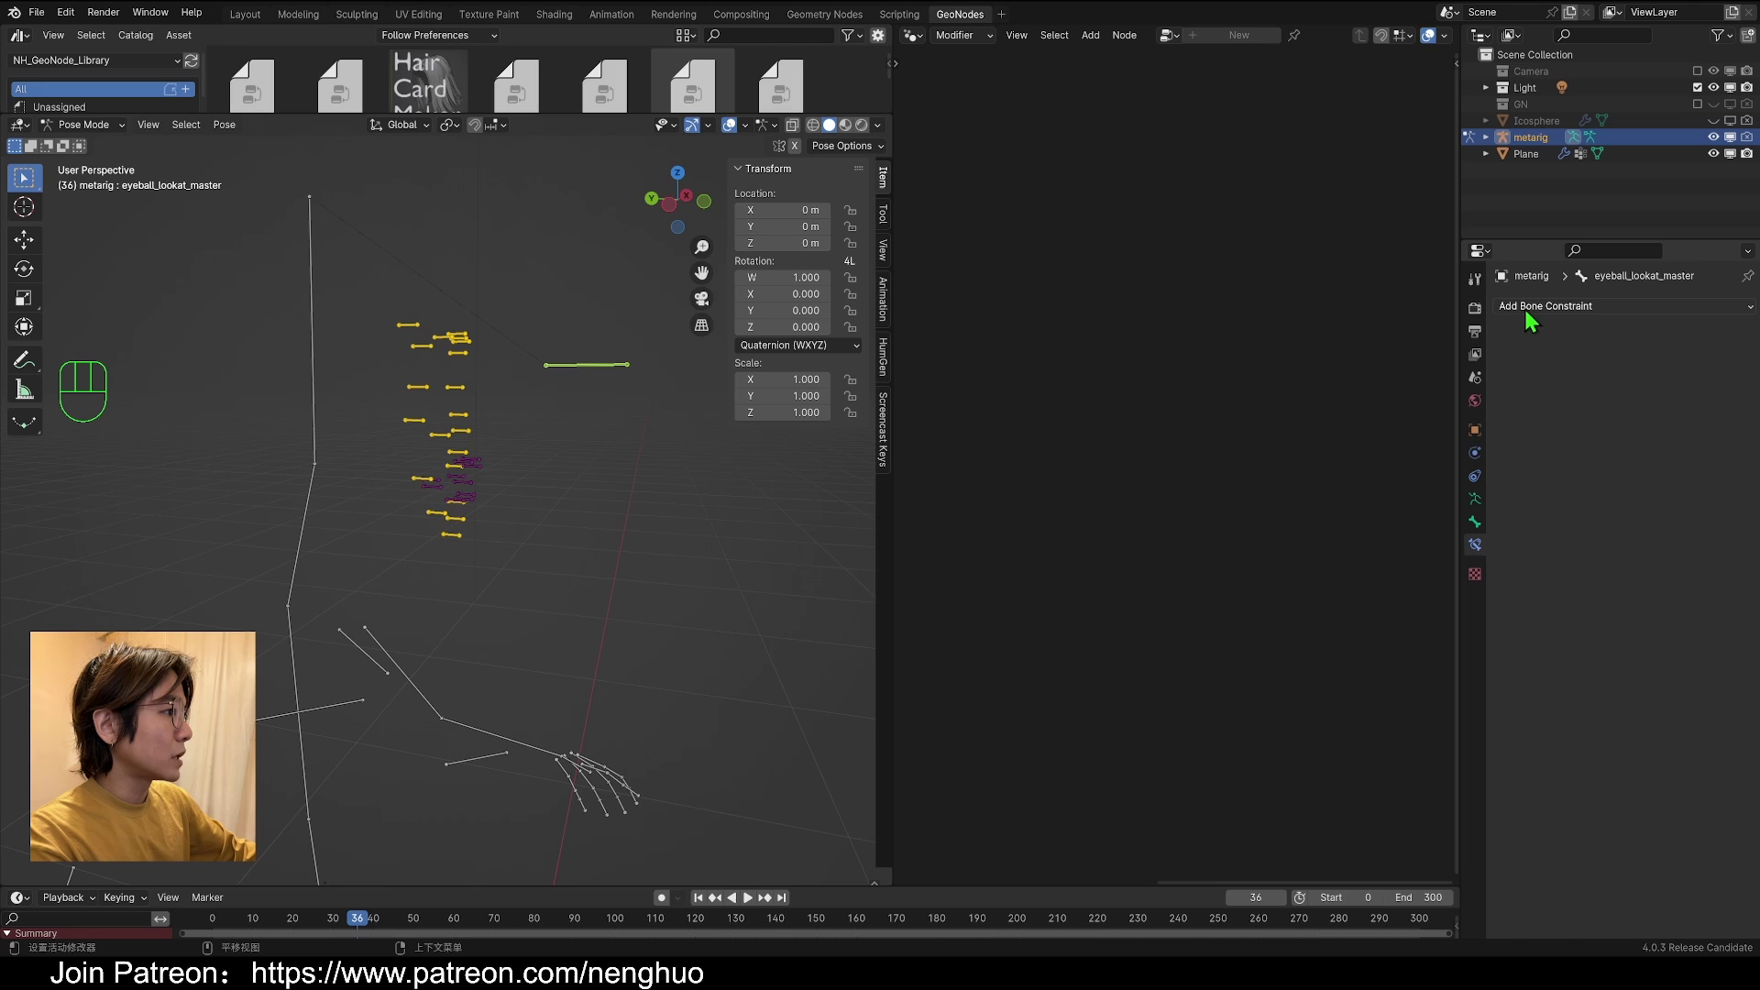
click(1474, 476)
click(1475, 544)
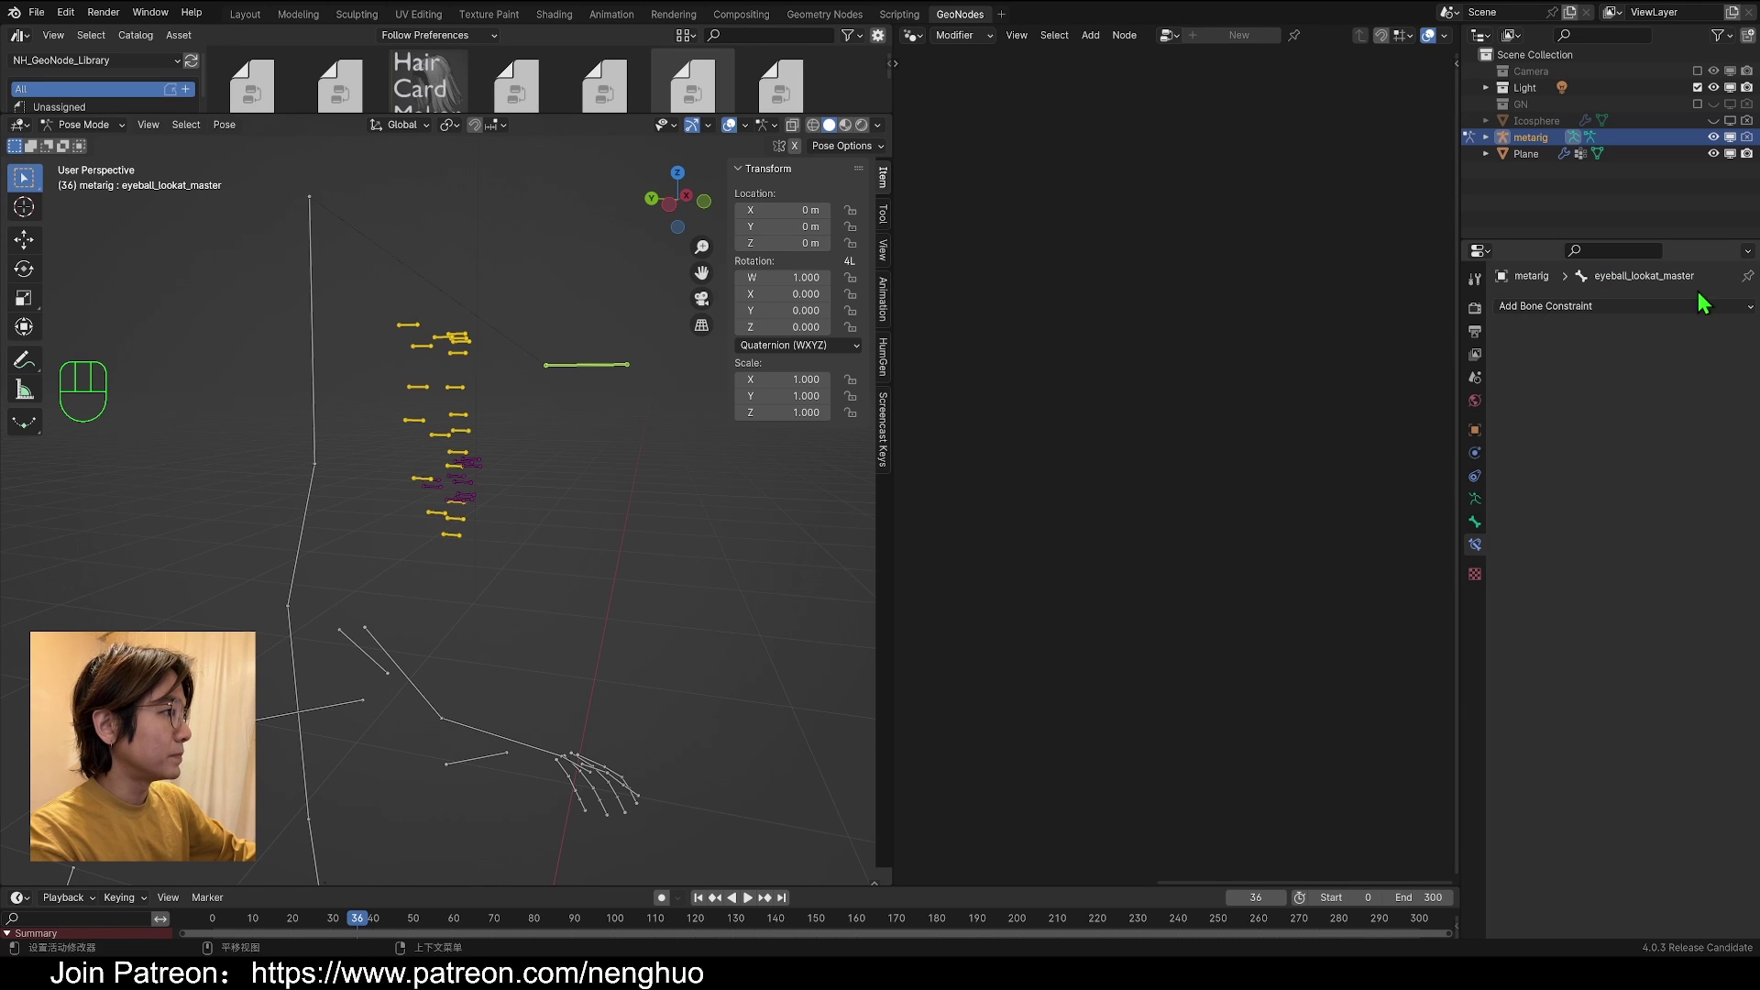
middle_drag(561, 379, 545, 374)
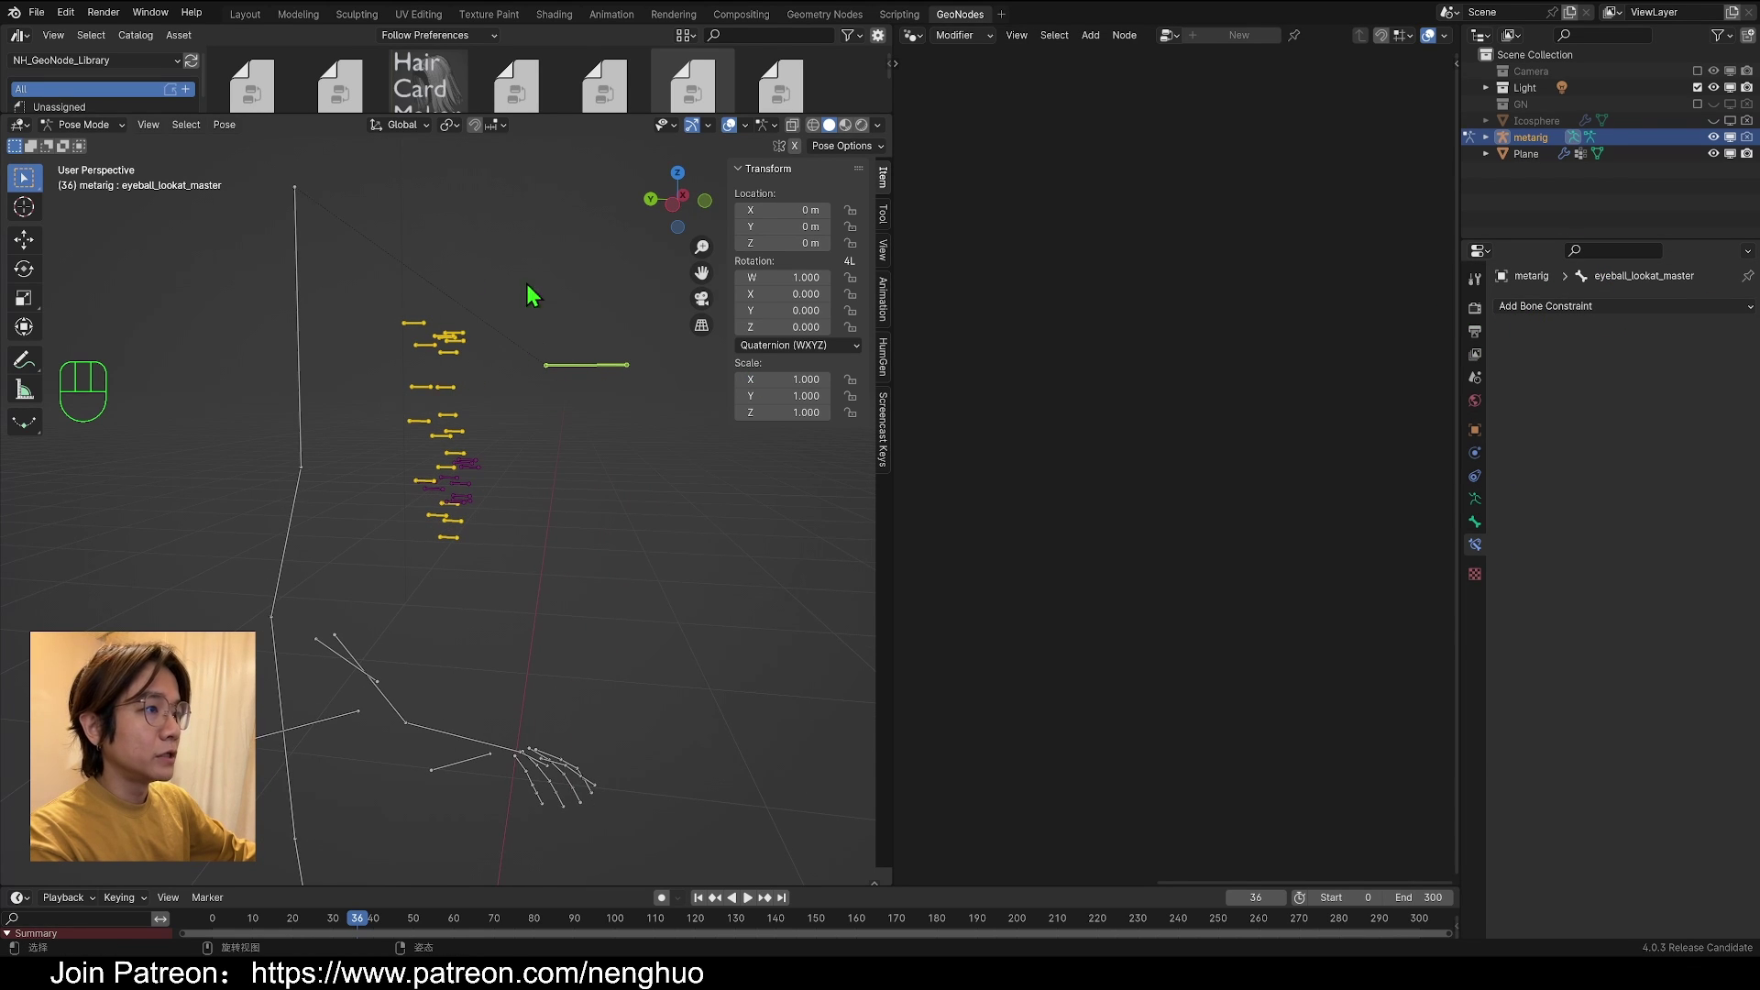
Step: Add a Copy Location constraint to the eyeball_lookat_master bone, targeting Plane with the vertex group Point
click(1656, 312)
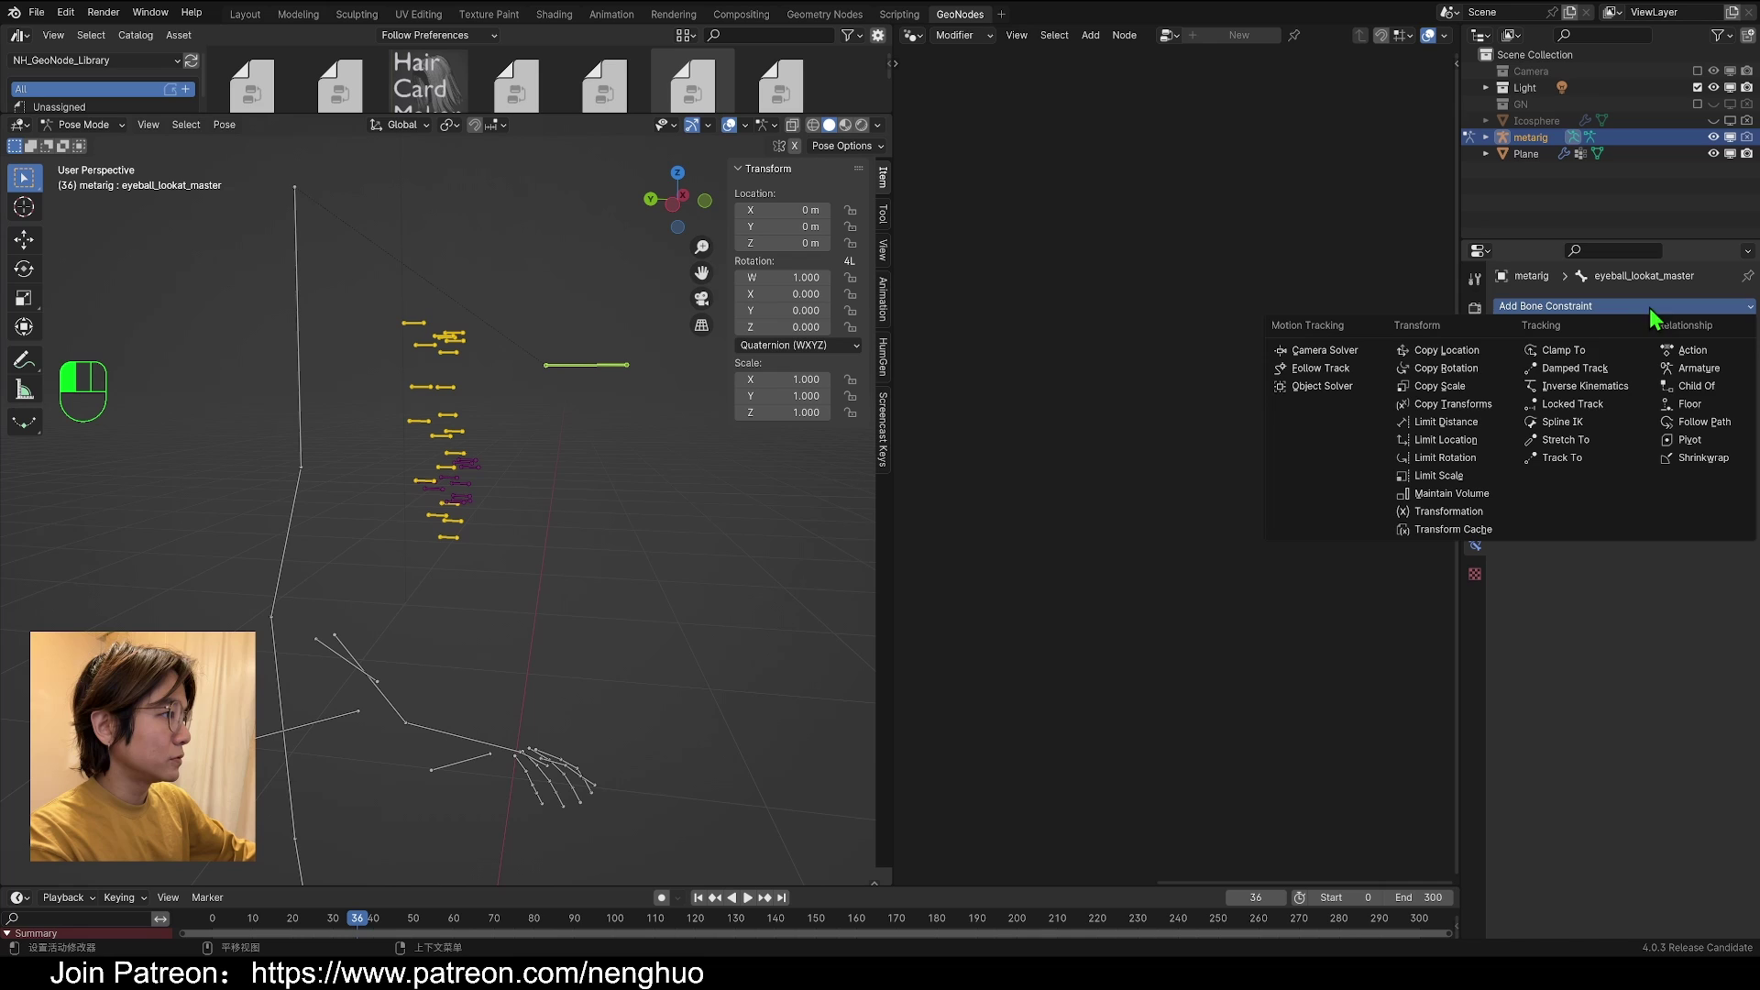
click(1494, 357)
click(1723, 359)
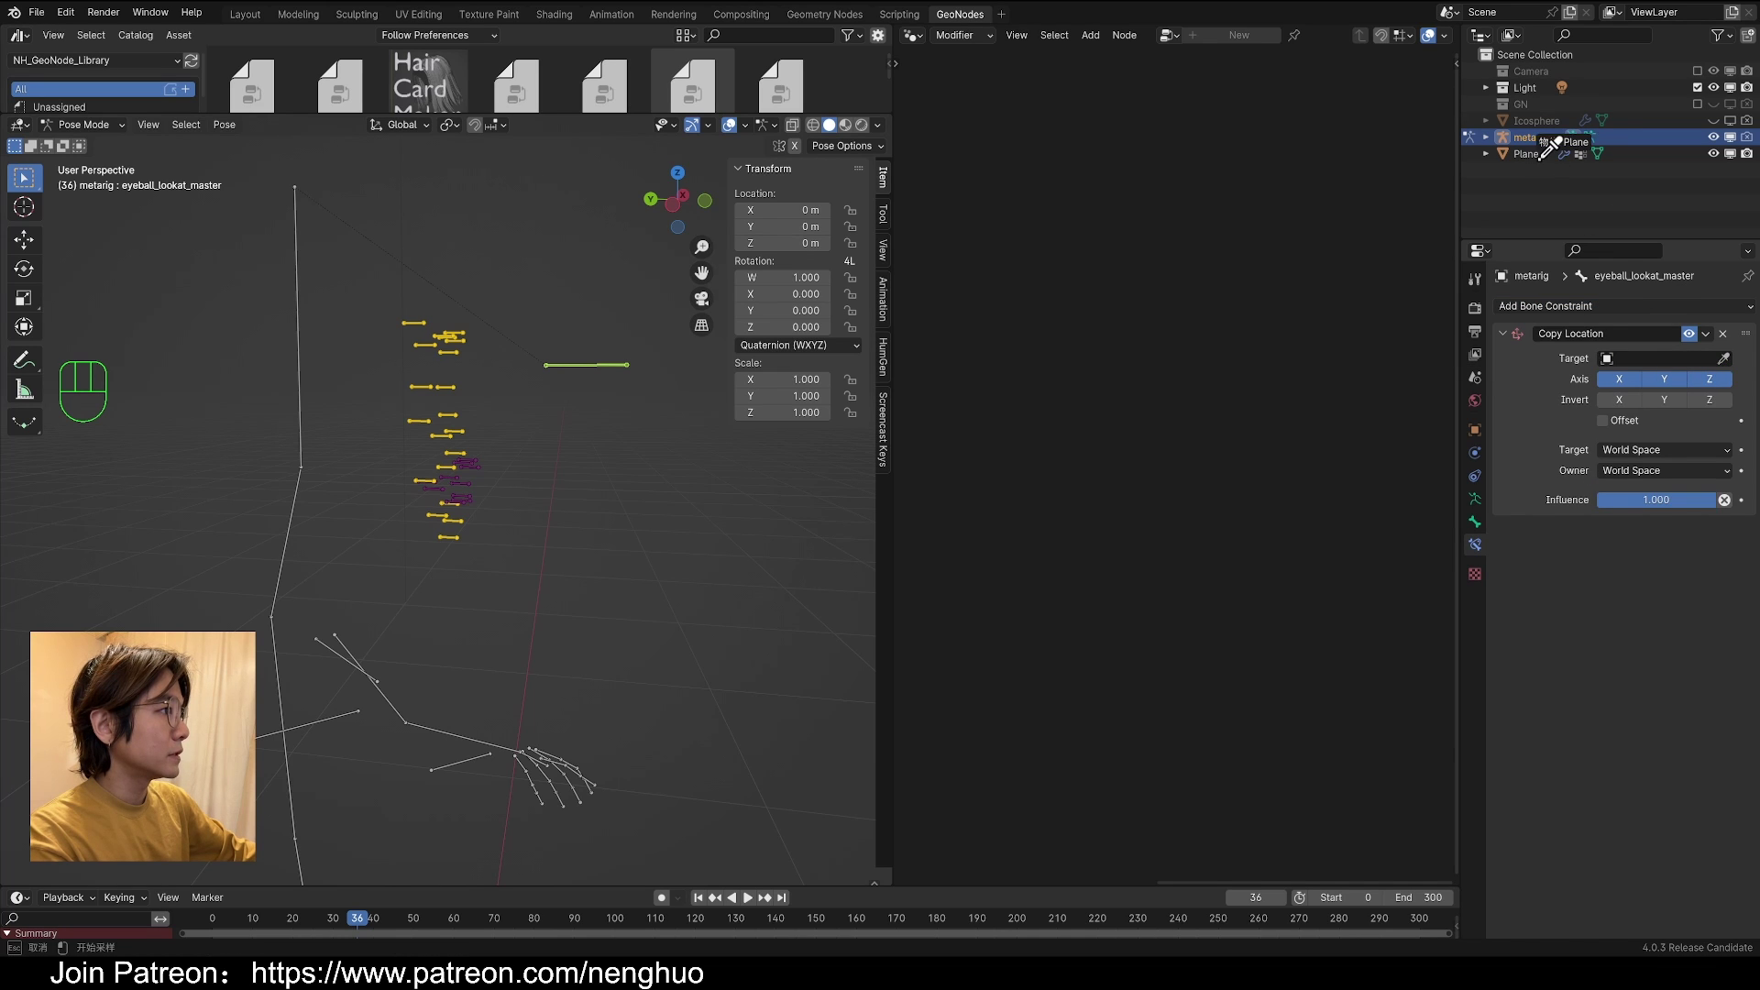
click(1527, 154)
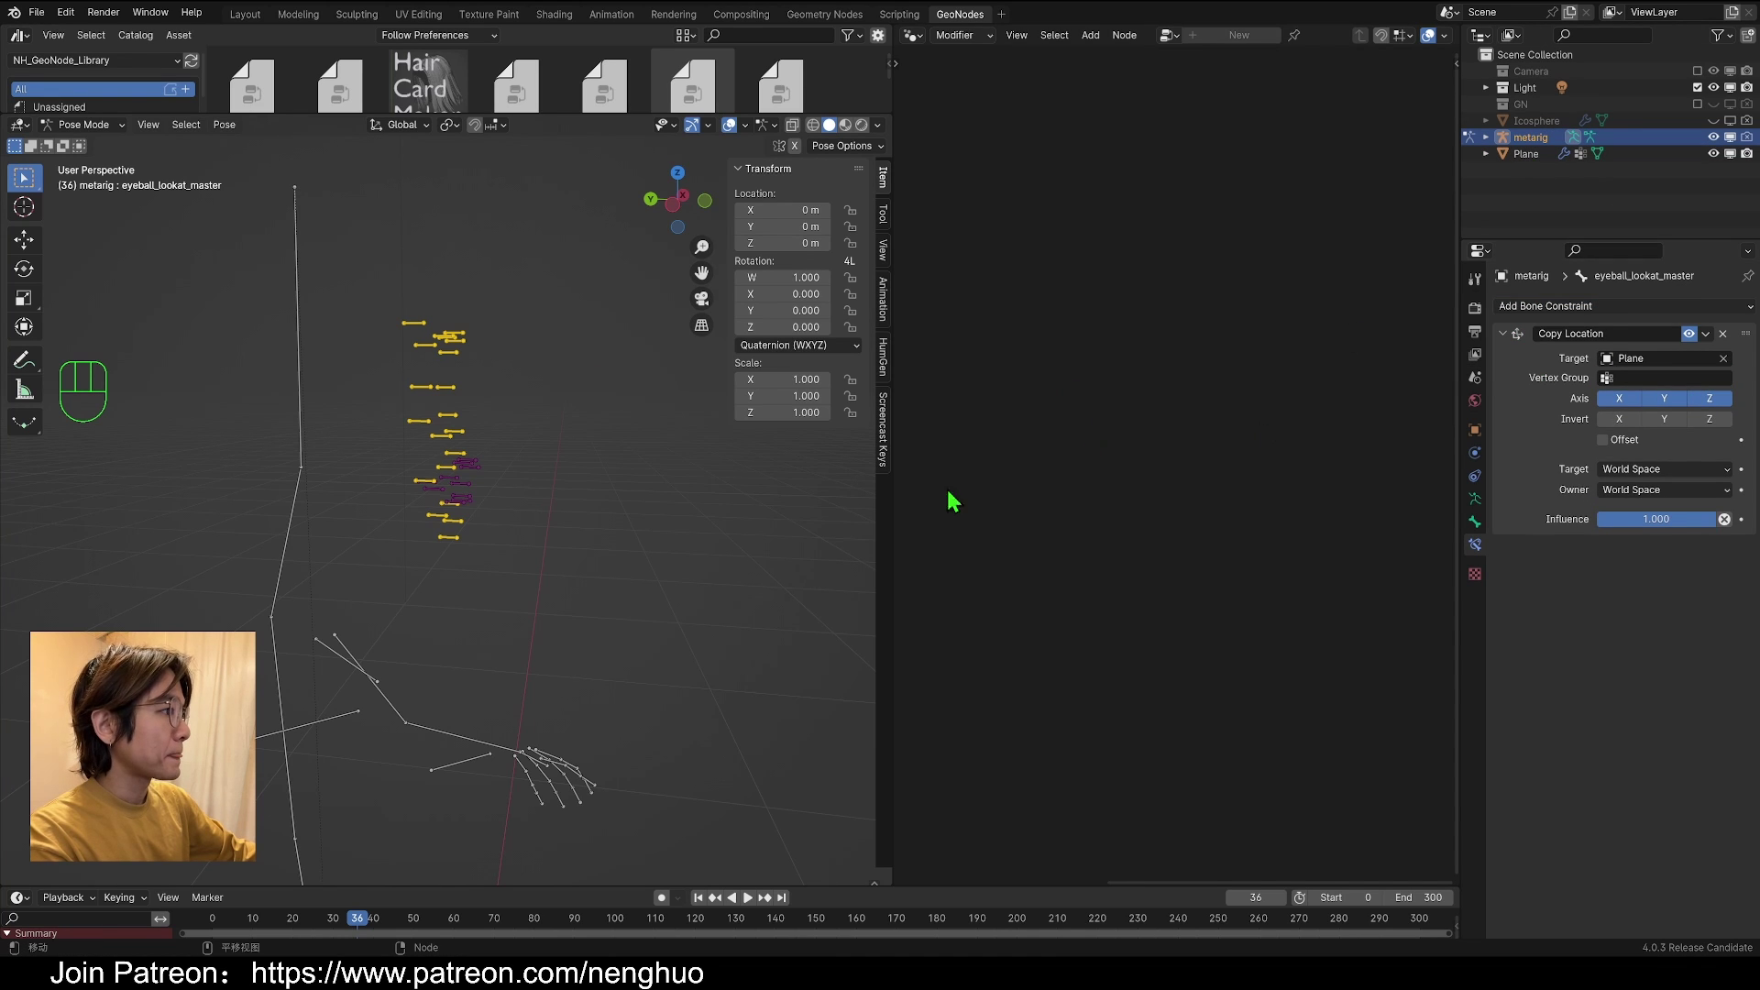
click(1650, 378)
click(1606, 416)
scroll(389, 609, down, 7)
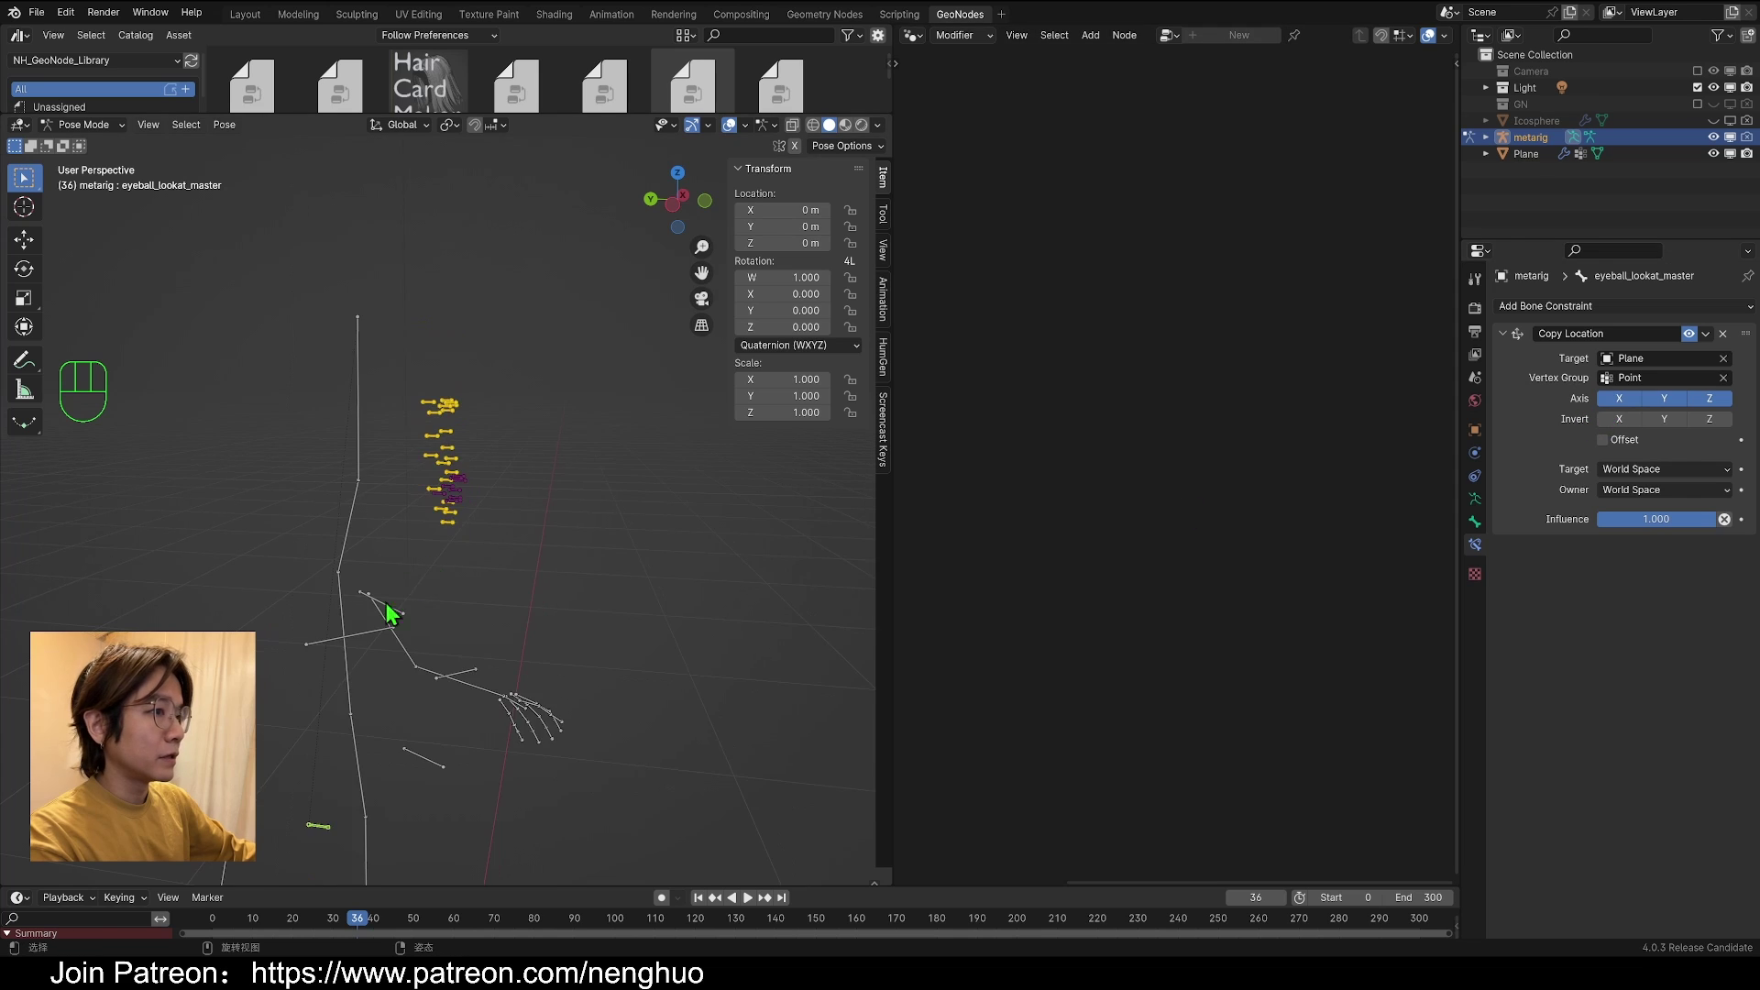
Step: Return the metarig to Object Mode, select the Plane, and turn off Normalize on its Noise Texture node
key(ctrl+Tab)
shift+middle_drag(389, 609, 338, 444)
click(1530, 154)
scroll(568, 550, down, 3)
middle_drag(578, 552, 523, 556)
scroll(1166, 460, up, 4)
middle_drag(1040, 495, 1246, 449)
click(1094, 557)
Step: Move the Plane in front of the rig's face to about X 0.40 m, Y -0.14 m, Z 1.58 m
middle_drag(674, 562, 639, 559)
key(g)
key(g)
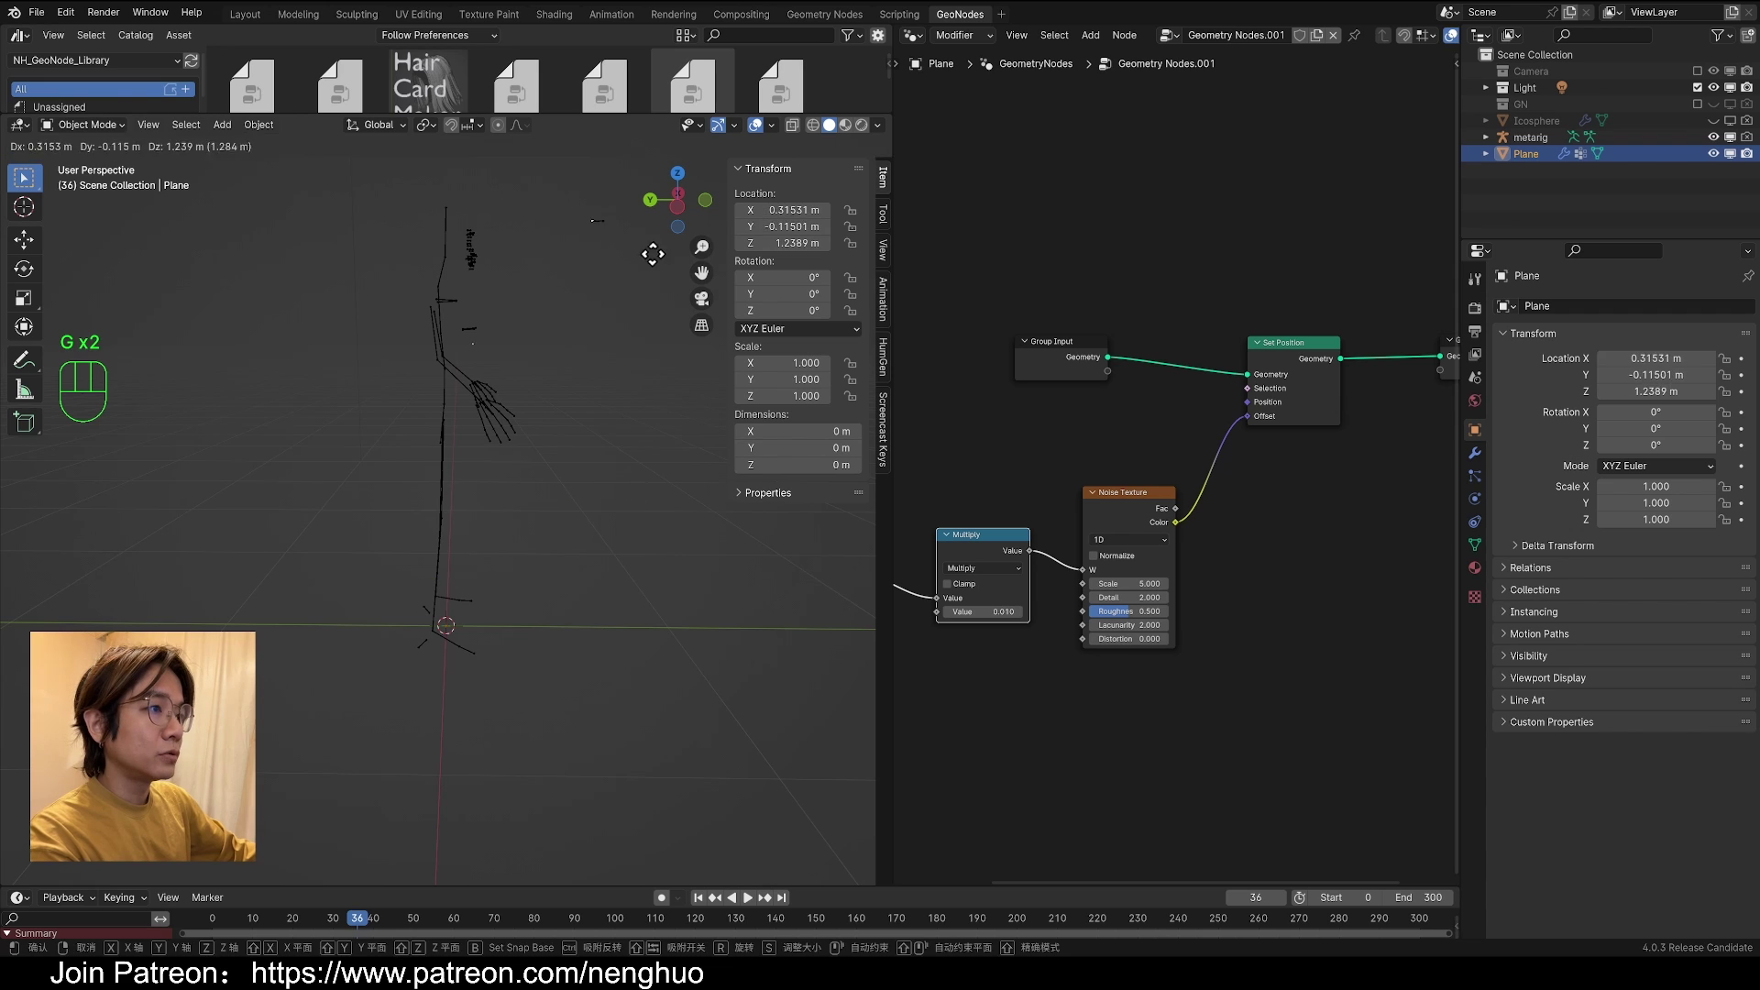
click(652, 253)
key(g)
shift+middle_drag(652, 253, 541, 477)
key(g)
click(550, 481)
Step: Insert a Vector Math node set to Scale with a factor of 0.01 between the noise Color and the Set Position Offset
scroll(1230, 577, up, 3)
key(shift+a)
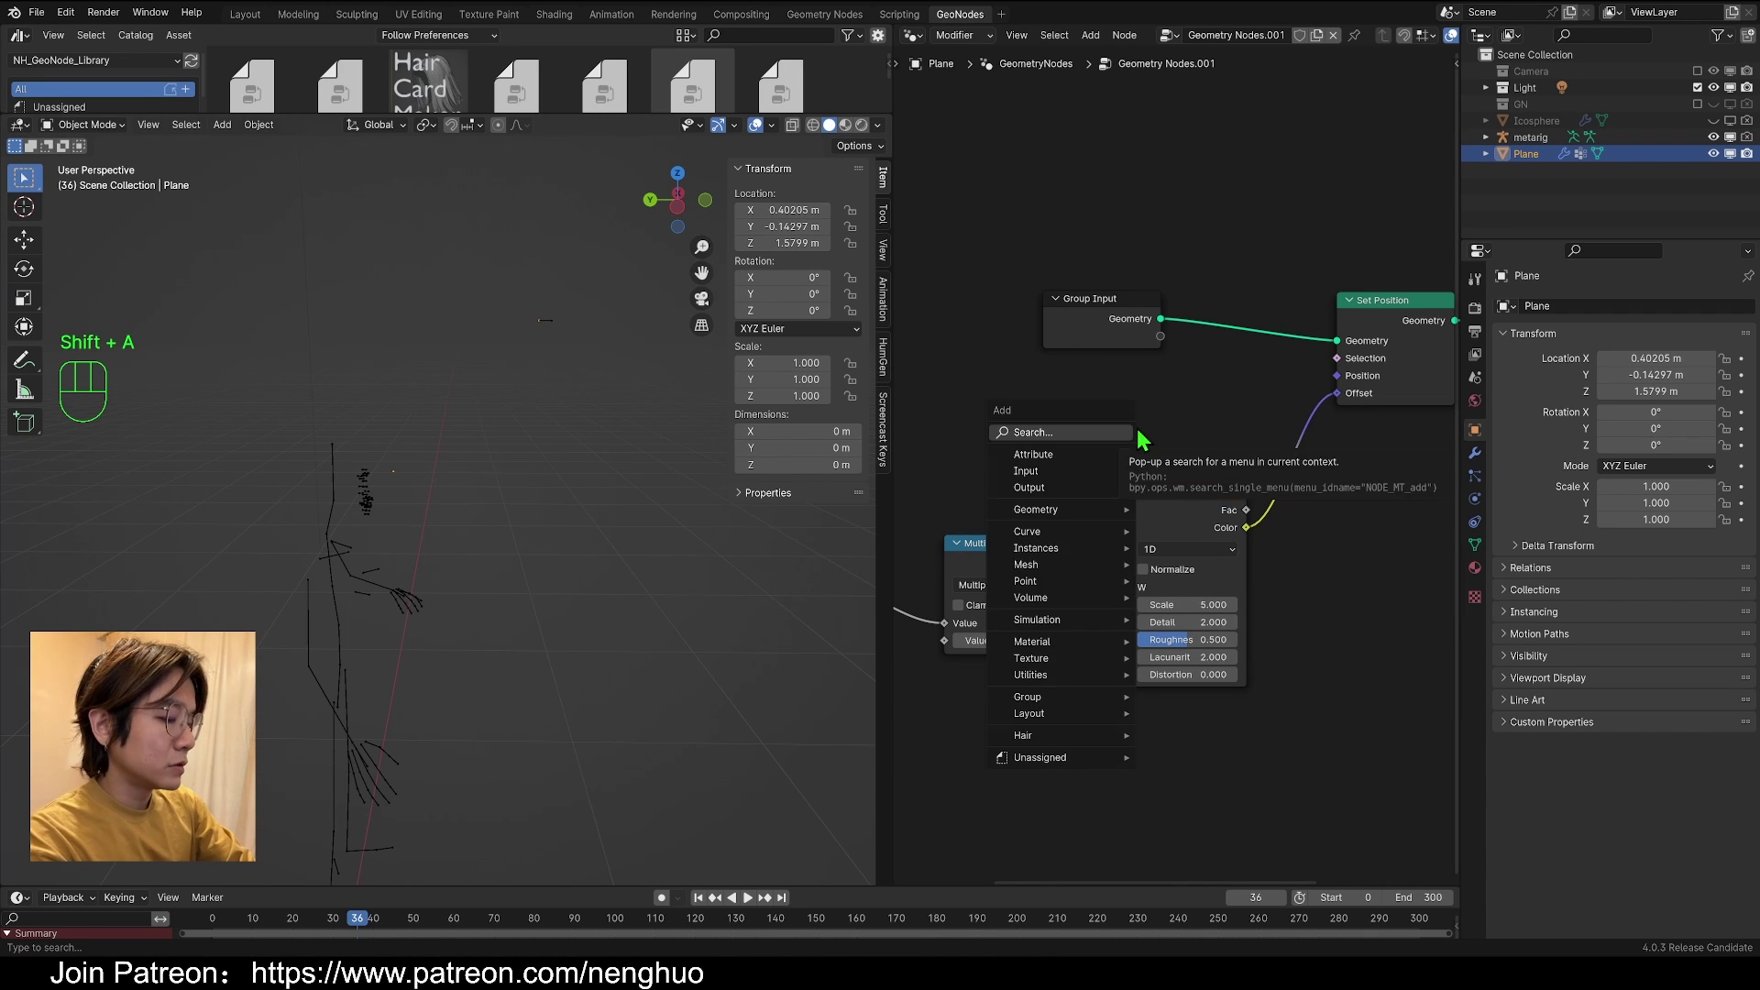
text(math)
key(Down)
key(Return)
click(1283, 415)
middle_drag(1330, 440, 1127, 446)
click(1153, 472)
click(1139, 749)
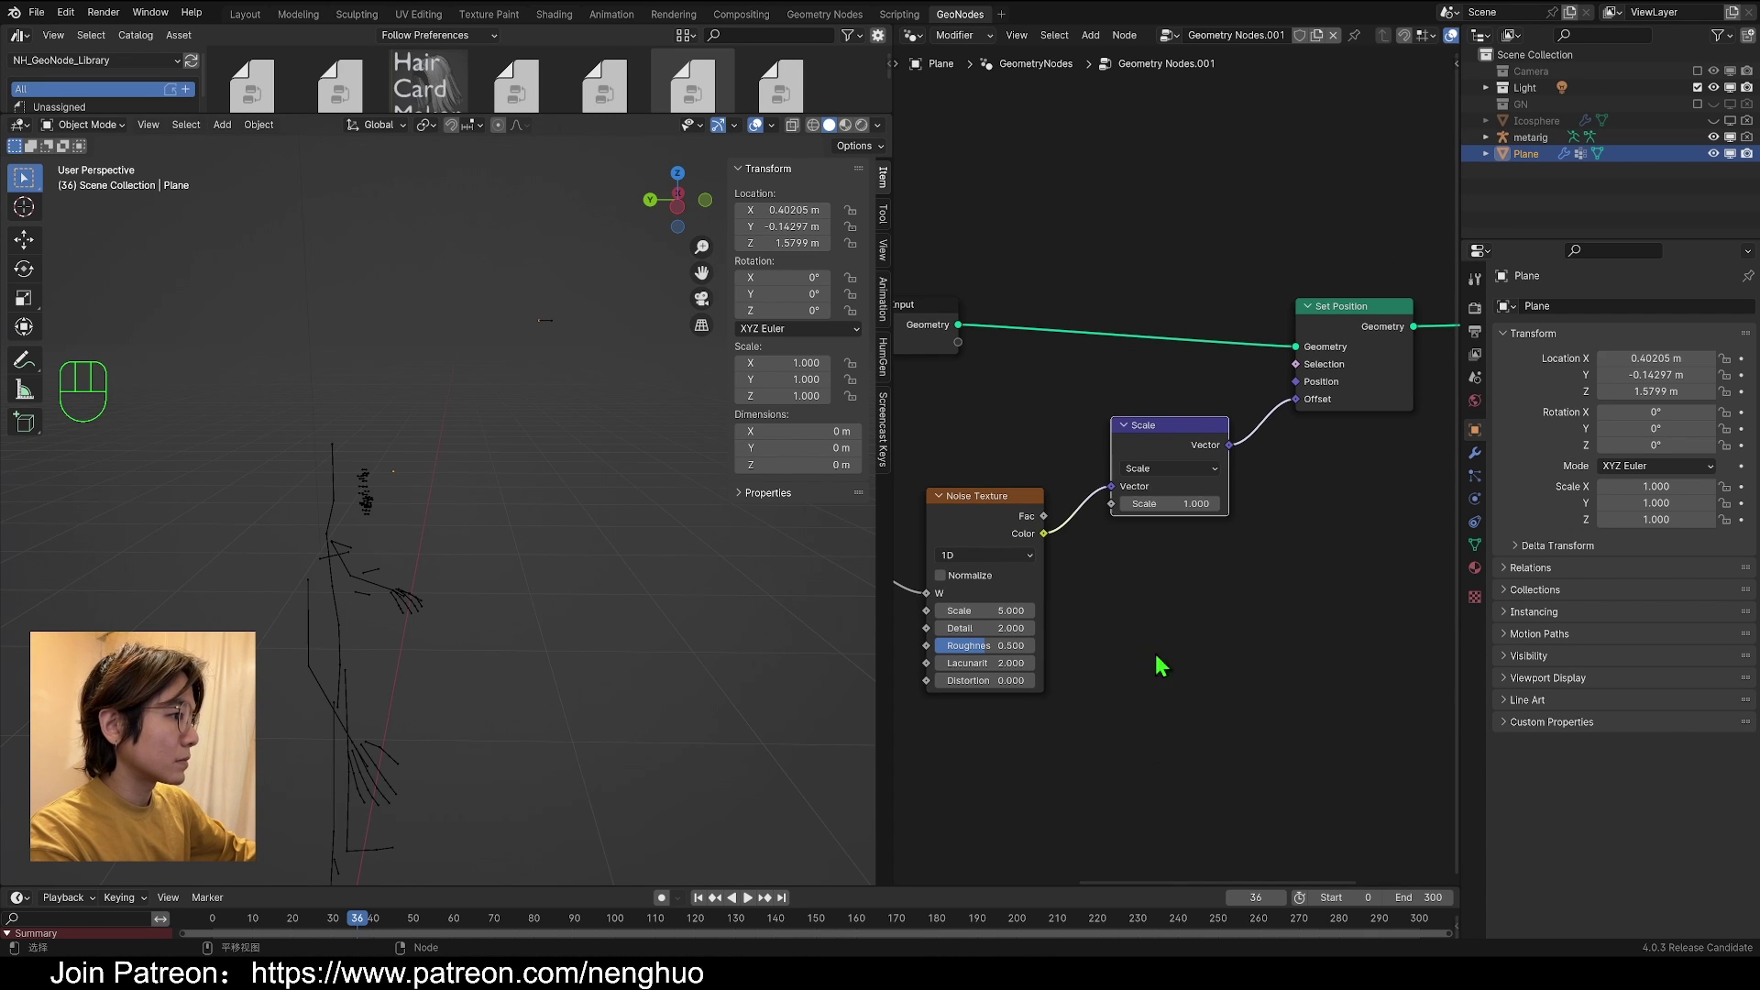
key(KP_0)
Step: Play the animation and move the Plane to about X 0.04 m, Y -0.24 m, Z 1.63 m
key(alt+space)
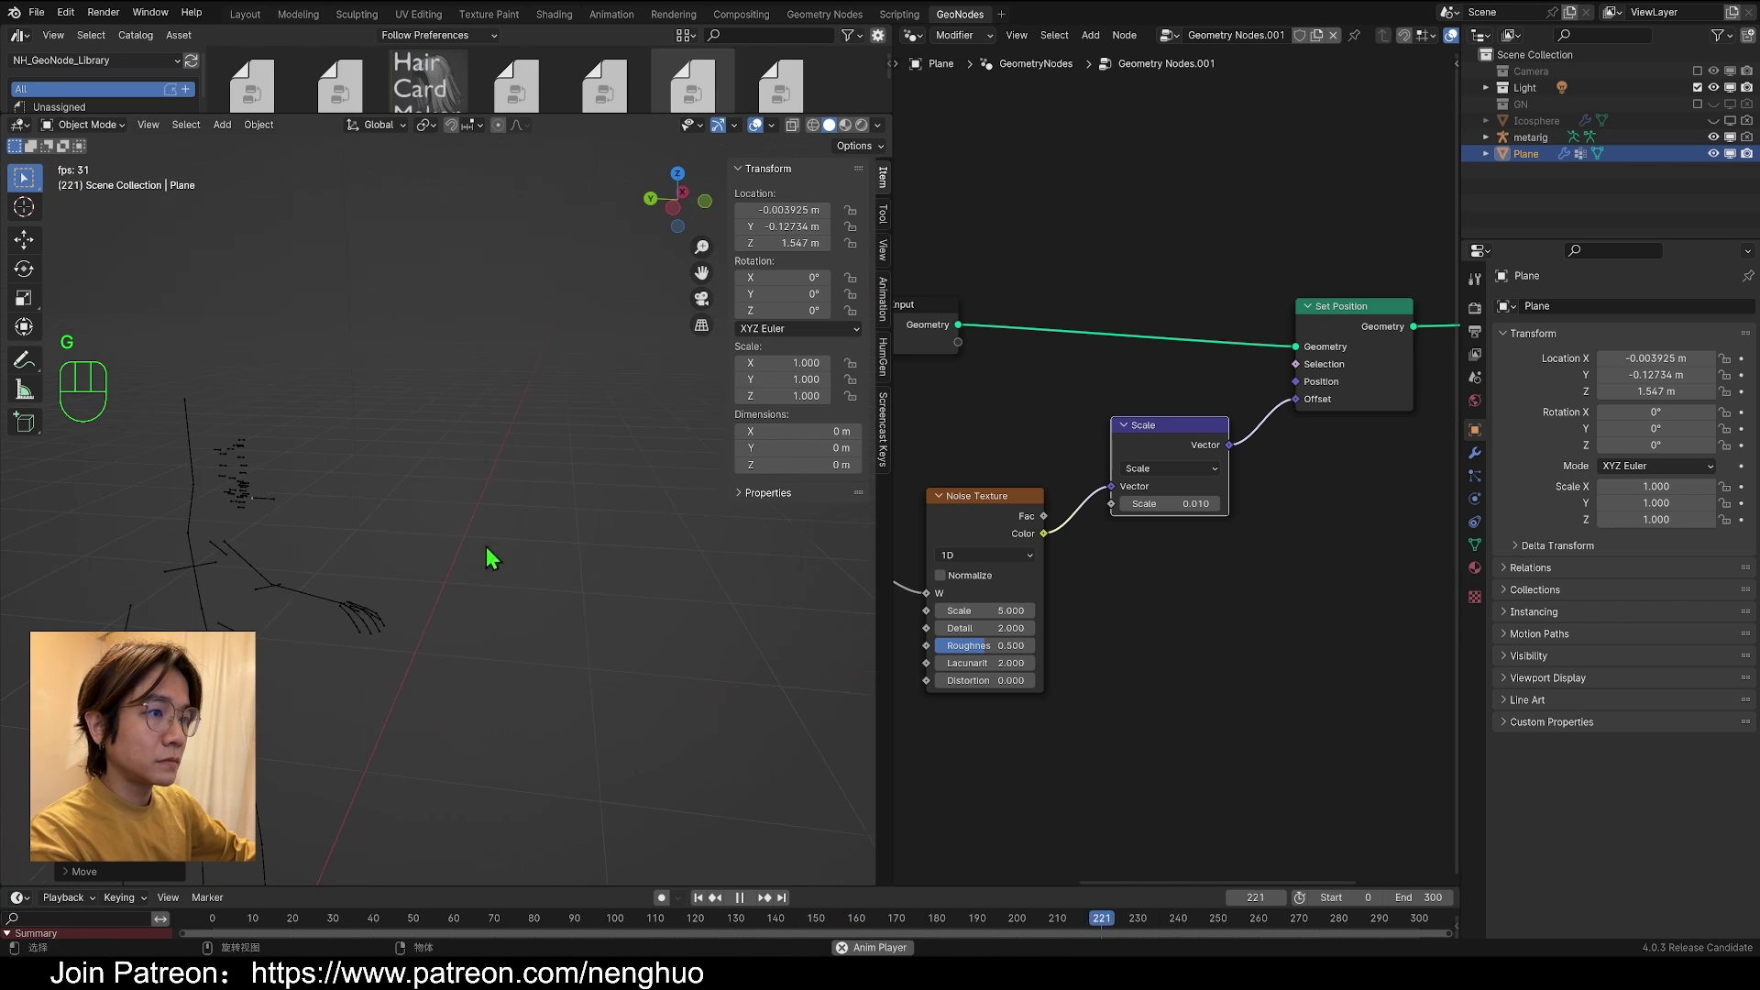
key(g)
key(g)
click(664, 579)
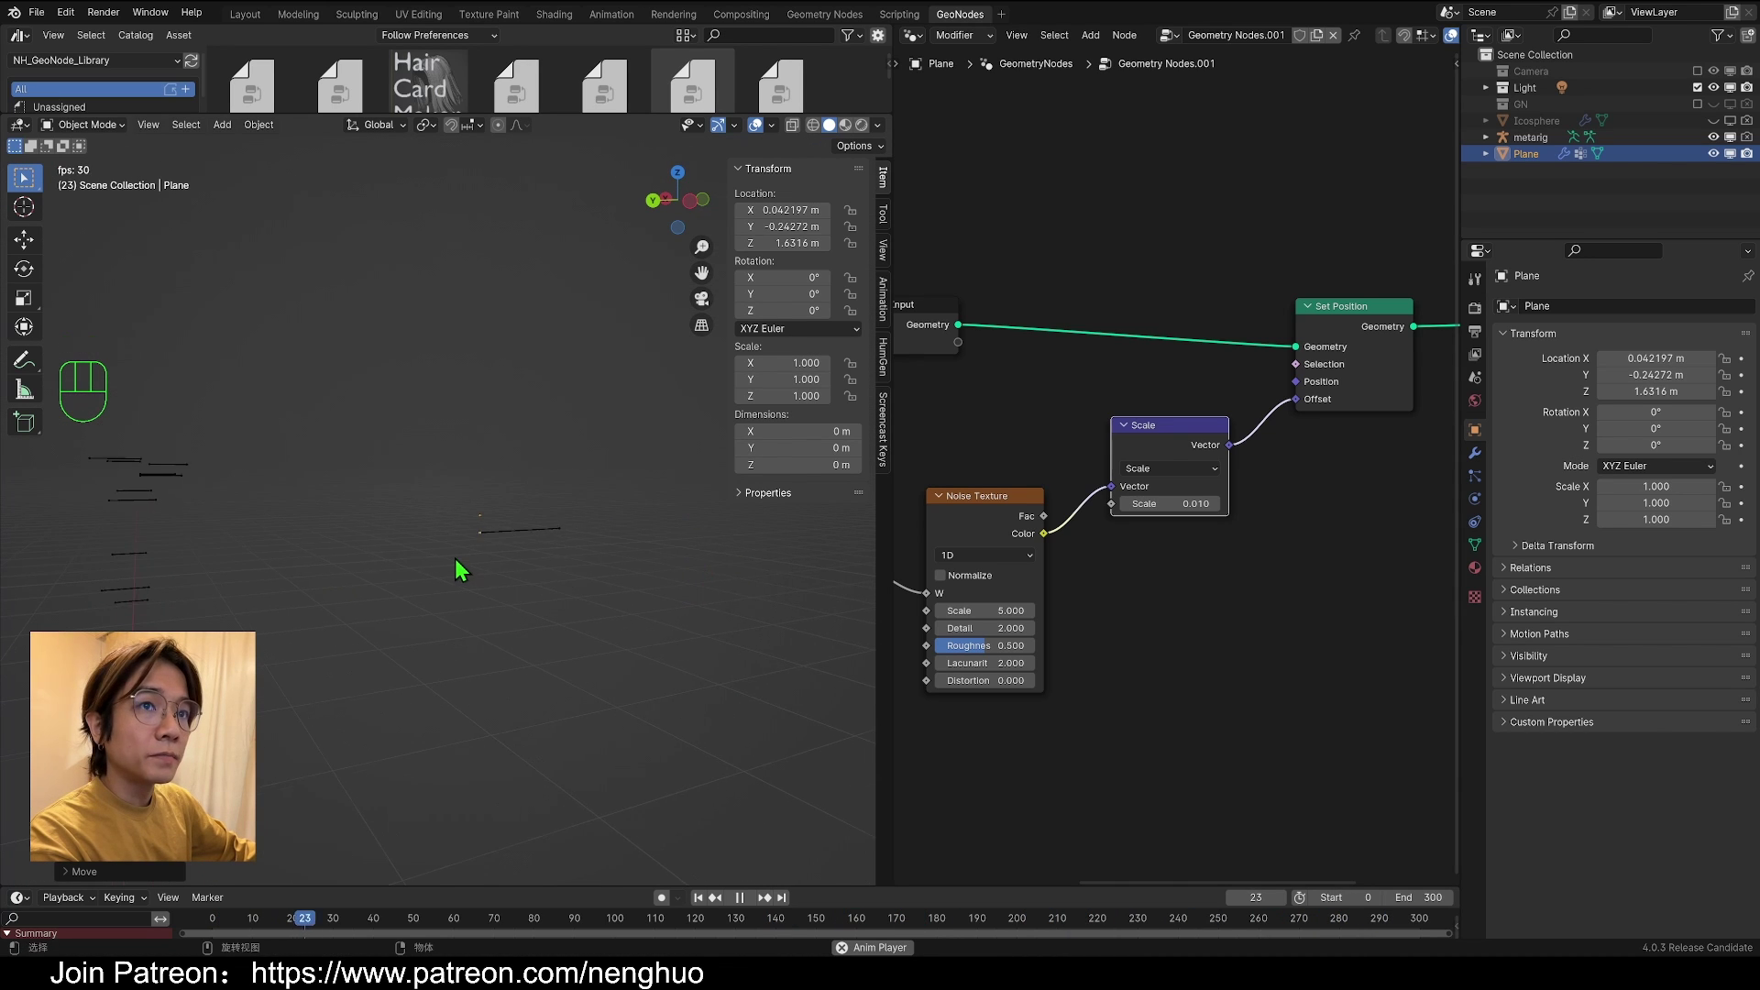
Step: Examine the eye look-at bone's motion during playback from several angles, and stop the animation
middle_drag(495, 531, 431, 550)
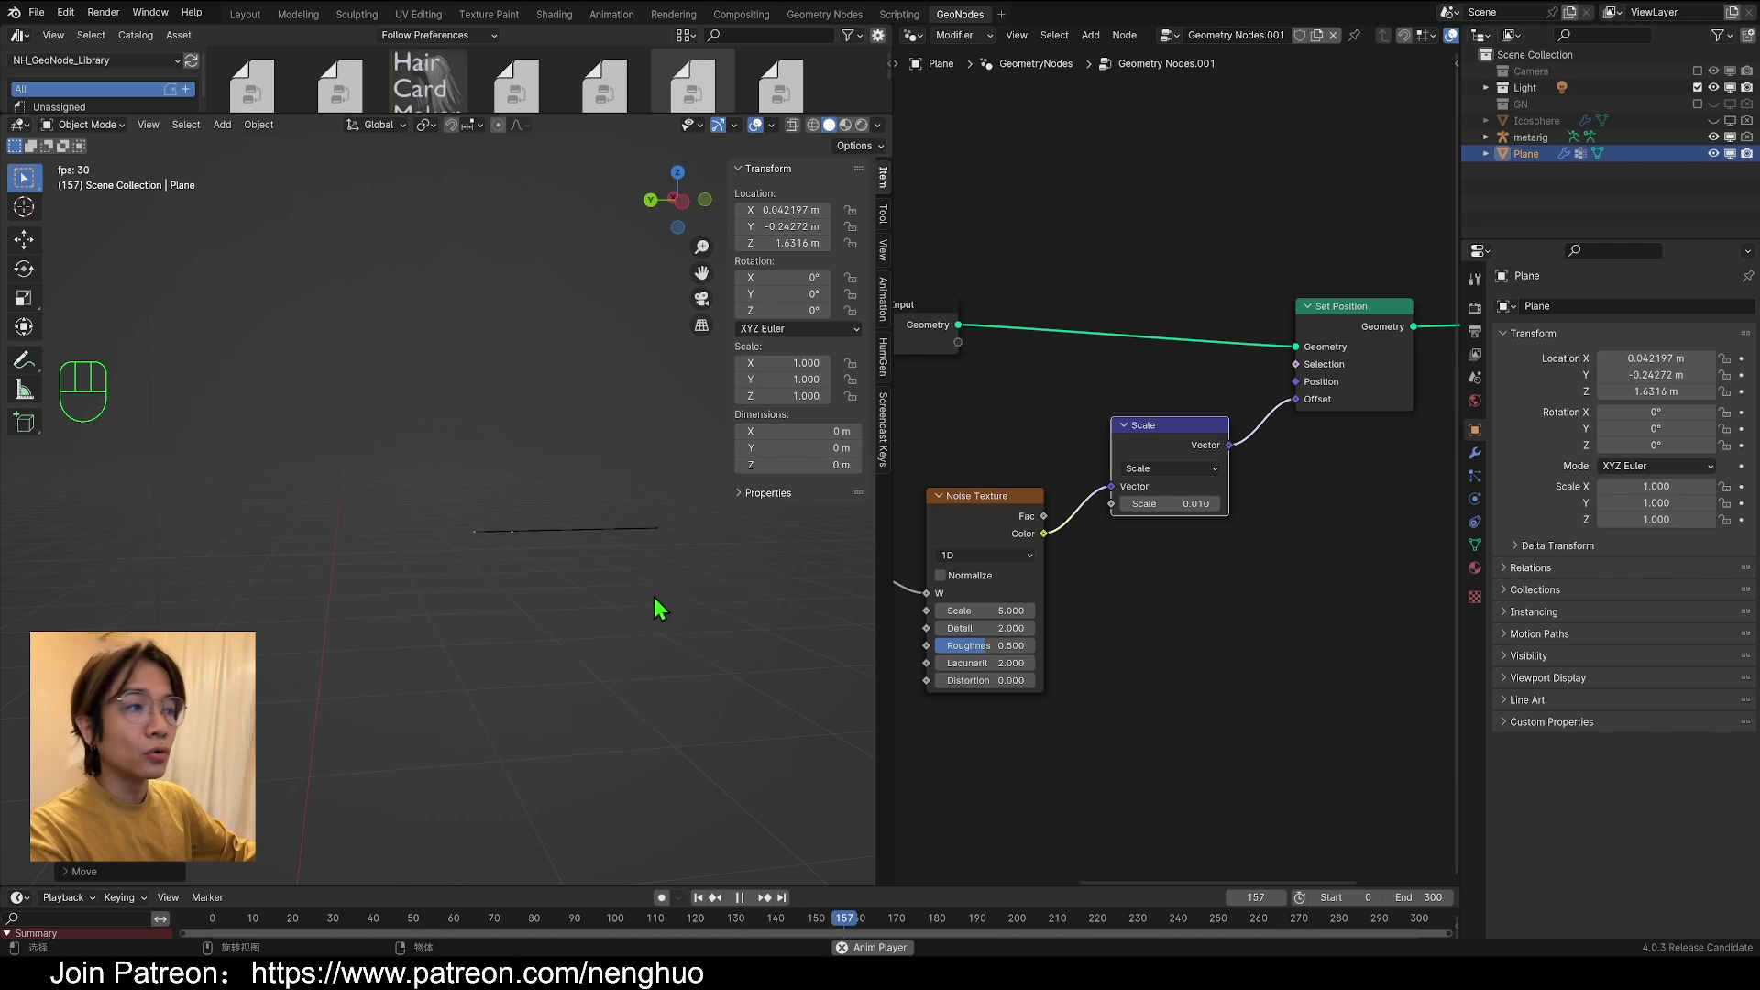
middle_drag(660, 606, 520, 554)
key(alt+space)
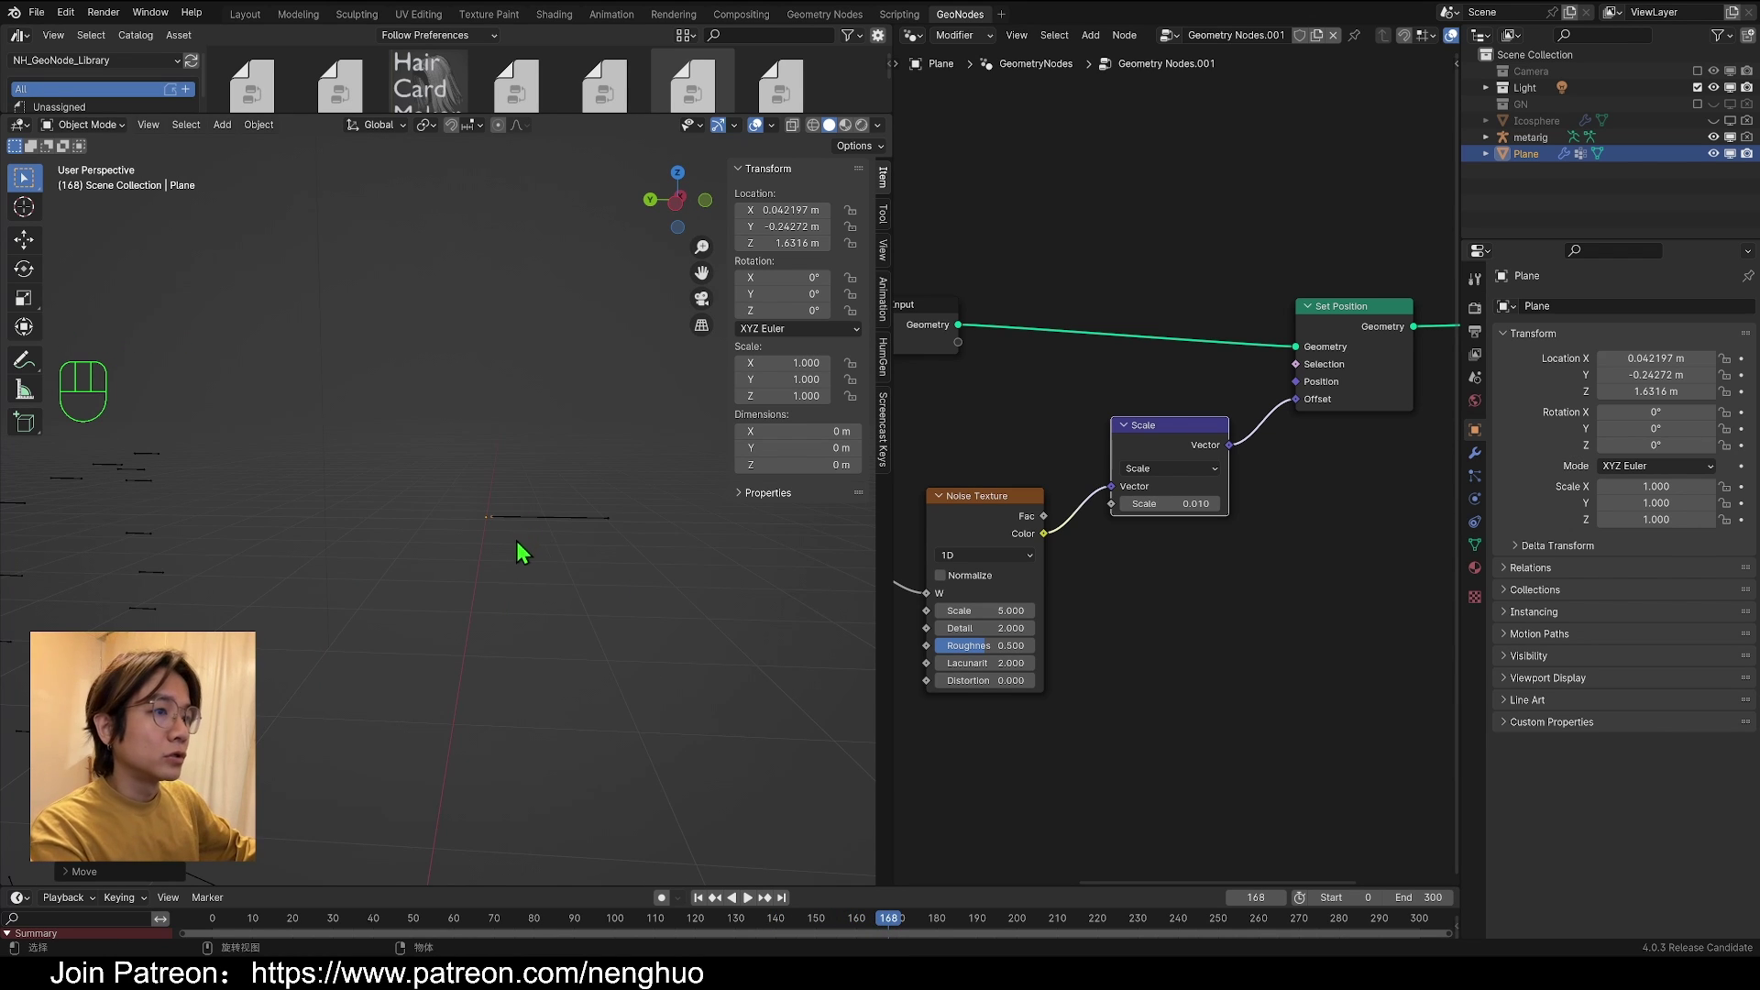
middle_drag(516, 542, 626, 497)
shift+middle_drag(452, 558, 632, 498)
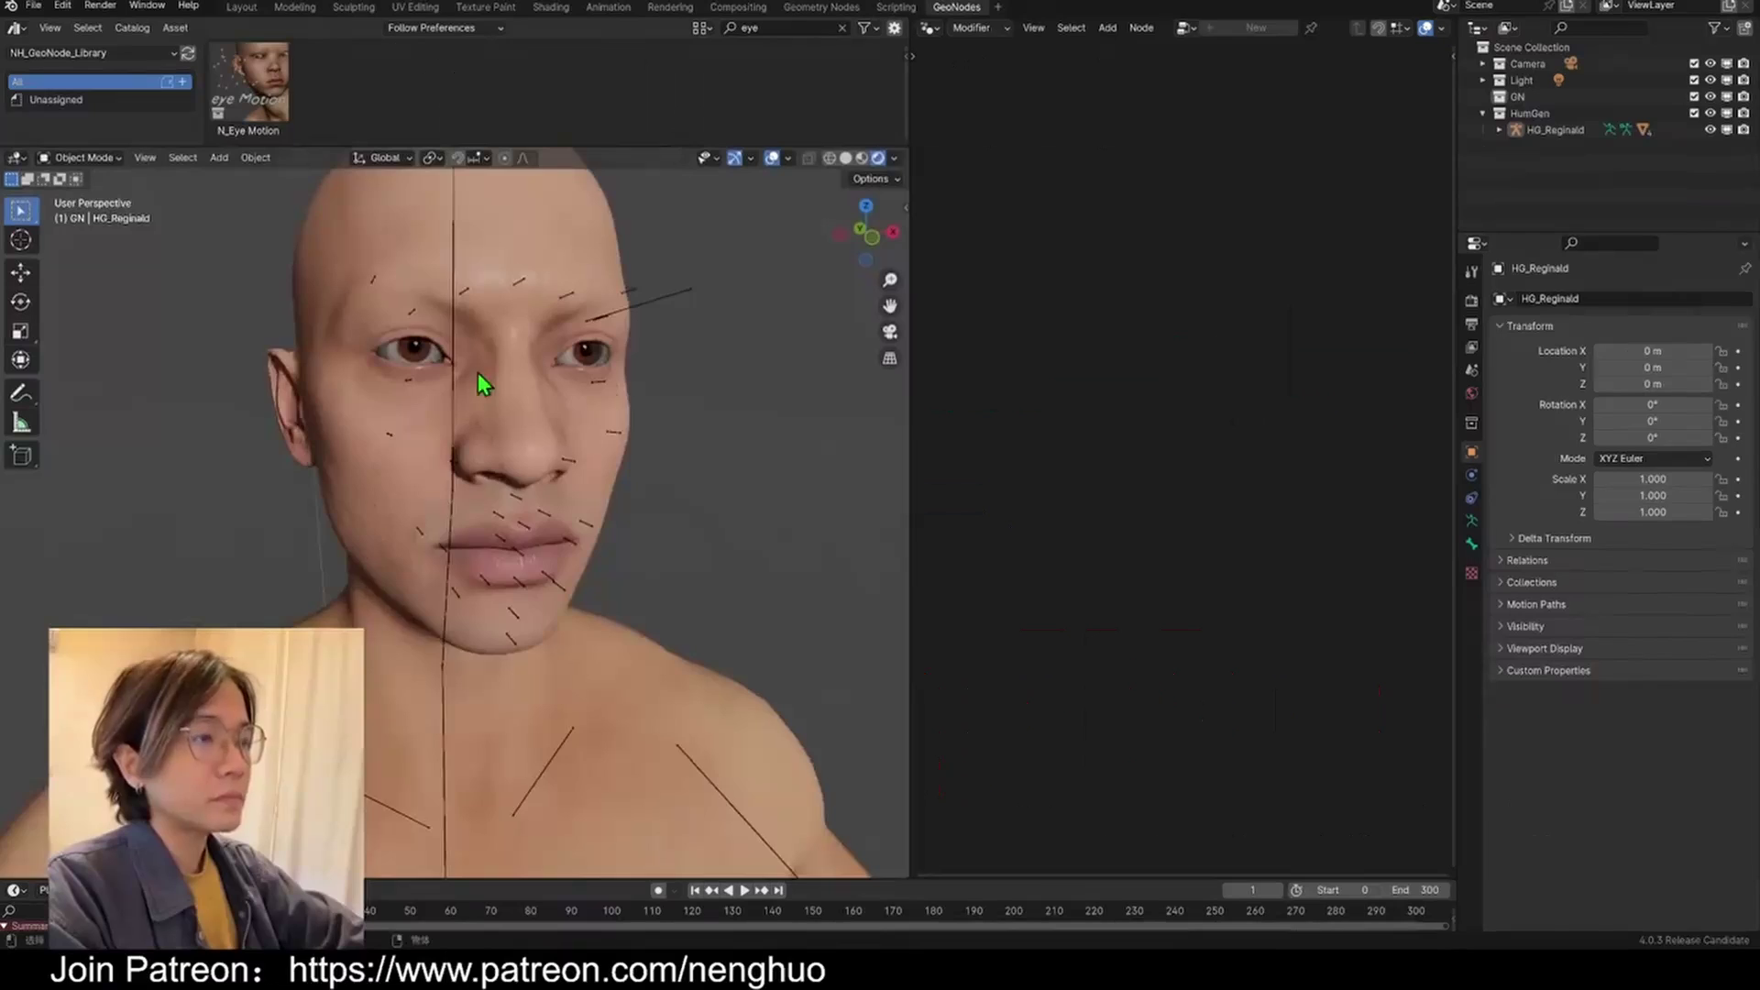
Step: Place the N_Eye Motion asset in the scene near the rig's head at about X 0.21 m, Y 0.16 m, Z 1.88 m
middle_drag(477, 373, 440, 502)
scroll(440, 502, down, 5)
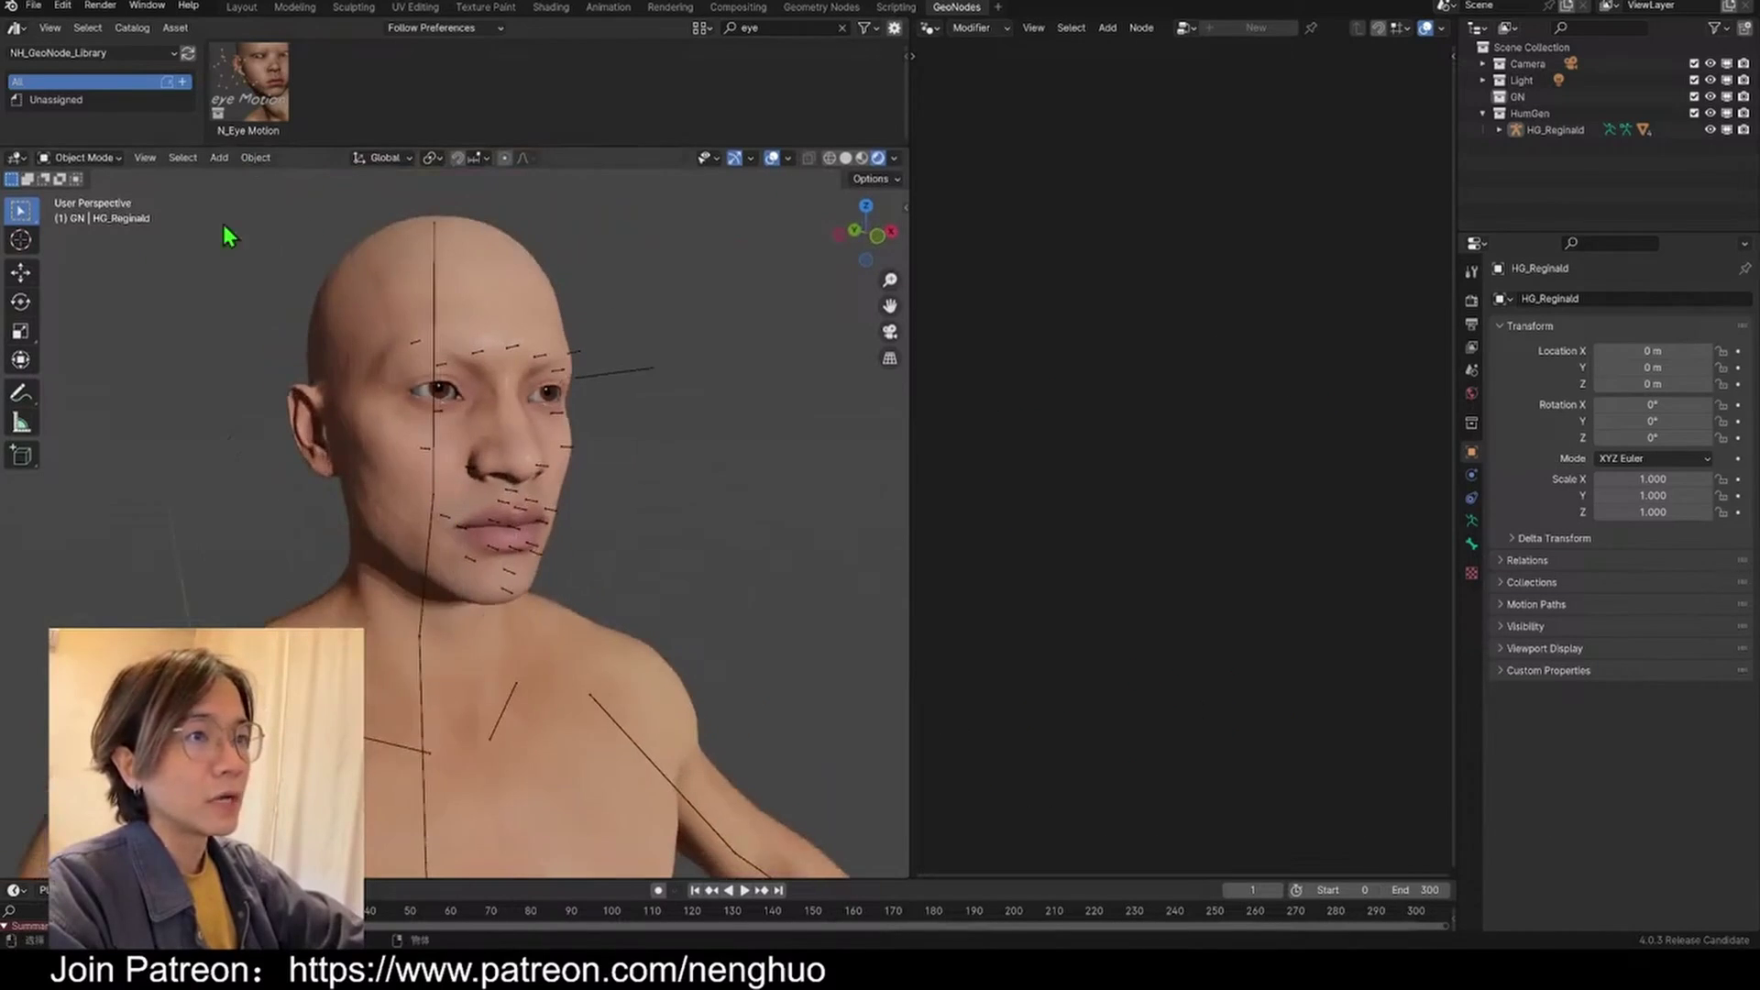
drag(276, 73, 513, 316)
middle_drag(542, 439, 495, 439)
scroll(495, 439, down, 4)
Step: Link the instanced N_Eye Motion collection directly into the scene and delete the GN collection
click(1499, 114)
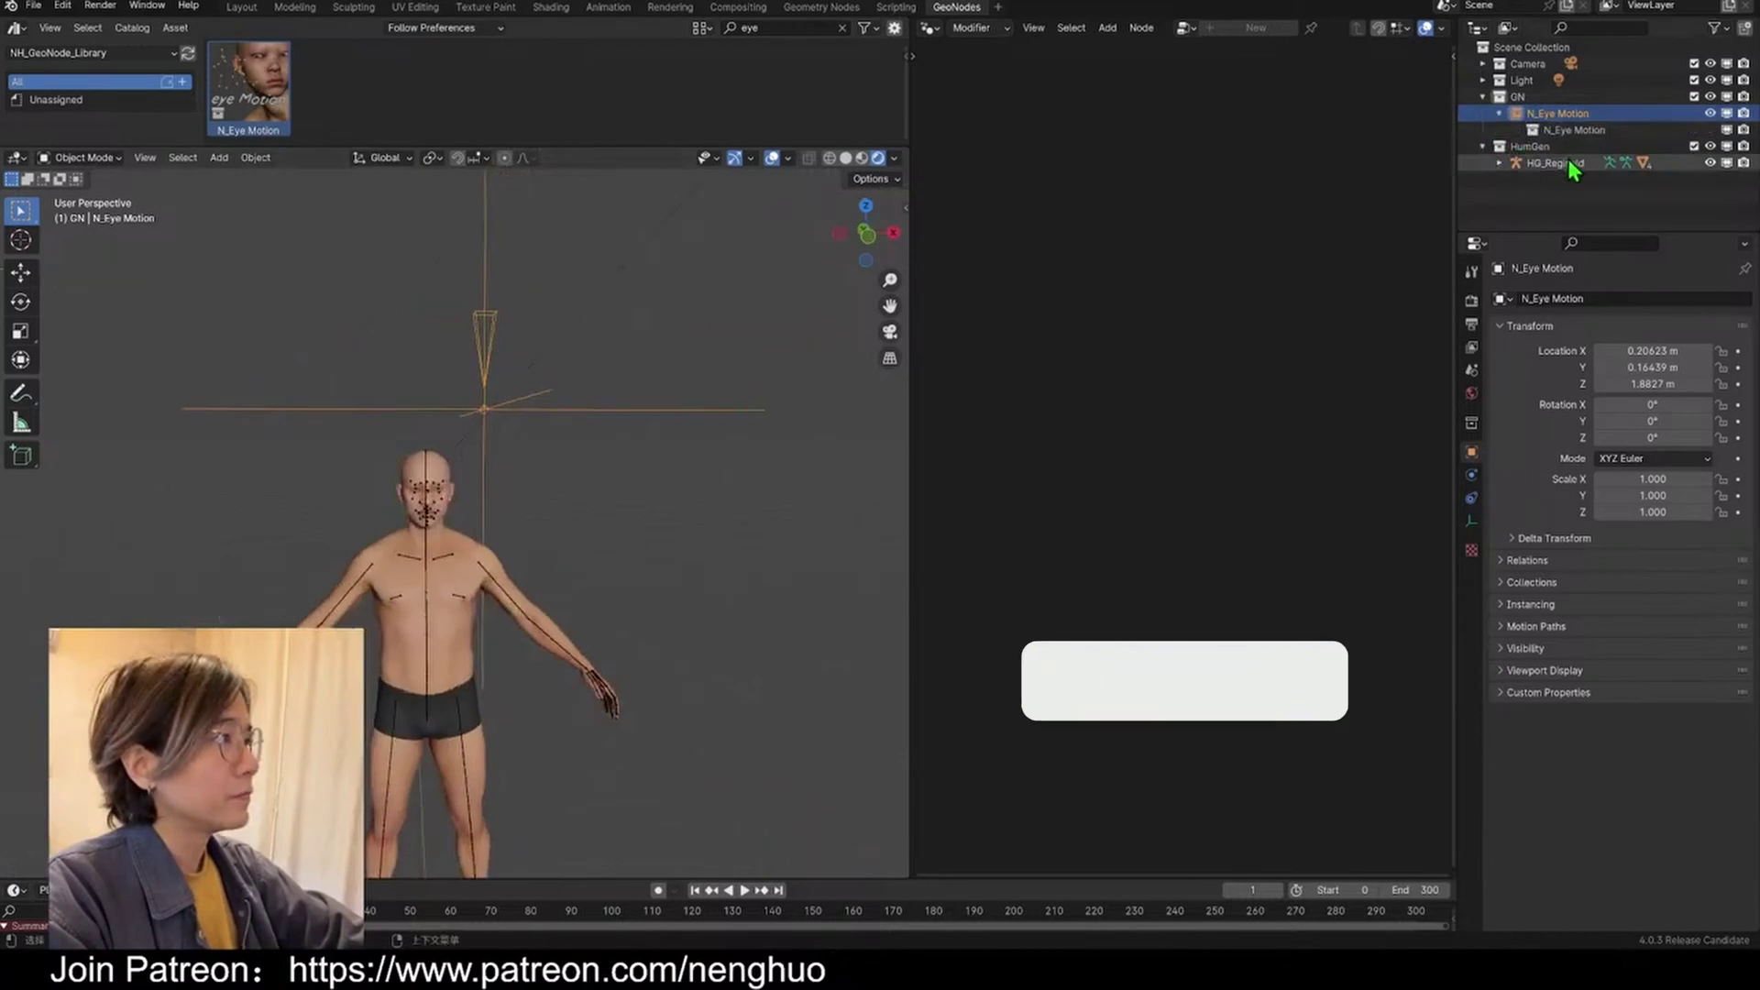
drag(1552, 134, 1502, 354)
scroll(1522, 191, down, 1)
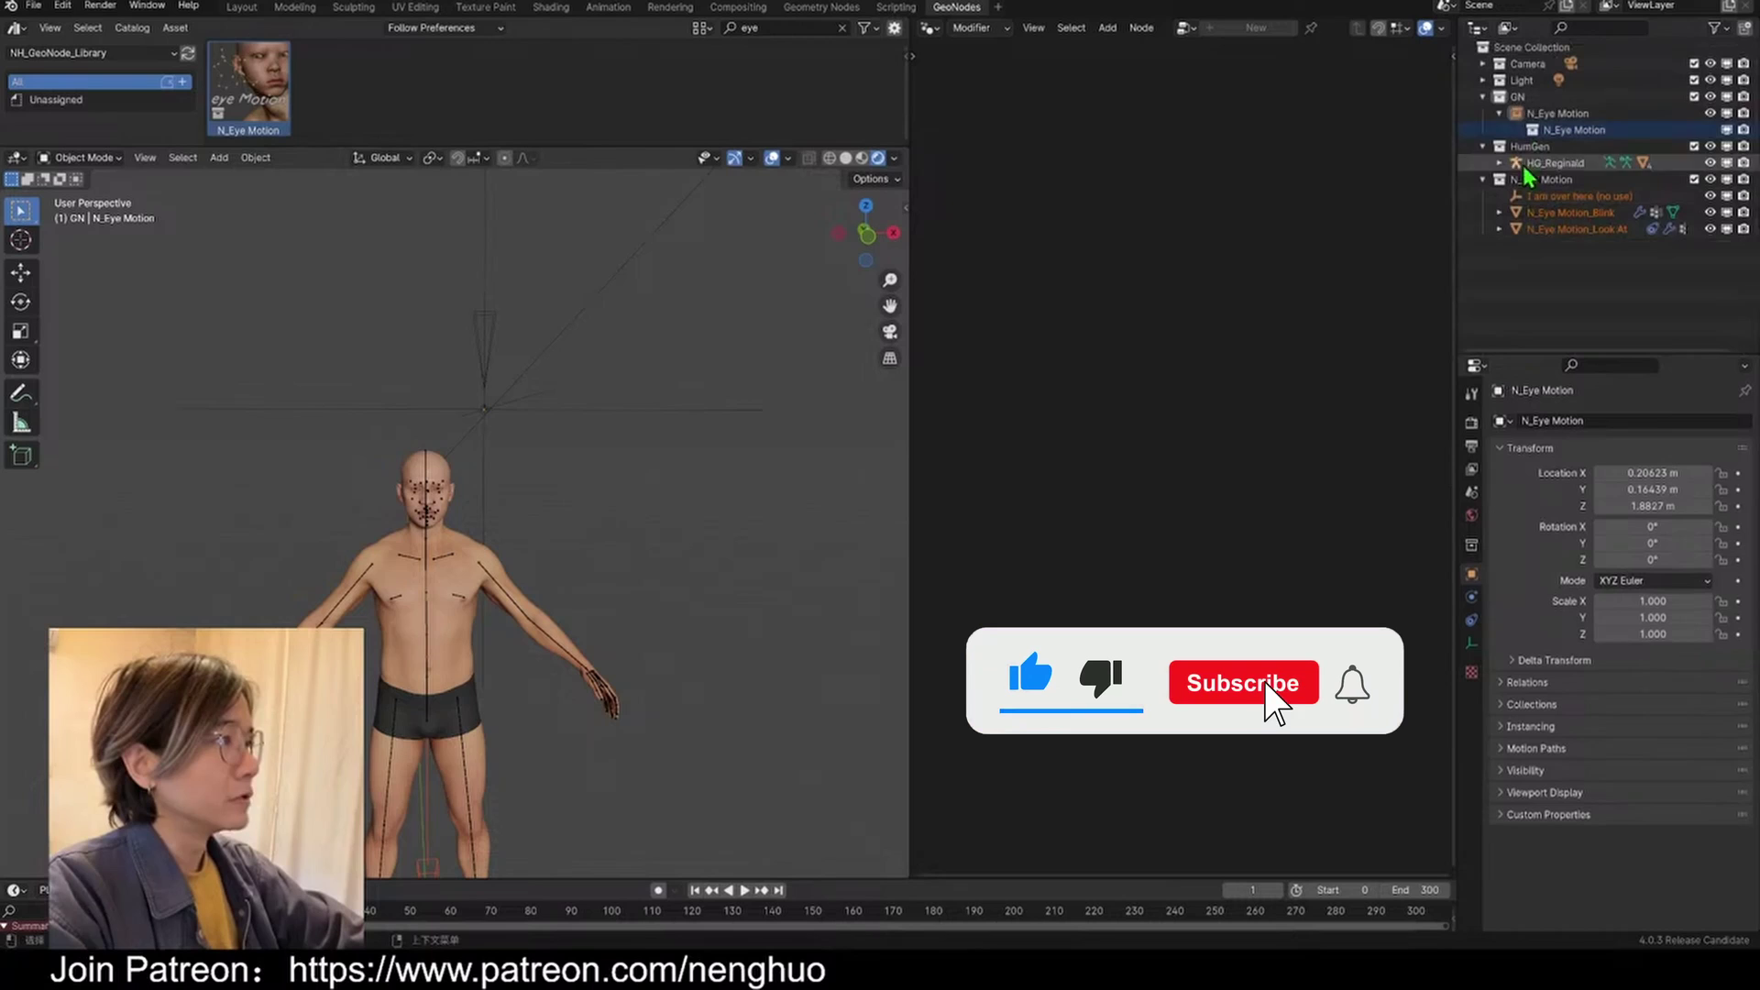
click(1695, 97)
right_click(1551, 96)
click(1467, 182)
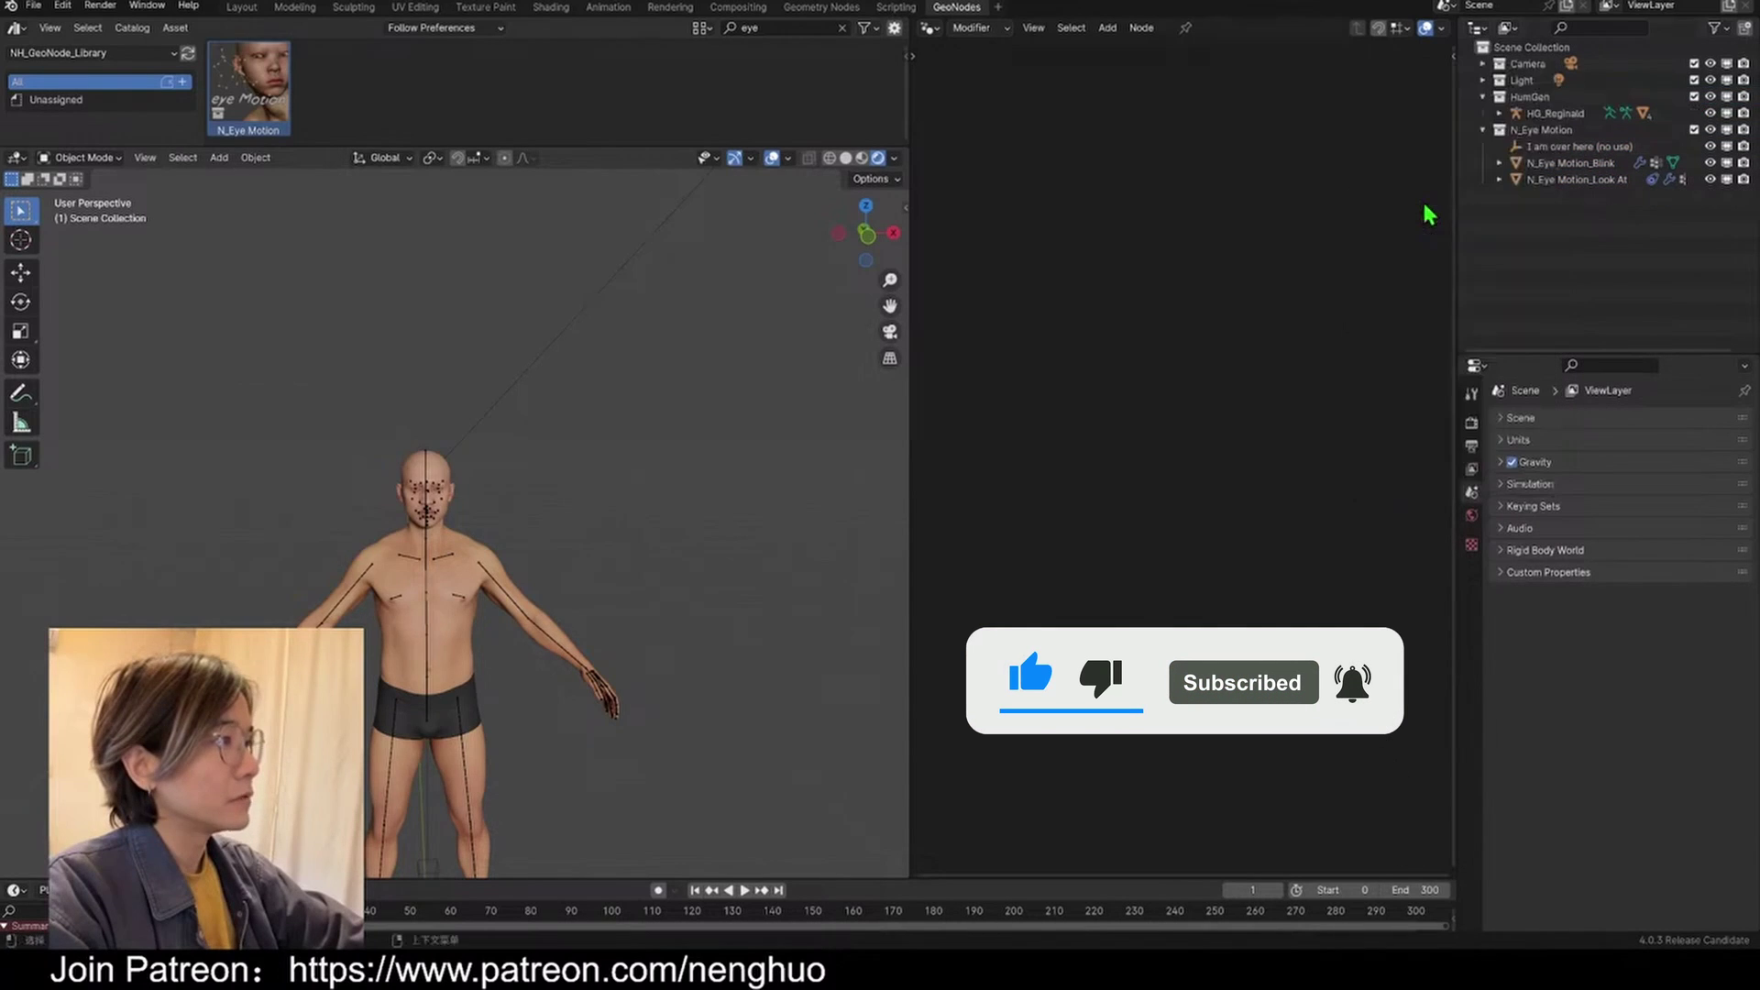
Step: Locate the empty named "I am over here (no use)" between the rig's legs and hide it
scroll(642, 706, up, 2)
shift+middle_drag(642, 710, 642, 541)
shift+middle_drag(583, 693, 583, 571)
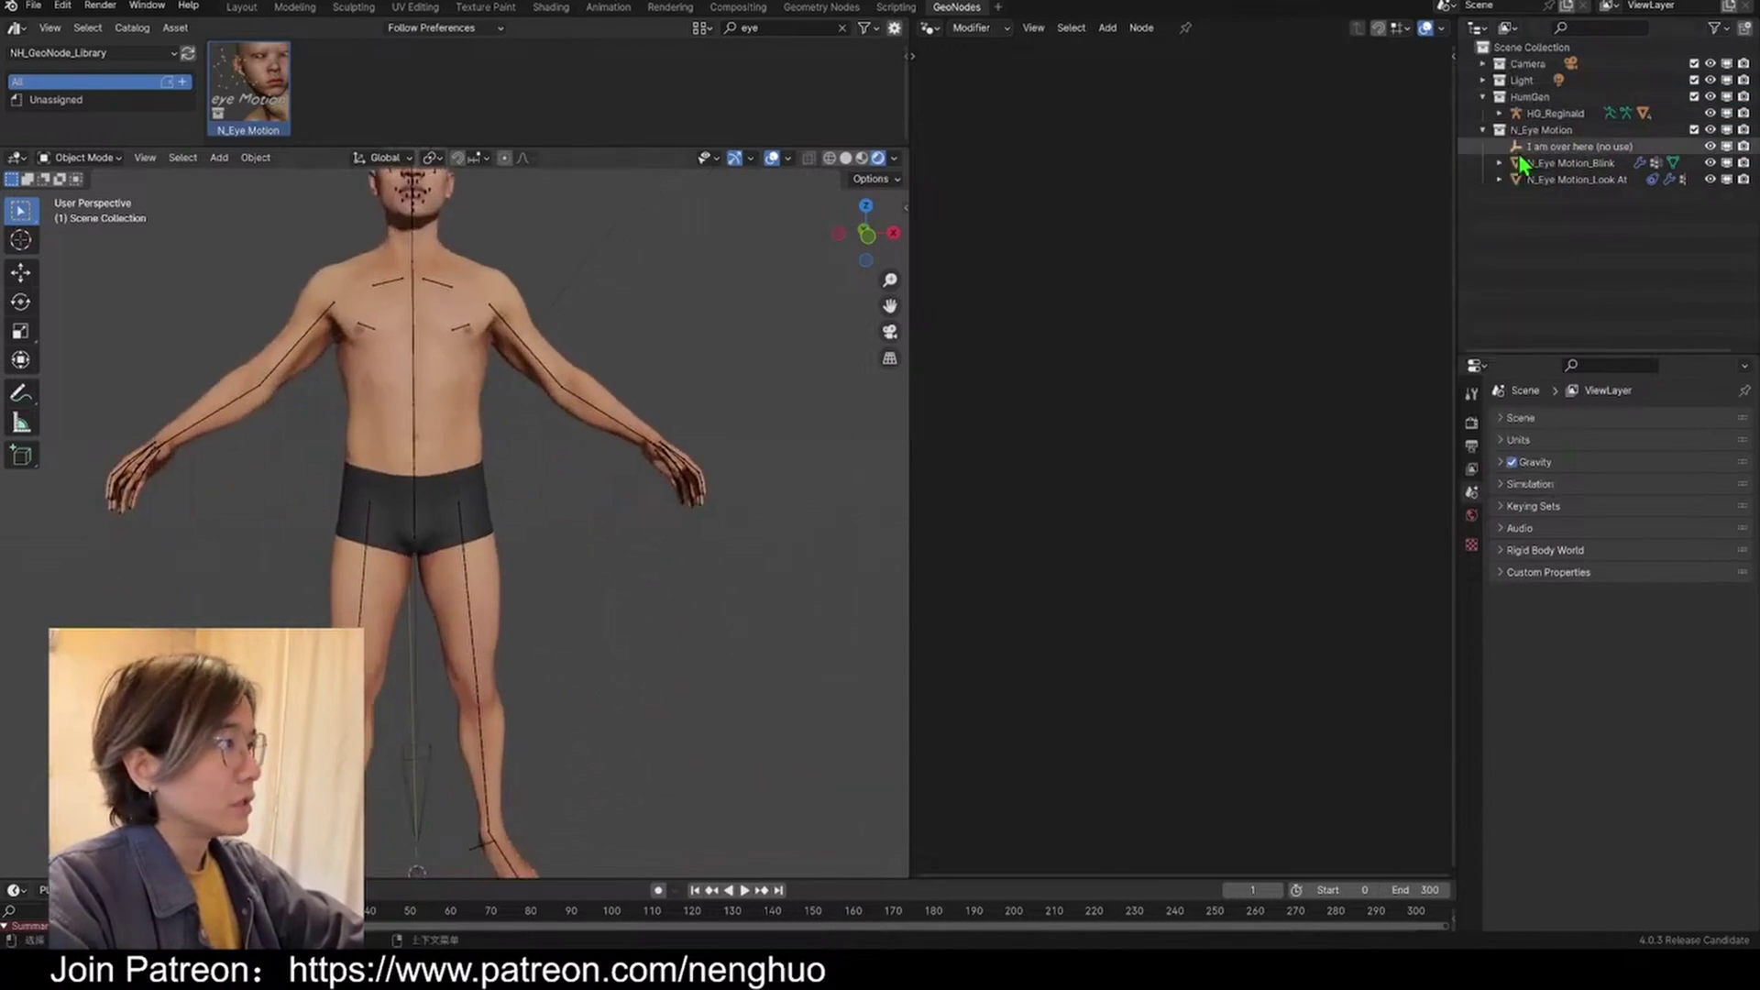
click(1578, 149)
shift+scroll(561, 440, down, 3)
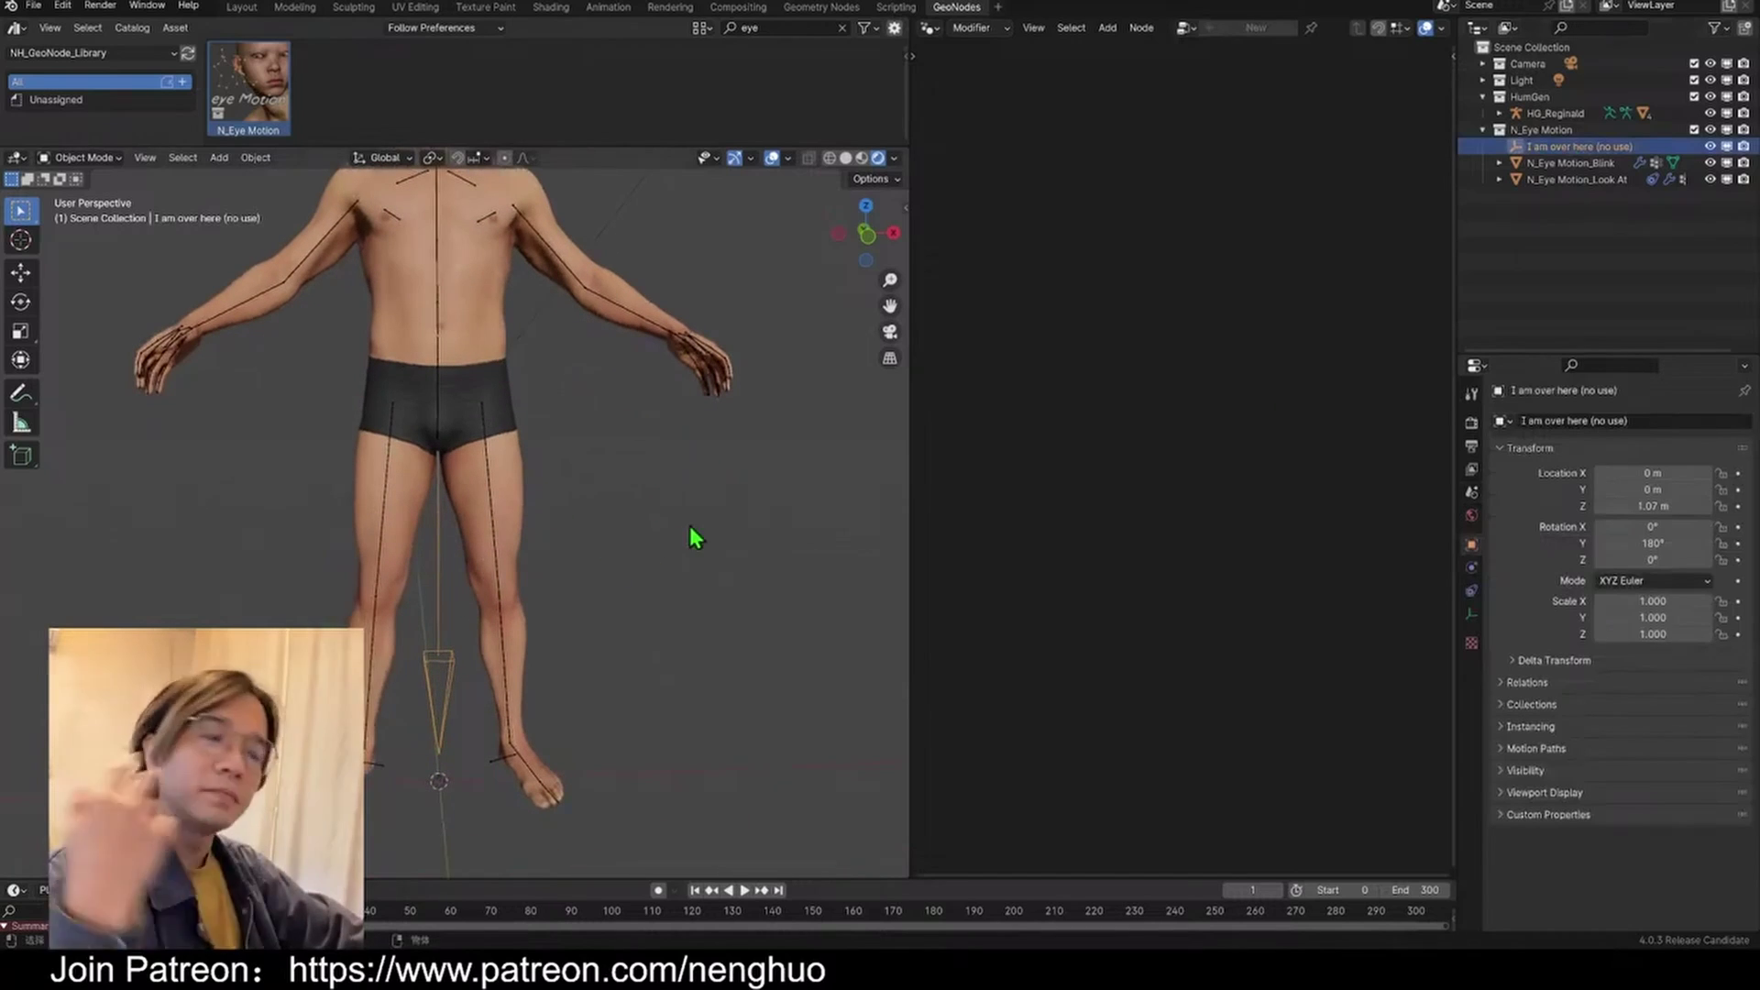
middle_drag(541, 707, 590, 689)
middle_drag(591, 690, 541, 693)
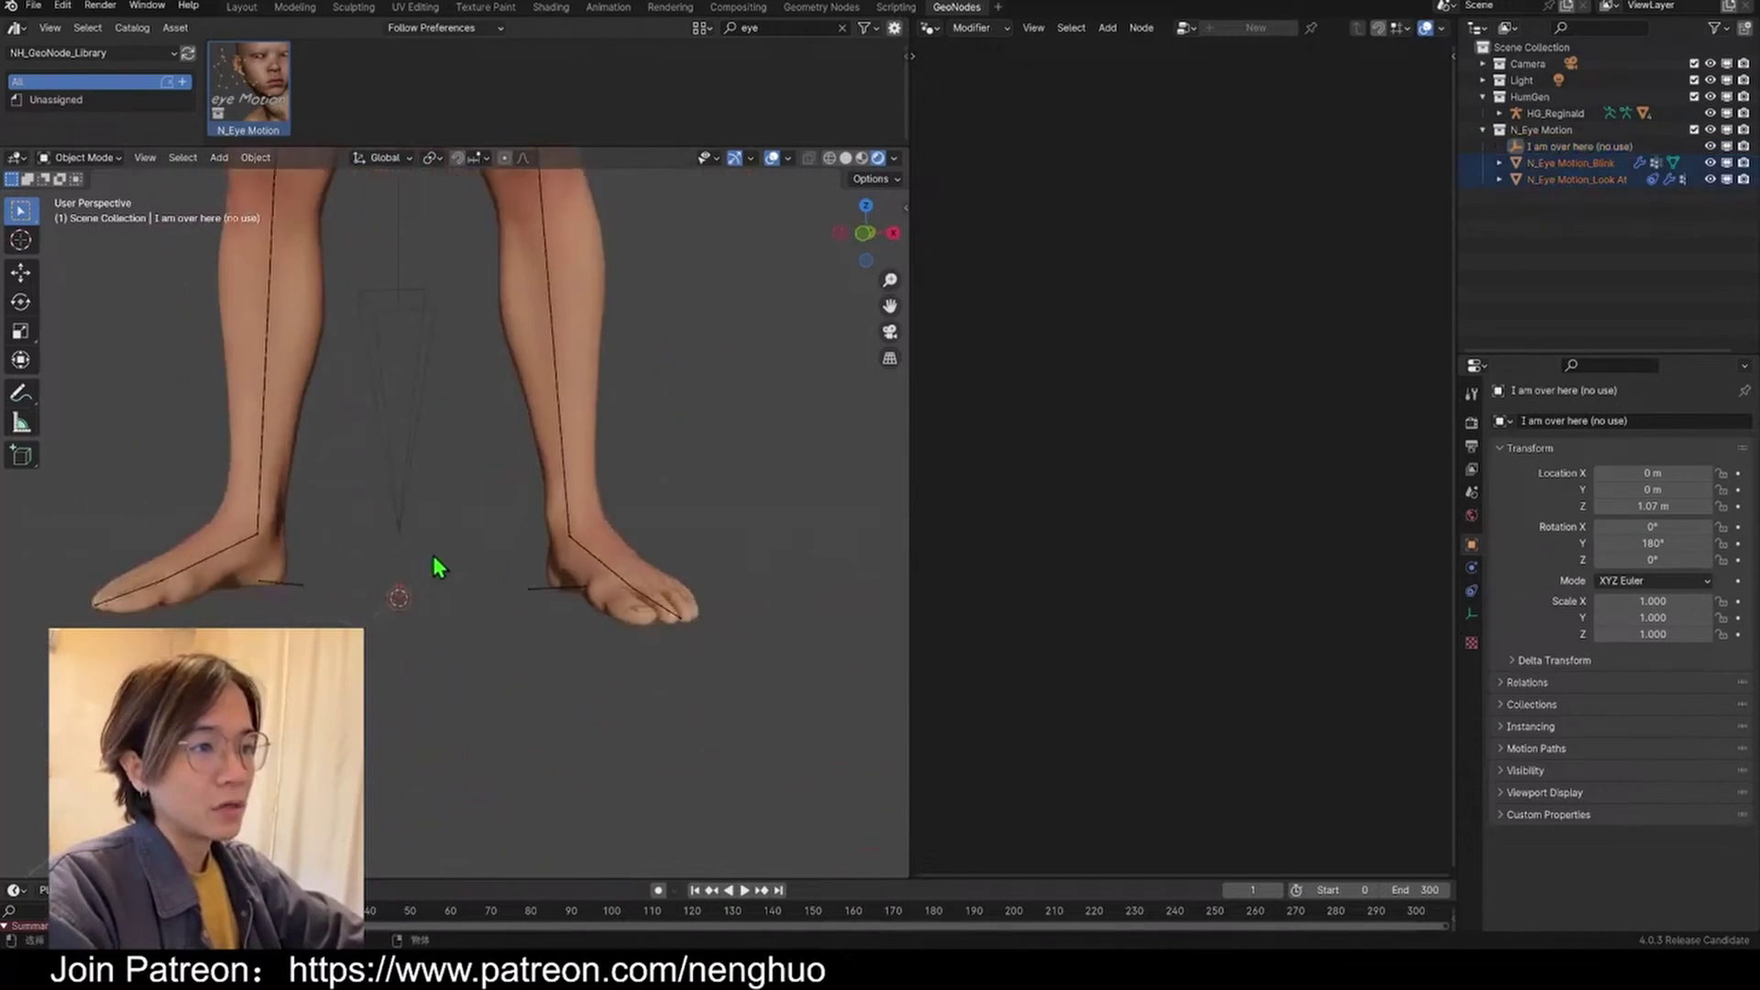
scroll(417, 561, up, 1)
scroll(420, 612, down, 3)
middle_drag(537, 357, 565, 535)
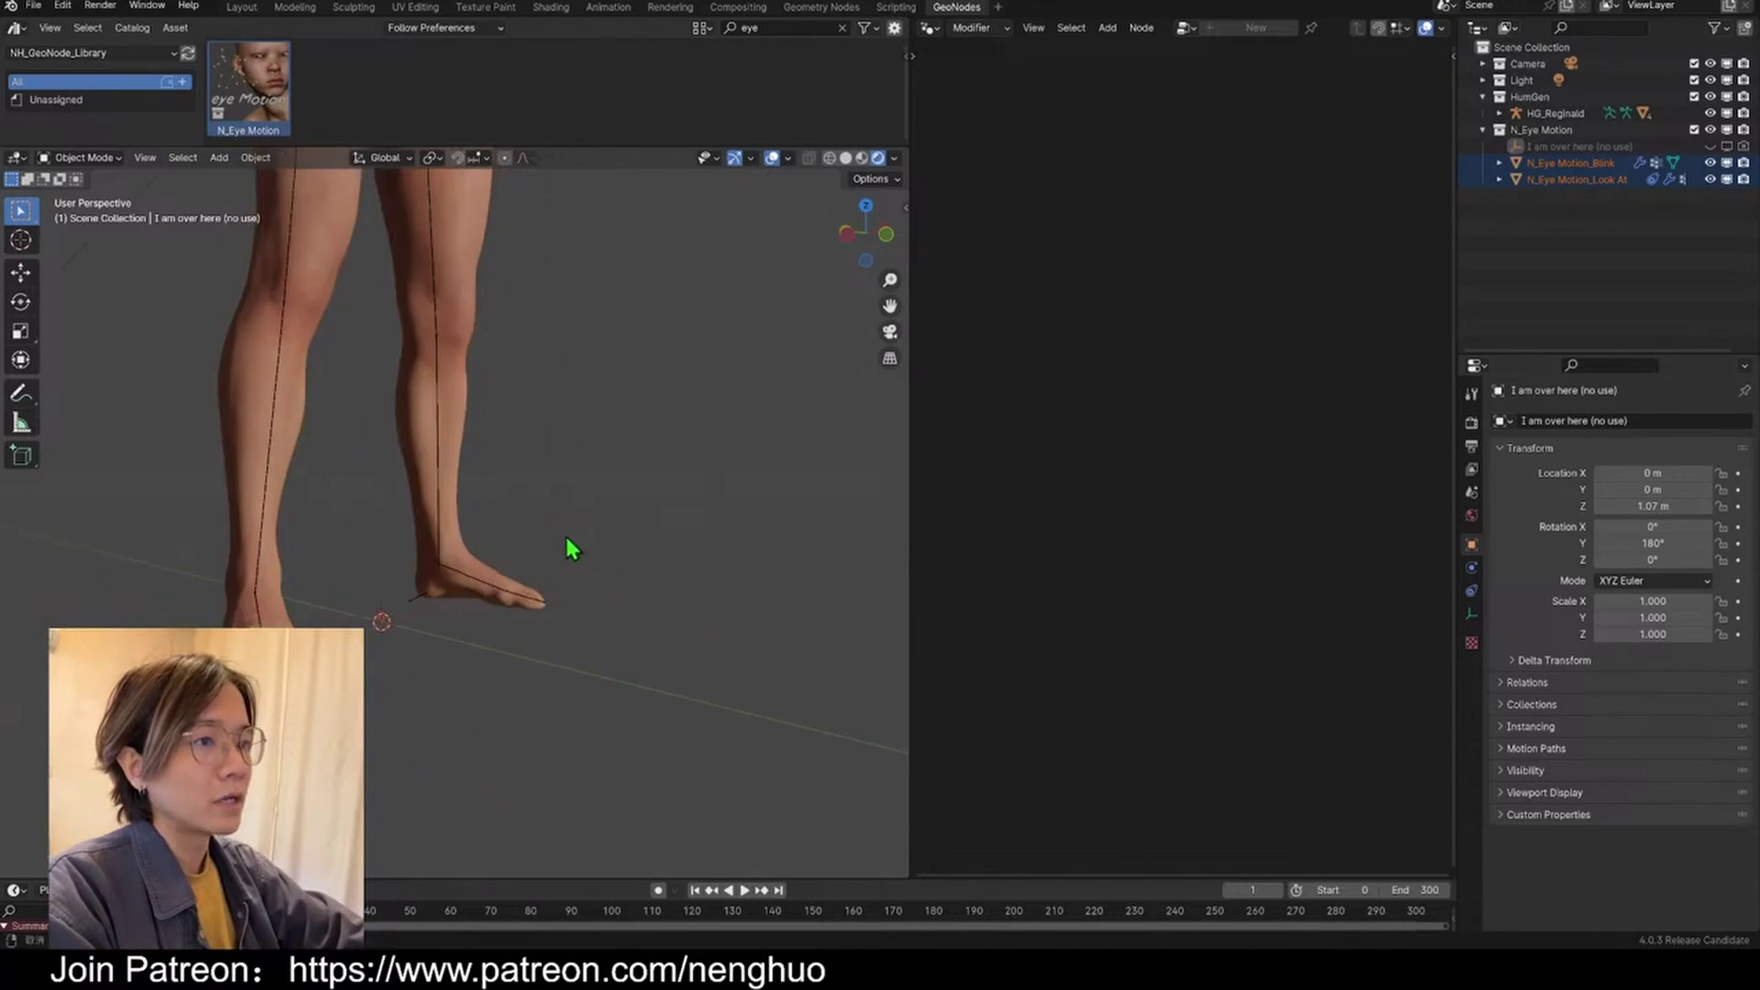
scroll(564, 536, down, 2)
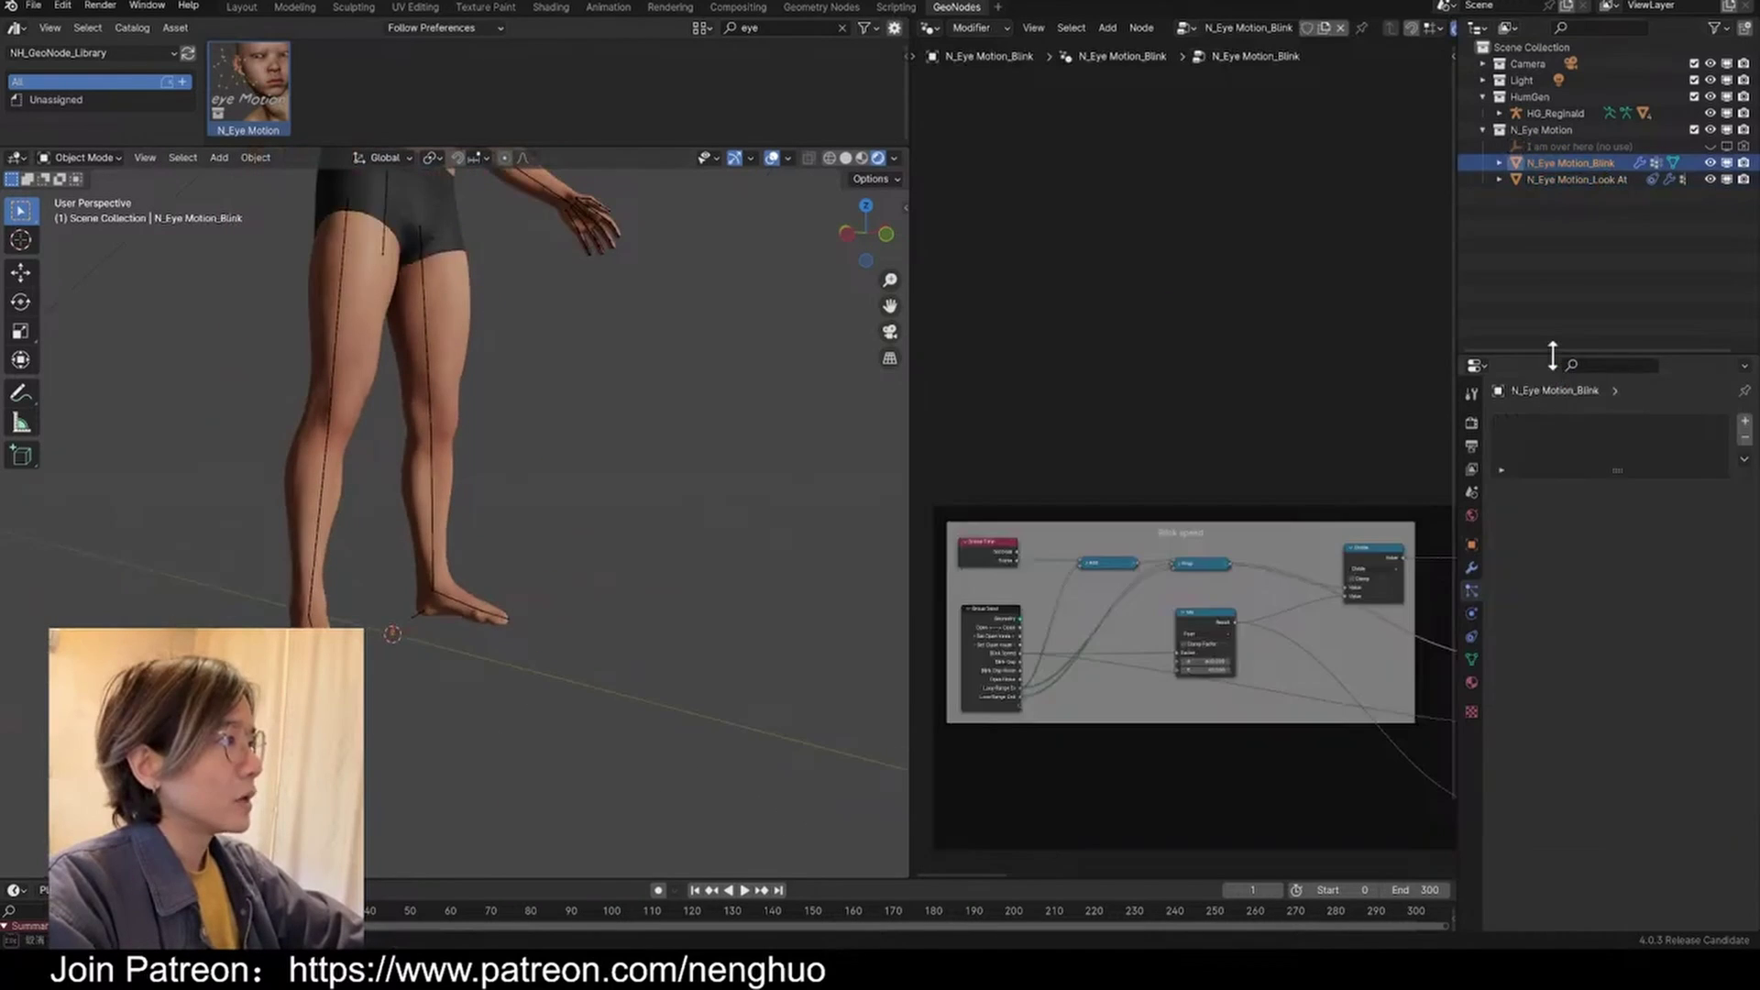
Step: Bring up the SetUp notes in the N_Eye Motion_Blink node tree and hide the N_Eye Motion_Look At object
drag(1553, 356, 1552, 566)
scroll(1210, 437, down, 3)
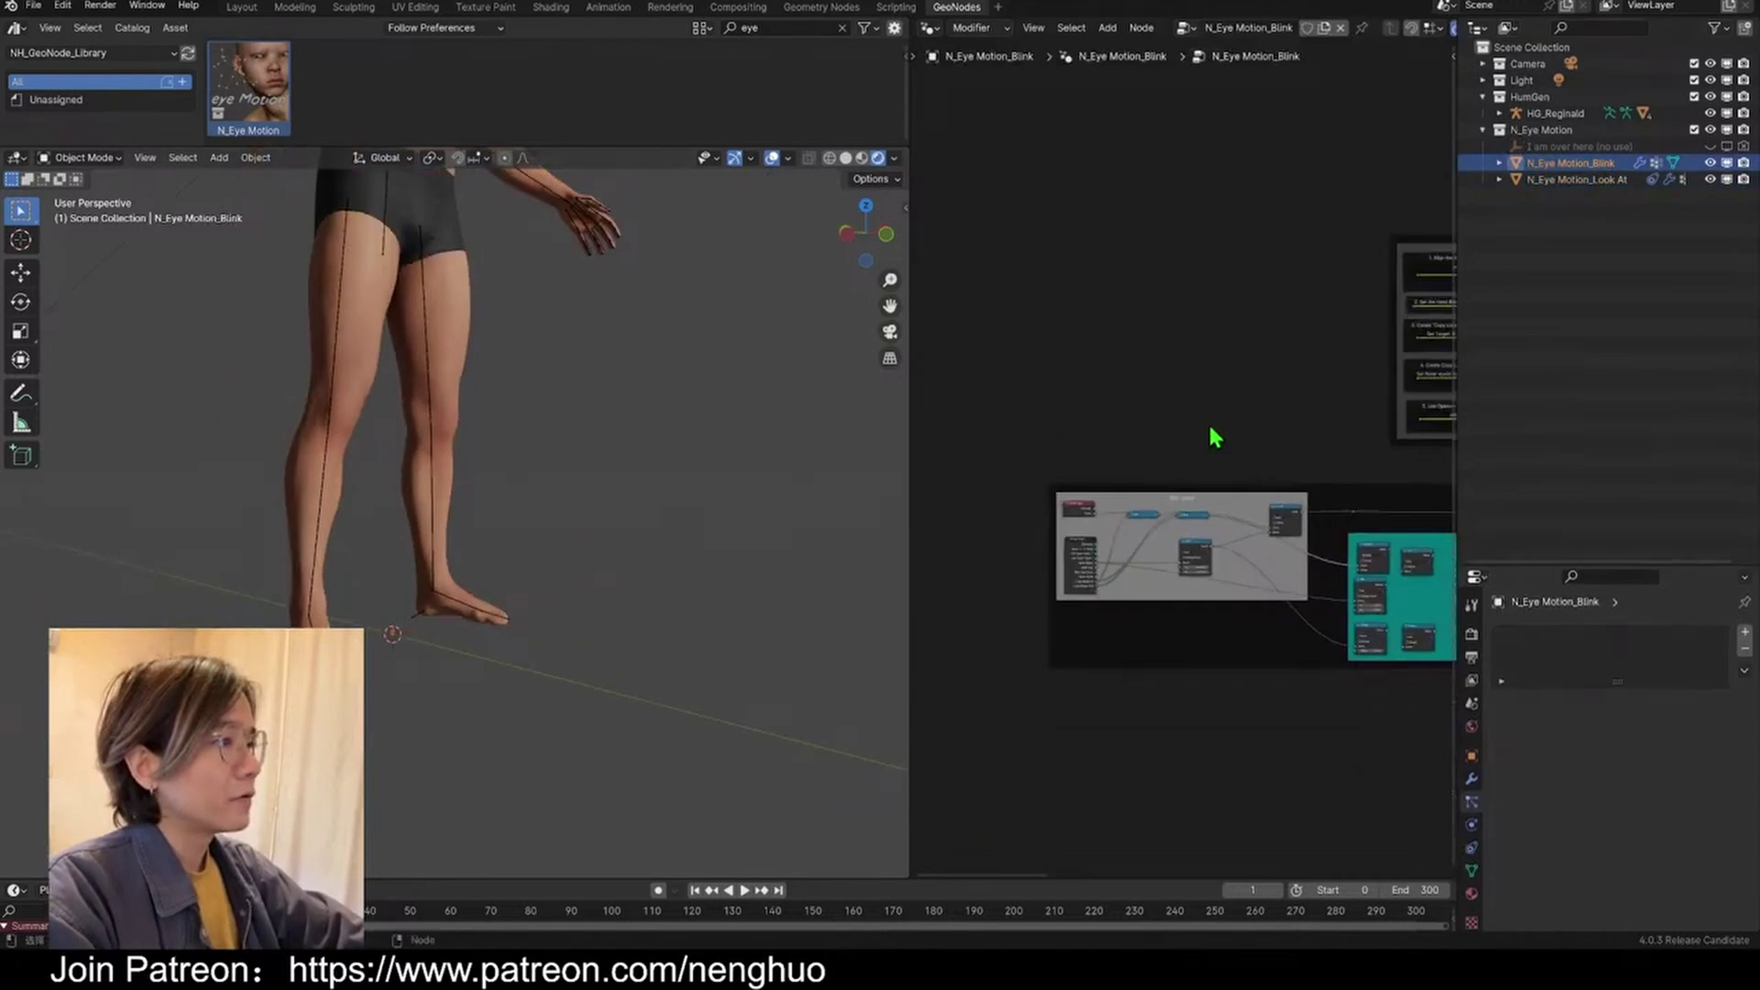
scroll(1395, 377, up, 8)
scroll(1272, 419, down, 3)
middle_drag(1326, 332, 1124, 578)
scroll(1123, 567, down, 1)
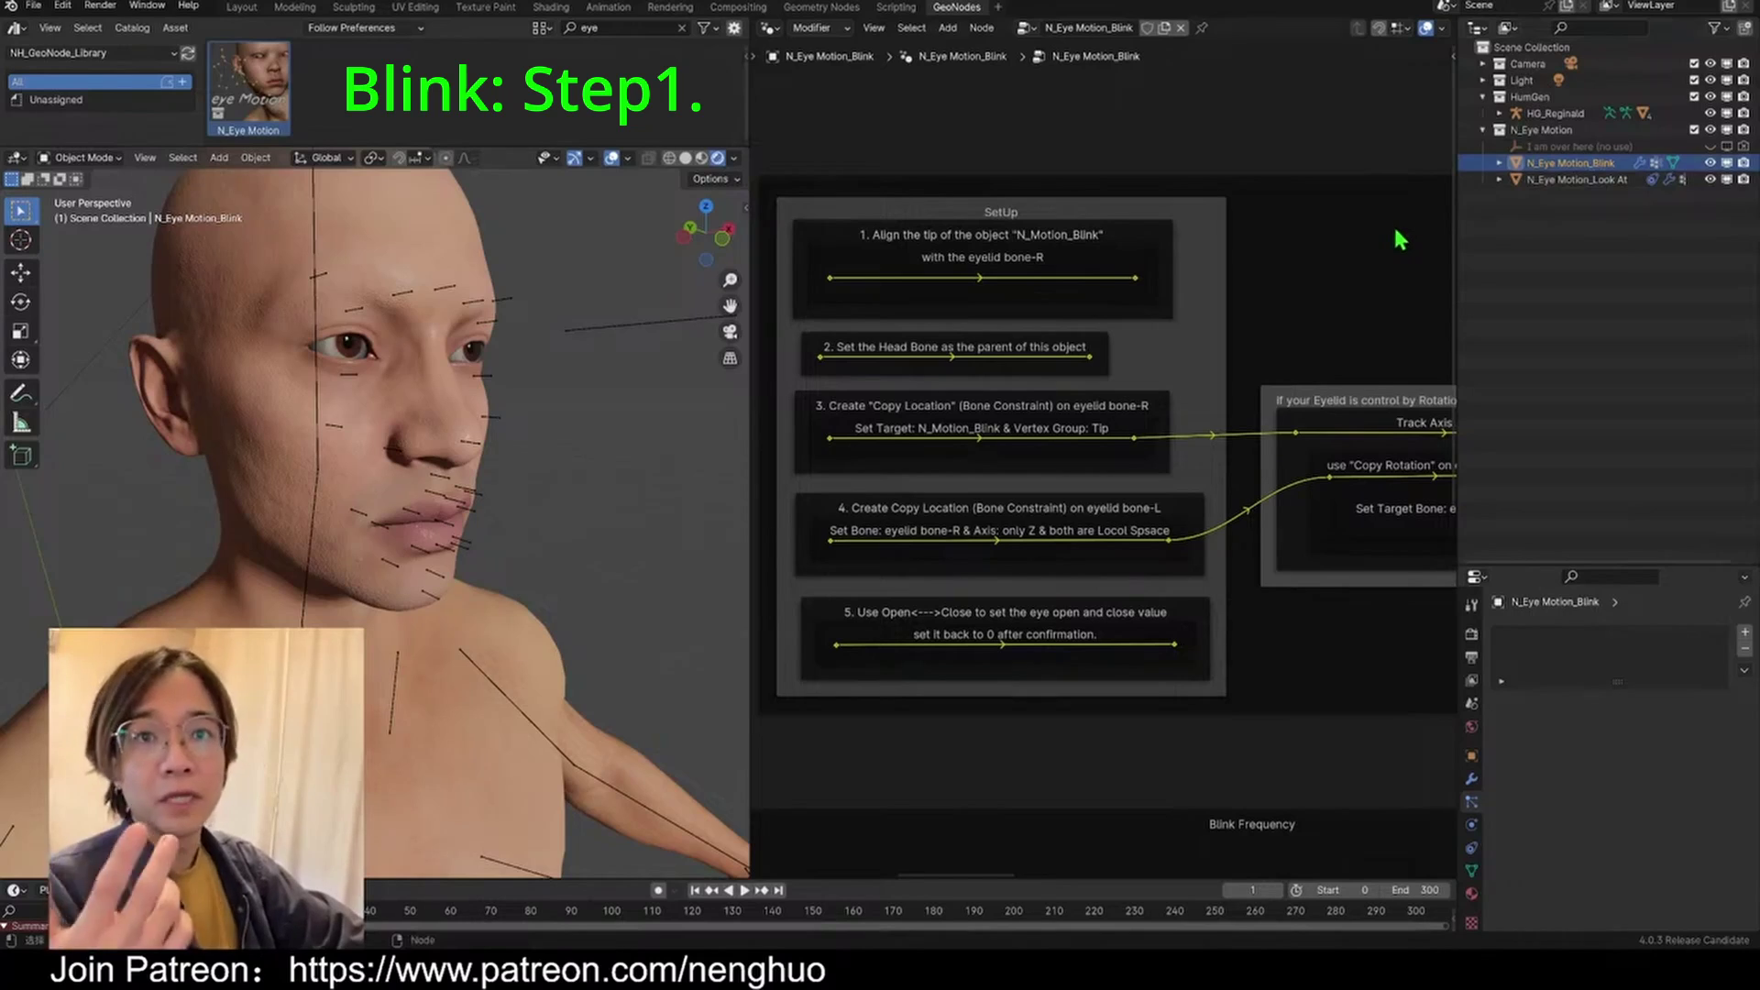
scroll(1289, 504, up, 2)
middle_drag(1289, 503, 1119, 405)
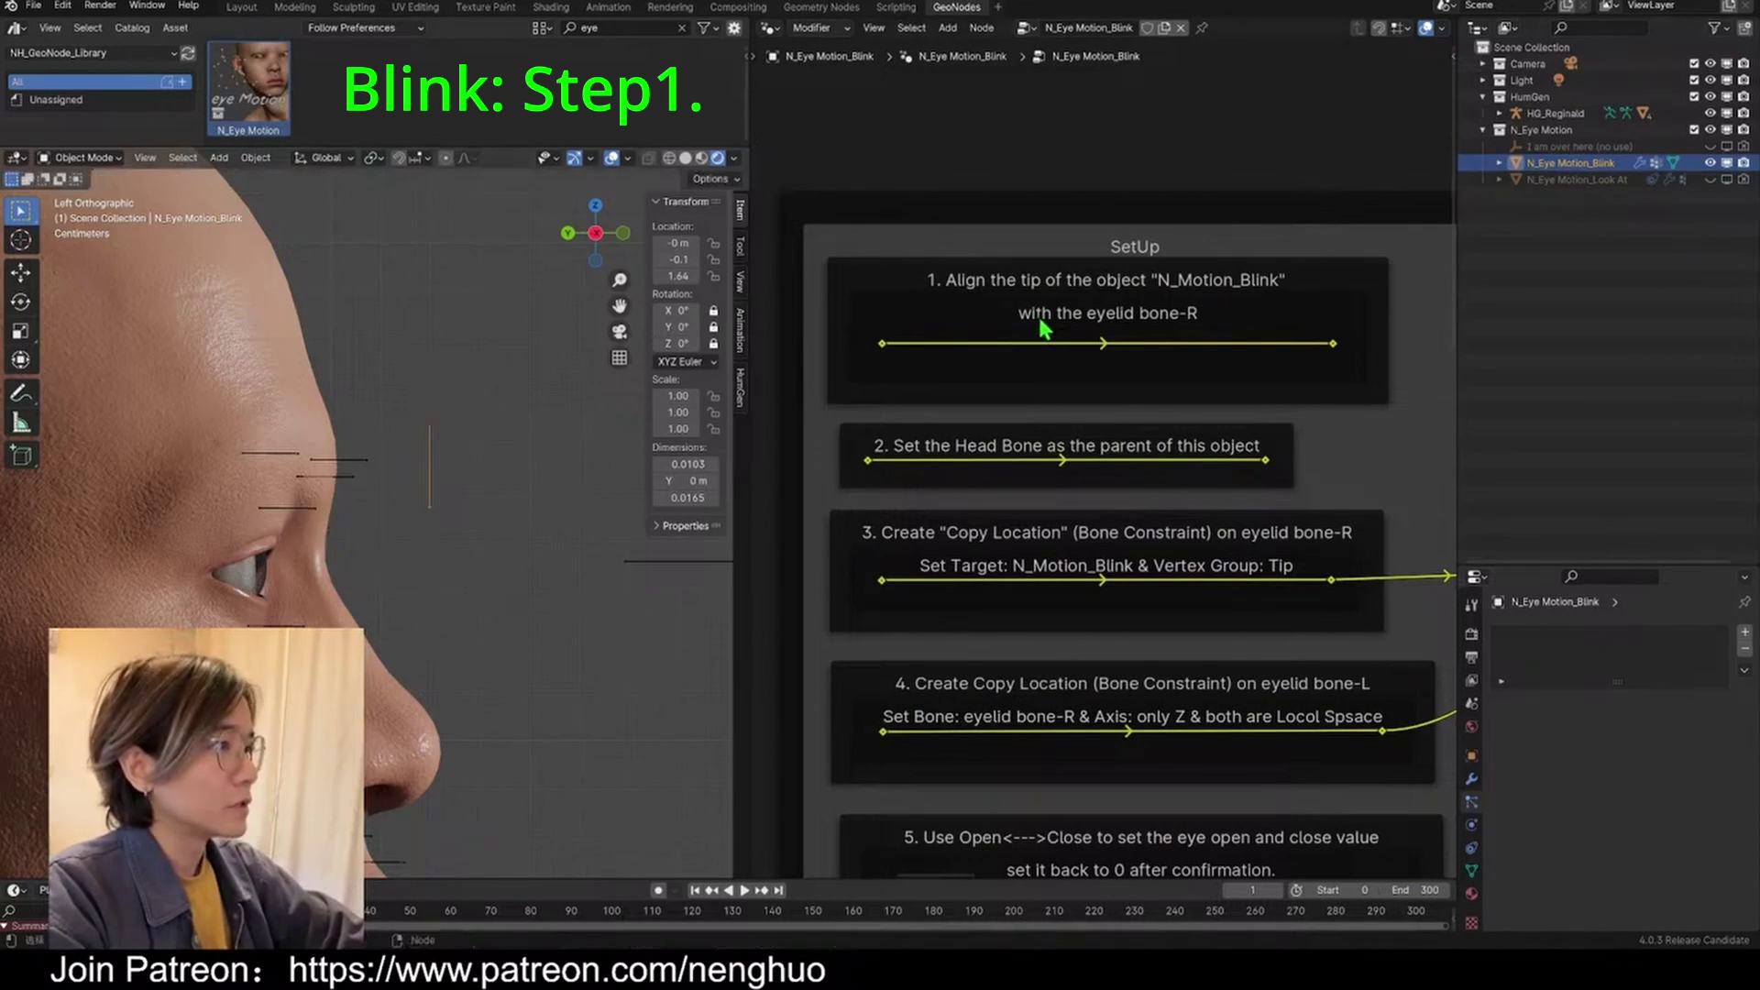
Step: Move N_Eye Motion_Blink slightly farther in front of the face in the side view
key(g)
click(437, 507)
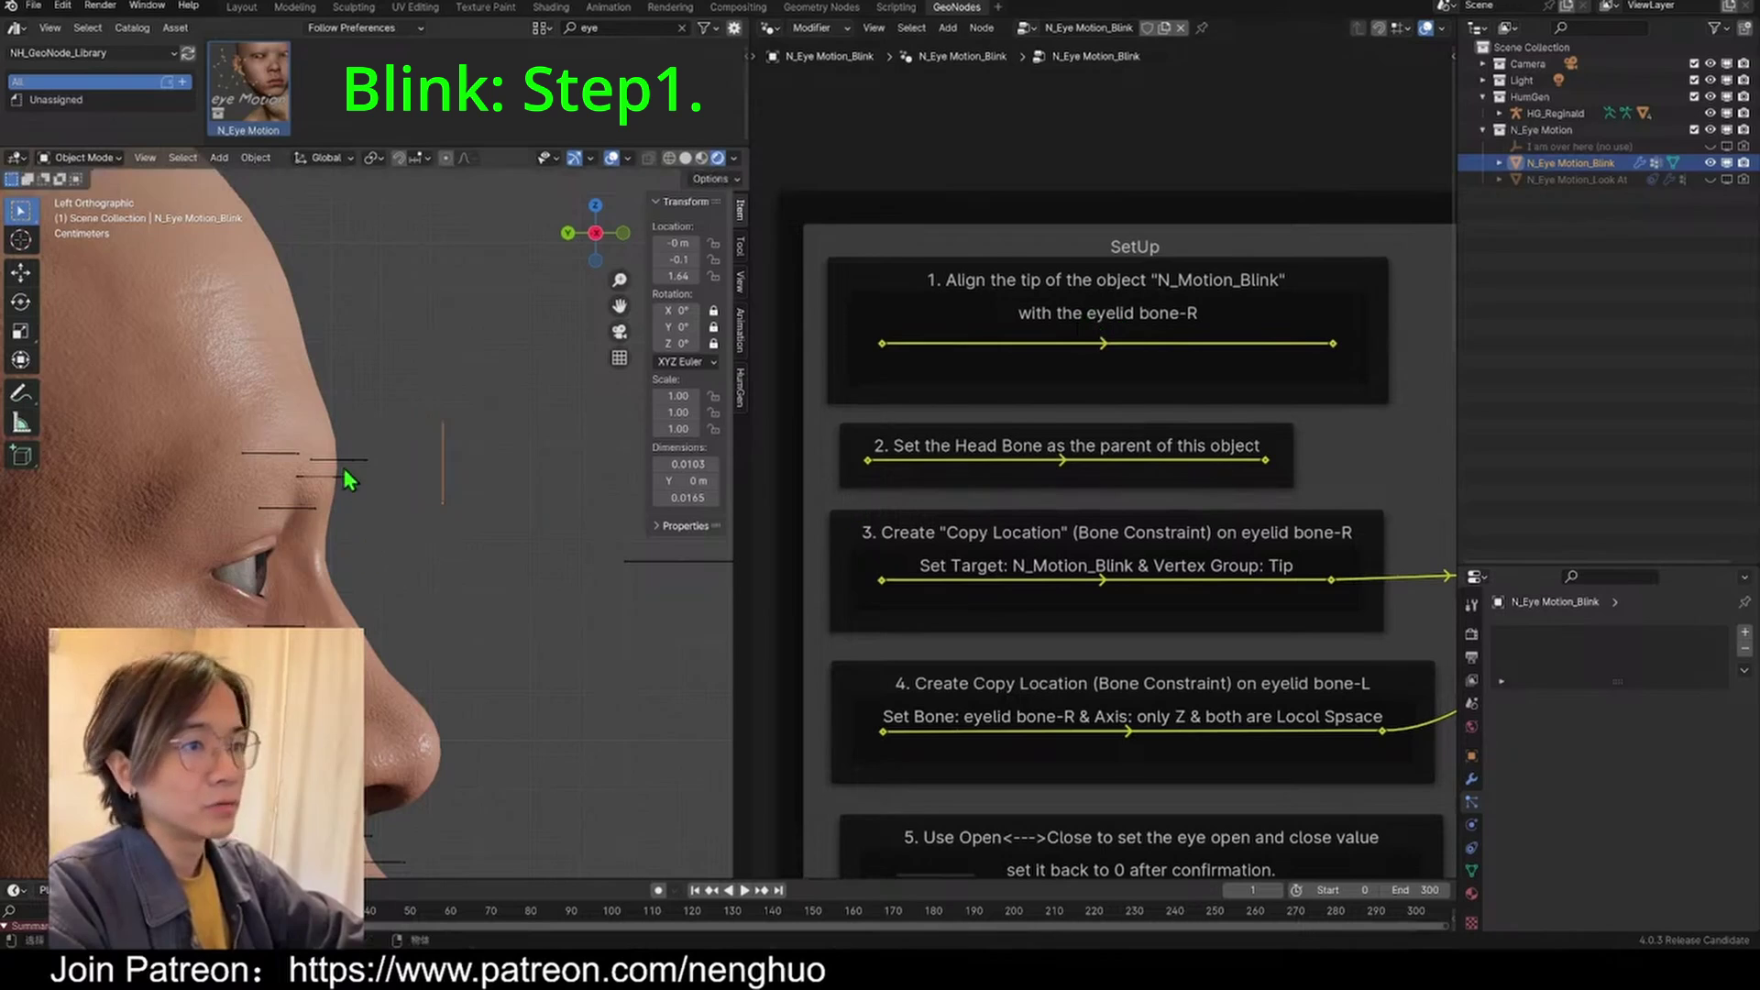
scroll(358, 486, down, 3)
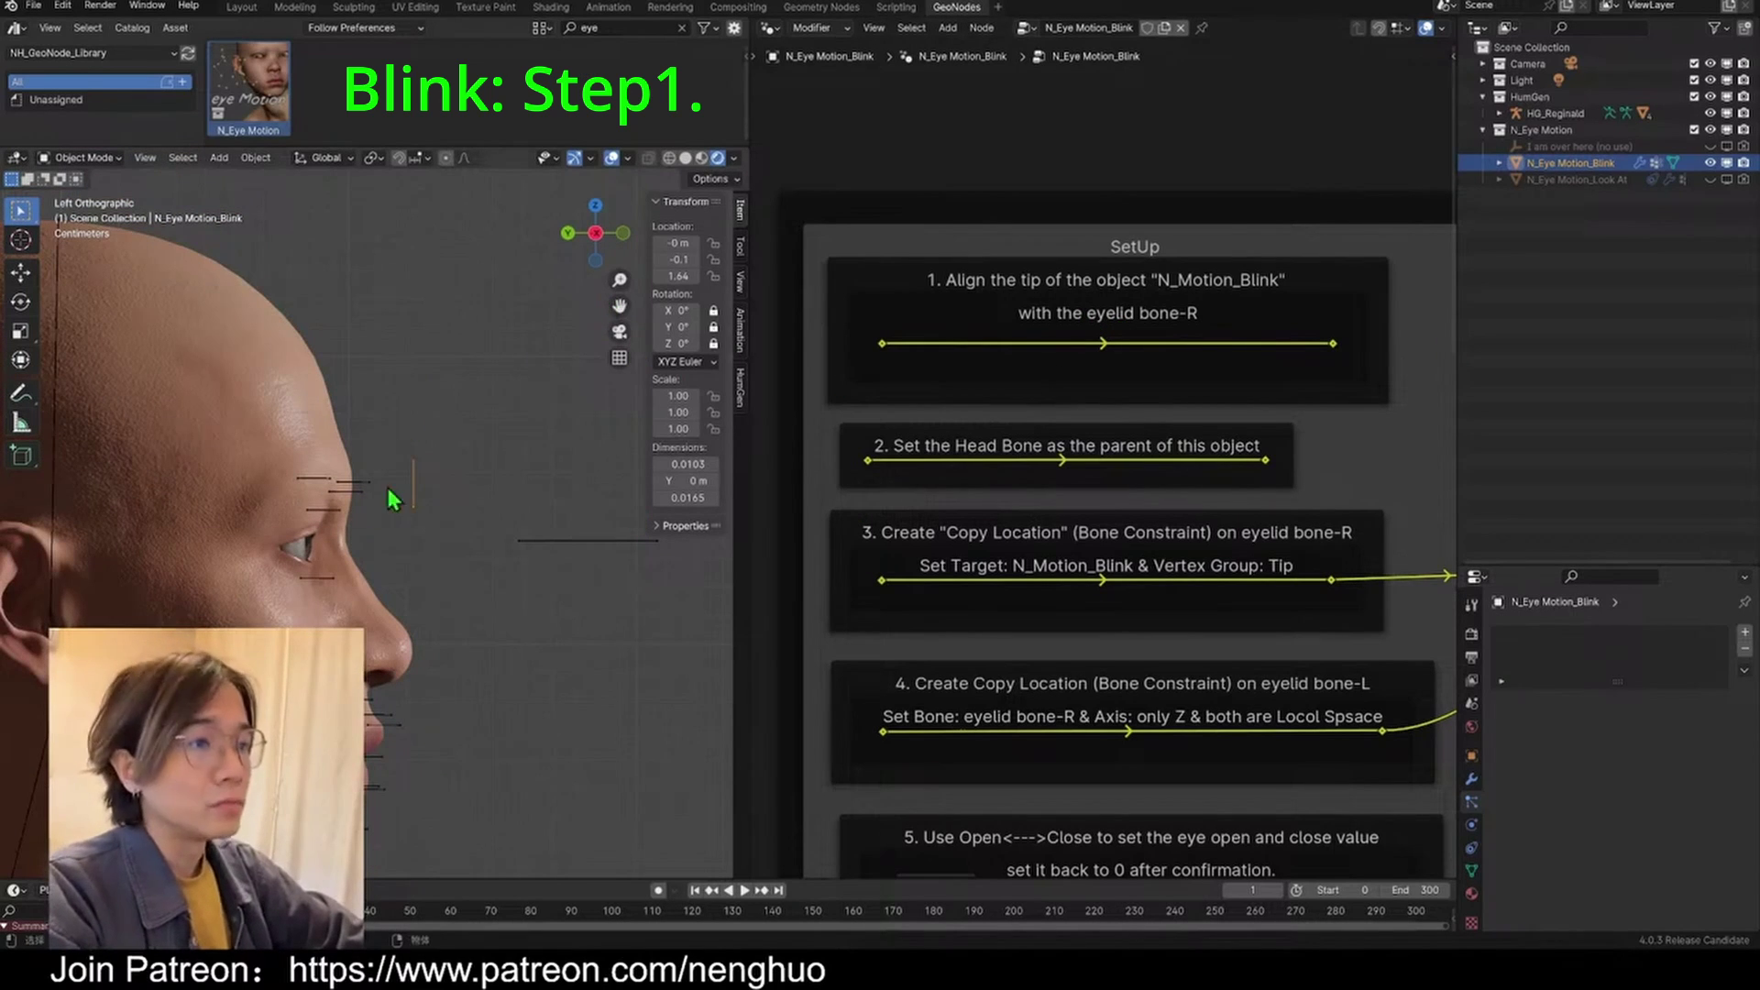
Step: Try lowering the rig's eye_blink_open_R bone by about 18 mm in Pose Mode, and return to Object Mode
click(353, 498)
click(81, 160)
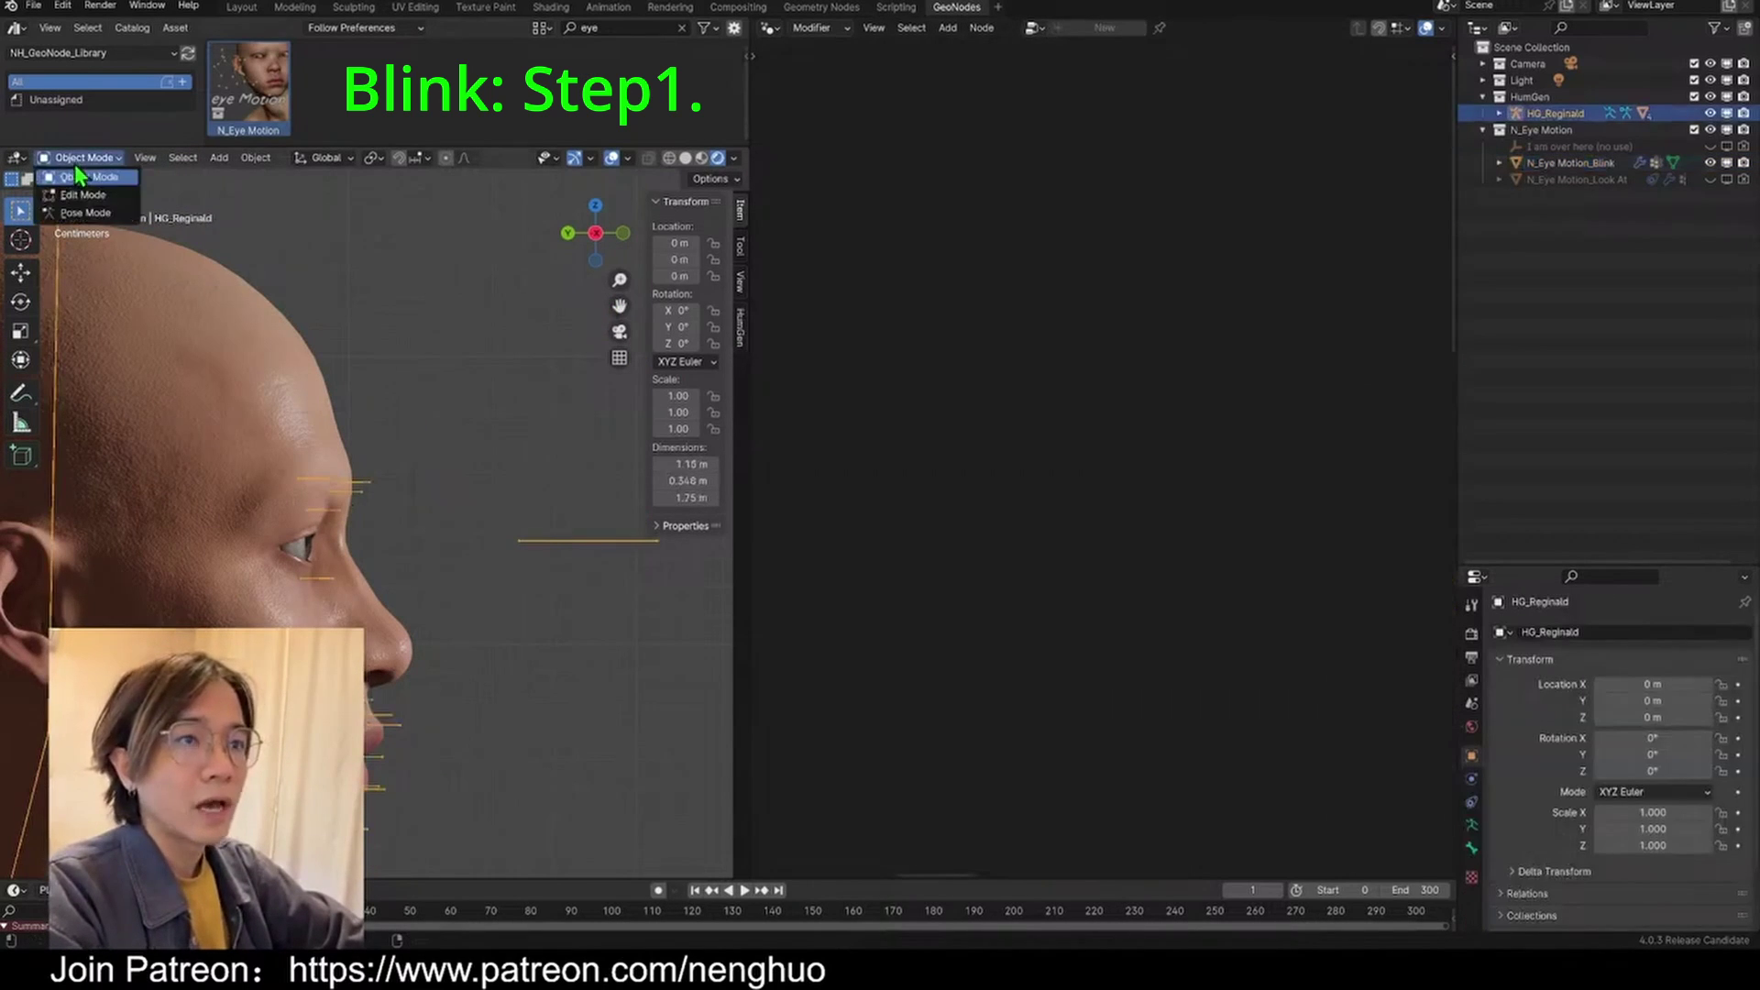
click(85, 212)
scroll(303, 513, up, 5)
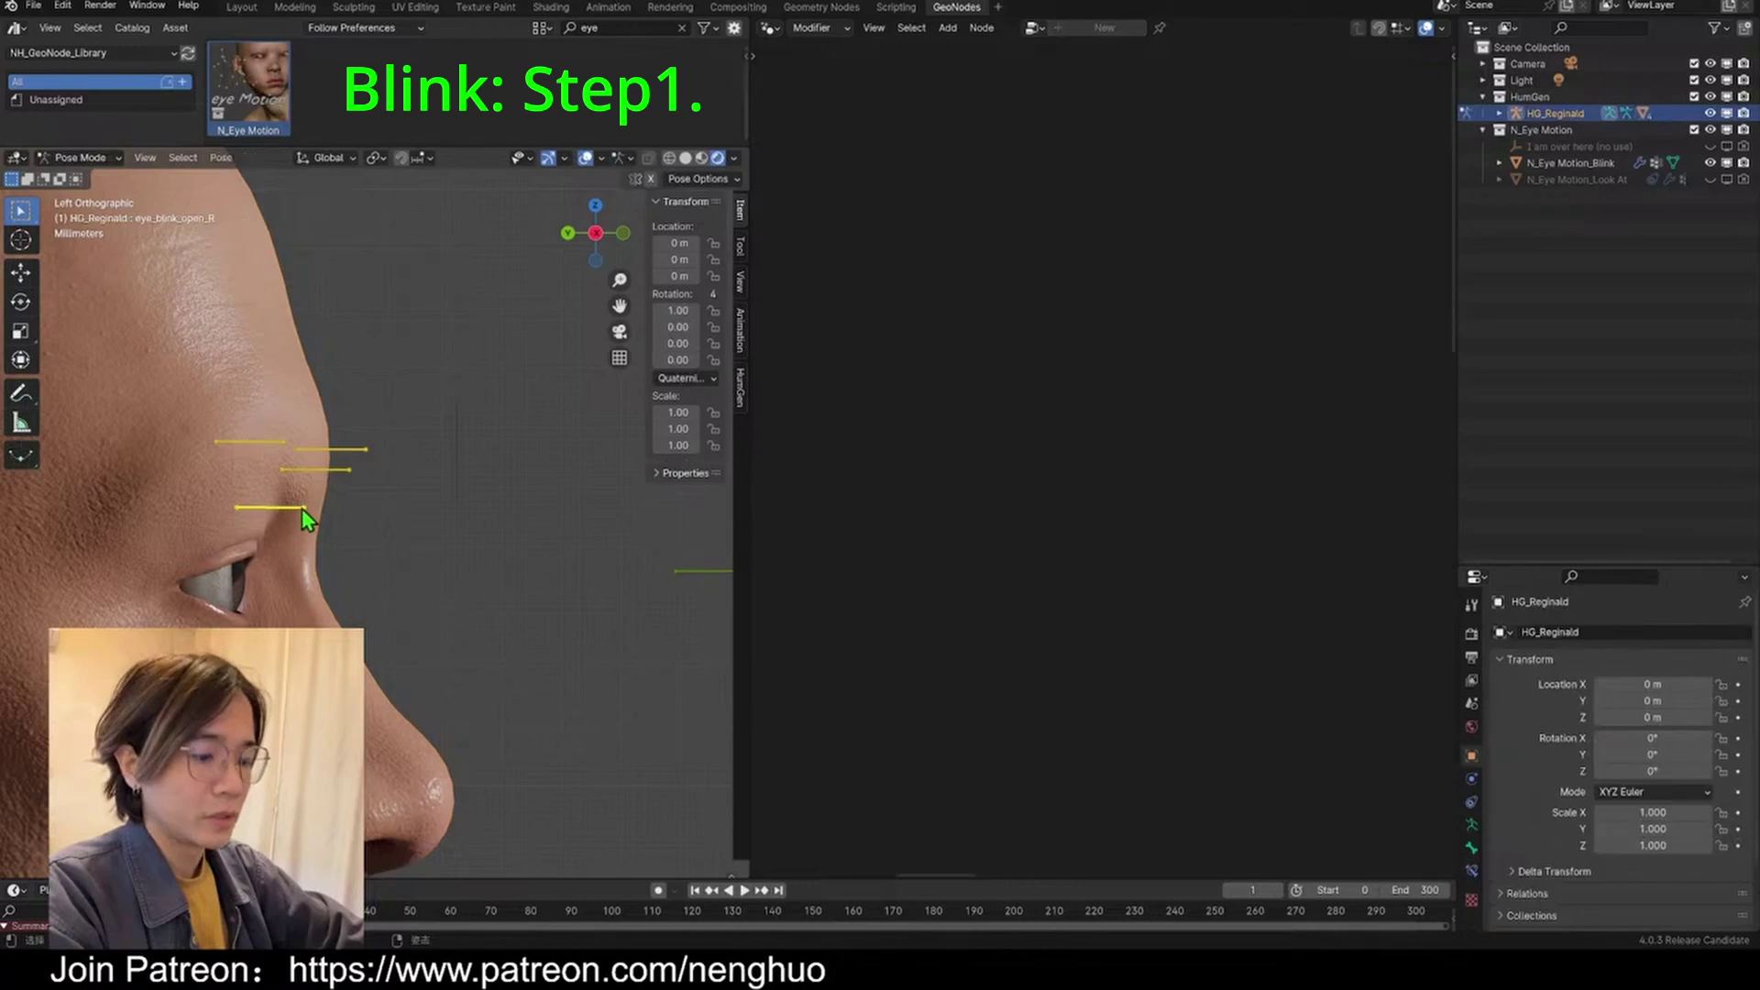
key(g)
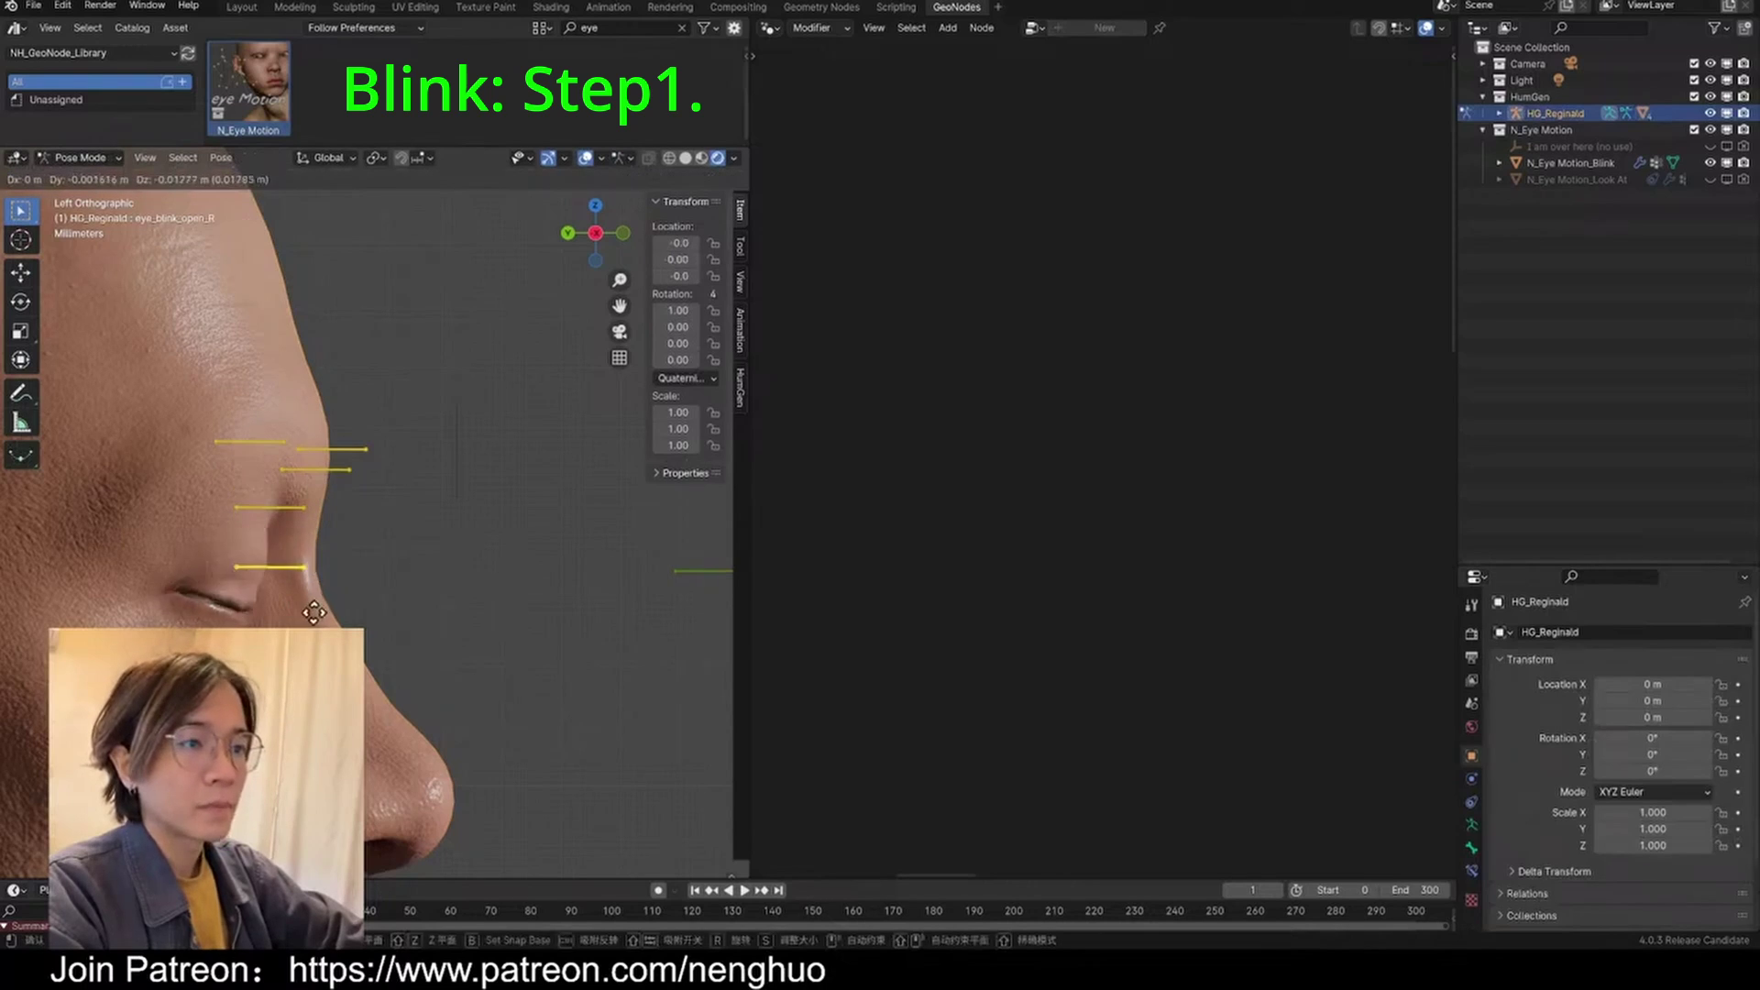
right_click(314, 612)
click(57, 160)
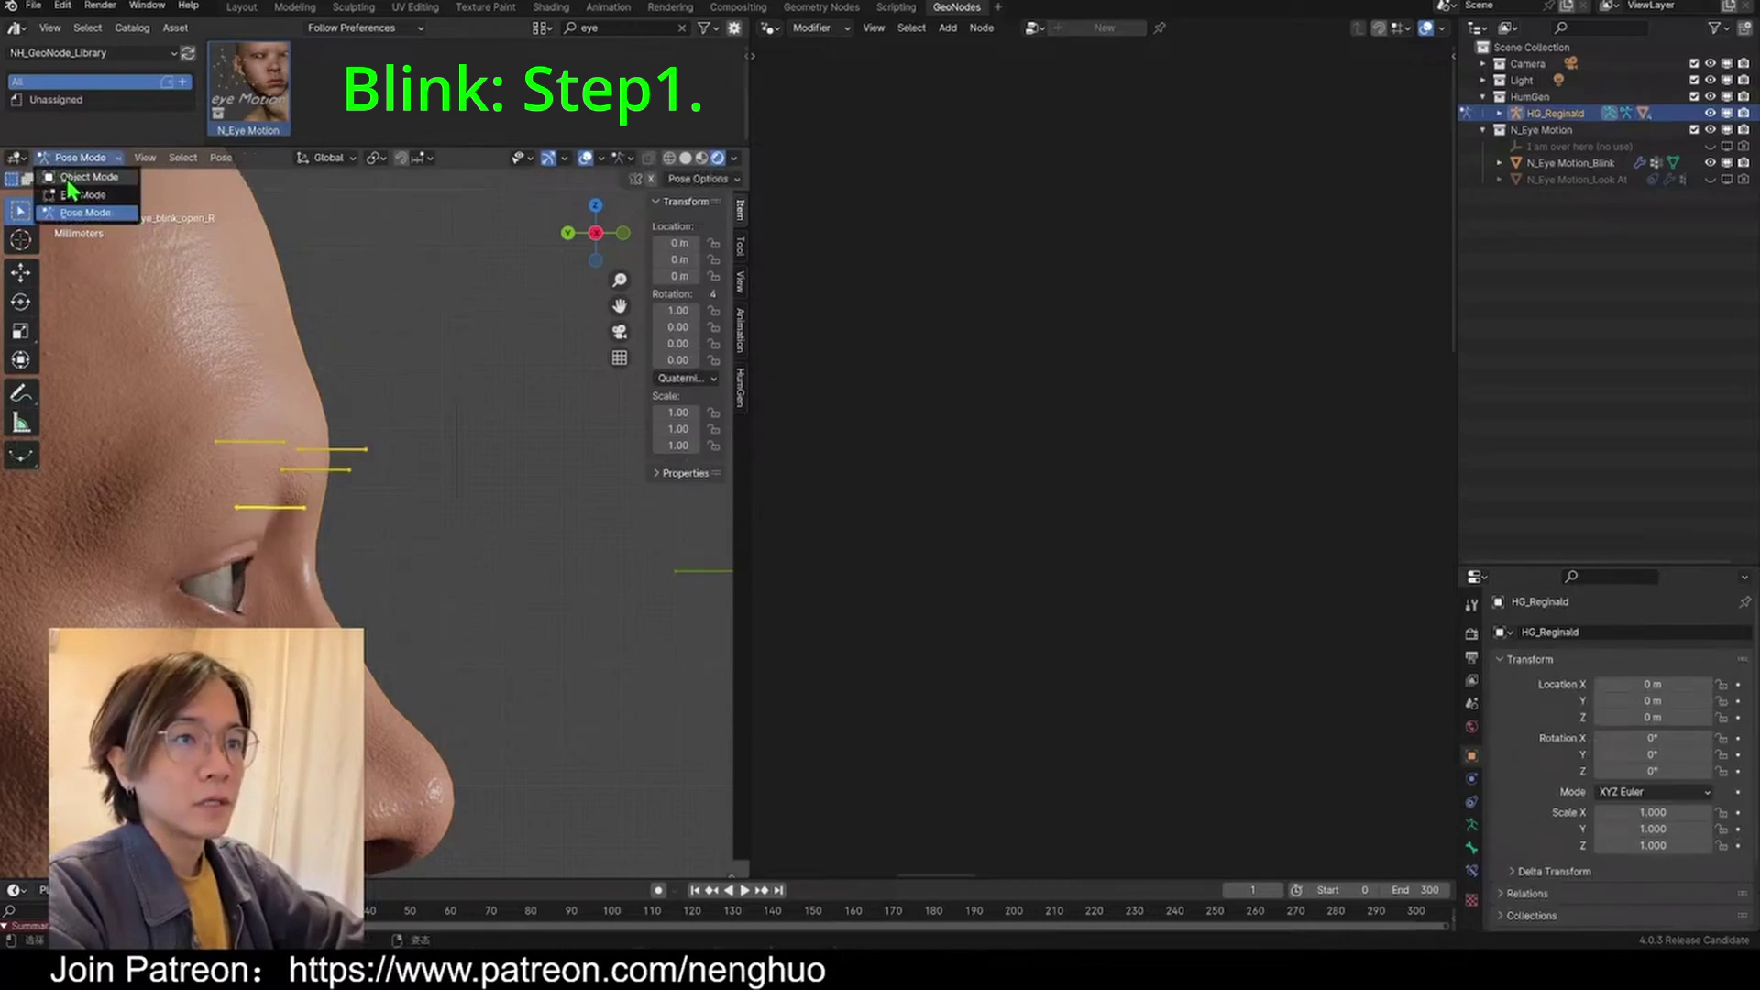
click(68, 178)
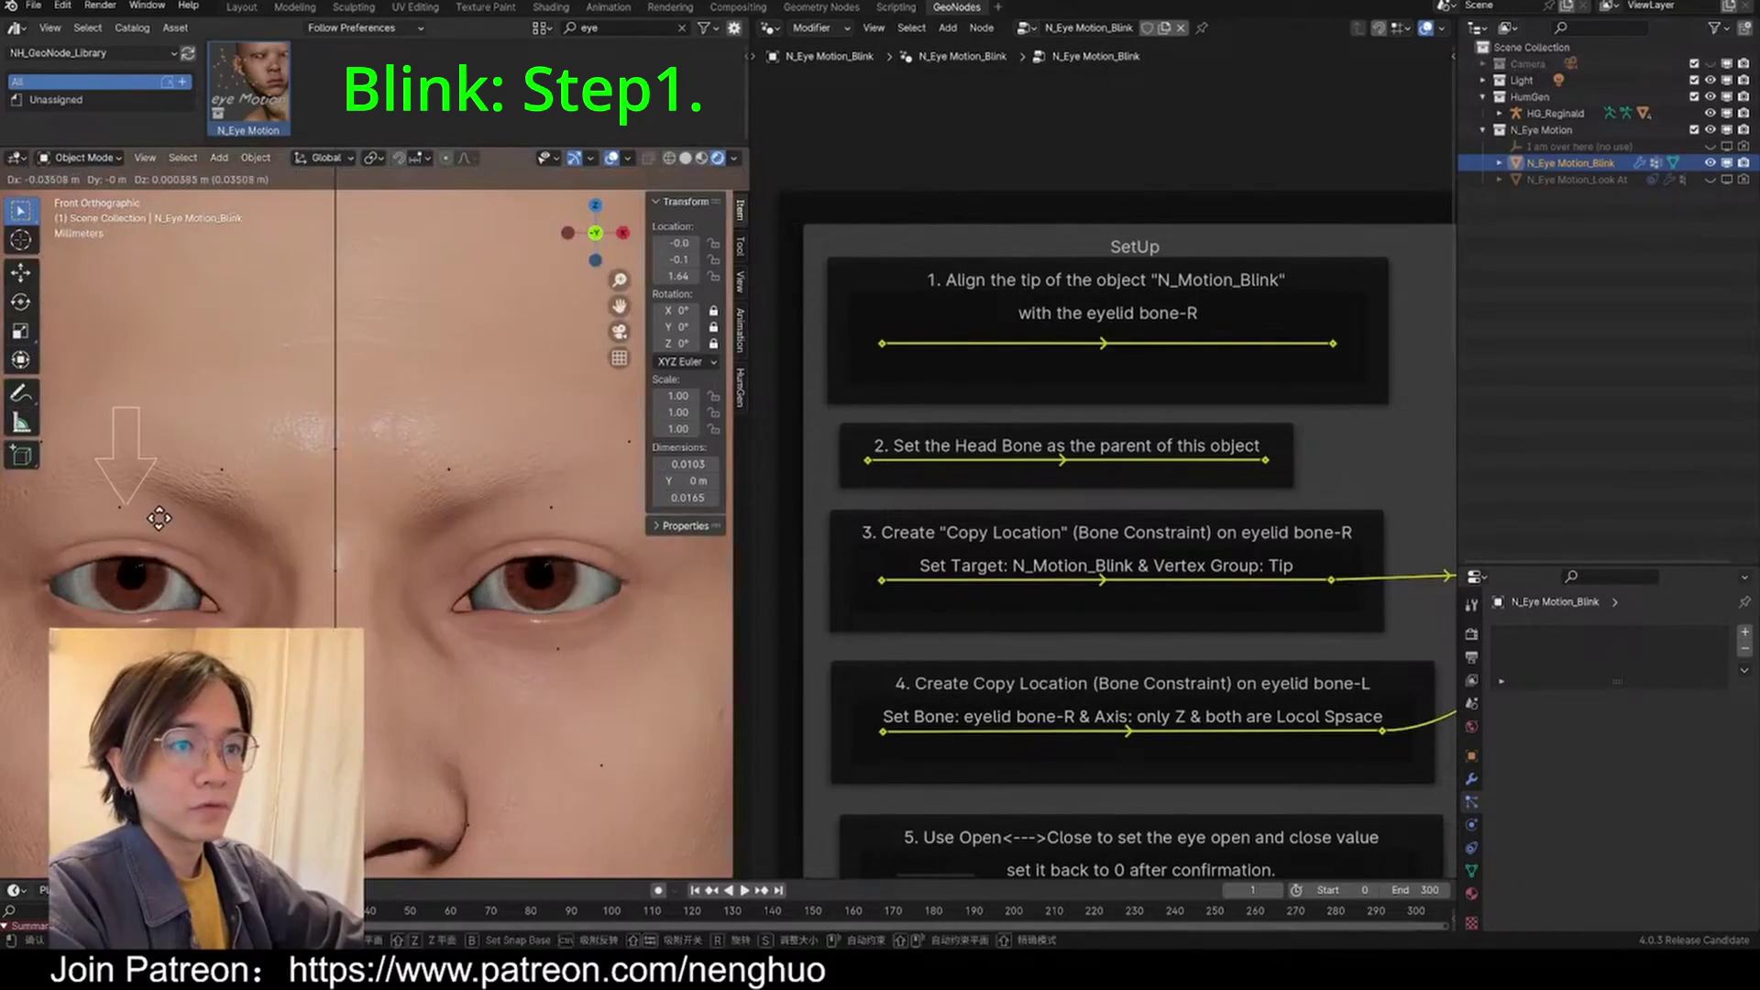
Step: Align the tip of N_Eye Motion_Blink with the right eyelid bone, shifting it about -0.035 m in X
click(153, 518)
alt+middle_drag(153, 518, 202, 504)
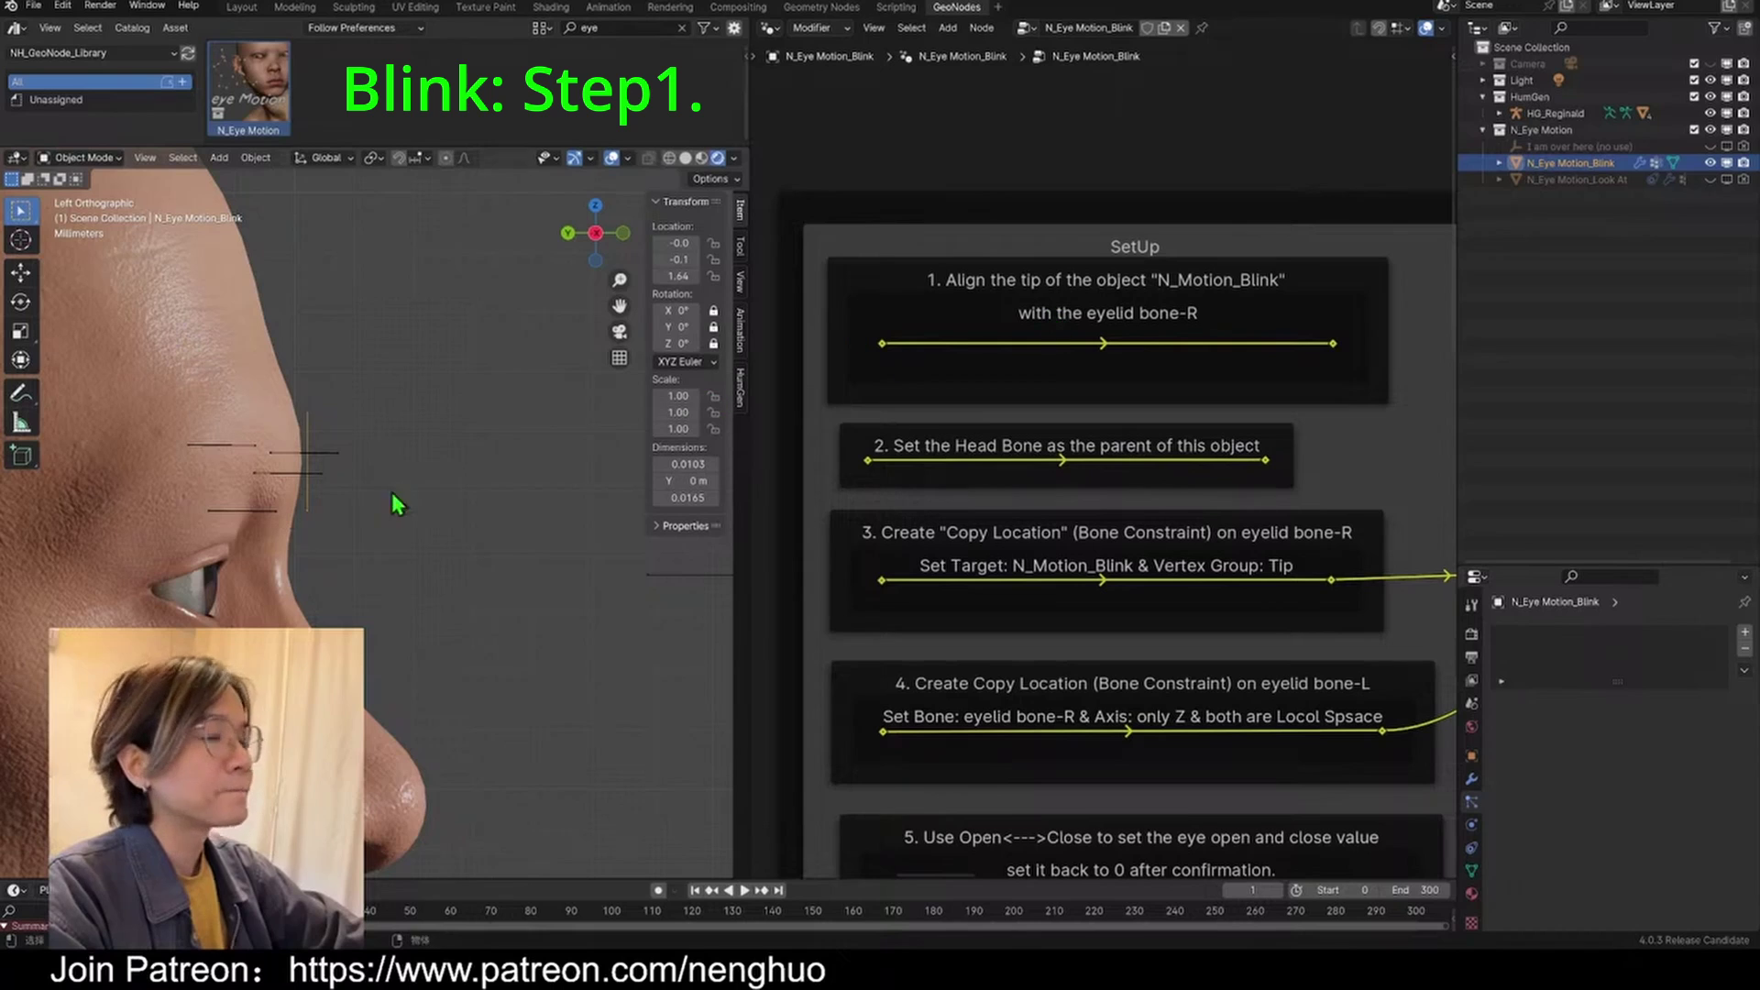
scroll(606, 367, down, 4)
Step: Check setup note 2, add the HG_Reginald rig to the N_Eye Motion_Blink selection, and switch the rig to Pose Mode
scroll(1041, 188, up, 5)
middle_drag(1017, 428, 1042, 283)
shift+scroll(1042, 282, up, 3)
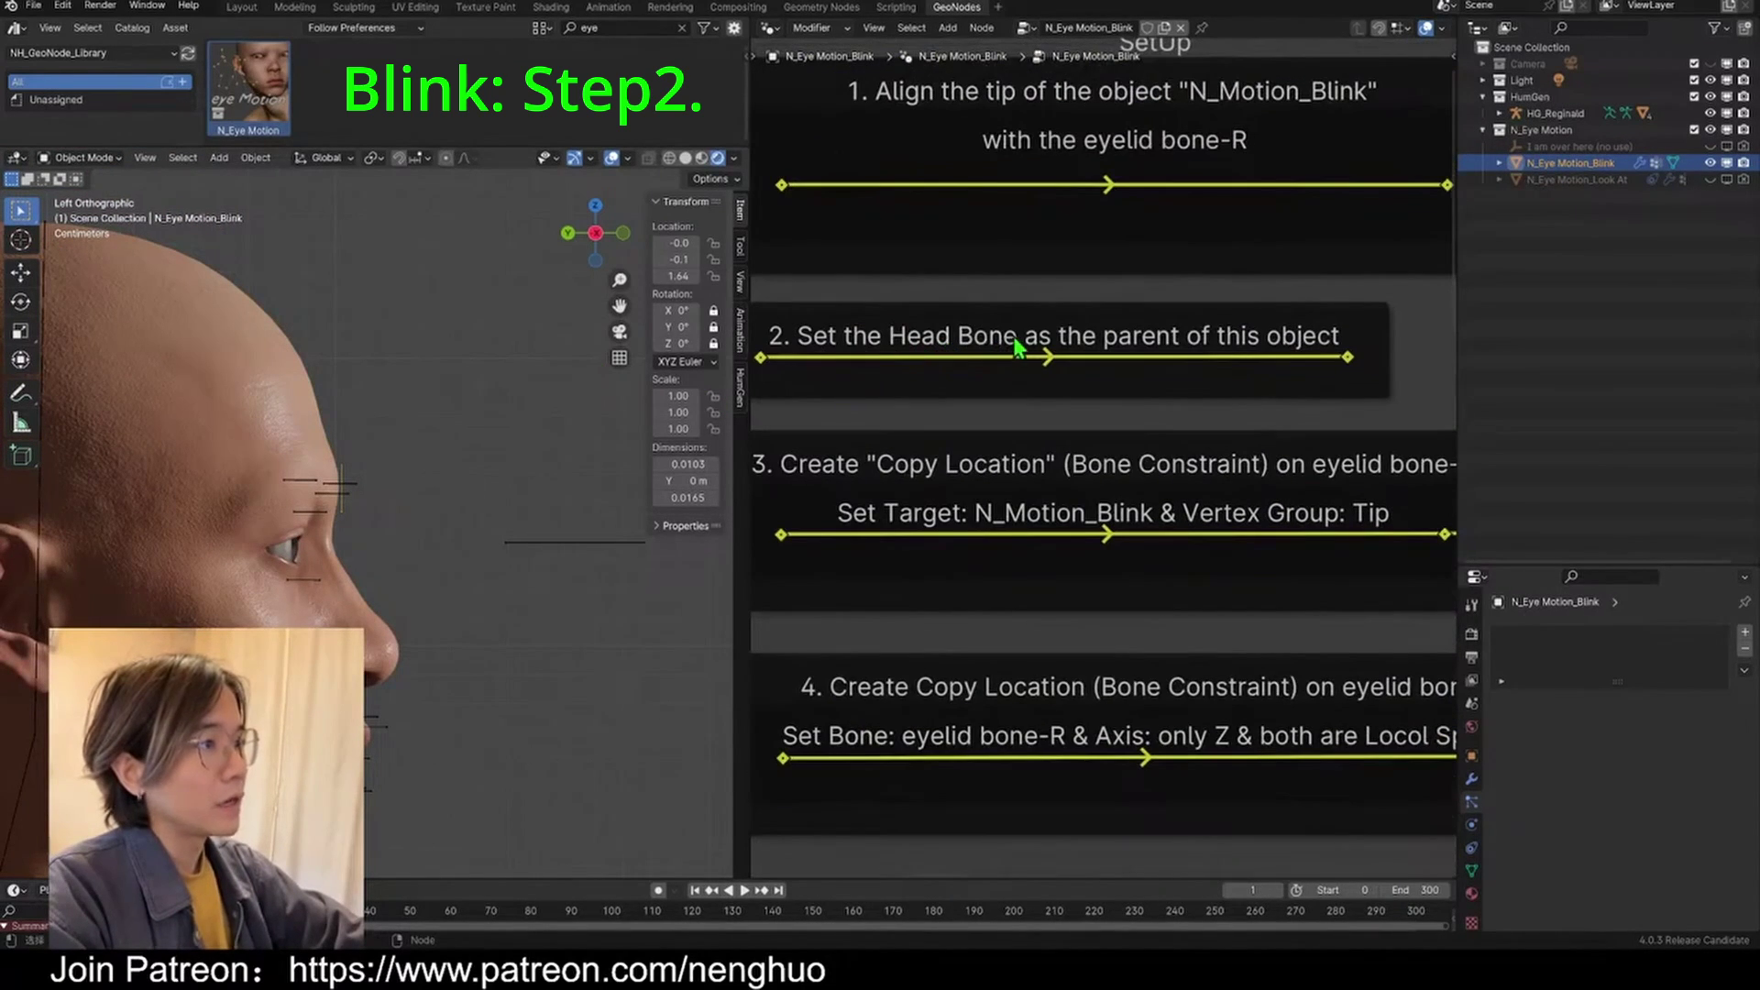
middle_drag(276, 523, 409, 481)
scroll(409, 480, up, 2)
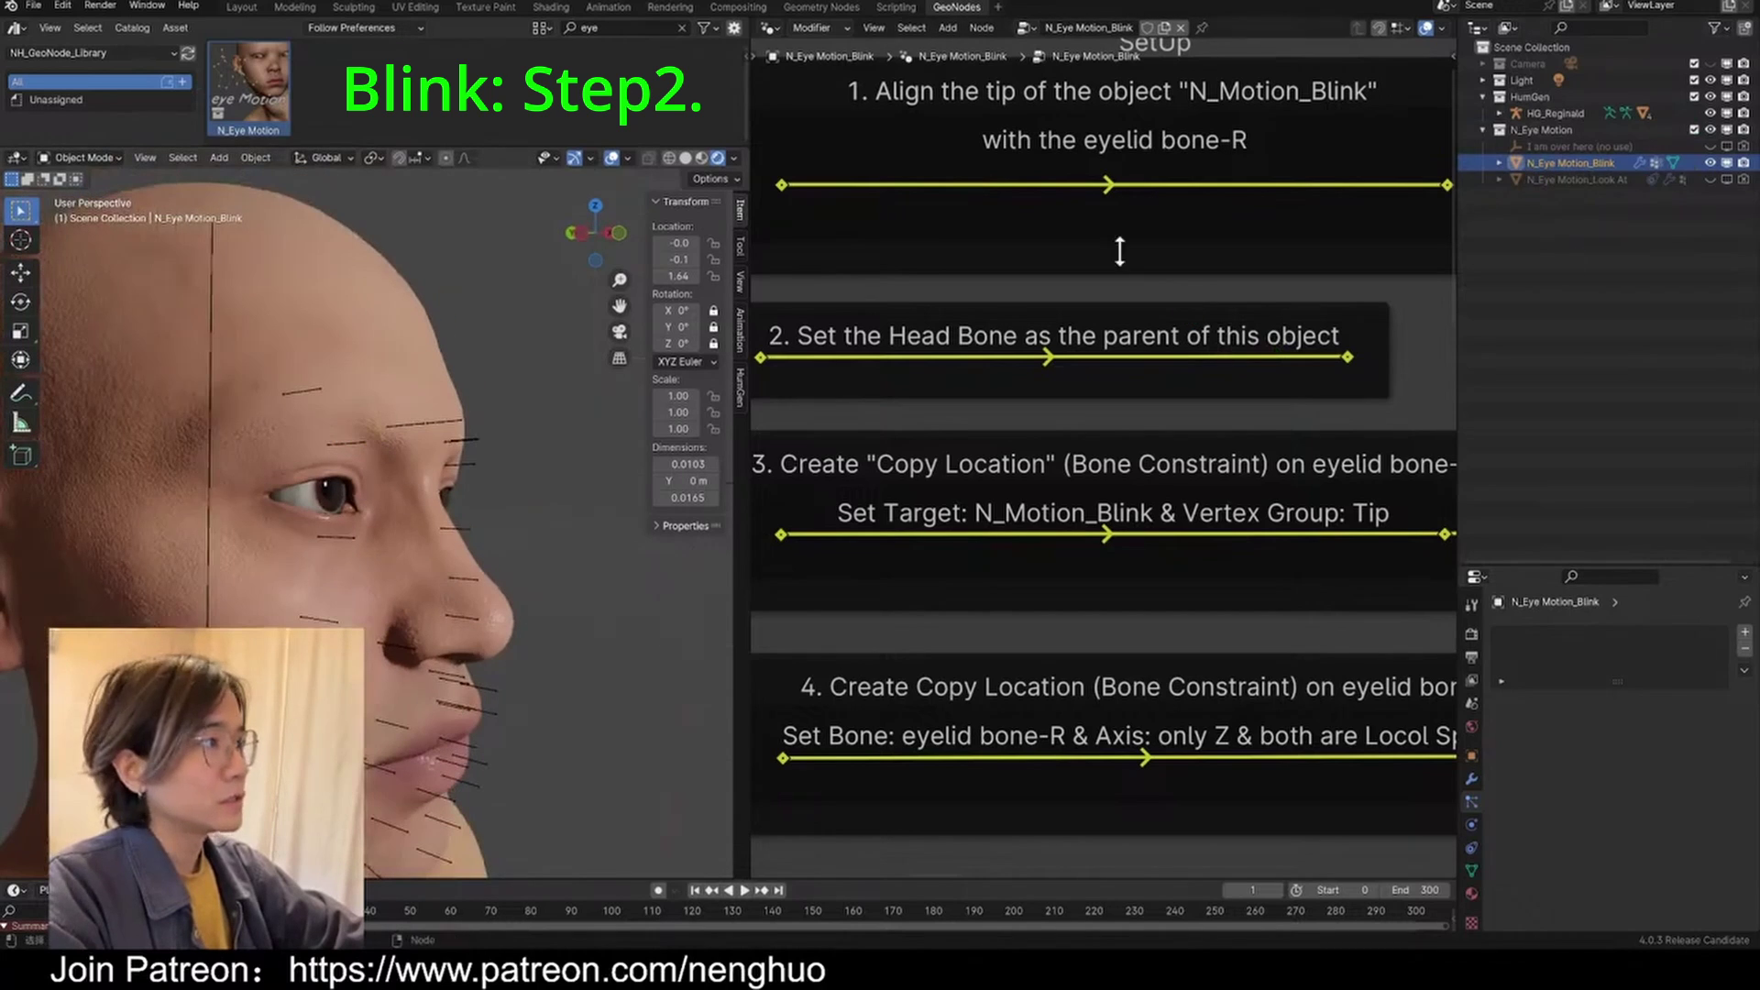
click(356, 445)
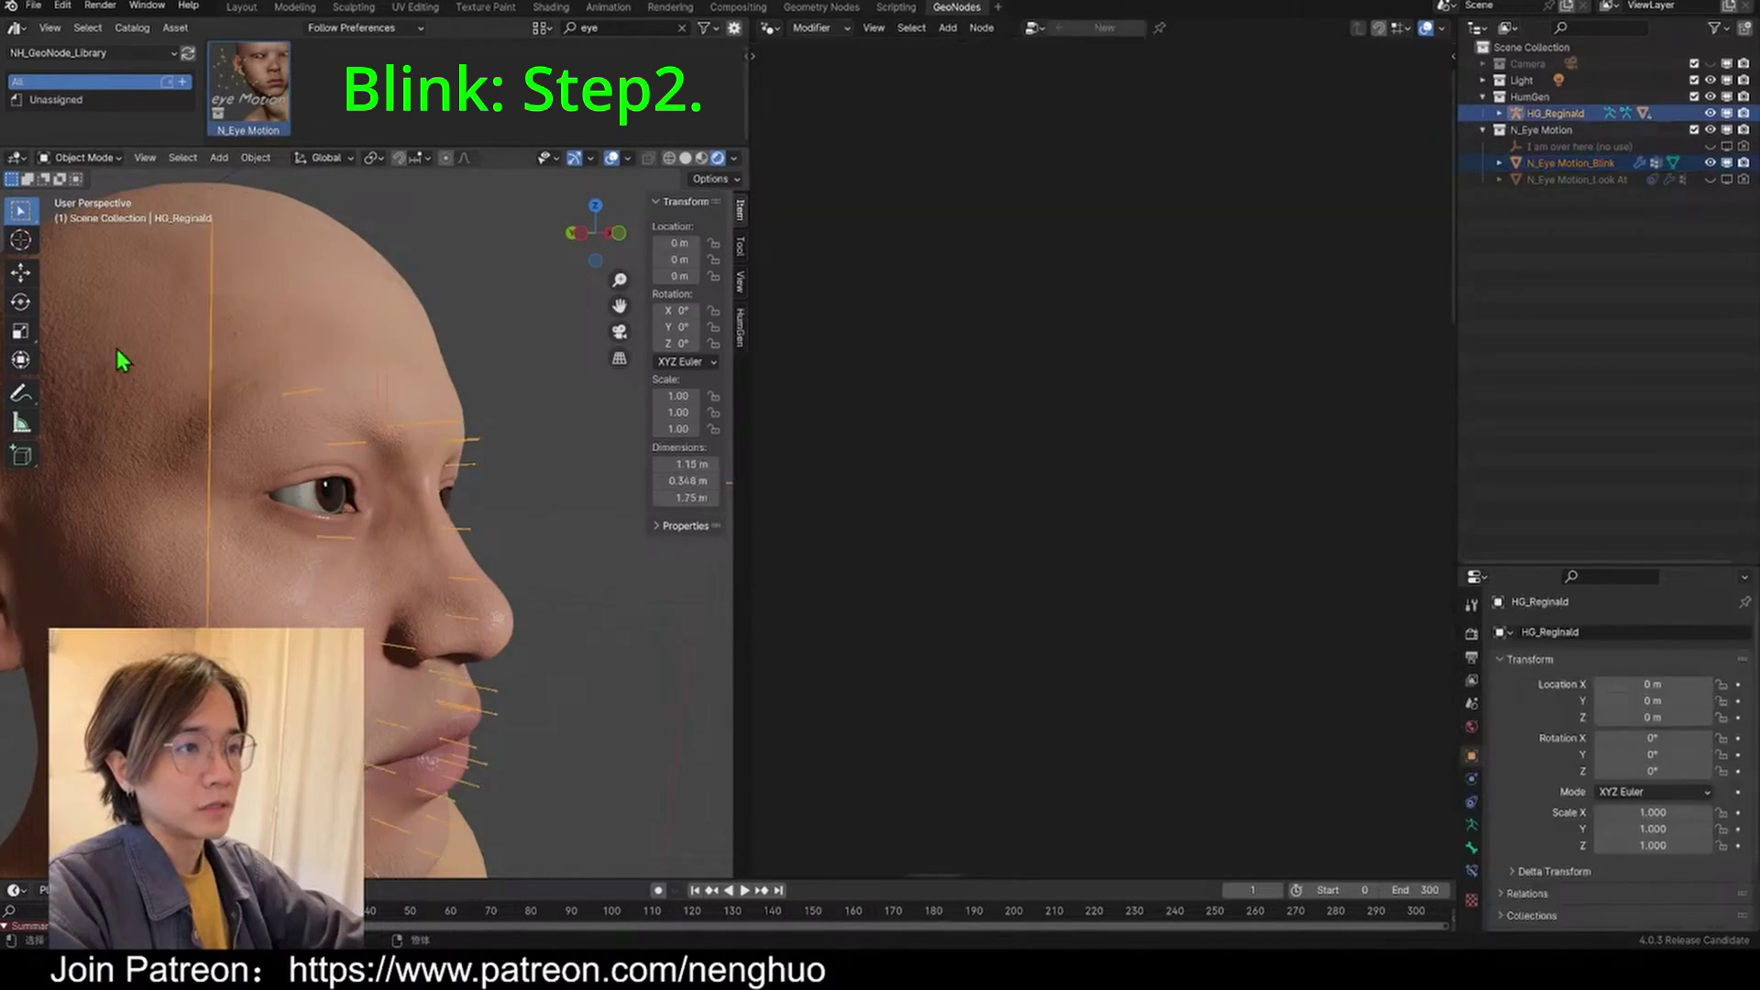
middle_drag(118, 349, 329, 454)
click(88, 160)
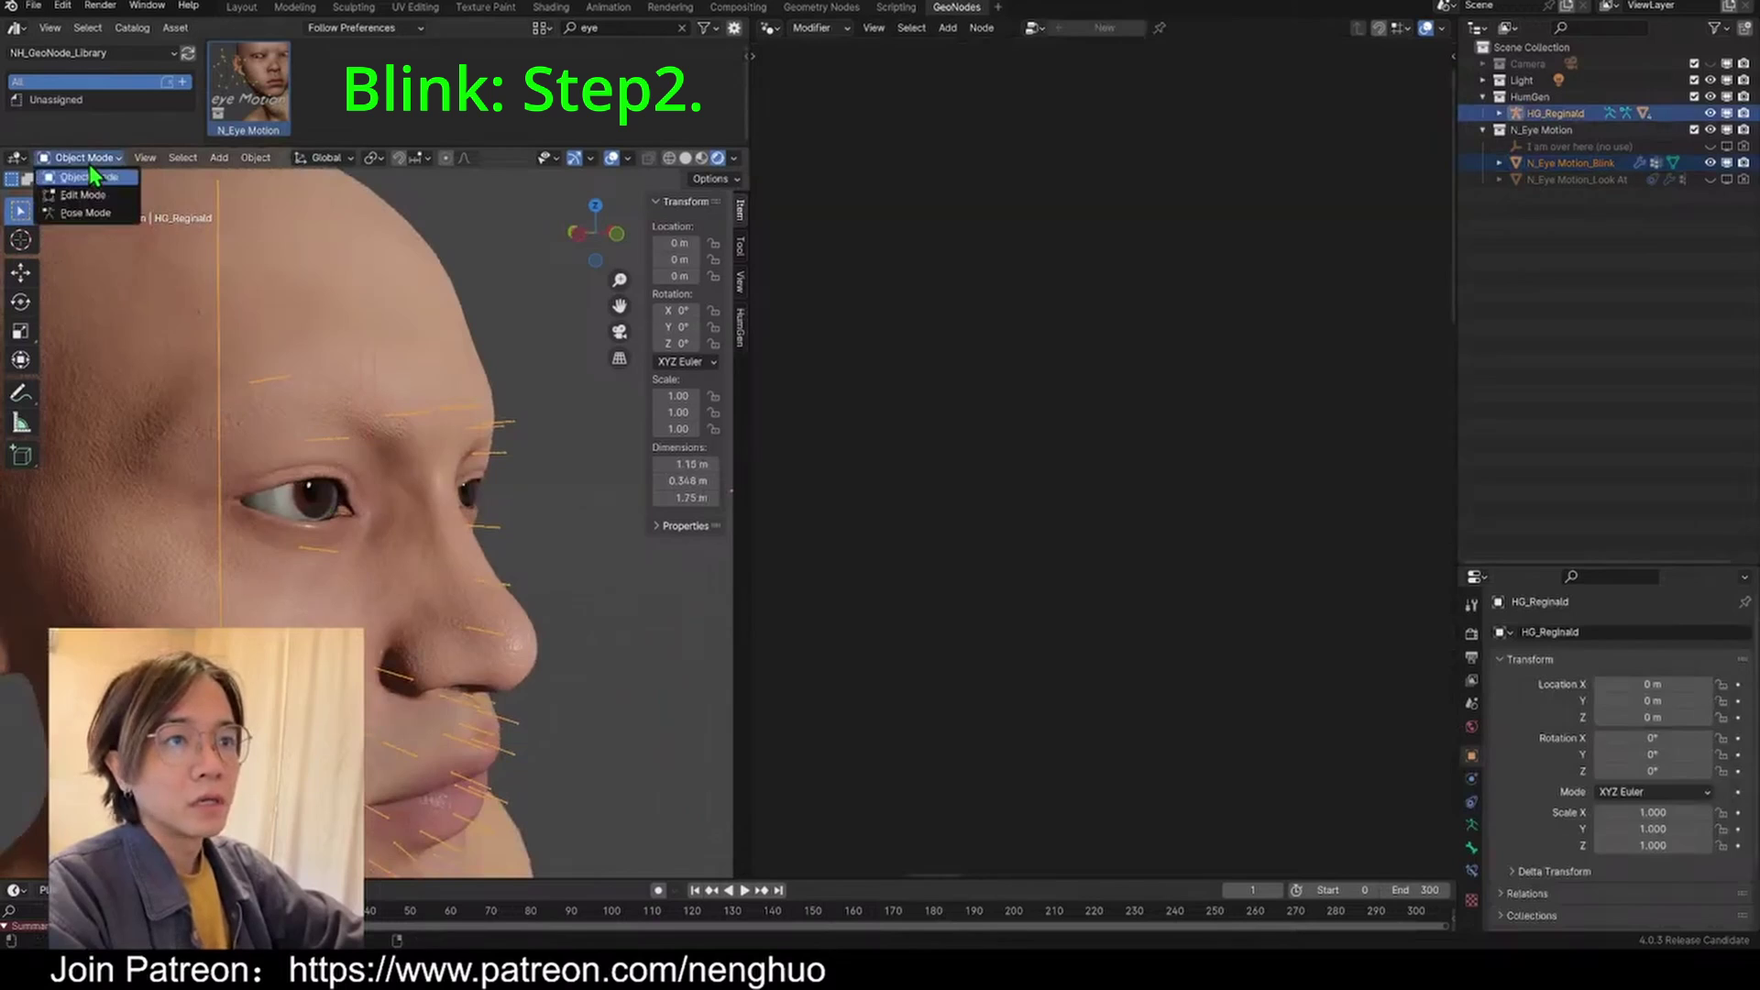
click(98, 214)
middle_drag(383, 409, 35, 351)
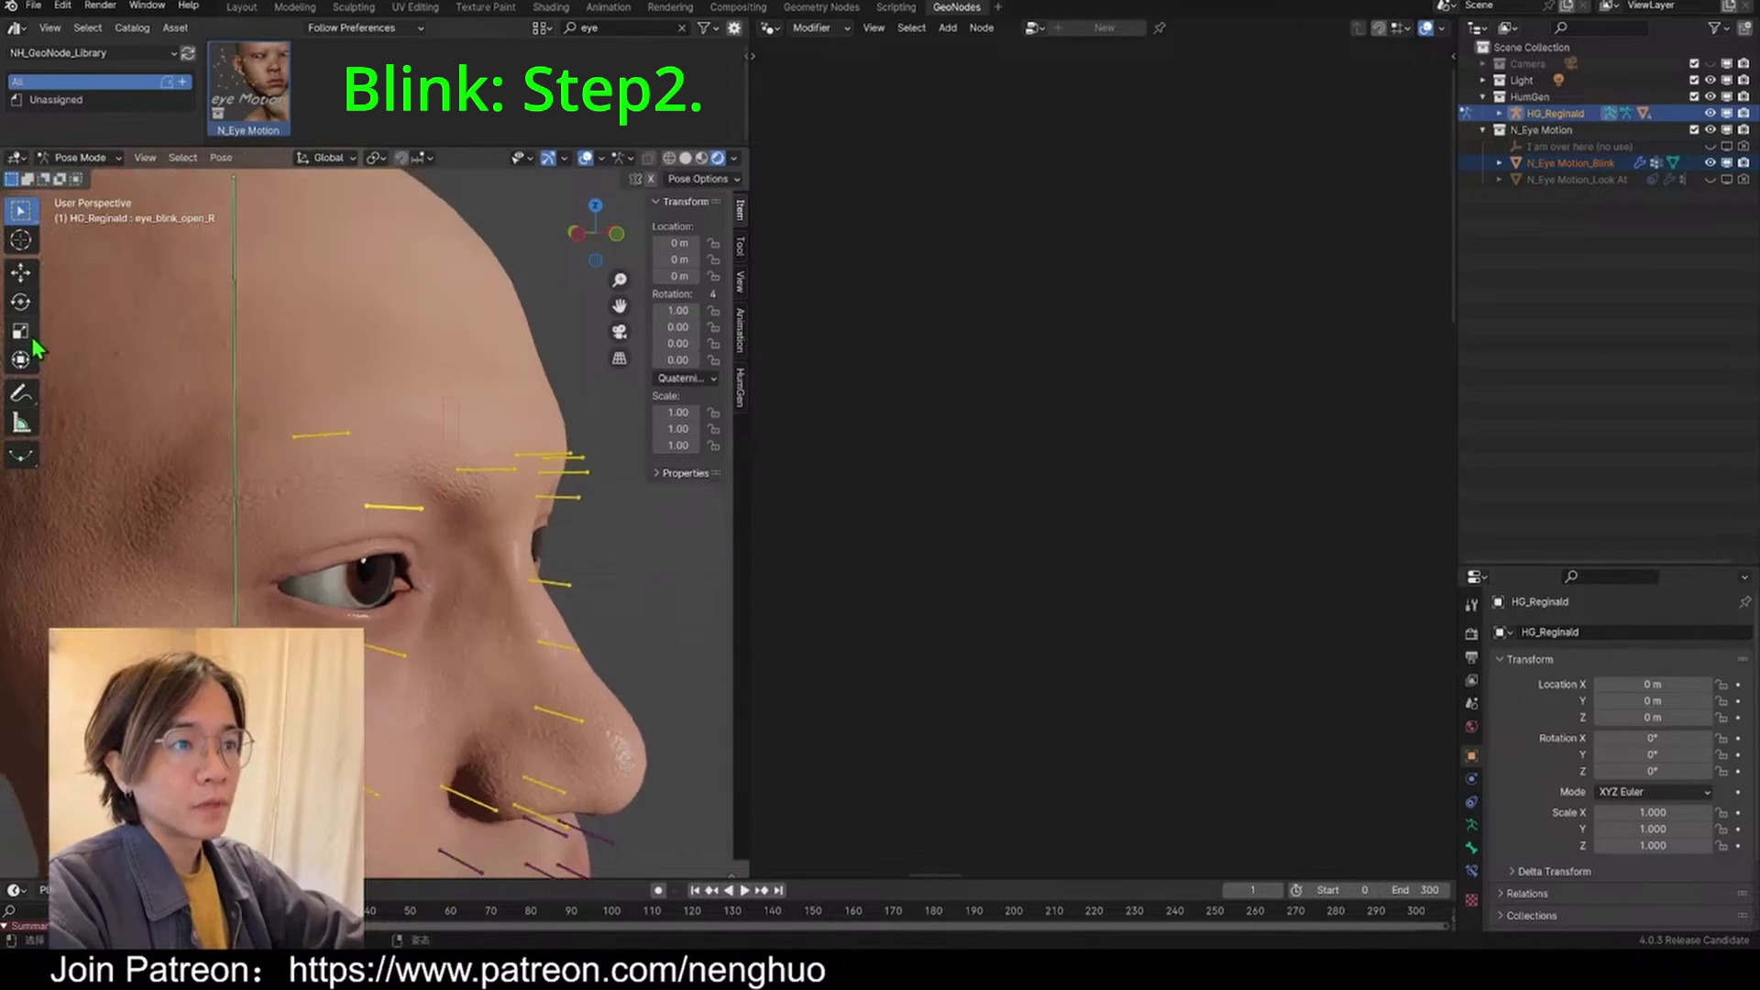
Step: Parent N_Eye Motion_Blink to the rig's head bone
click(234, 392)
middle_drag(295, 409, 236, 354)
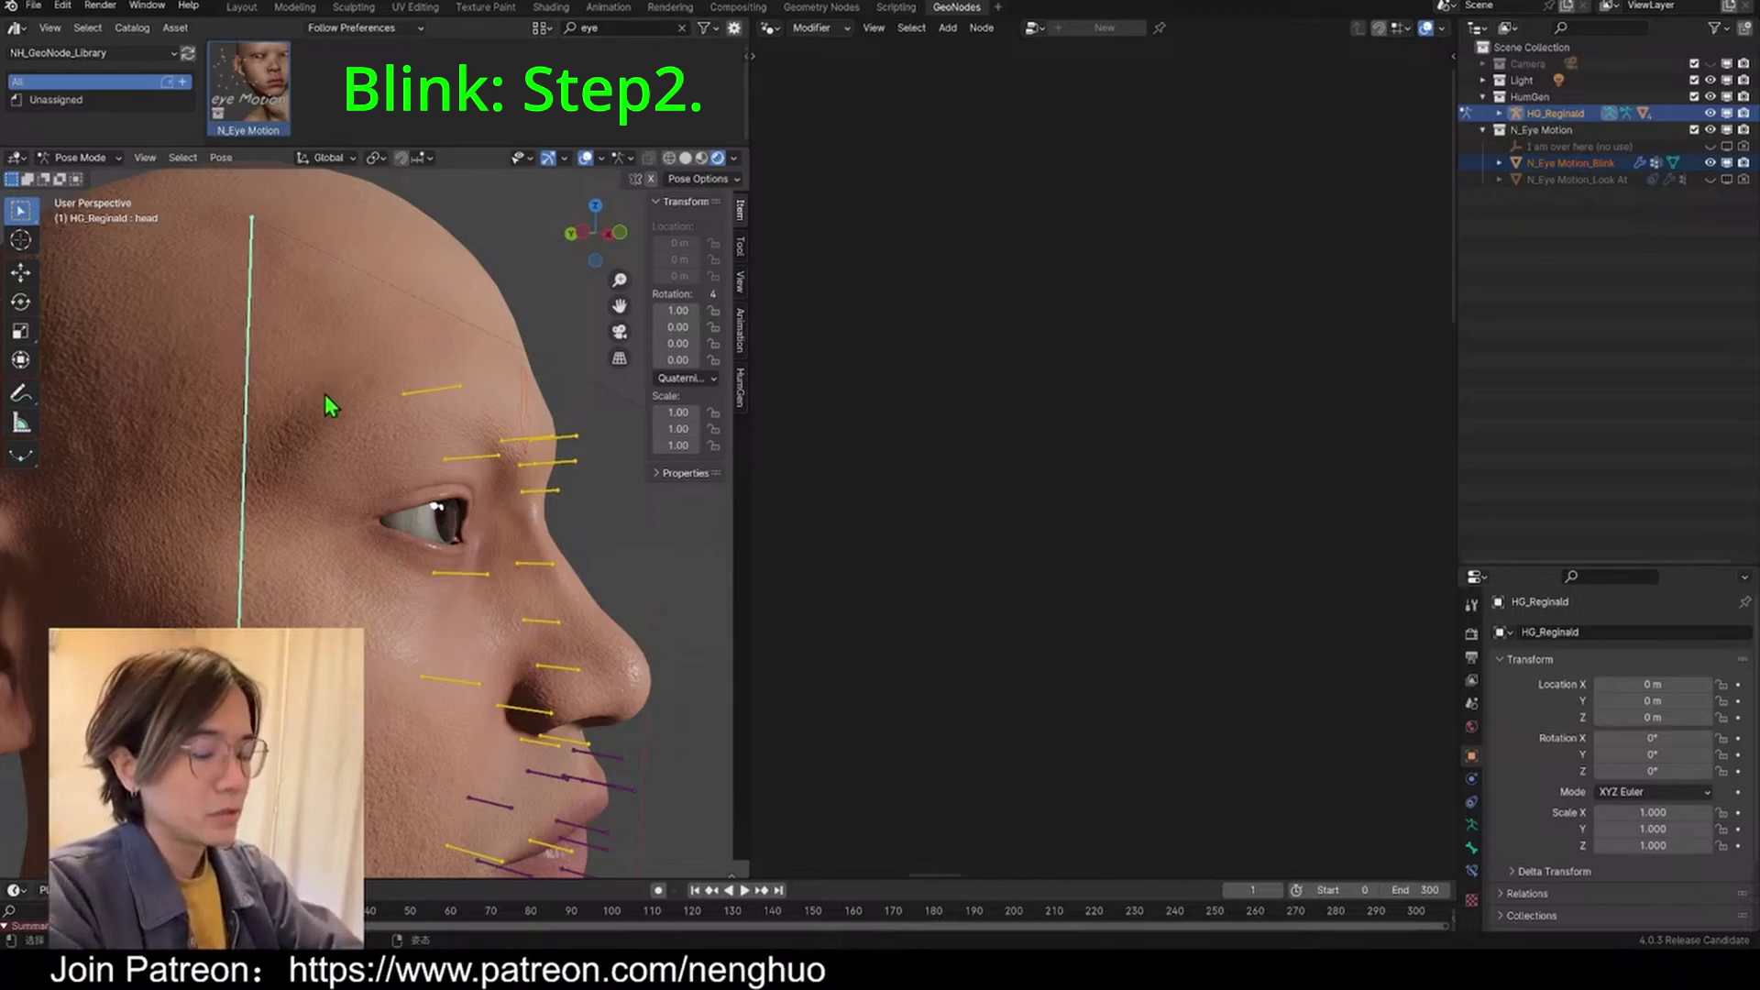
key(ctrl+p)
click(314, 448)
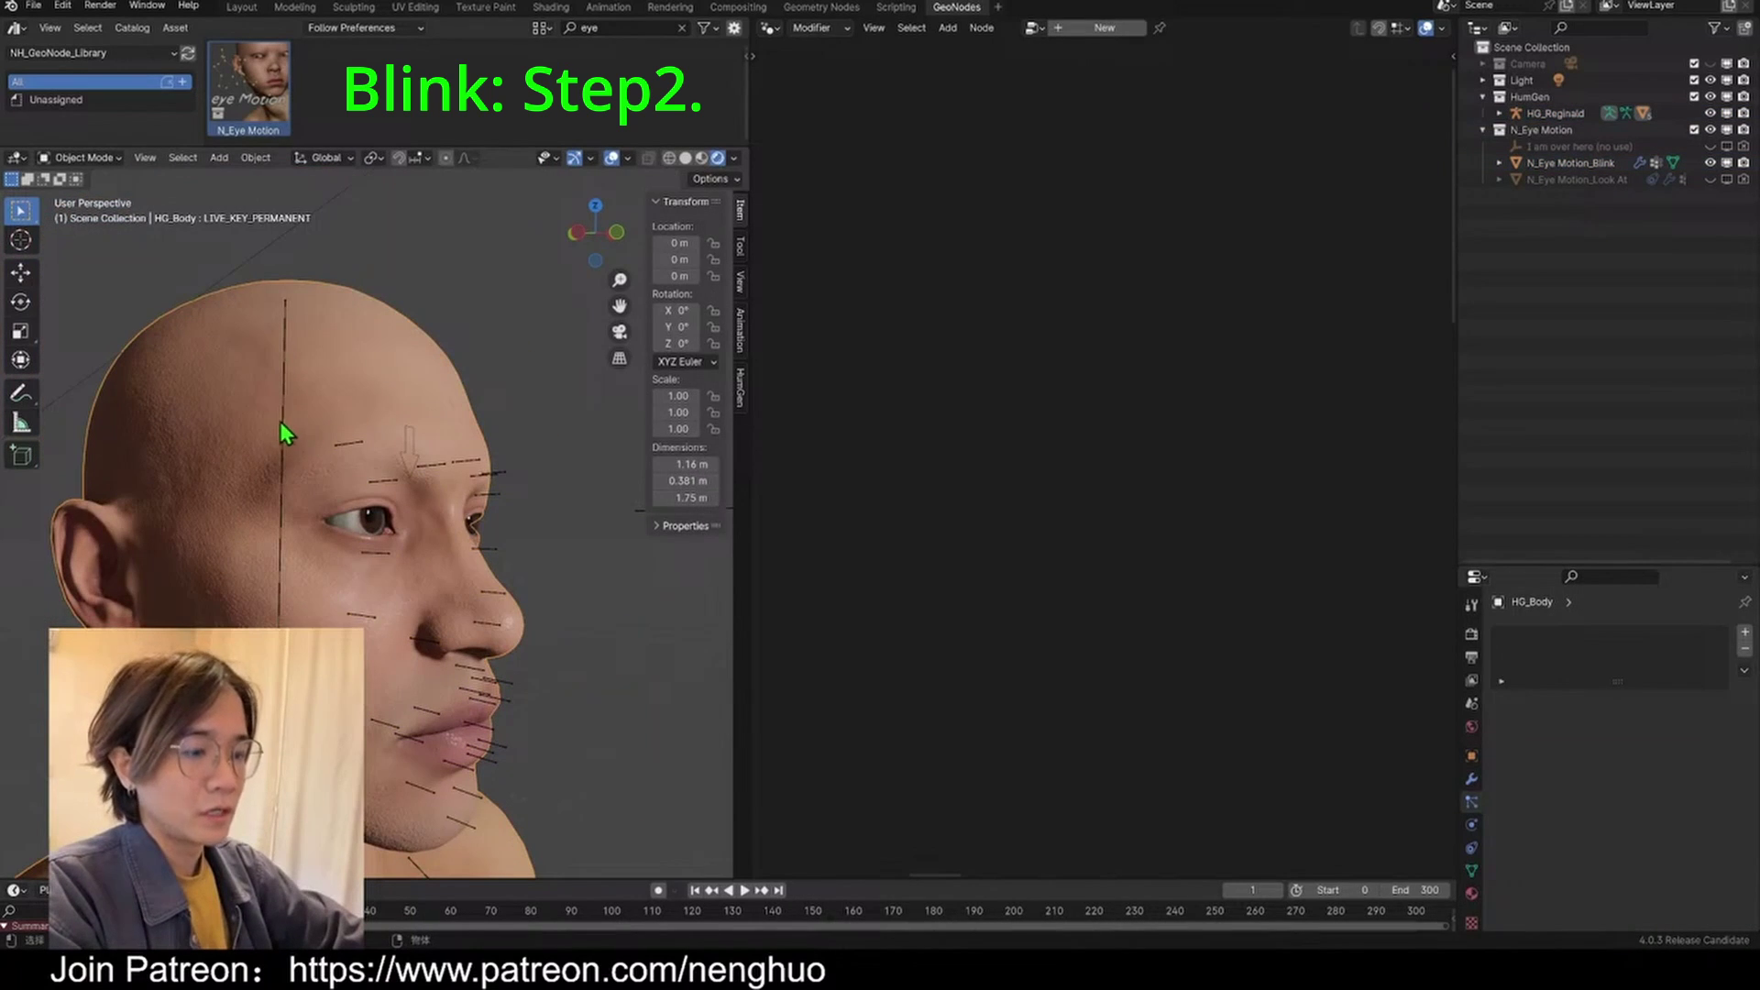
Step: Rotate the head bone in Pose Mode to test whether N_Eye Motion_Blink follows the head
click(281, 427)
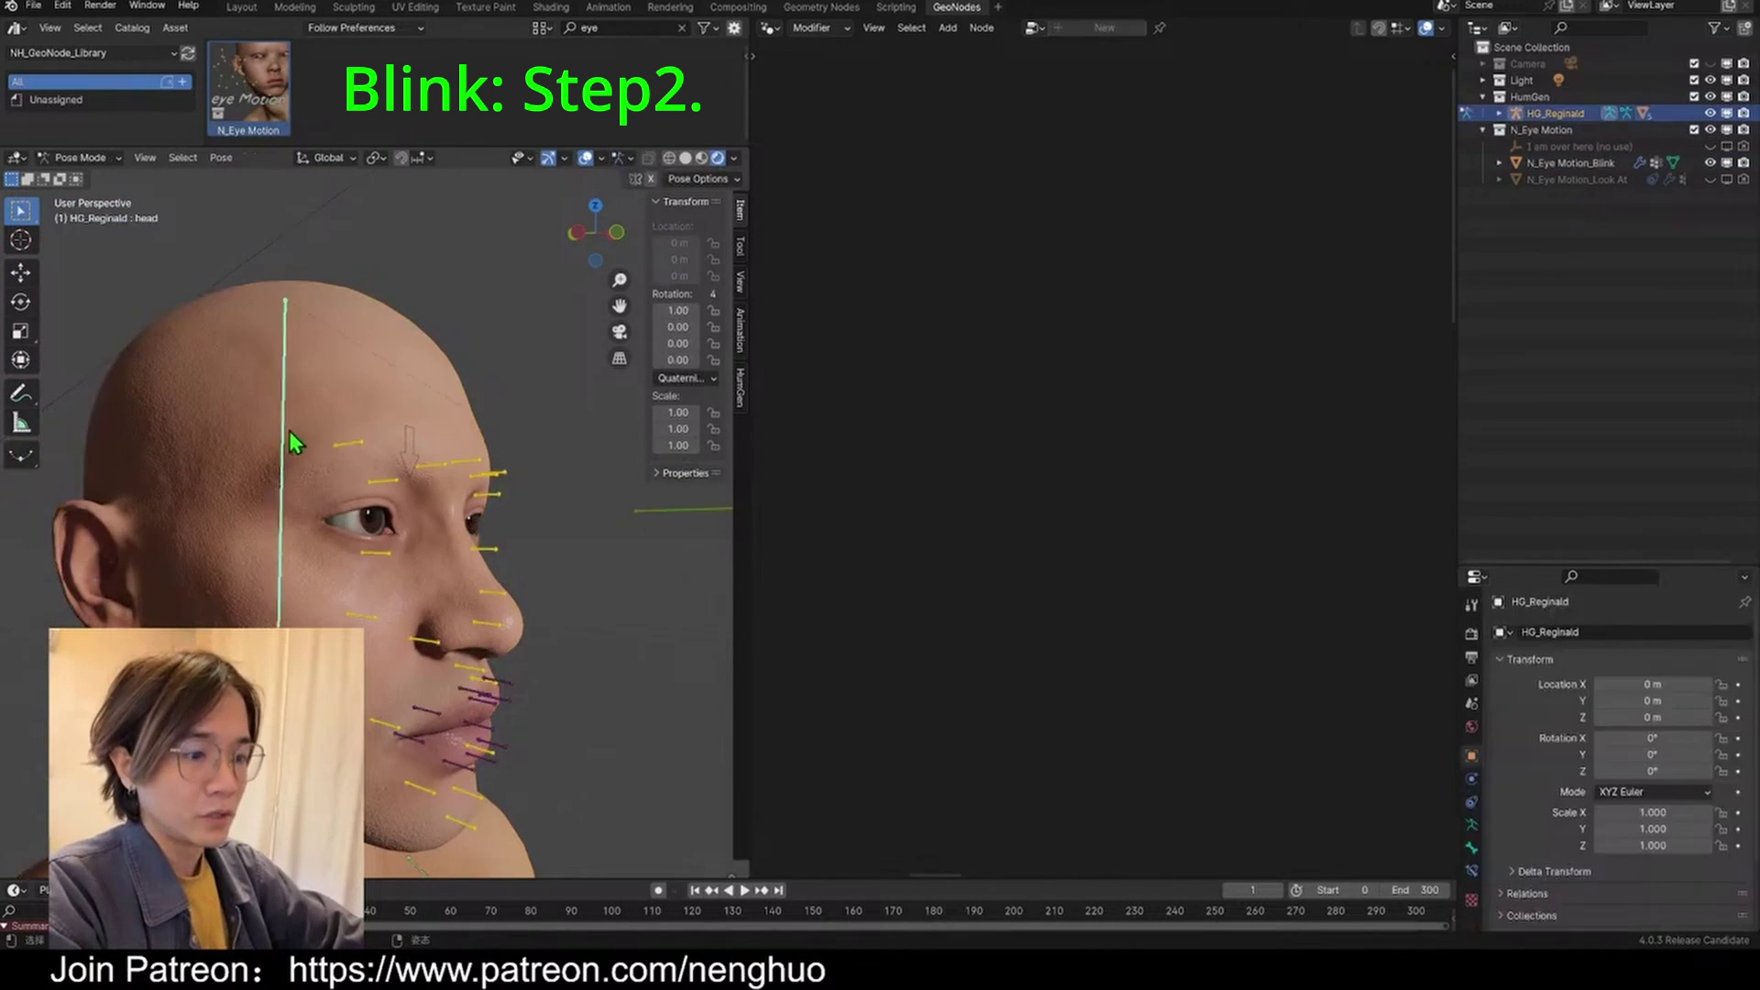
middle_drag(284, 428, 225, 424)
click(20, 305)
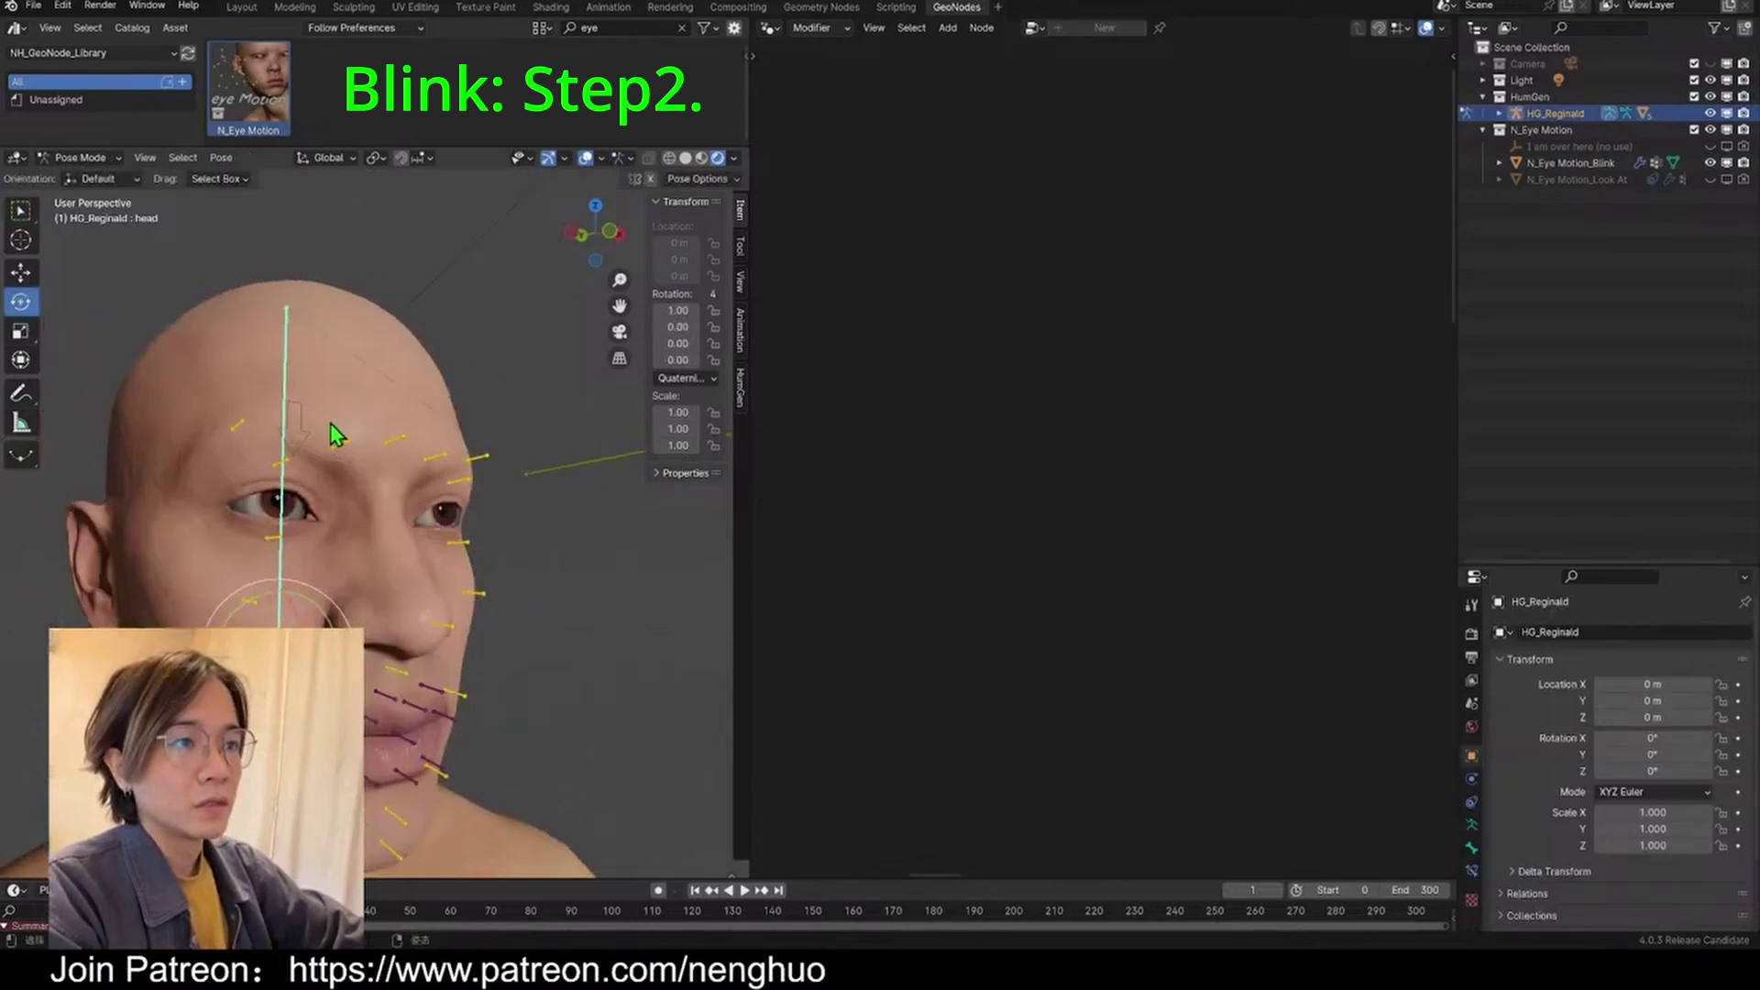
middle_drag(314, 432, 425, 408)
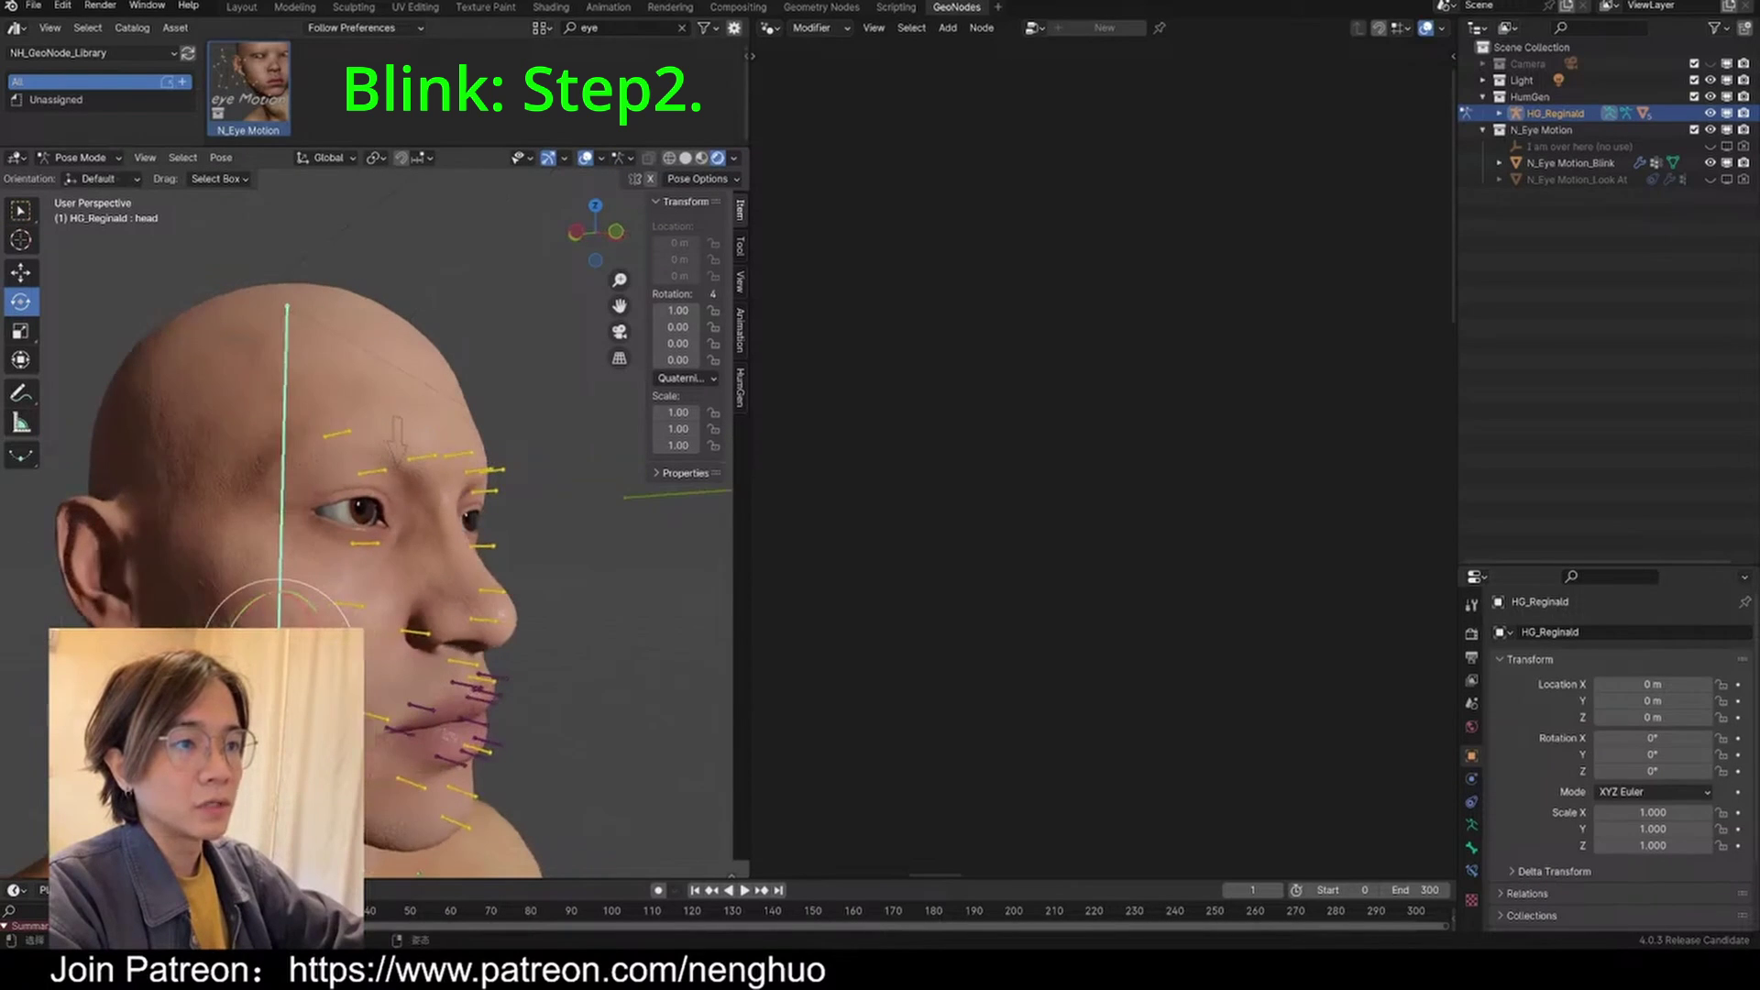
key(r)
key(r)
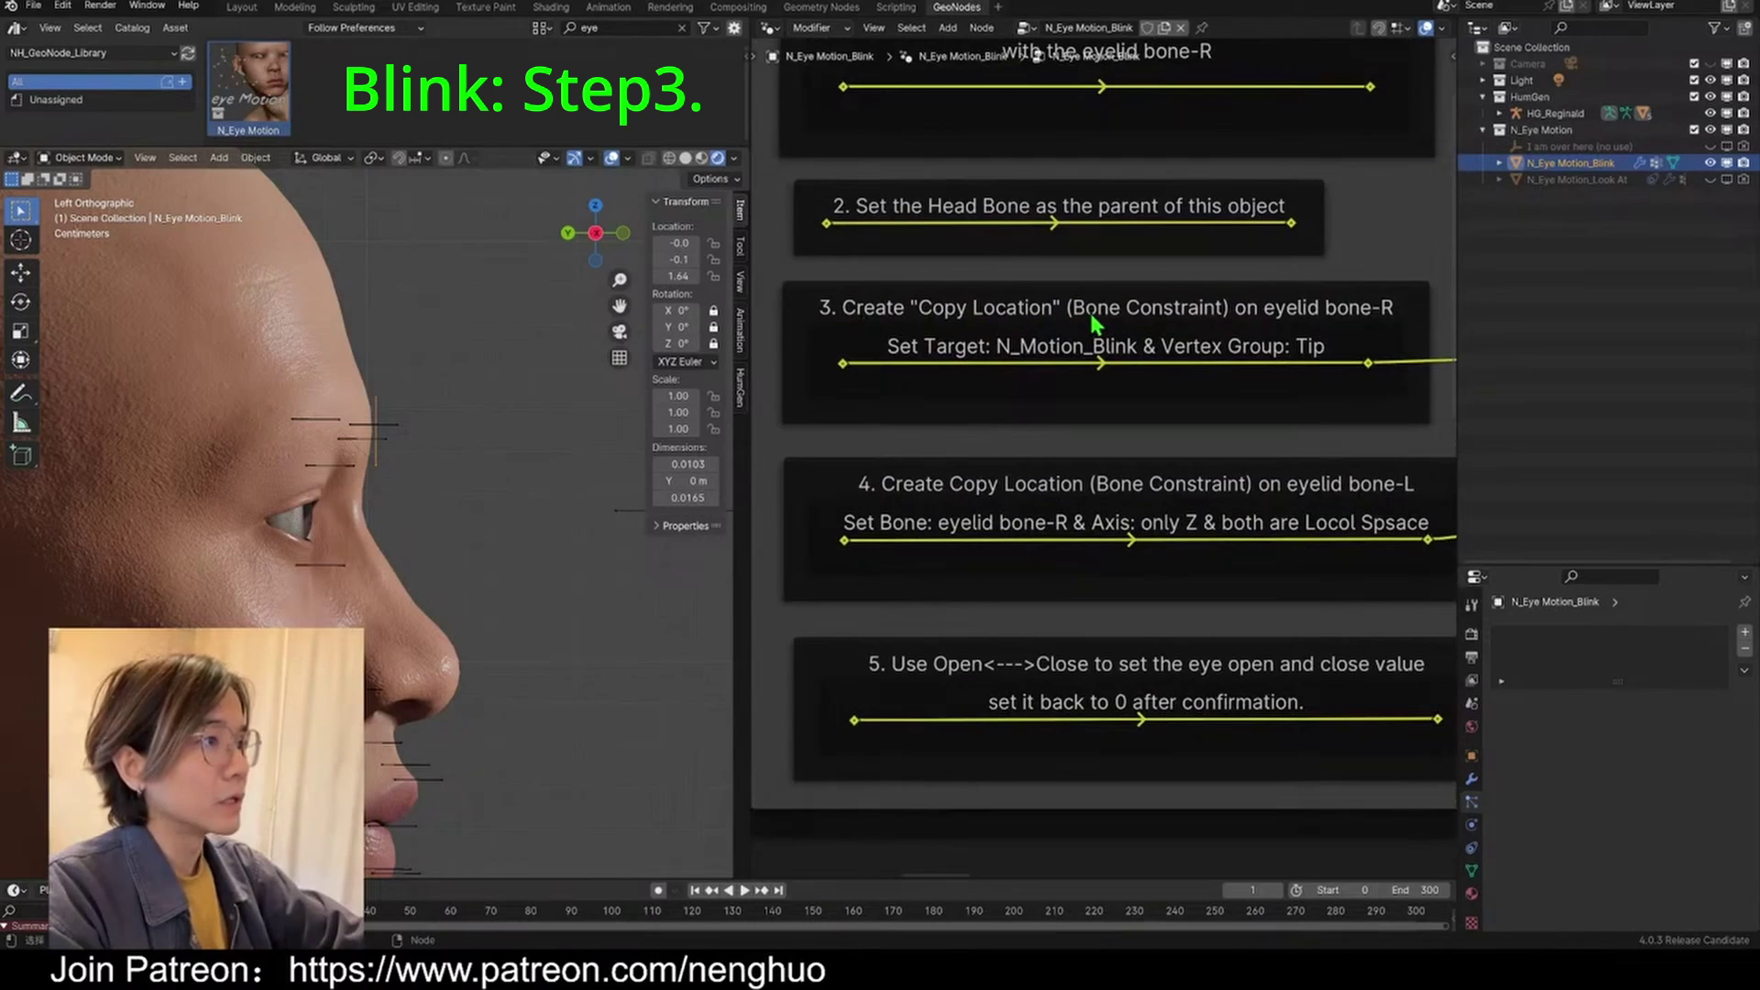
Step: Add a Copy Location bone constraint to the right eyelid bone eye_blink_open_R of the HG_Reginald rig
middle_drag(1324, 320, 1222, 334)
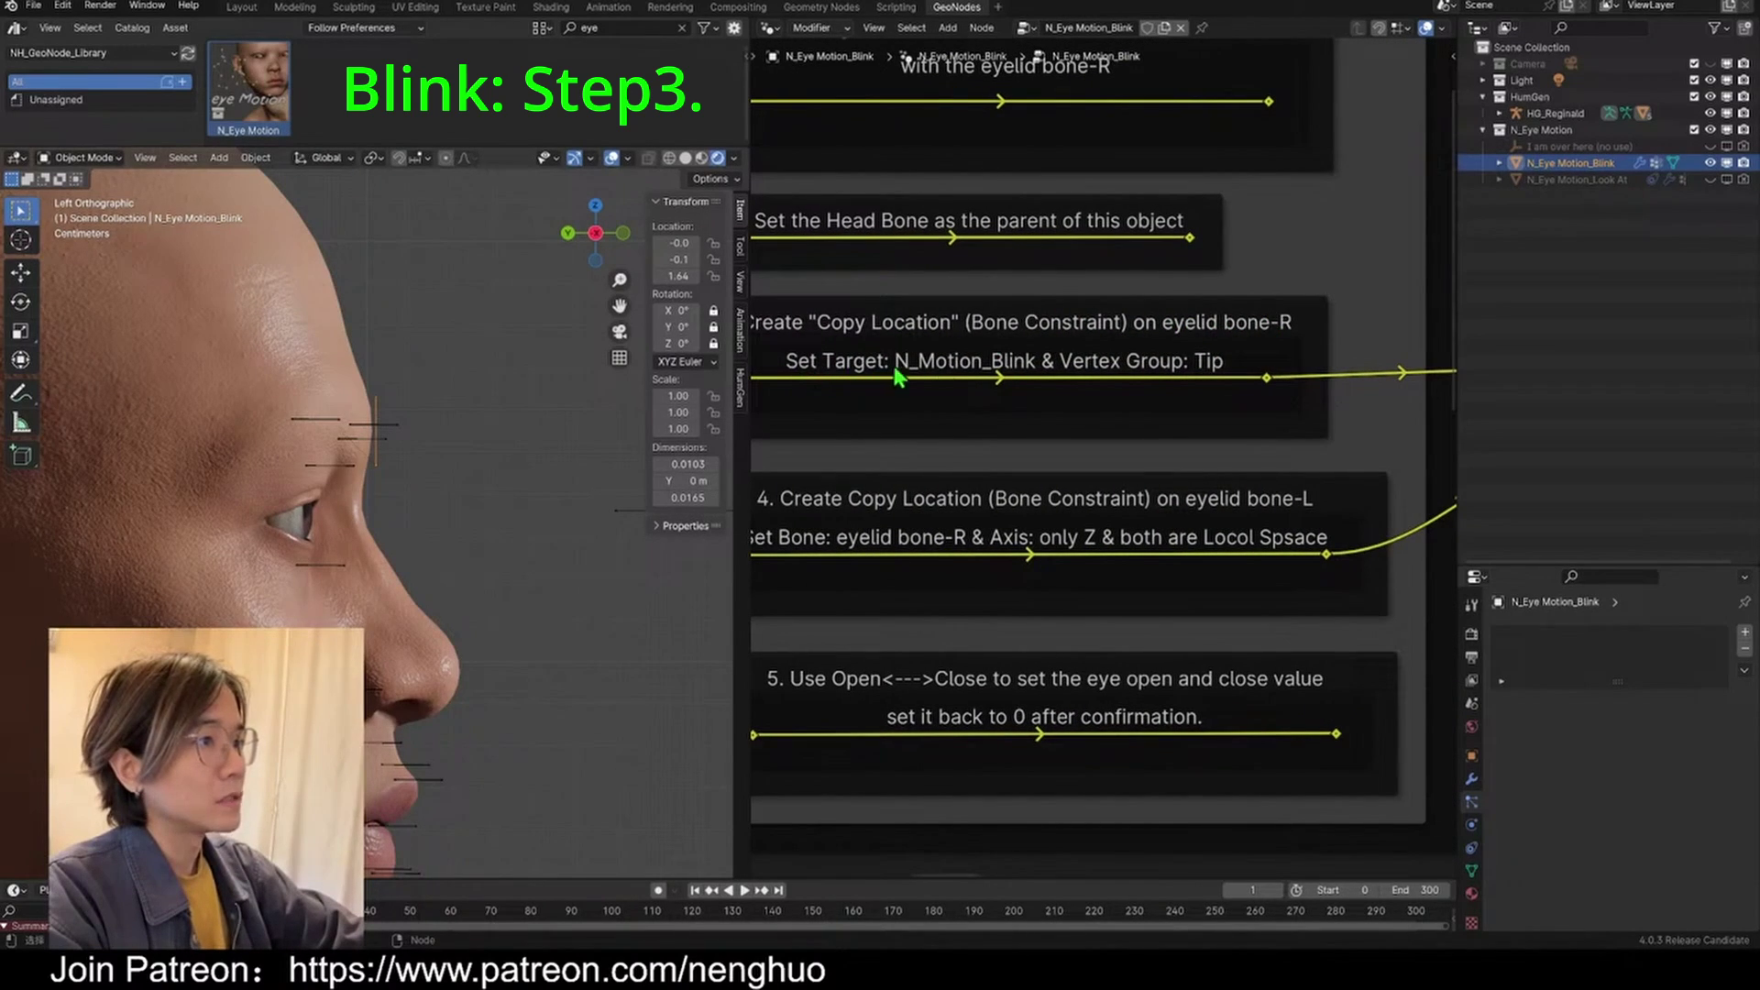
scroll(309, 514, down, 3)
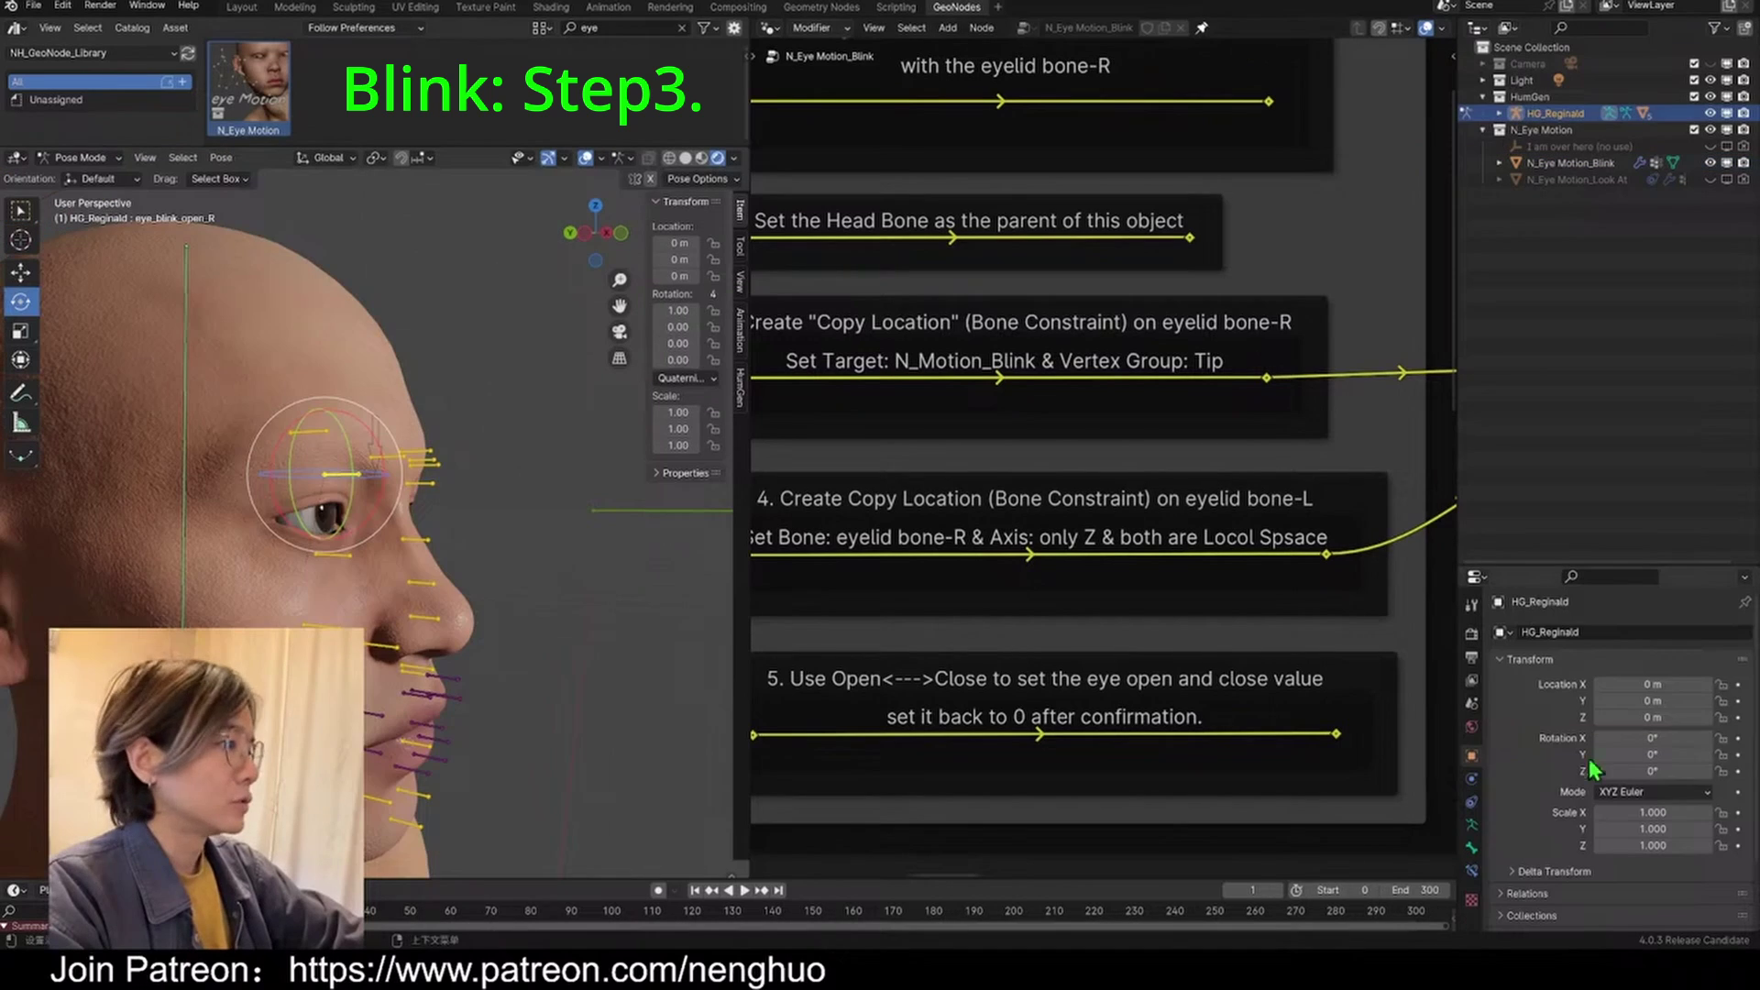
drag(1517, 566, 1560, 233)
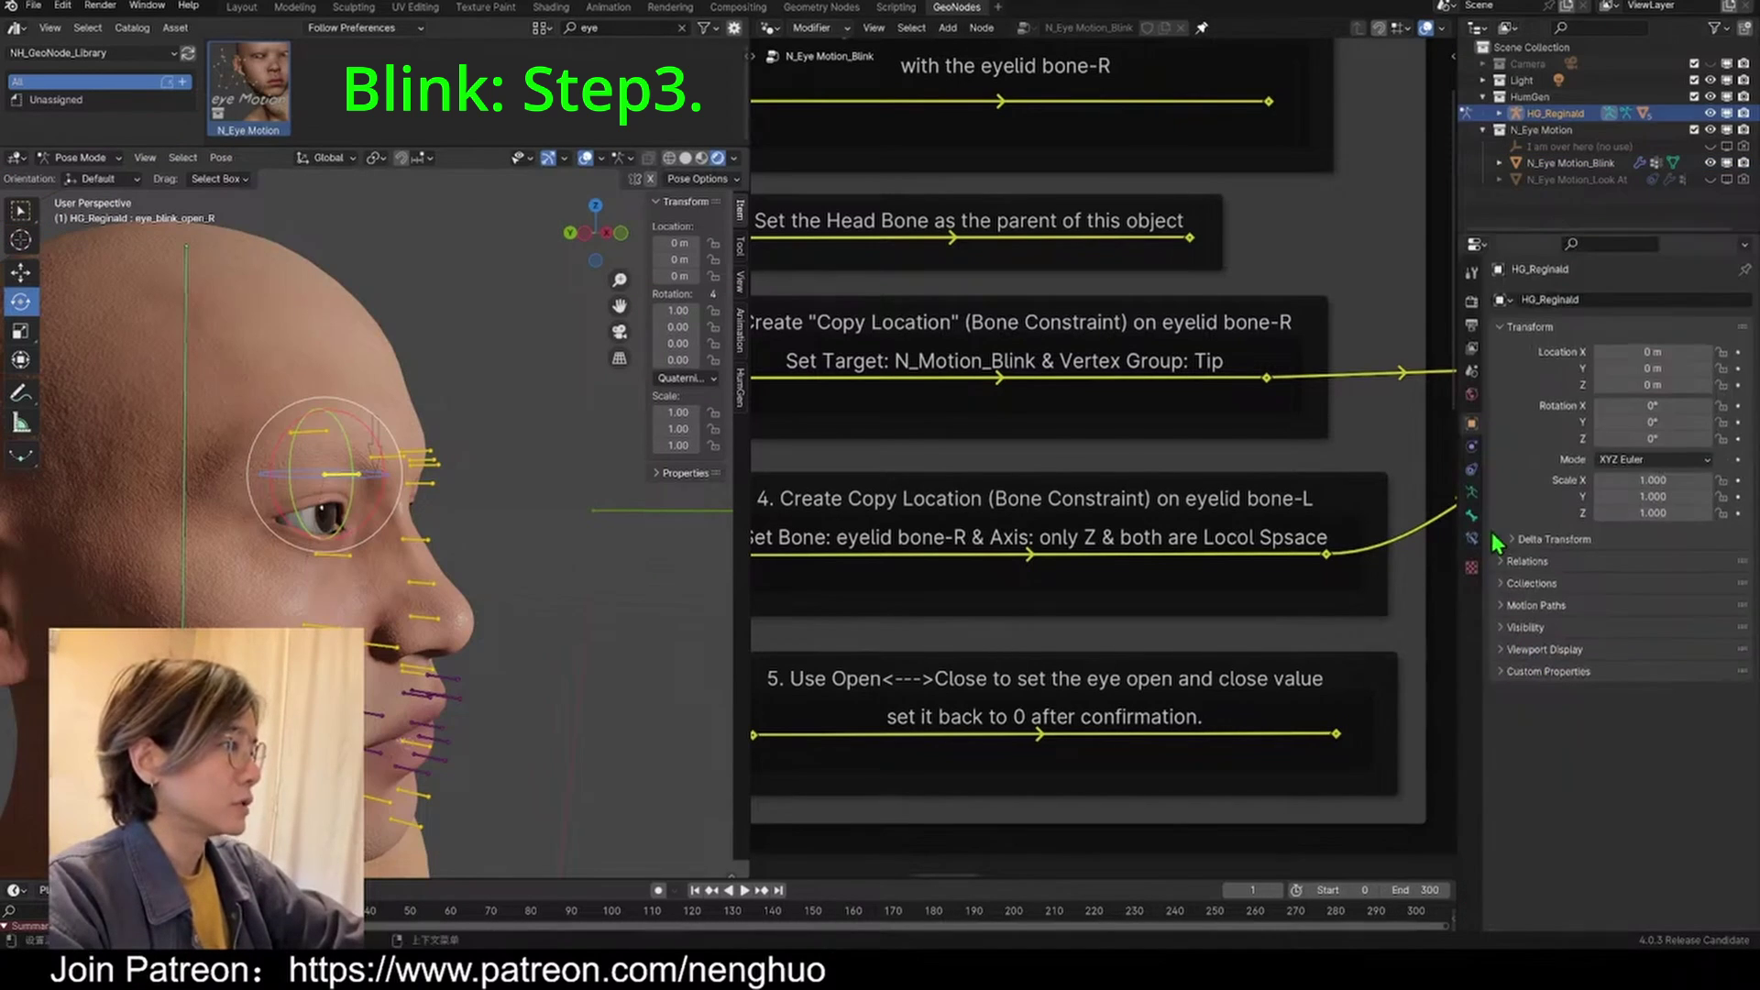
middle_drag(365, 475, 313, 477)
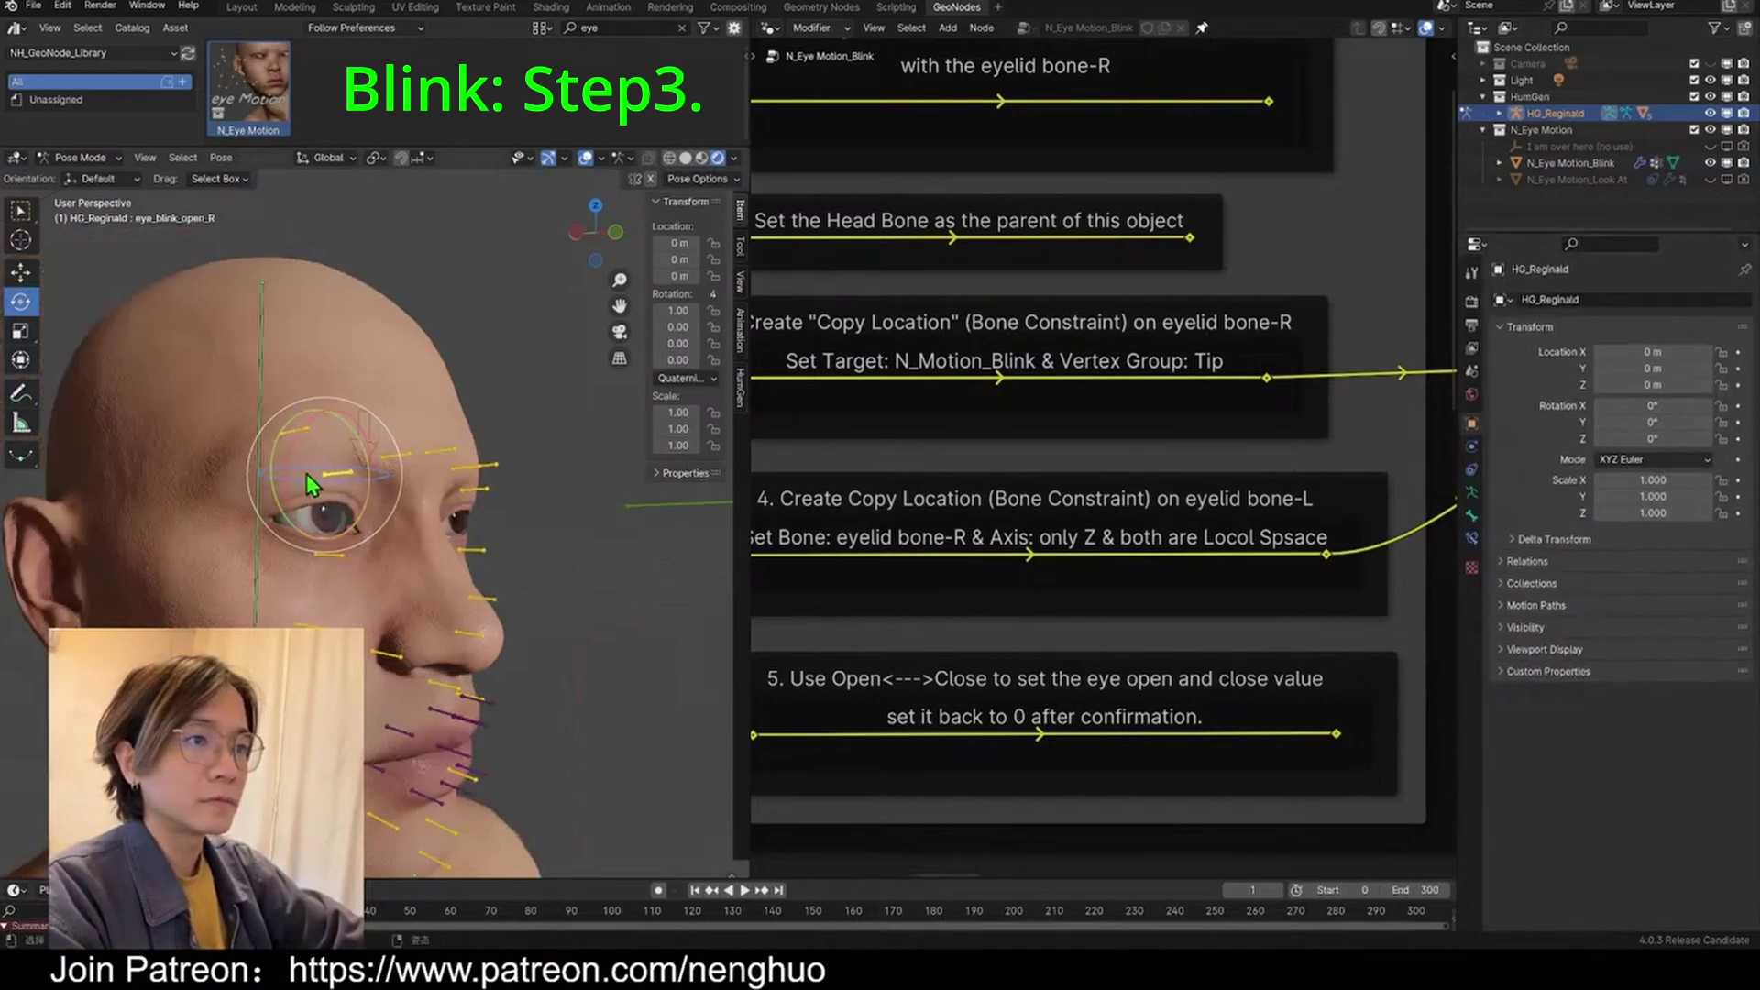
click(1473, 538)
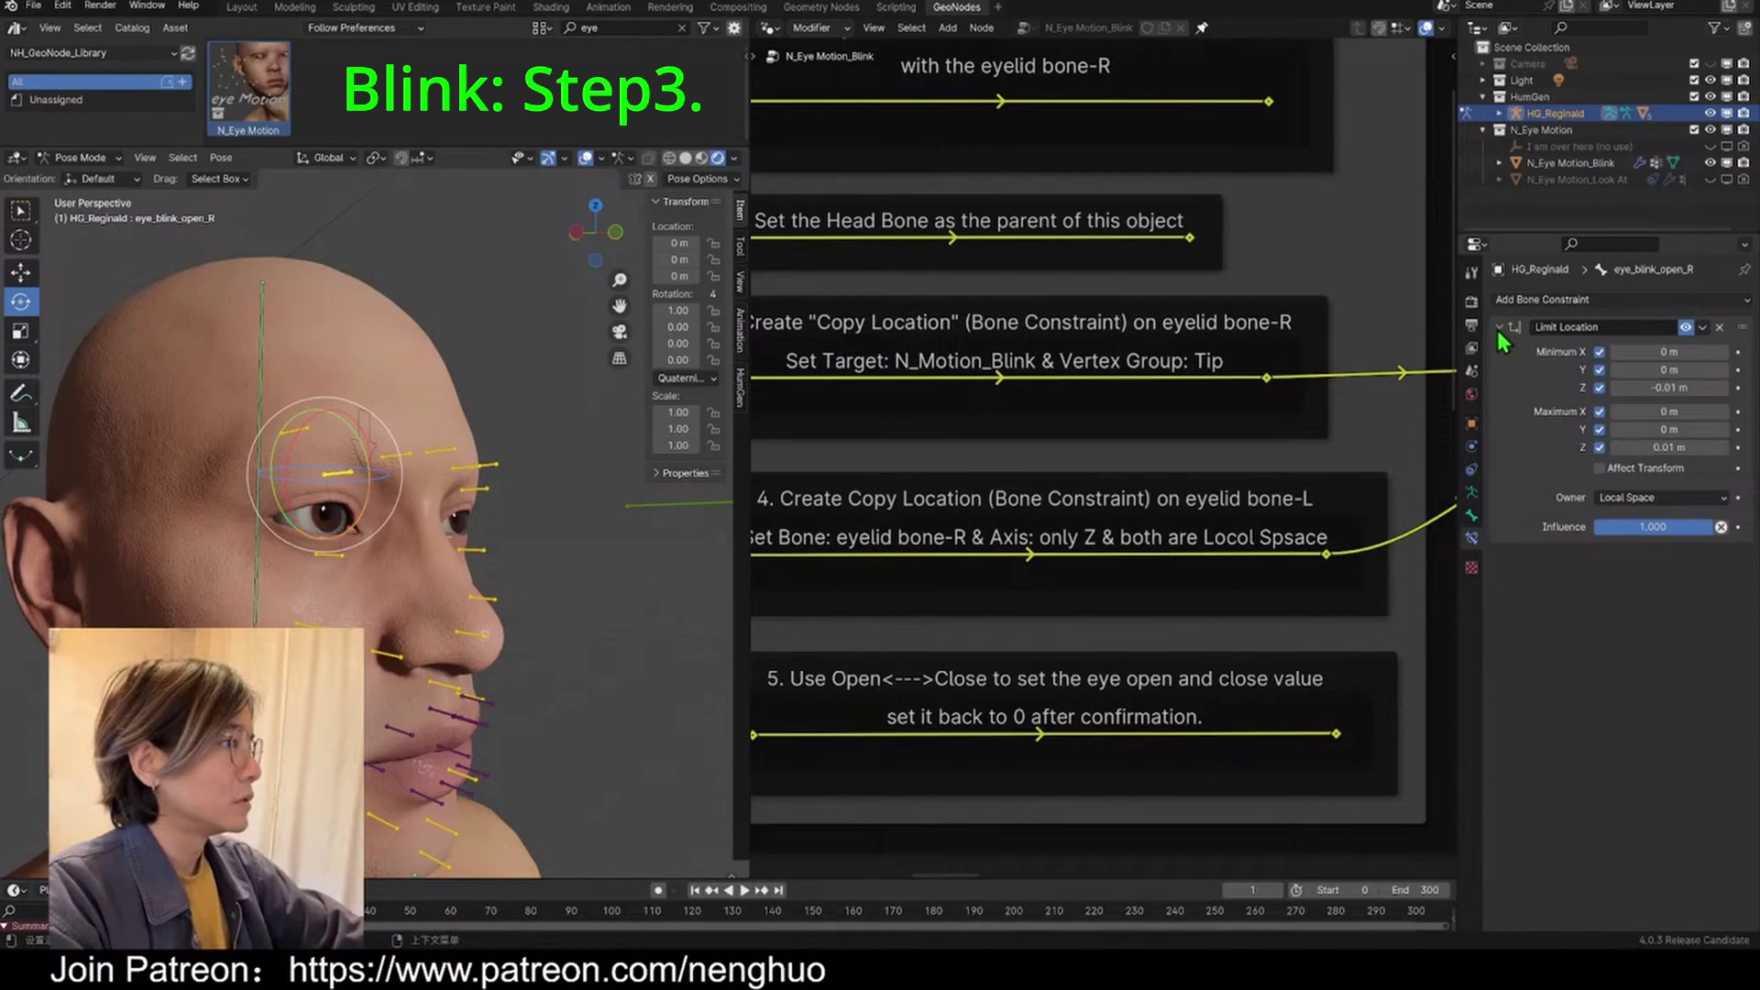
click(1517, 301)
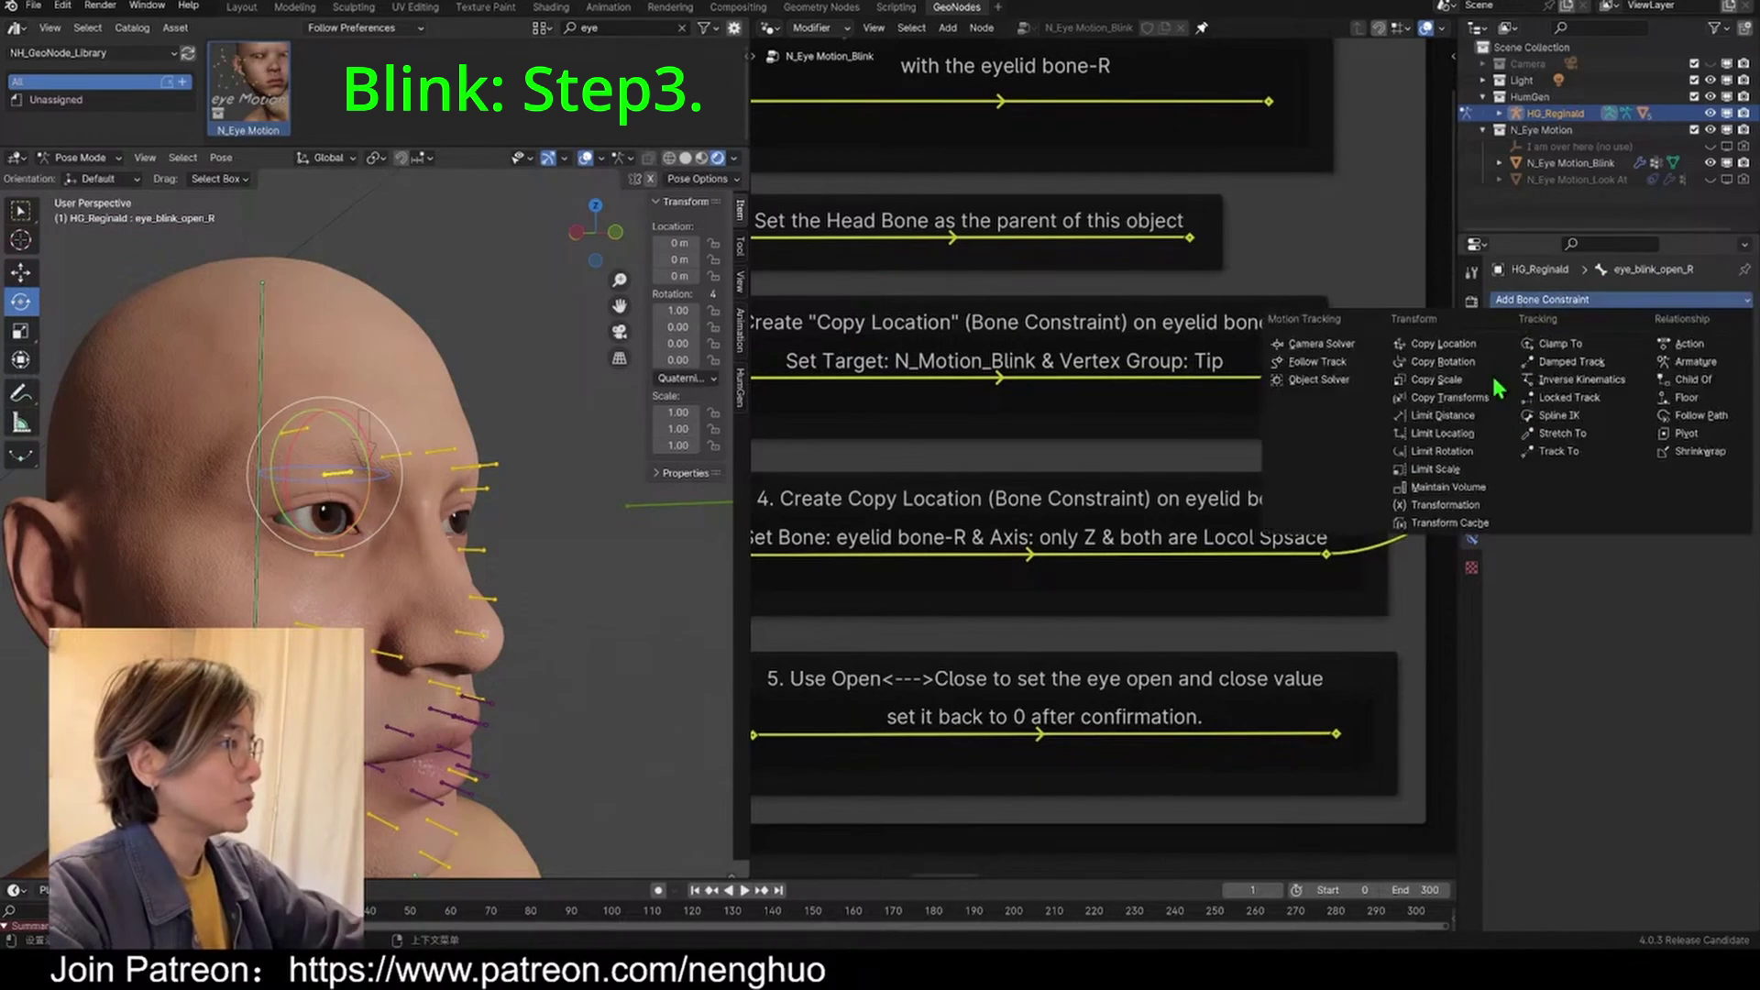
click(1444, 344)
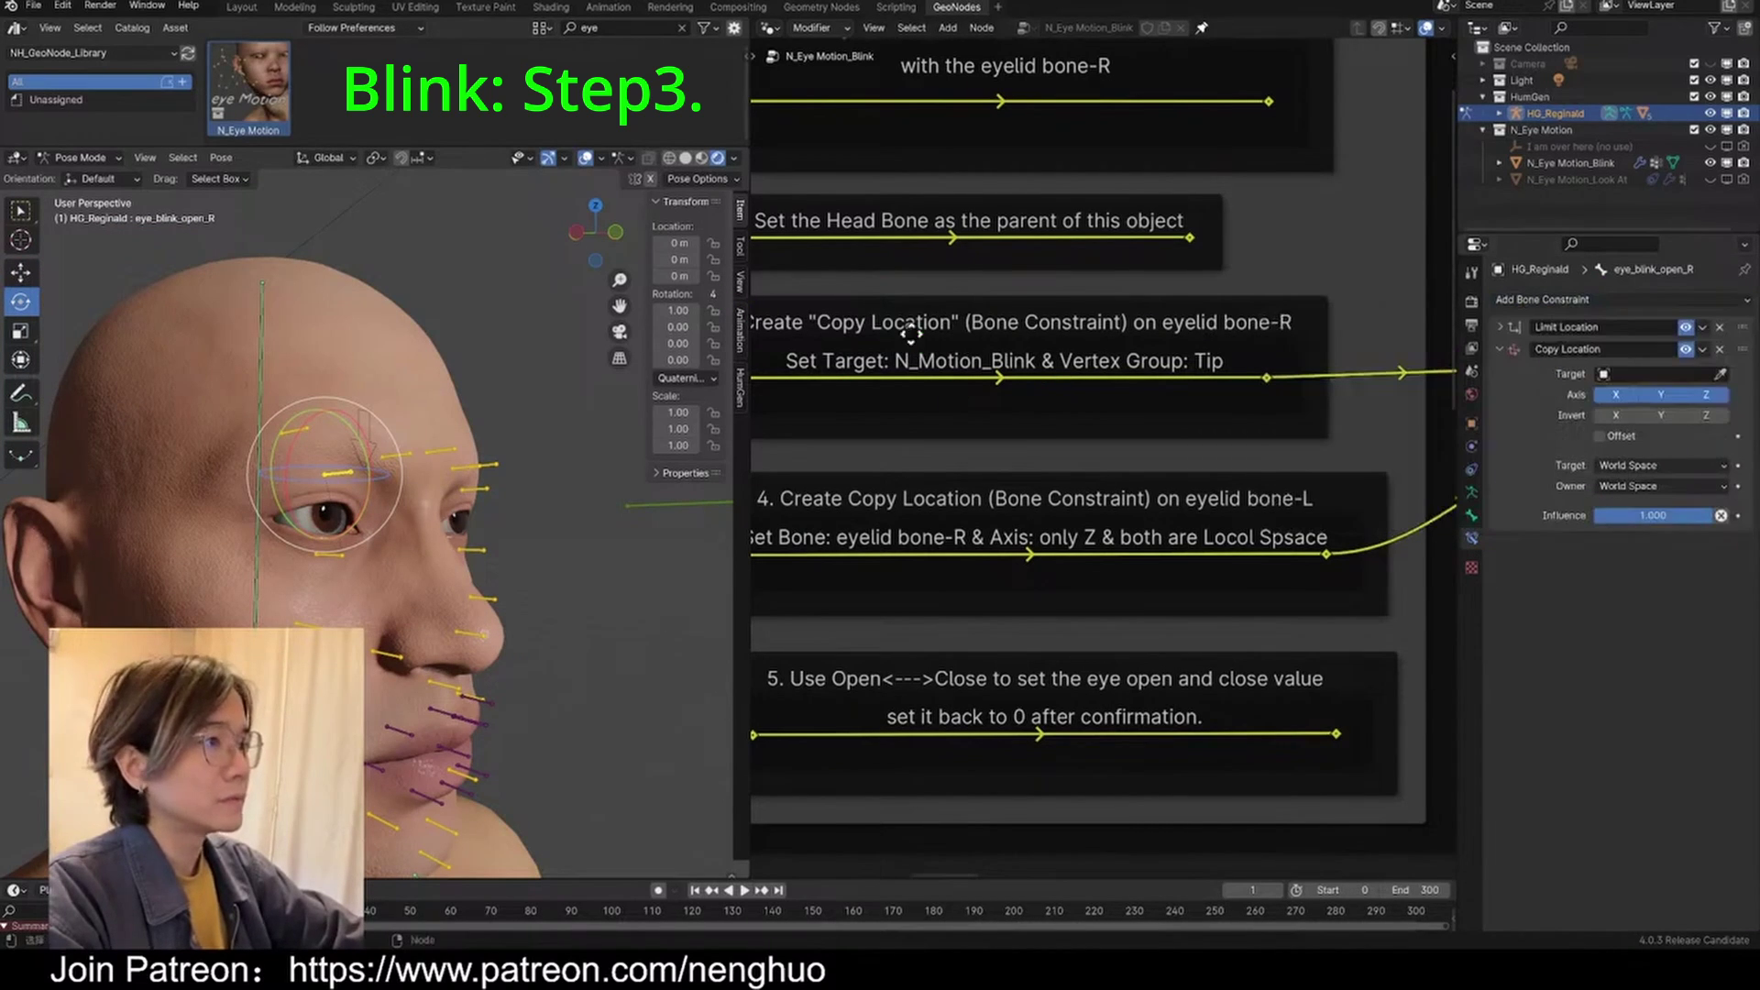
Step: Set the right eyelid constraint's target to N_Eye Motion_Blink and its vertex group to Tip
middle_drag(911, 333, 971, 338)
drag(1566, 163, 1655, 374)
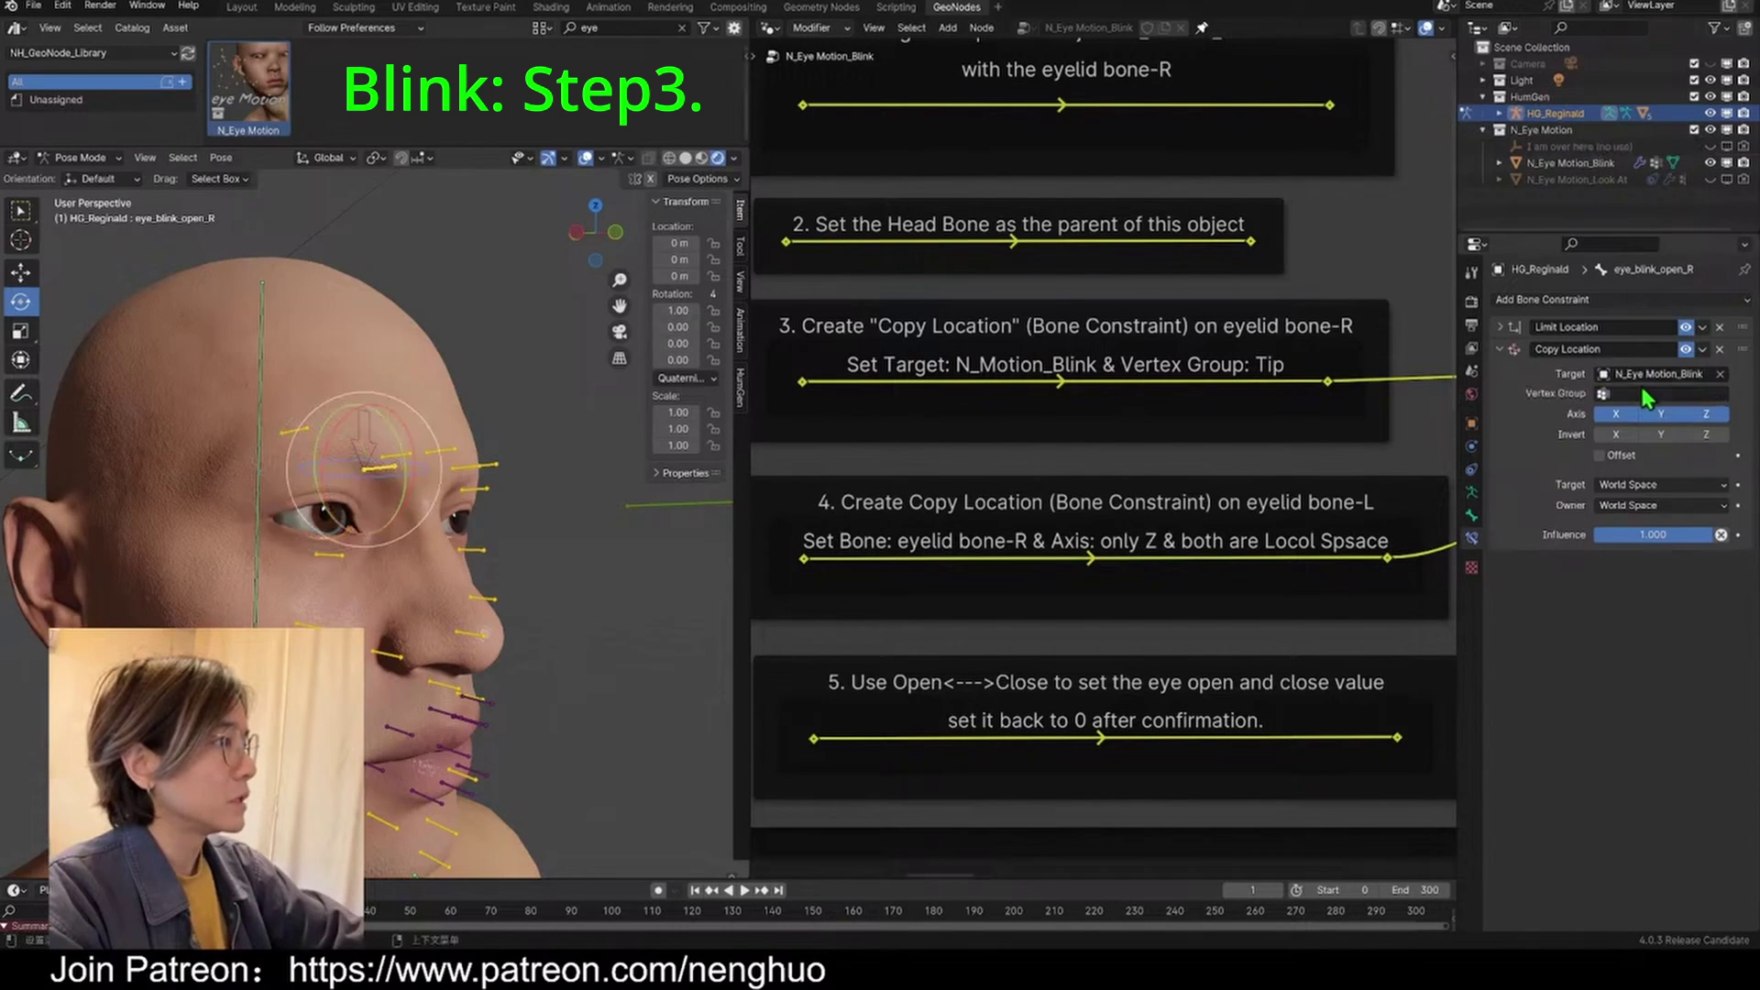
click(1638, 394)
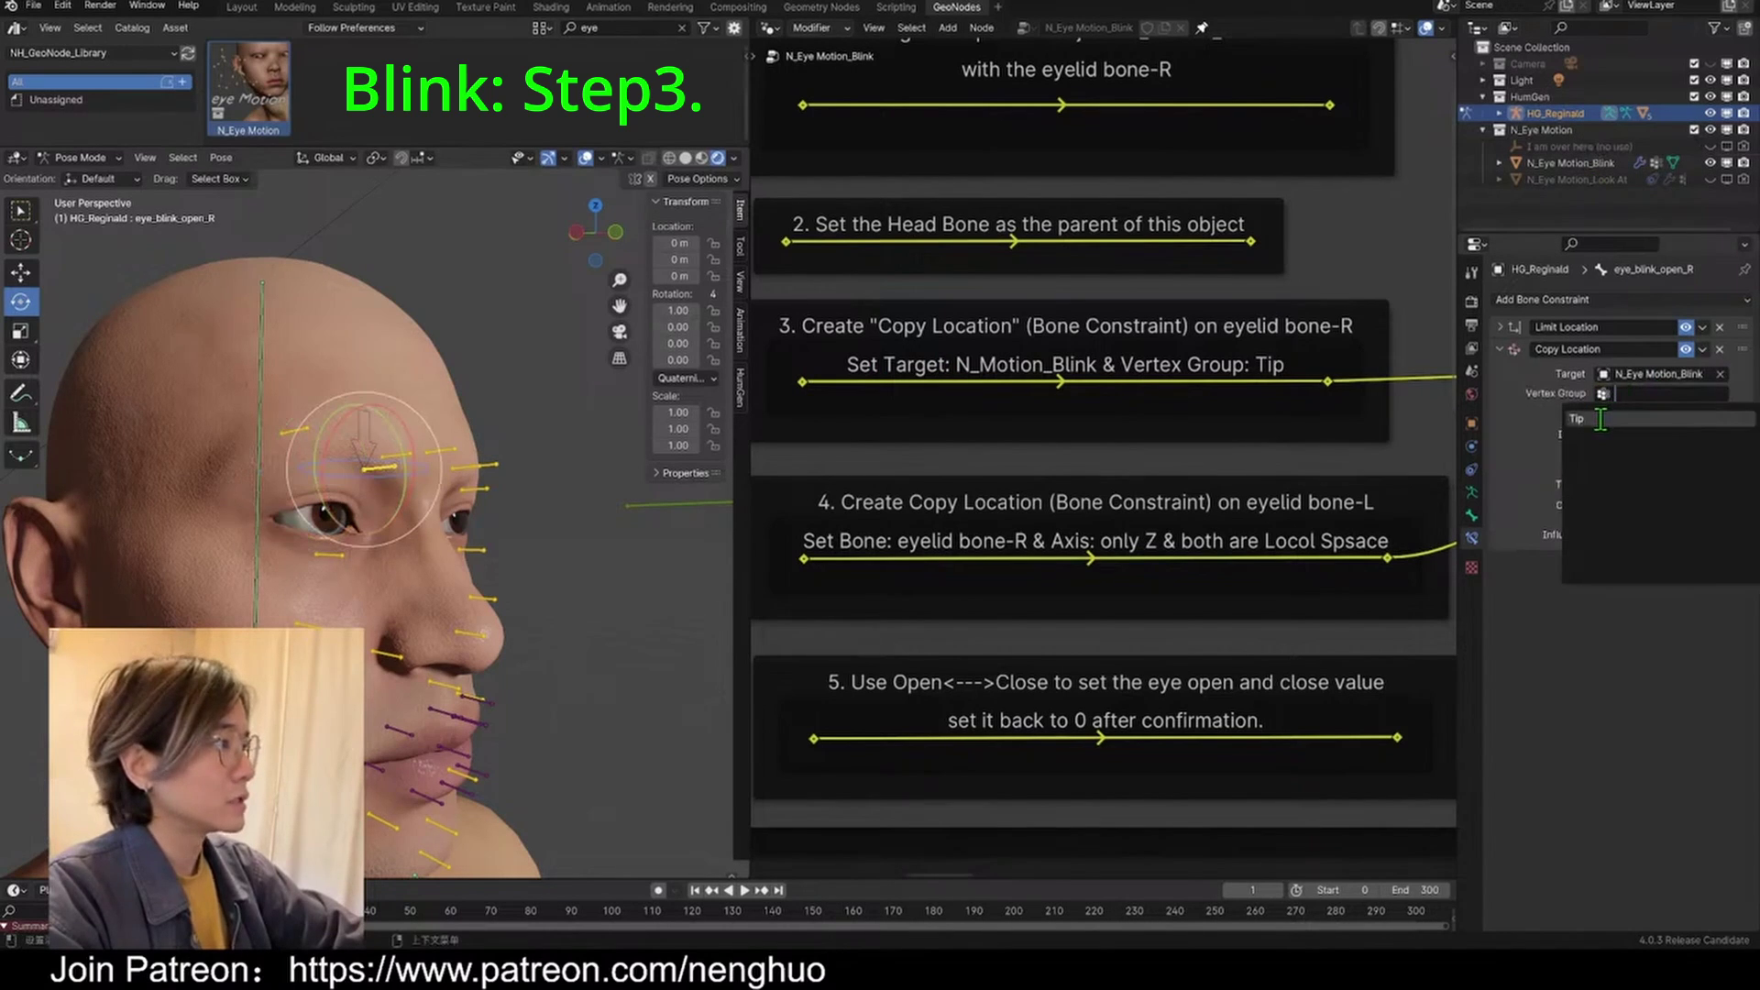
click(1600, 419)
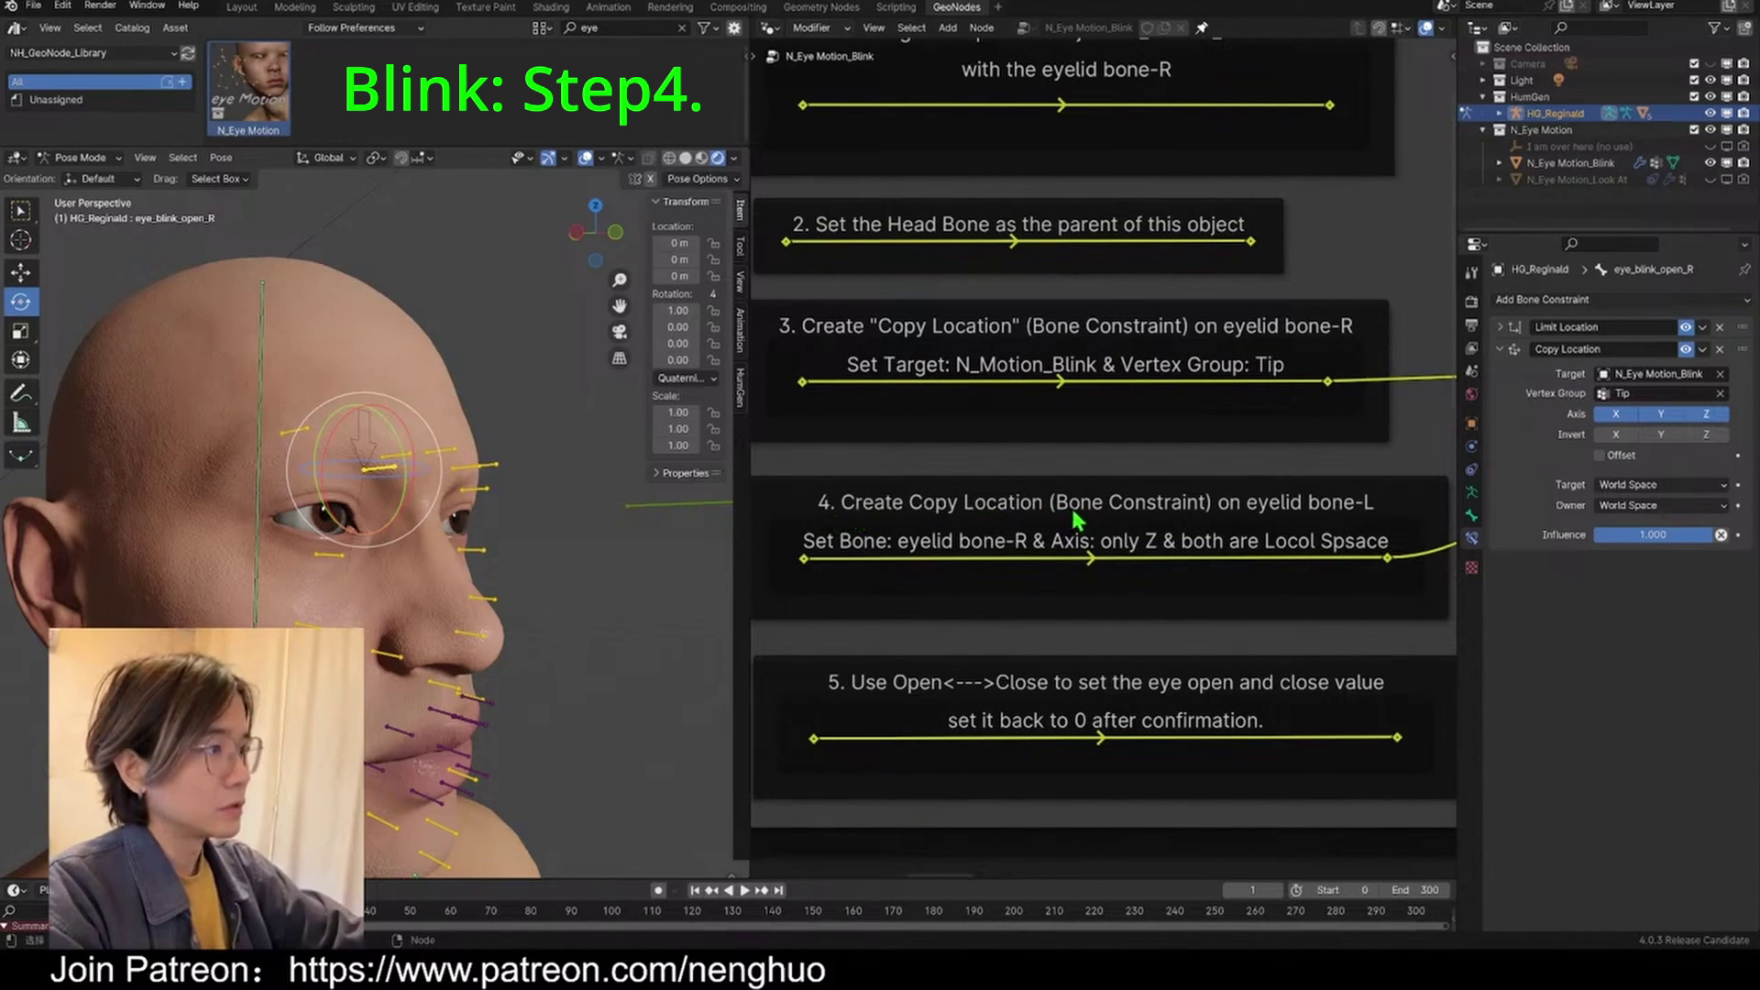
Step: Add a Copy Location bone constraint to the left eyelid bone eye_blink_open_L
middle_drag(562, 532, 453, 522)
click(636, 475)
middle_drag(554, 476, 600, 503)
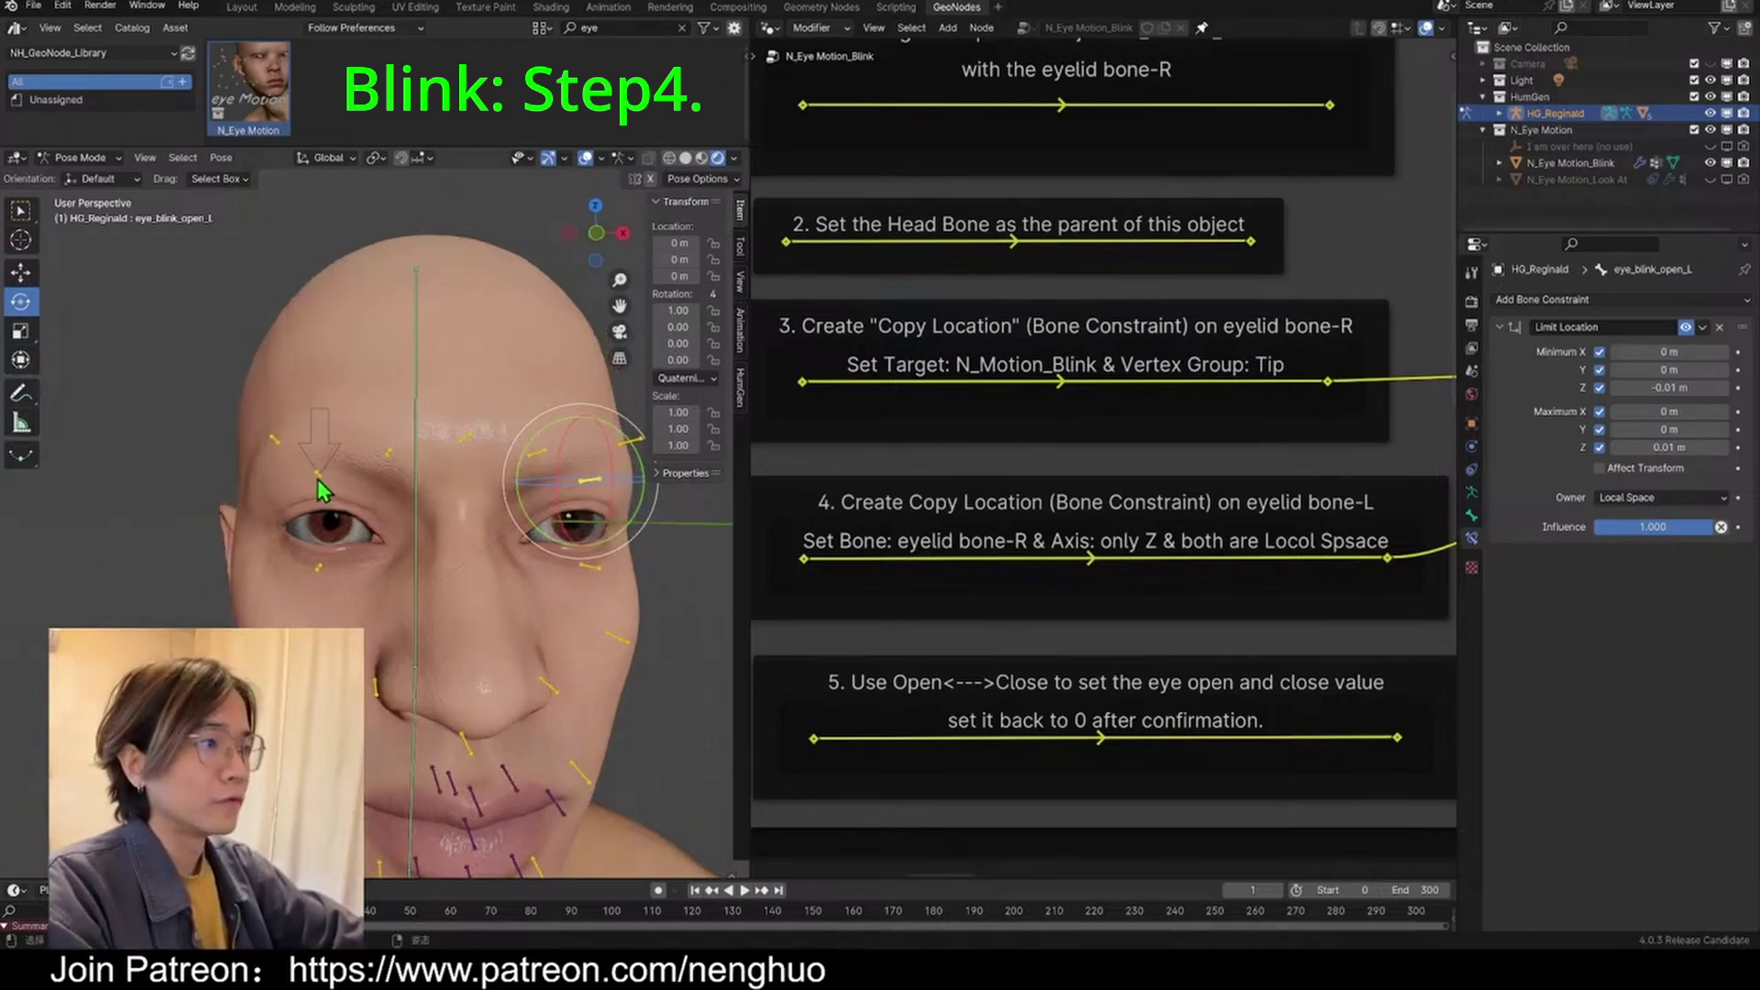
click(1545, 300)
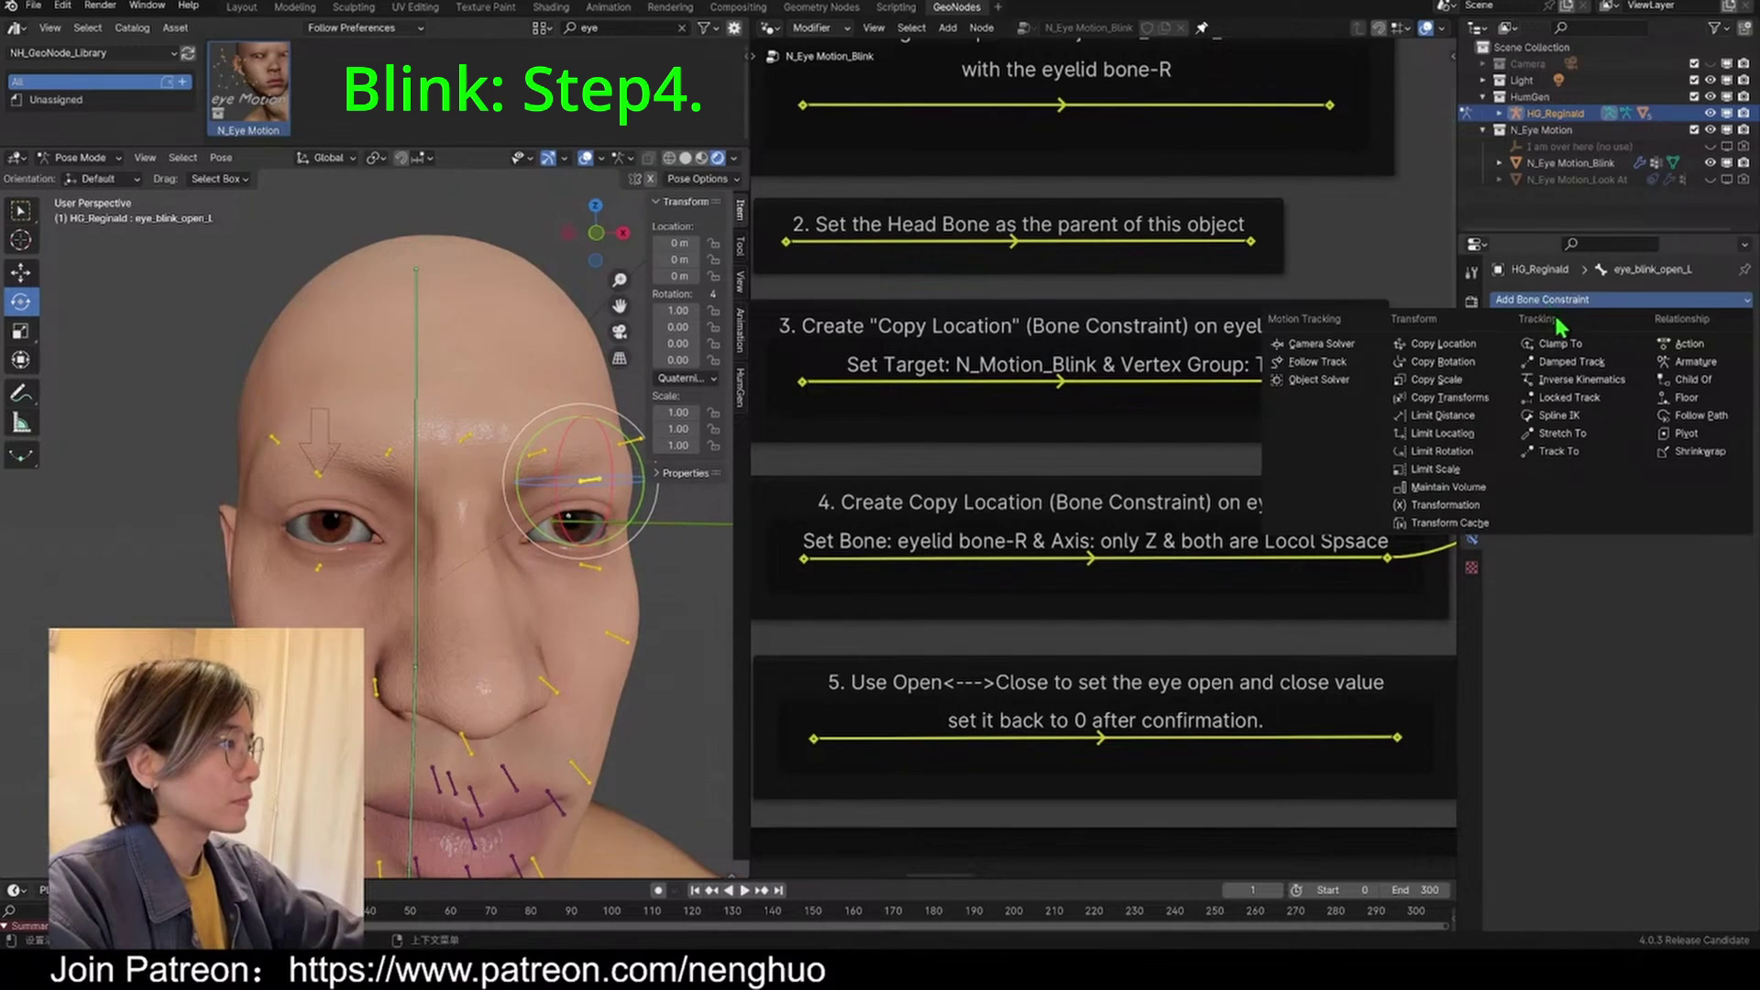
click(1443, 343)
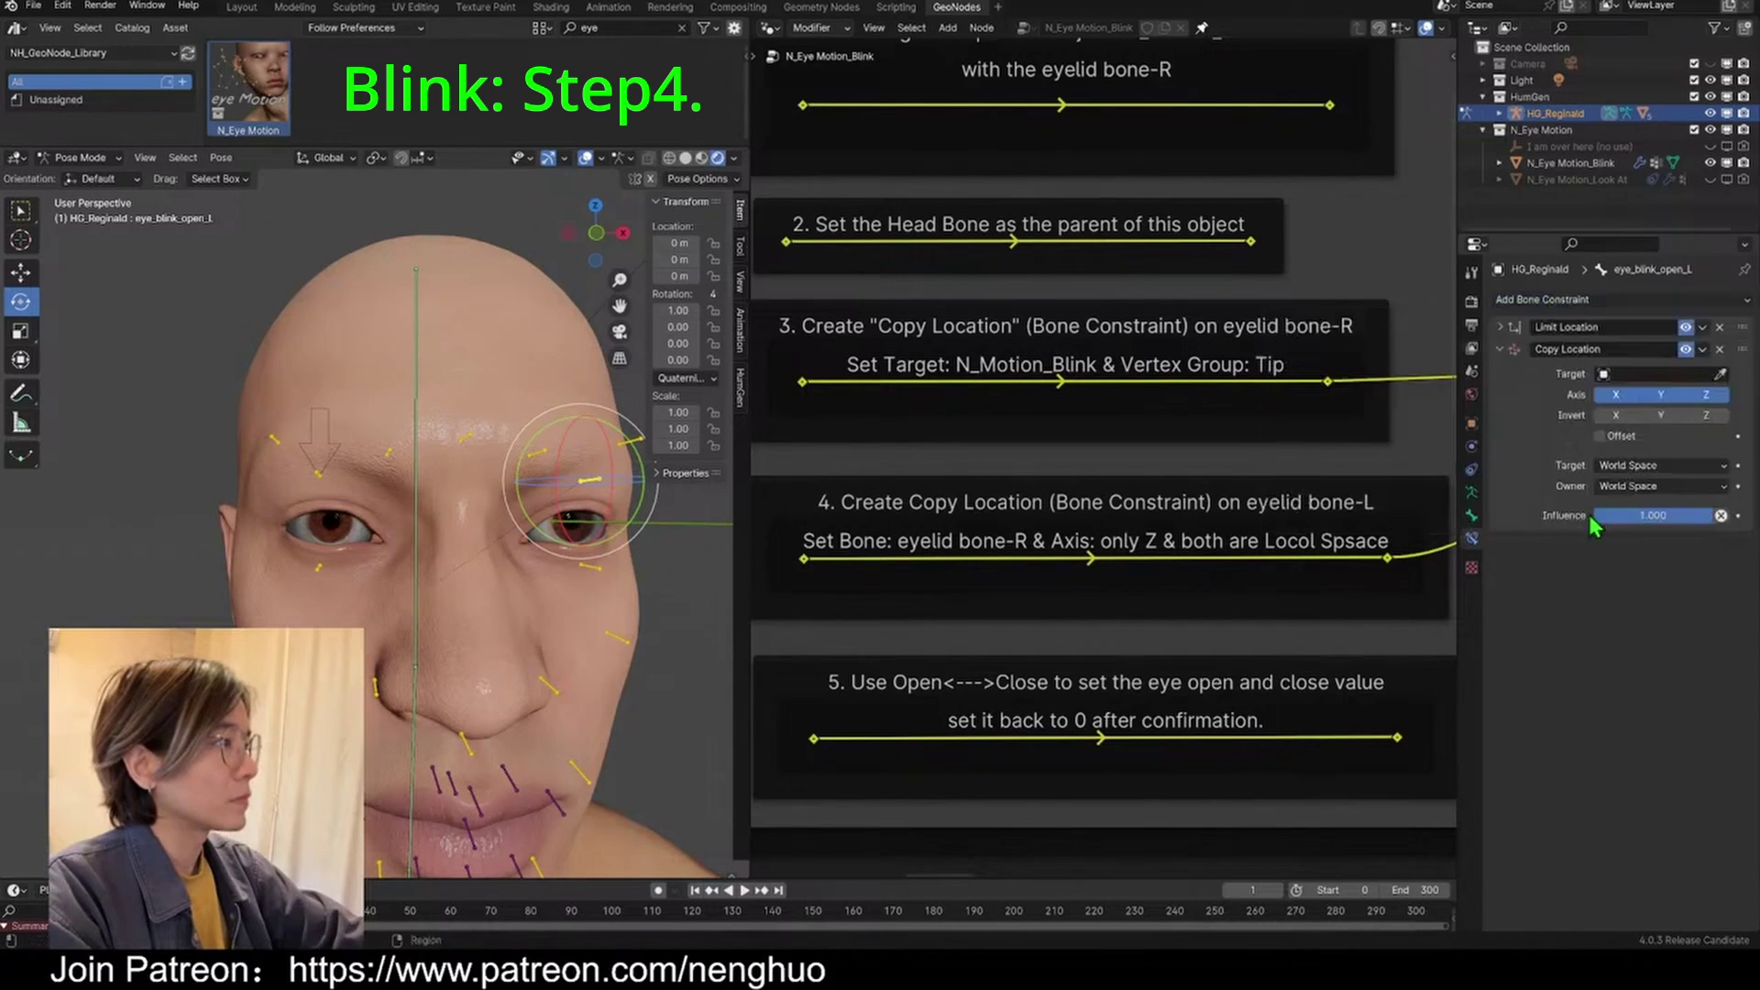
Step: Target the left eyelid's Copy Location constraint at the HG_Reginald rig and its bone eye_blink_open_R
click(1721, 375)
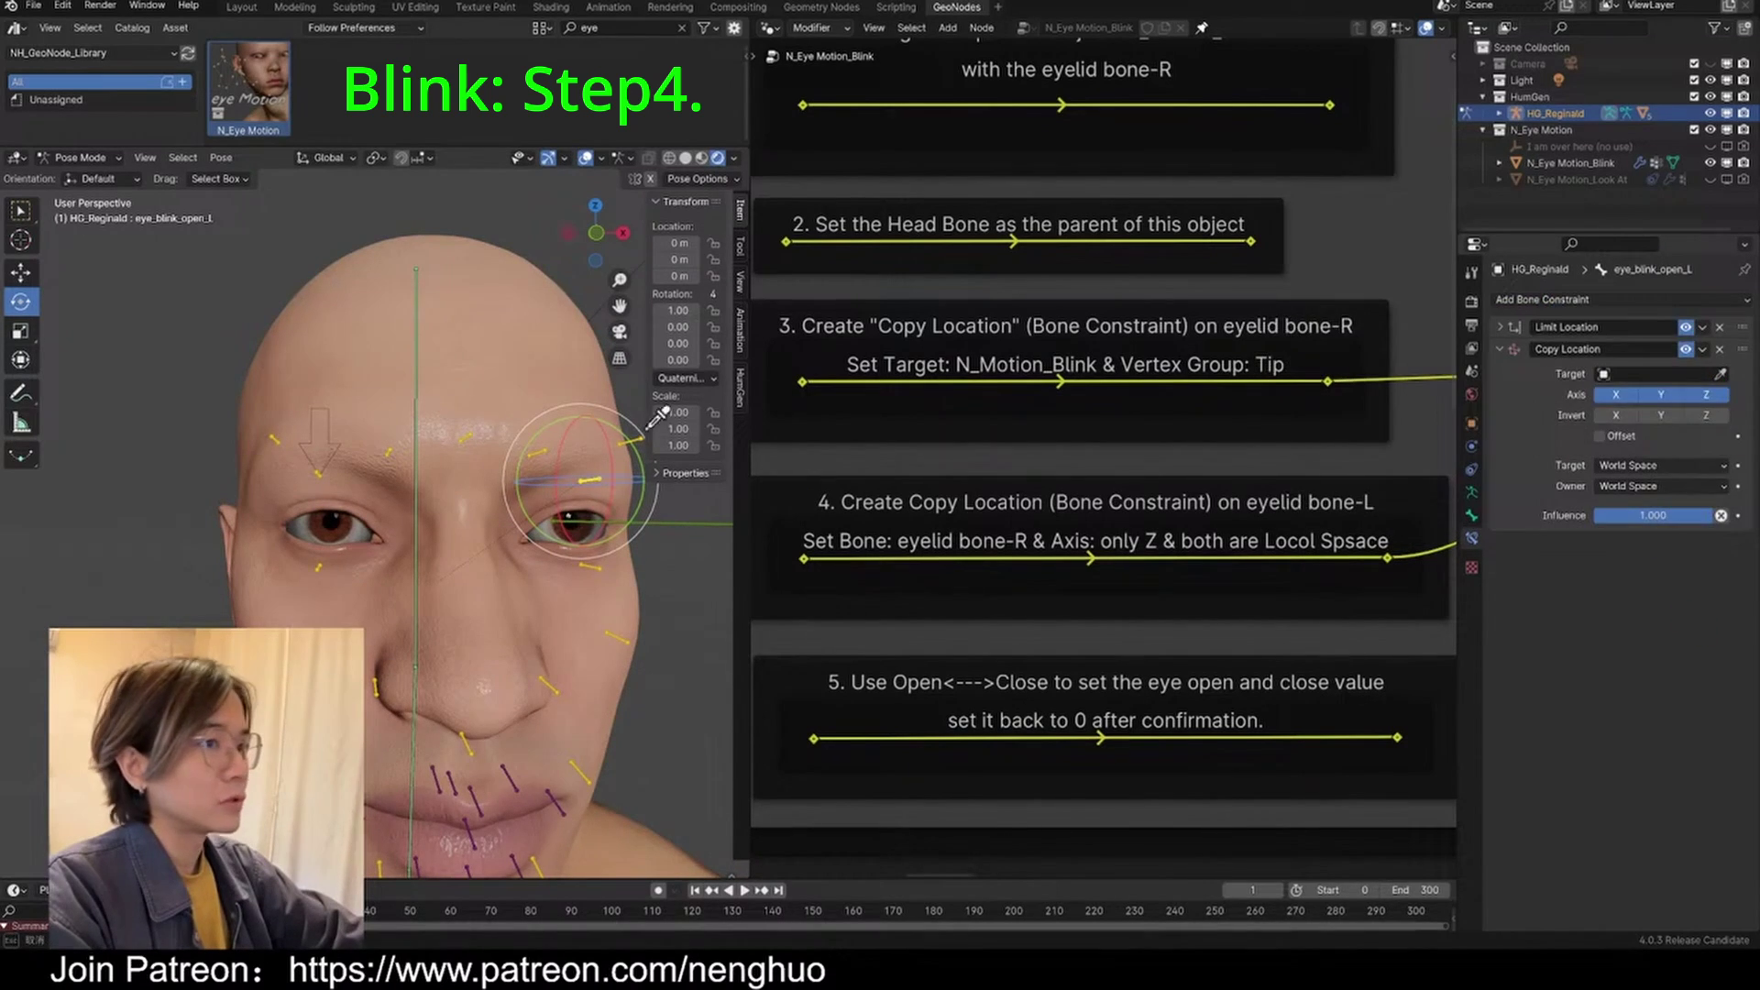
click(426, 419)
click(1676, 395)
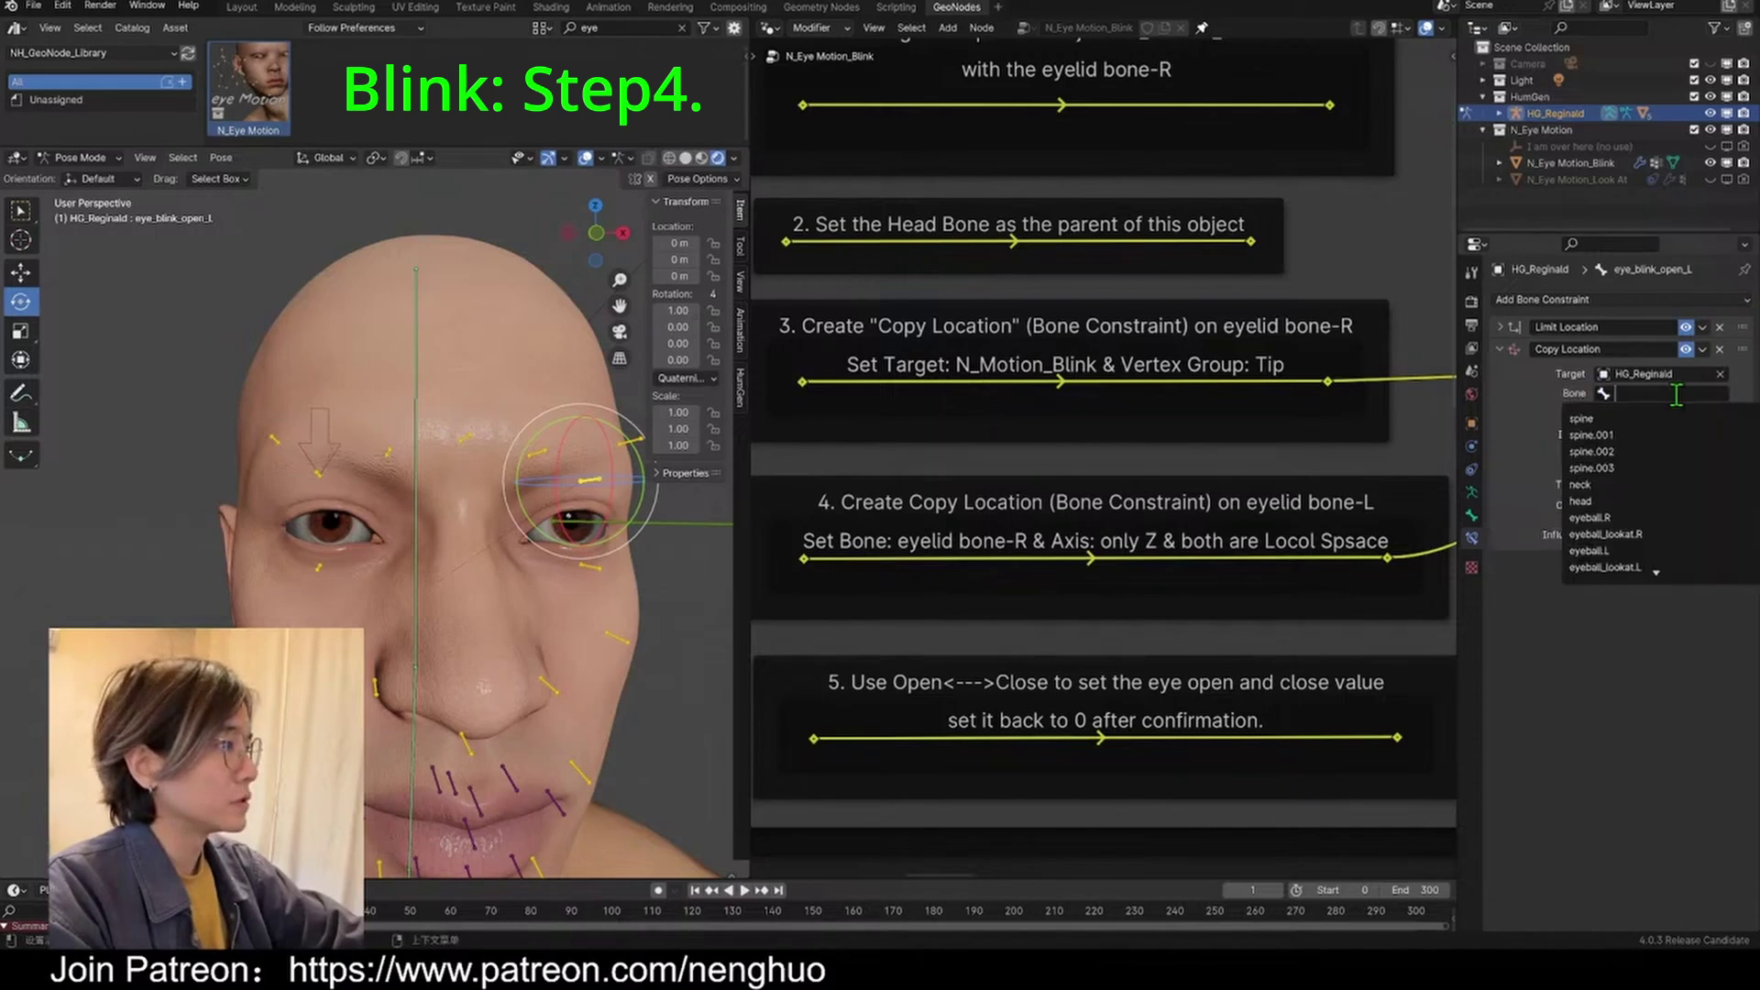
text(open)
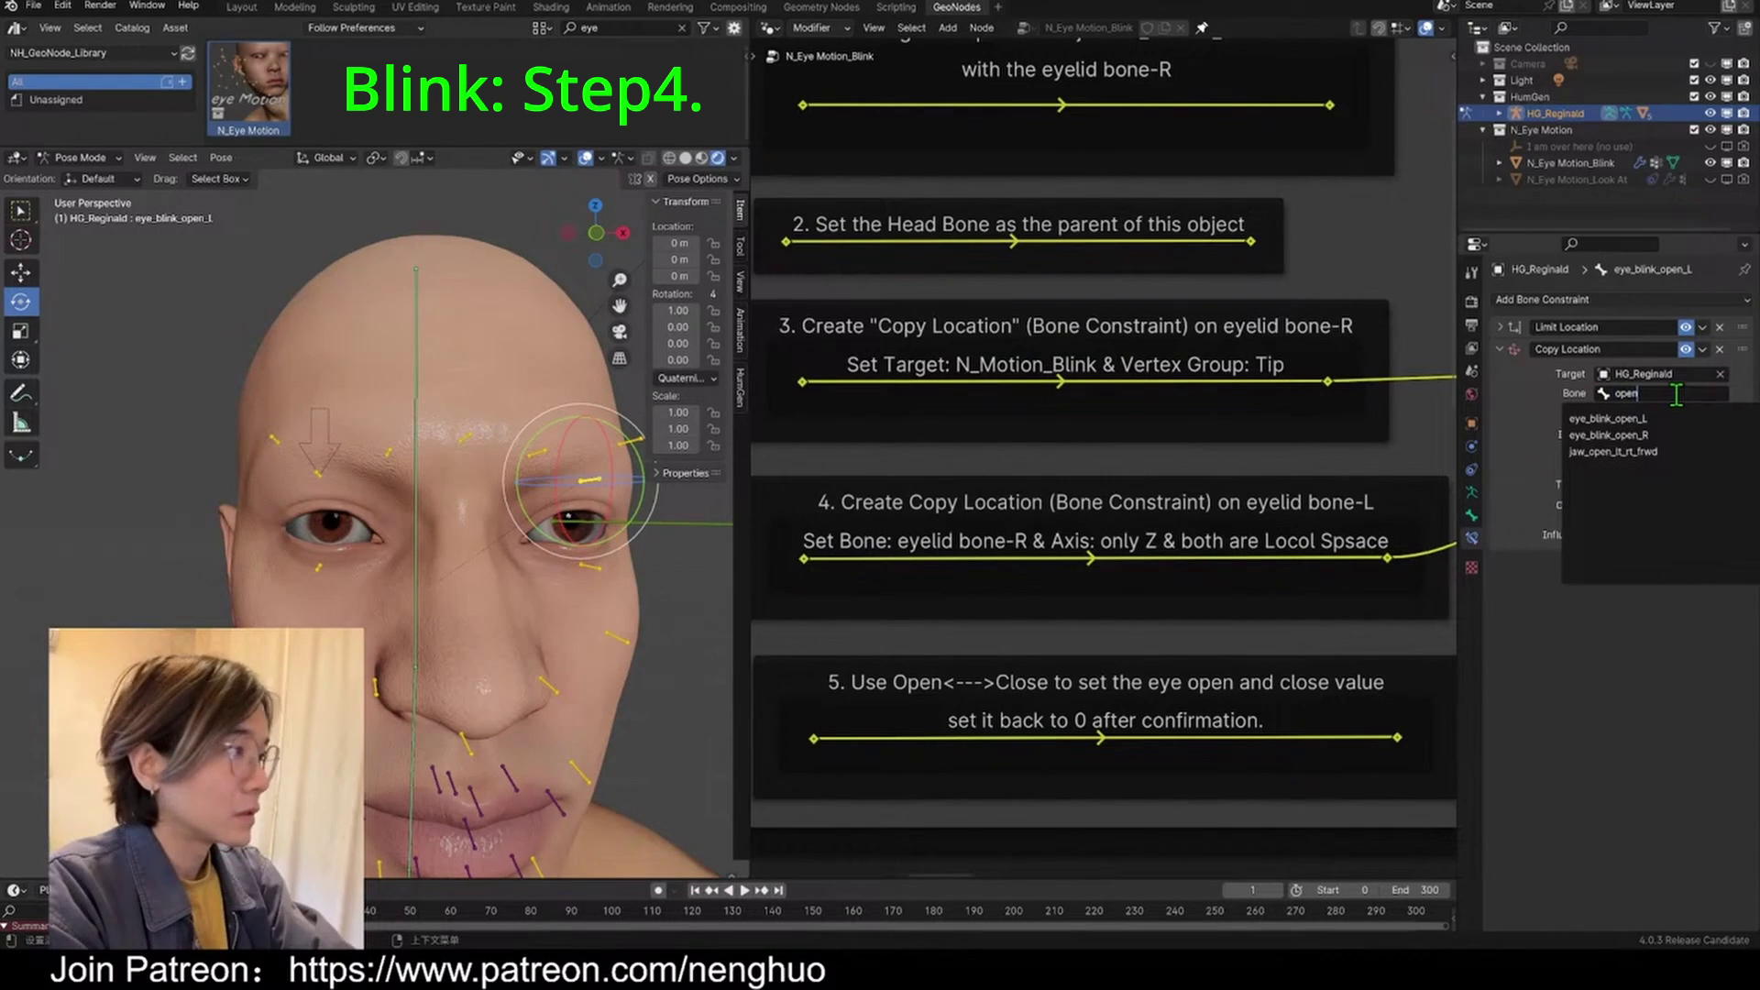
click(1637, 435)
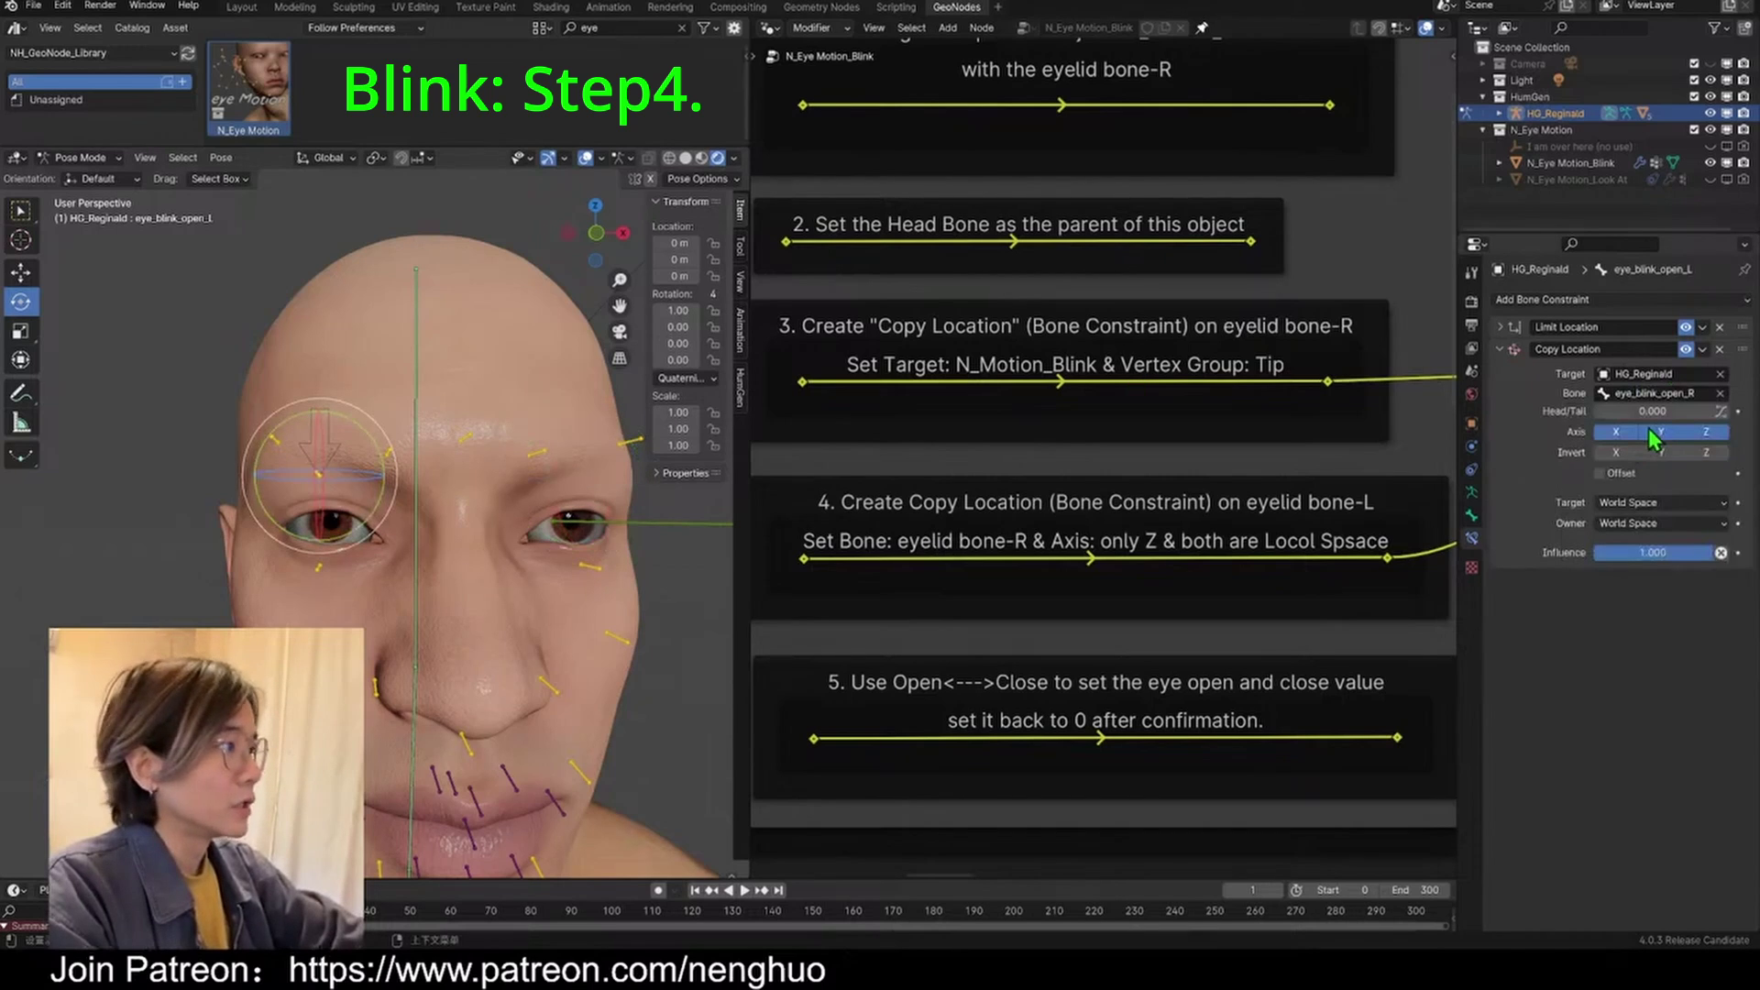
Step: Limit the left eyelid's Copy Location constraint to the Z axis and set both target and owner to Local Space
click(1634, 431)
click(1658, 433)
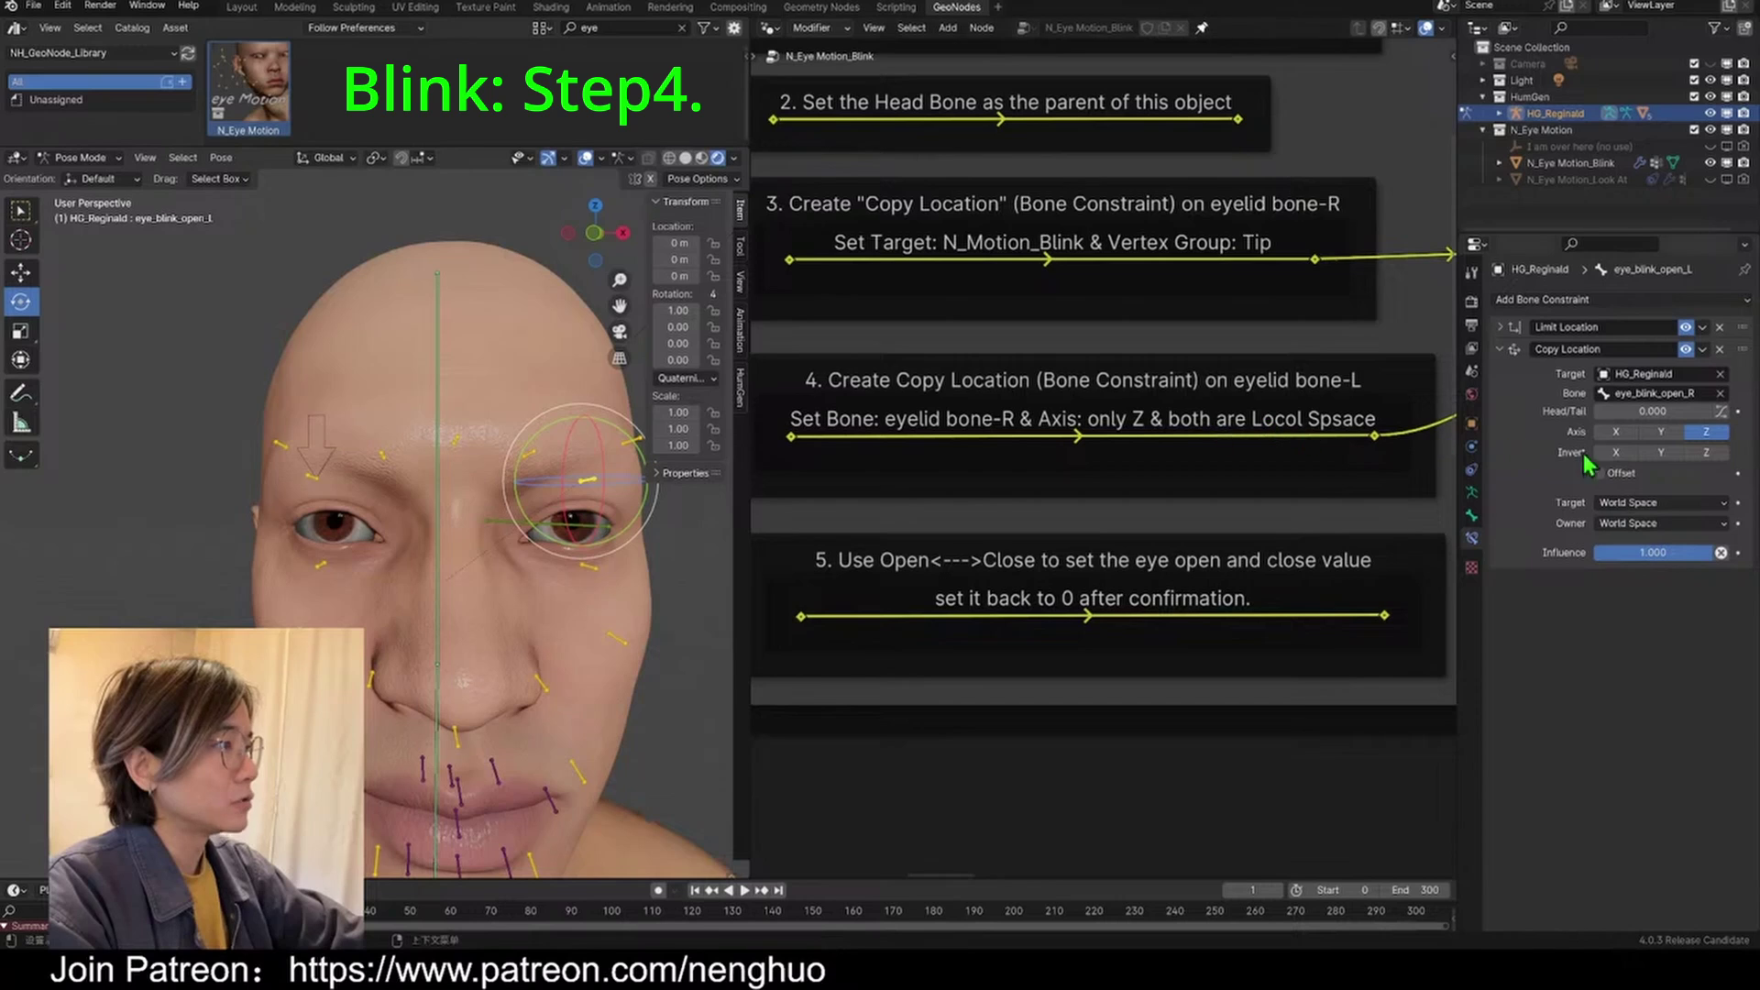
click(1640, 503)
click(1613, 602)
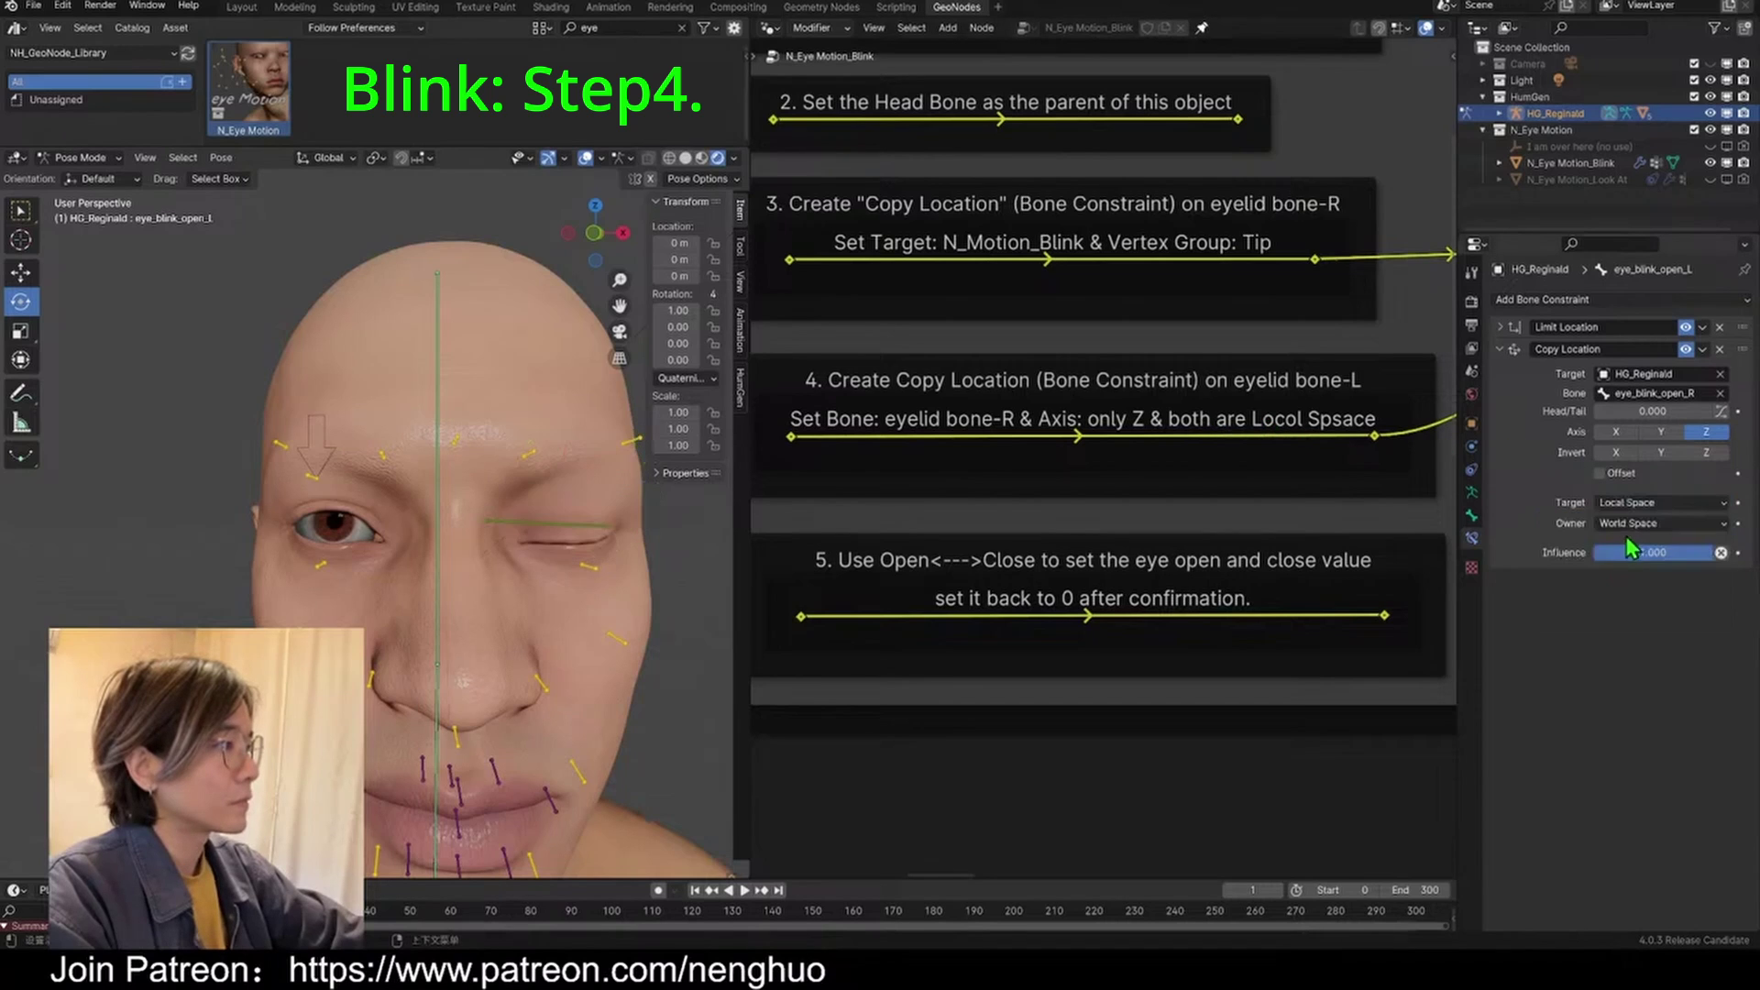
click(1637, 523)
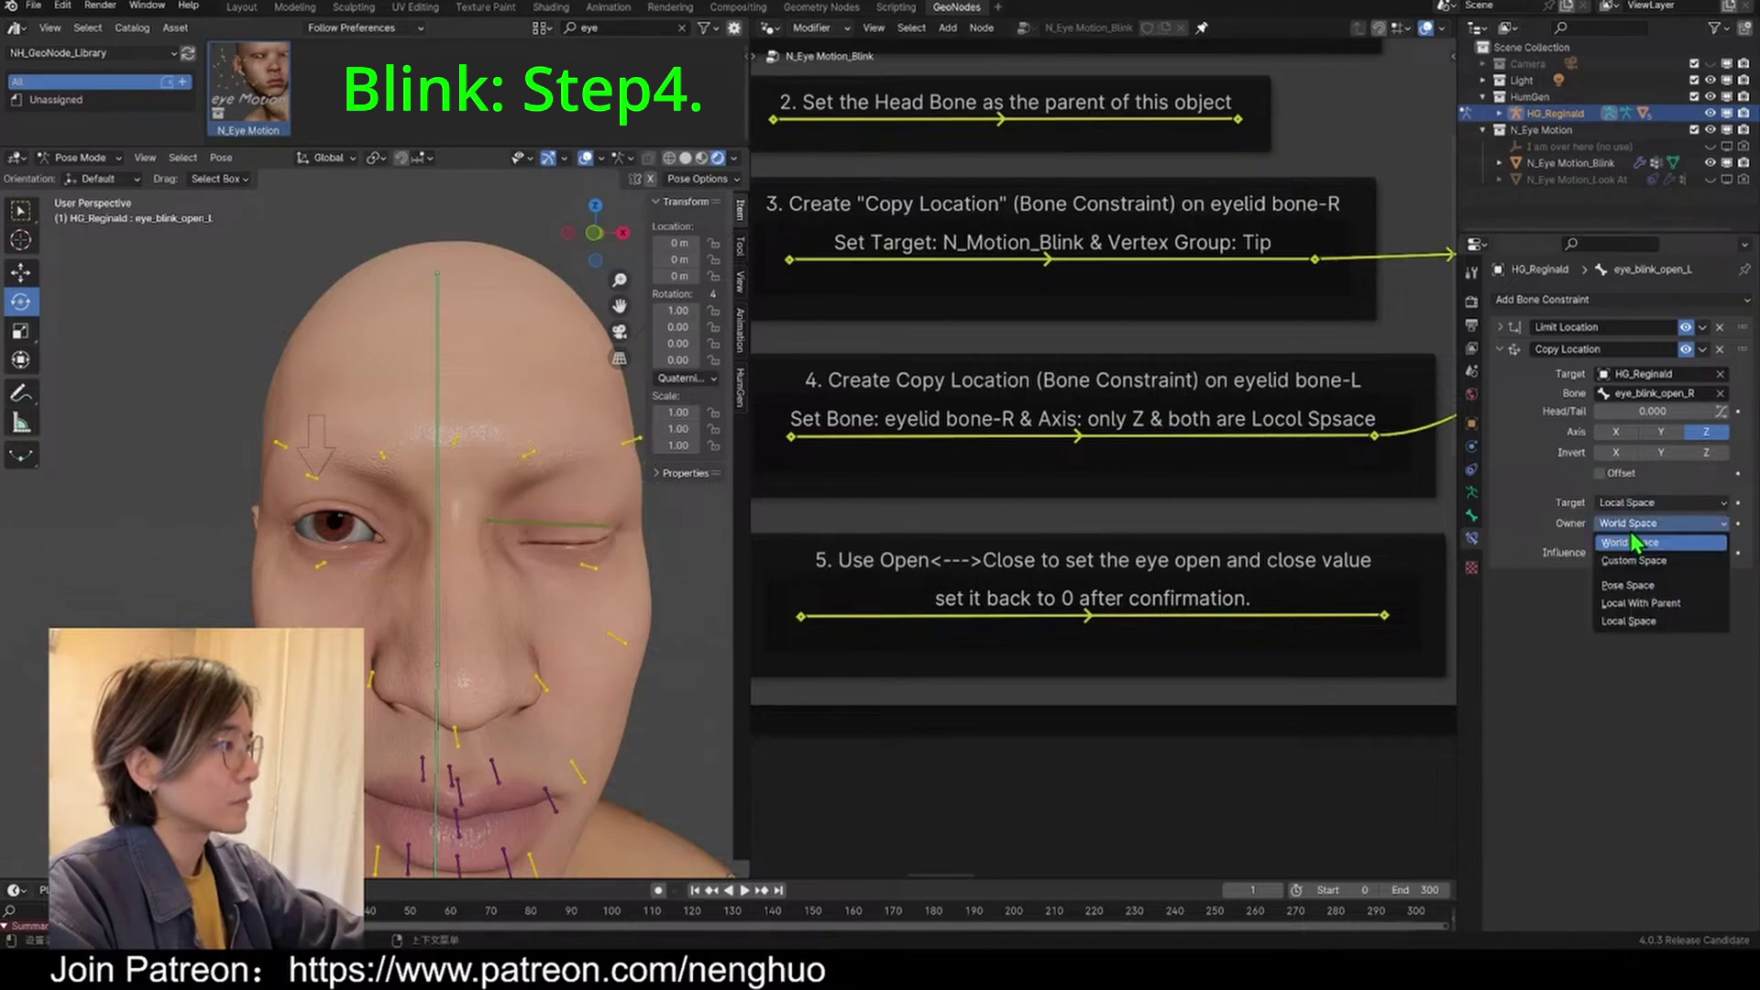
click(1632, 622)
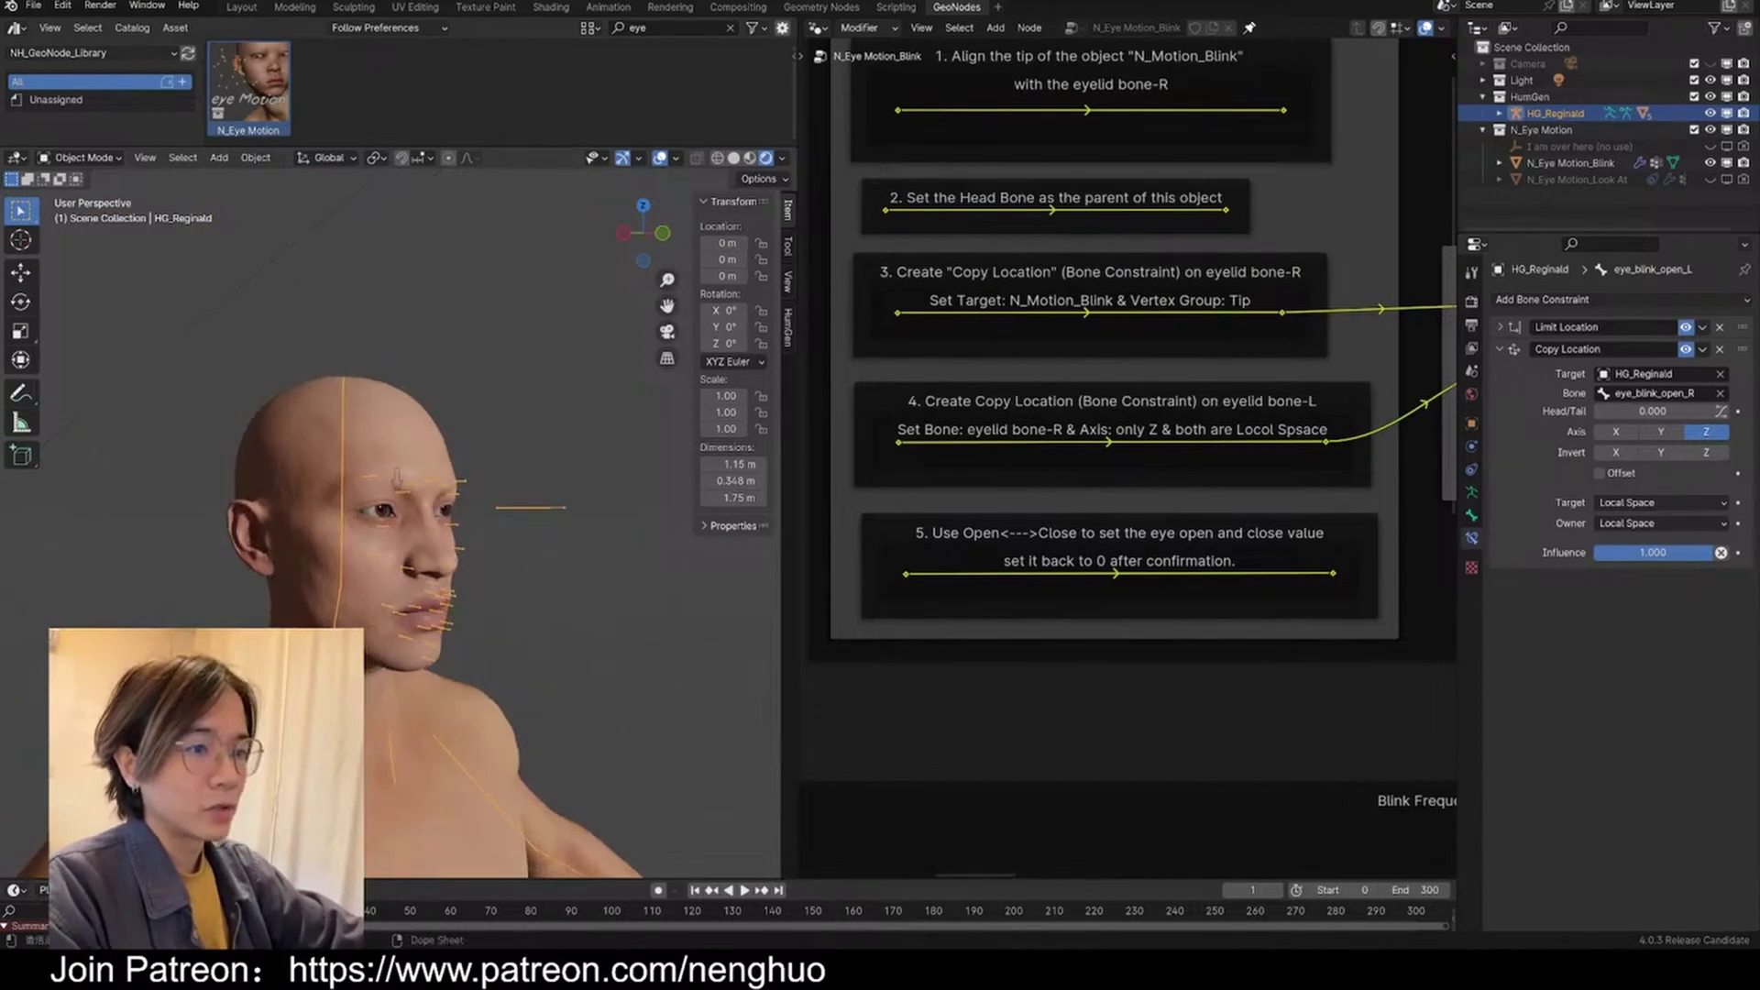
Step: Play the animation to preview the blink, and show the modifier settings of N_Eye Motion_Blink
key(space)
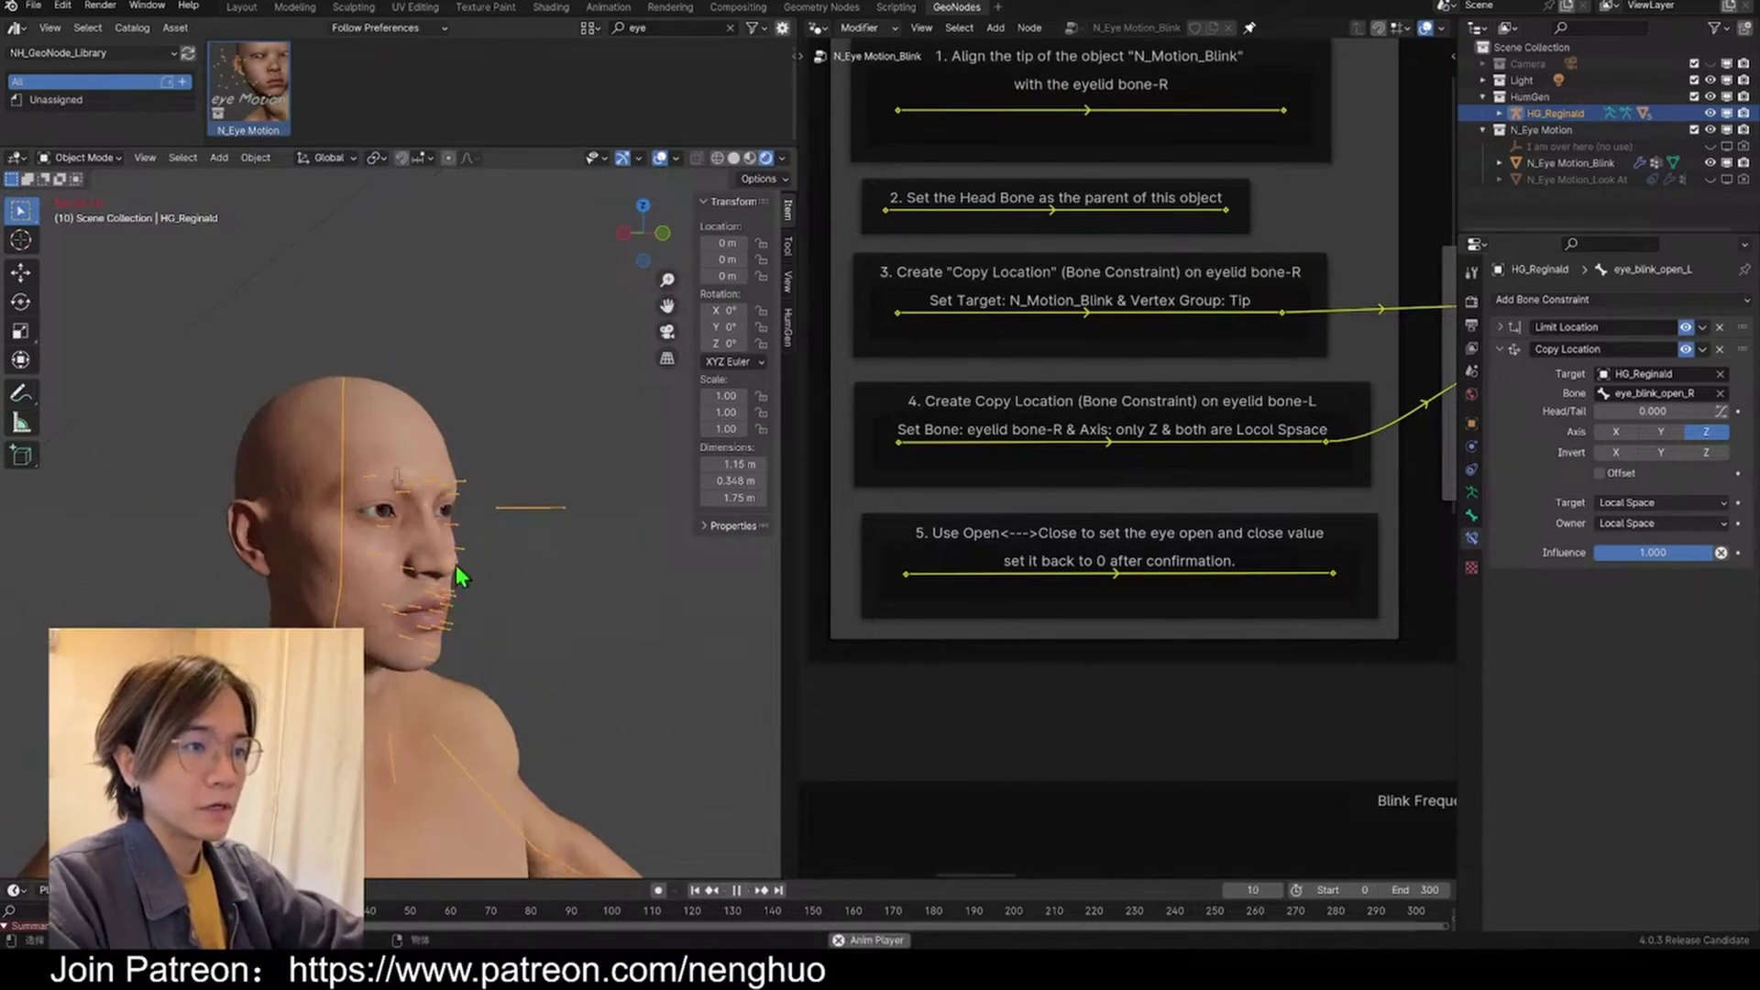
scroll(477, 596, up, 5)
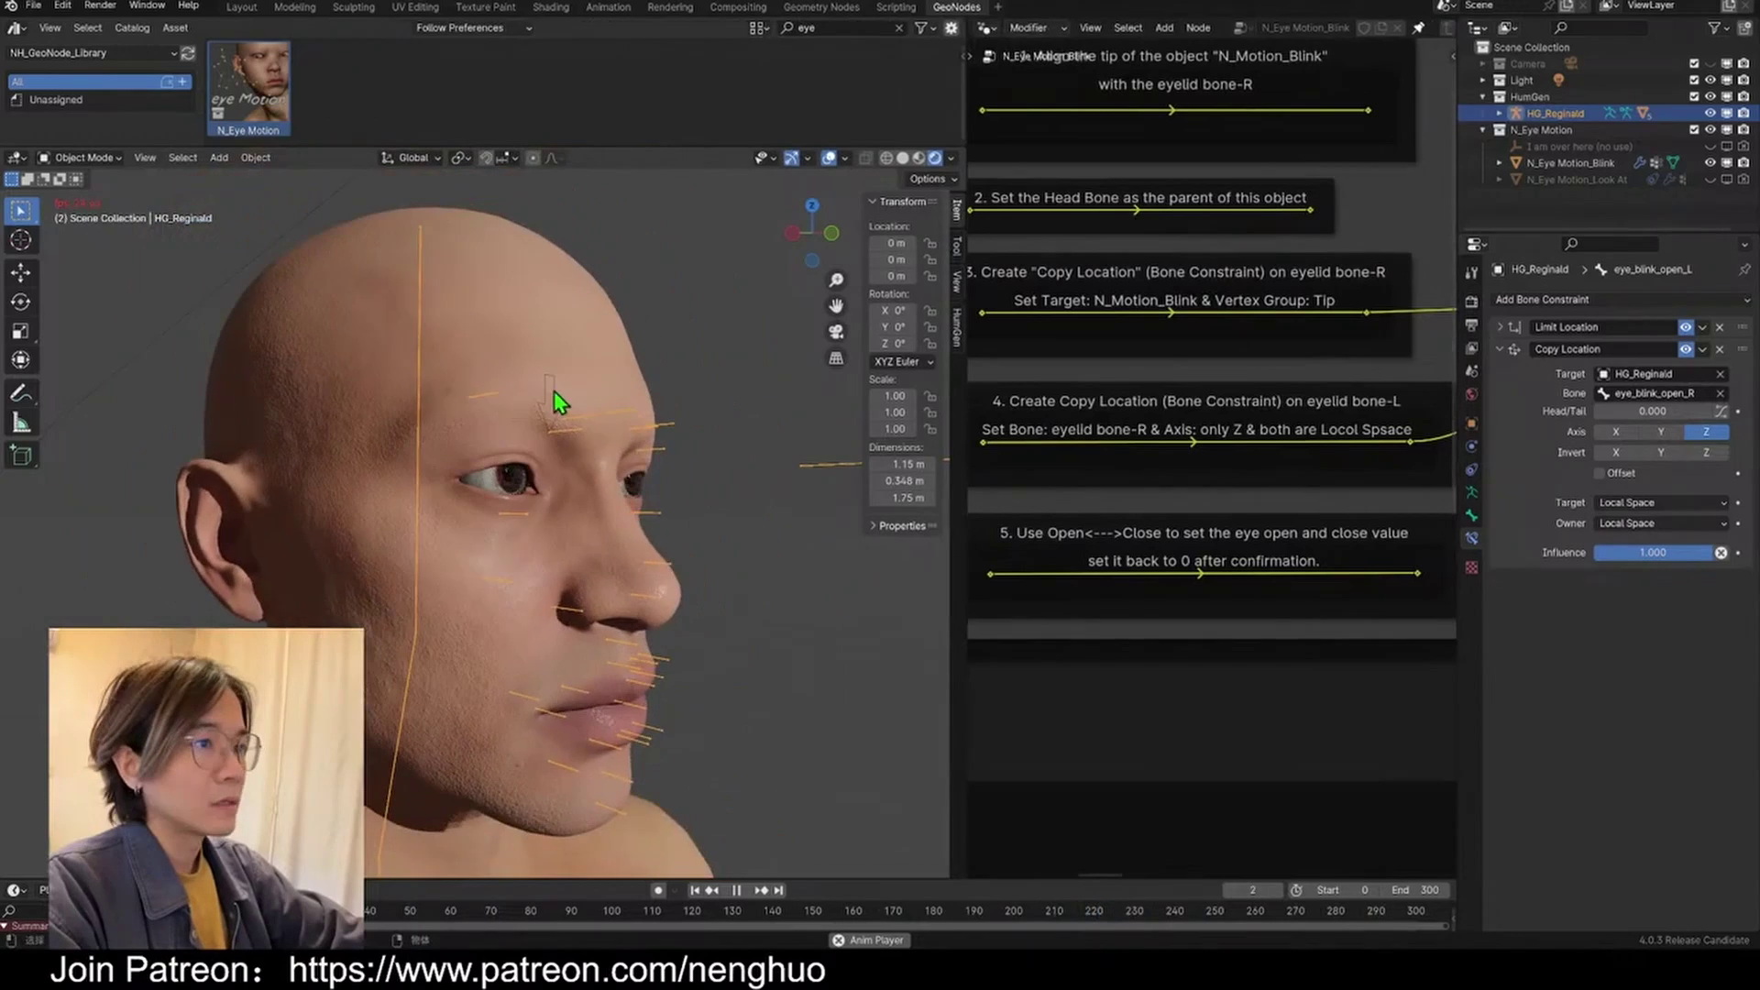
click(552, 398)
click(555, 398)
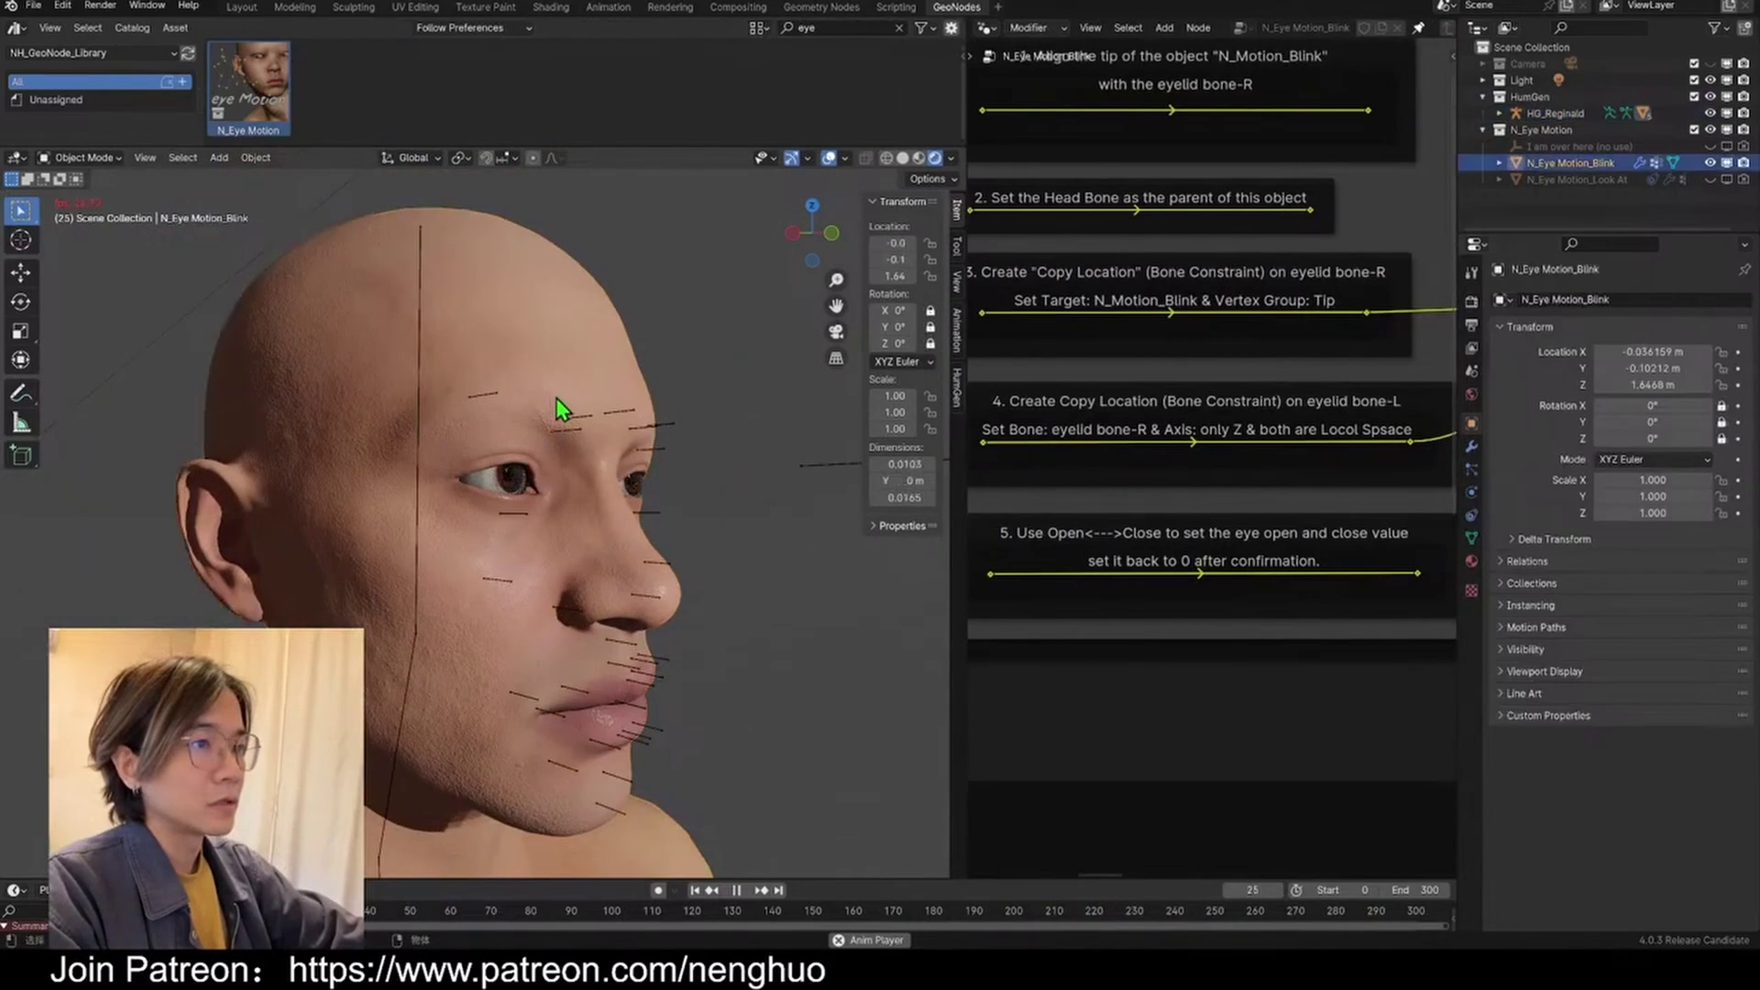
click(1472, 447)
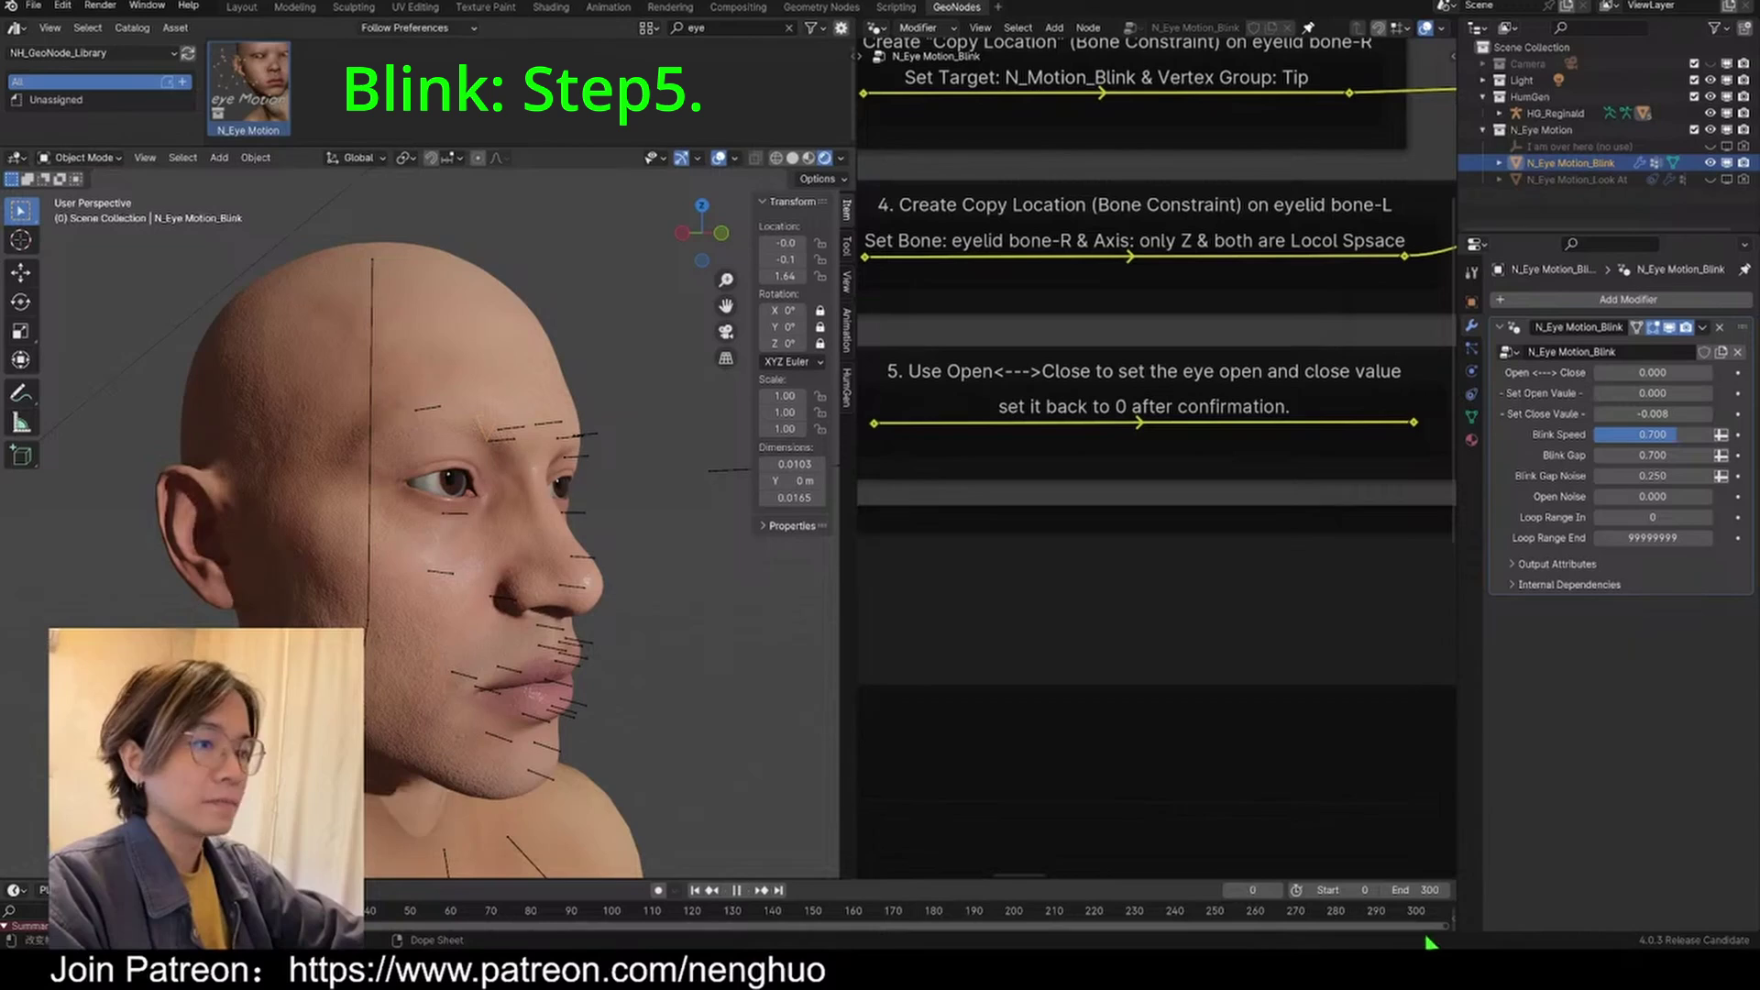
key(space)
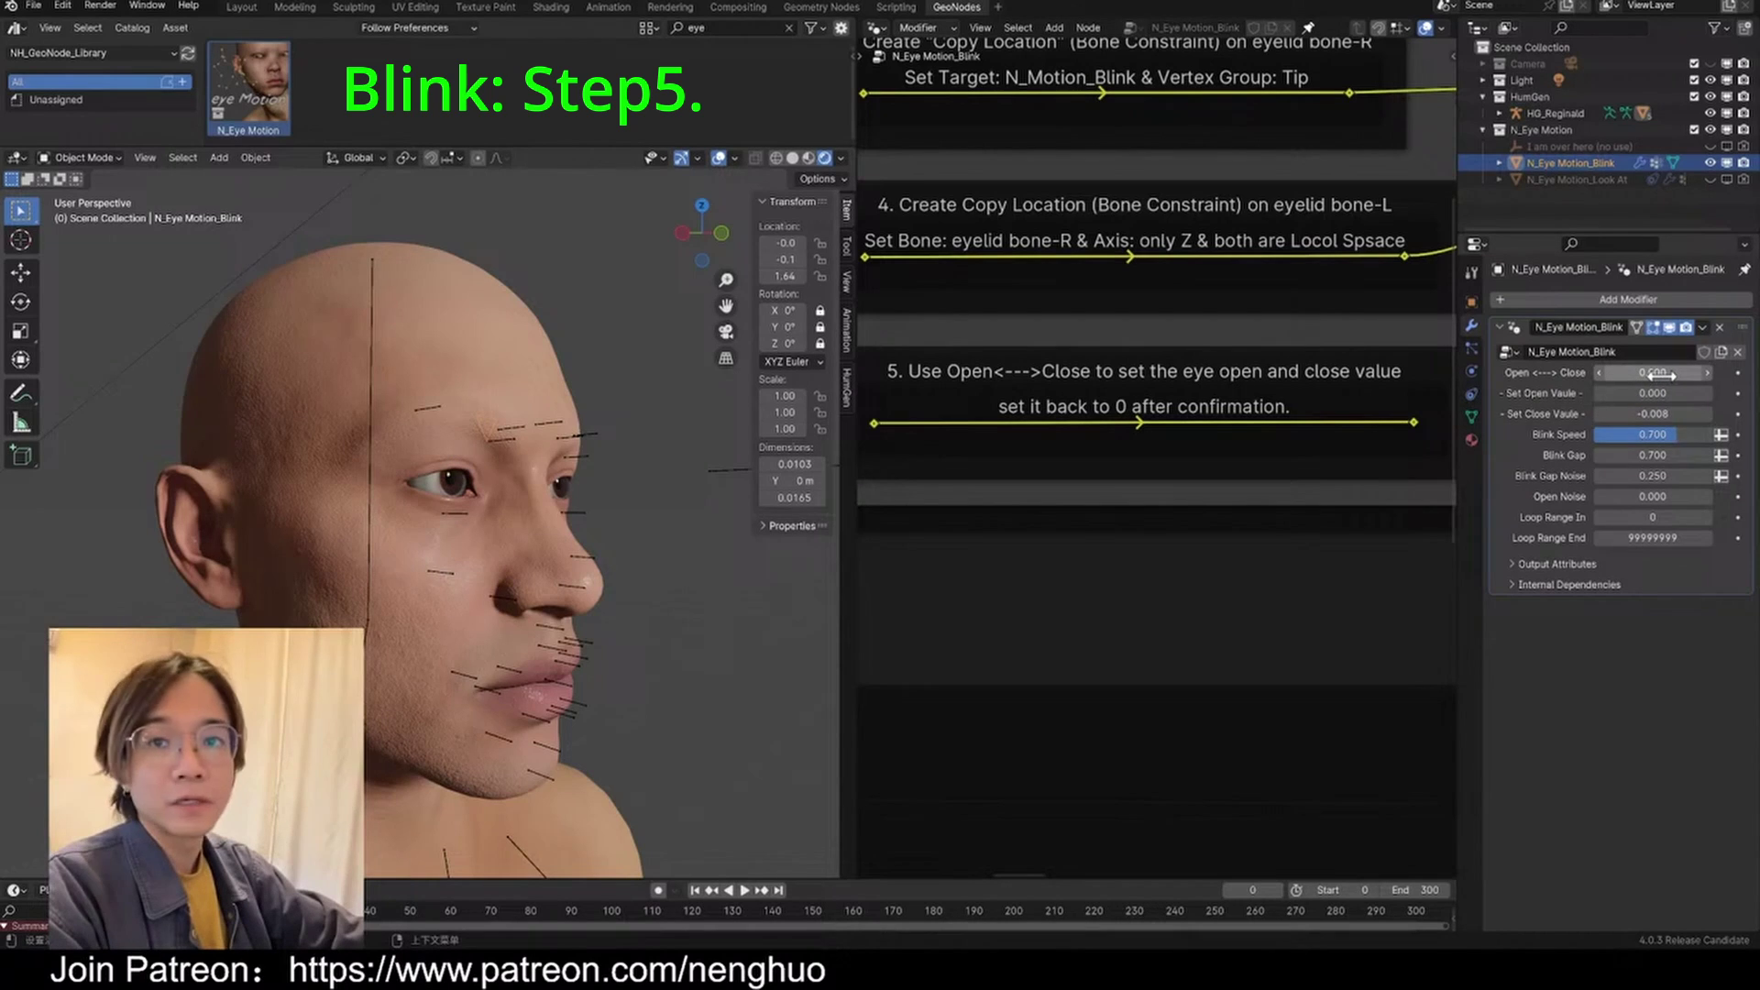
Step: Set Open <---> Close to 1 on the N_Eye Motion_Blink modifier and inspect the eyelids in front view
key(BackSpace)
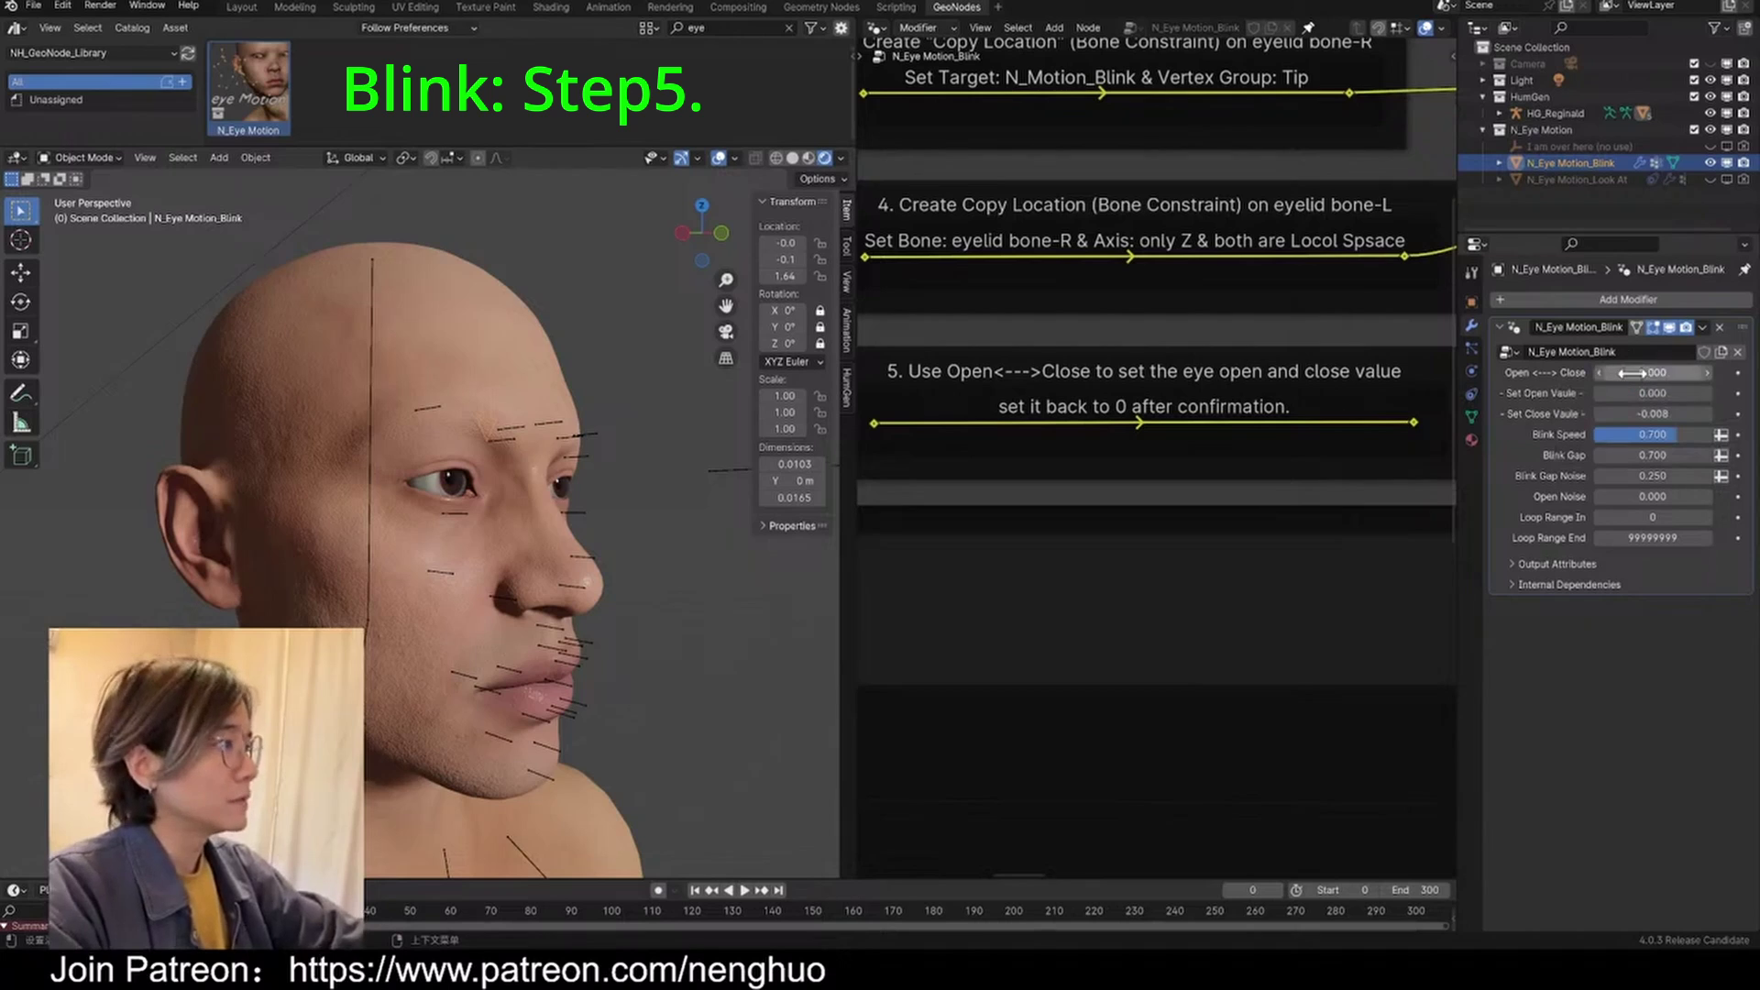
drag(1632, 374, 1687, 373)
middle_drag(715, 389, 565, 389)
middle_drag(550, 541, 449, 550)
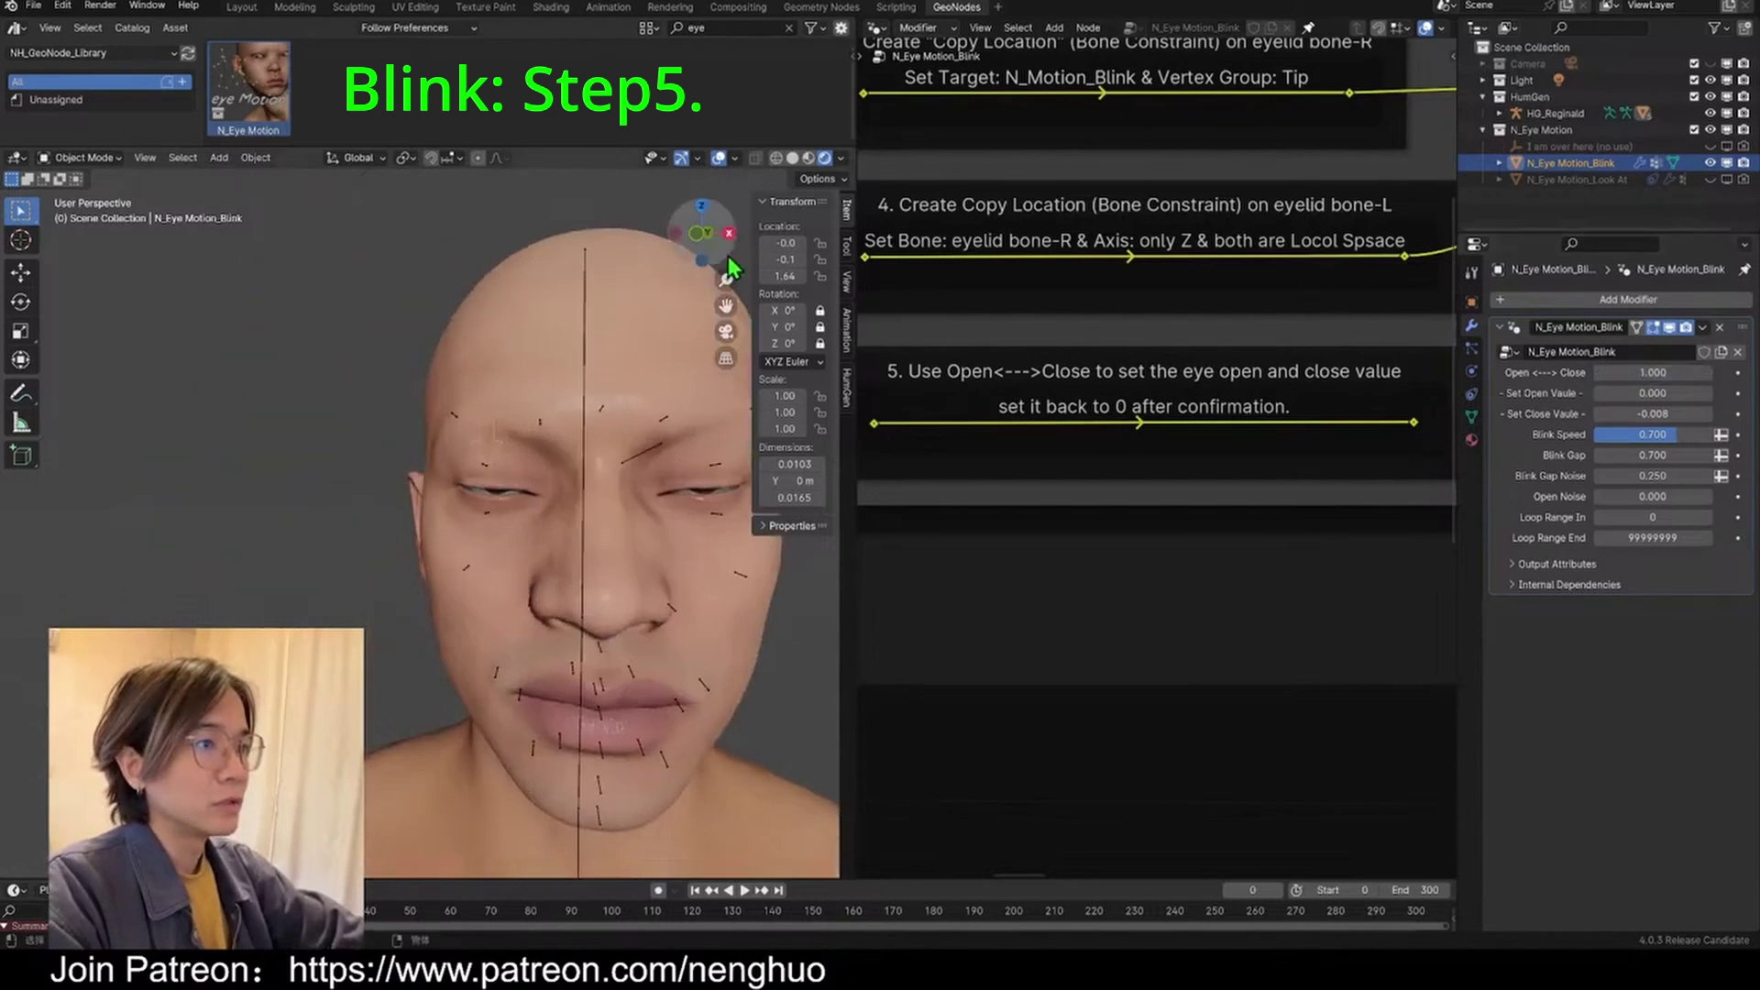
click(698, 244)
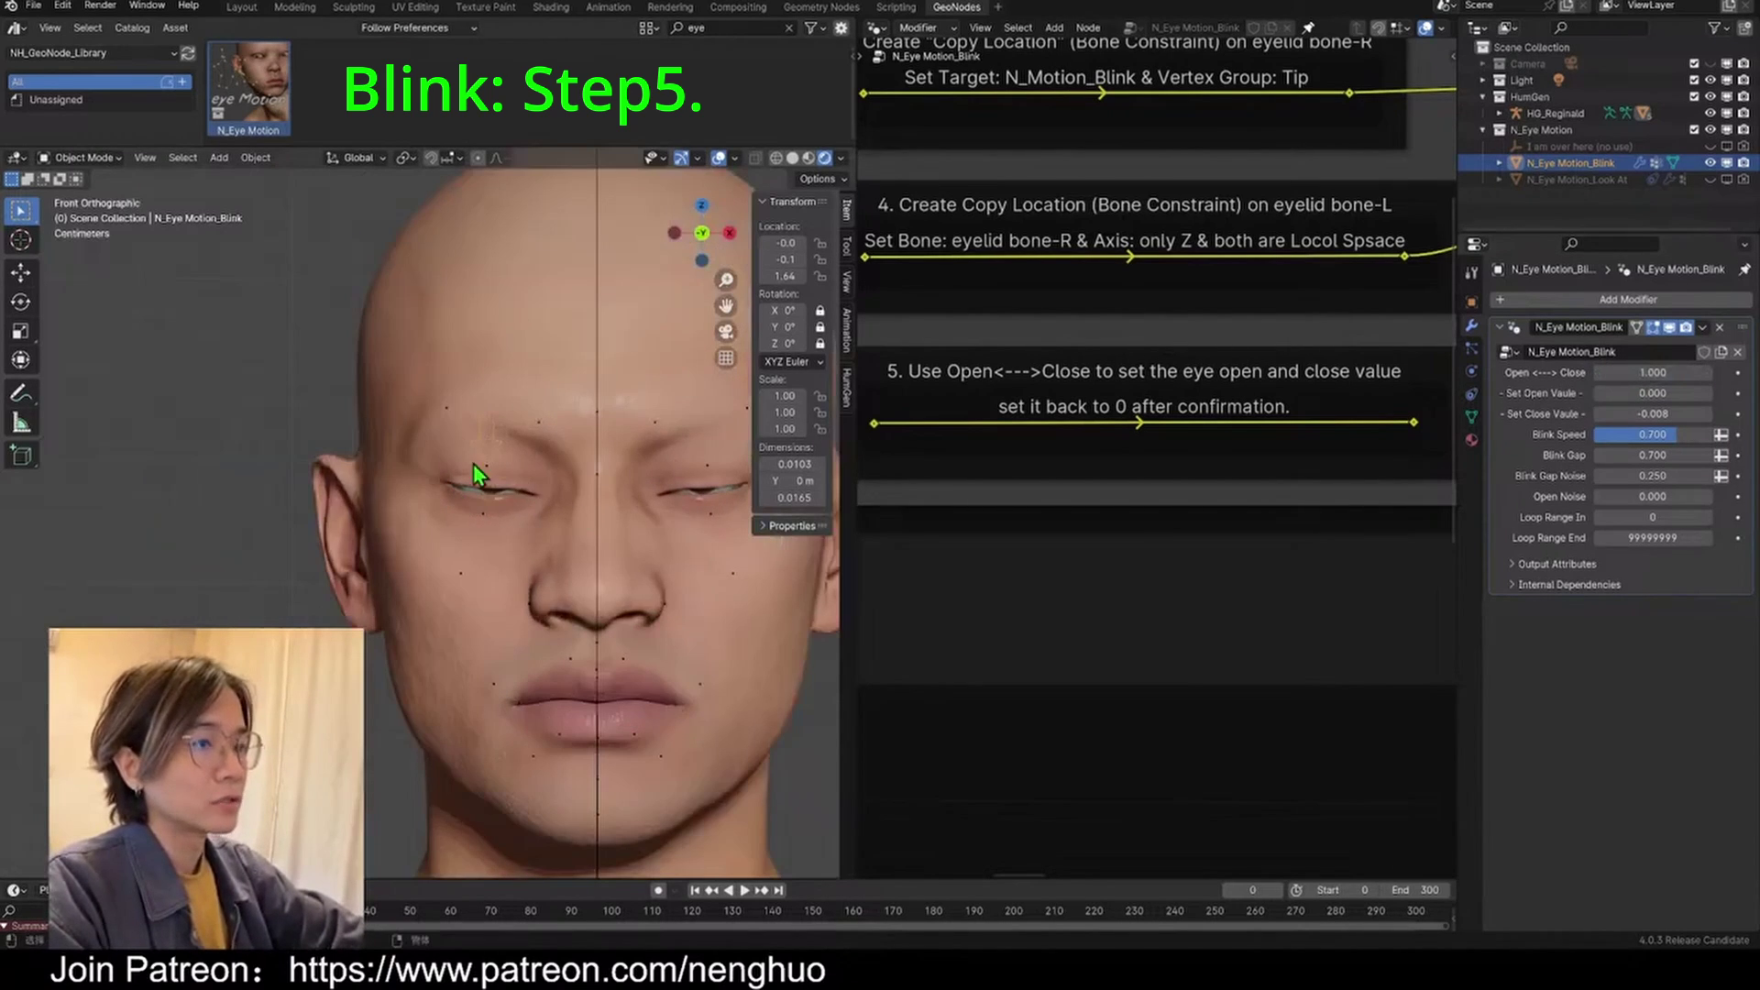
scroll(477, 477, up, 1)
scroll(536, 507, up, 2)
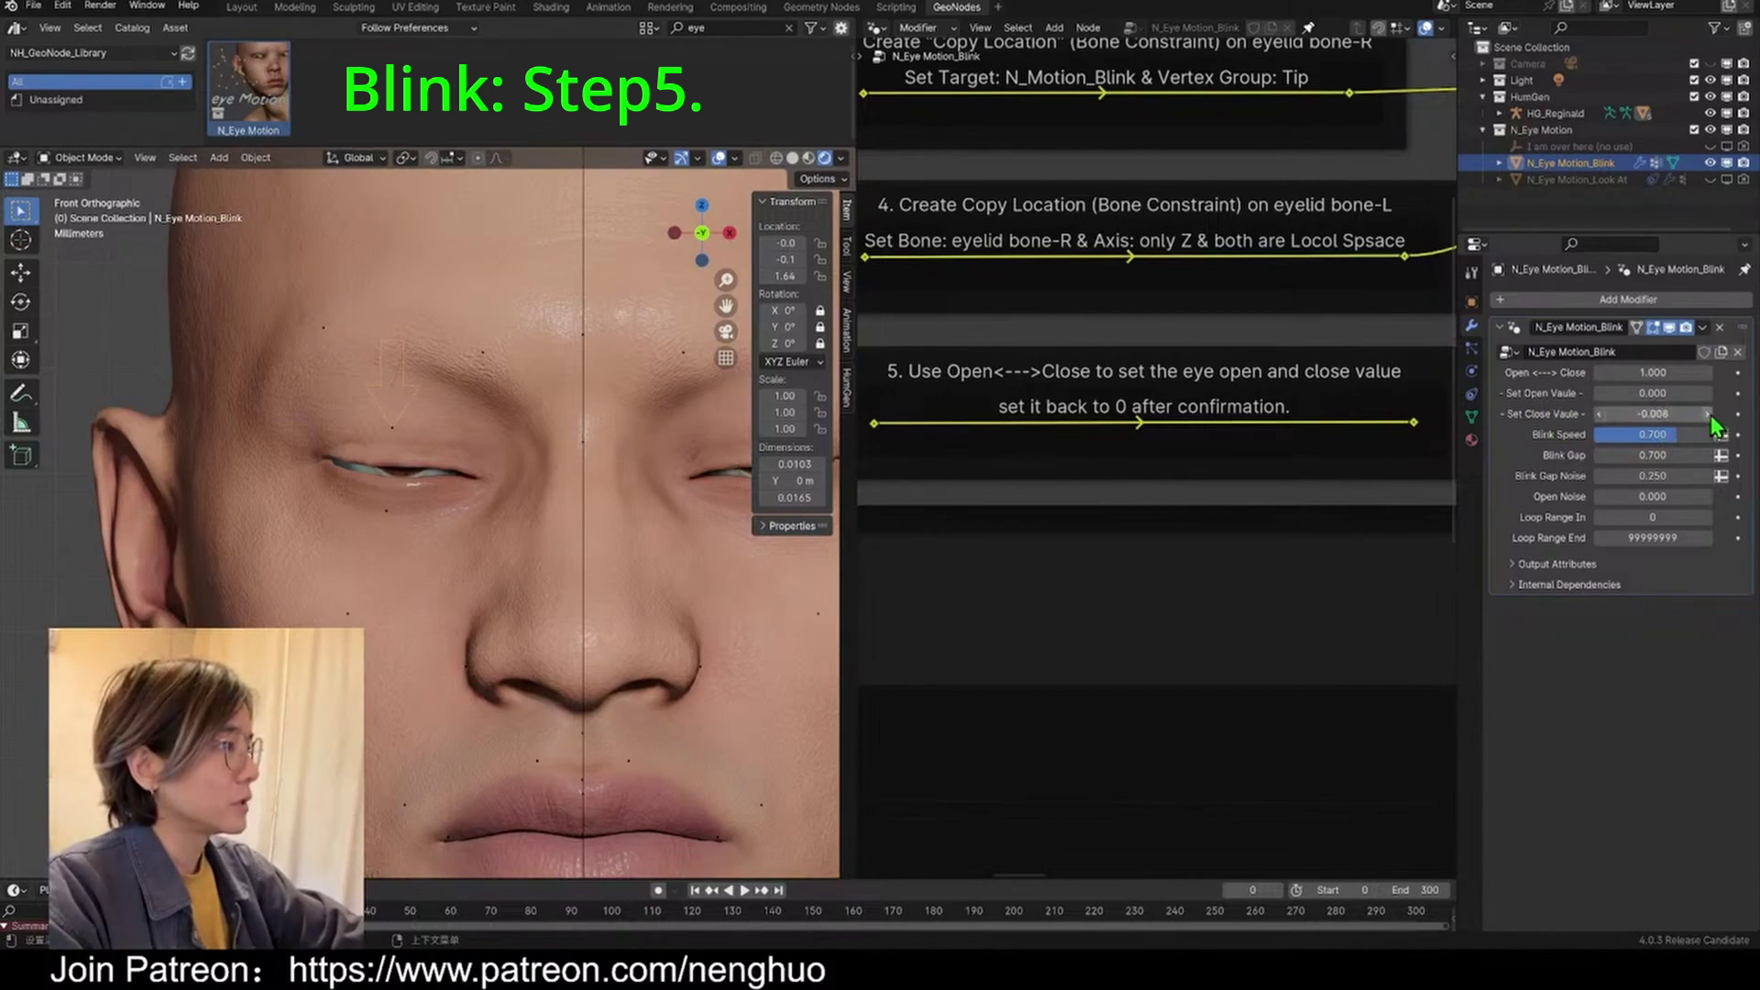
Step: Set the blink modifier's close value to -0.01 and check the closed eyelids on the whole face
click(1647, 414)
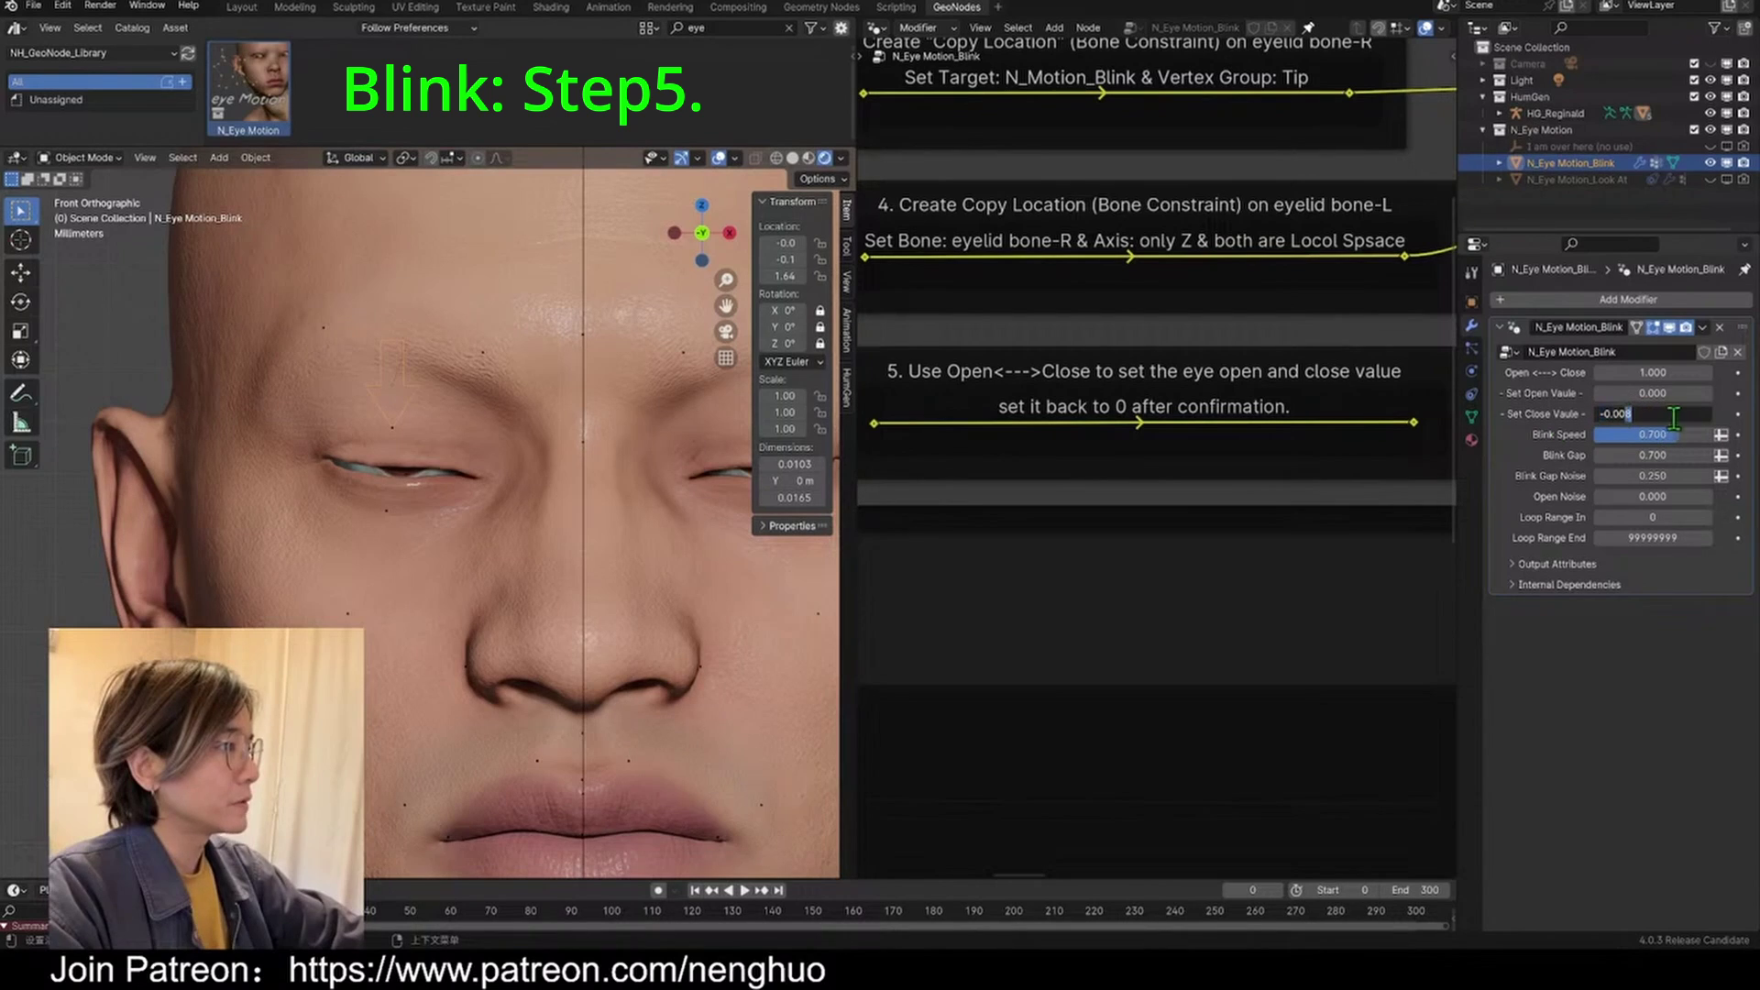
key(BackSpace)
key(BackSpace)
text(1)
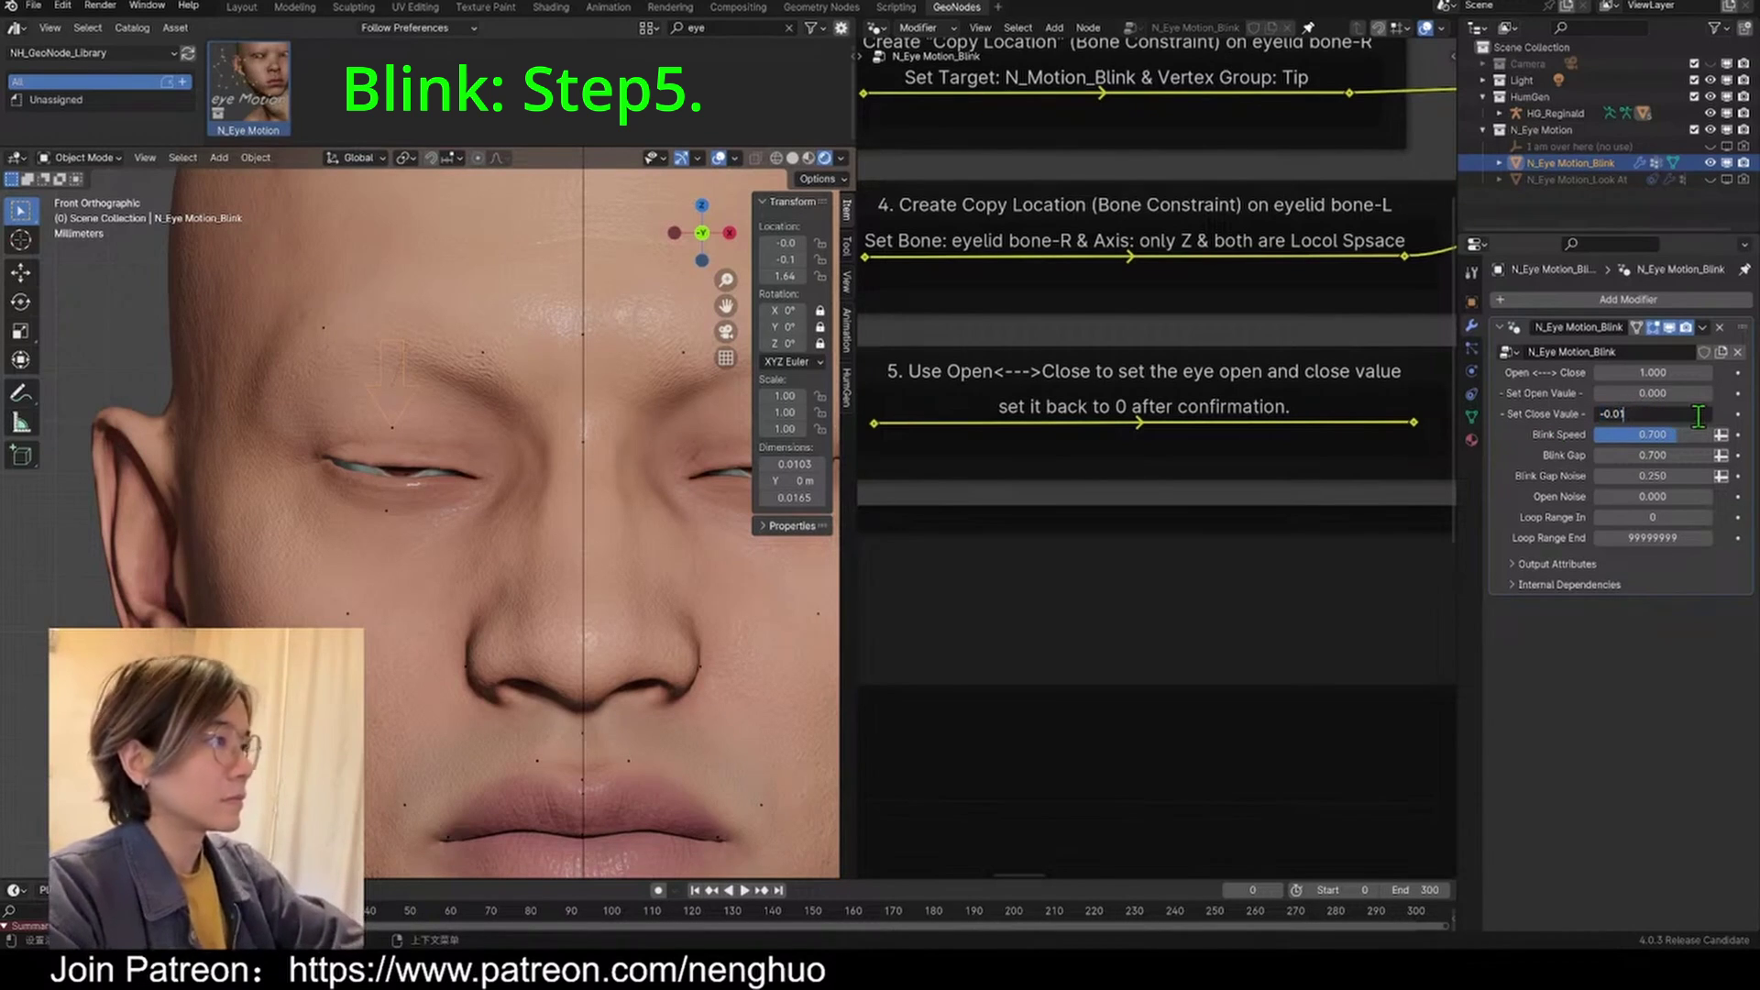
key(Return)
scroll(468, 426, down, 3)
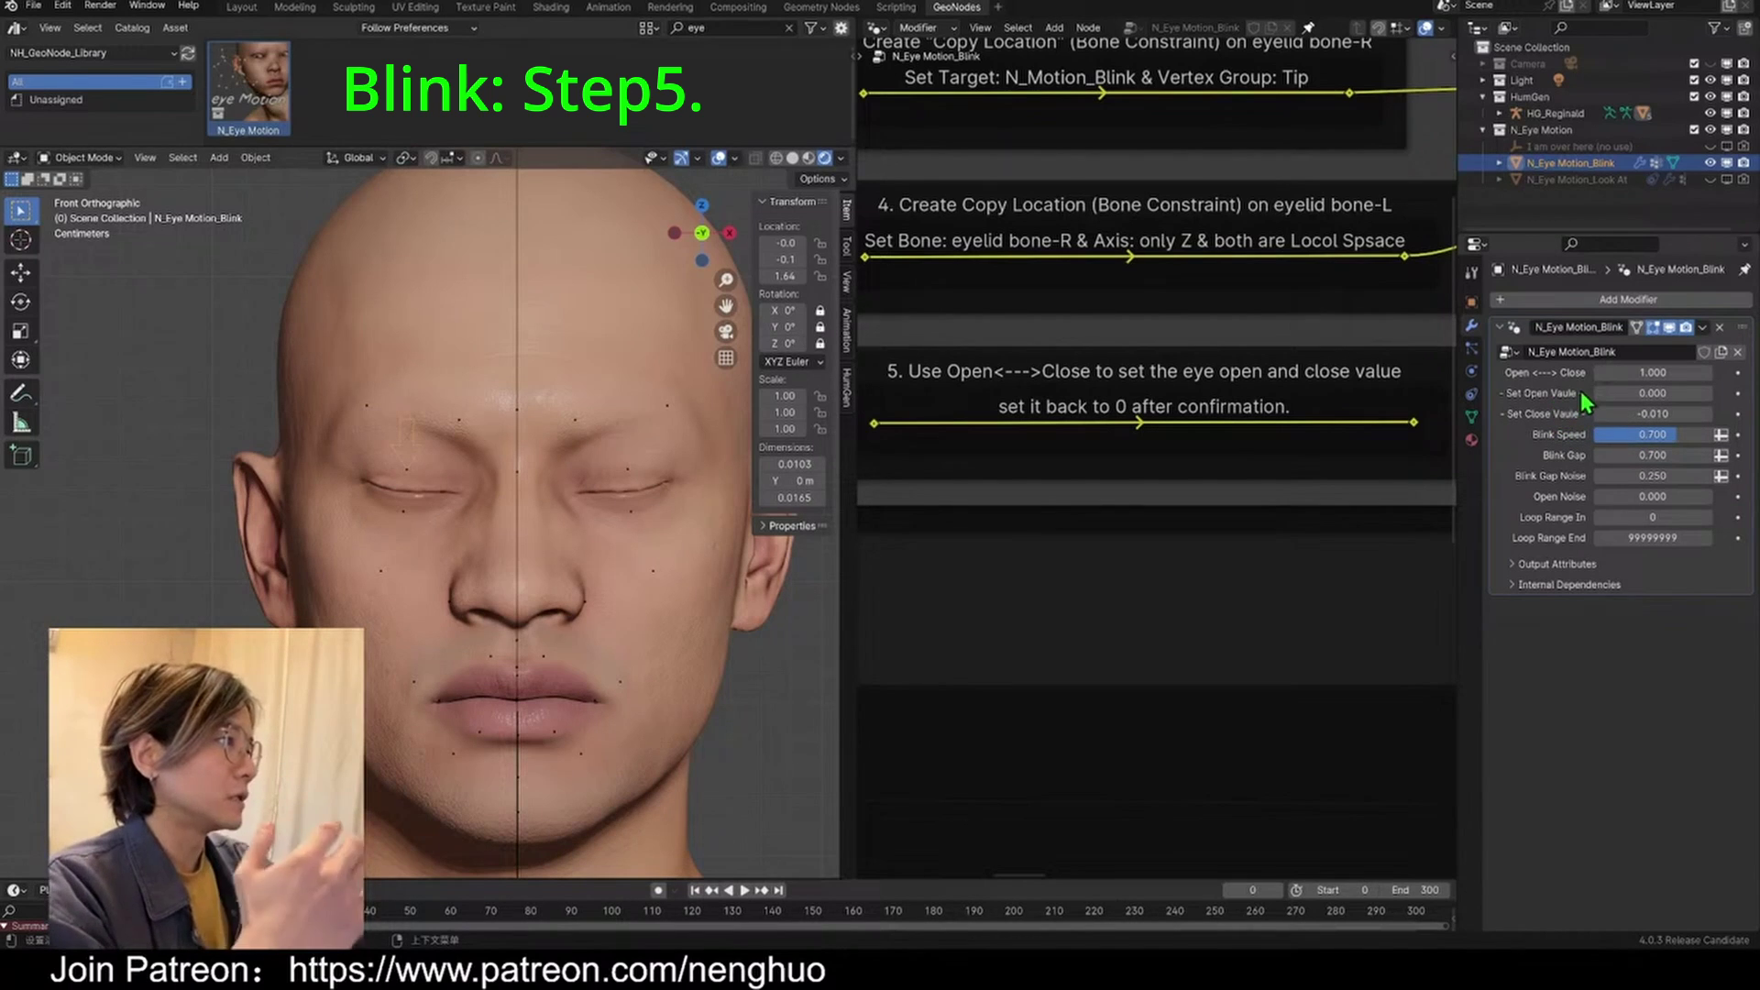
Step: Reset Open <---> Close to 0 on the blink modifier and check the open value setting
click(1650, 372)
text(0)
key(Return)
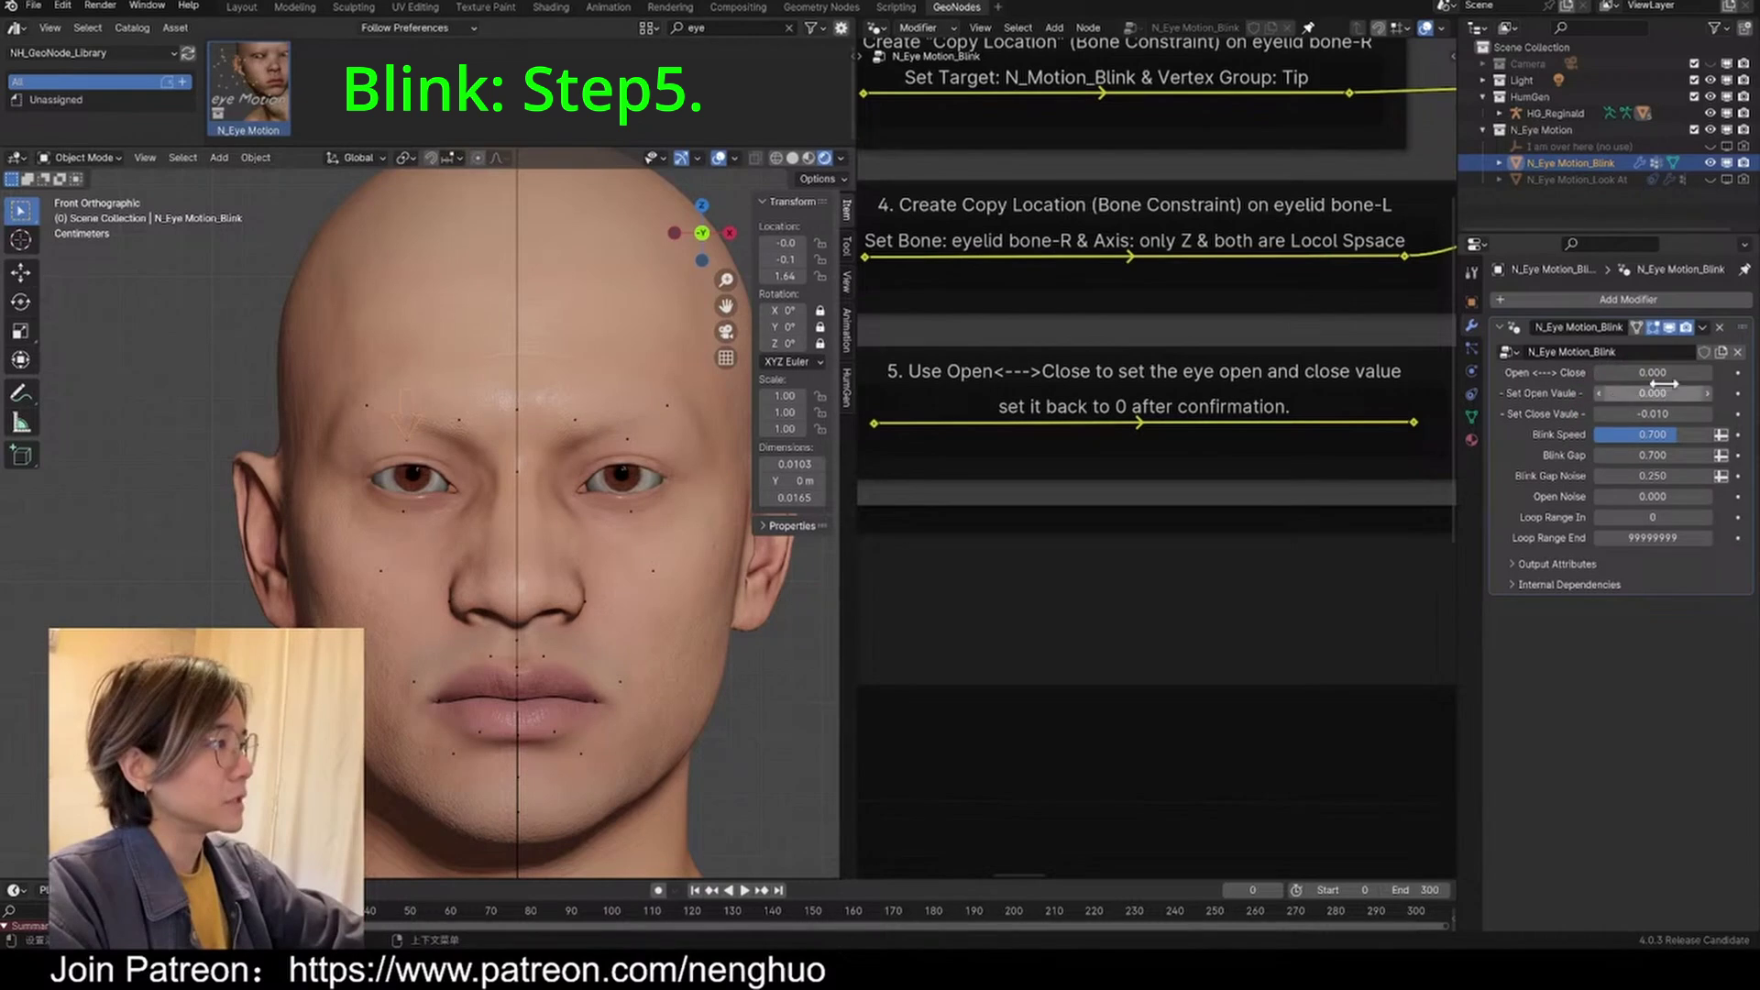
drag(1649, 393, 1641, 392)
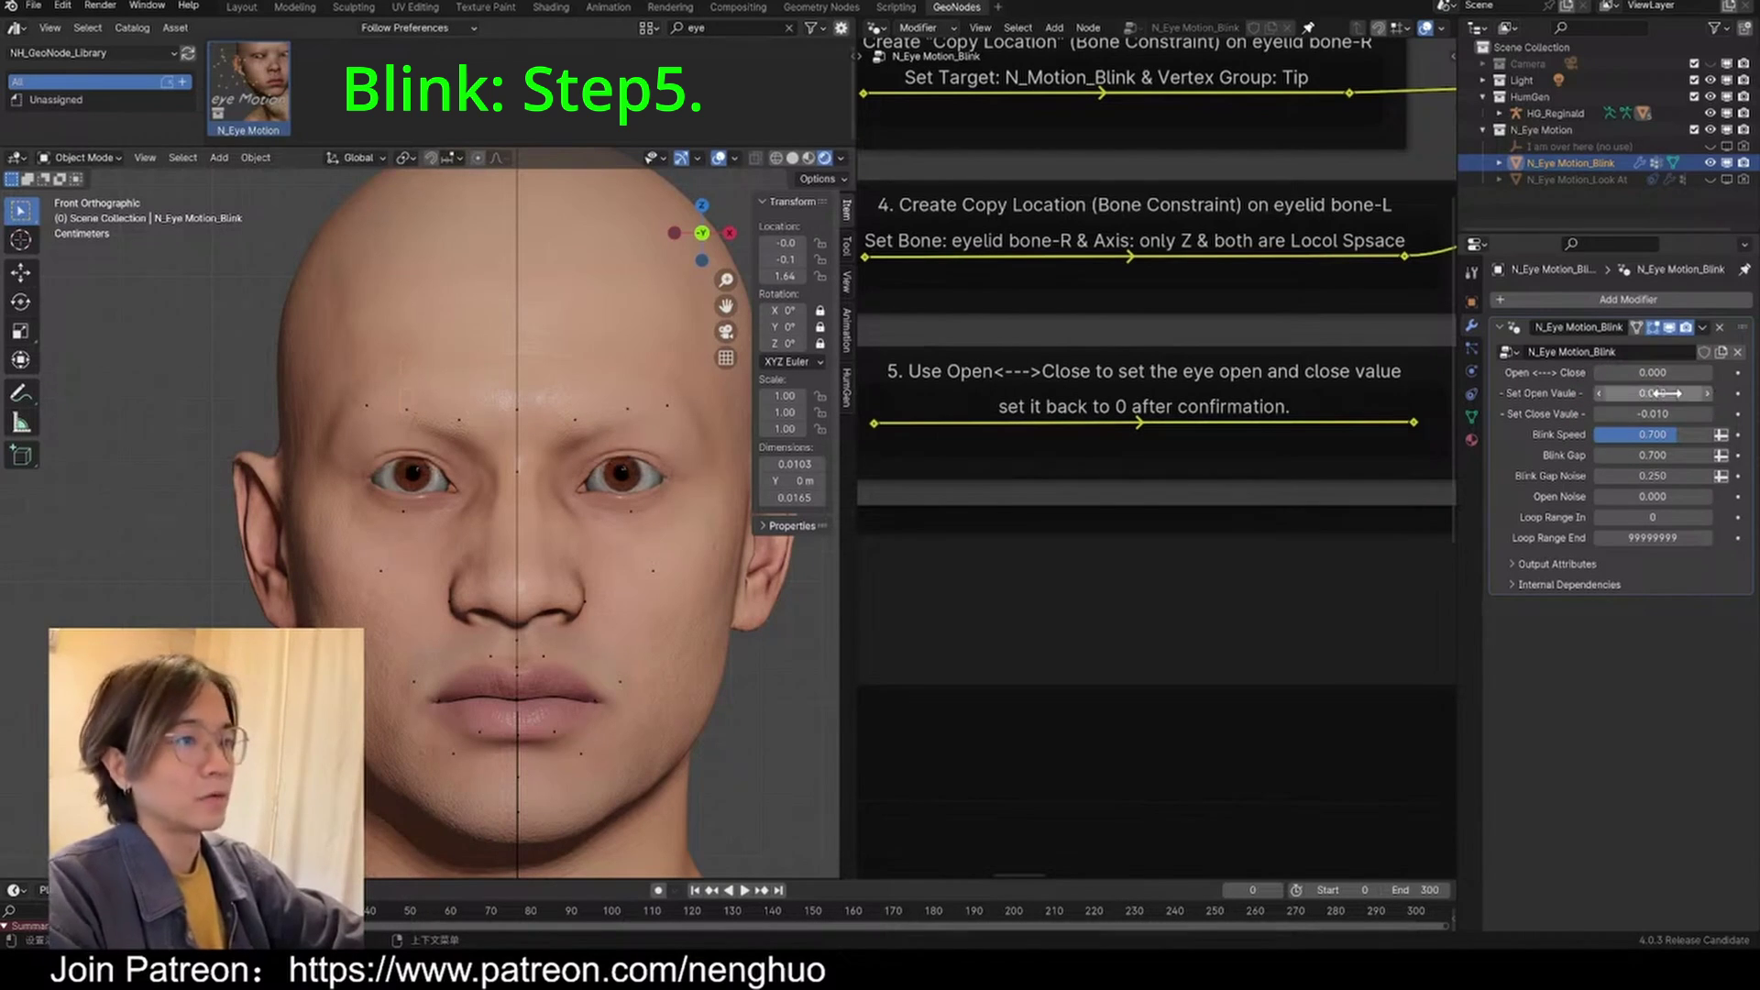
Step: Try -0.010 as the blink modifier's open value, and restore it to 0
click(1597, 394)
click(1597, 394)
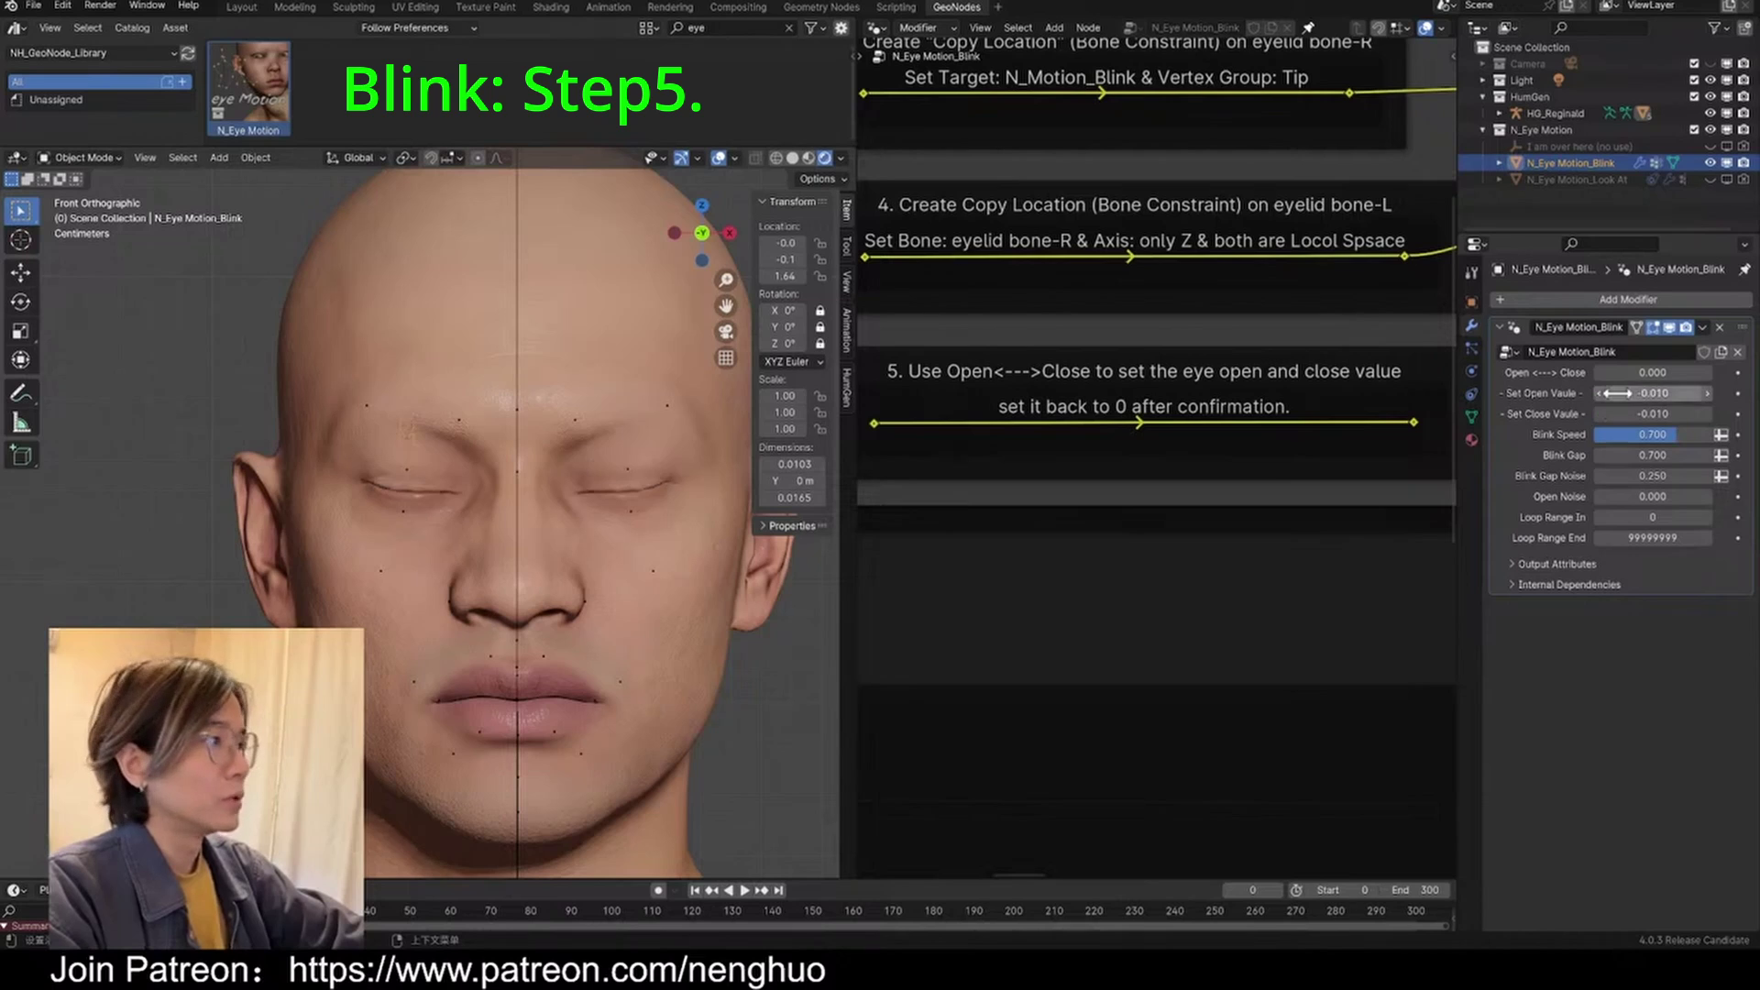
click(1621, 395)
text(0)
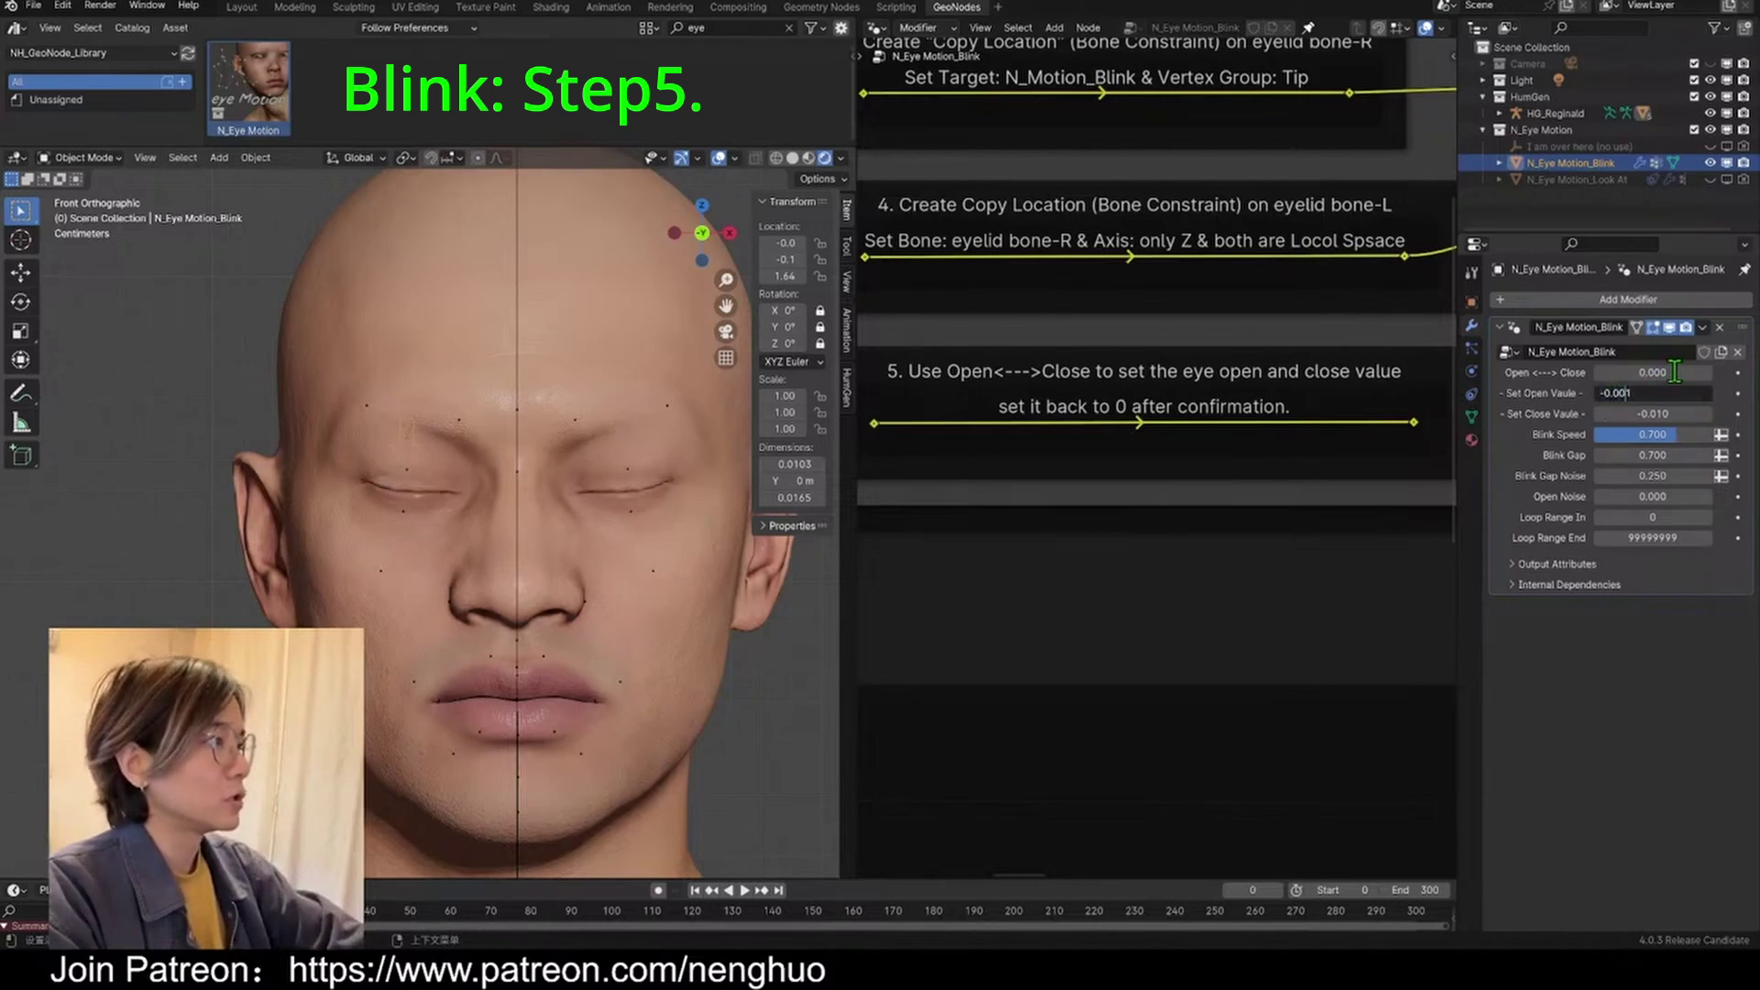
key(Return)
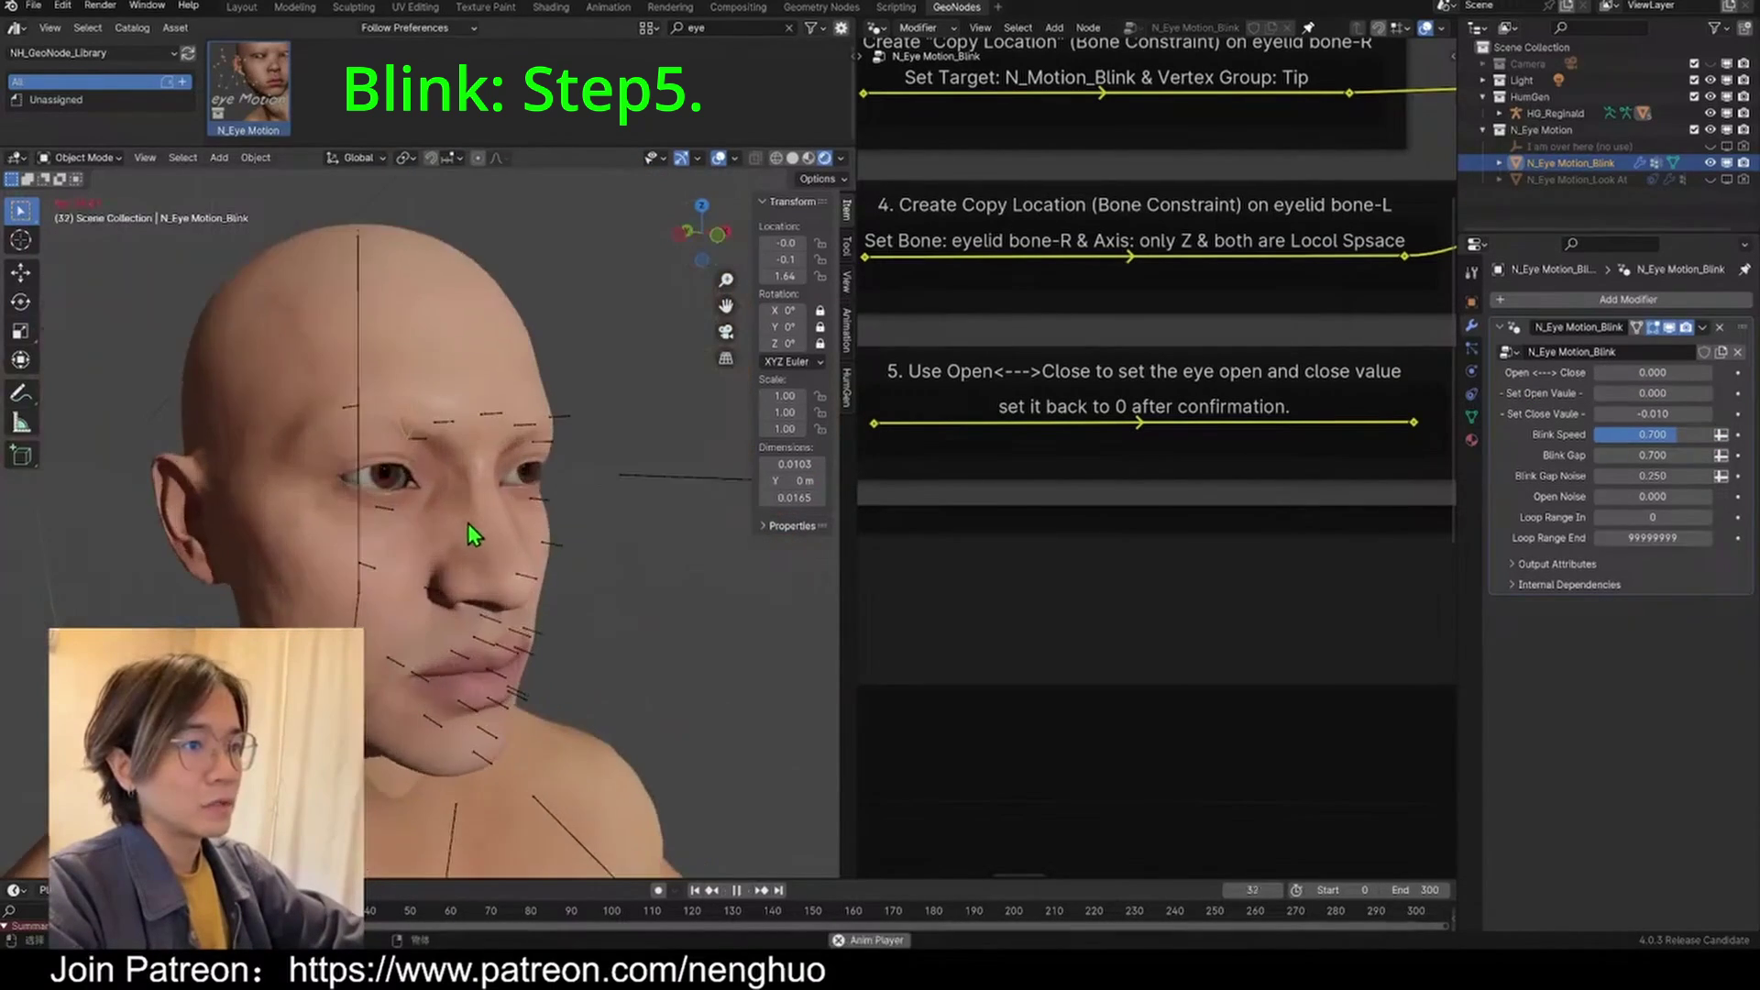
Step: Get a closer view of the blinking face and extend the scene's end frame to 30000
scroll(470, 522, up, 2)
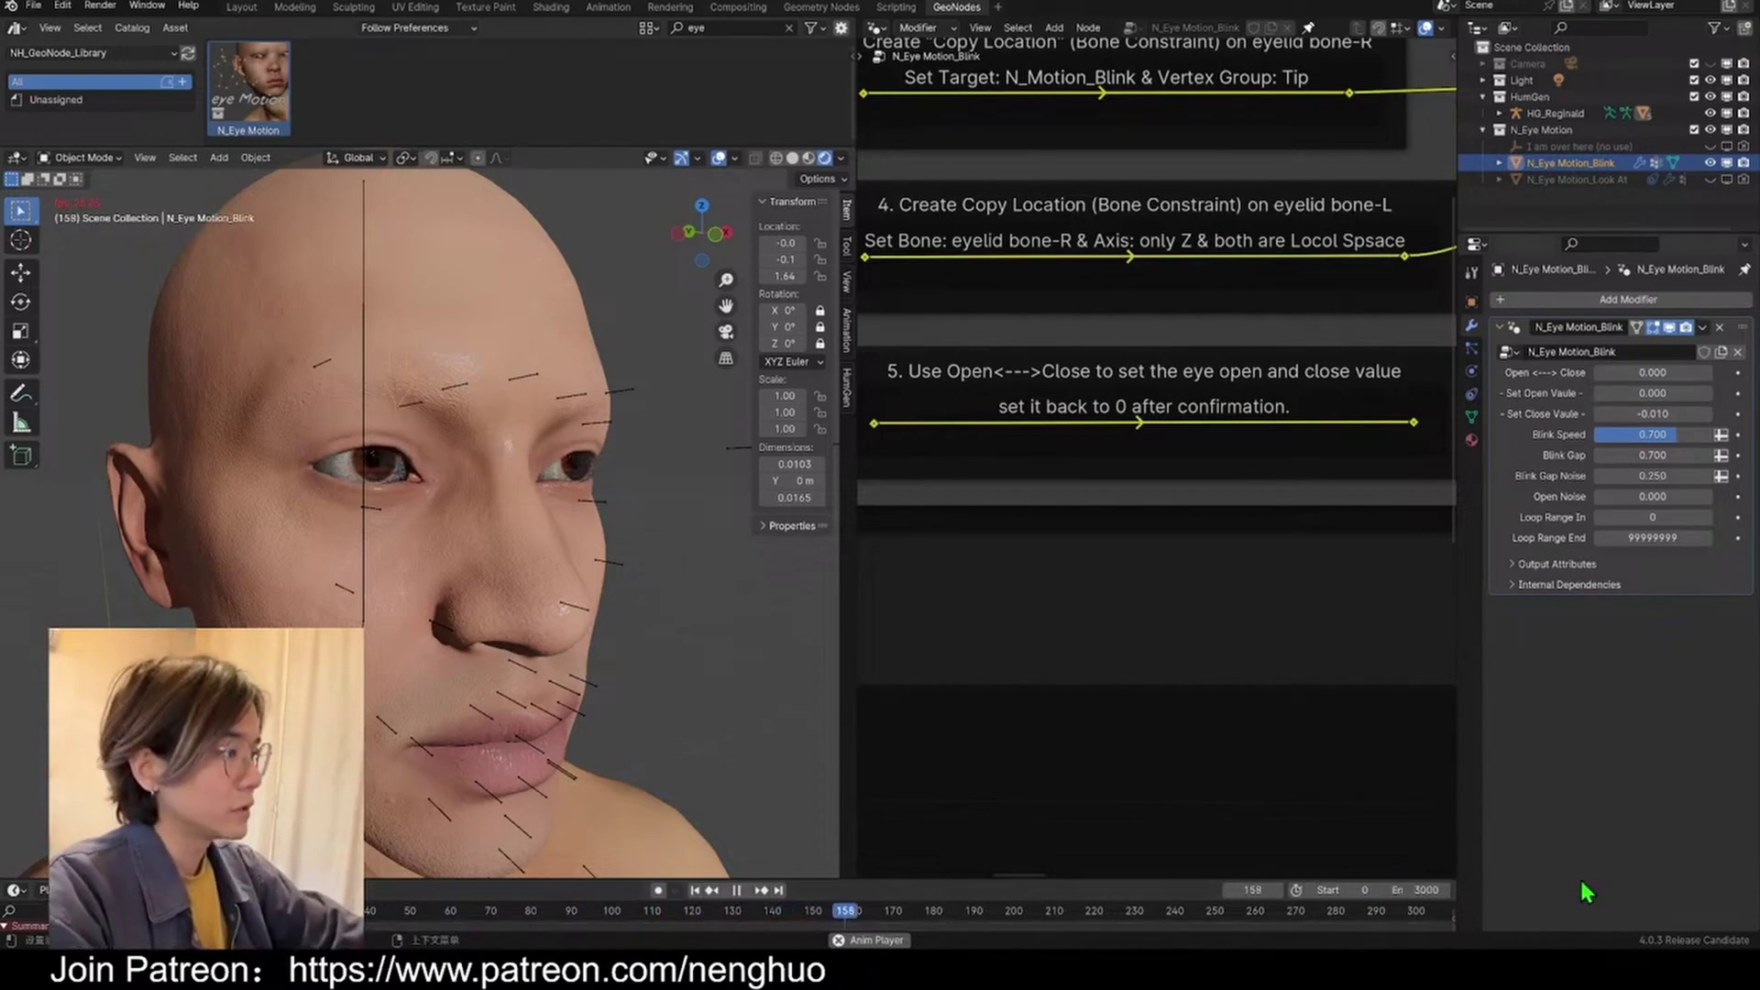
click(1430, 891)
text(0)
key(Return)
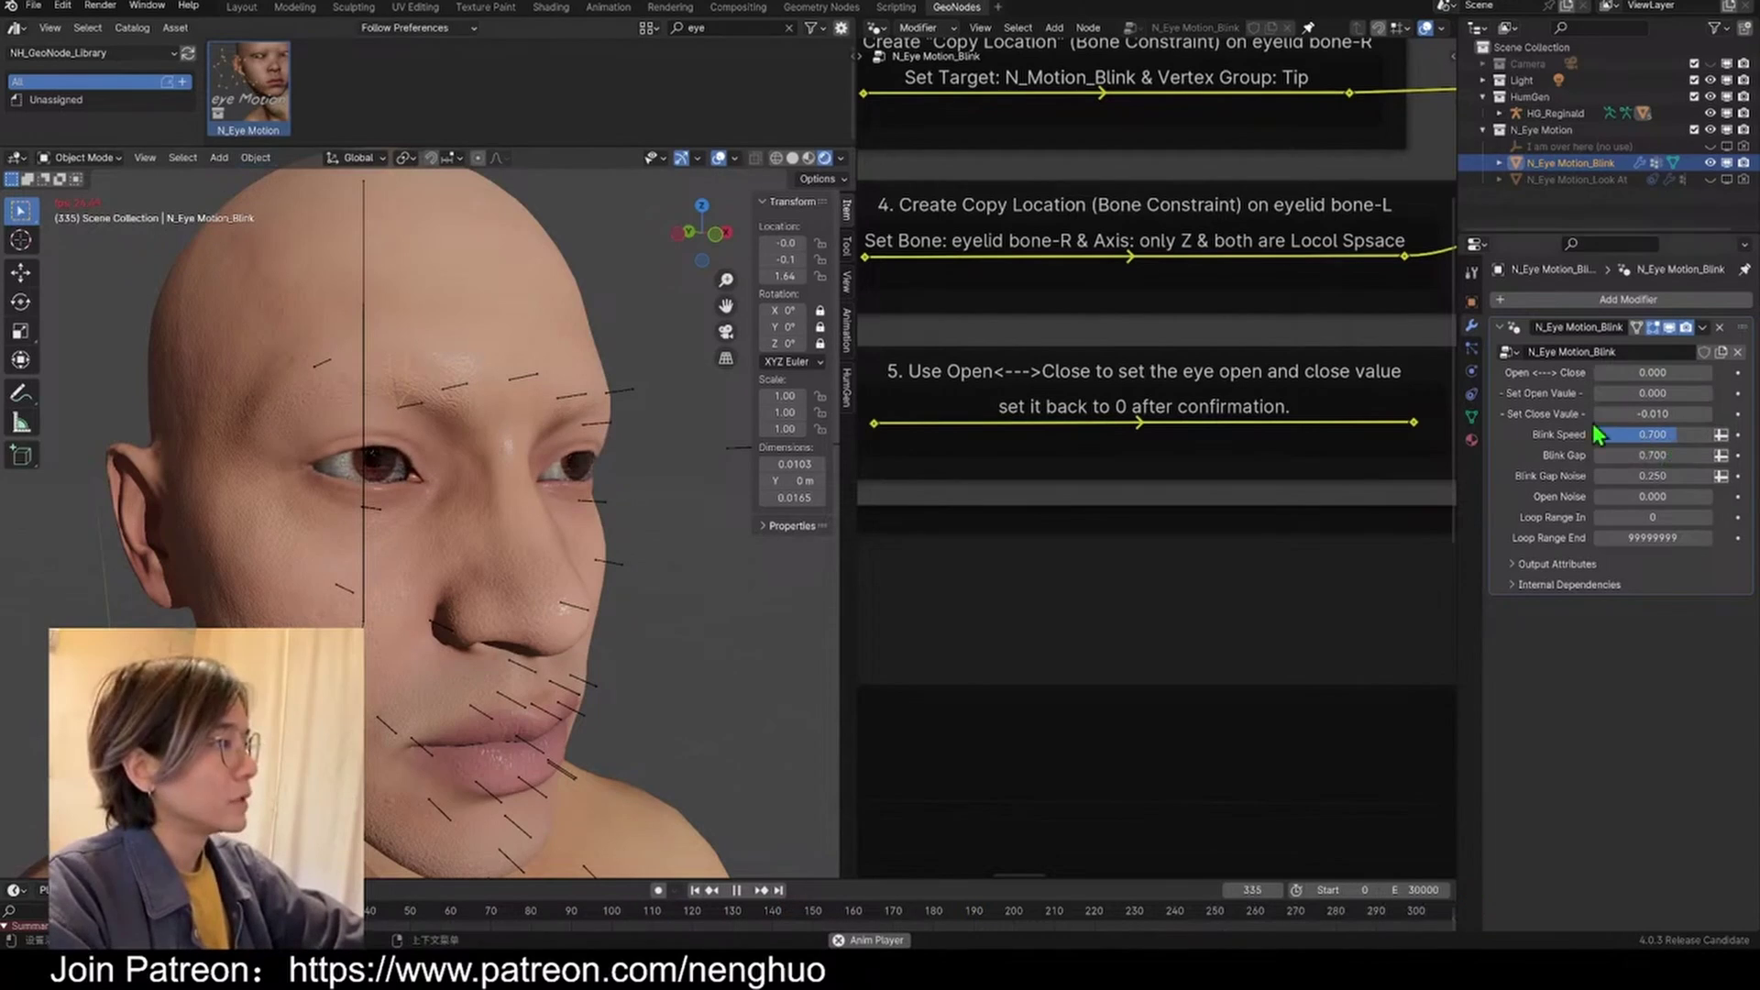
Step: Try the maximum Blink Speed of 1.000 and a slower one, and set Blink Speed to 0.5
drag(1655, 440, 1718, 444)
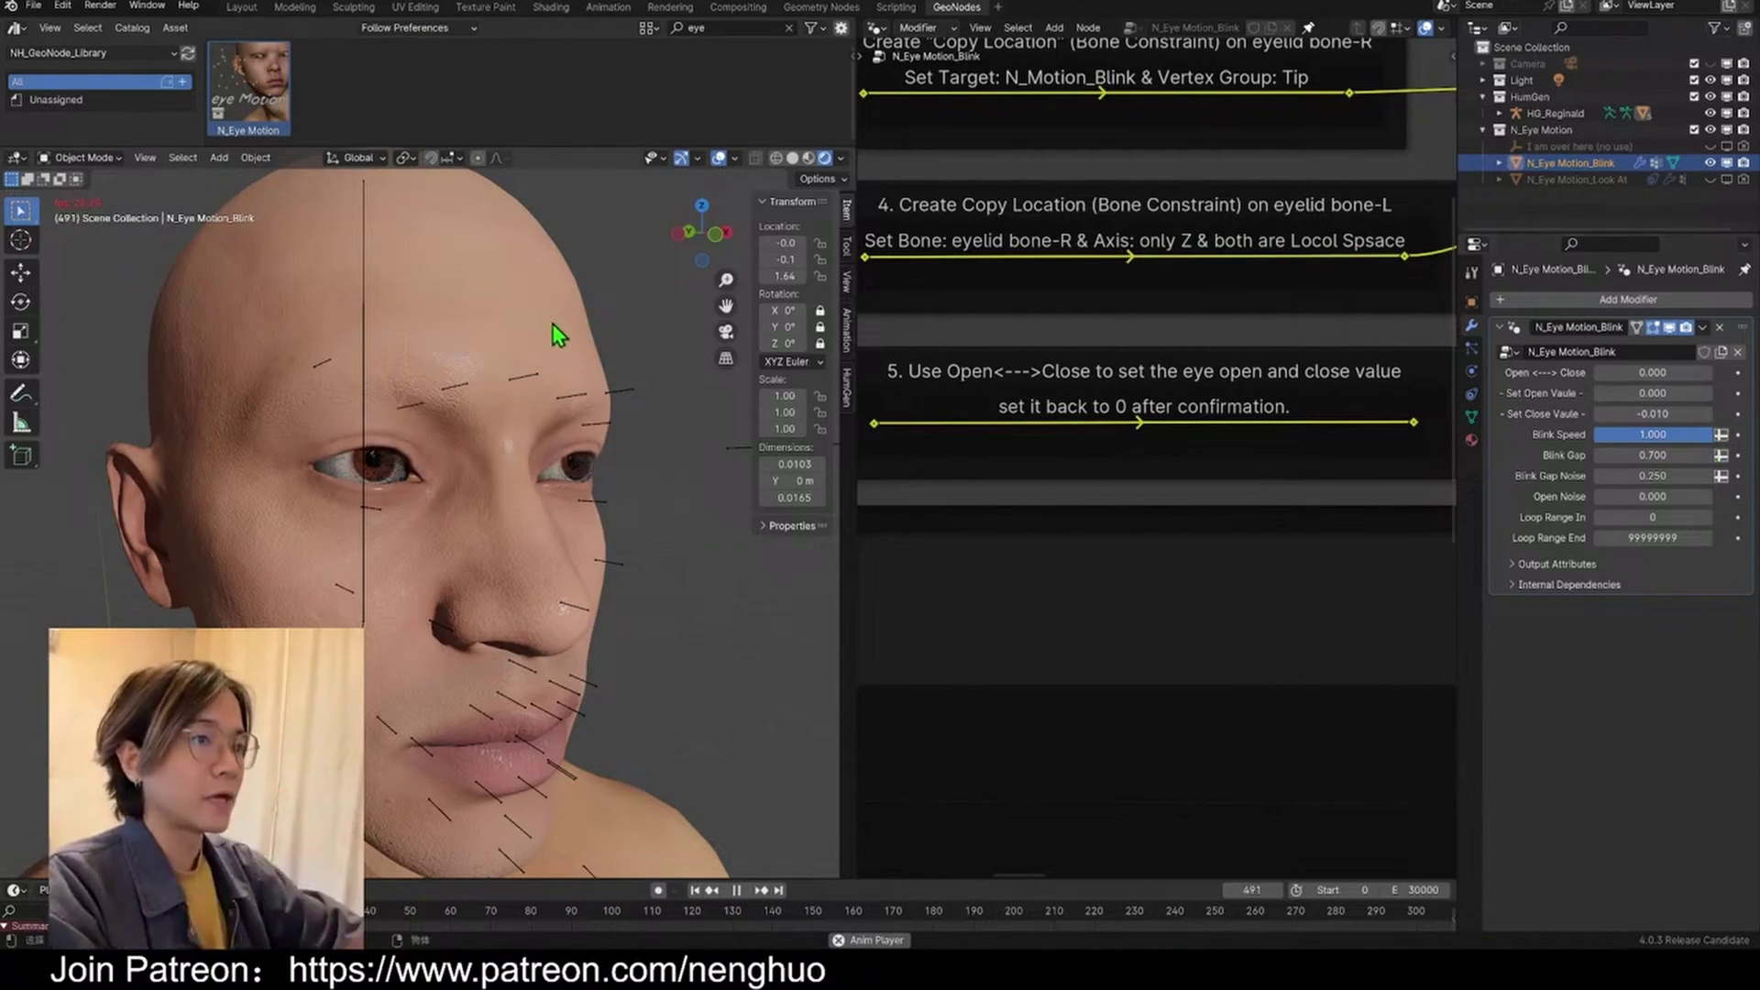
drag(1705, 436, 1634, 438)
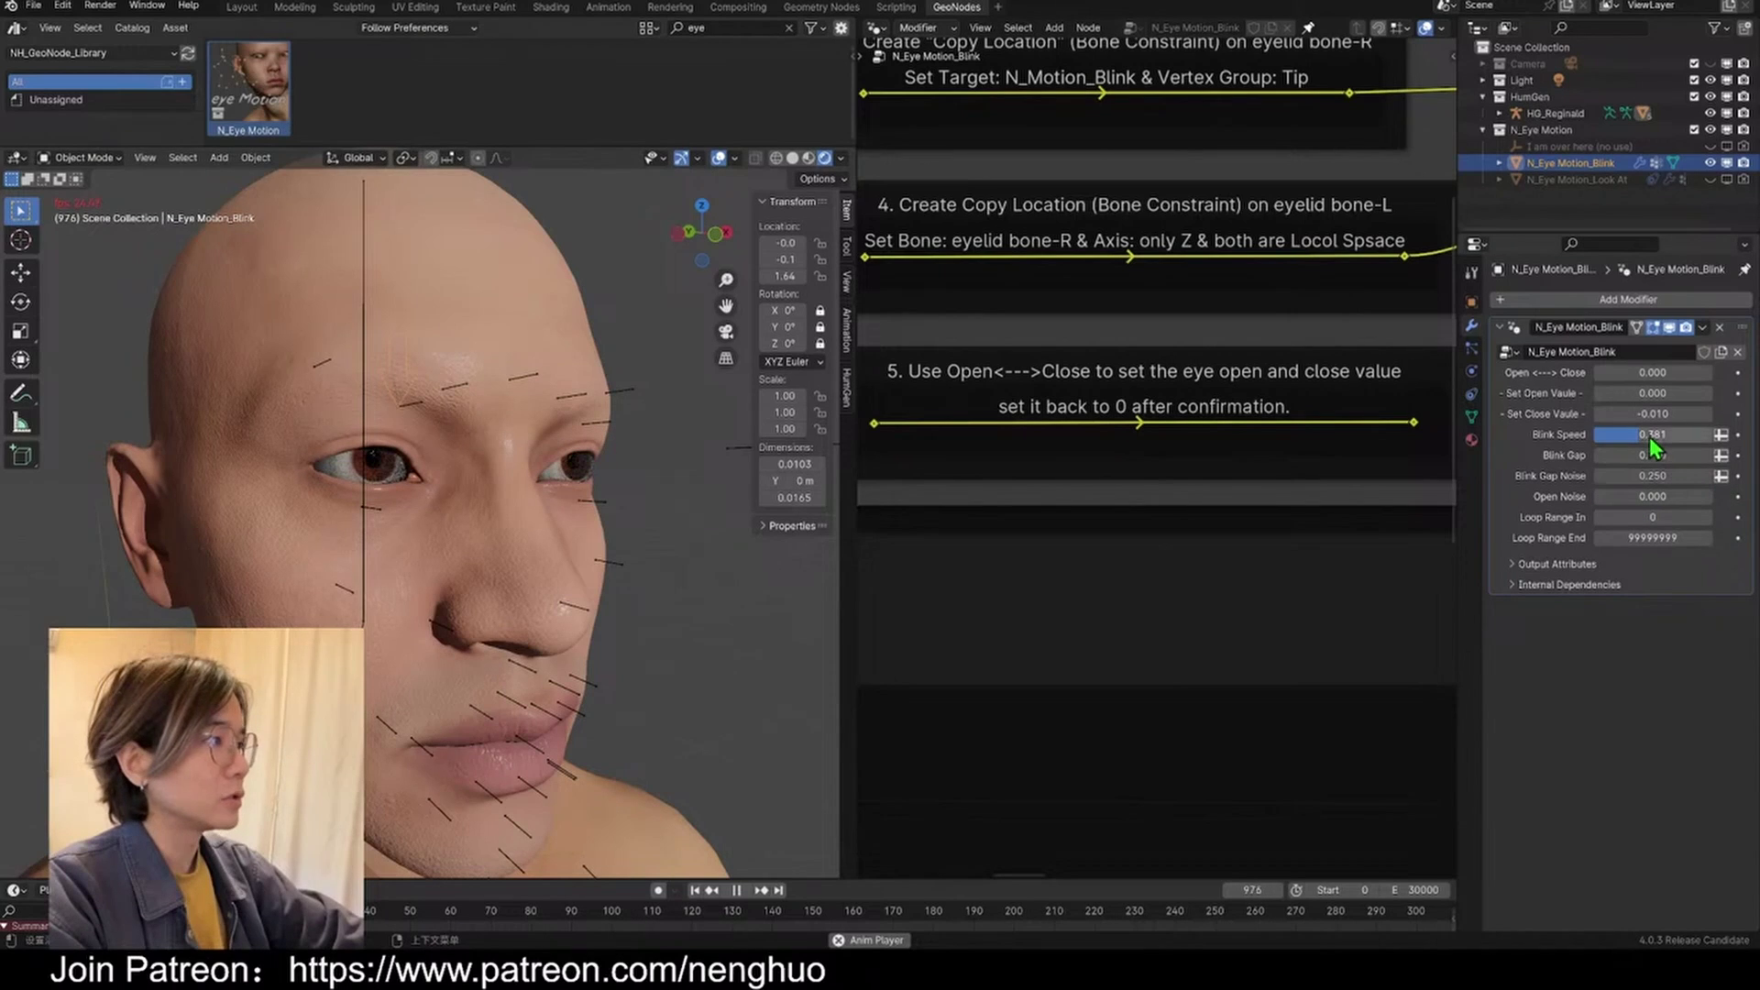
click(1649, 436)
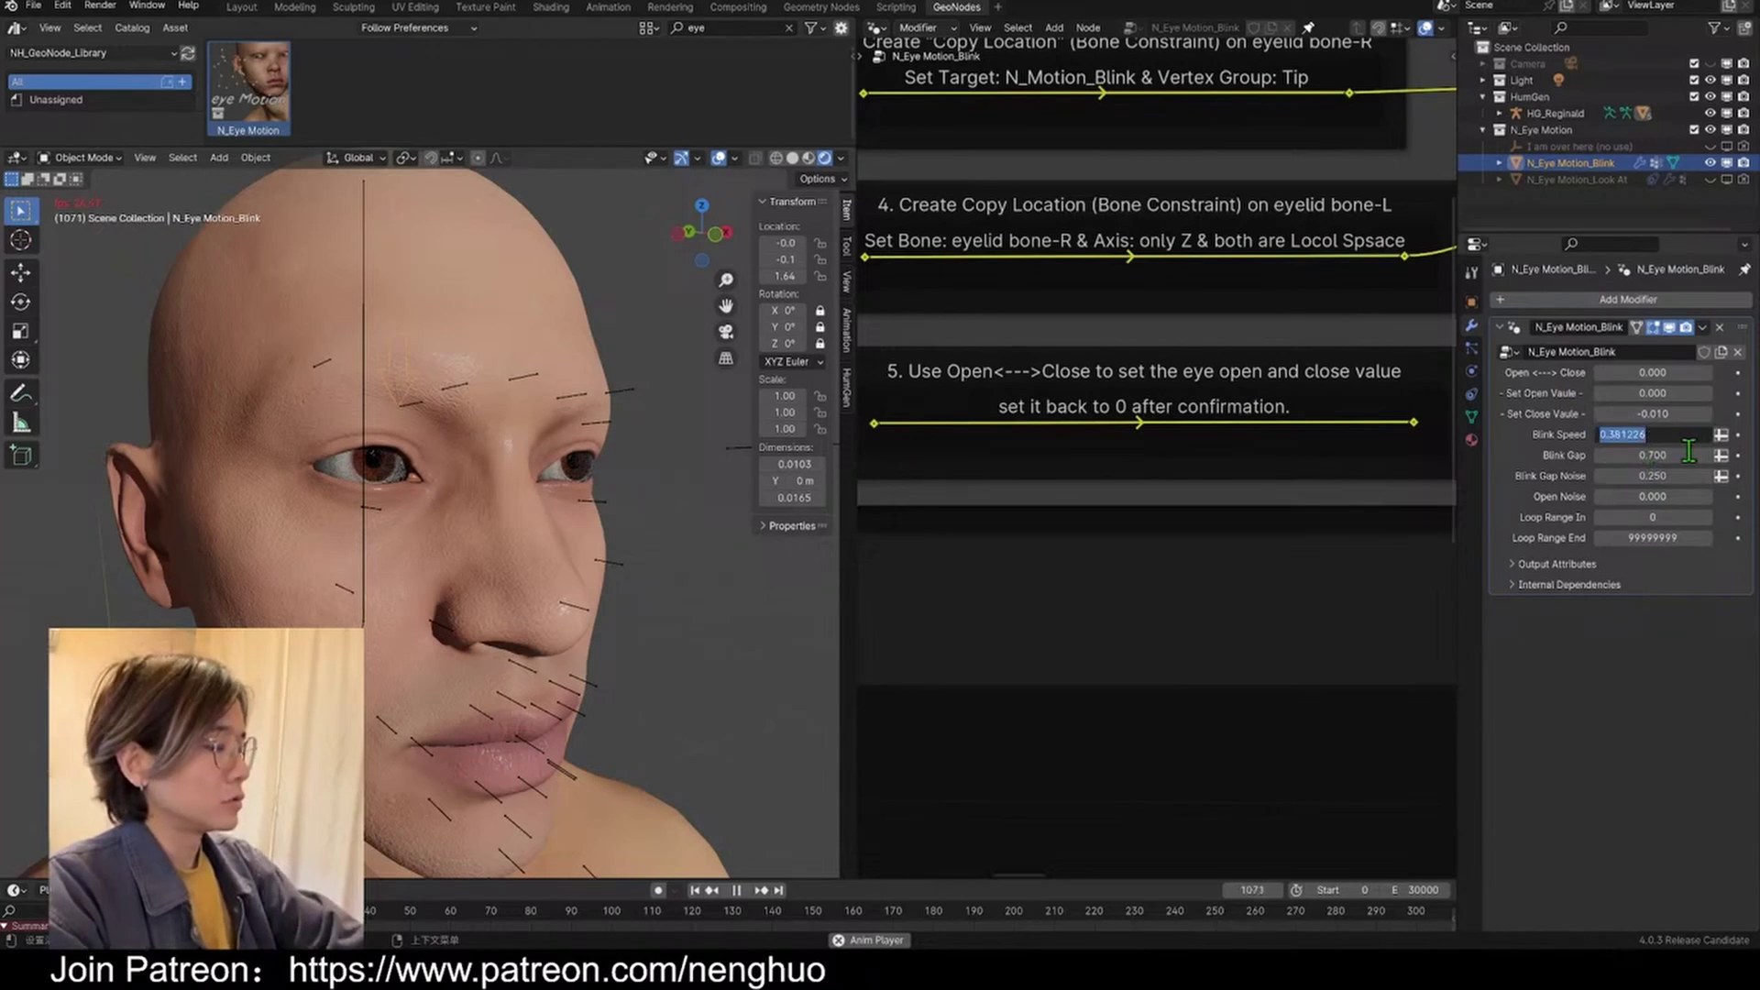
text(0.5)
key(Return)
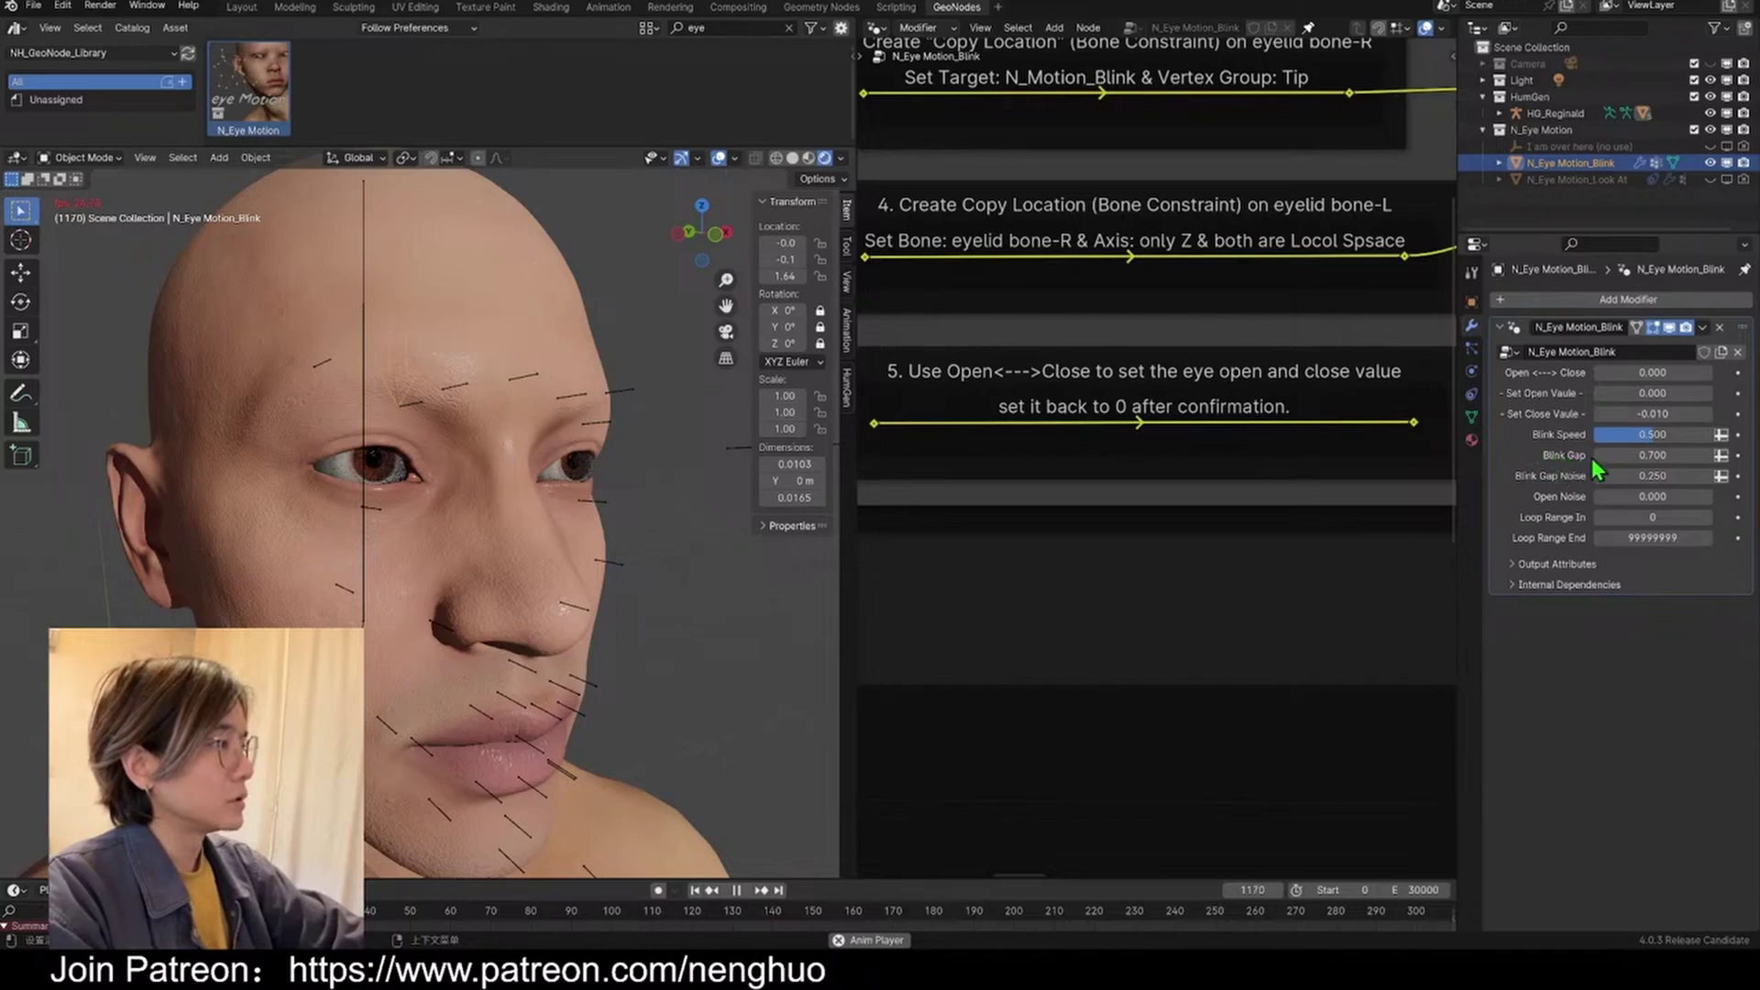
Step: Set Blink Gap to 0.5 and Blink Gap Noise to 0.45, checking the blinking on the face during playback
double_click(1653, 455)
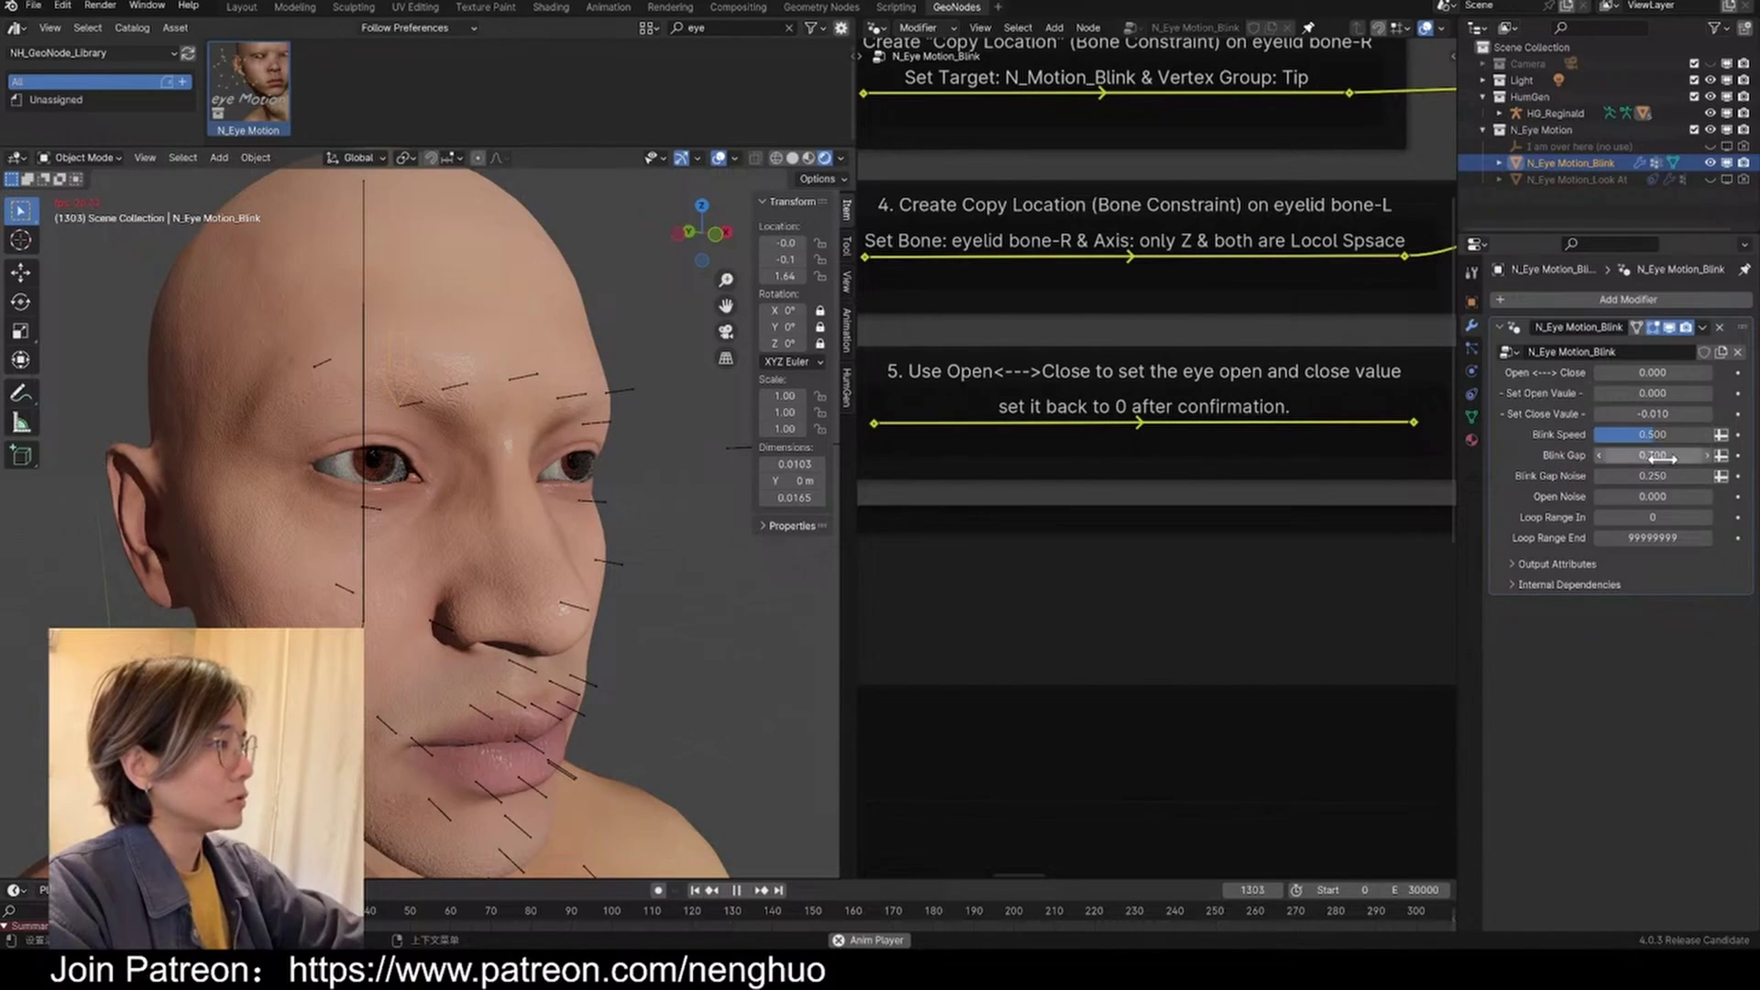
text(0.52)
key(Return)
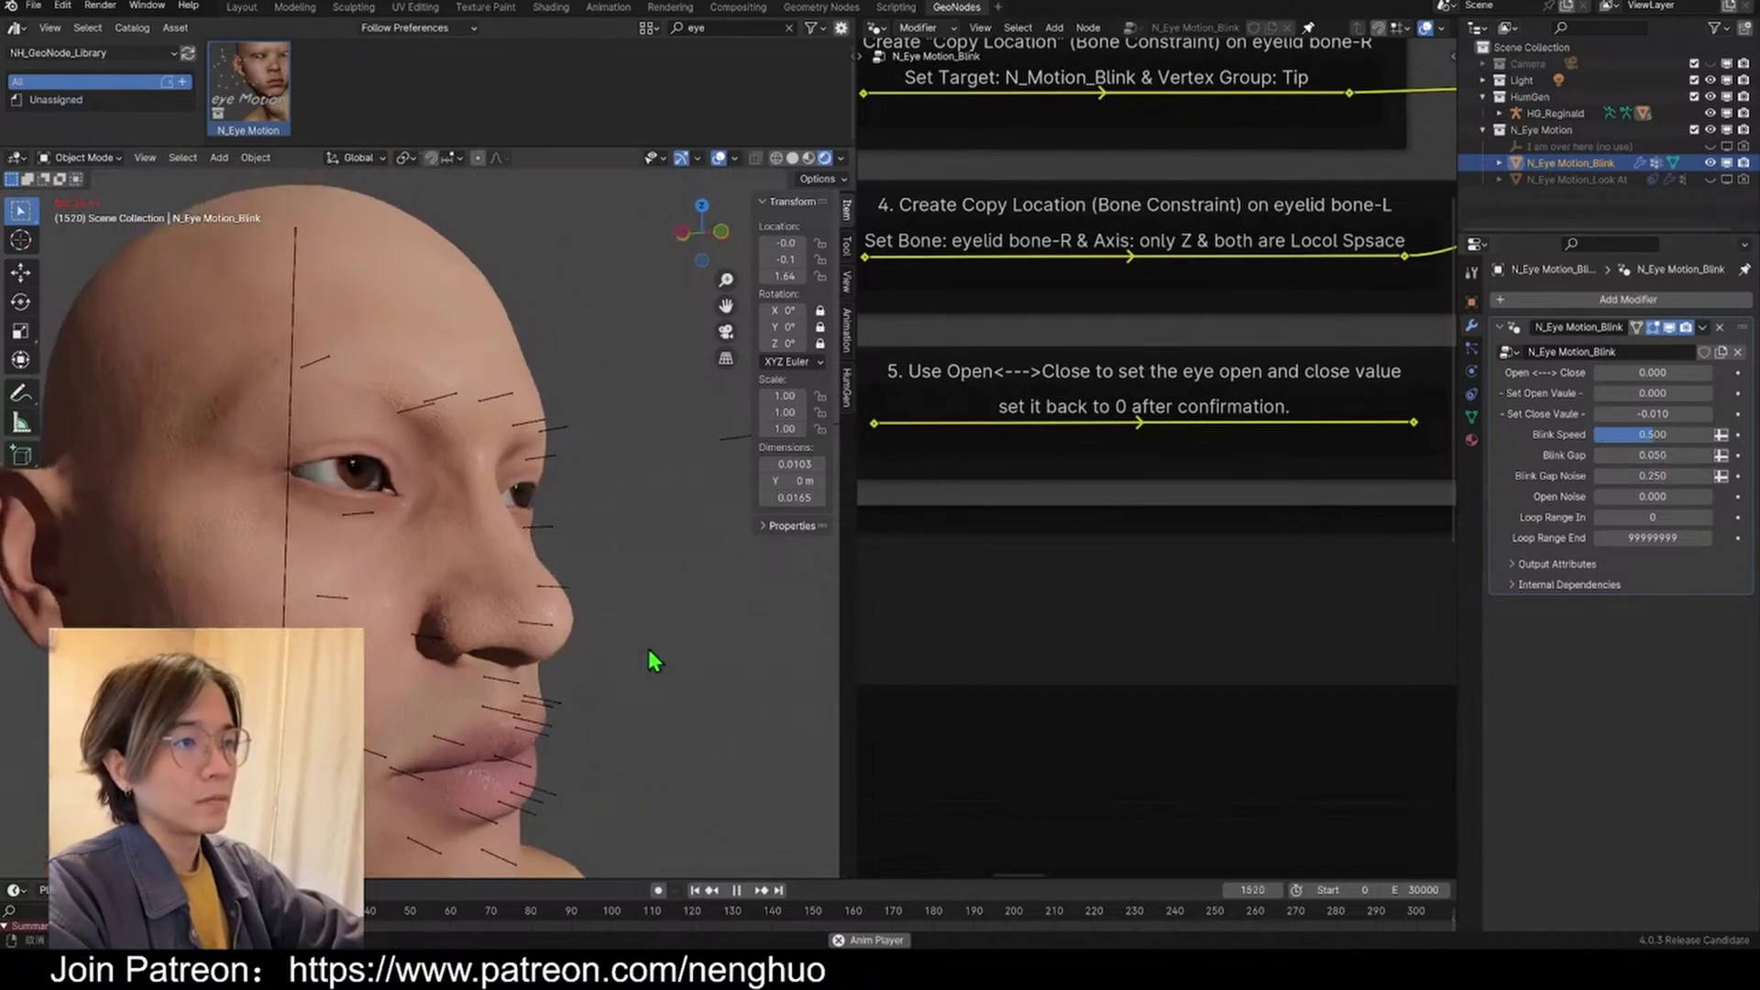
middle_drag(629, 648, 590, 670)
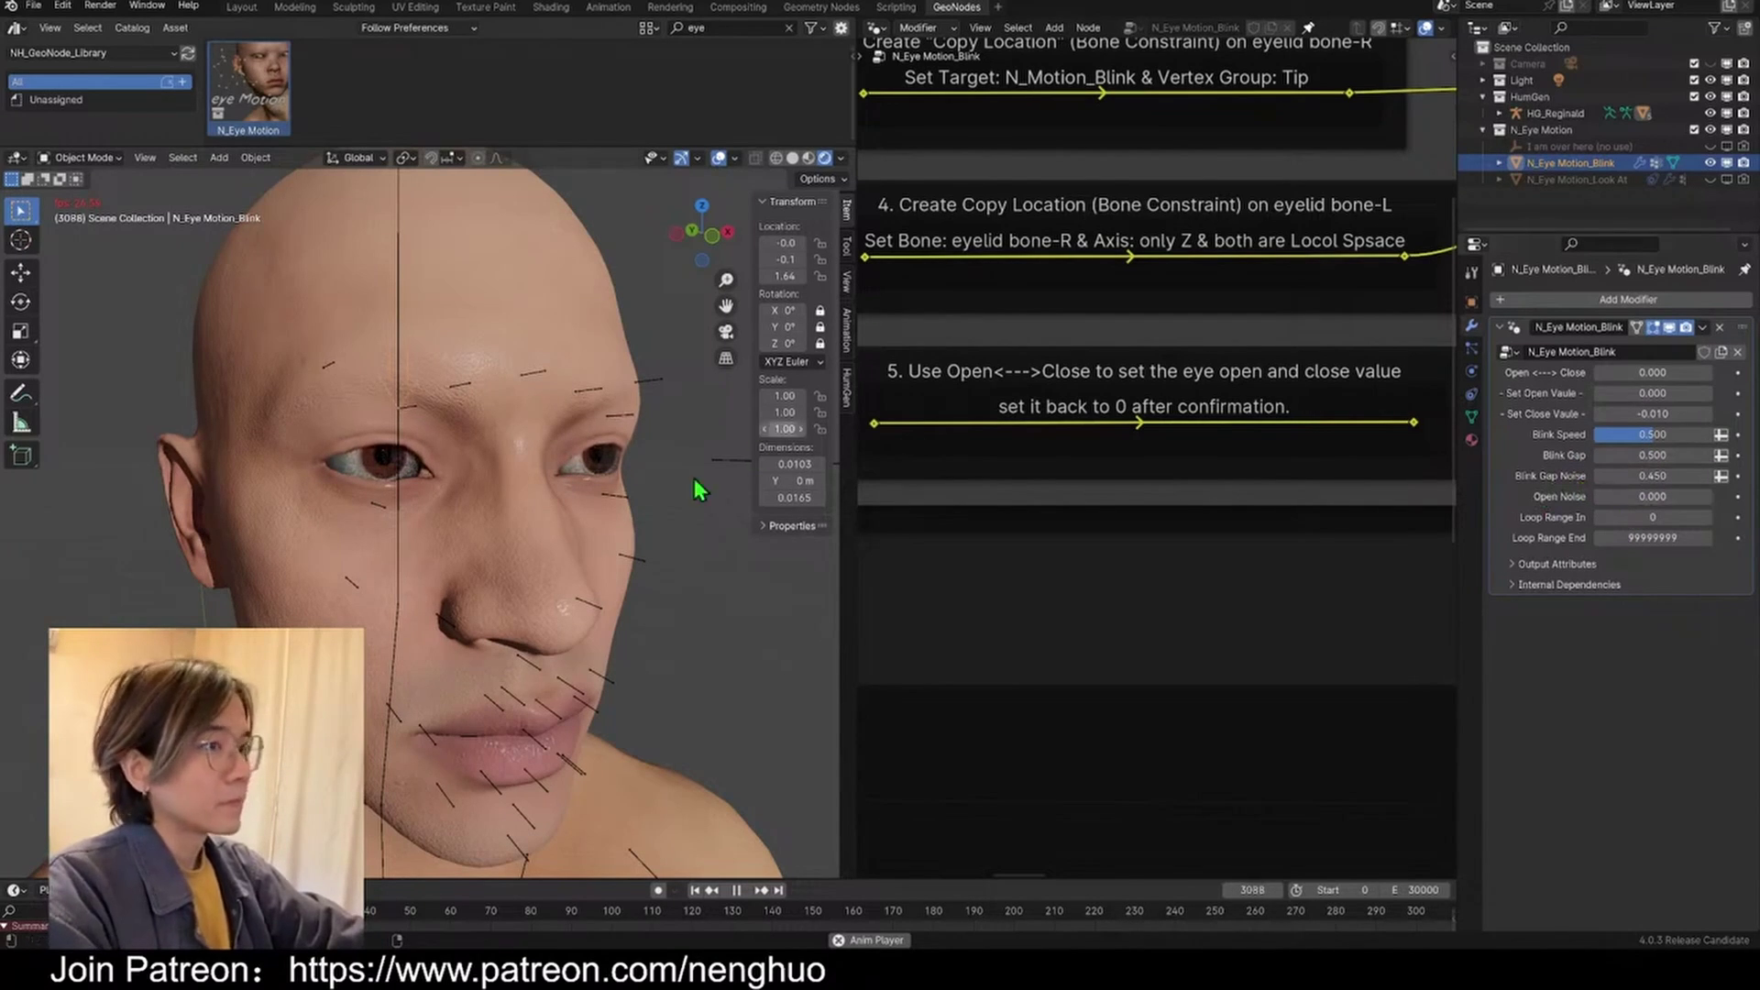
middle_drag(411, 530, 431, 511)
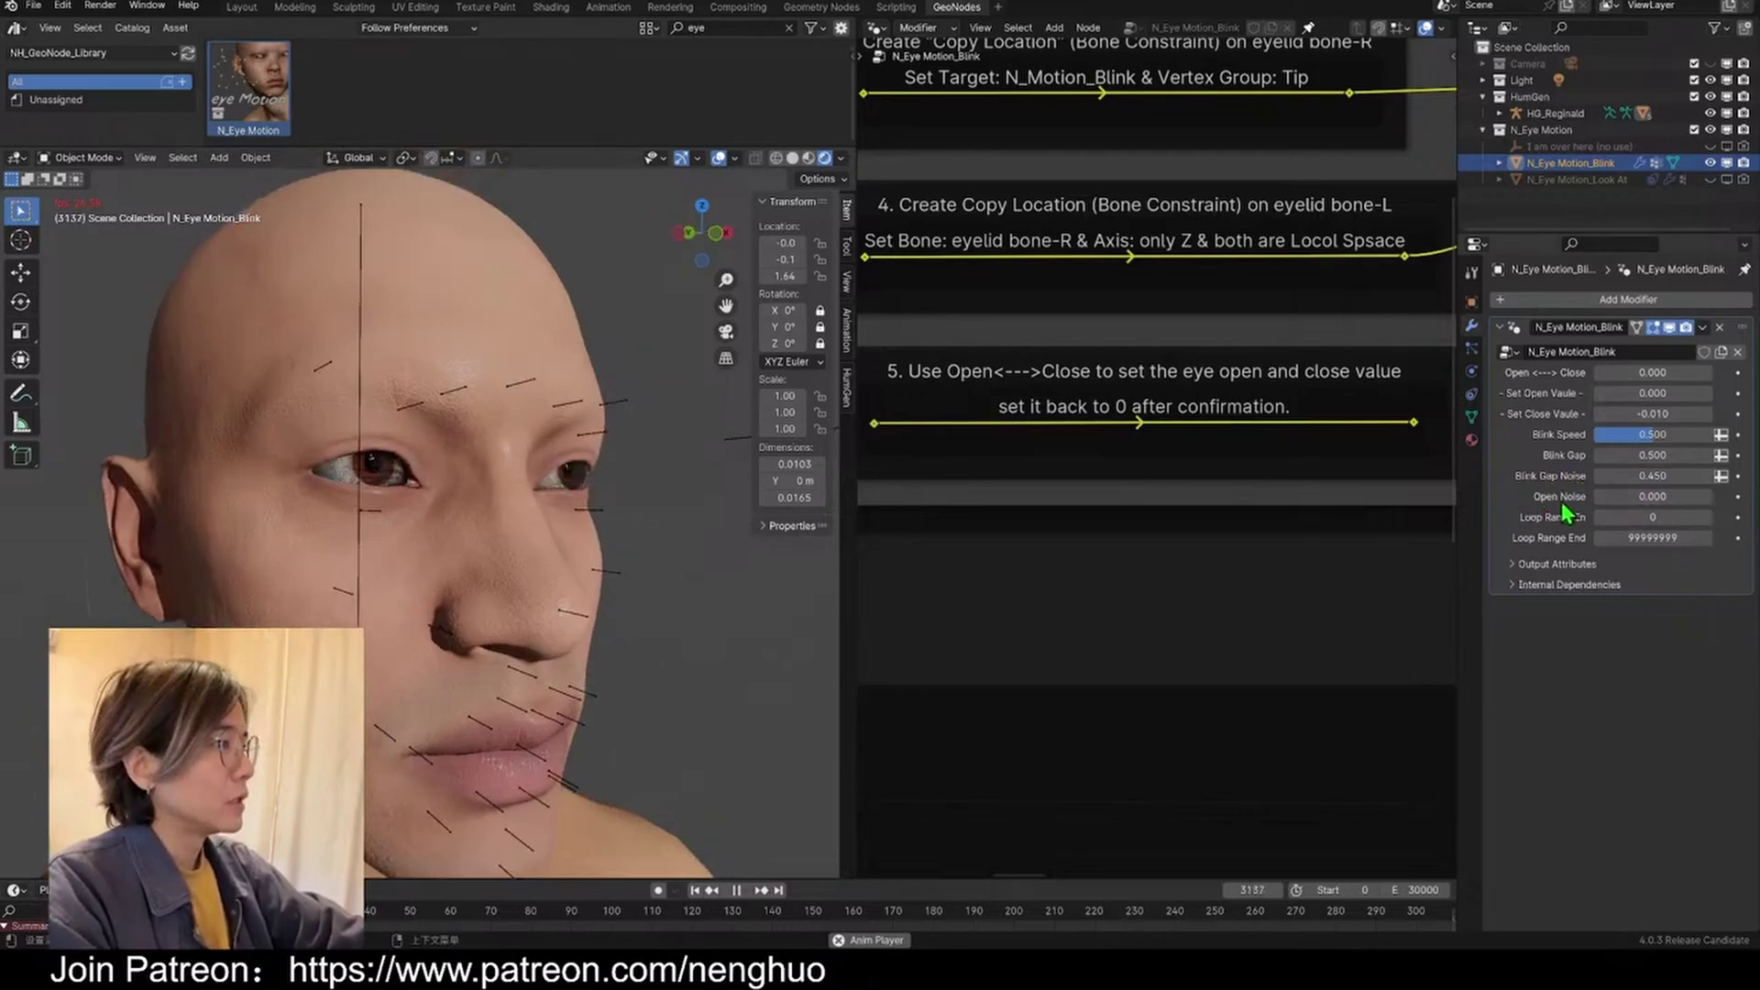
Step: Set Open Noise to 0.441 and Blink Gap to 0.7 on the blink modifier, and stop the playback
drag(1656, 498, 1701, 498)
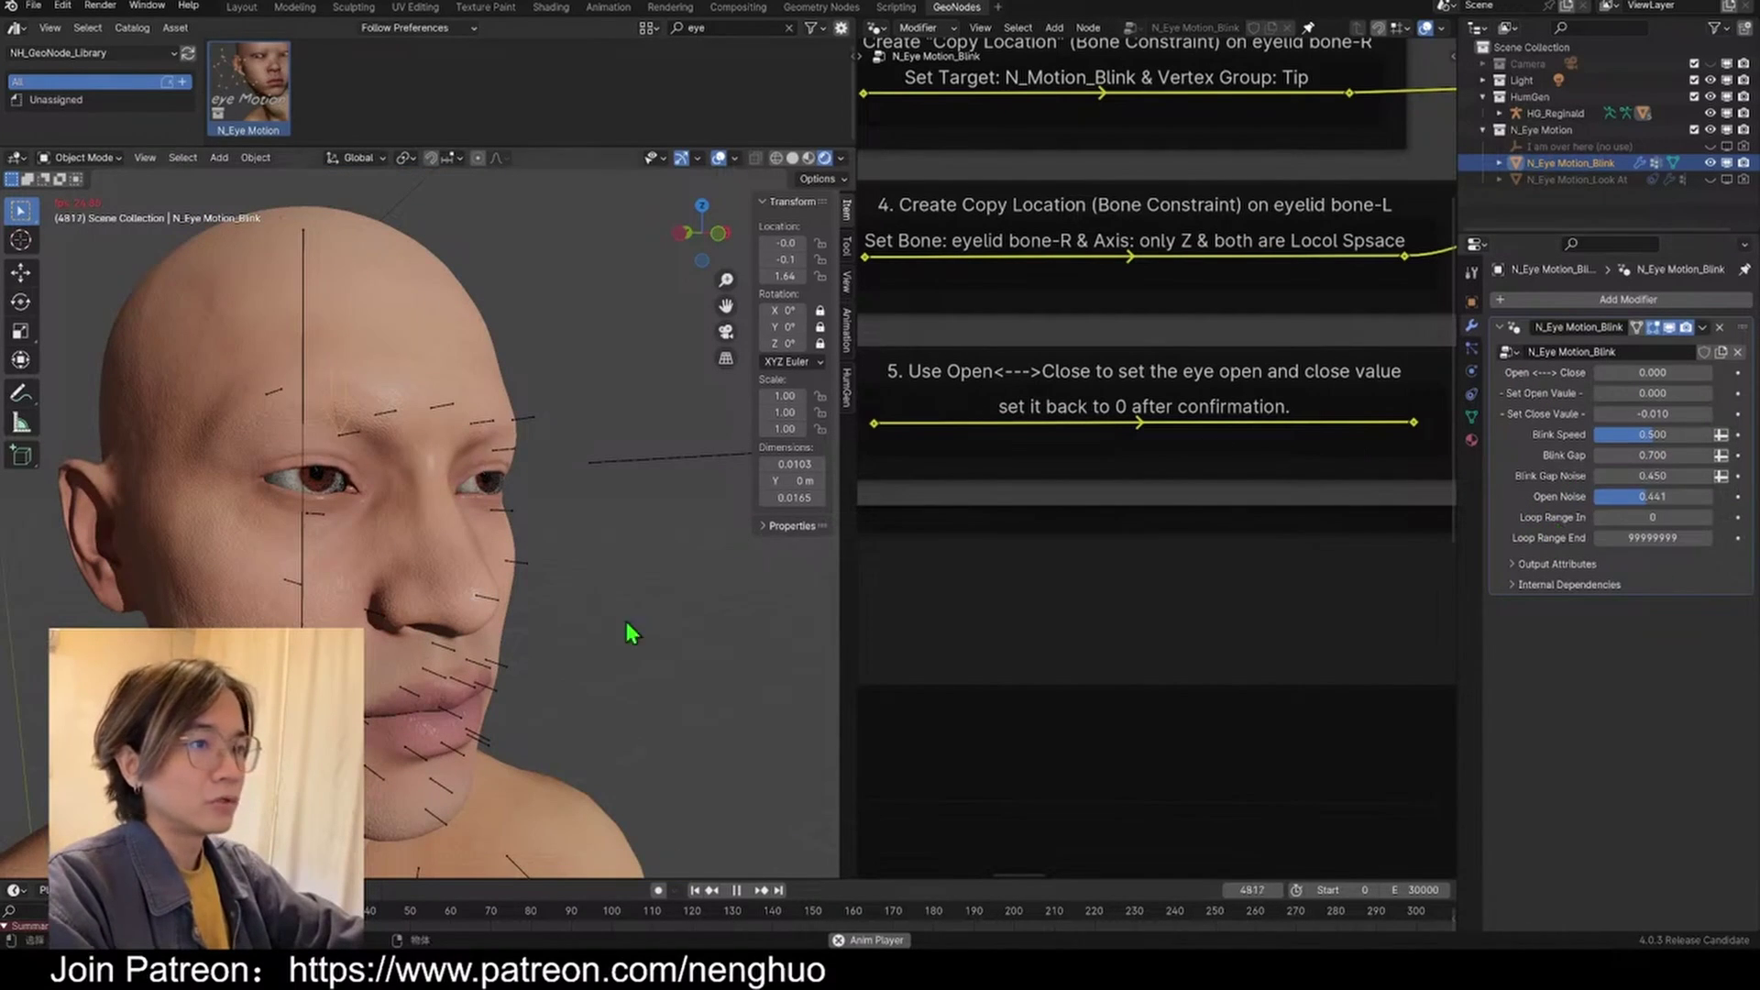
key(space)
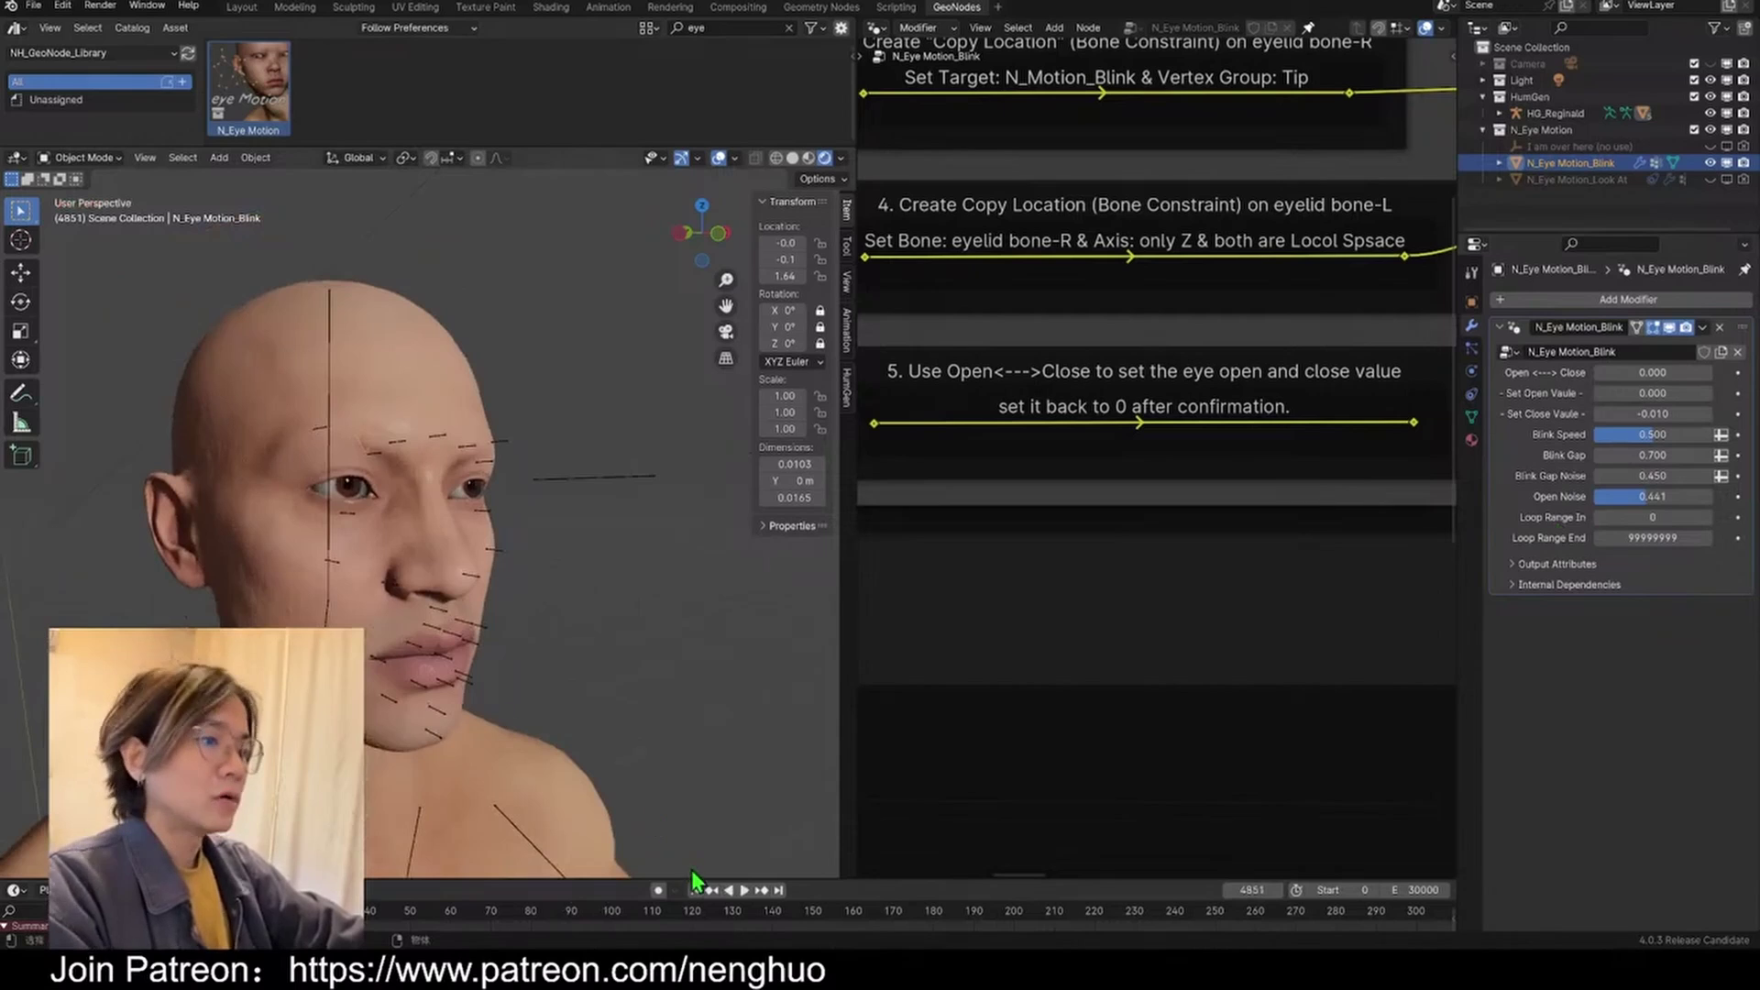
Step: Enlarge the timeline area and replay the animation from the first frame
drag(679, 879, 722, 802)
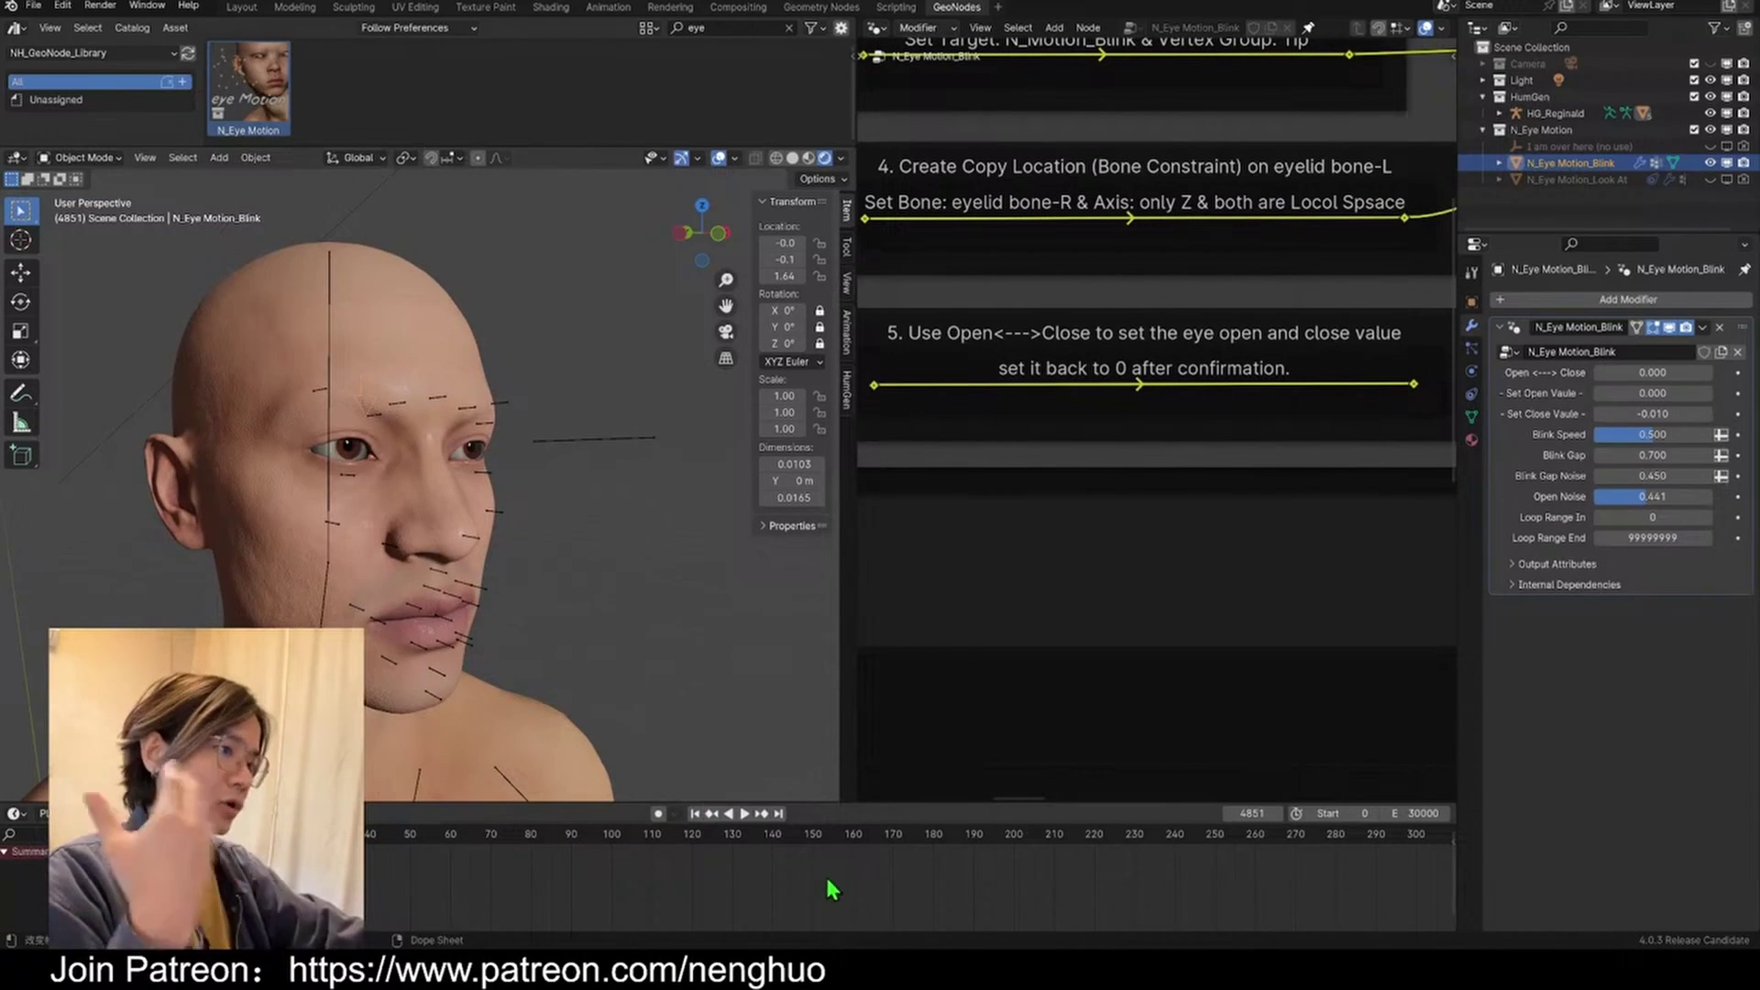
key(shift+Left)
key(space)
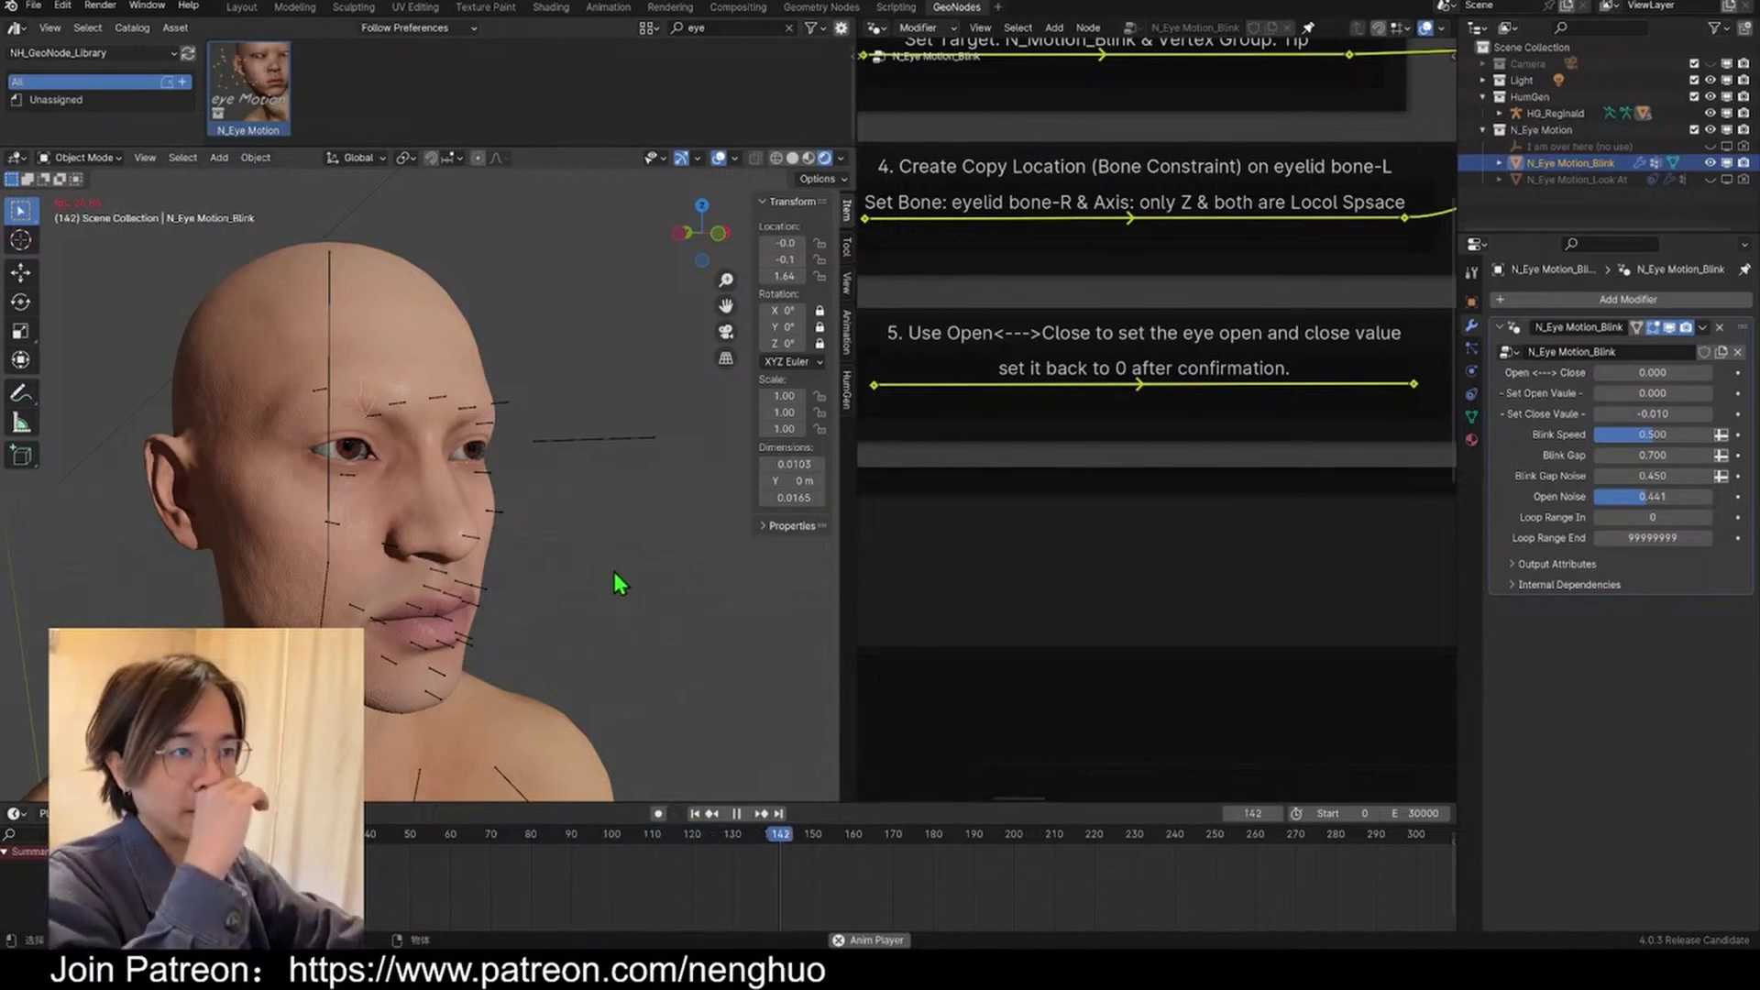
scroll(1064, 883, down, 4)
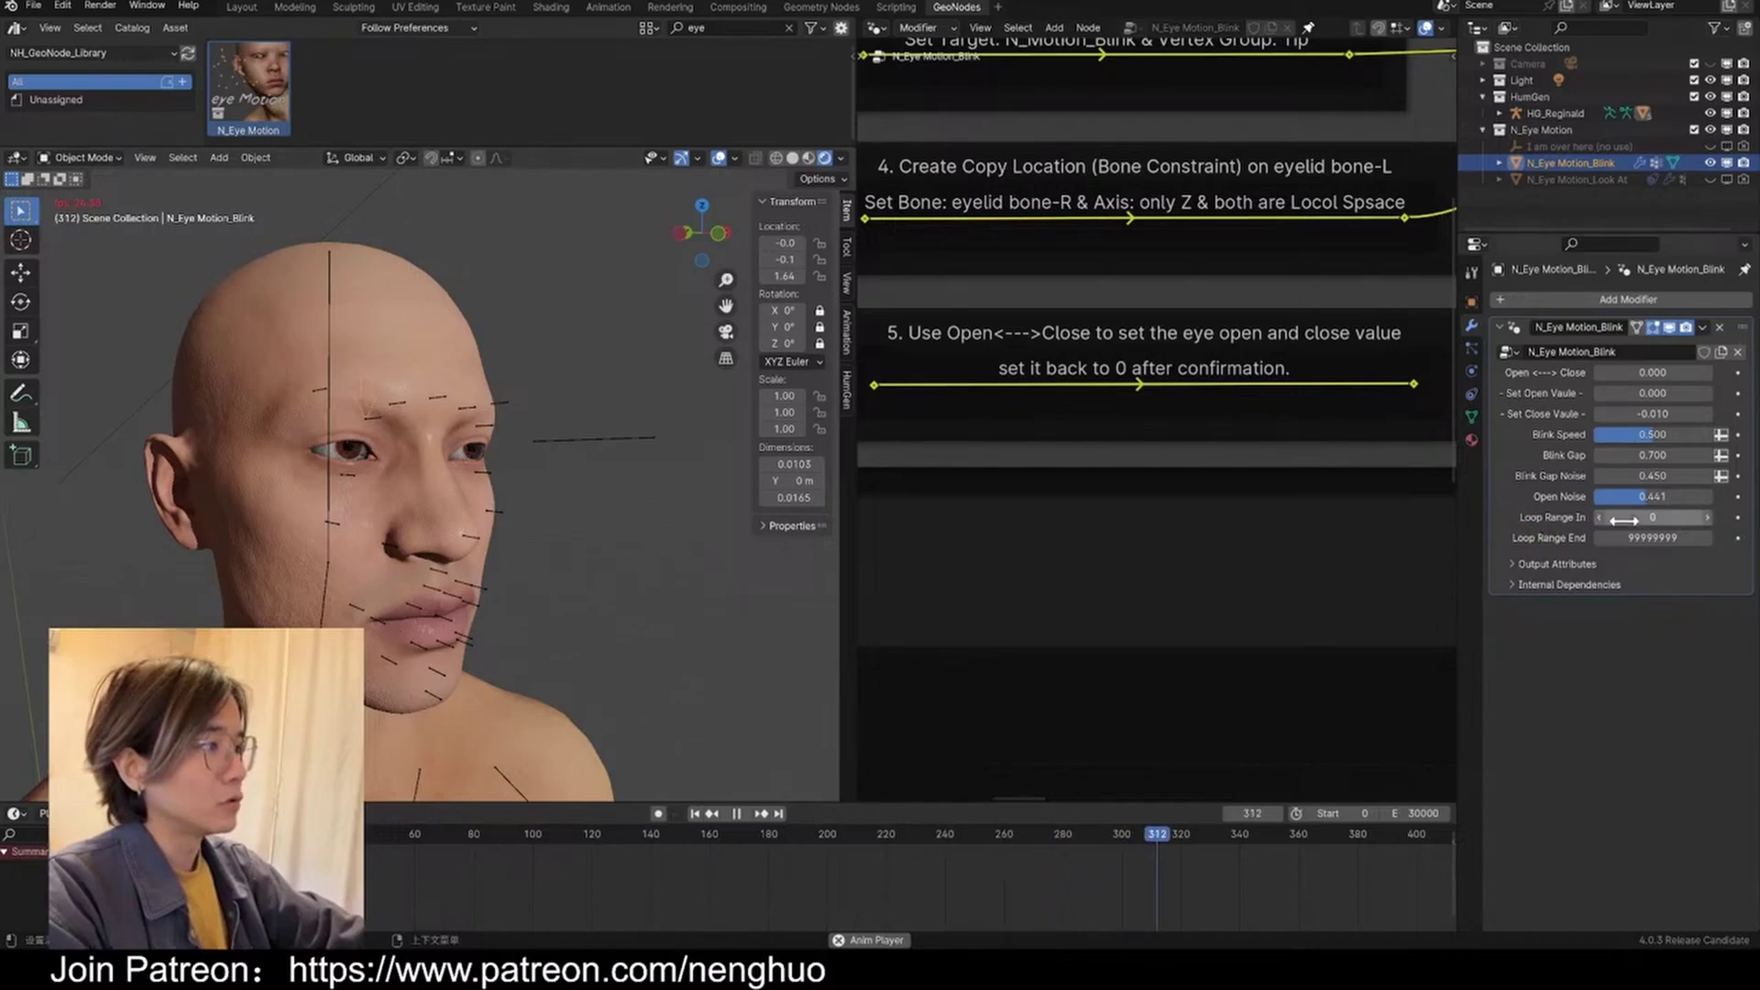
scroll(1296, 796, down, 3)
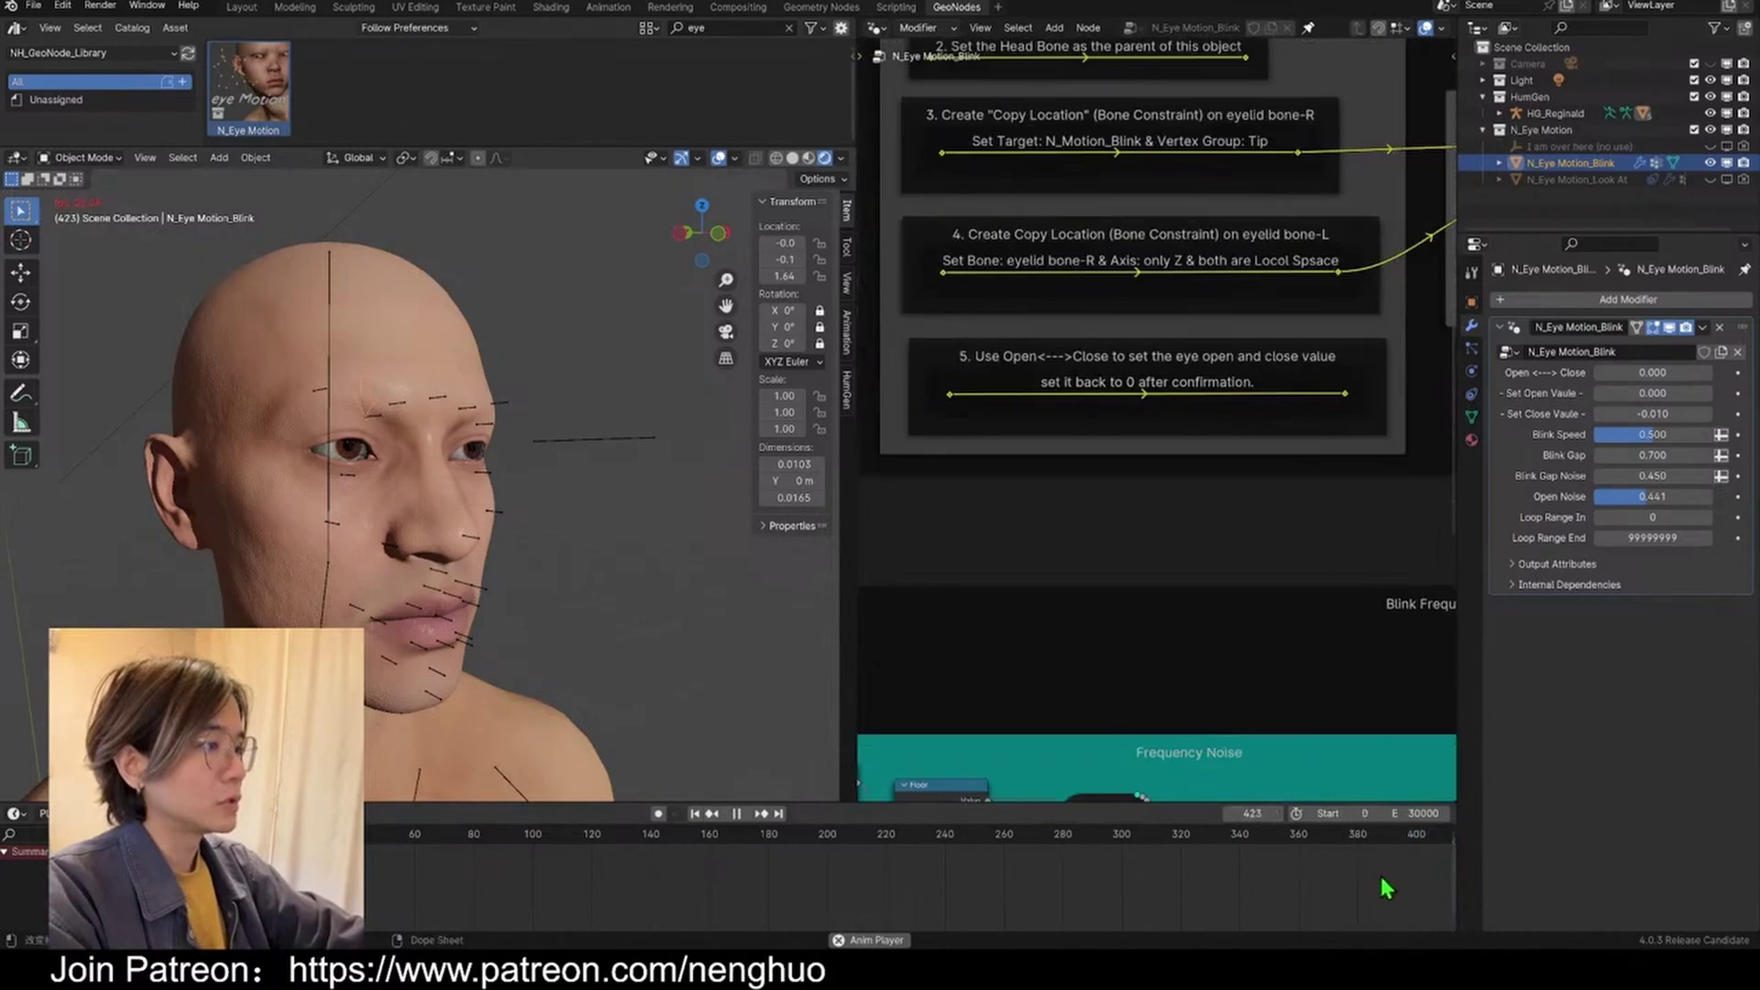
Step: Scrub the timeline between about frames 1050 and 1600 to examine the blinking over that range
scroll(1322, 691, up, 6)
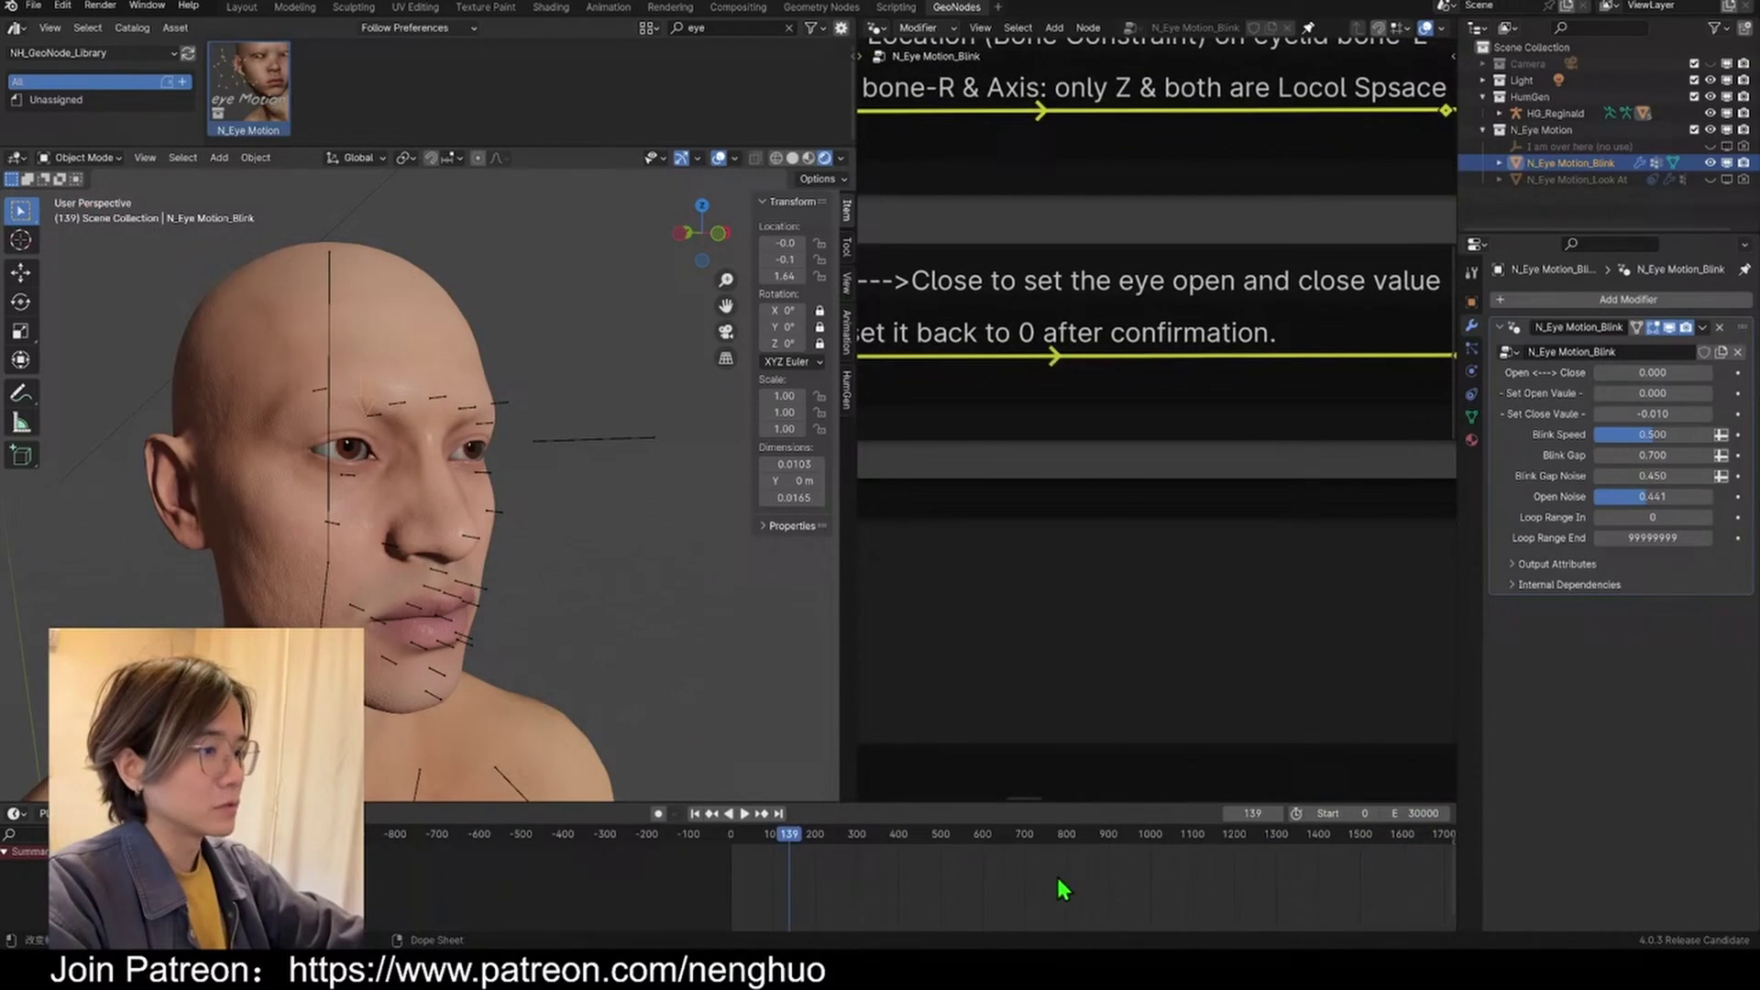
middle_drag(1059, 880, 704, 861)
drag(715, 842, 1136, 844)
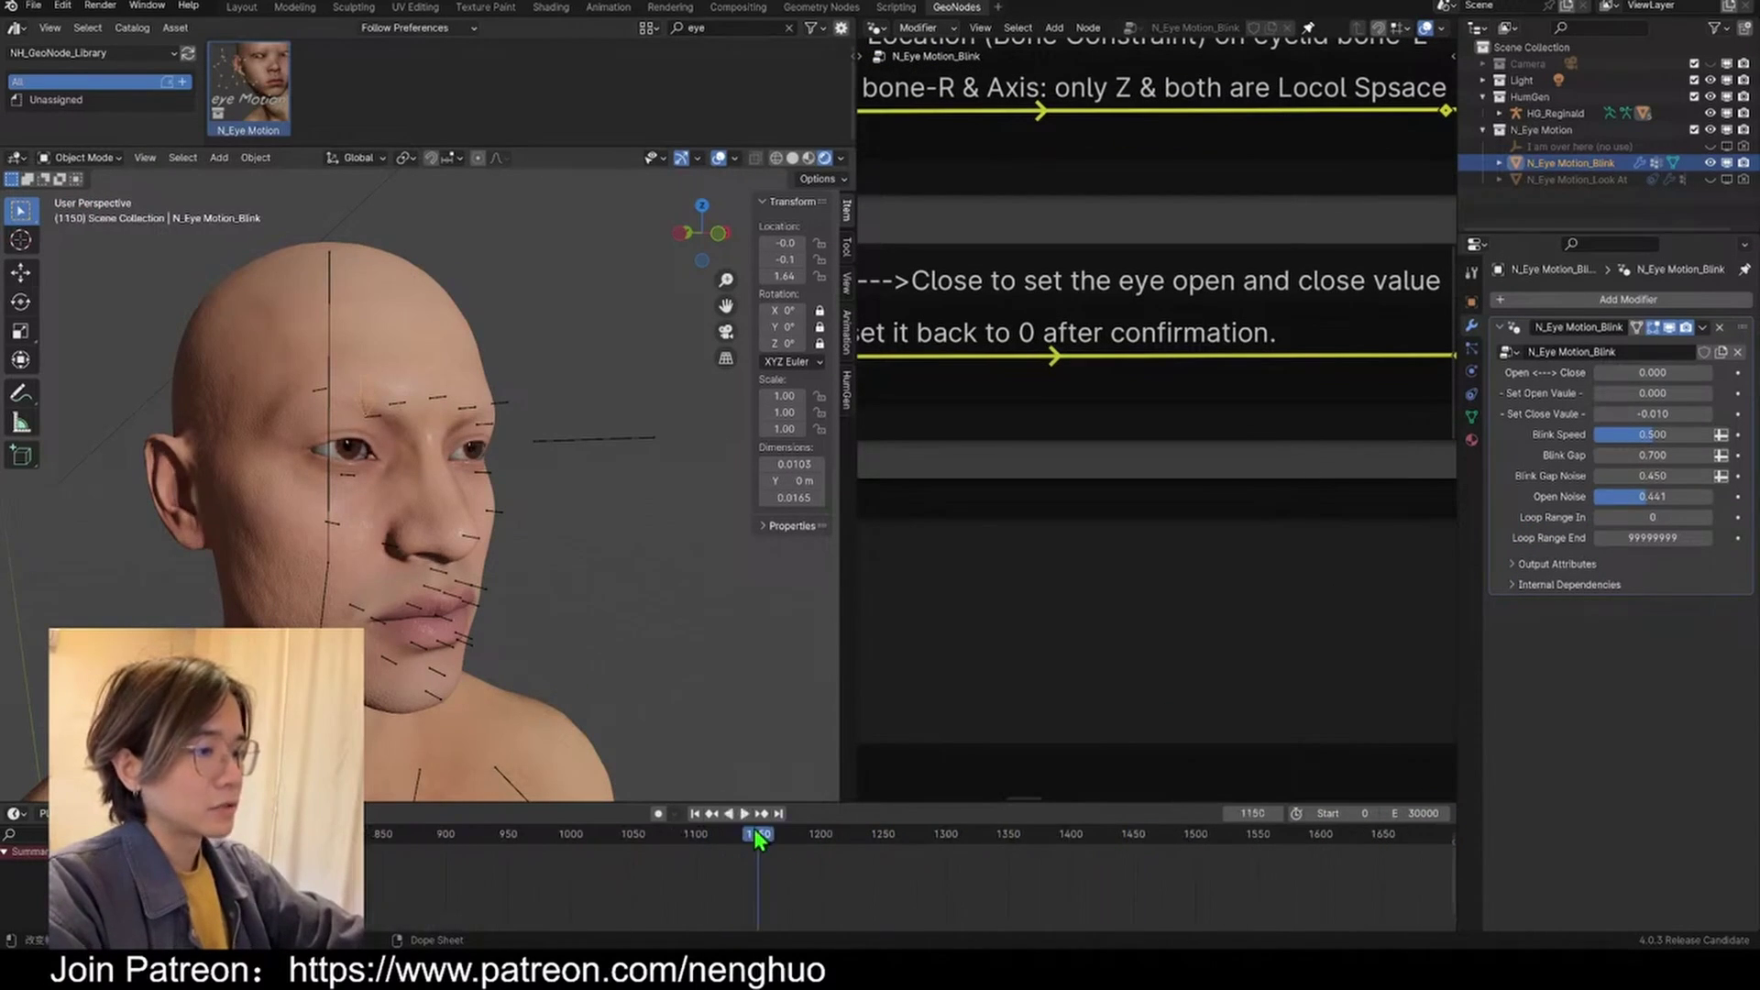
drag(757, 838, 963, 874)
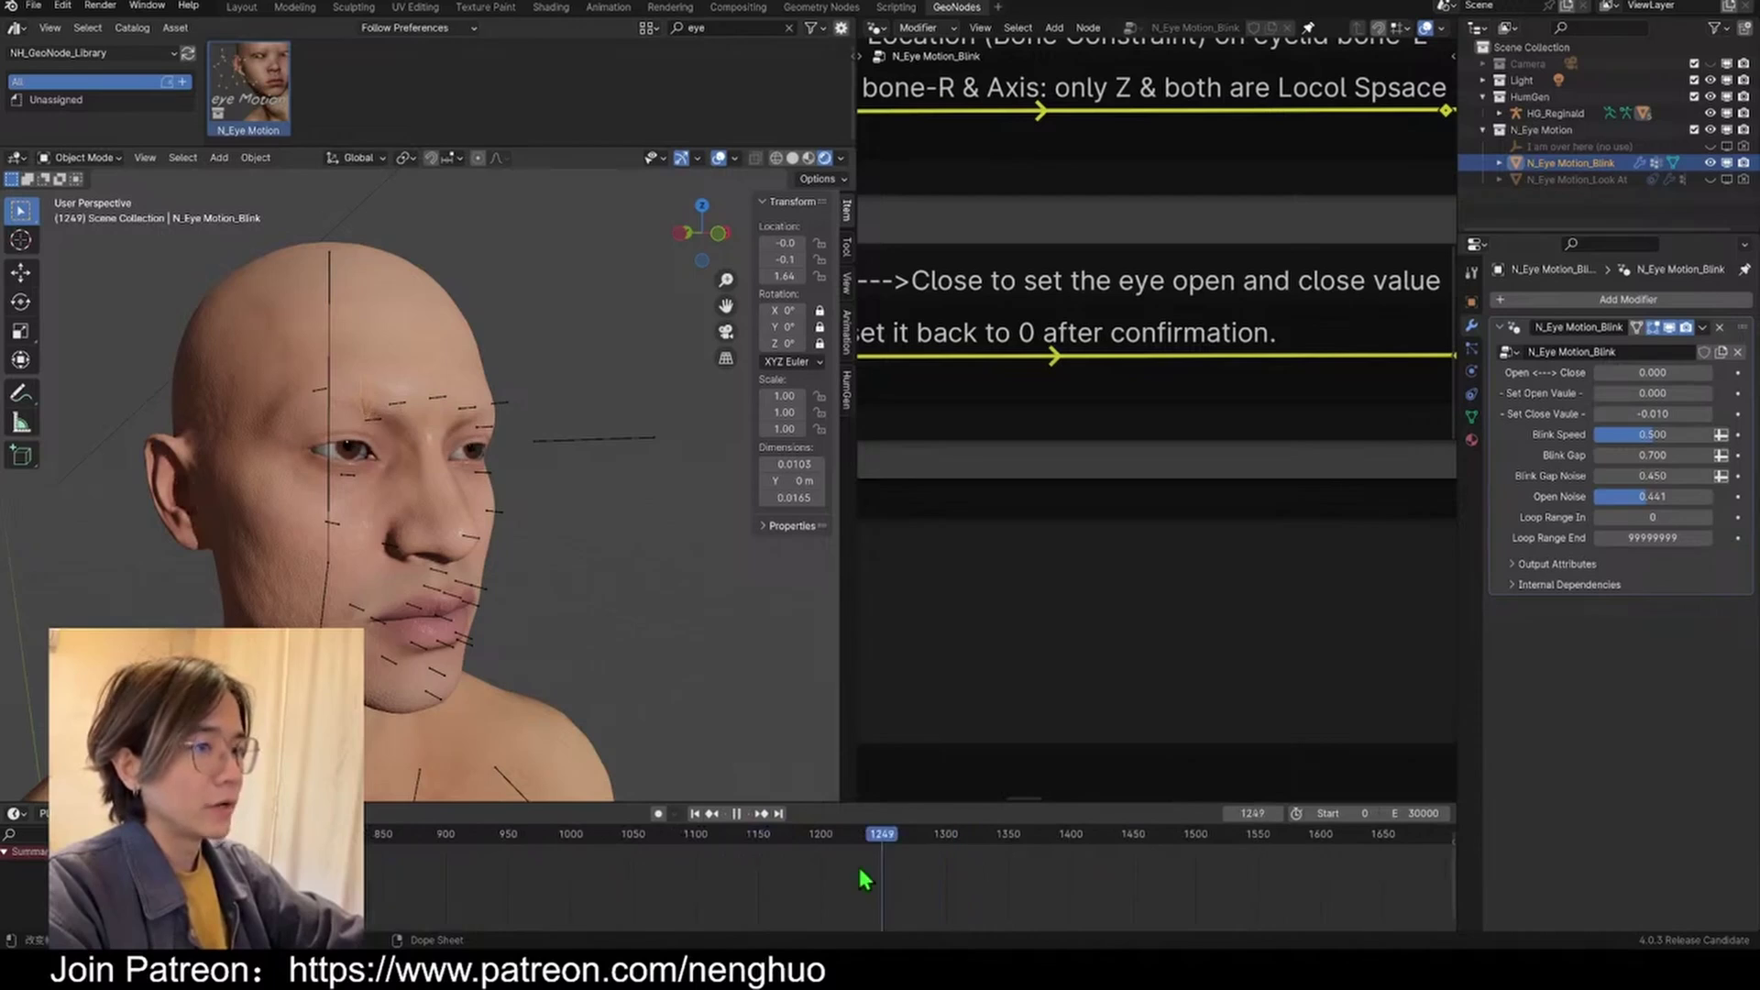
drag(787, 873, 1155, 897)
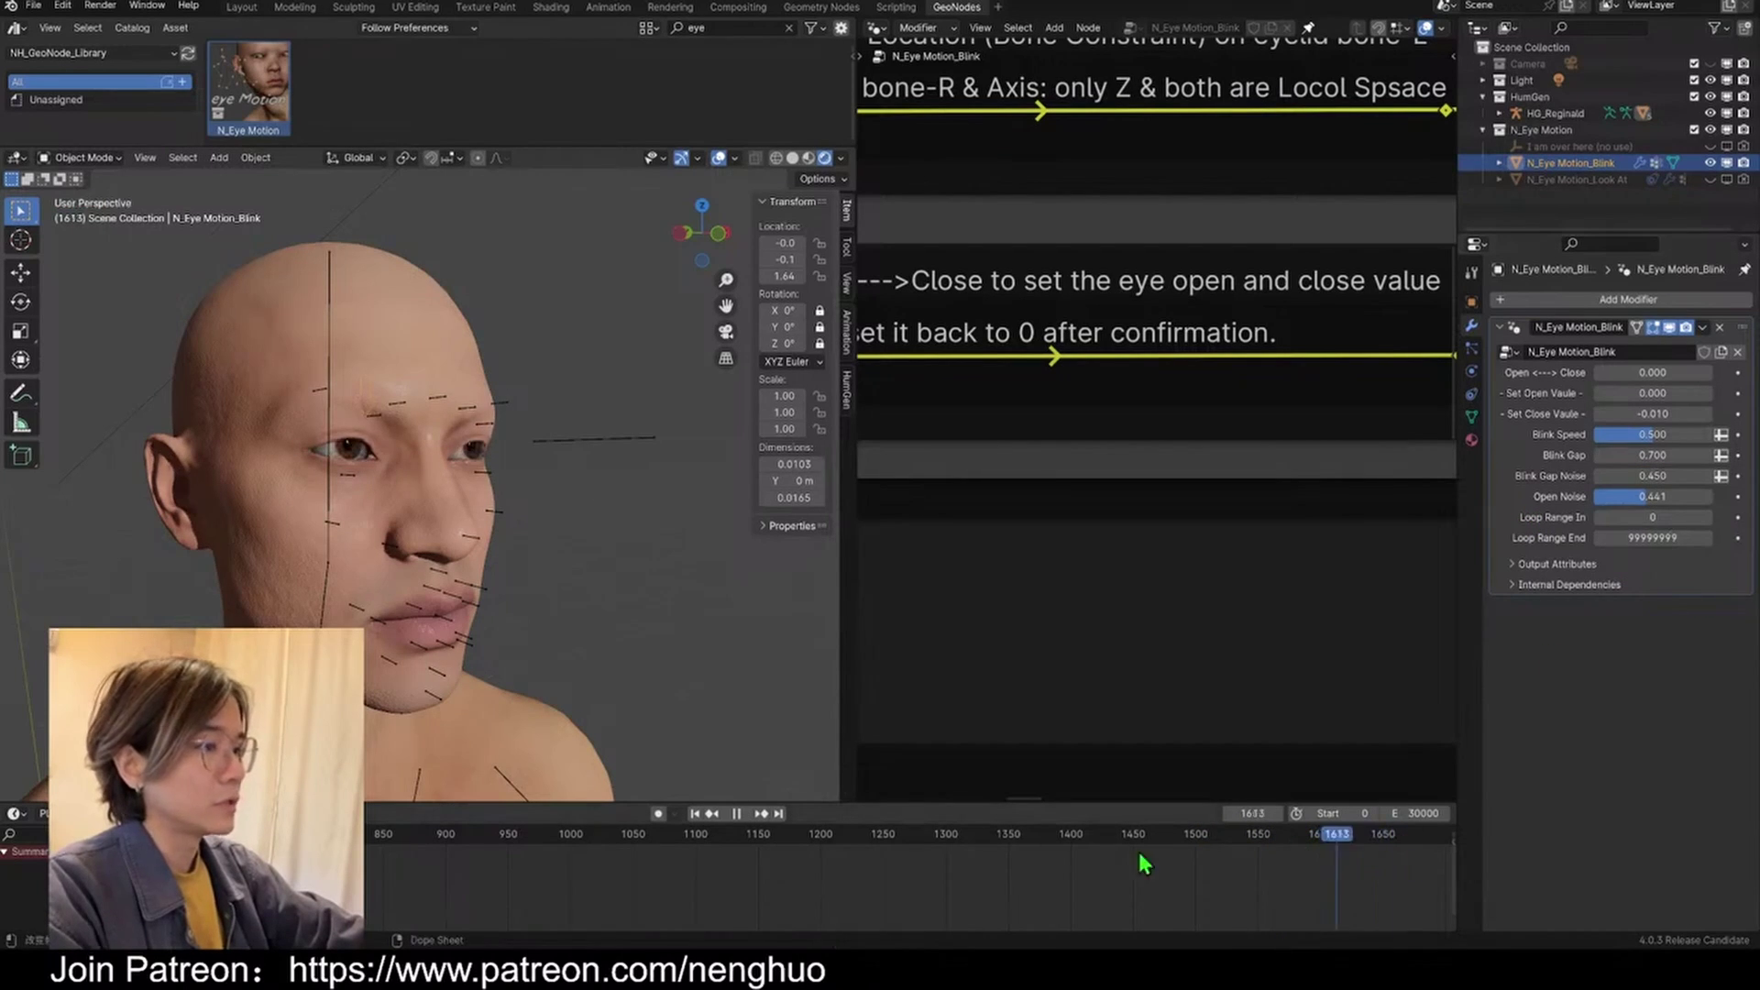
drag(1139, 851, 634, 846)
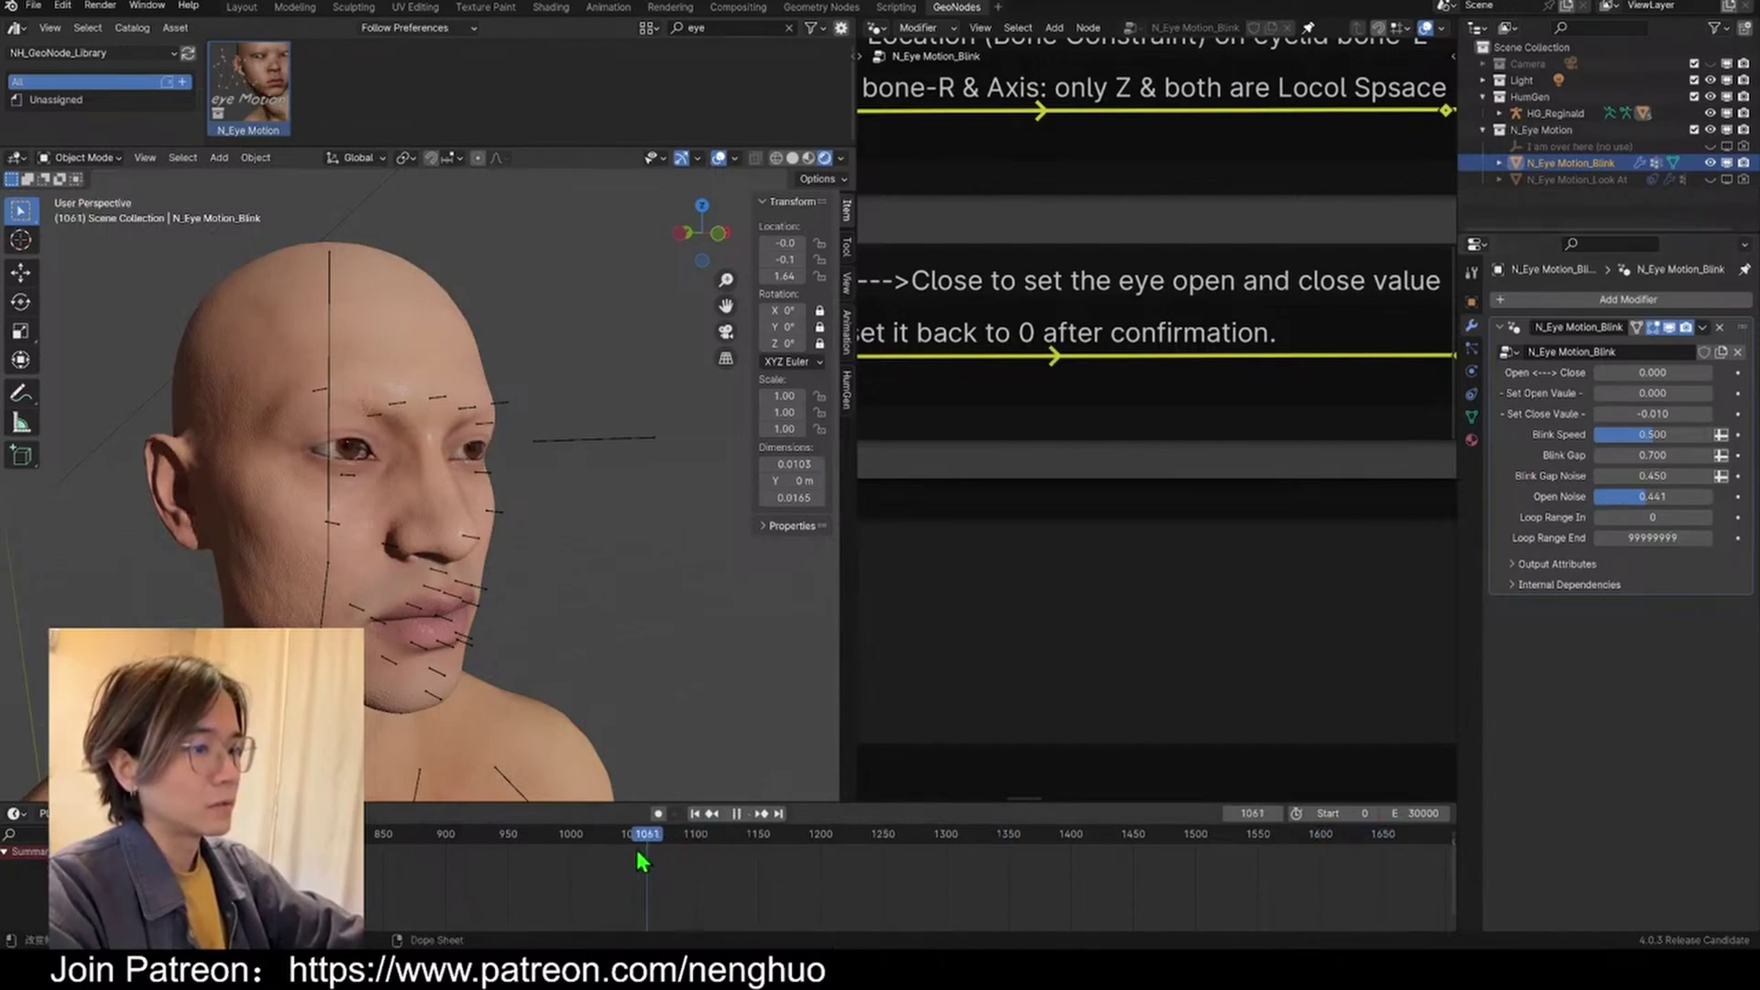
Step: Set the blink modifier's Loop Range In to 1000 and Loop Range End to 1300, and preview the loop from frame 0
click(1666, 519)
text(1000)
key(Return)
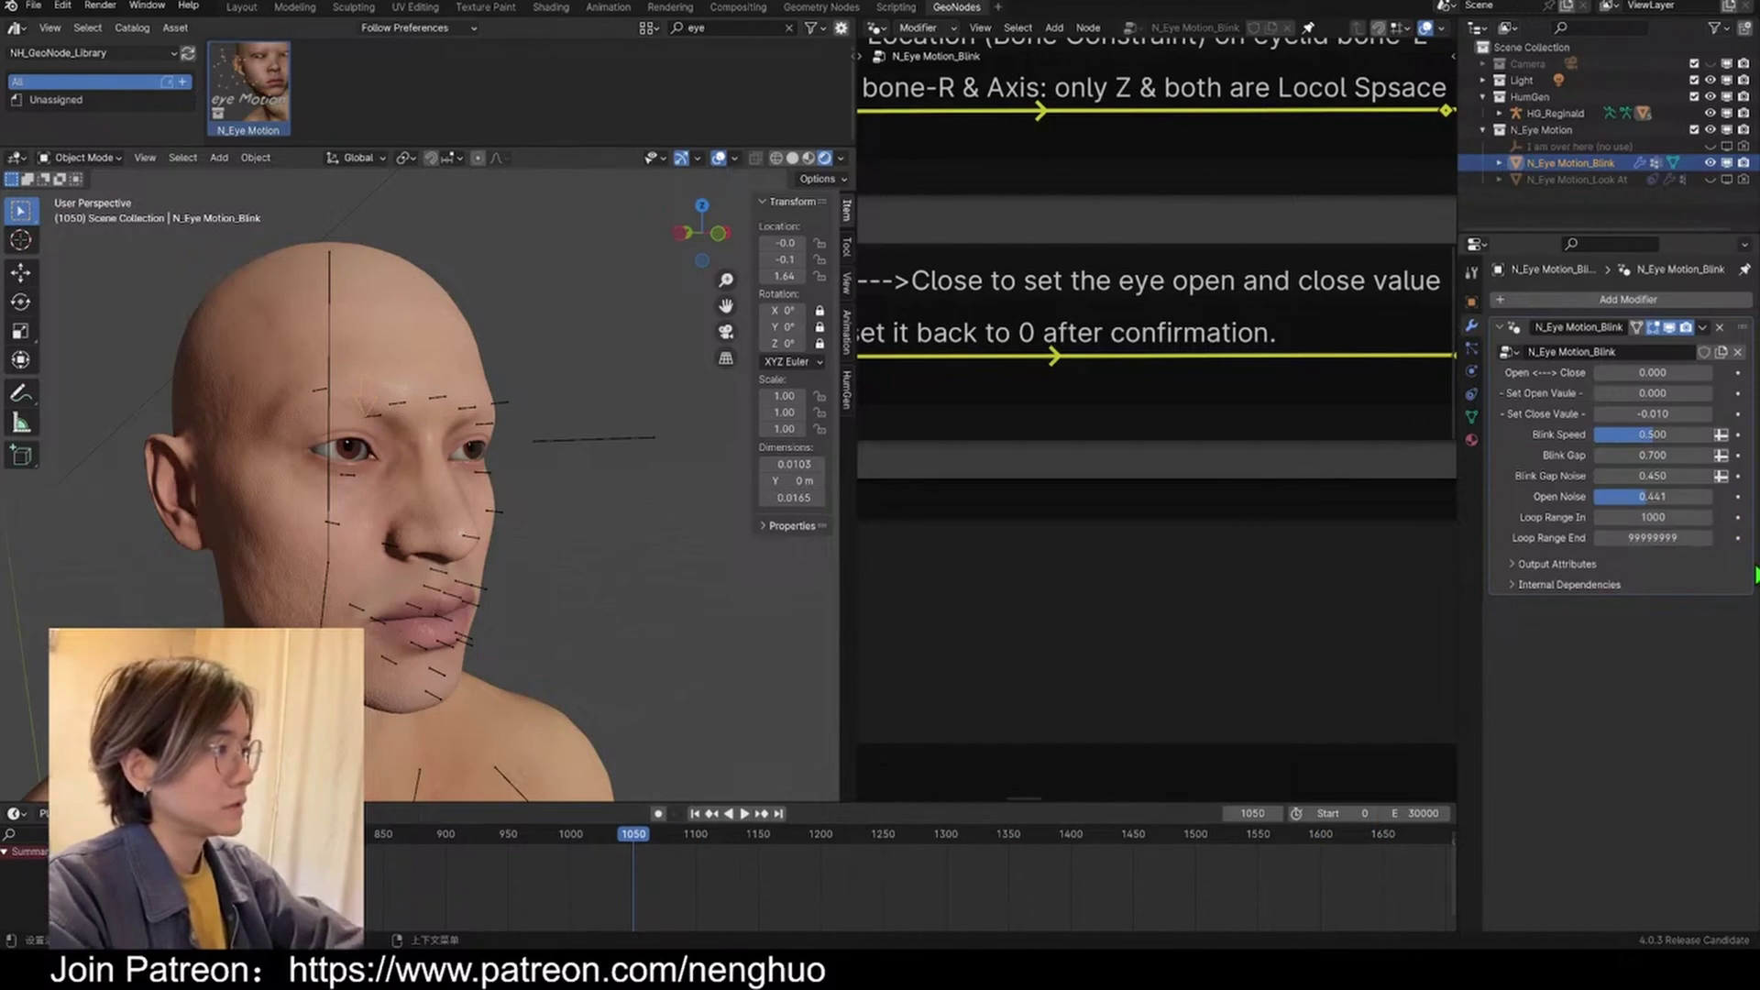
click(1627, 537)
text(10)
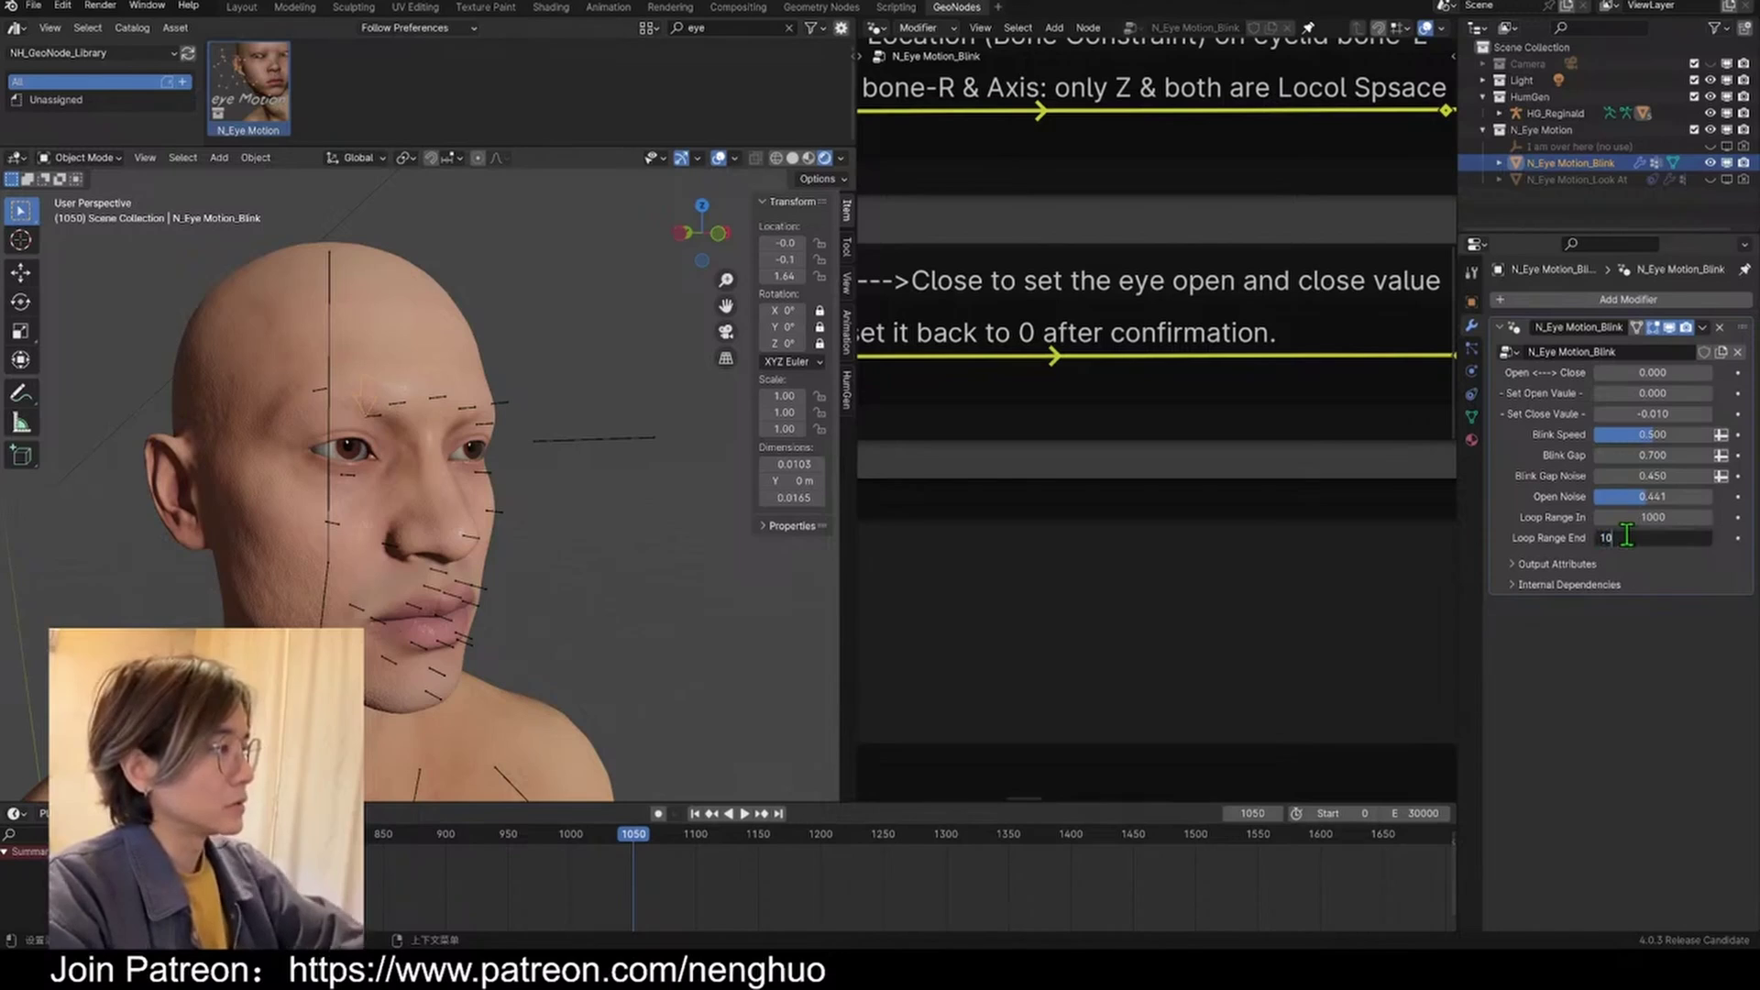
key(BackSpace)
text(300)
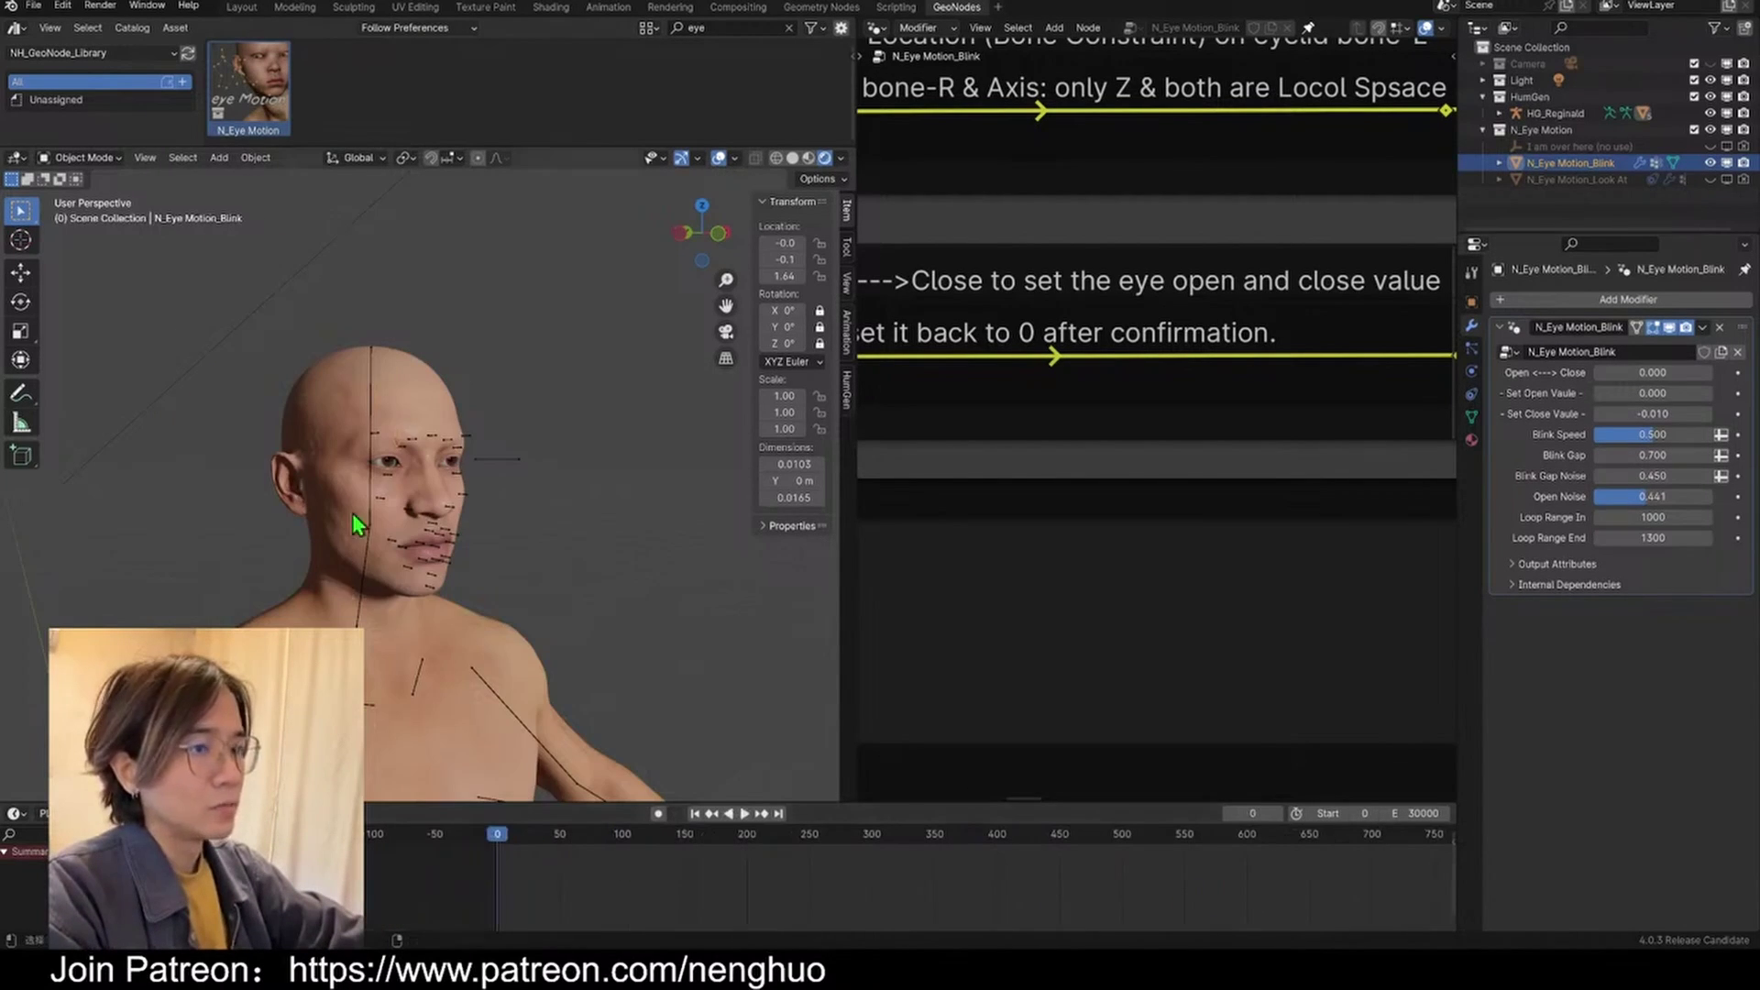
key(space)
scroll(623, 519, up, 6)
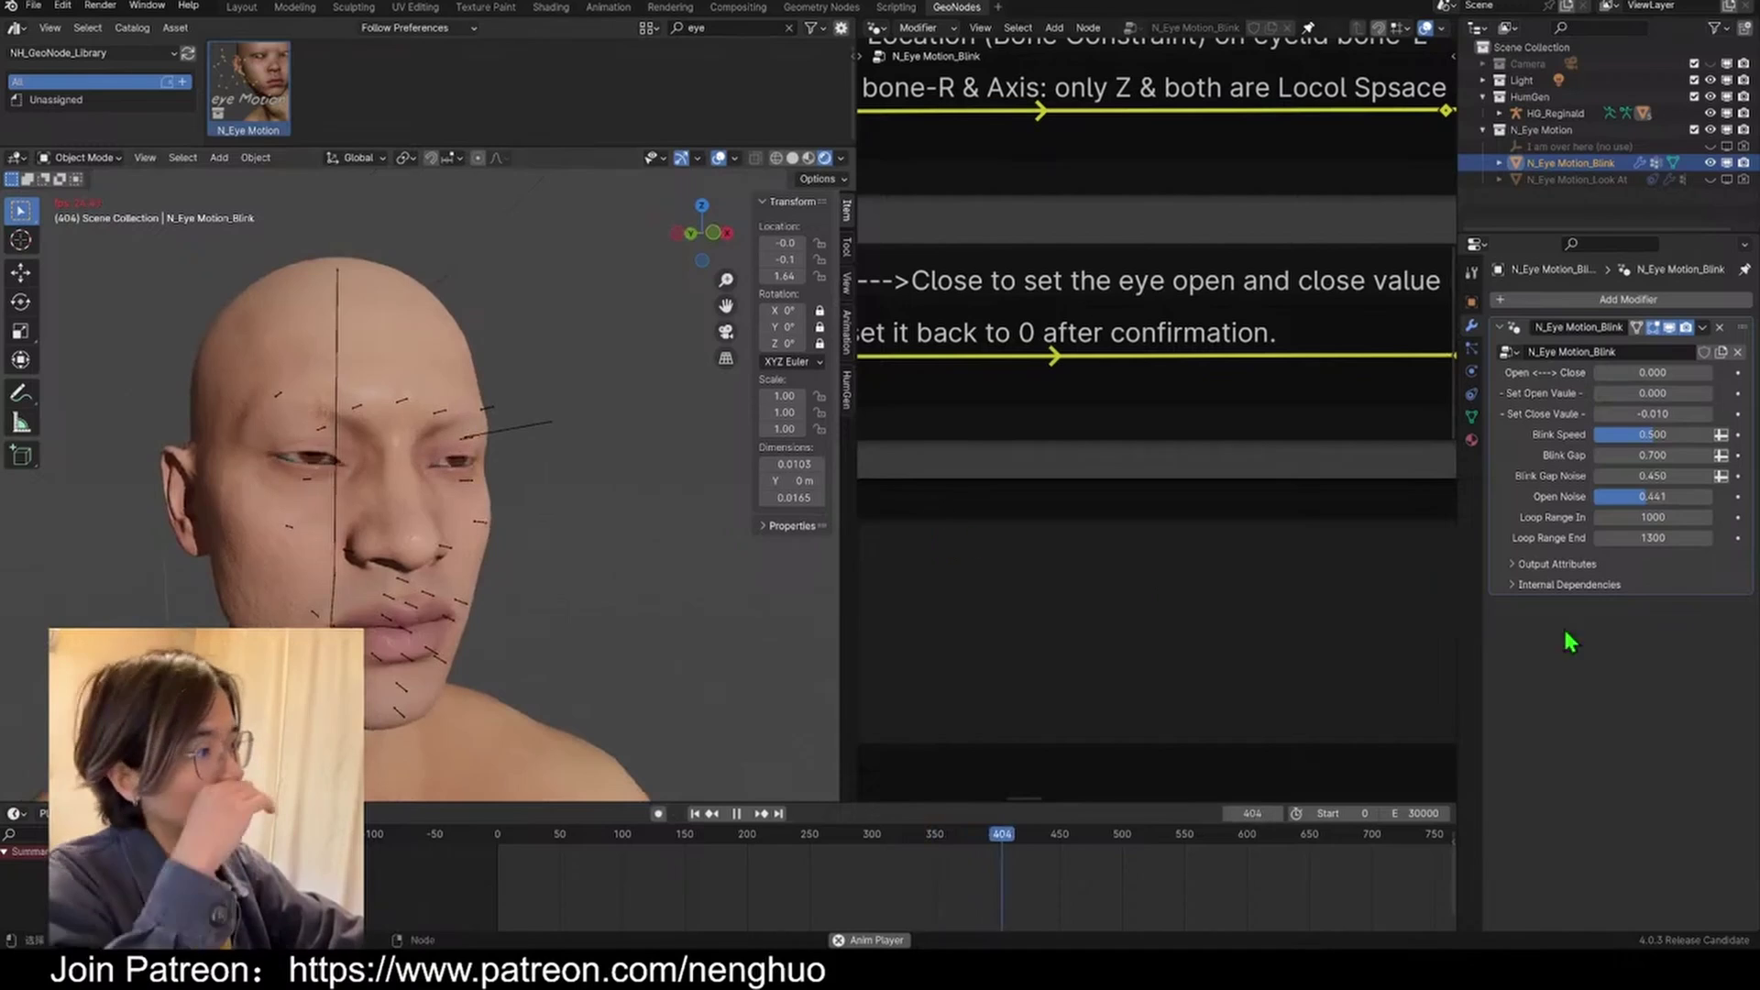
Step: Set the blink modifier's Loop Range In to 0 and Loop Range End to 99999999
click(1656, 538)
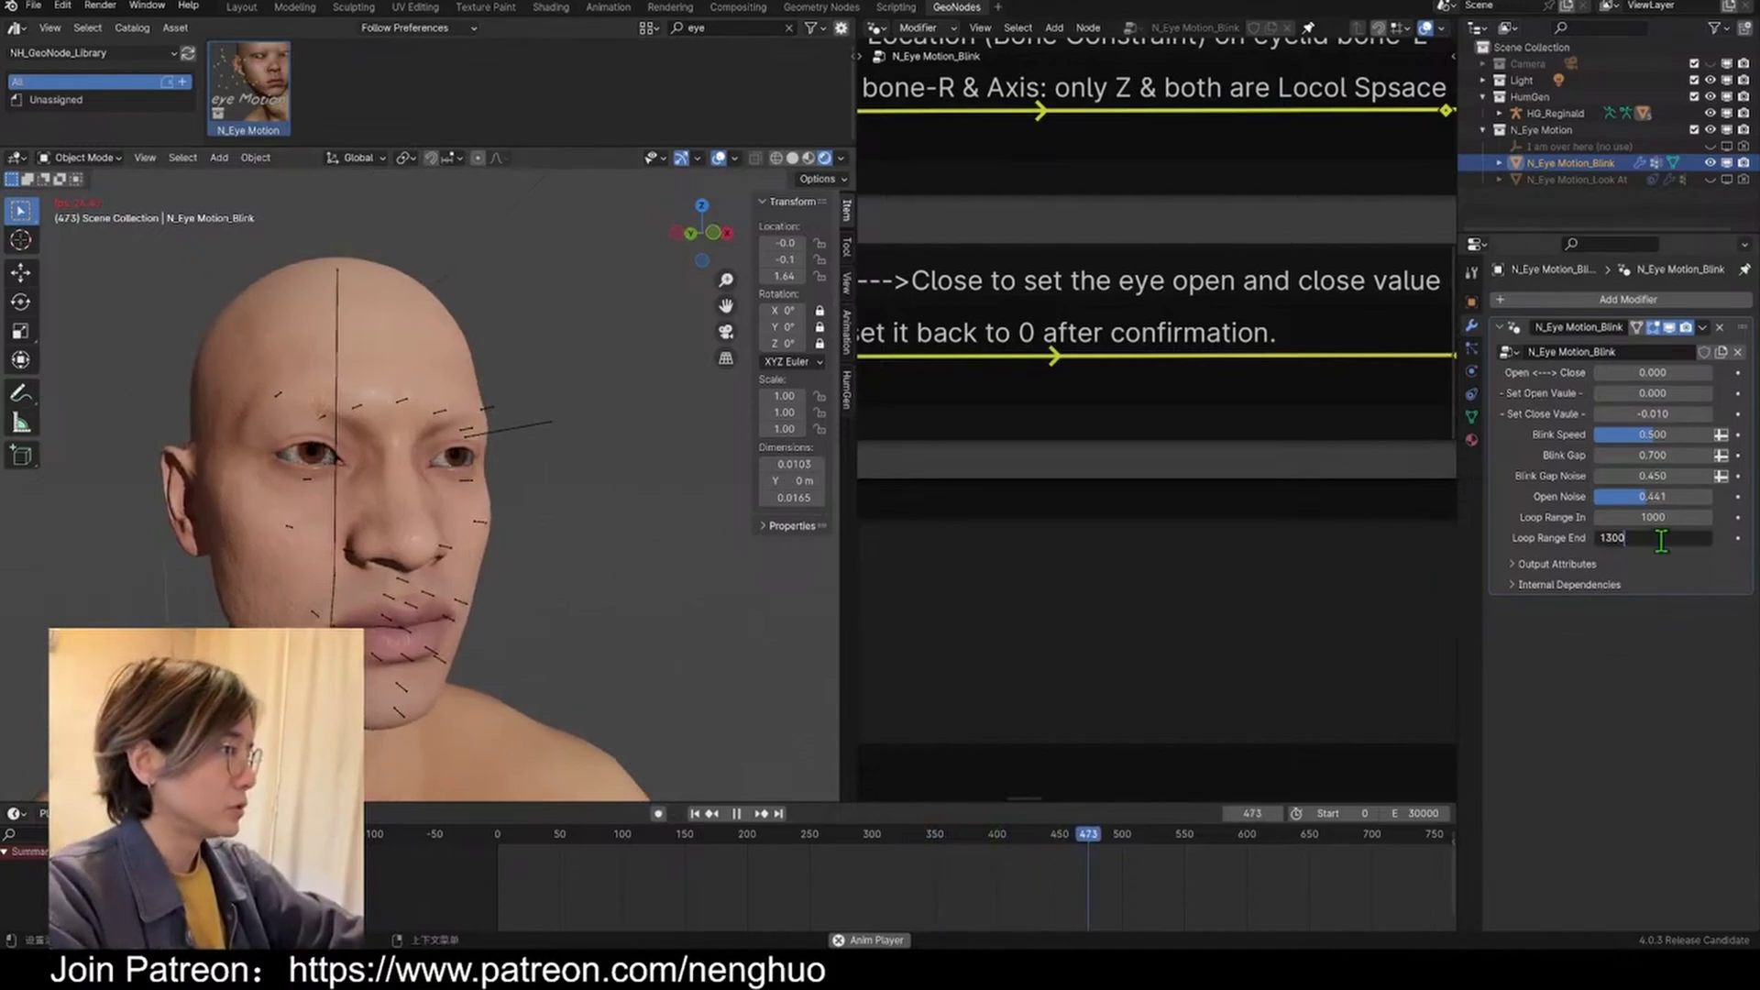
click(1669, 516)
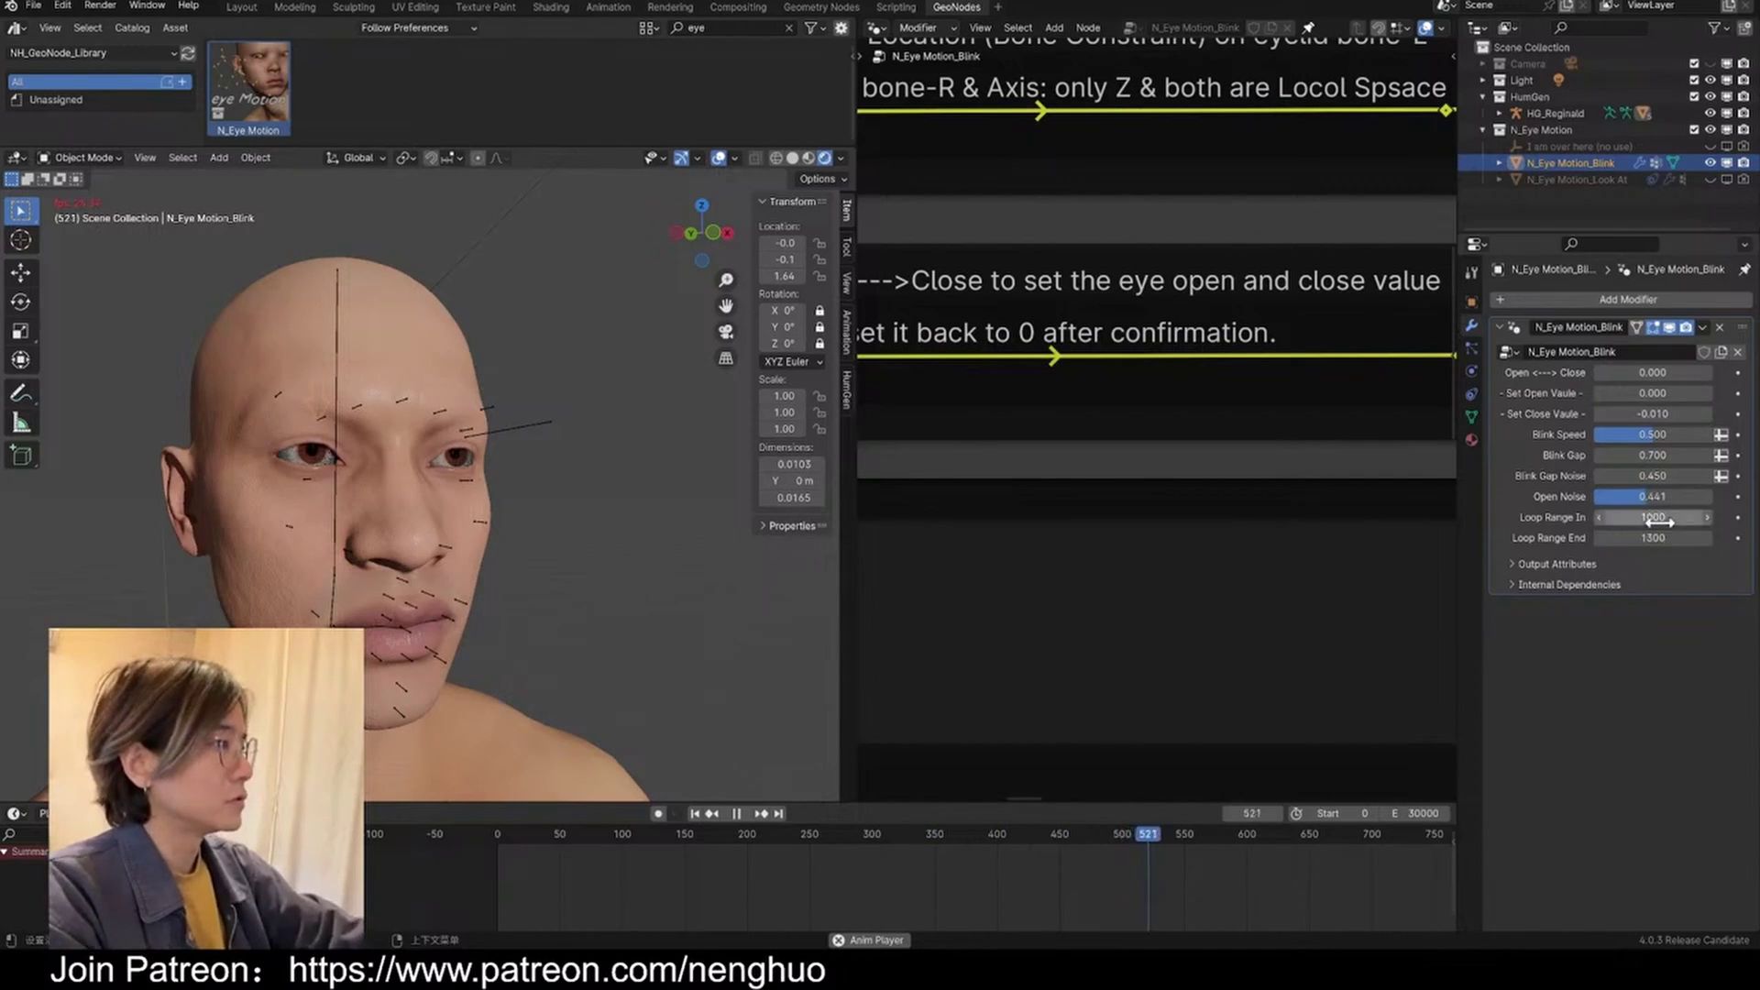
text(0)
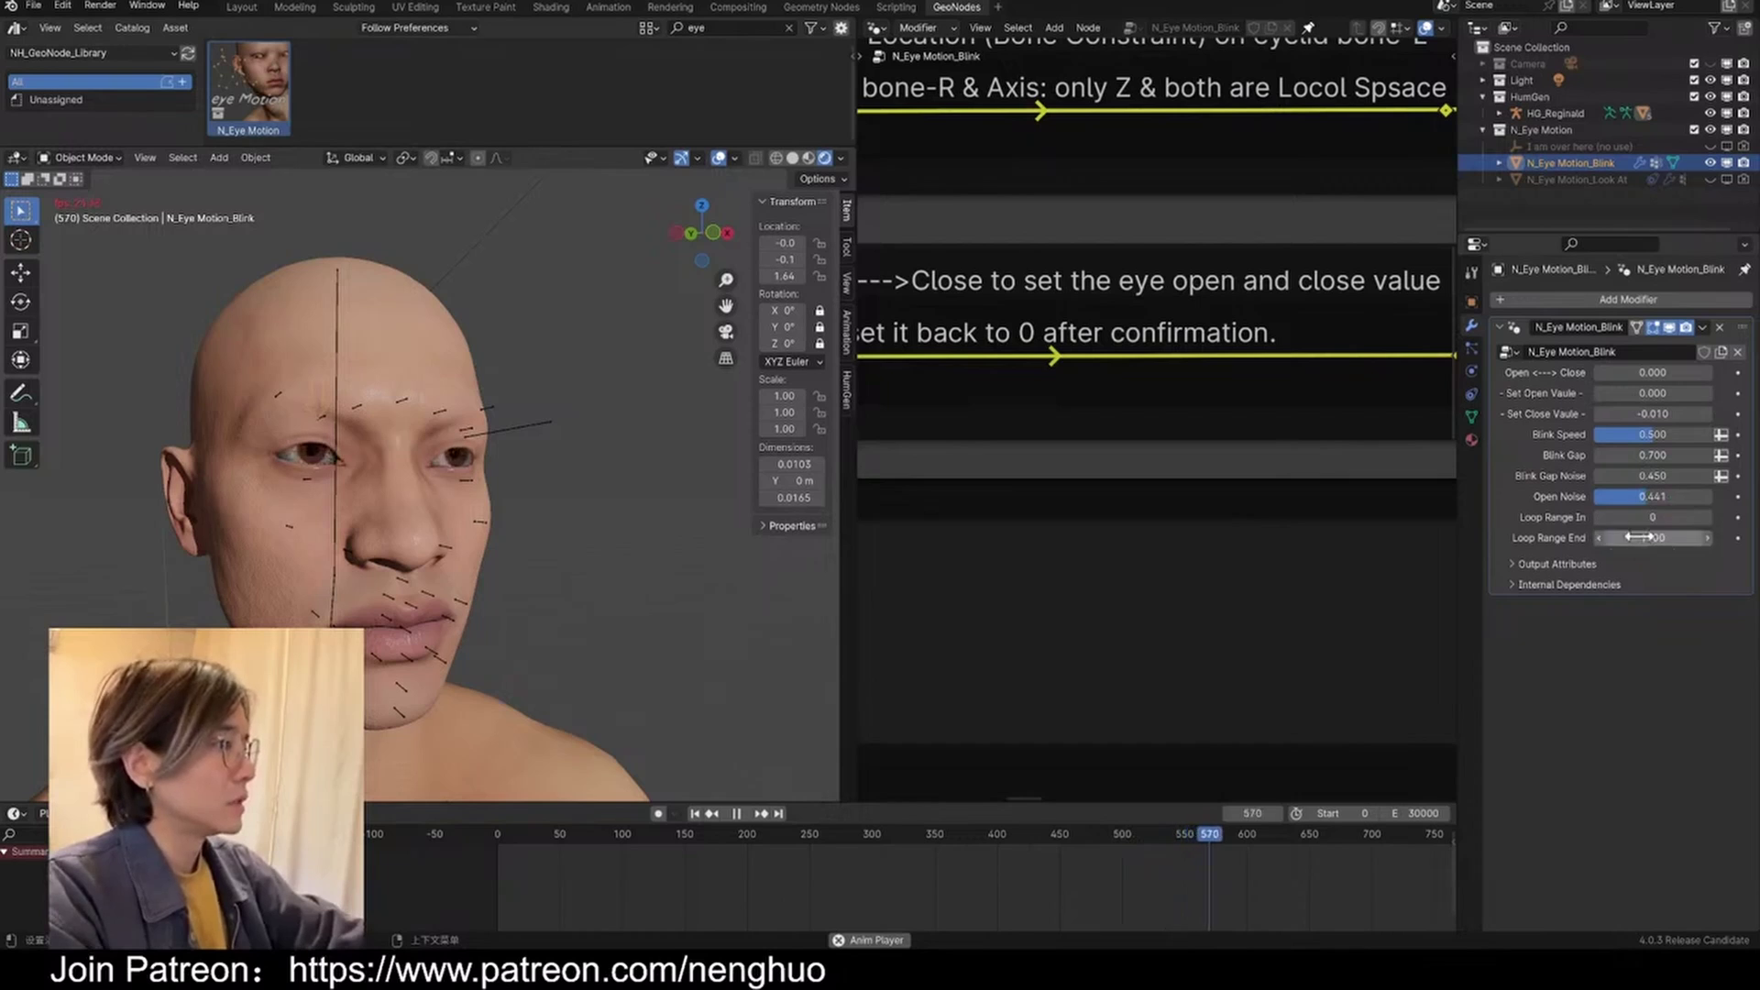
click(1642, 538)
text(9999999)
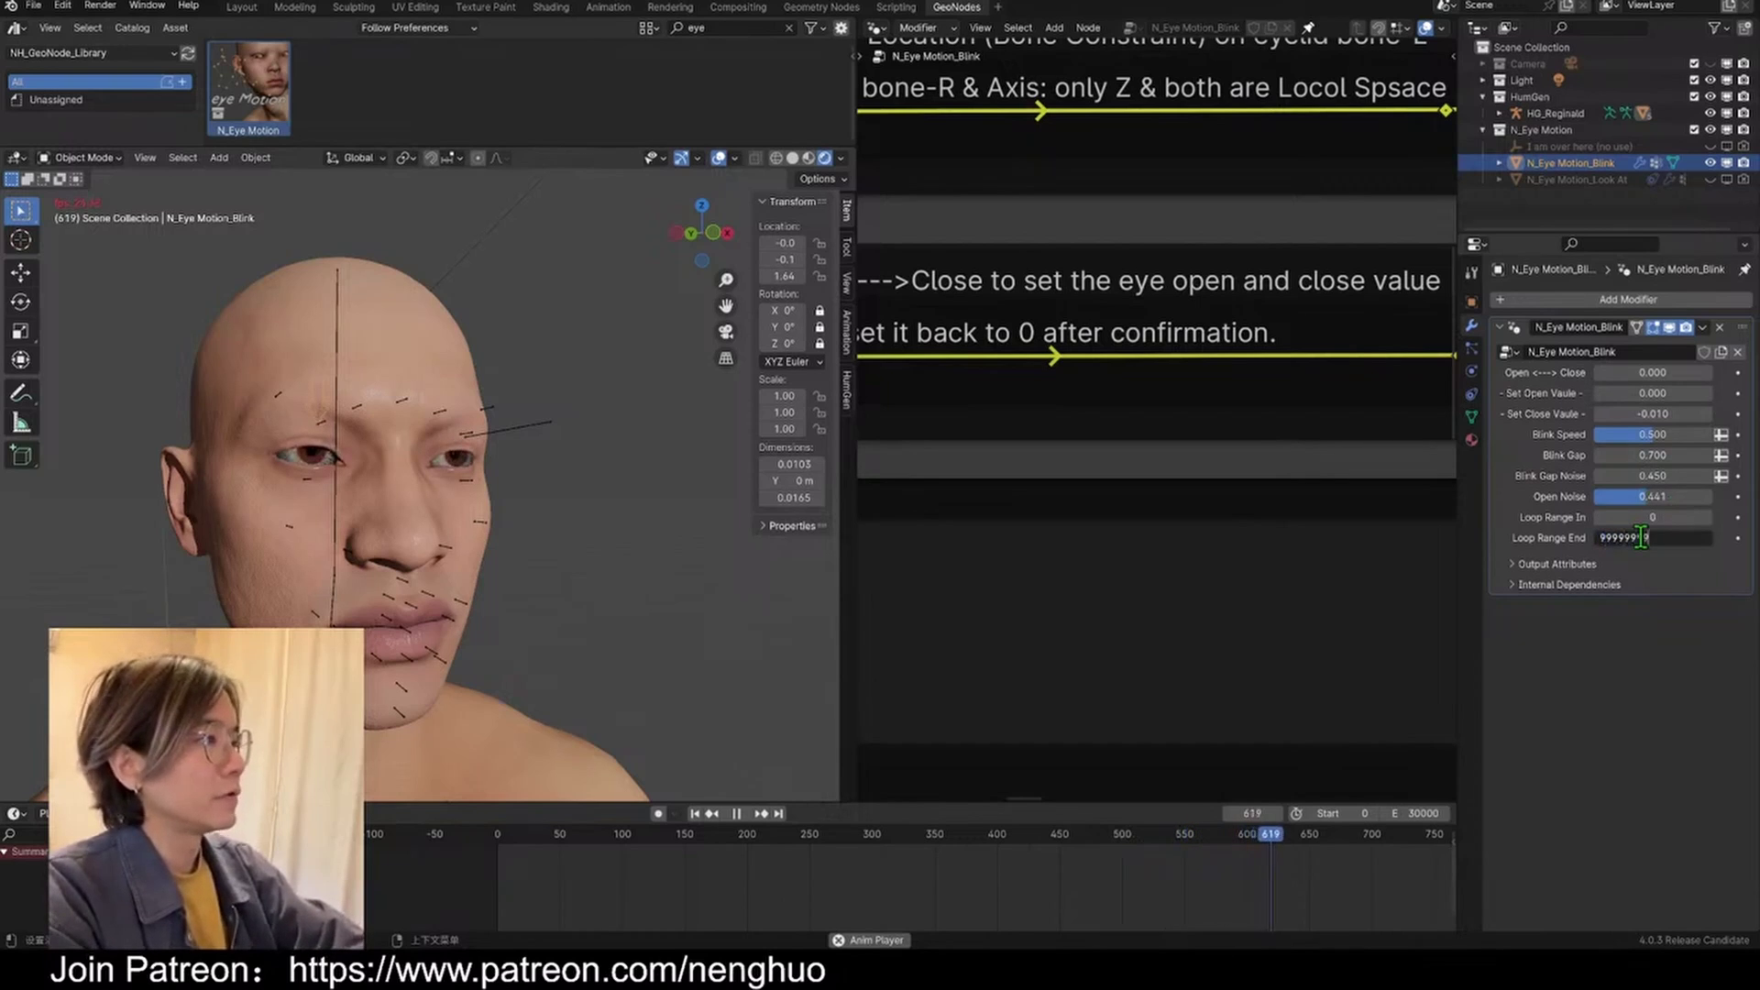
text(9)
key(Return)
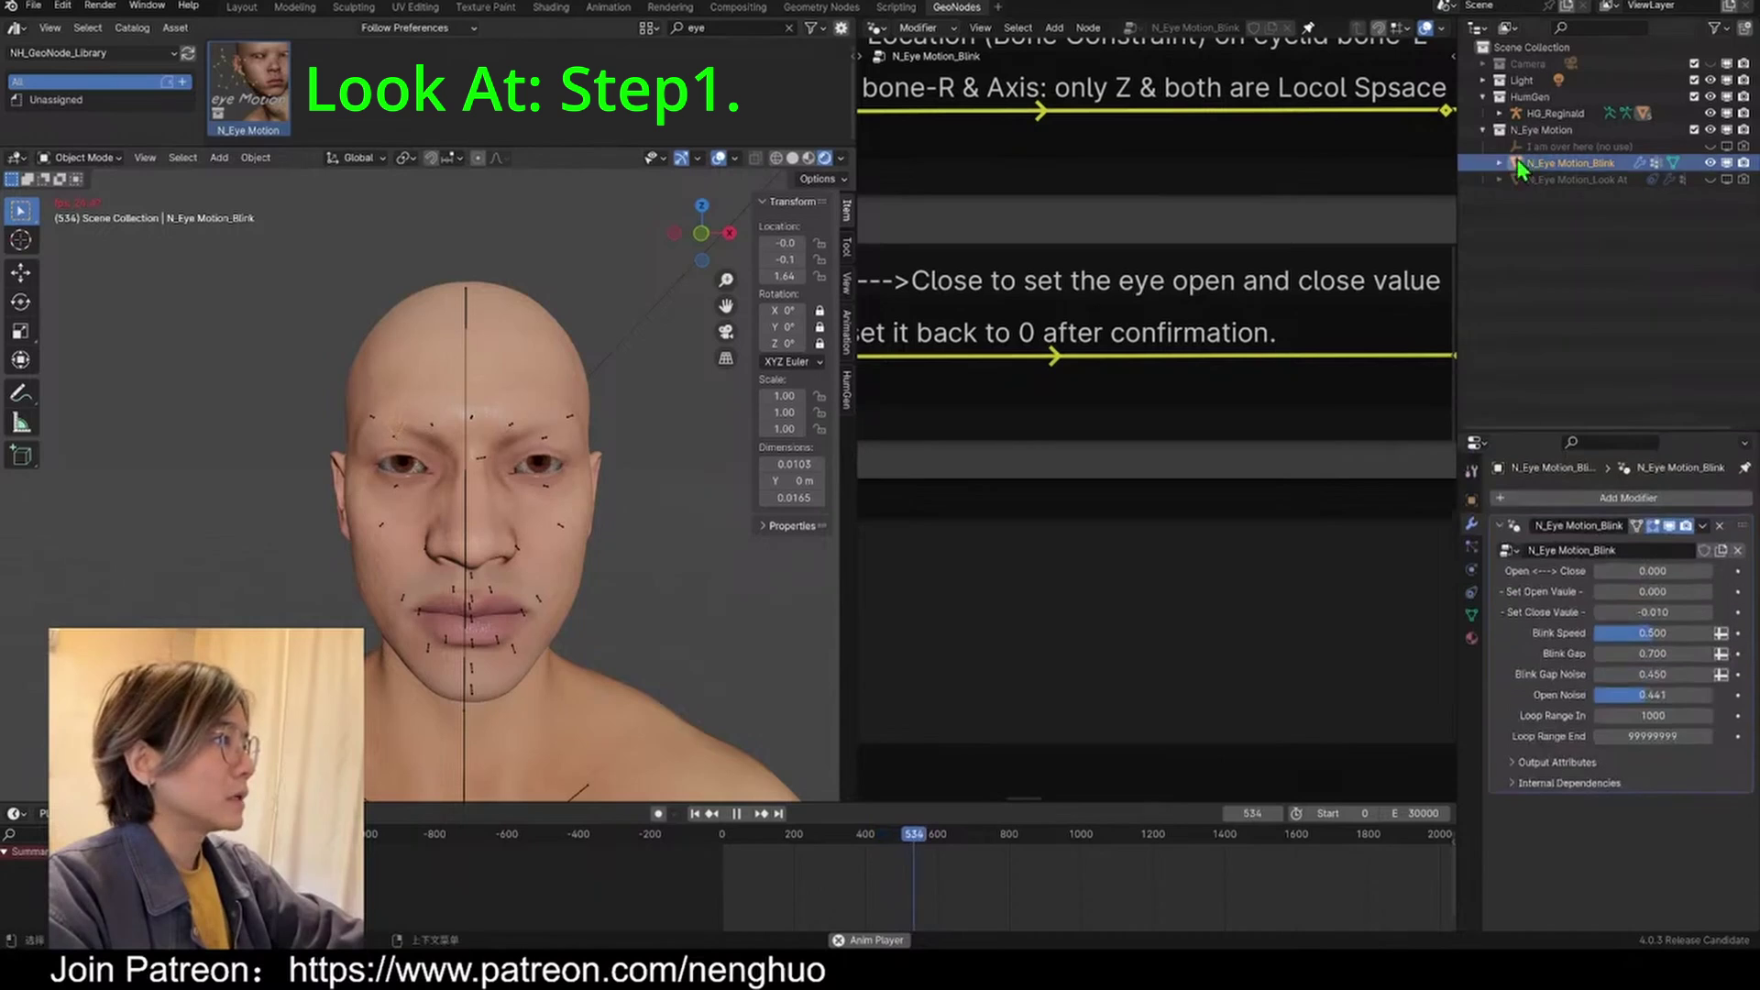
Step: Widen the outliner, and reveal and select the N_Eye Motion_Look At object to show its setup notes
drag(1454, 187, 1404, 187)
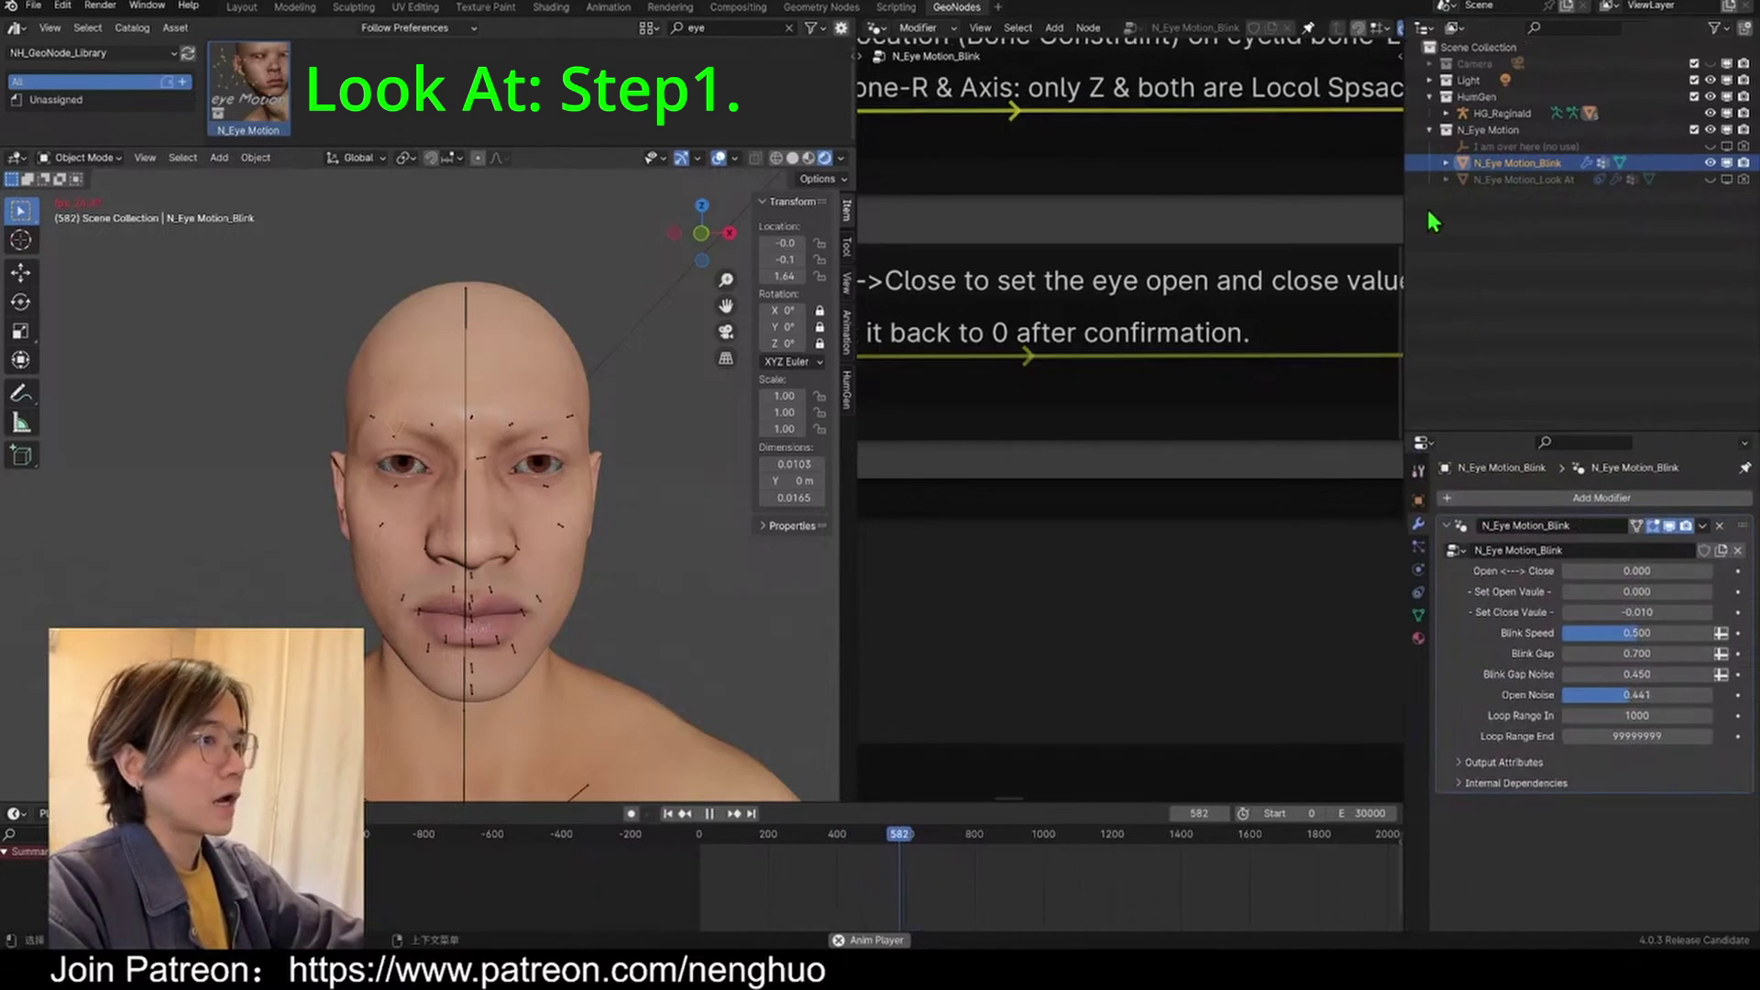
click(1523, 180)
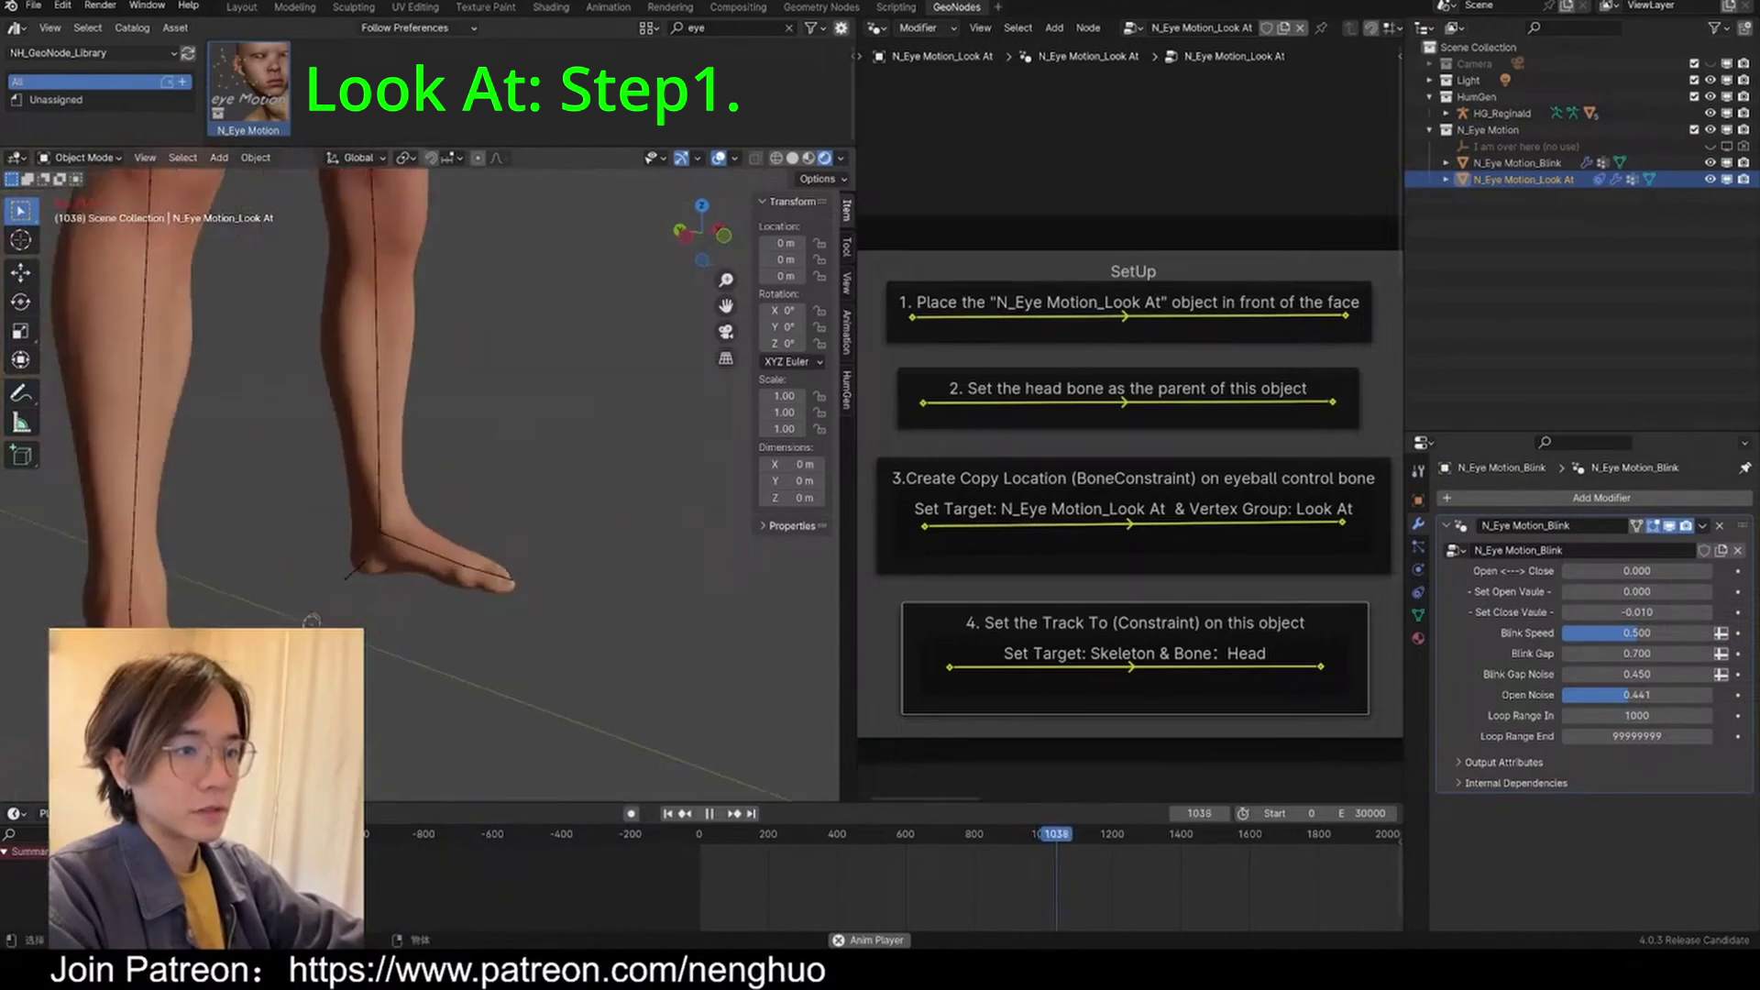
Step: In side view, move the N_Eye Motion_Look At object up from the feet to in front of the face
scroll(587, 641, down, 3)
middle_drag(678, 656, 430, 632)
click(702, 236)
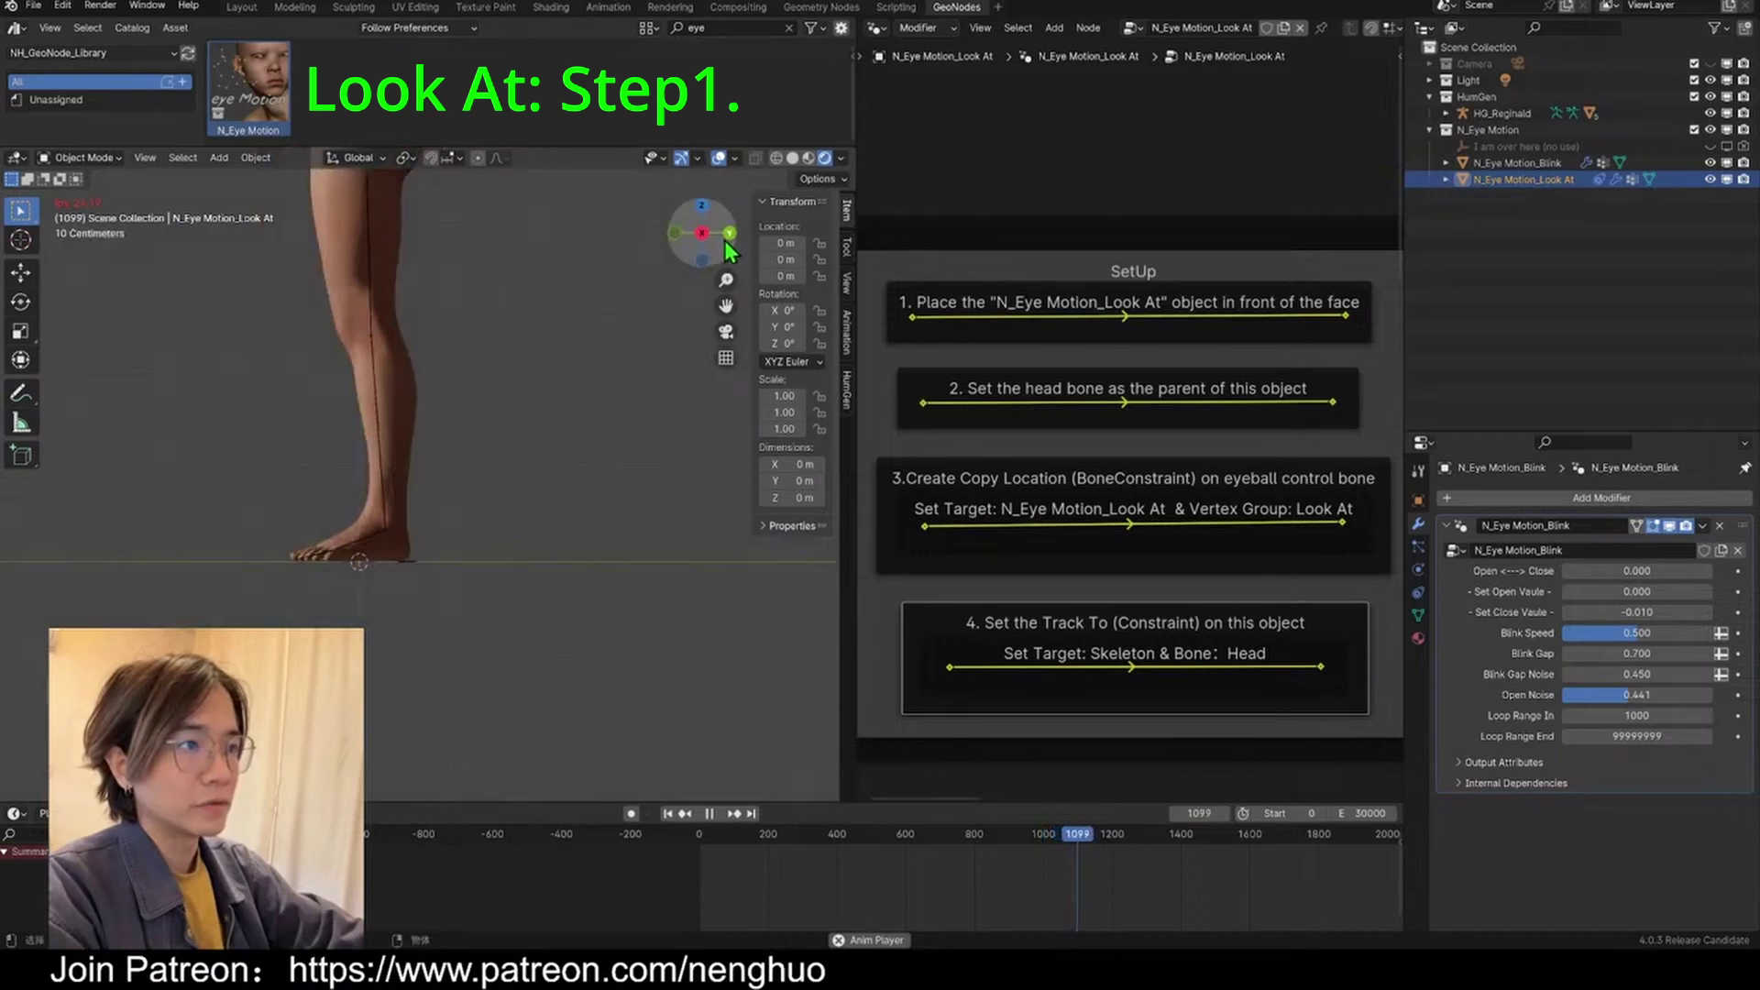
click(724, 240)
scroll(411, 504, down, 5)
key(g)
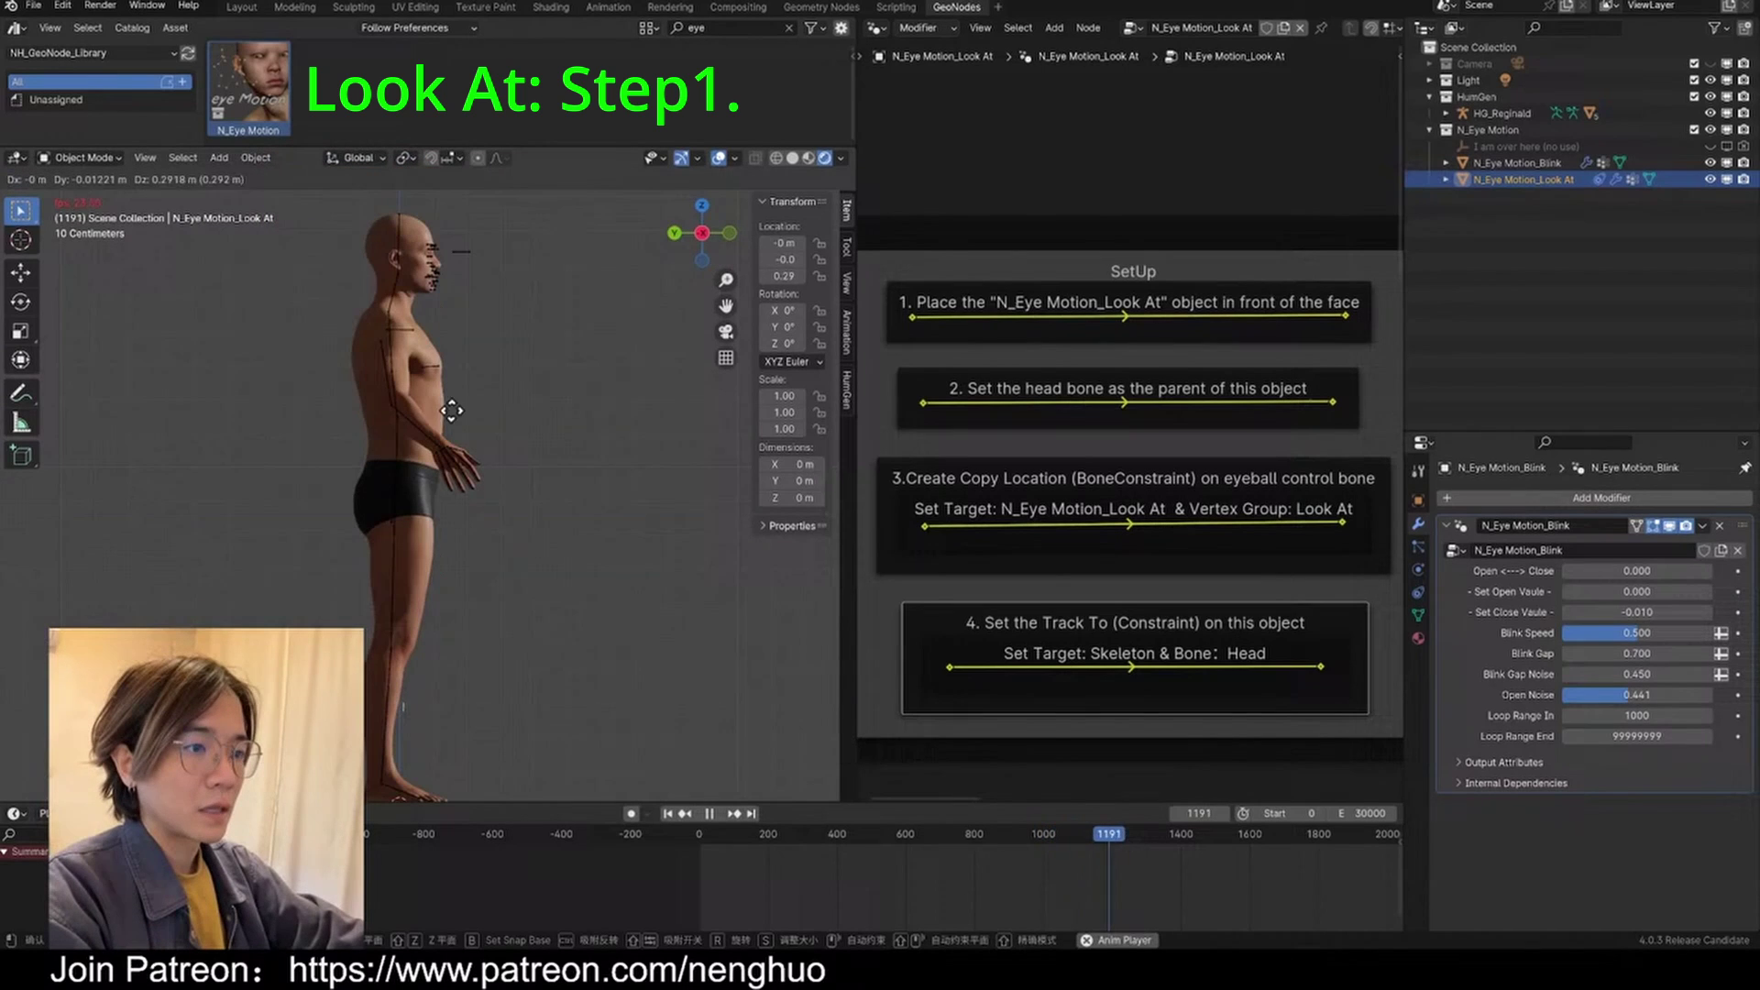
click(516, 681)
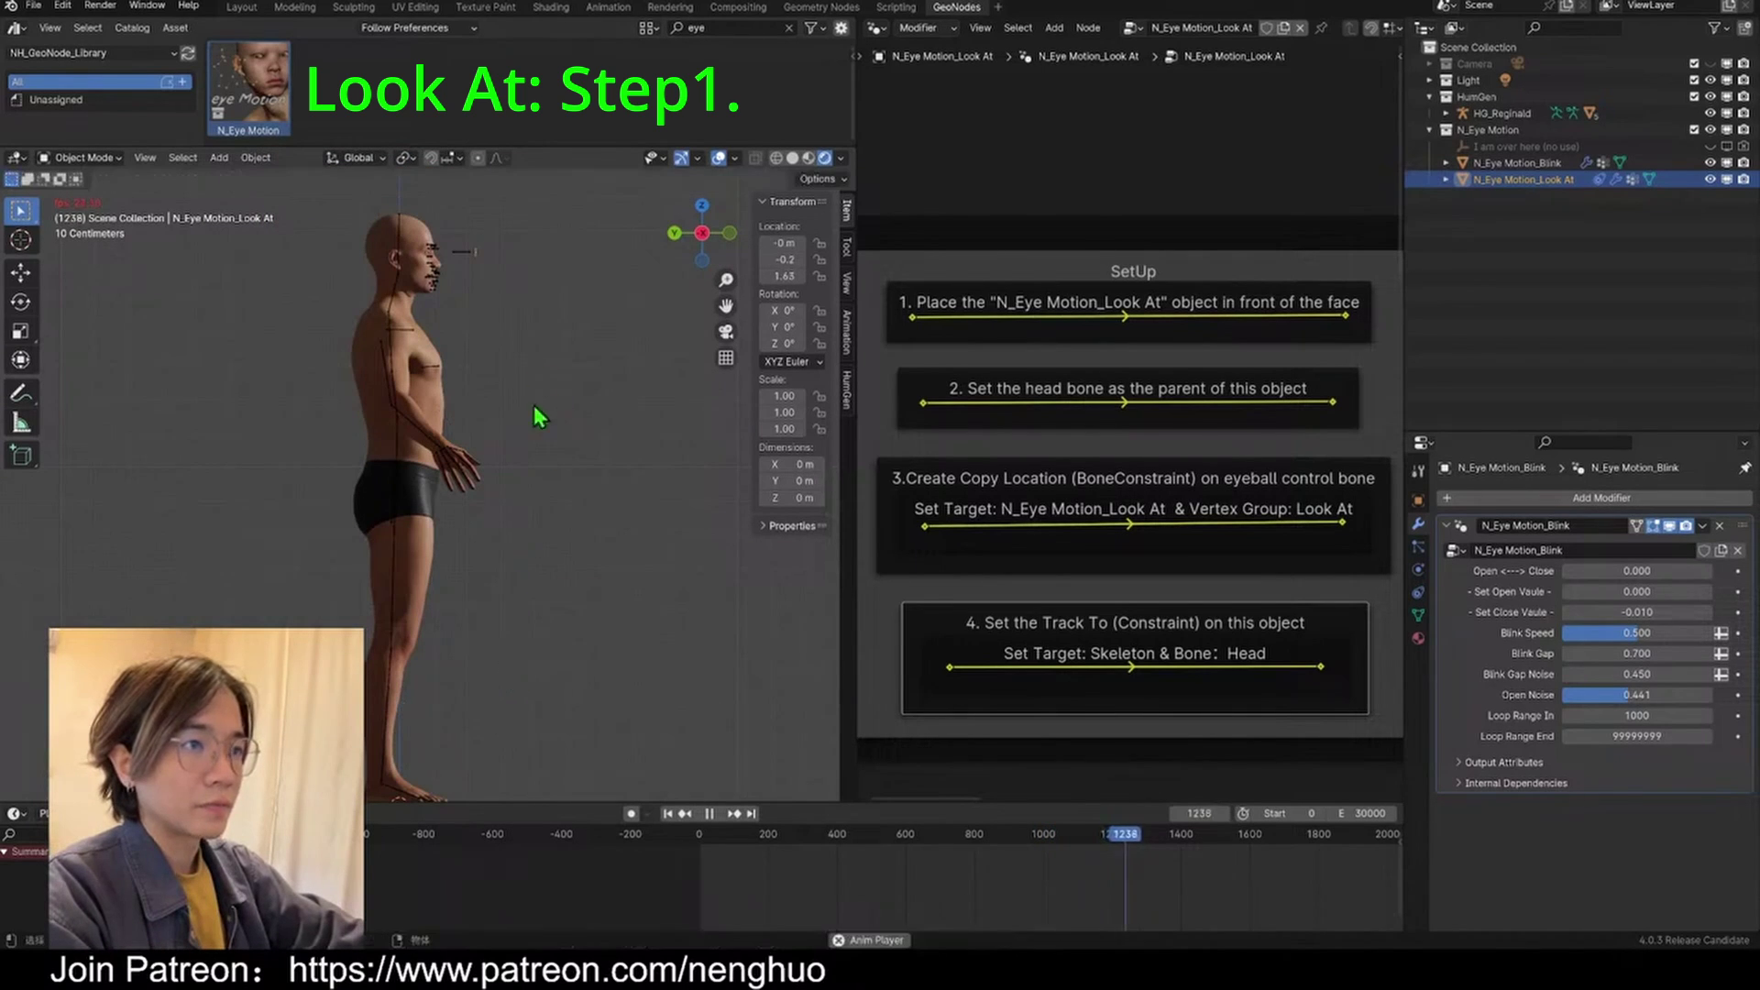
Step: Fine-tune the N_Eye Motion_Look At object's position closer to the face at eye level, at a height of about 1.63 m
scroll(515, 607, up, 7)
scroll(463, 728, up, 4)
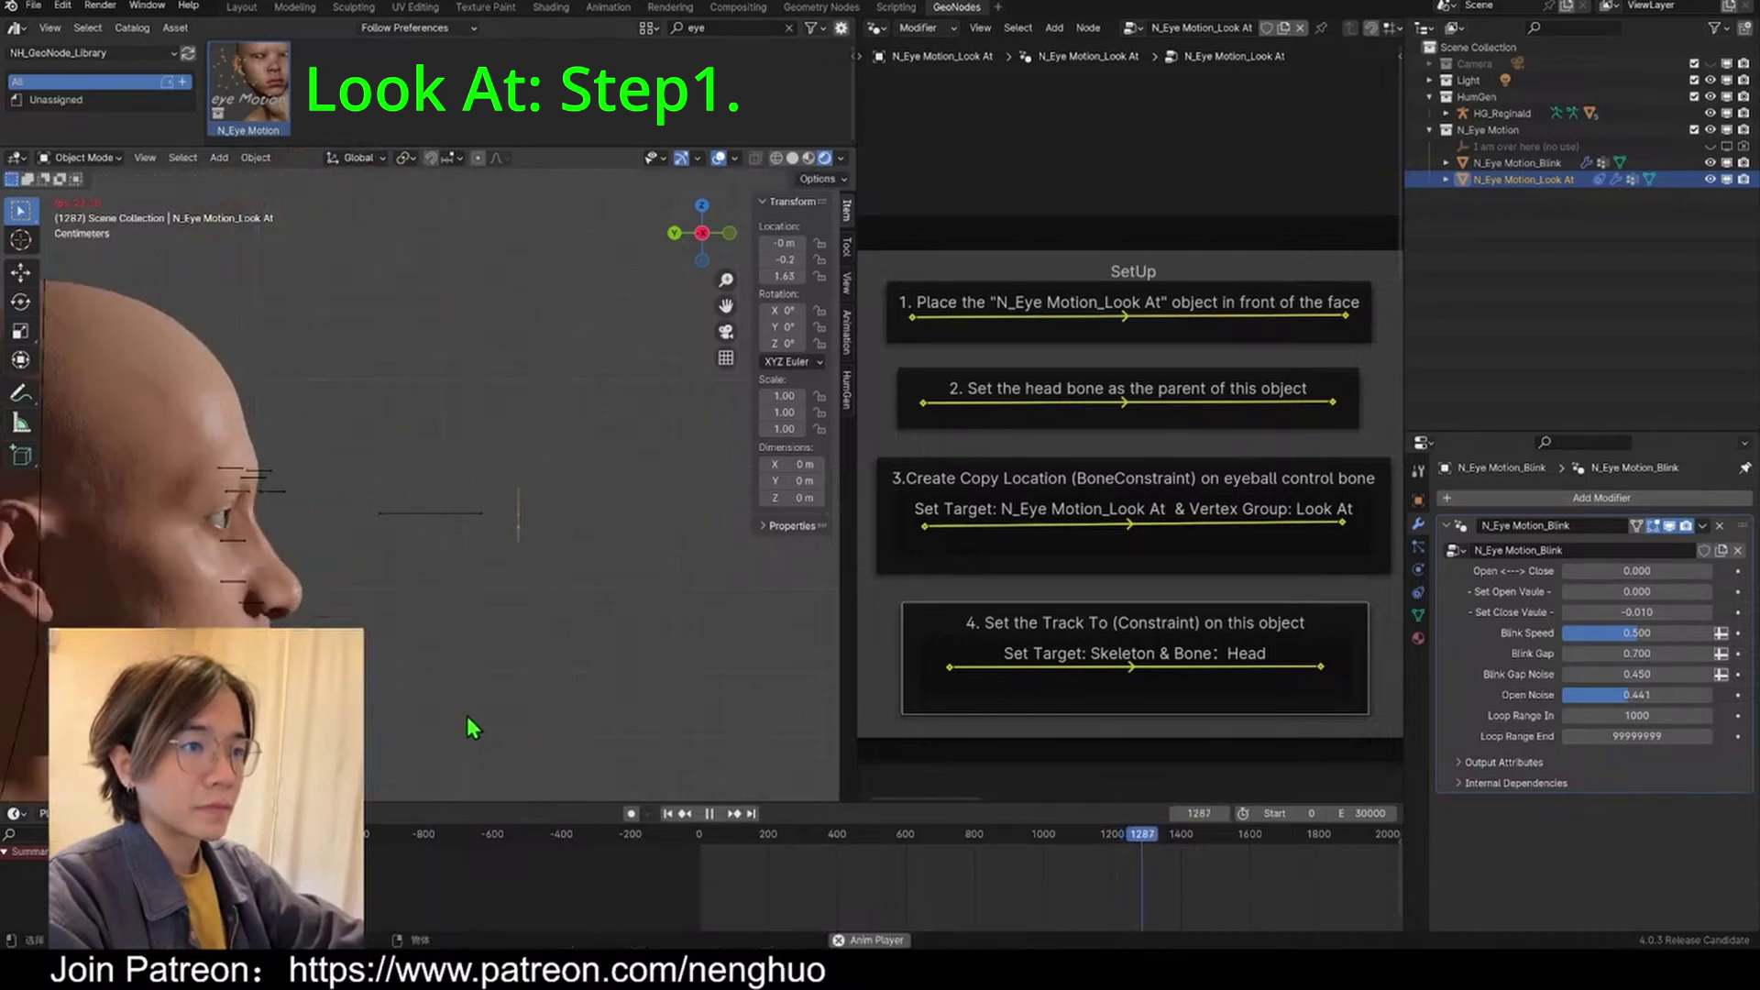
key(g)
click(327, 699)
scroll(507, 561, up, 3)
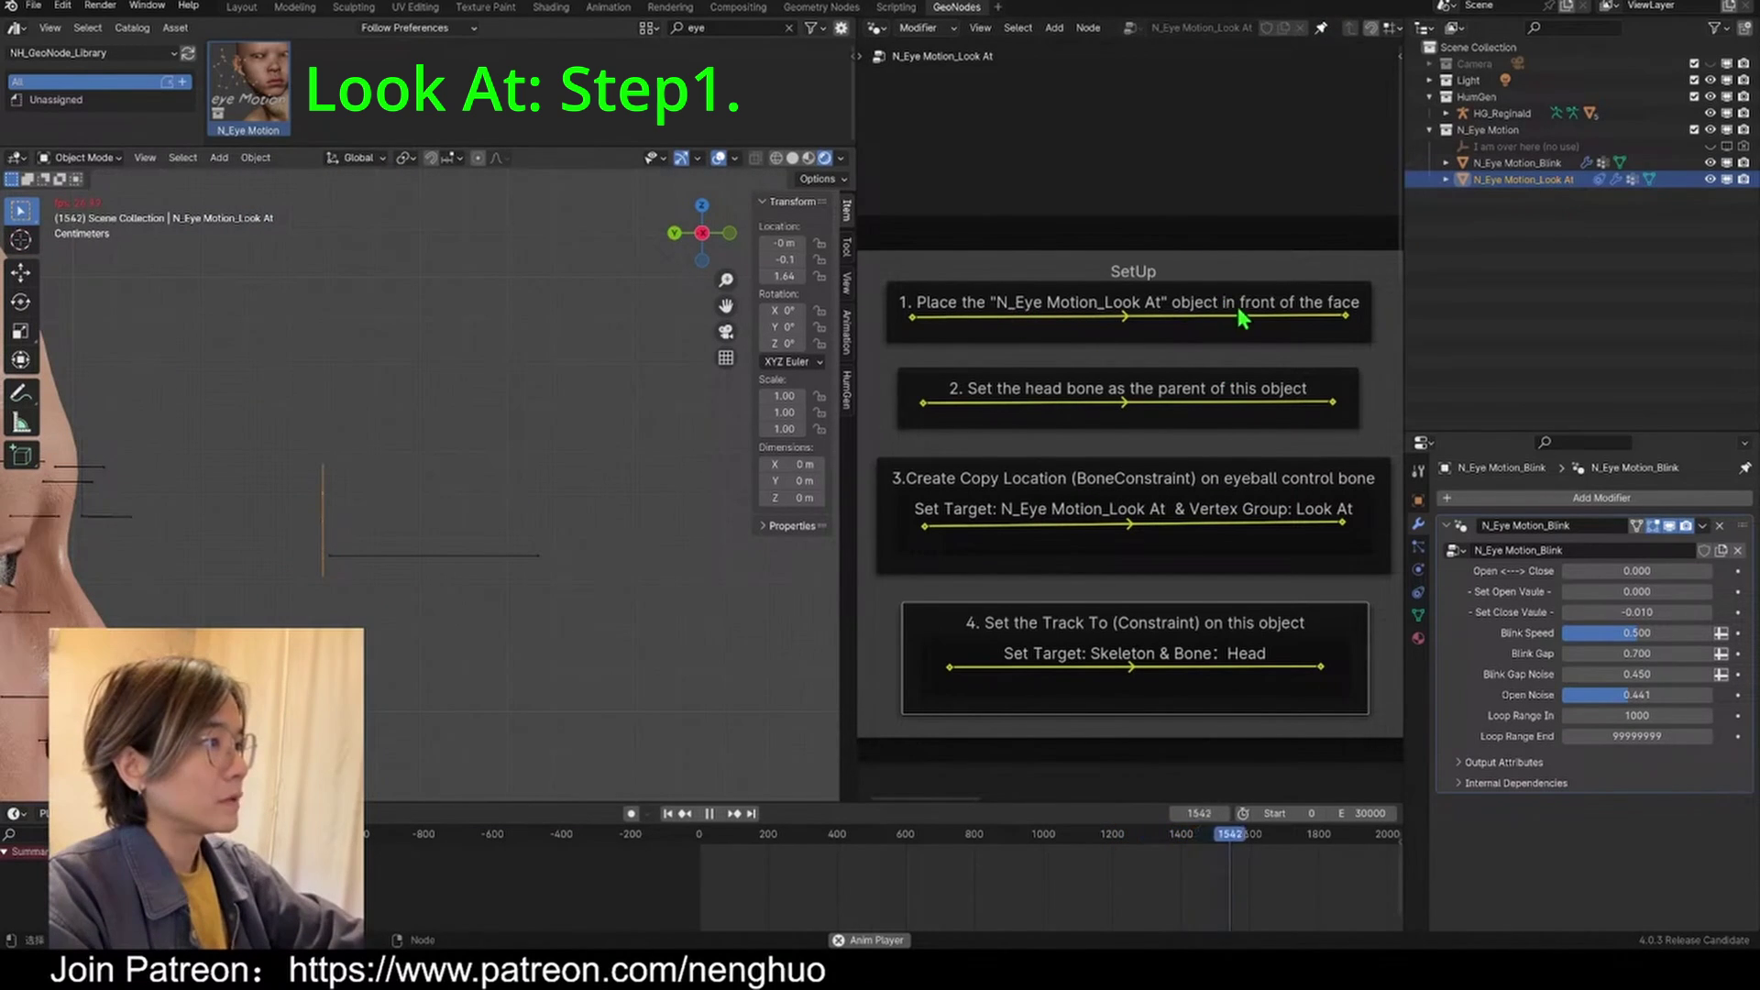
scroll(287, 562, down, 1)
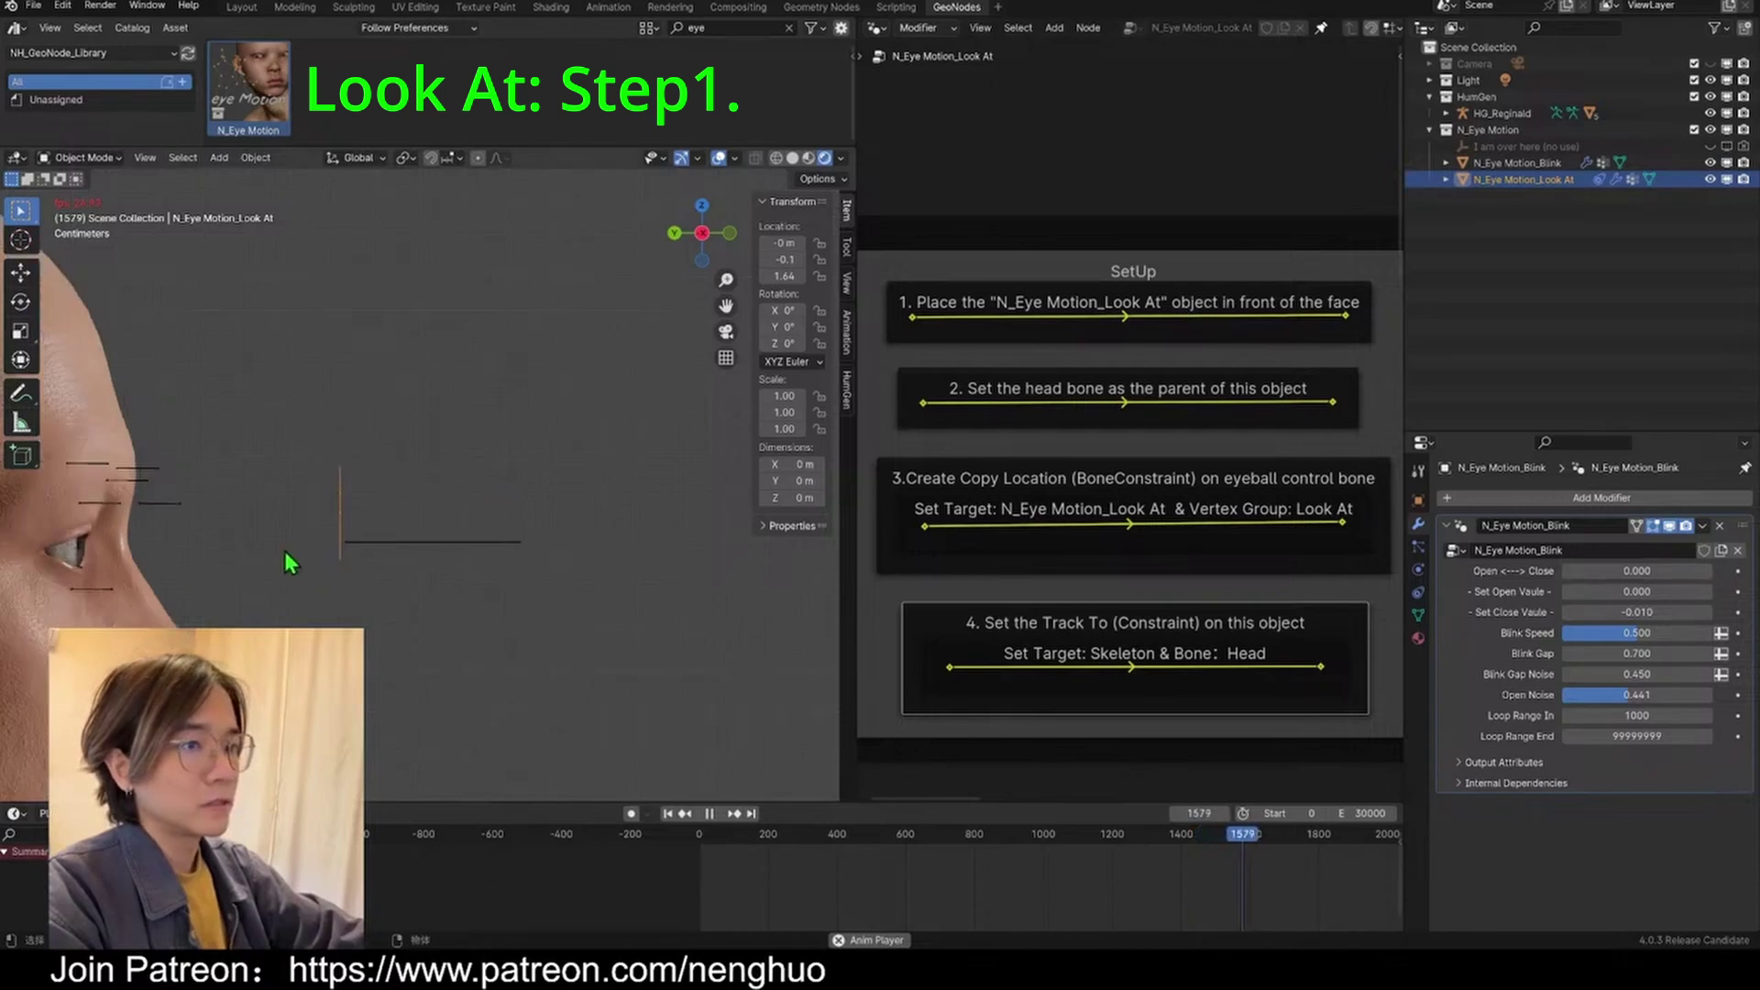
key(g)
click(373, 506)
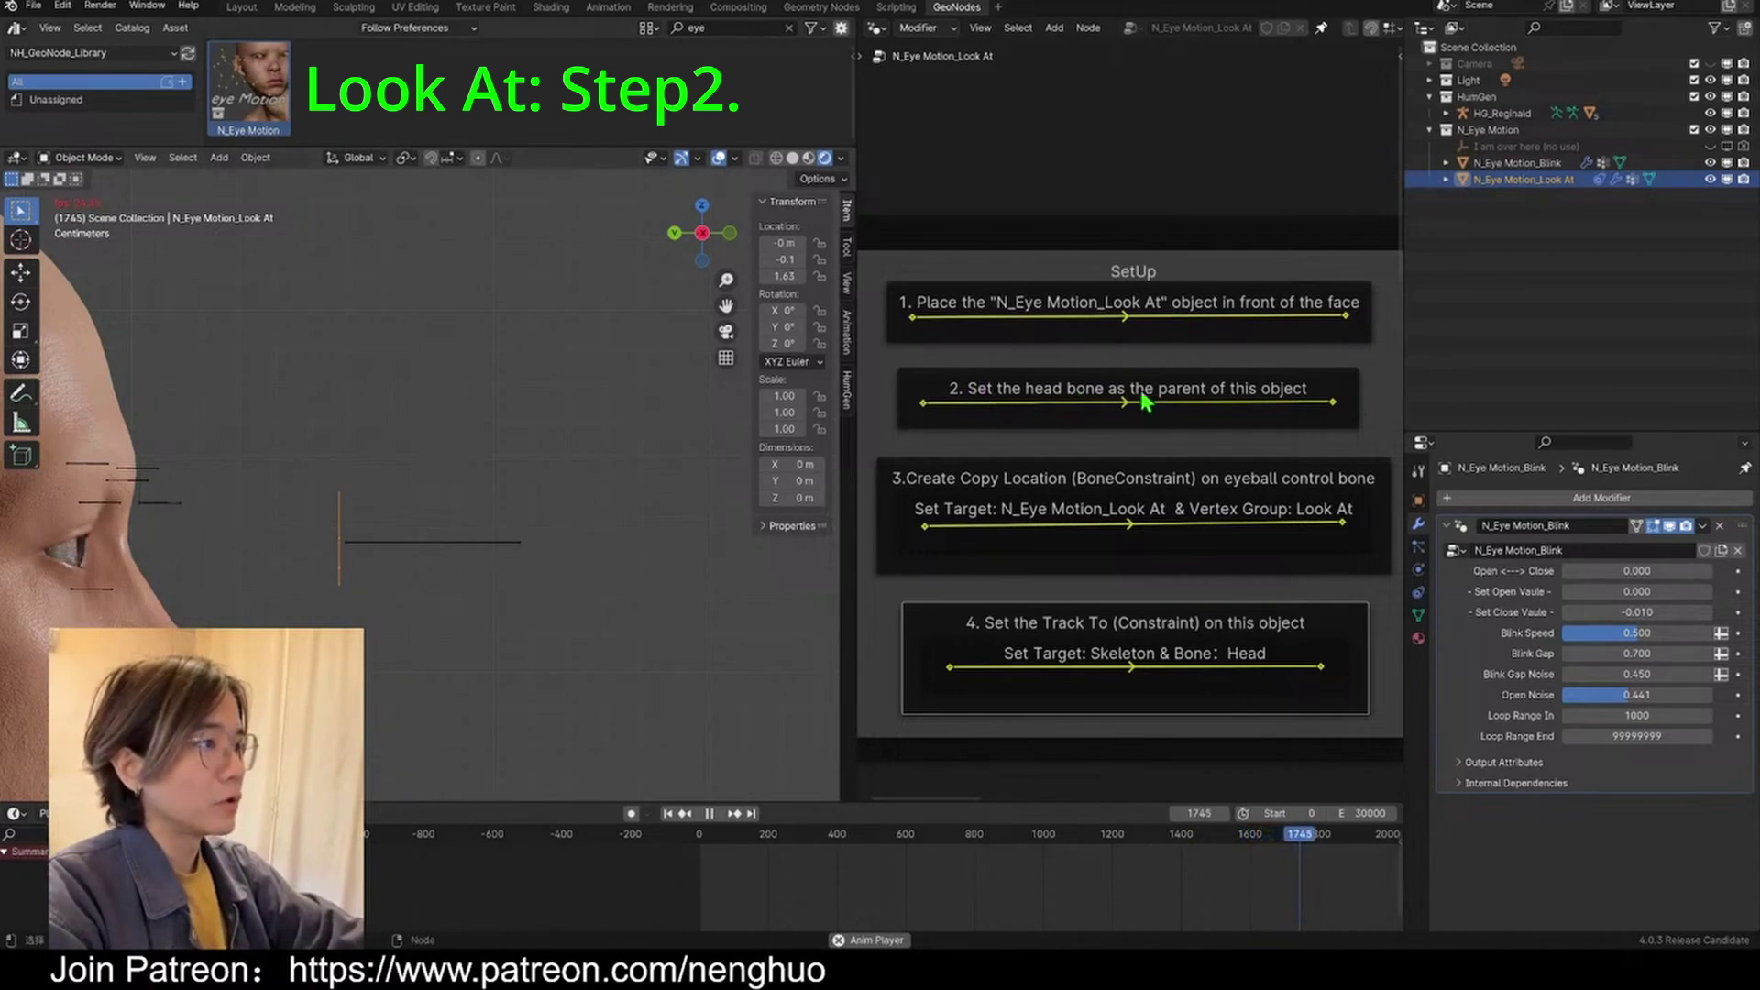
Step: Select the N_Eye Motion_Look At object together with the HG_Reginald rig, switch to Pose Mode and stop playback
scroll(422, 503, down, 3)
mouse_move(470, 563)
middle_down()
mouse_move(268, 570)
mouse_move(455, 541)
middle_up()
click(703, 235)
click(702, 235)
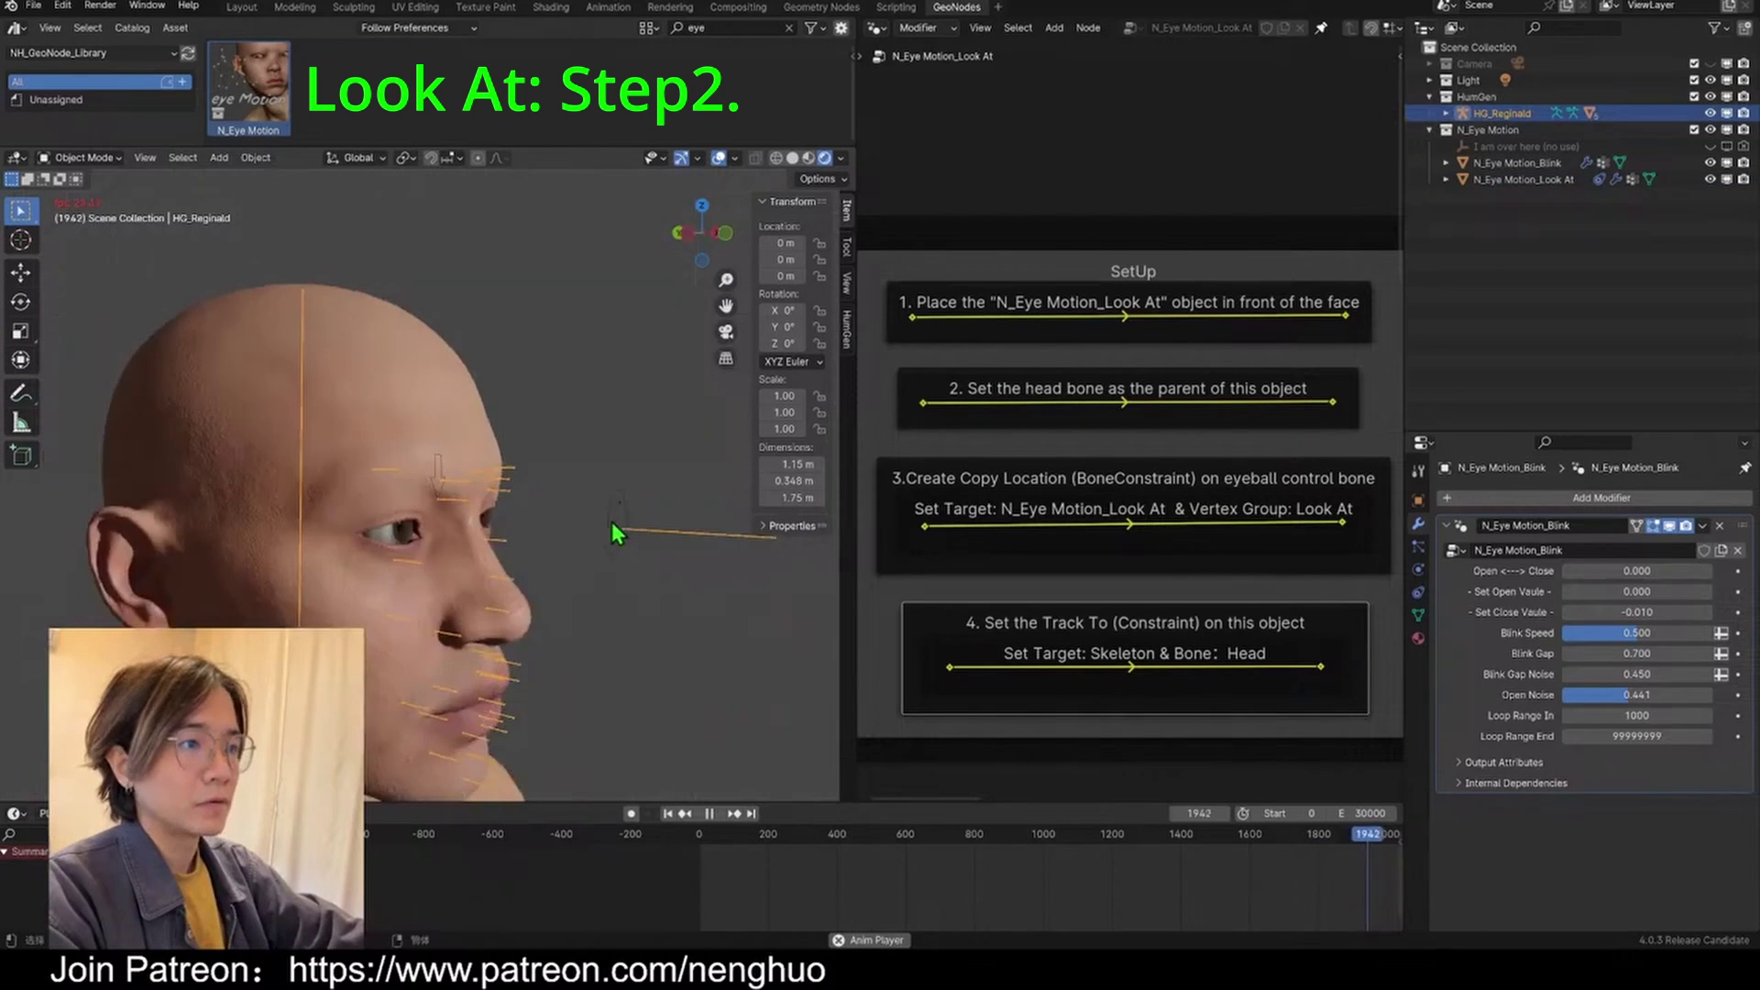
click(611, 522)
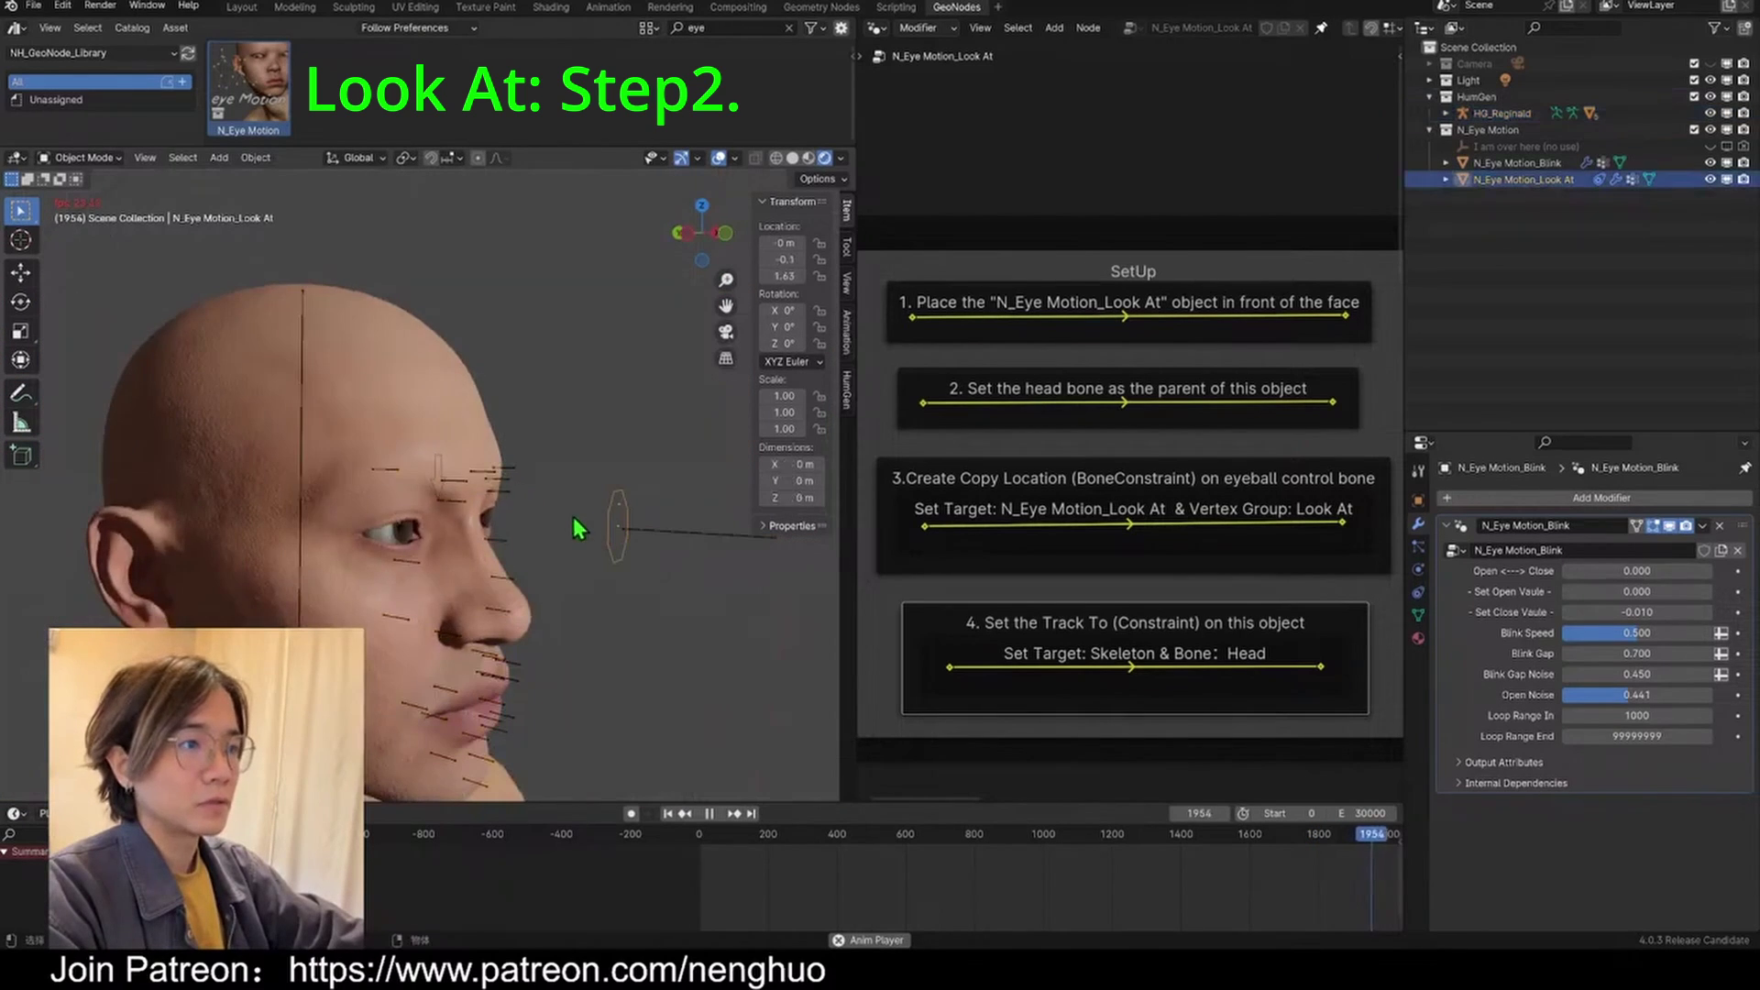
shift+click(303, 414)
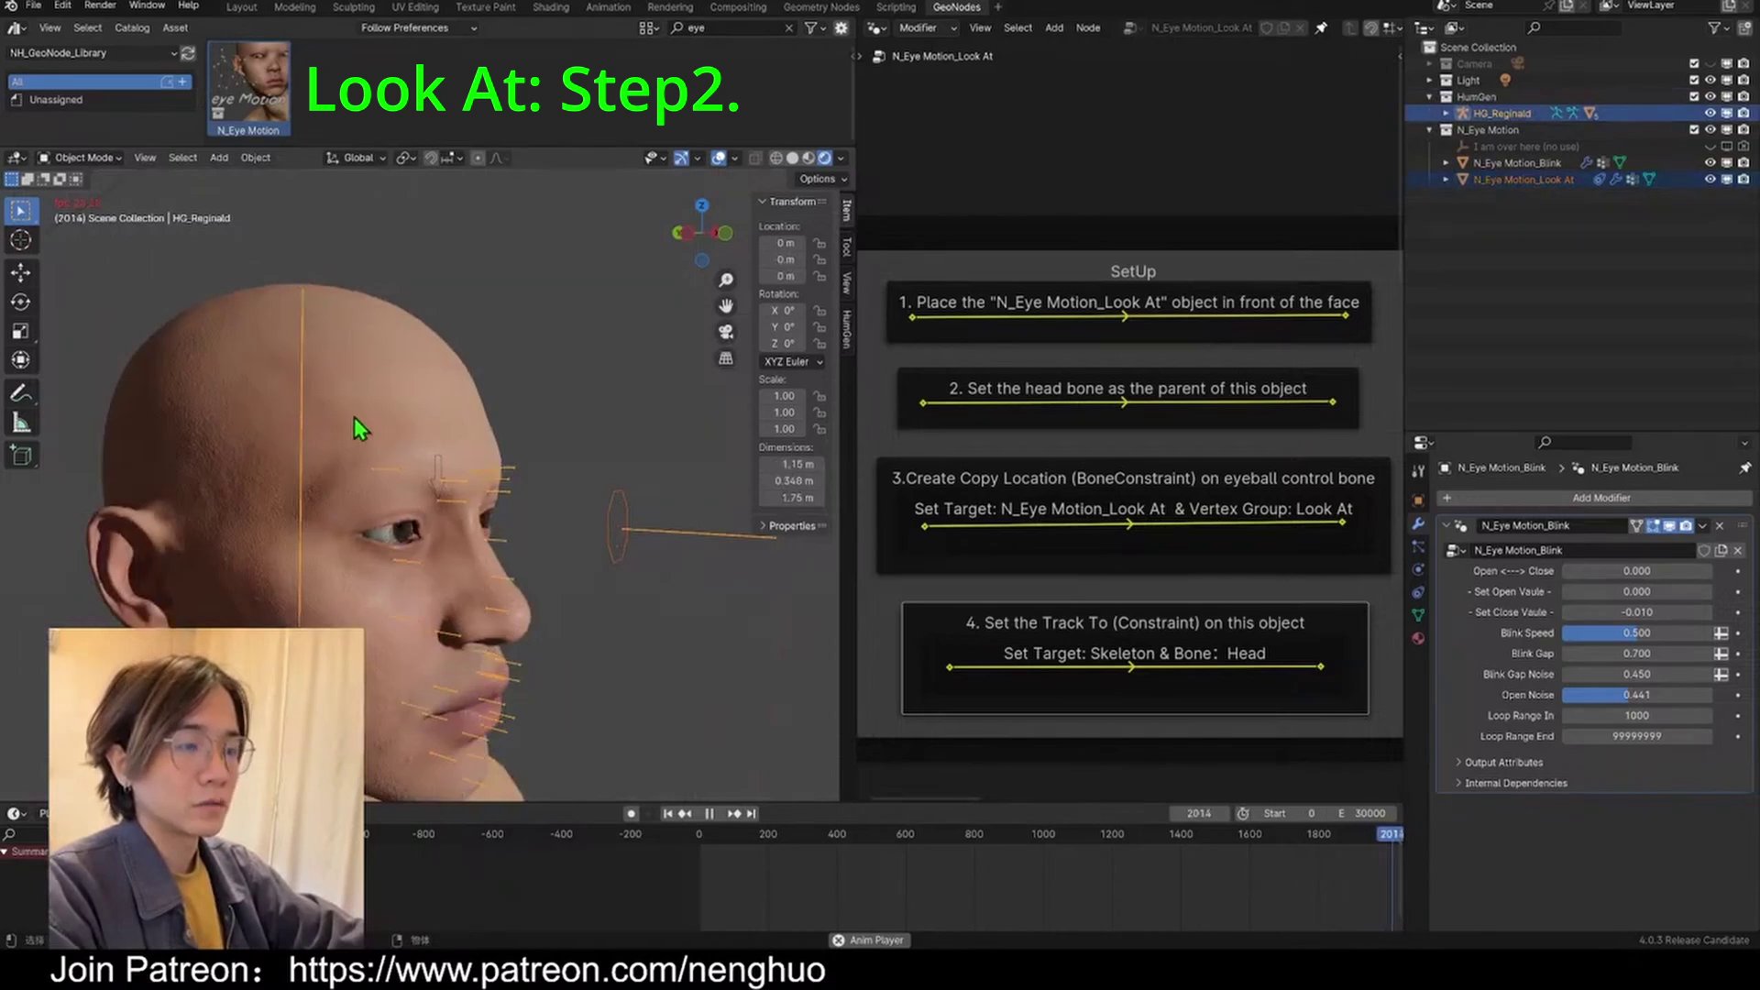
click(63, 163)
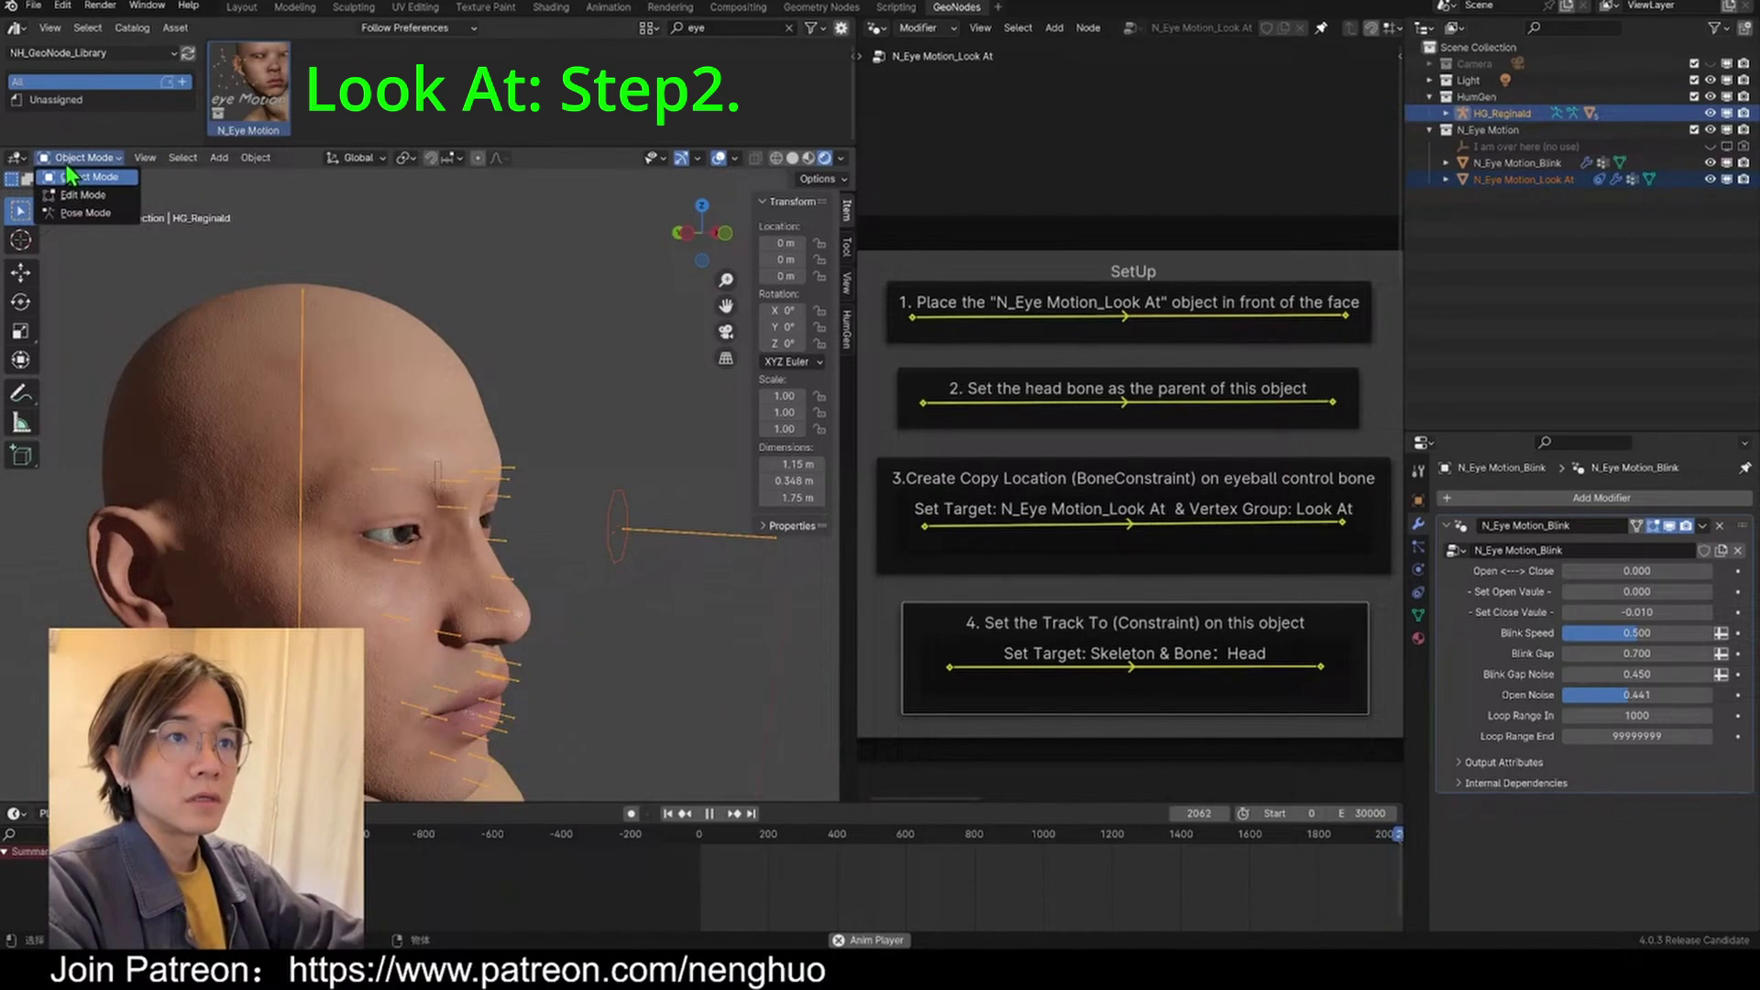
click(74, 212)
key(space)
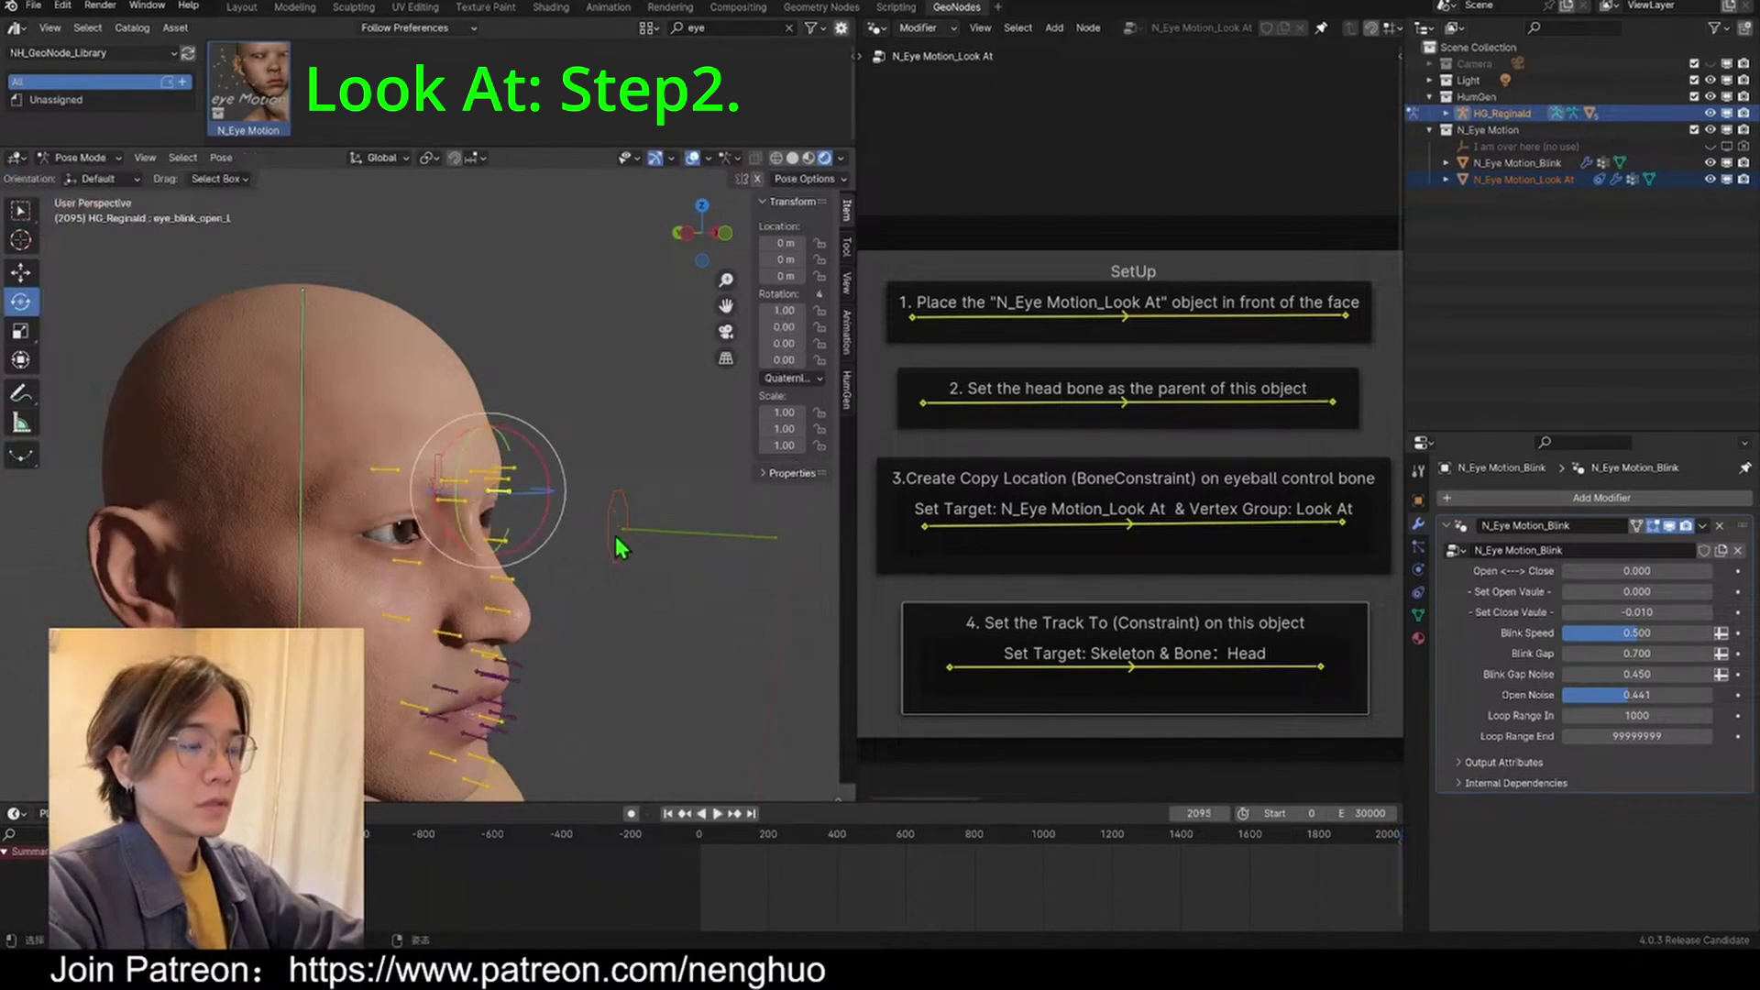
Step: Parent the N_Eye Motion_Look At object to the rig's head bone
click(301, 458)
key(alt+p)
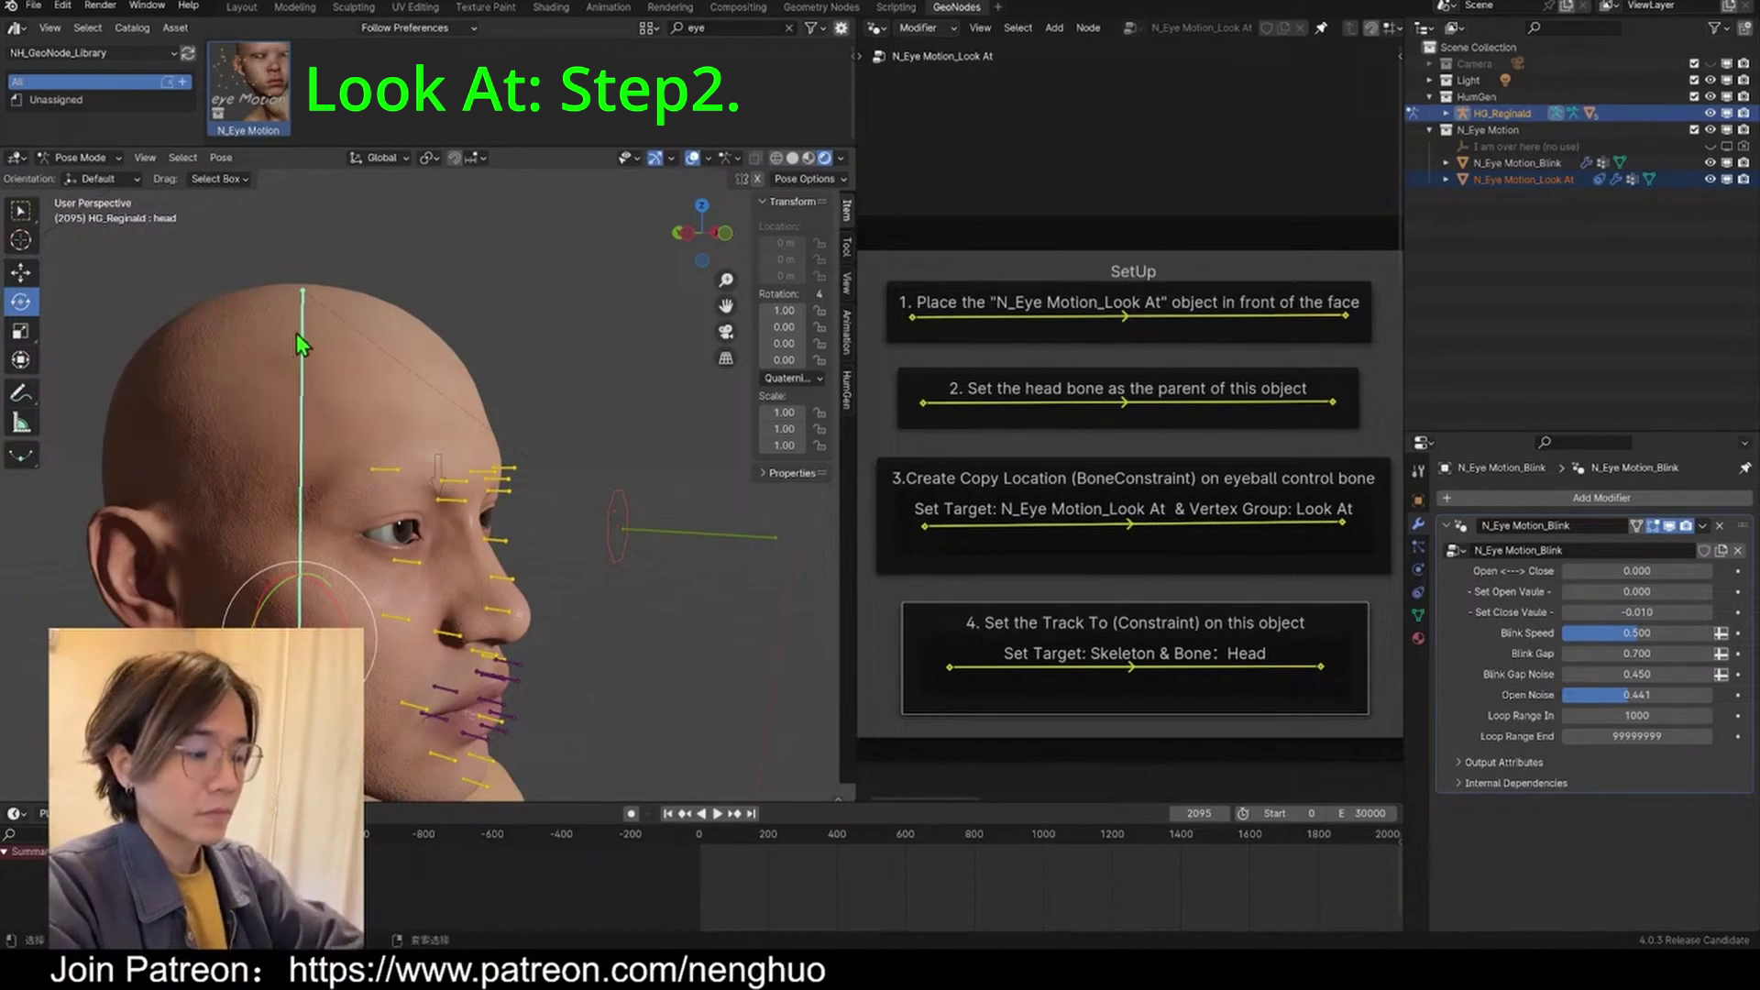
key(ctrl+p)
click(296, 334)
Step: Test the parenting by freely rotating the head bone, cancel the rotation and return to Object Mode
key(r)
key(r)
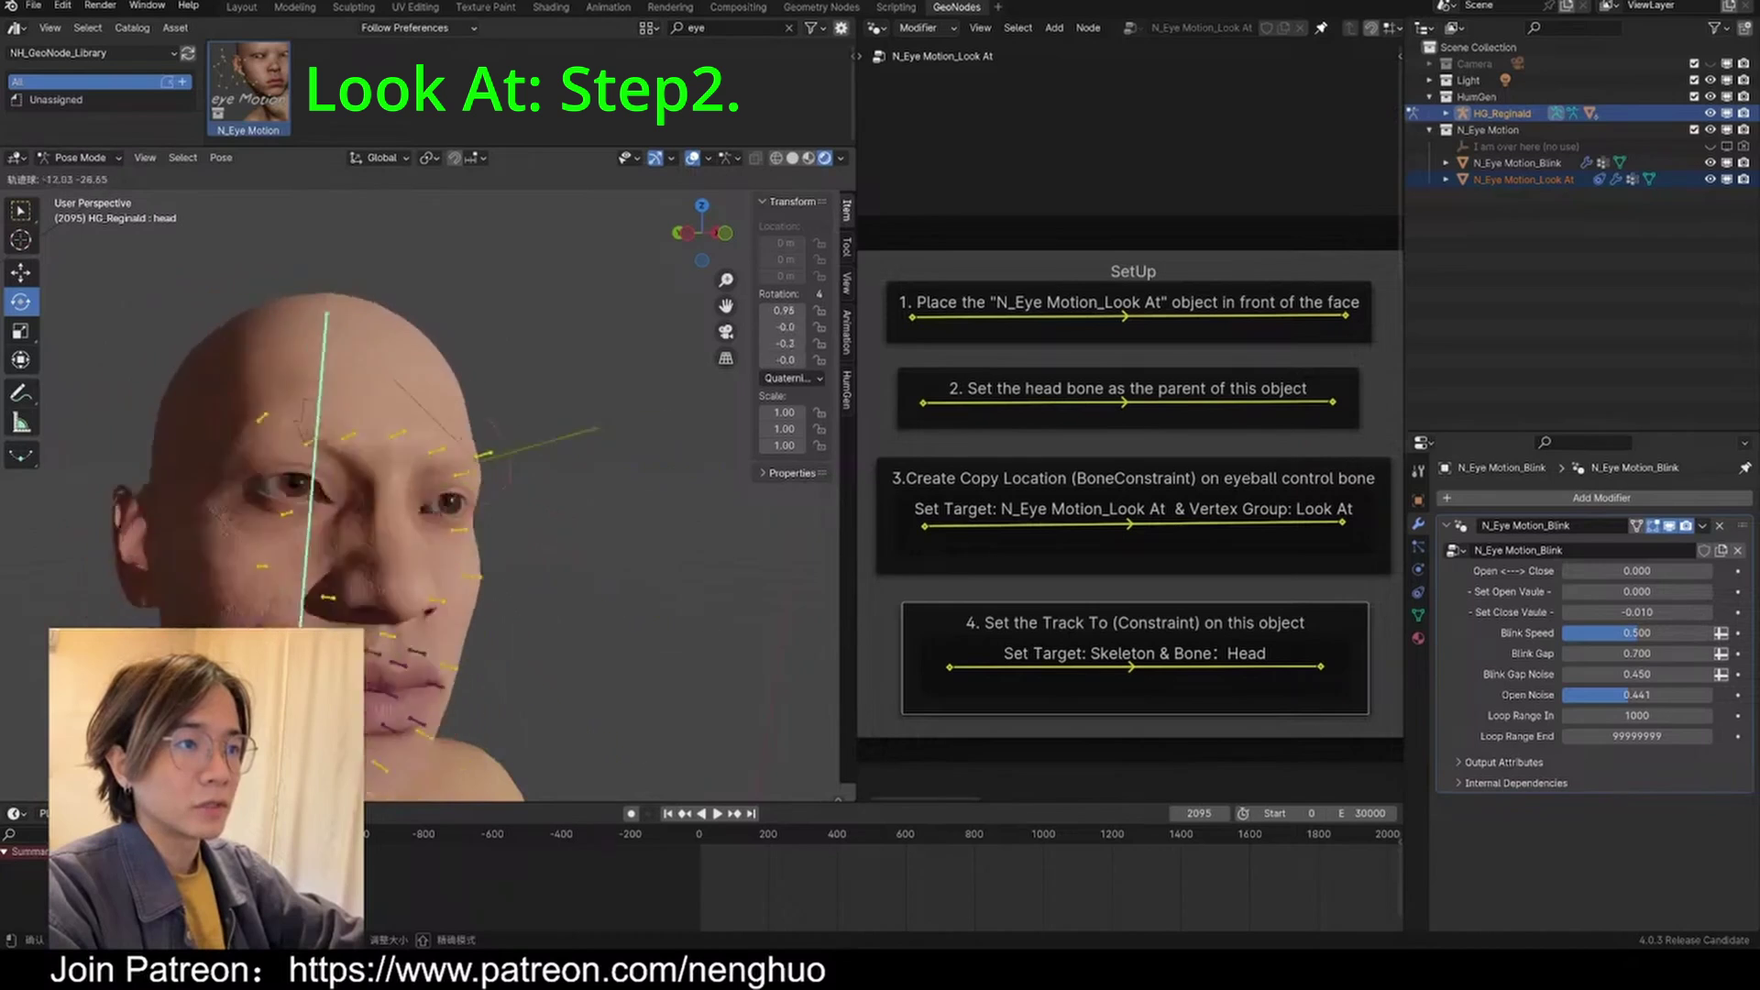
key(Escape)
click(80, 158)
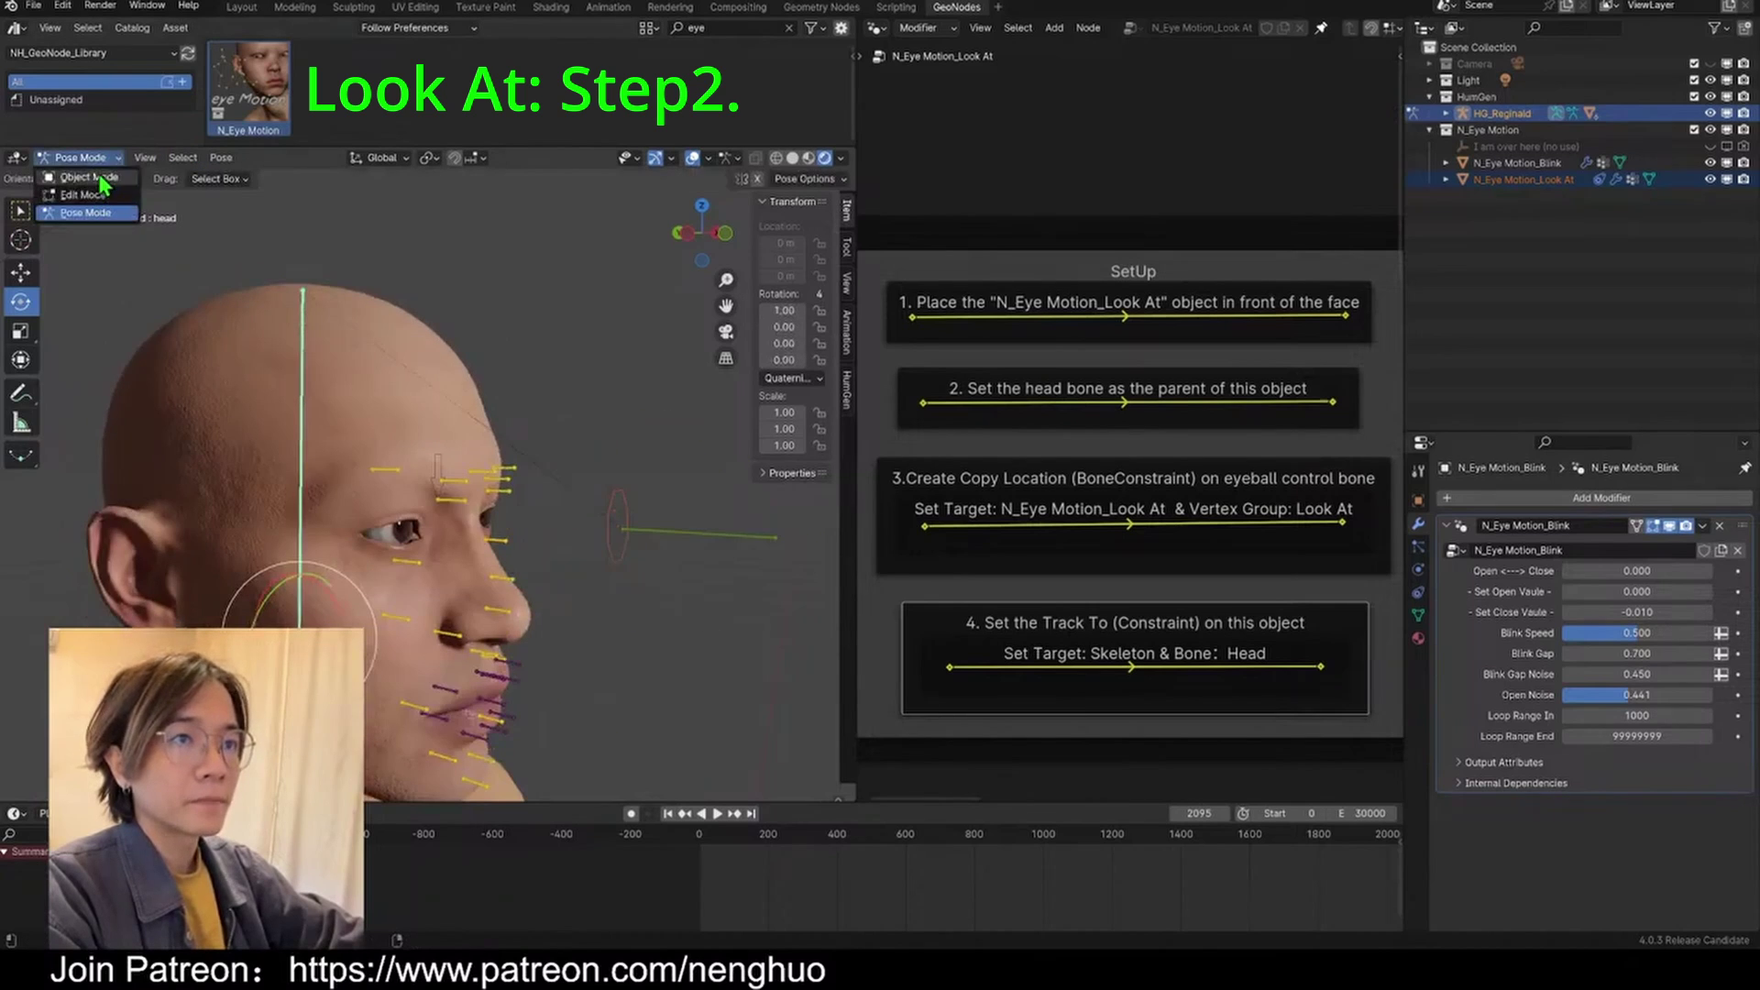
click(101, 179)
Step: Select the eyeball_lookat_master bone of the HG_Reginald rig in Pose Mode
middle_drag(429, 527, 466, 499)
middle_drag(920, 489, 914, 312)
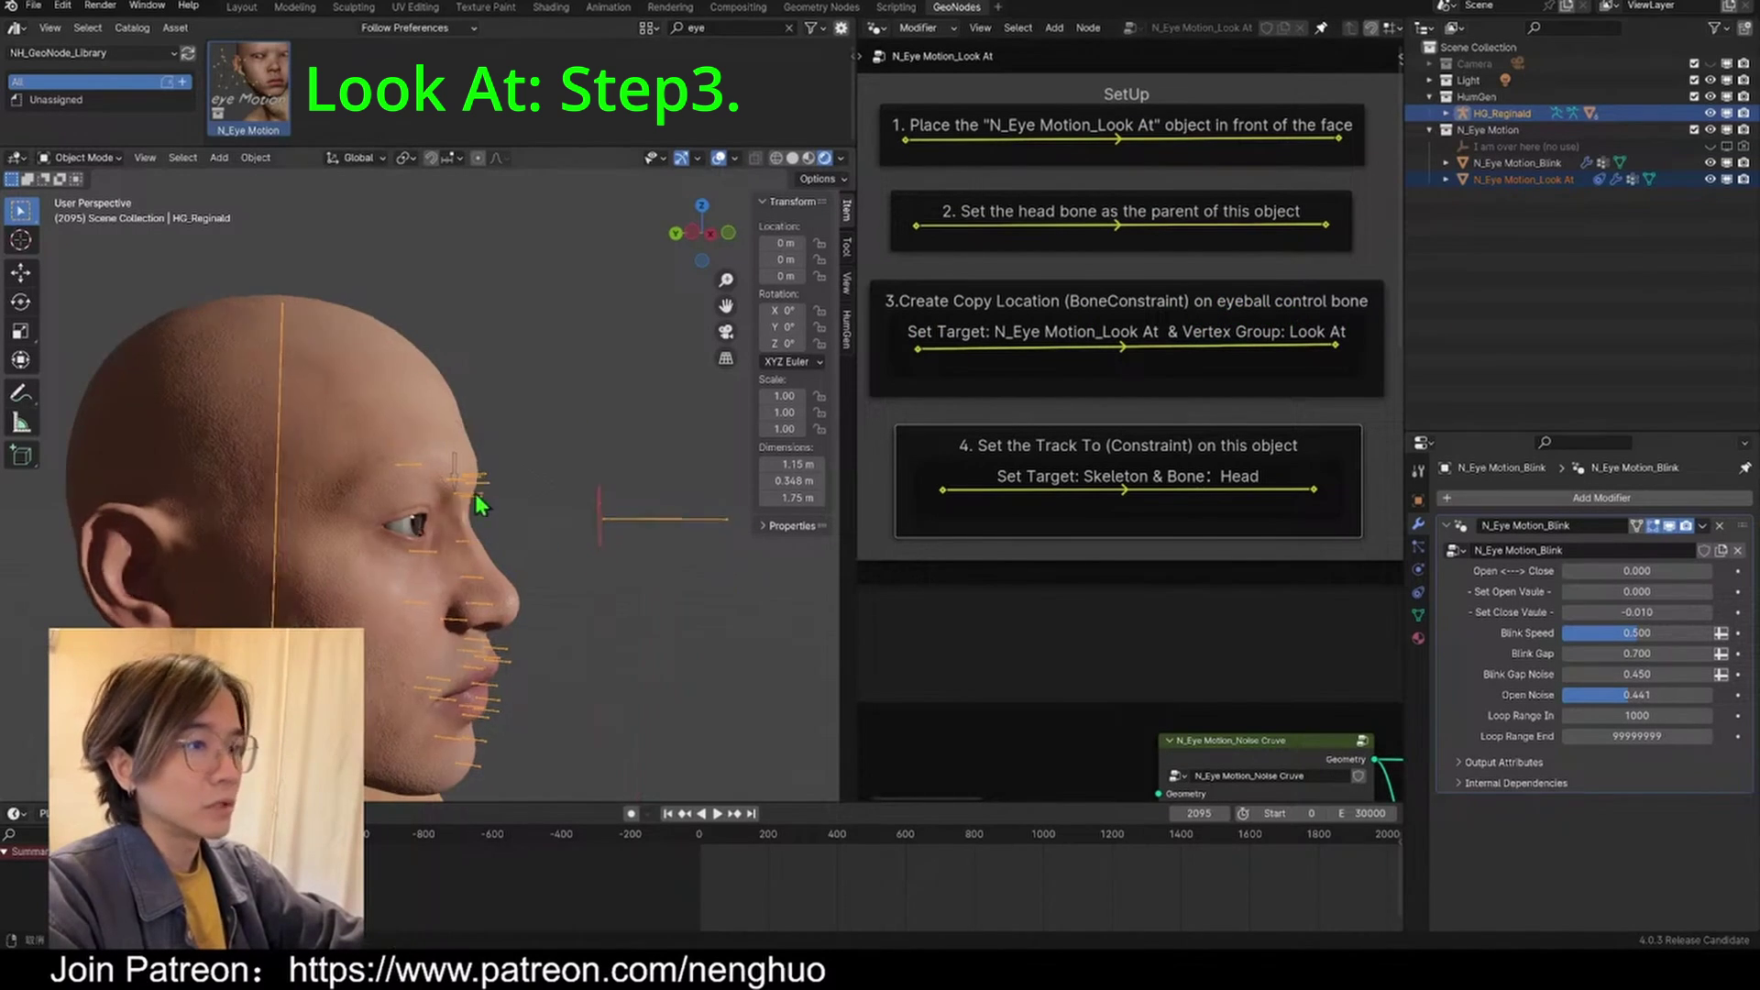
scroll(513, 481, up, 5)
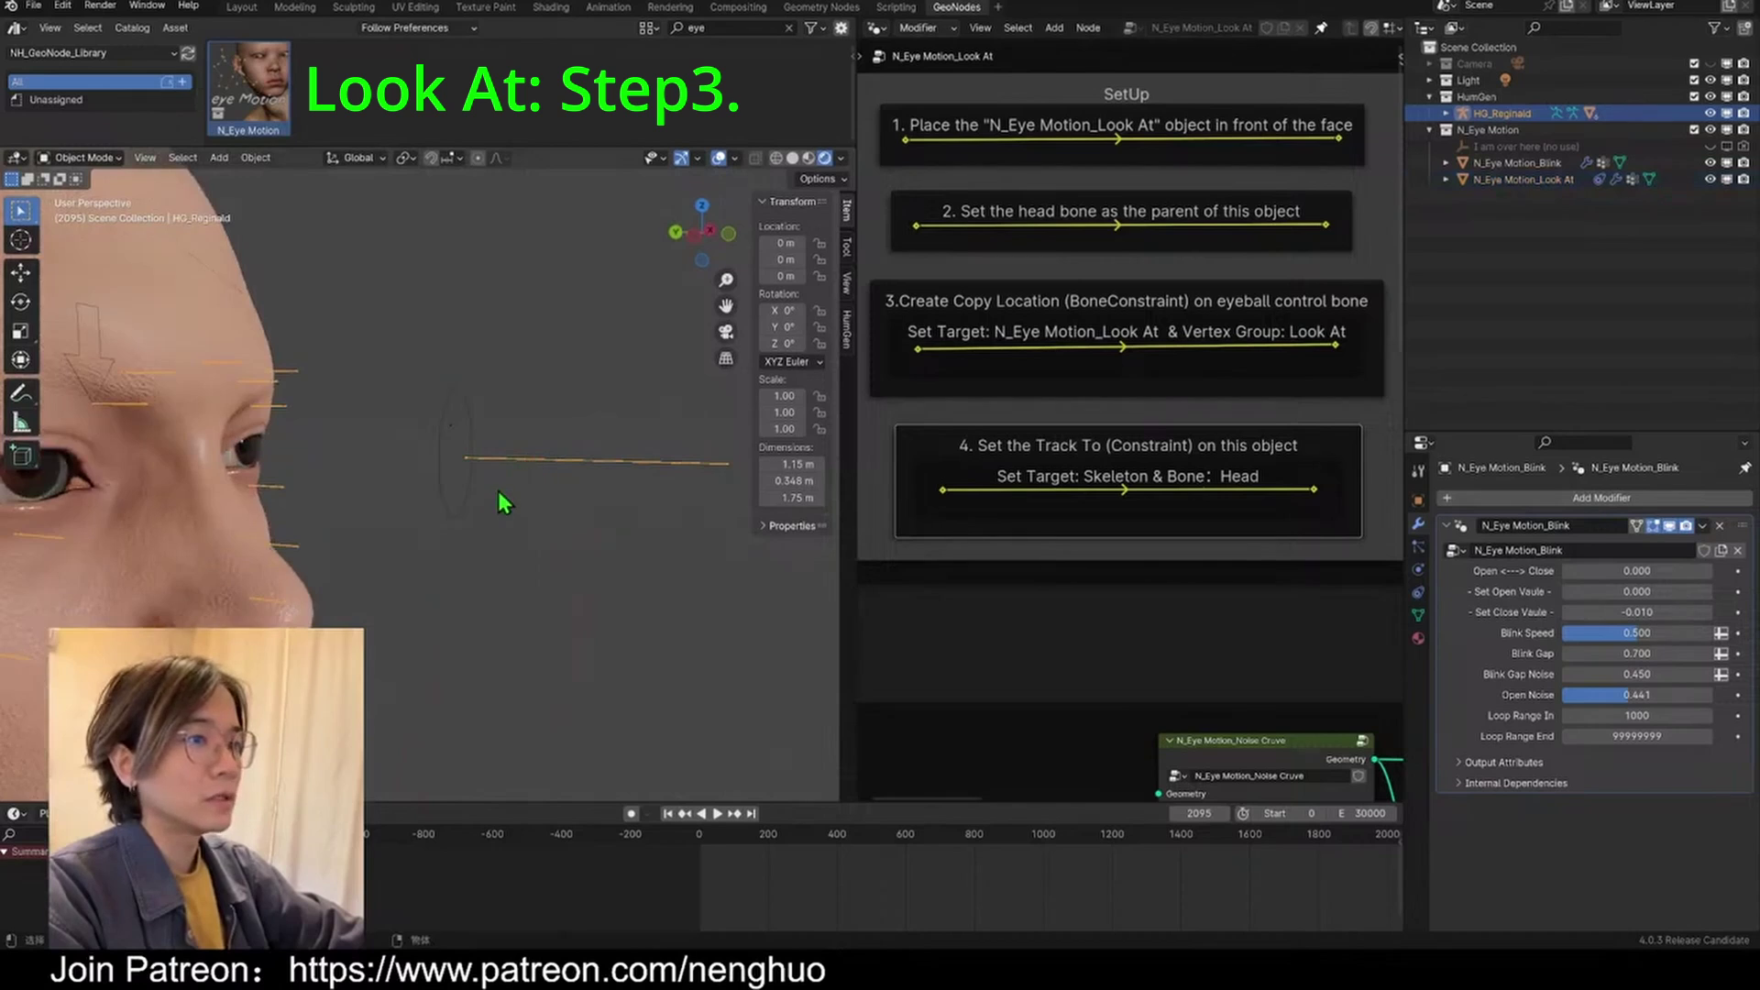
middle_drag(498, 491, 516, 486)
scroll(509, 477, down, 1)
key(ctrl+Tab)
key(r)
right_click(533, 449)
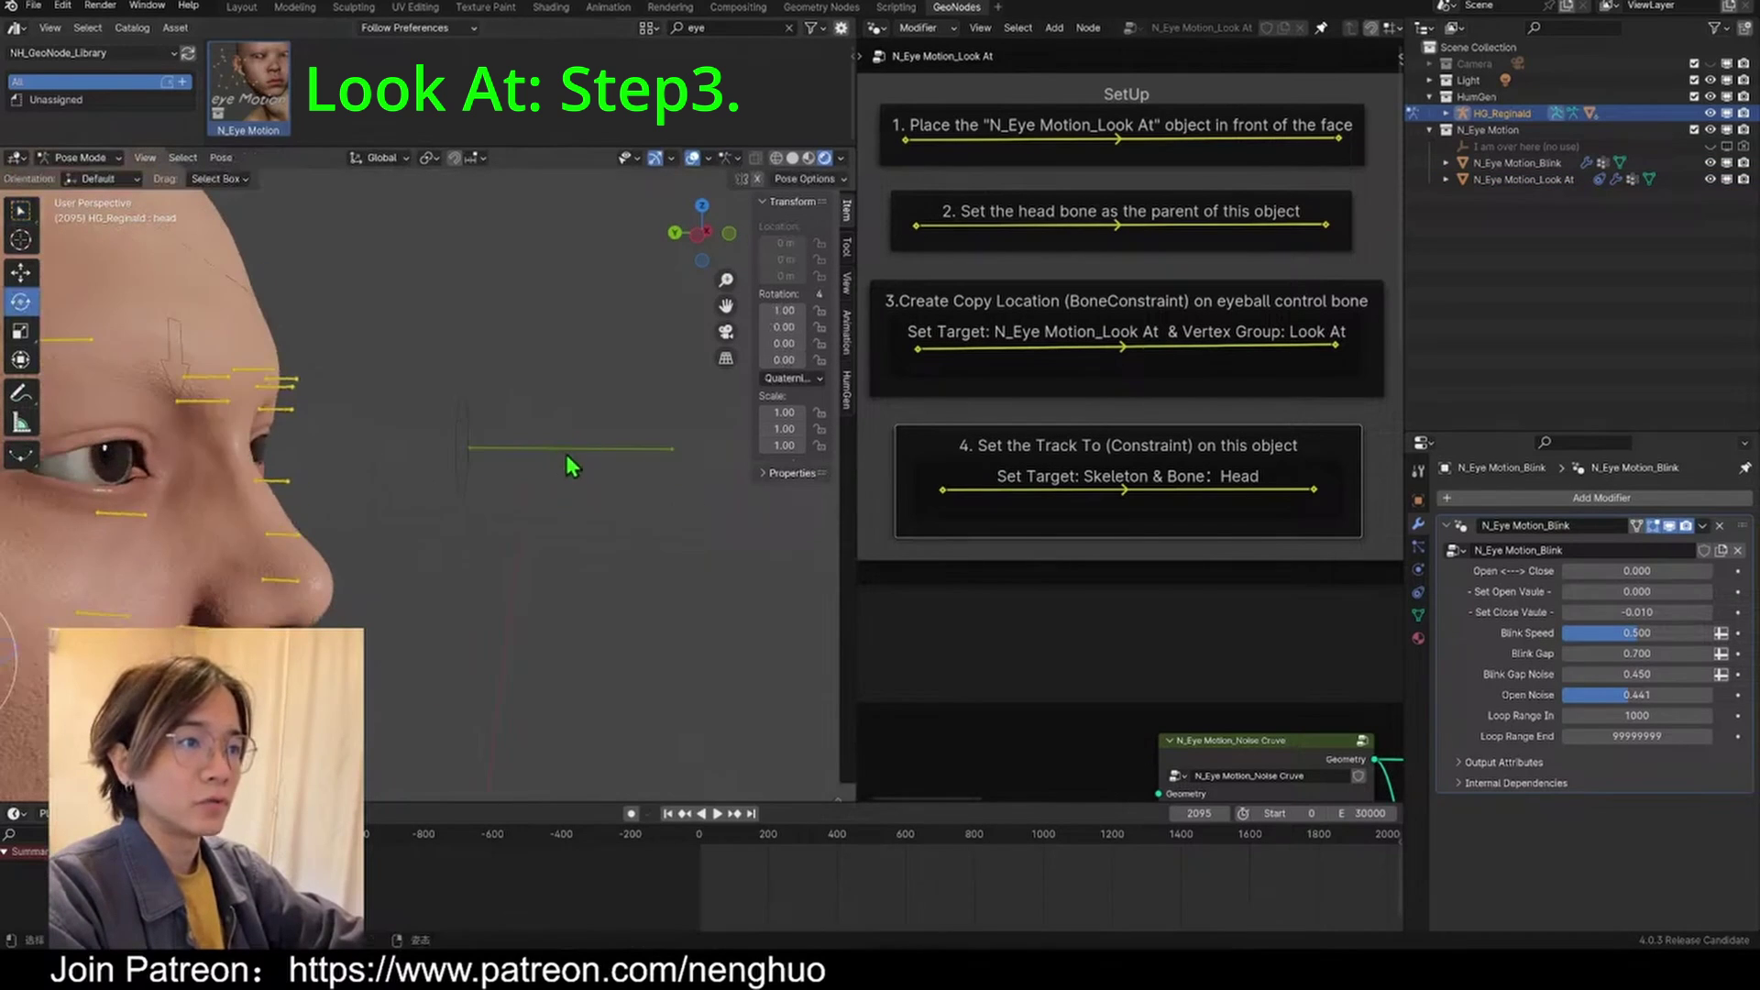
click(568, 450)
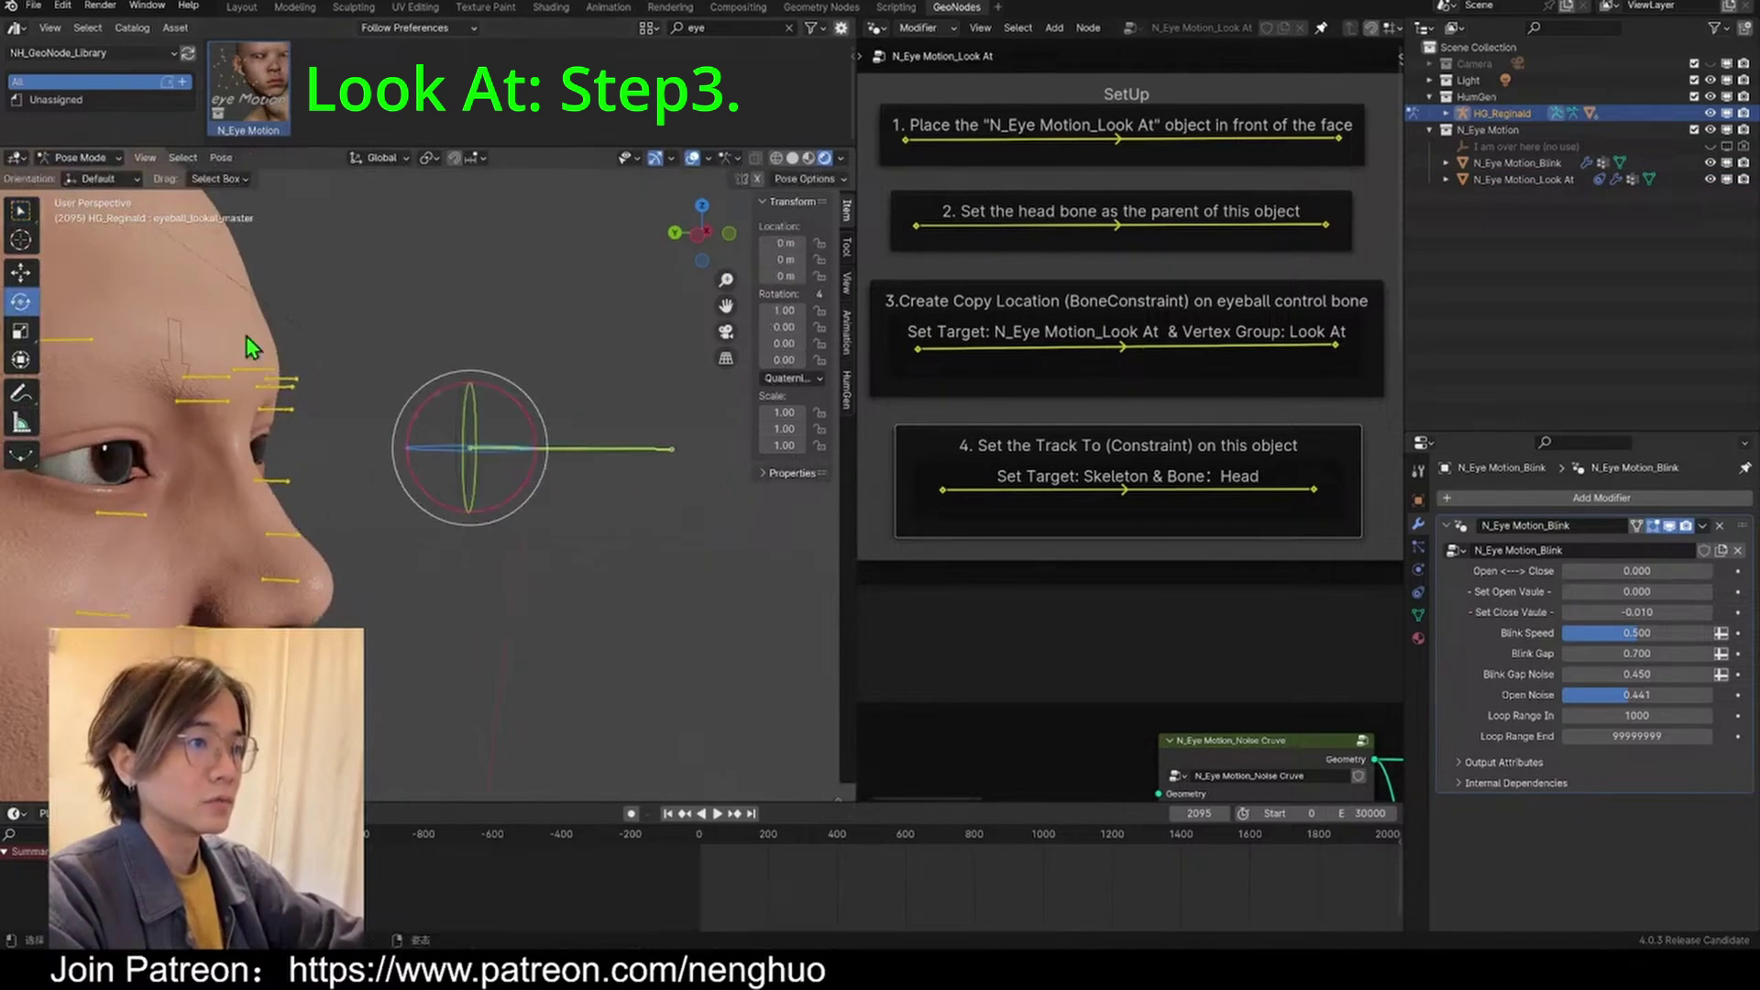
Step: Add a Copy Location bone constraint to eyeball_lookat_master, targeting N_Eye Motion_Look At with the vertex group Look At
middle_drag(495, 417, 512, 415)
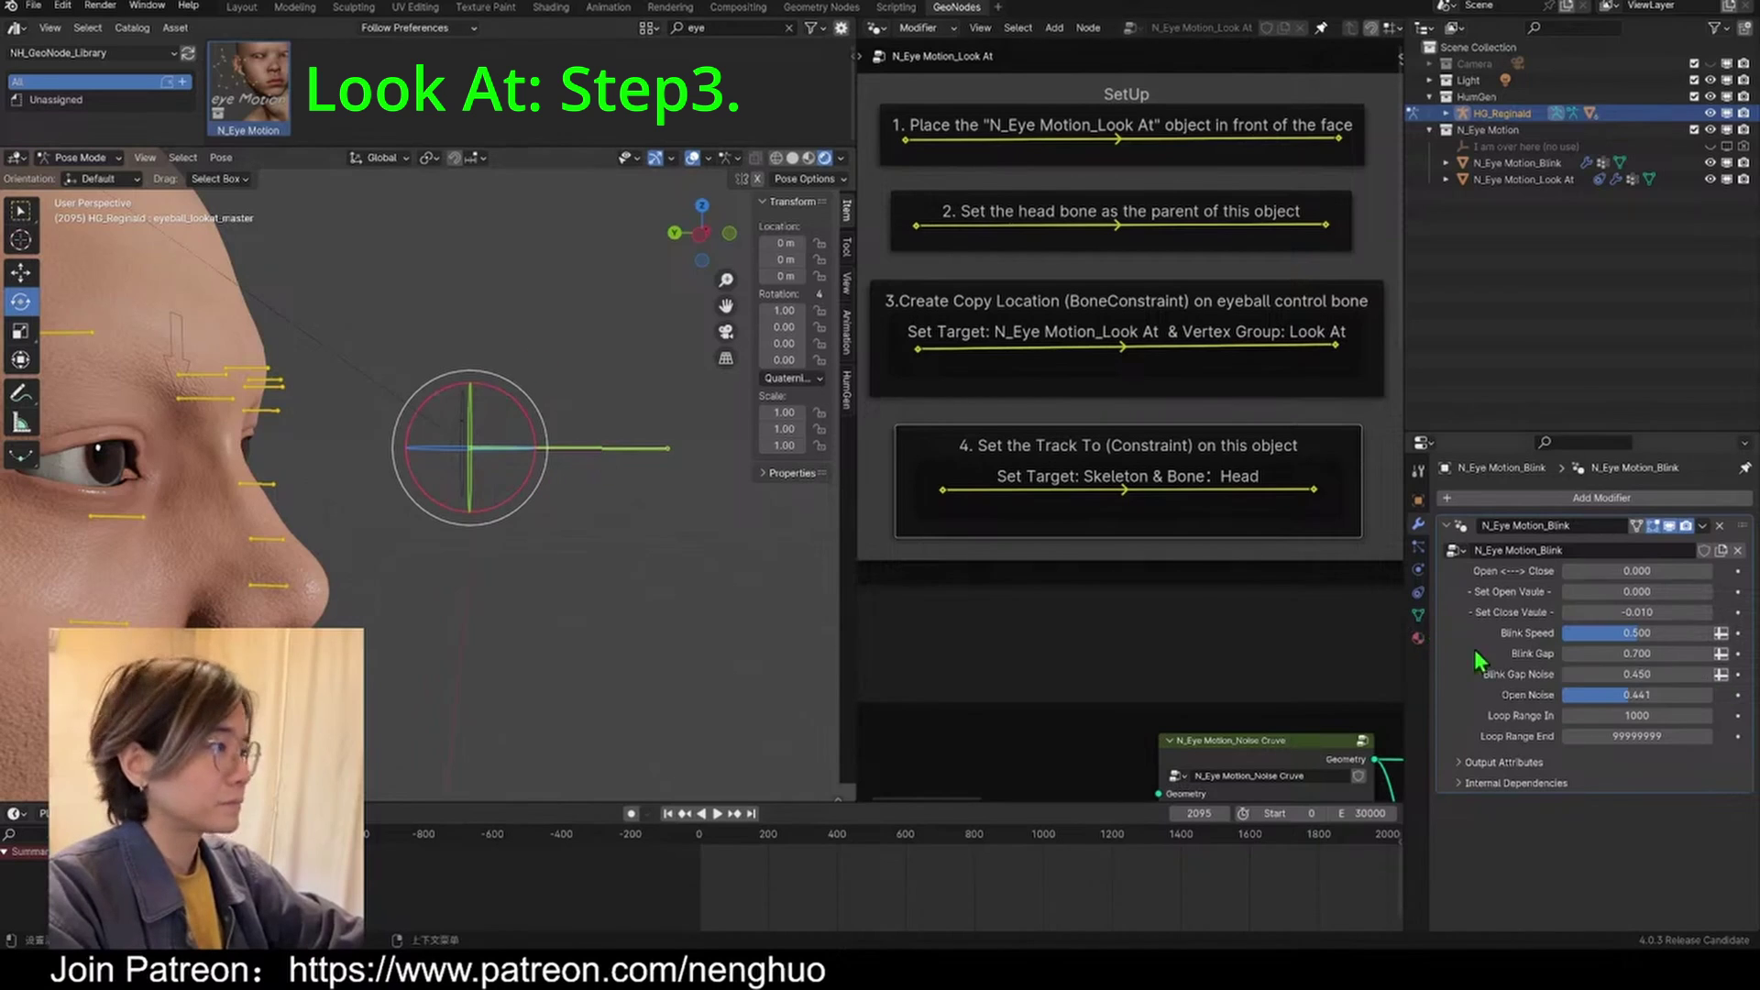
click(1513, 498)
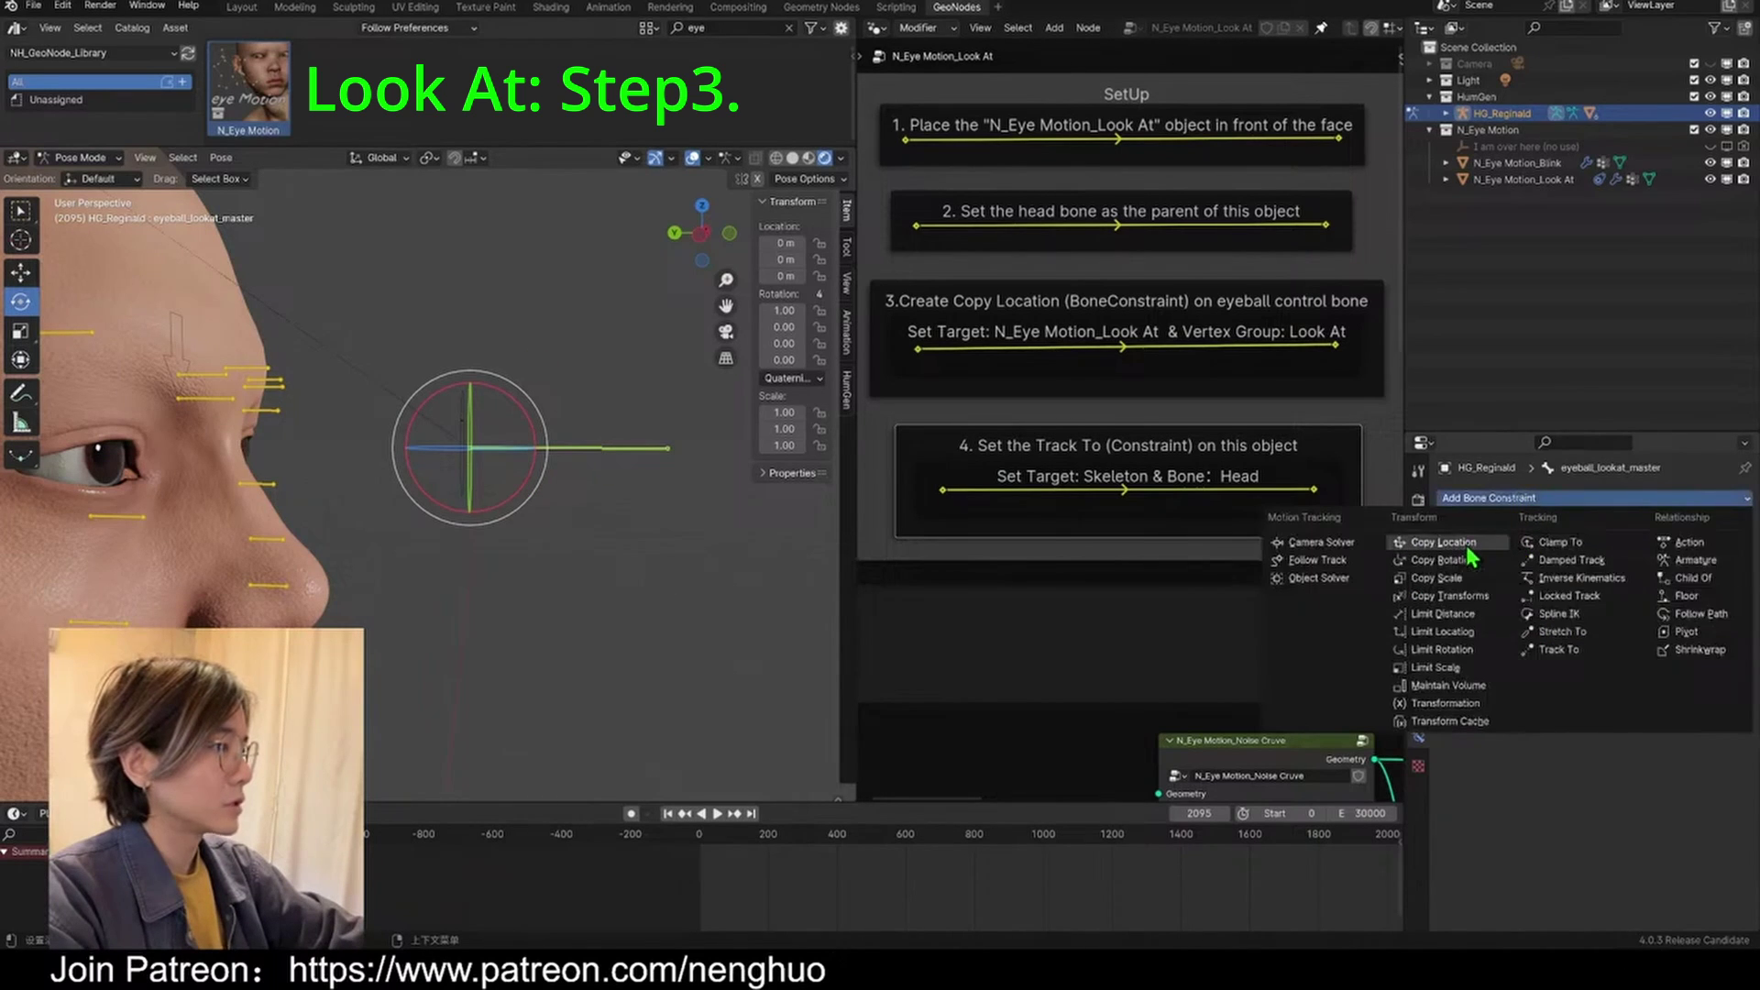
click(1465, 544)
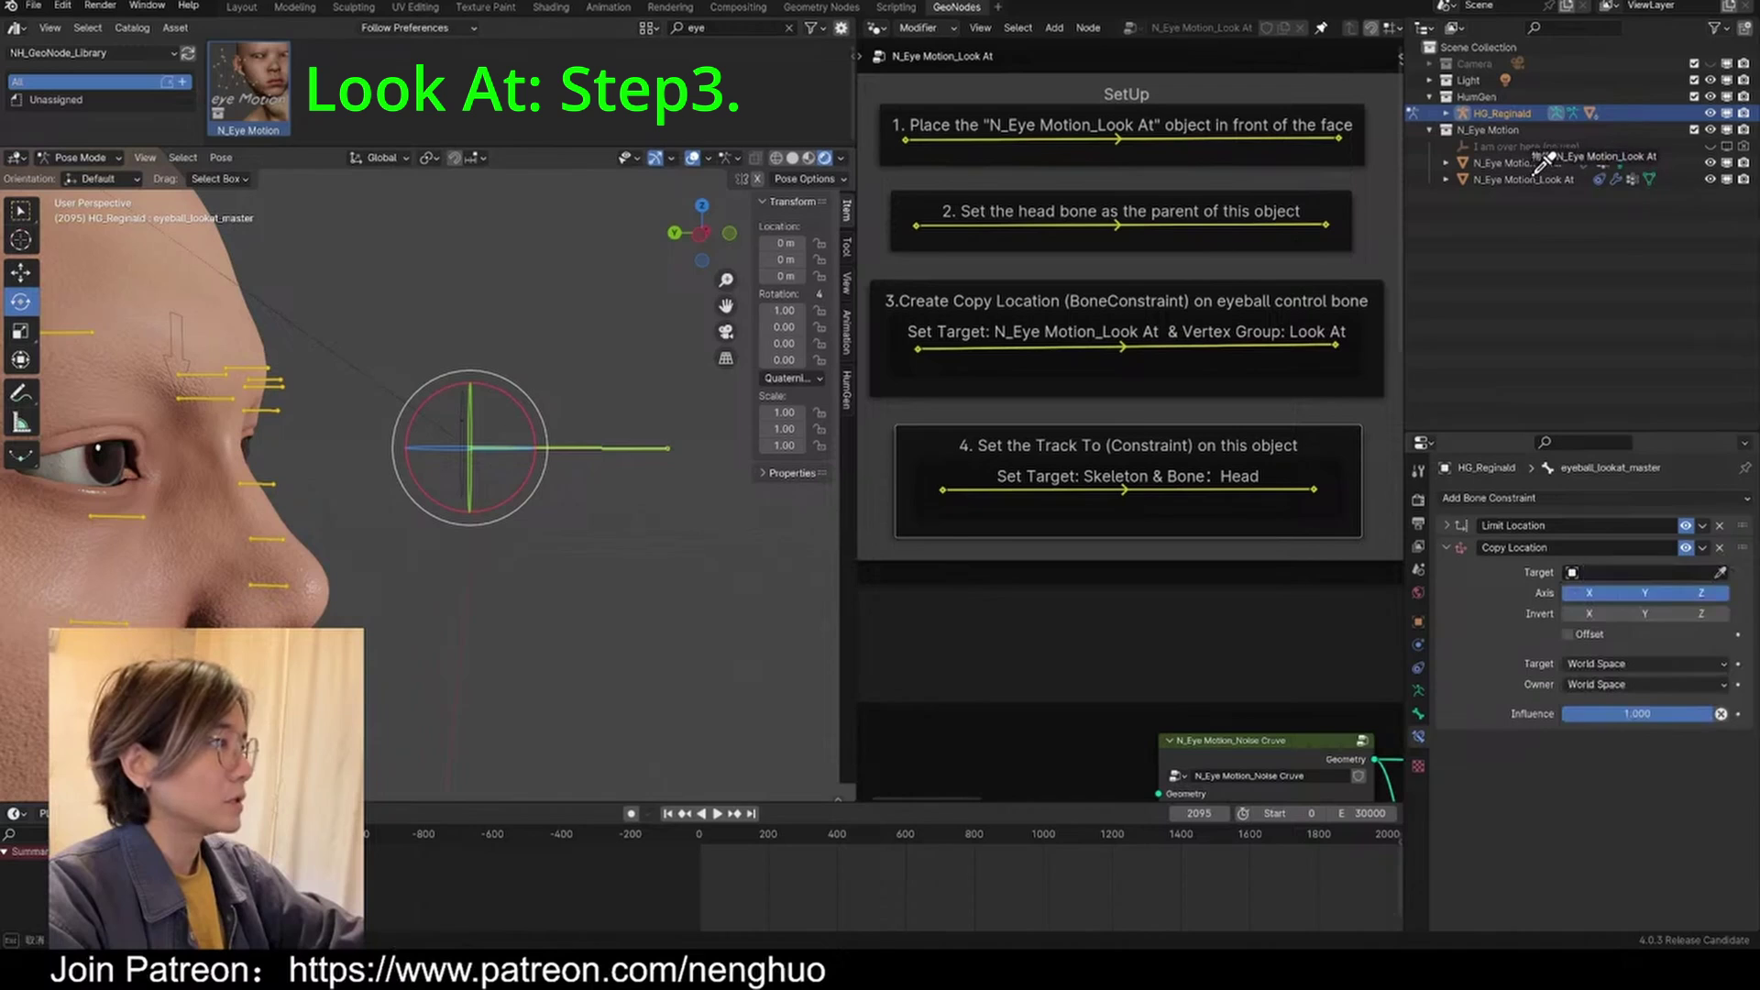
drag(1538, 193, 1642, 572)
click(1632, 591)
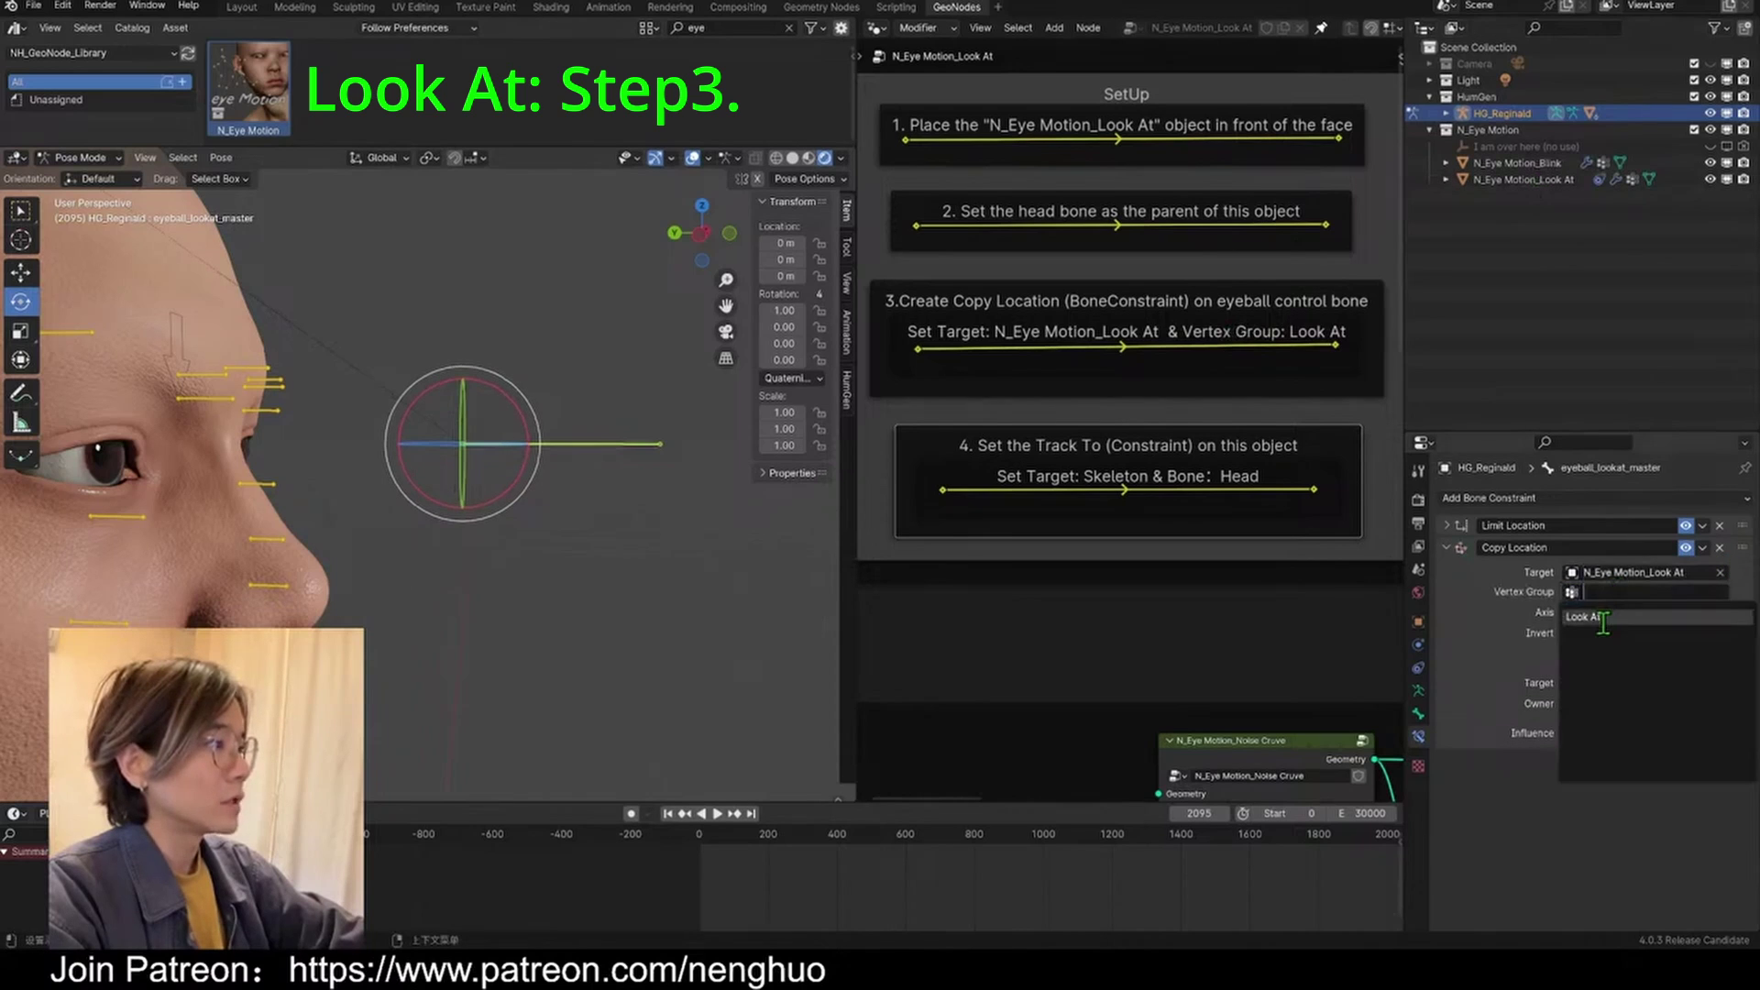
click(1606, 629)
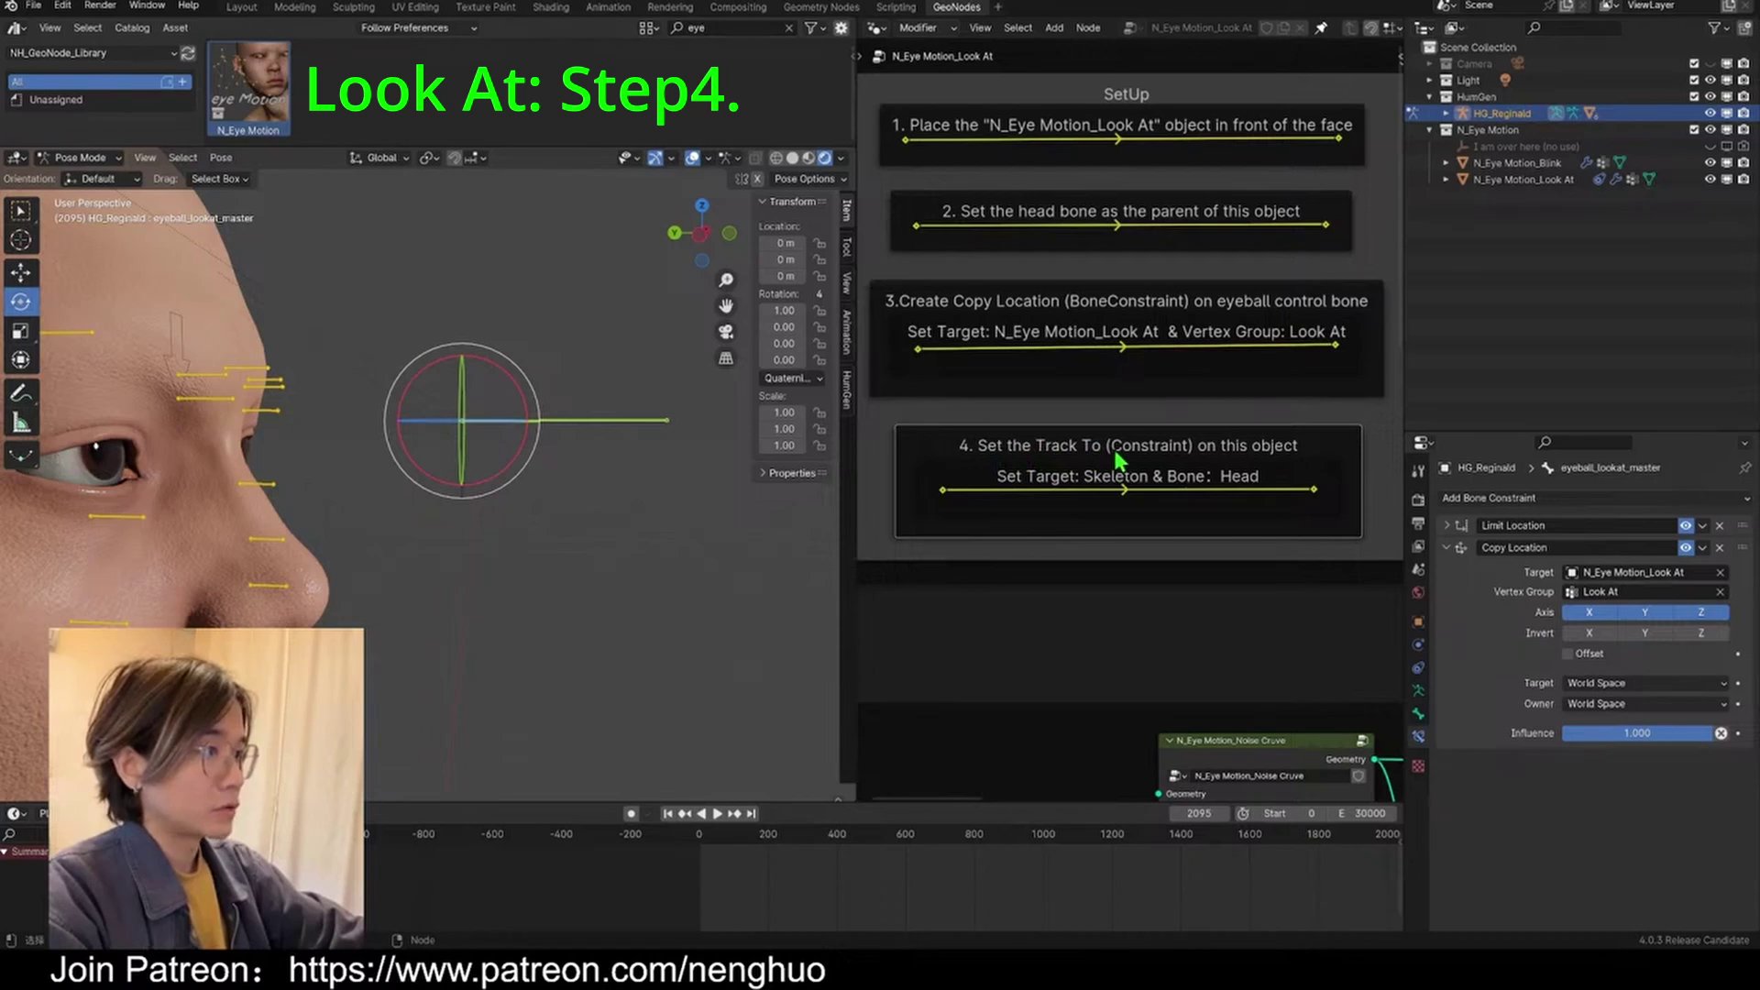
Step: Set the Track To constraint on the N_Eye Motion_Look At object to target the HG_Reginald rig's head bone
middle_drag(540, 412, 435, 399)
click(471, 390)
click(1420, 647)
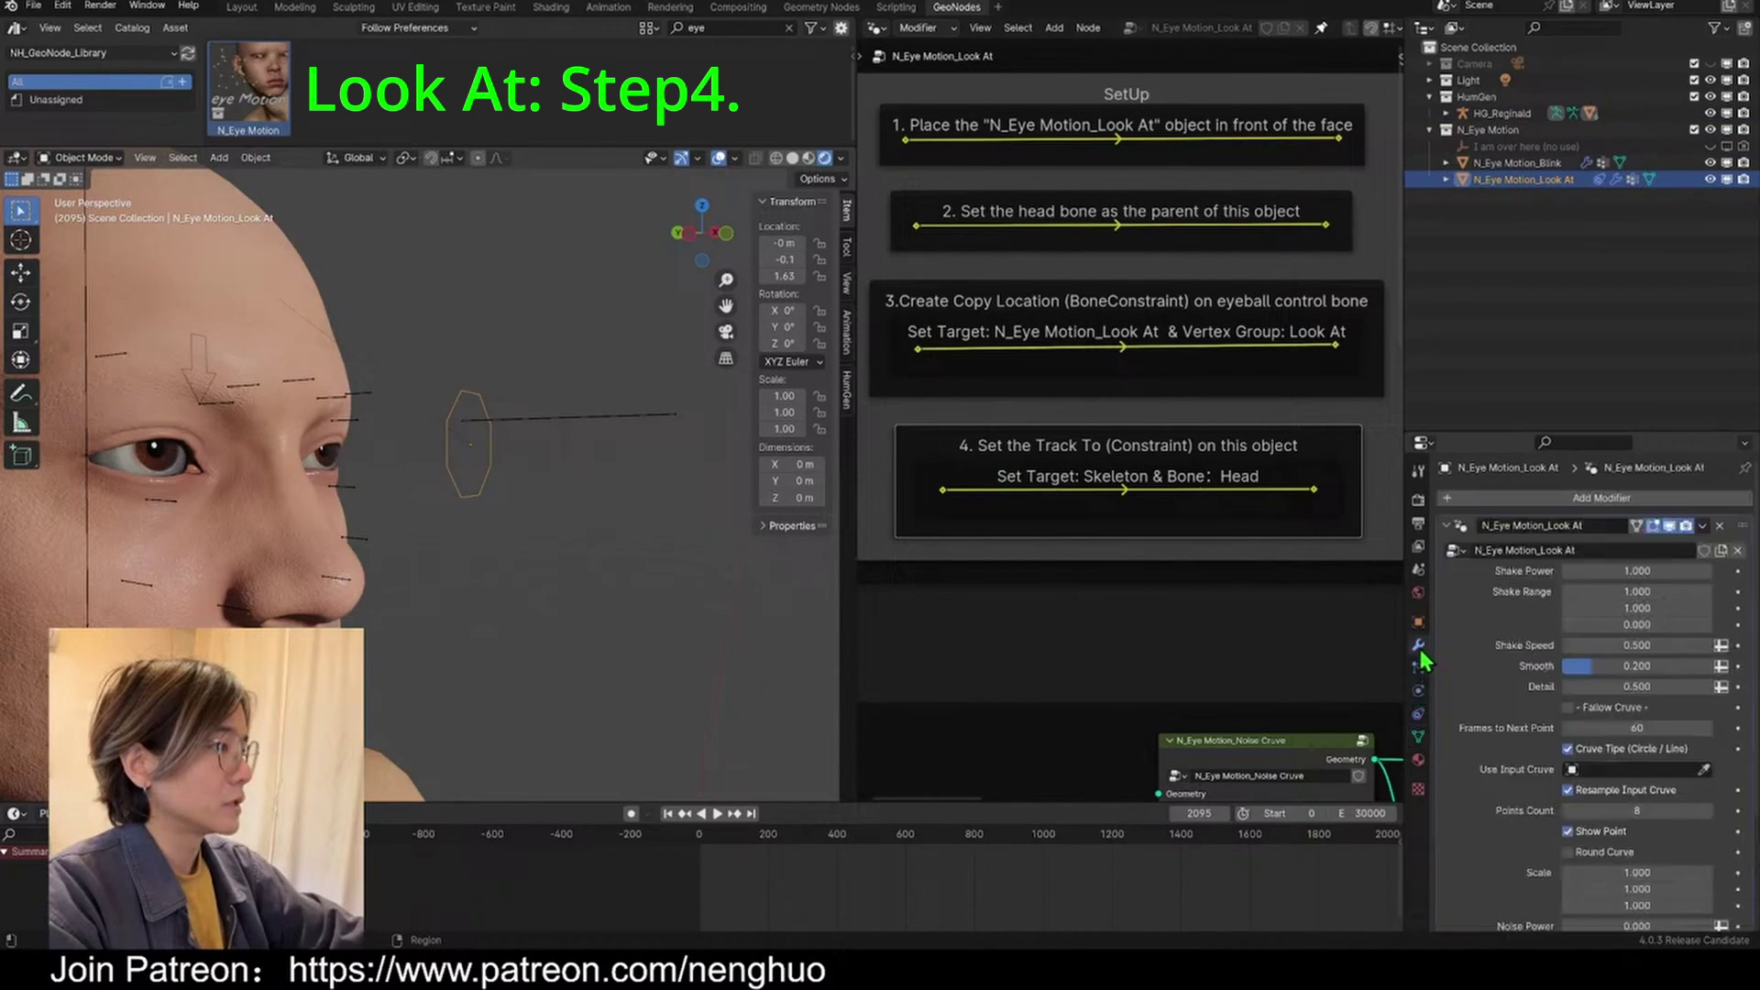
click(1422, 739)
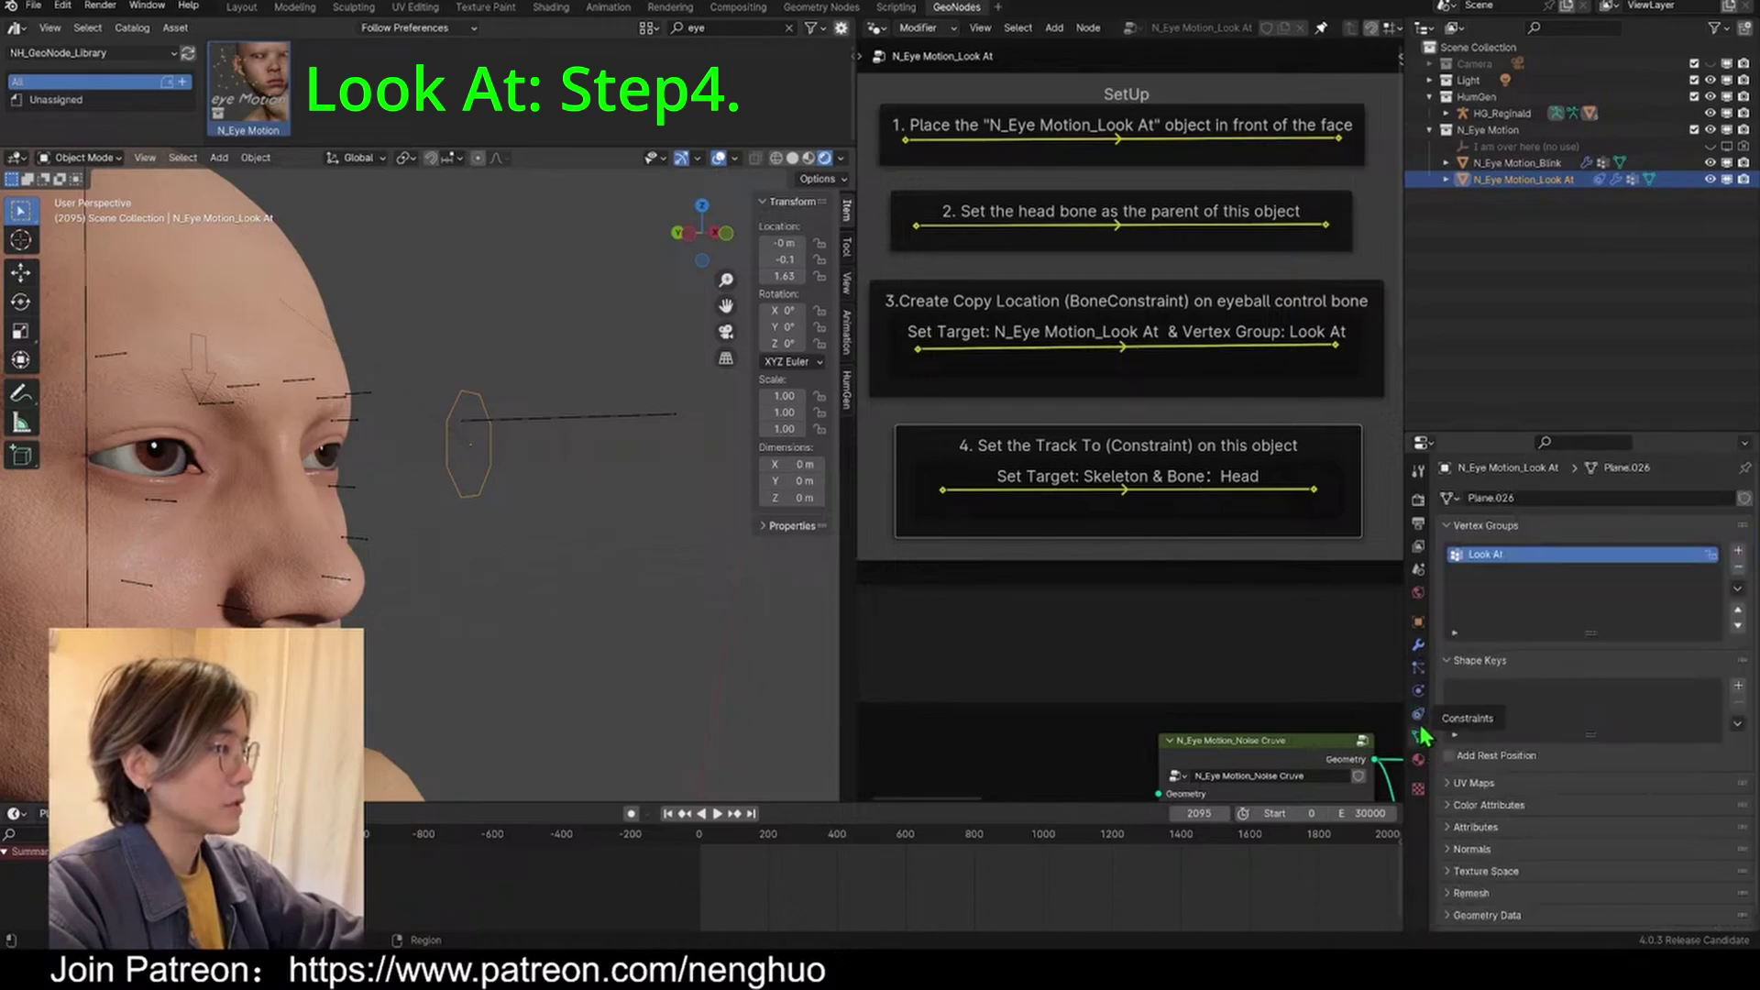
click(1420, 724)
click(1447, 526)
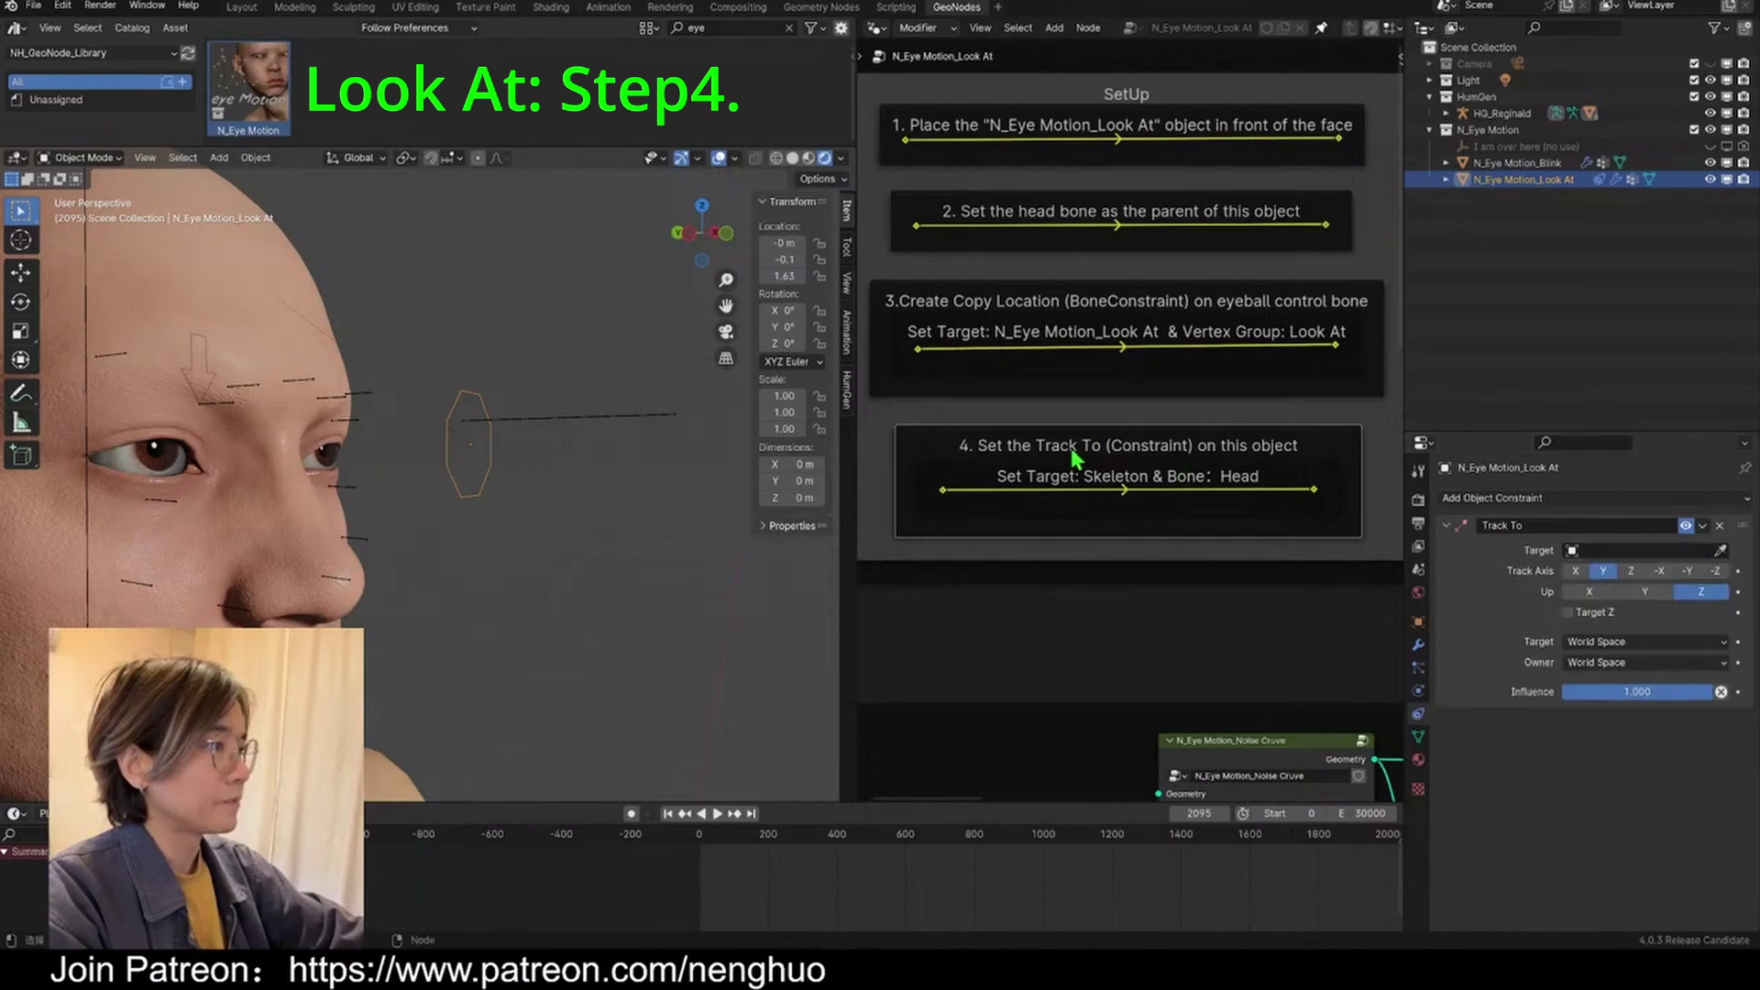
click(118, 356)
click(1600, 572)
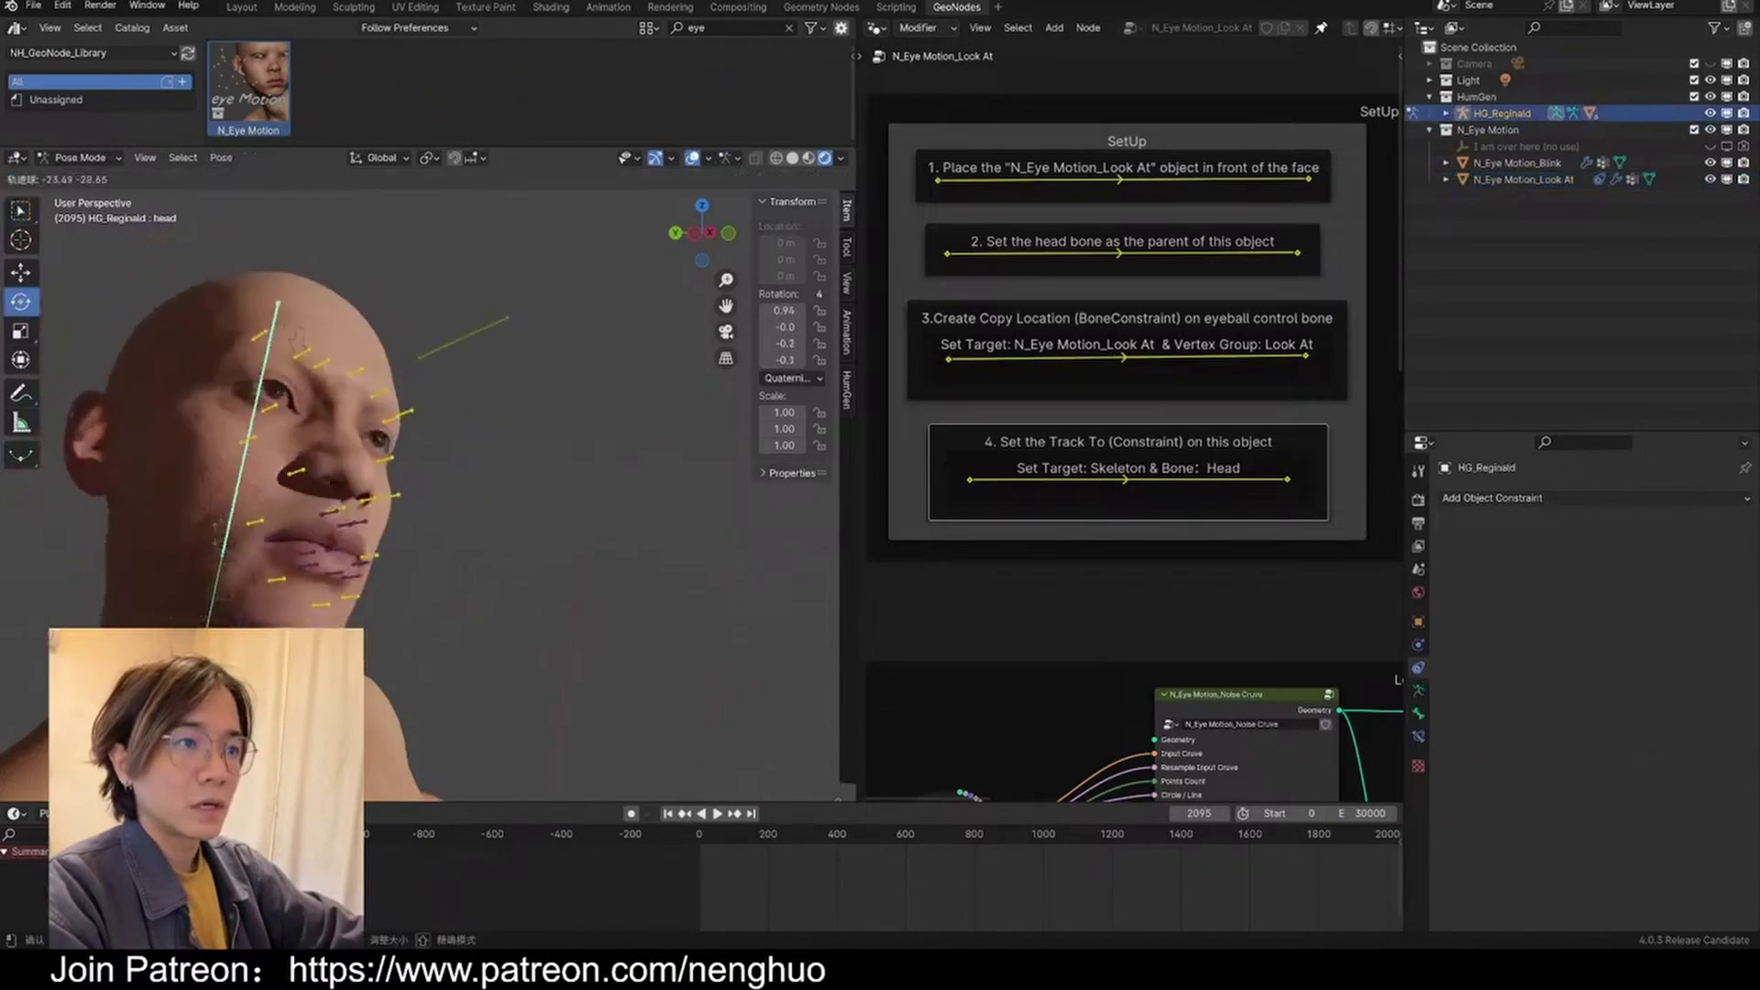
Step: Test the Look At setup by rotating the head bone, cancel the rotation and view the face from the front
right_click(504, 436)
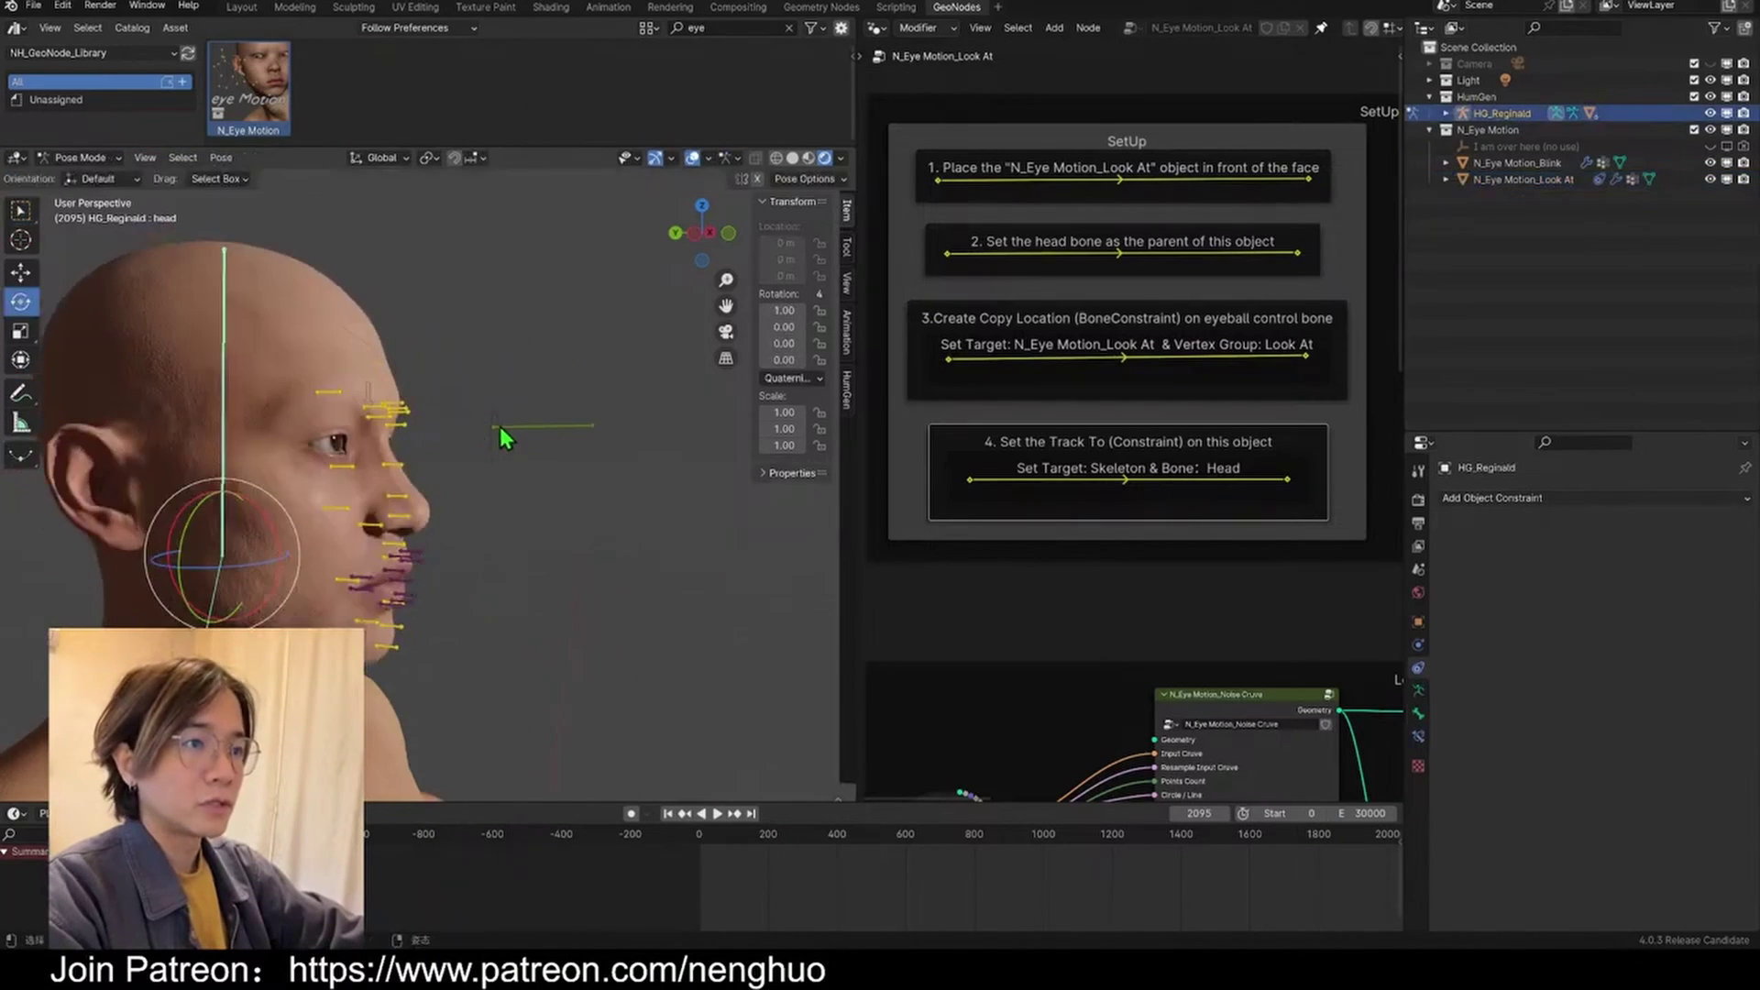
middle_drag(504, 436, 367, 420)
click(716, 233)
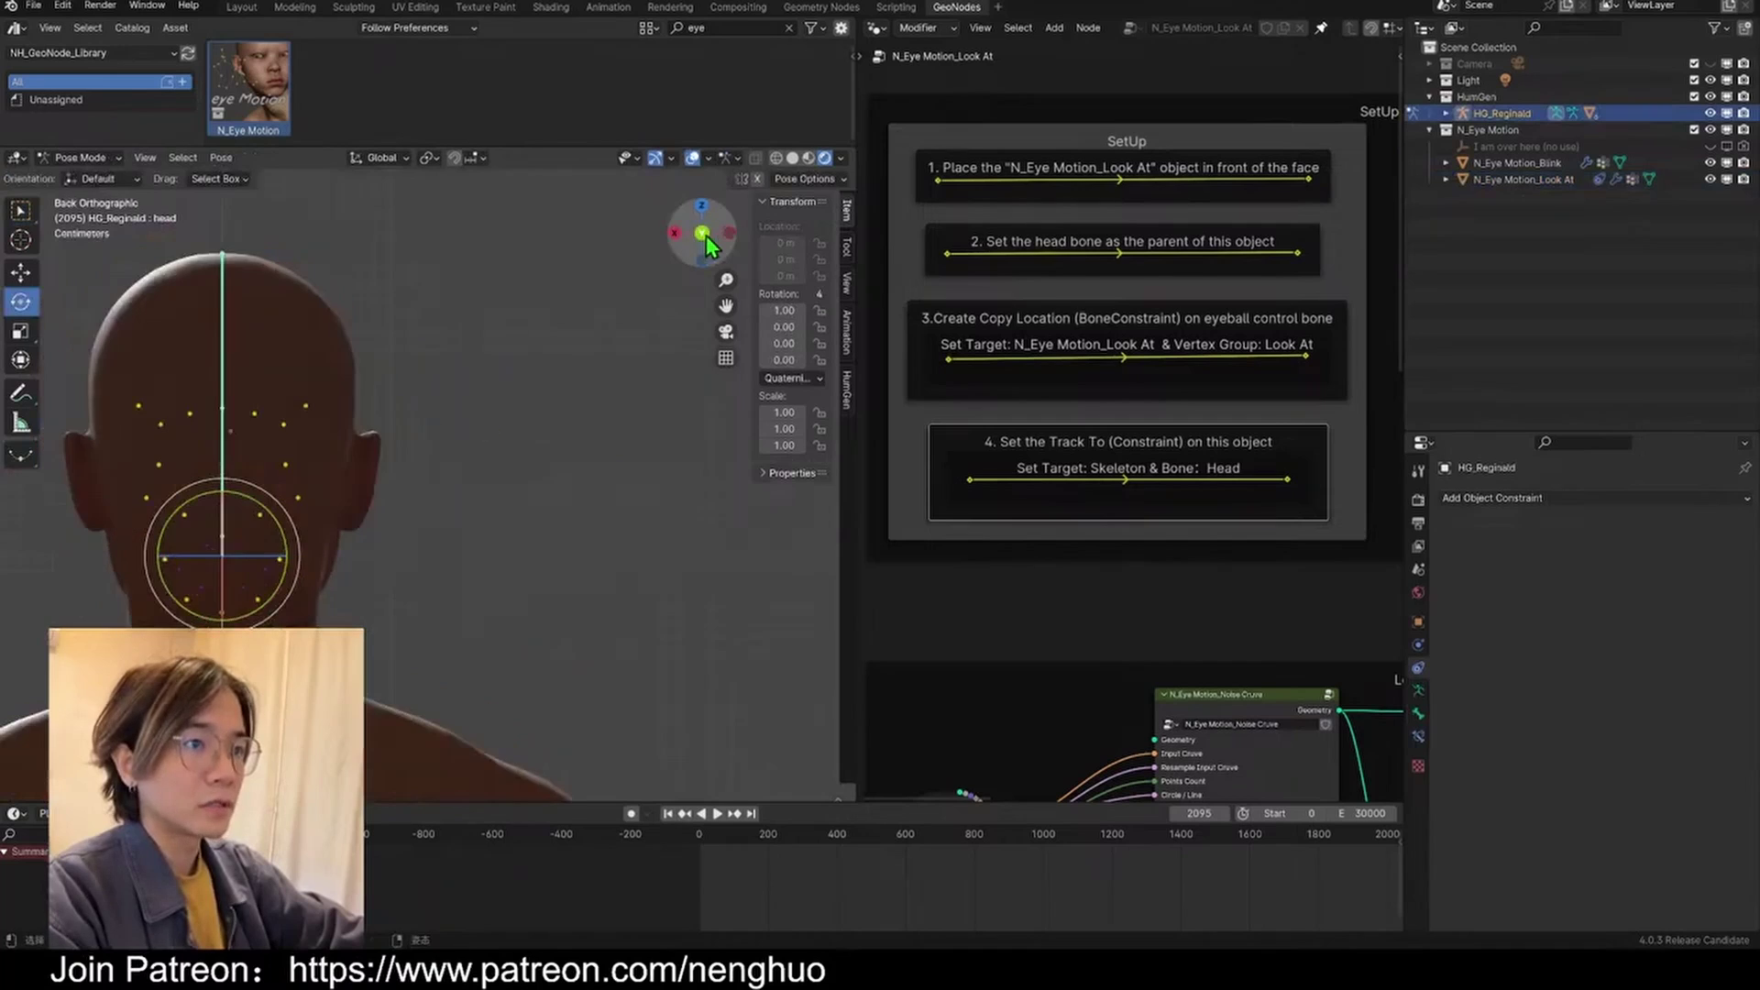
click(719, 235)
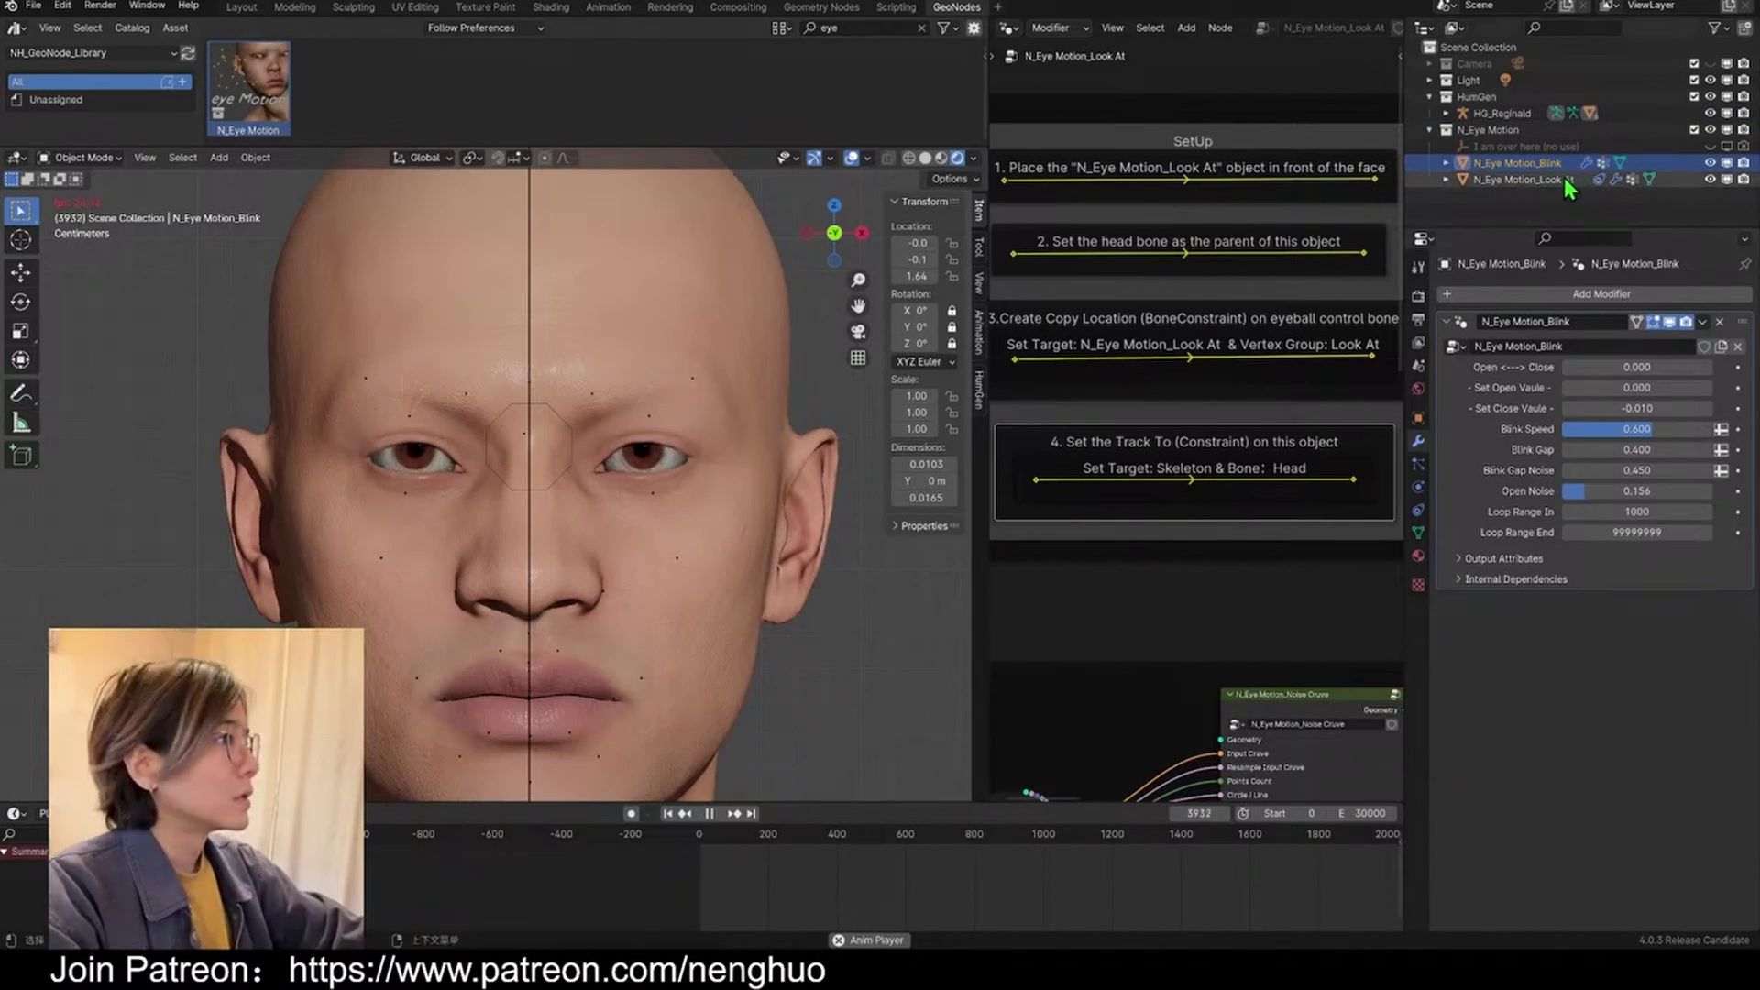
Step: Set the N_Eye Motion_Look At modifier's first two Shake Range values to 3.480 and 2.000, and its Shake Speed to 0.1
click(1565, 180)
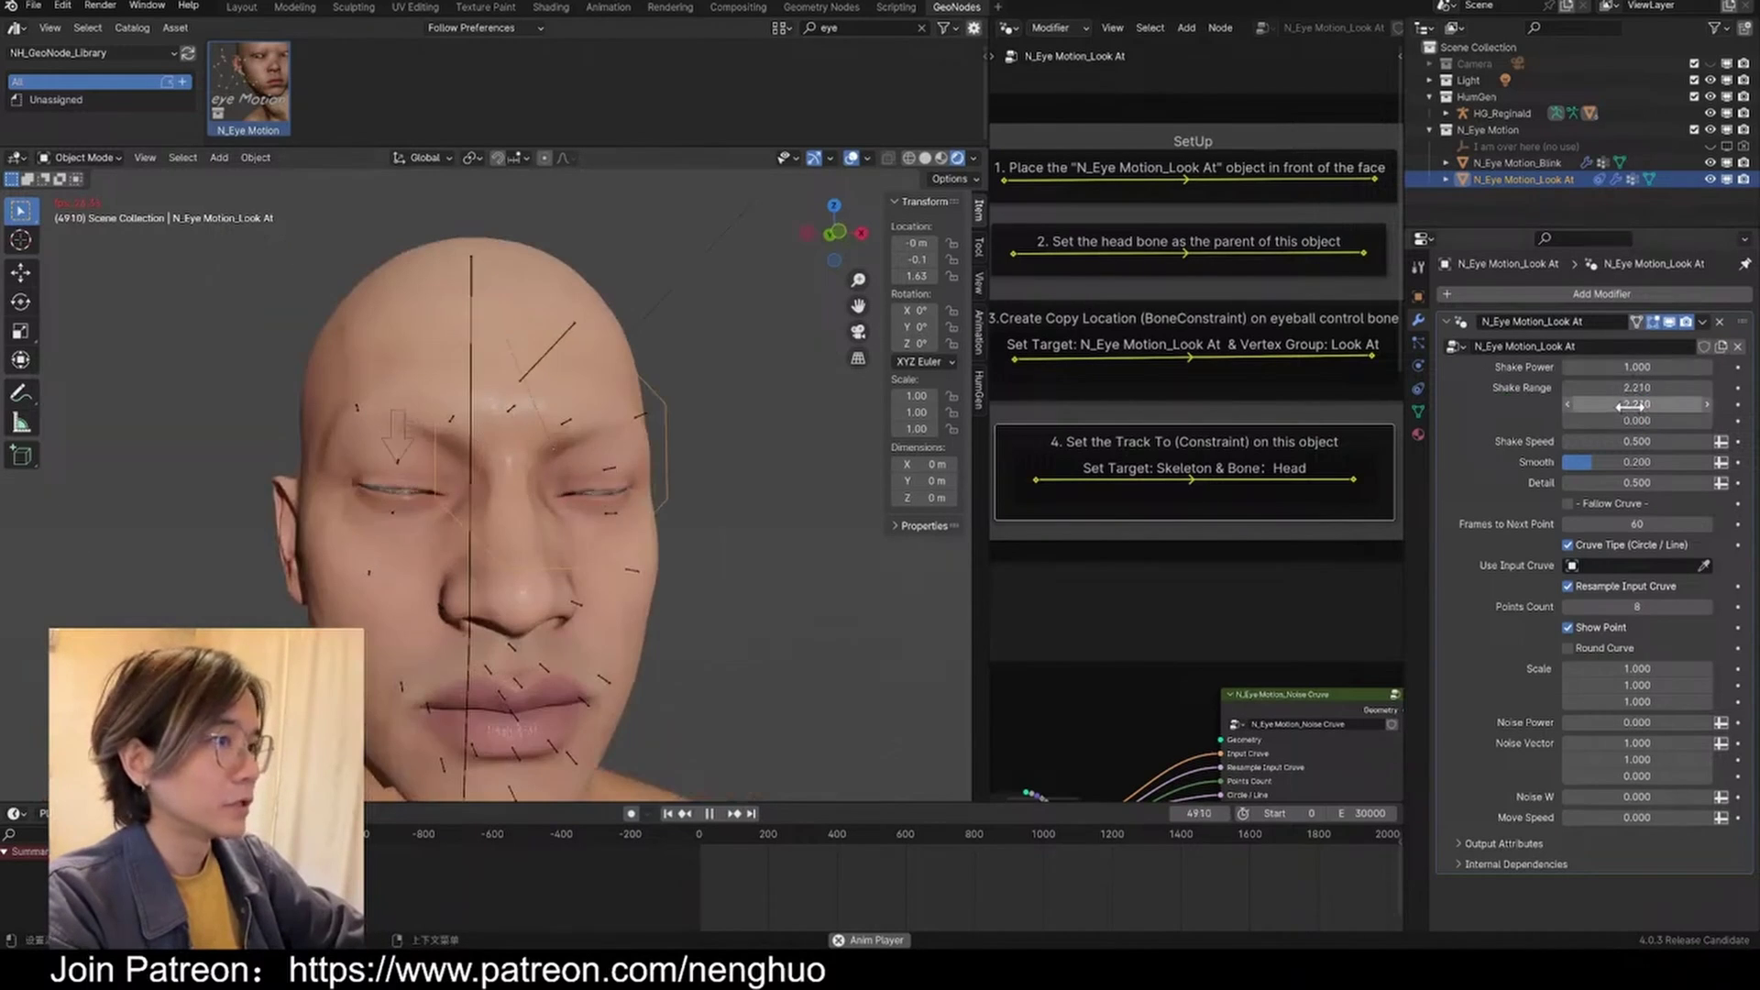
middle_drag(670, 431, 636, 447)
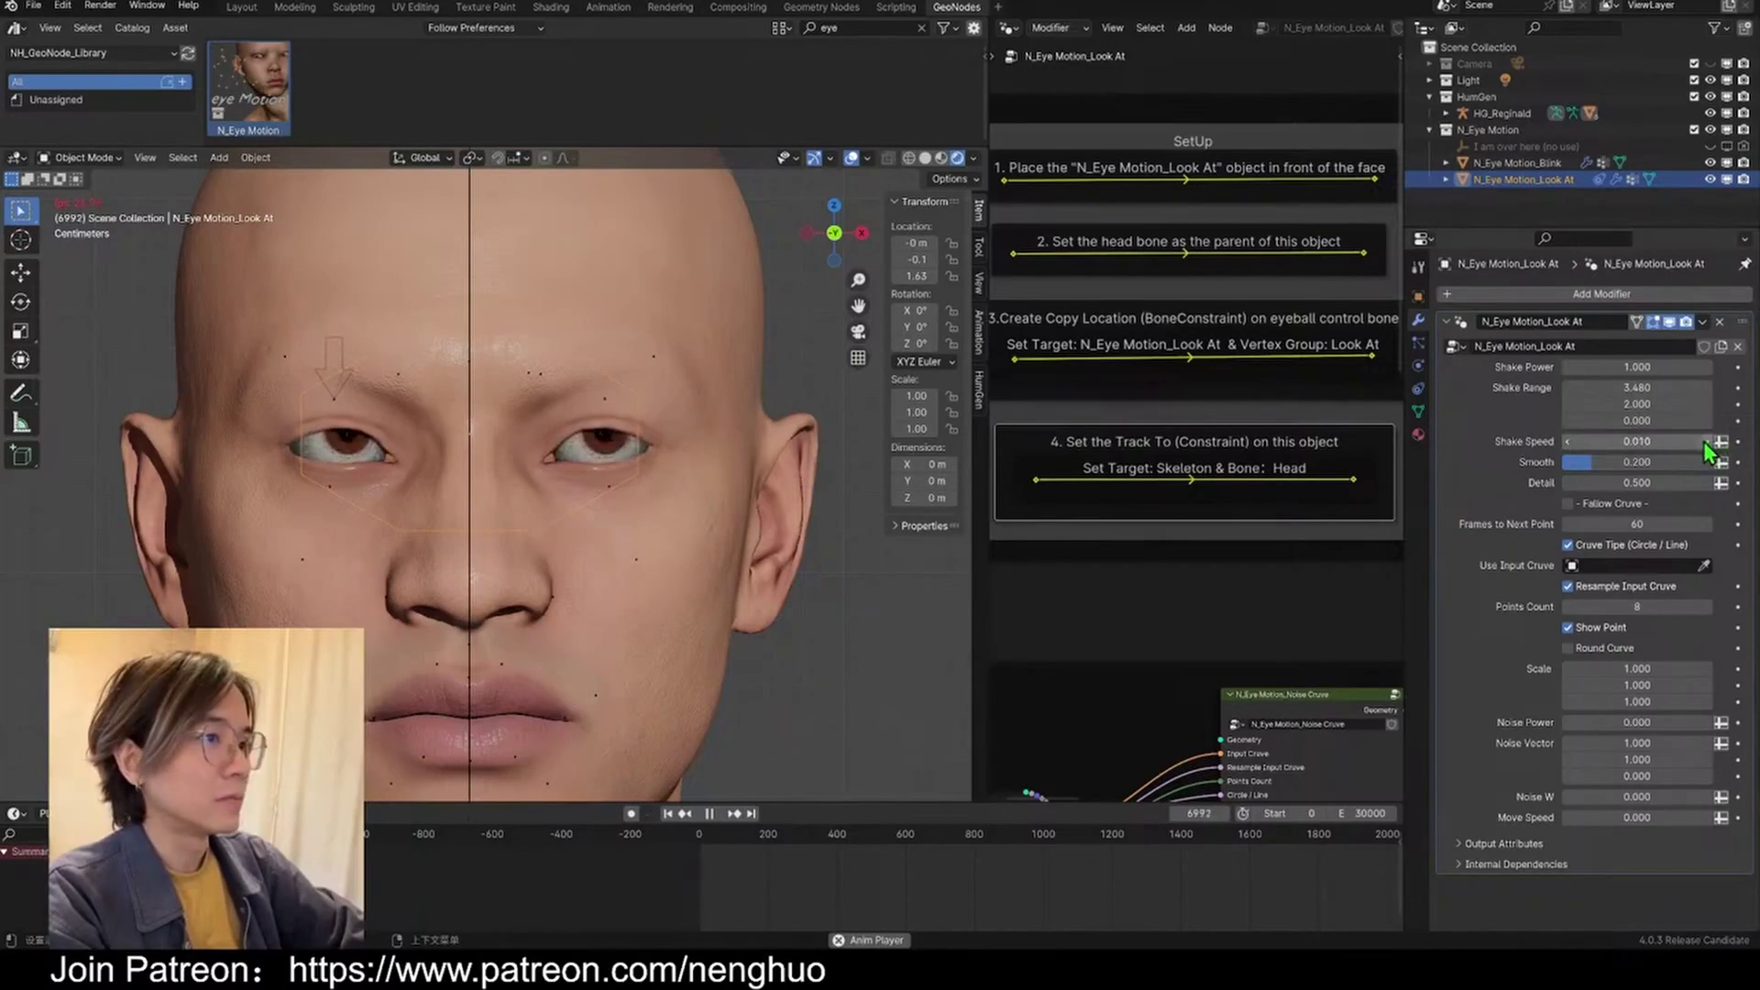
double_click(1705, 444)
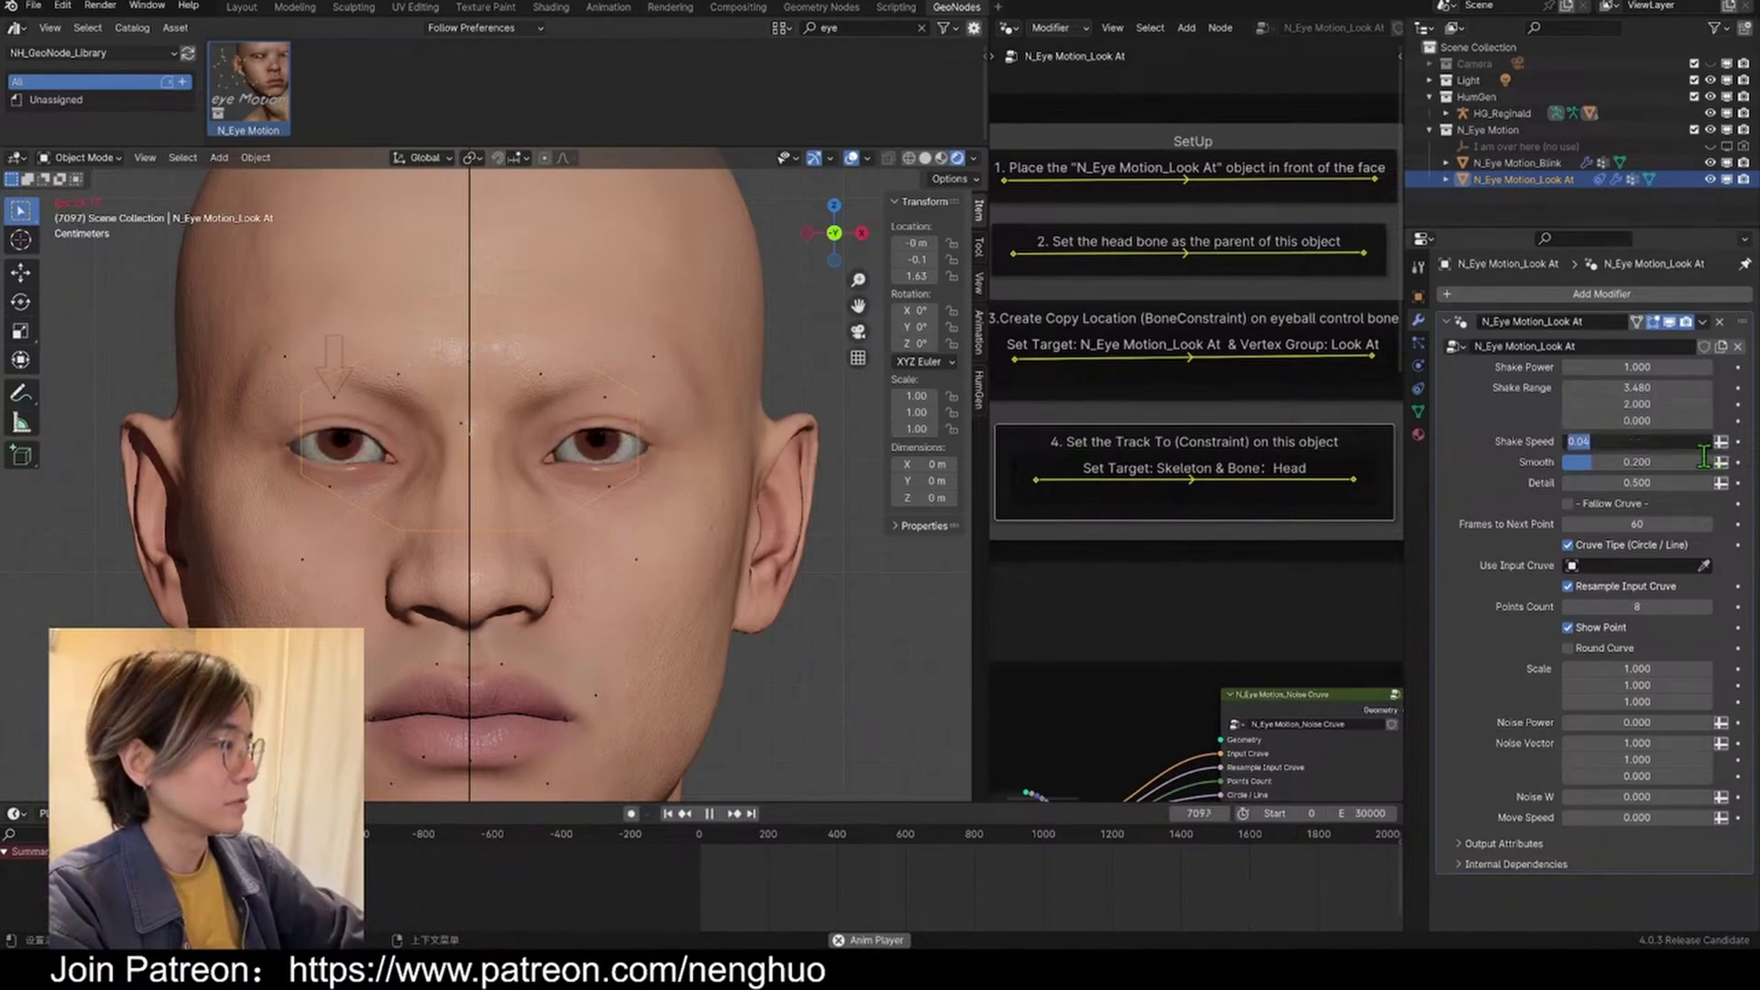
text(0.1)
key(Return)
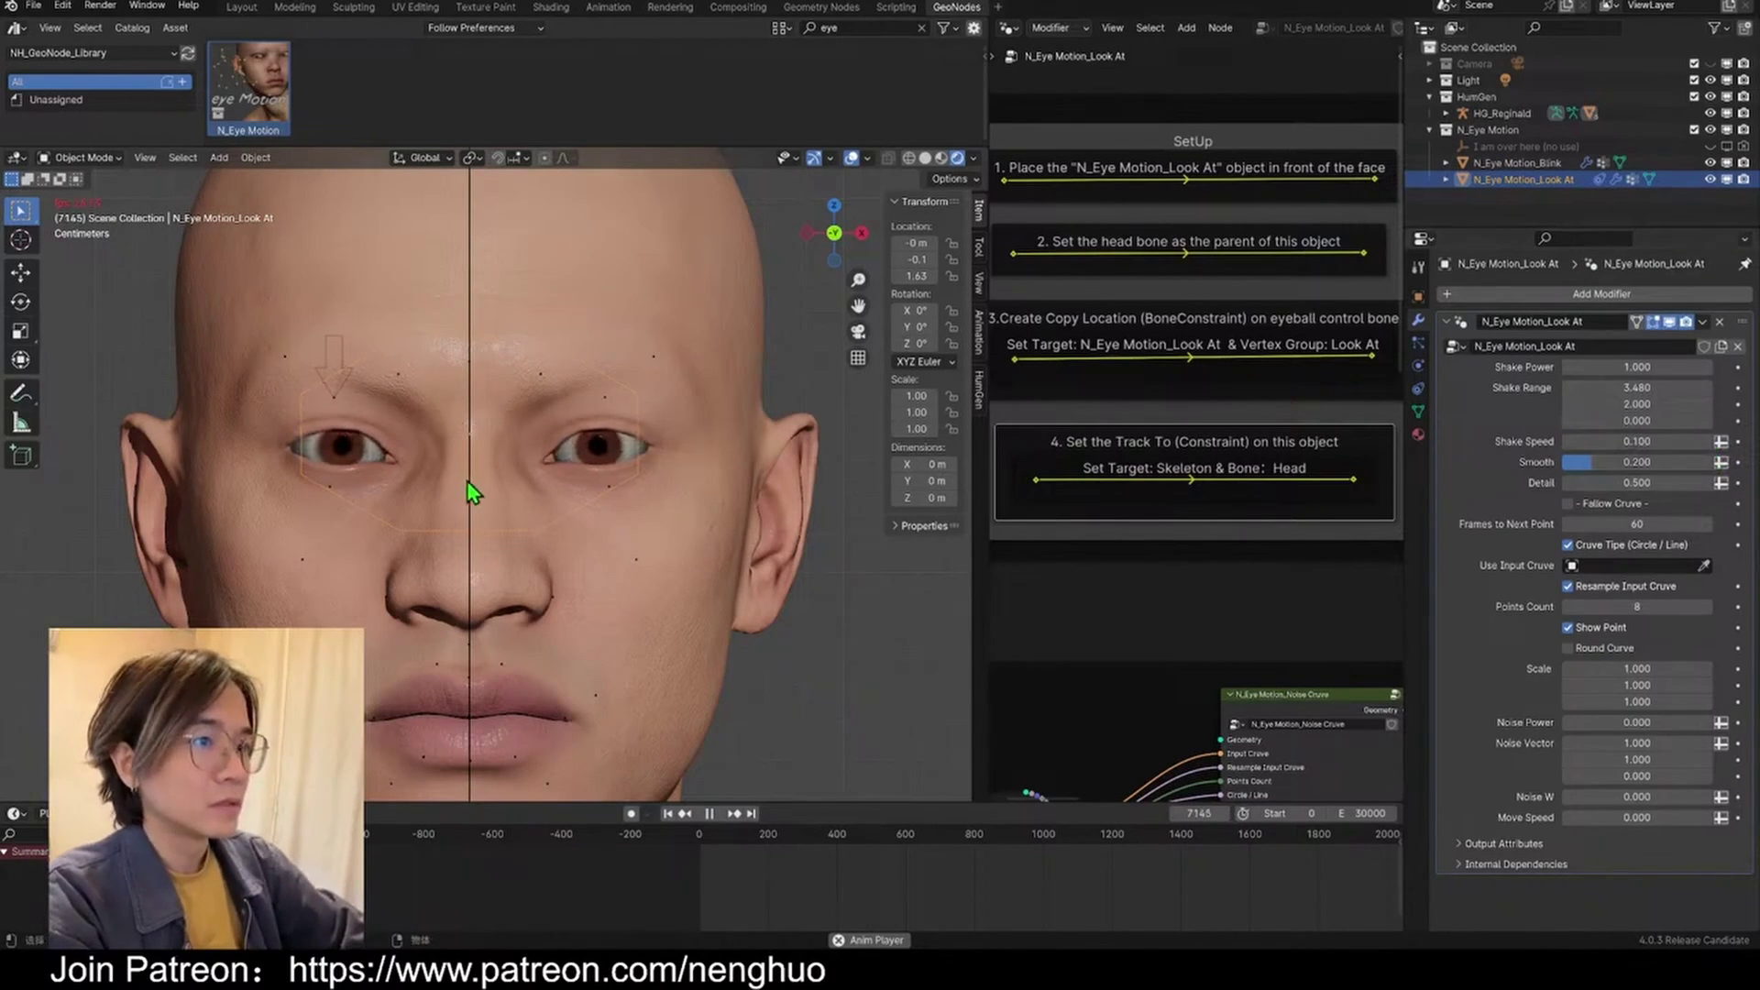
Step: Examine the shaking eyes up close on the playing animation, including the whole face
scroll(469, 493, up, 2)
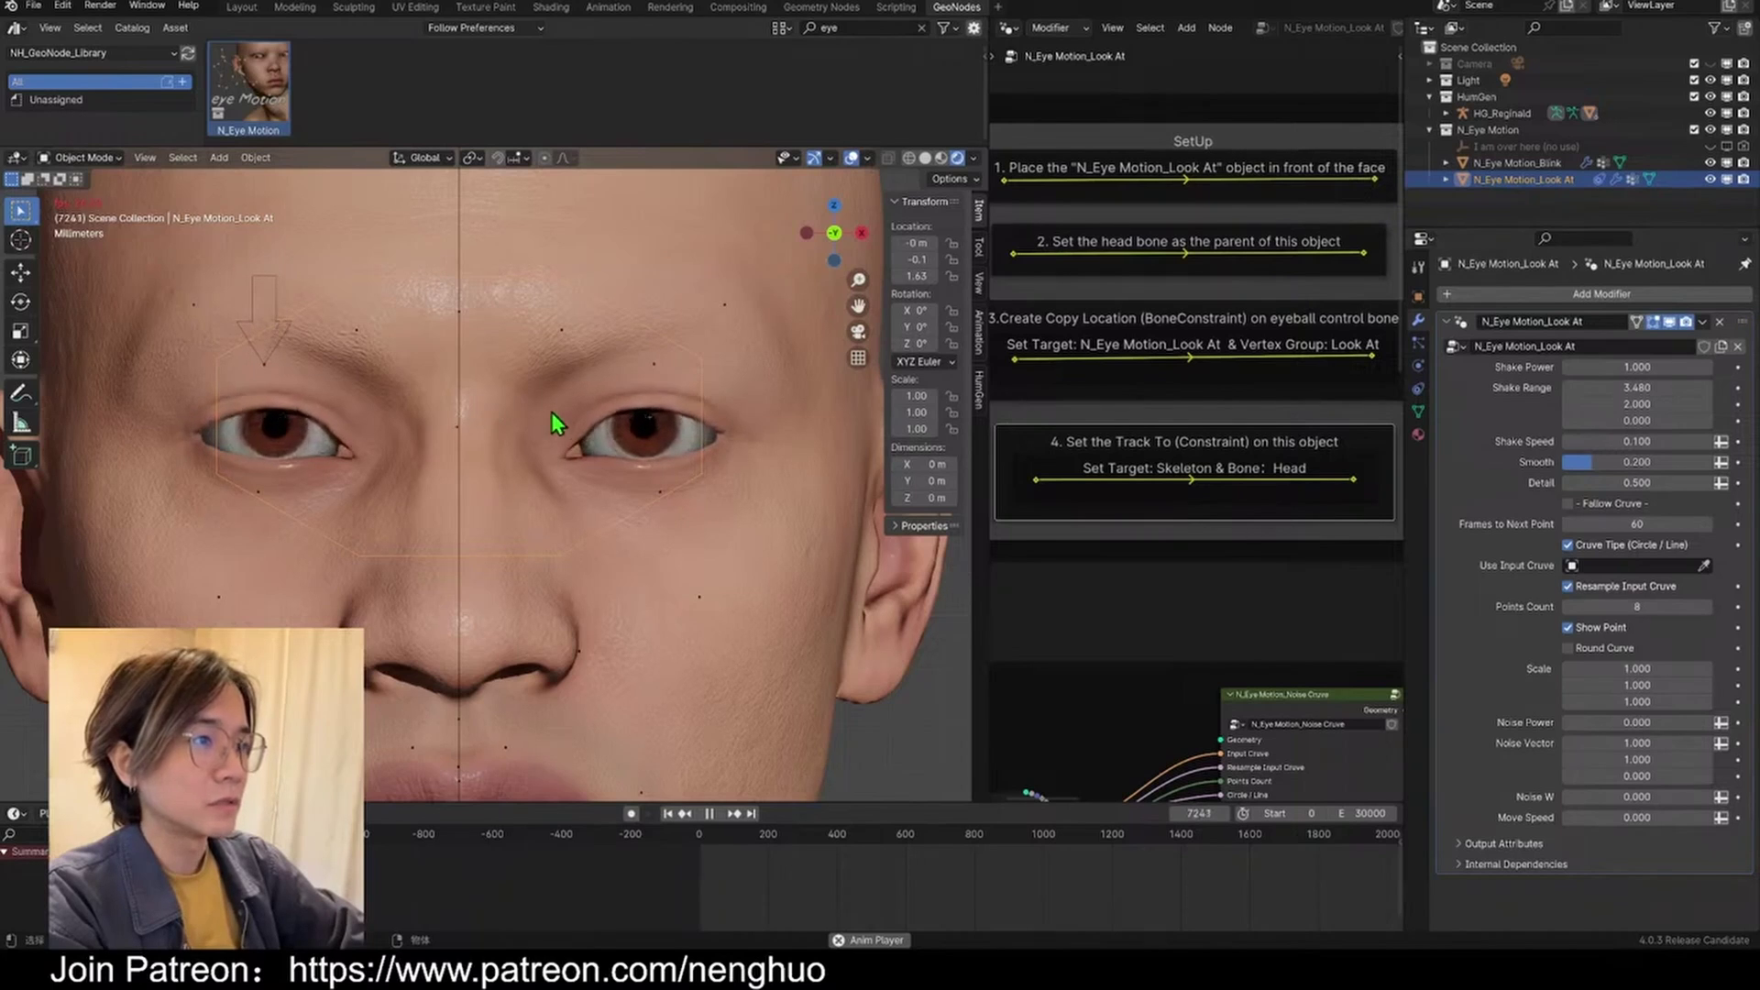
scroll(684, 477, up, 6)
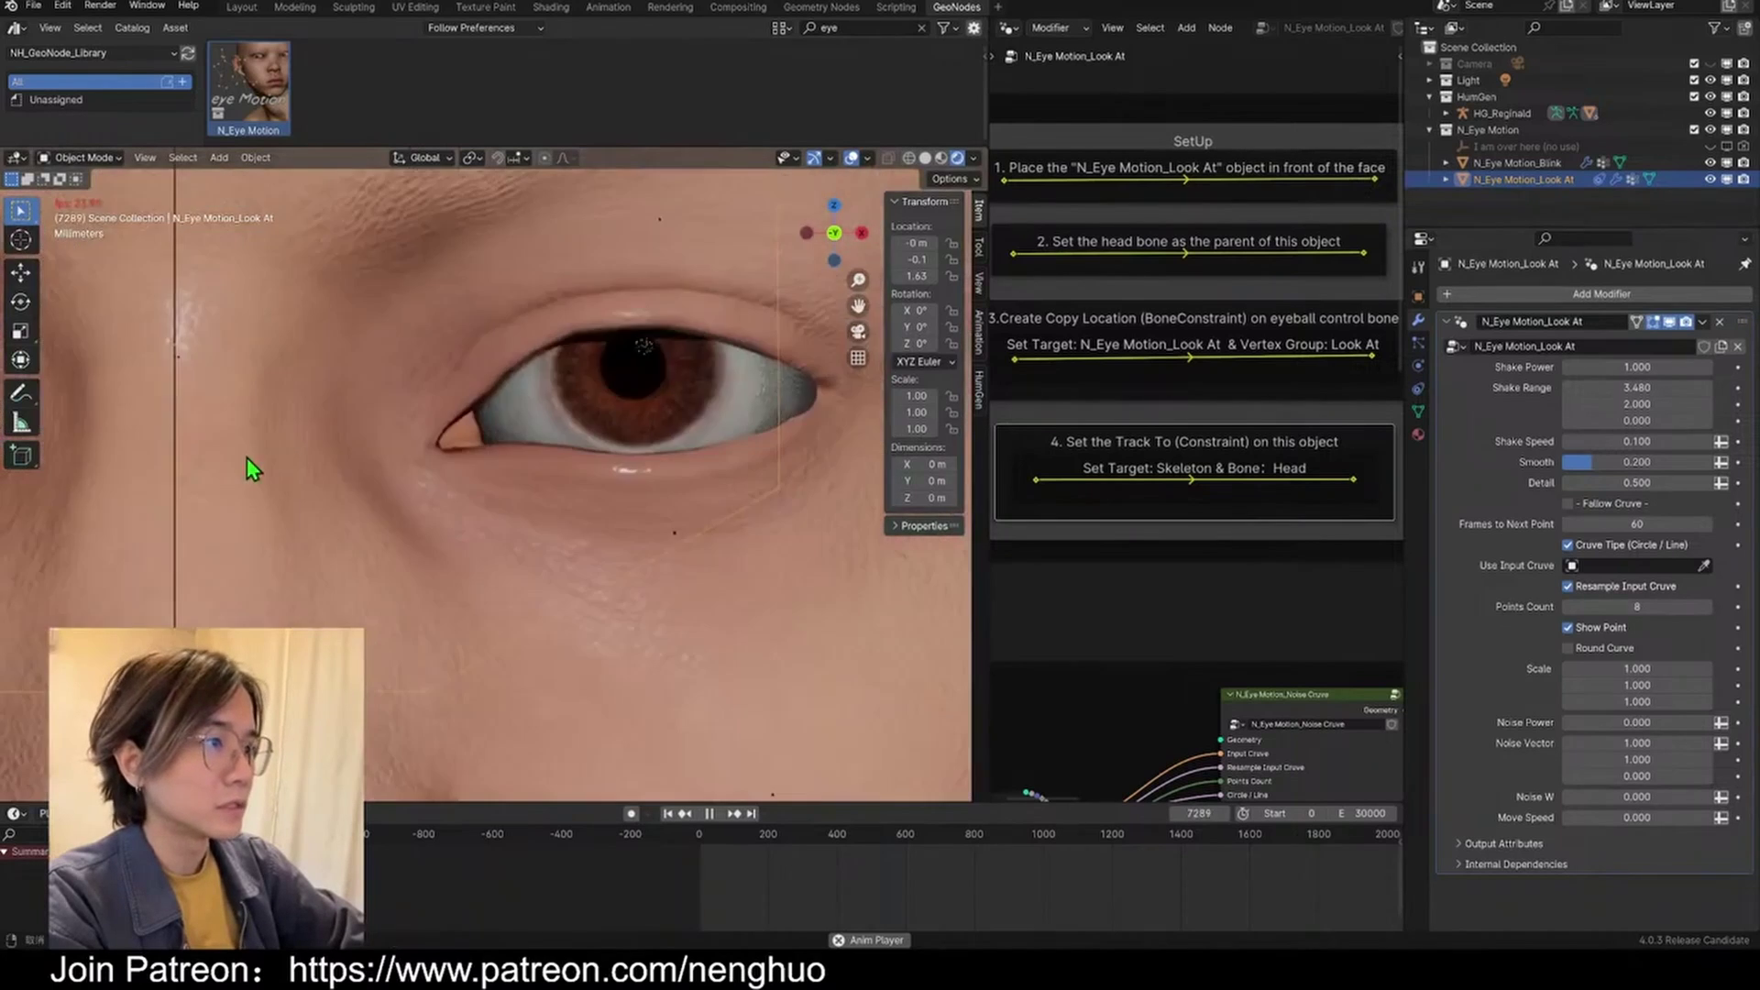
scroll(655, 468, down, 3)
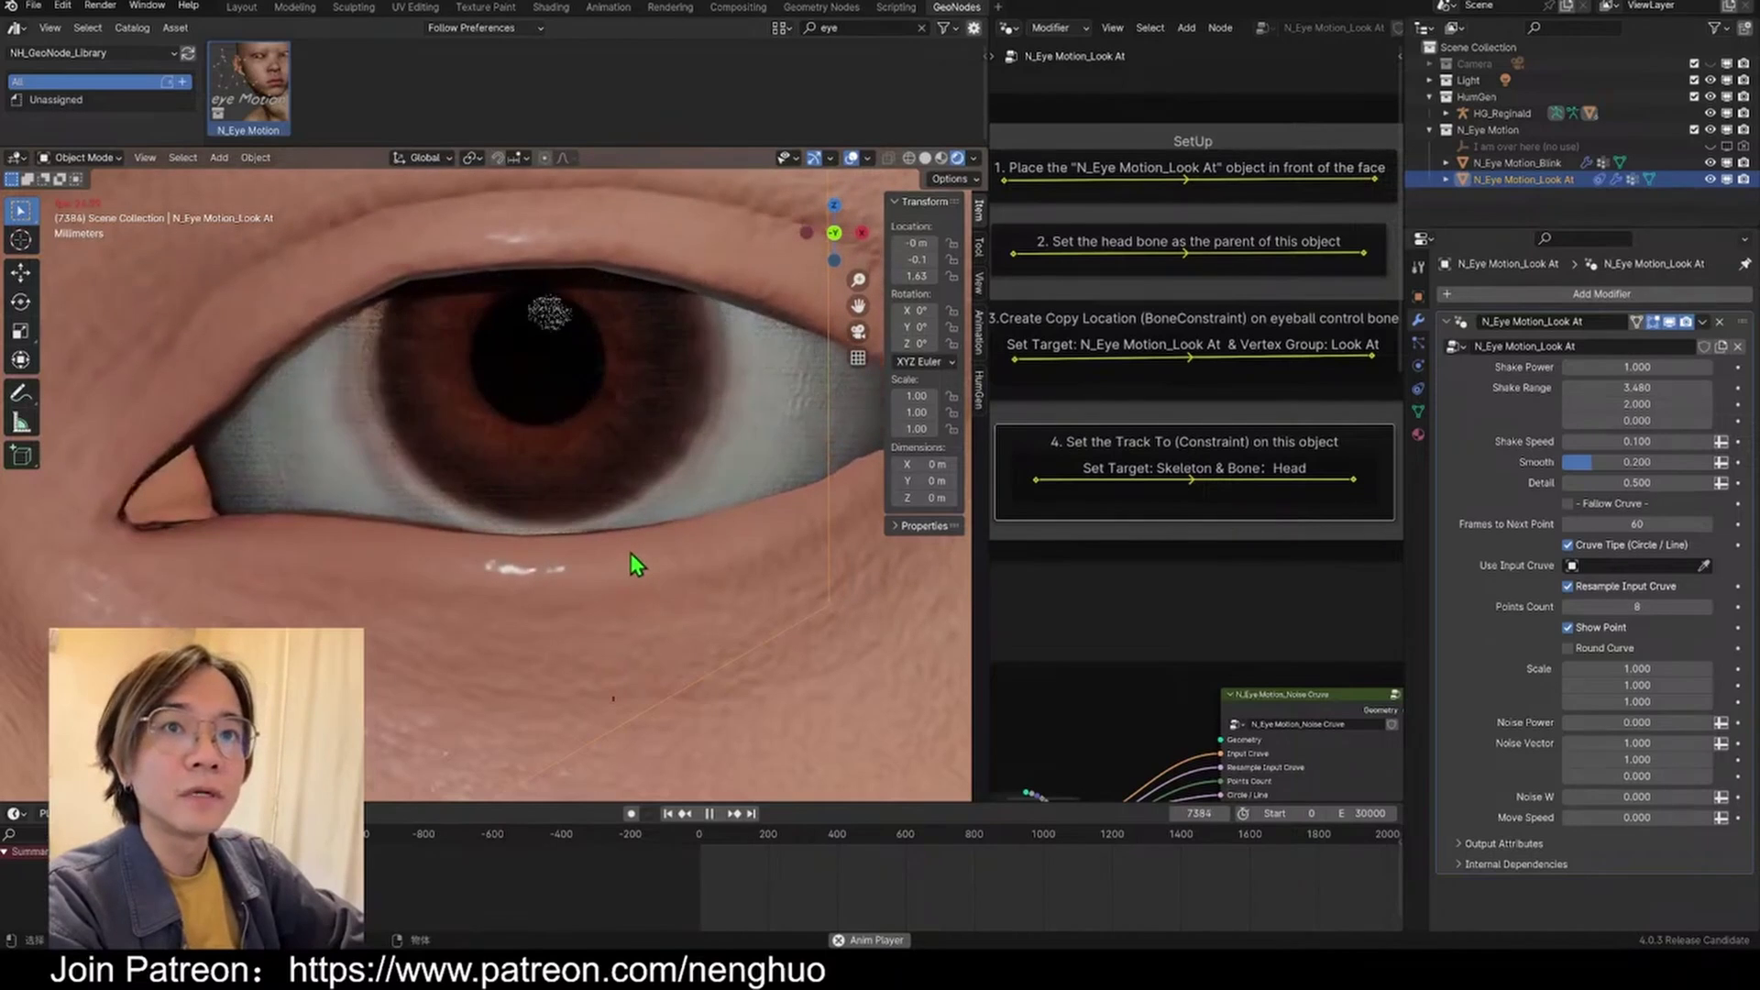
scroll(639, 573, down, 4)
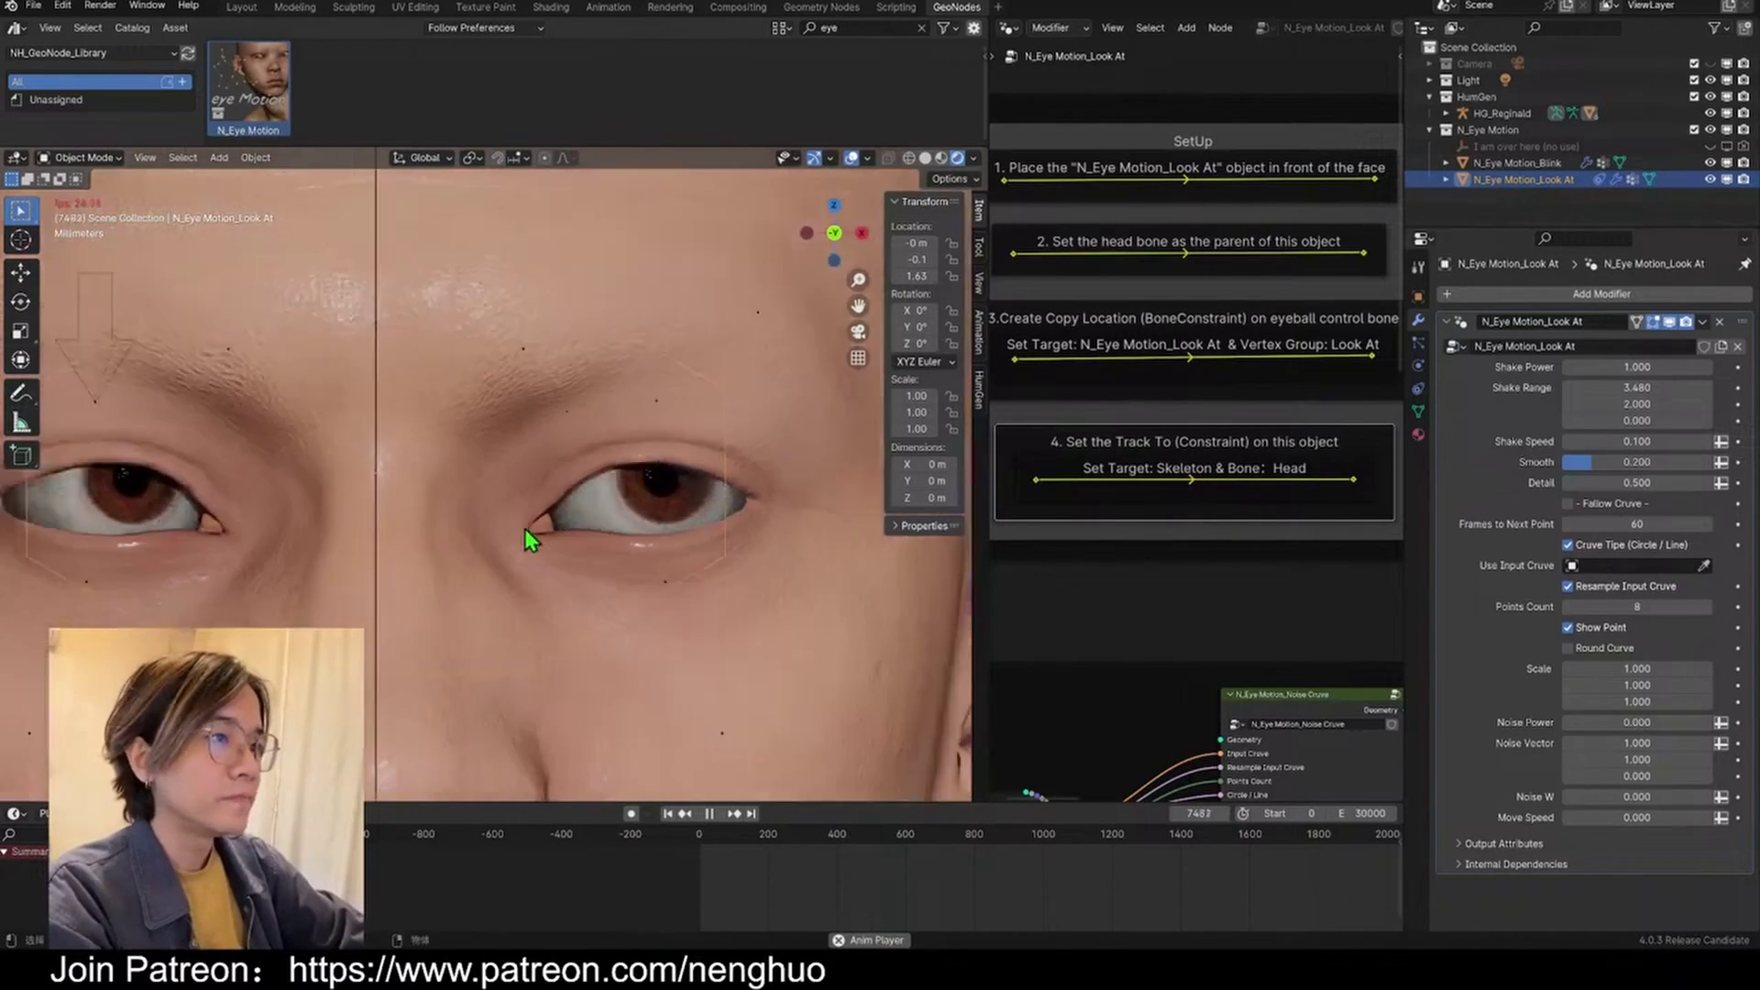
scroll(531, 539, down, 4)
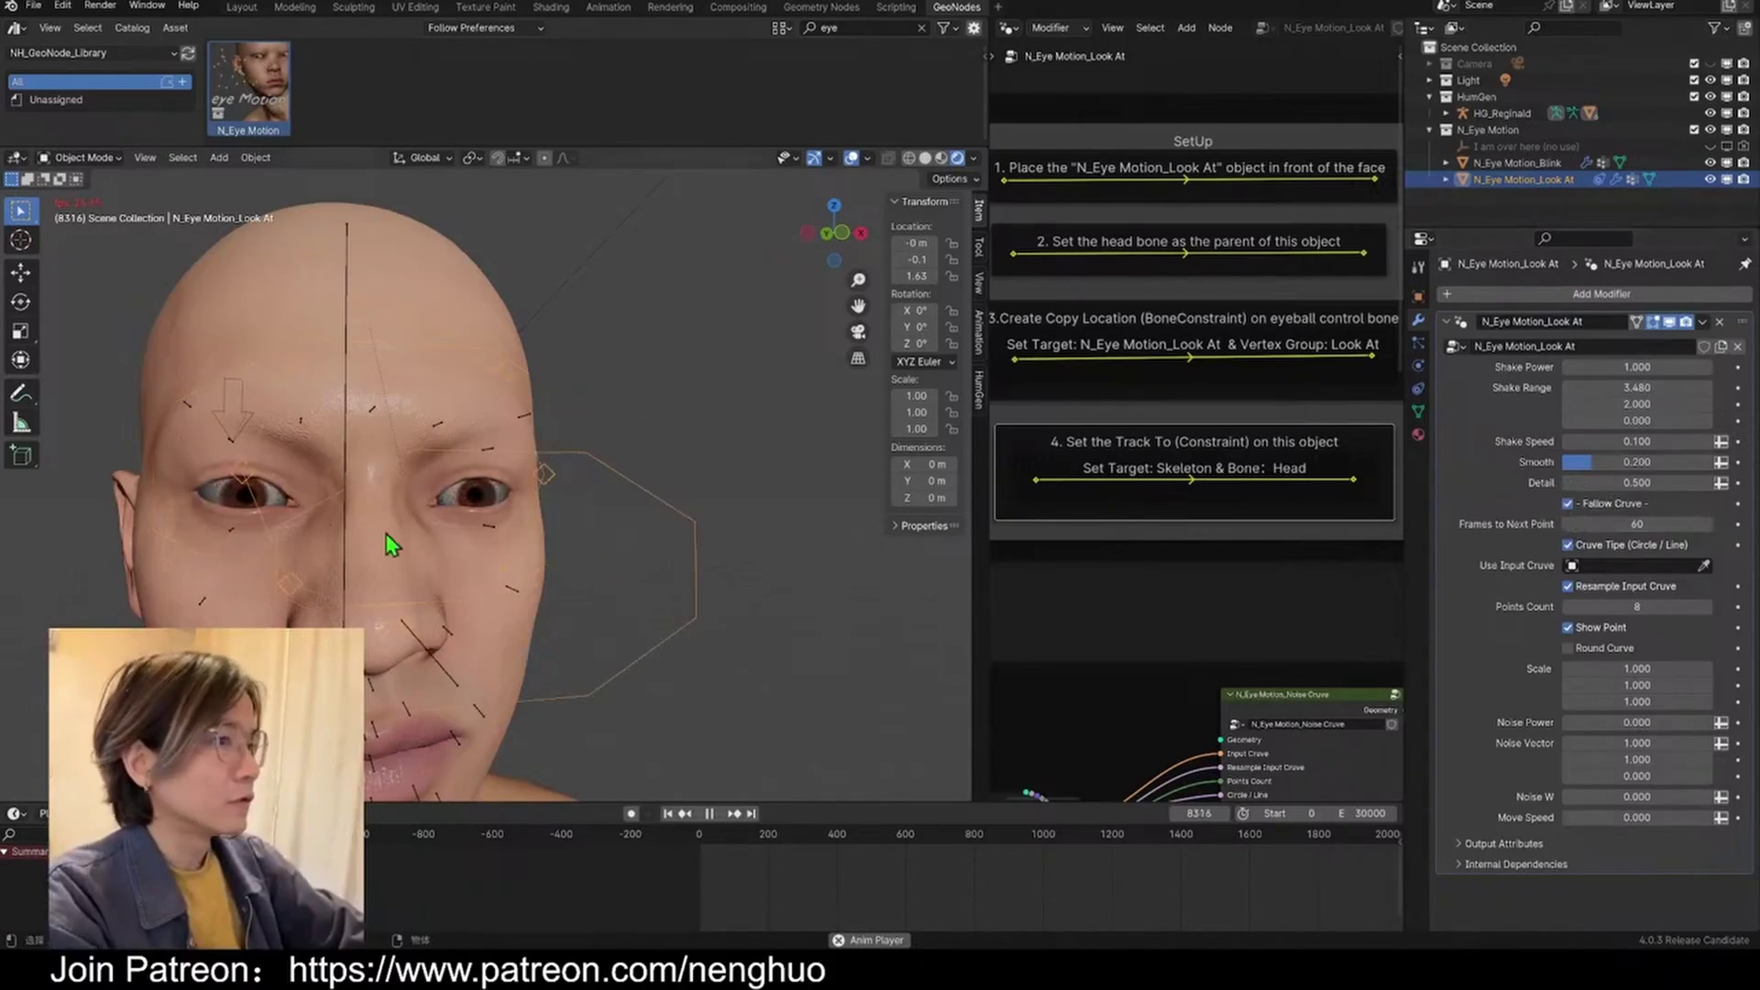
Step: Set the Look At modifier's Noise Power to 1, first two Noise Vector values to 1.070 and 1.020, Noise W to 0.300 and Move Speed to 0.500
key(KP_1)
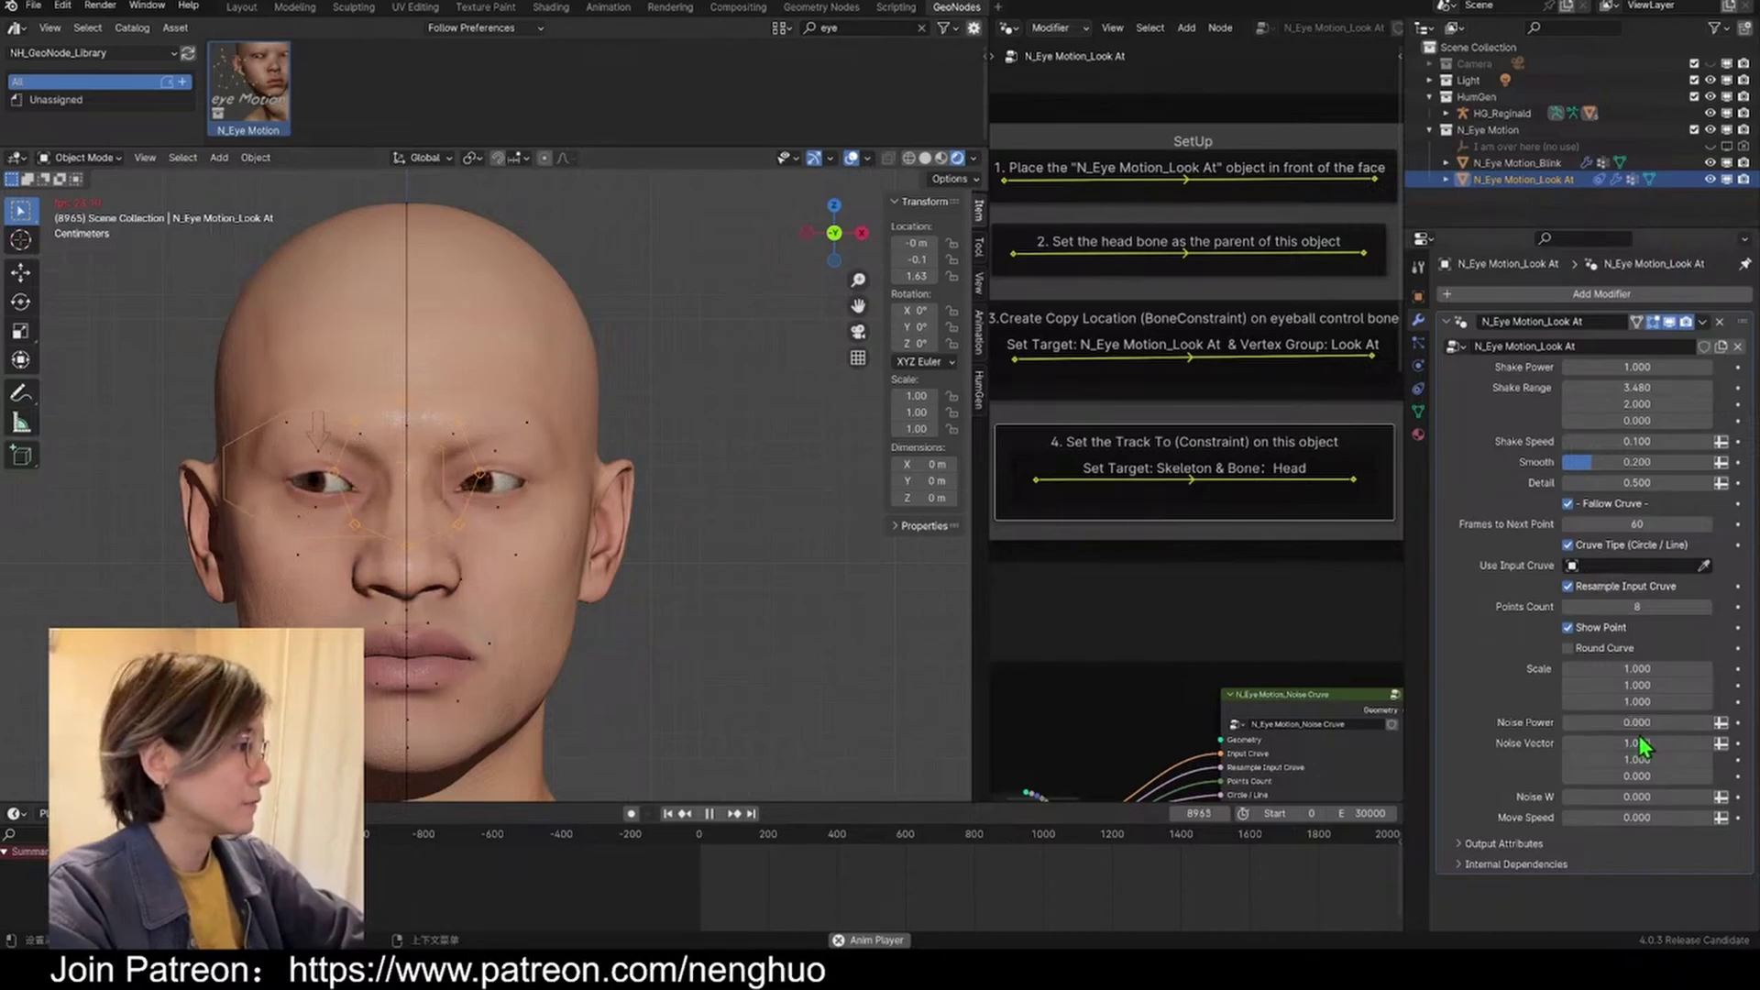
drag(1638, 724, 1655, 724)
drag(1638, 760, 1662, 760)
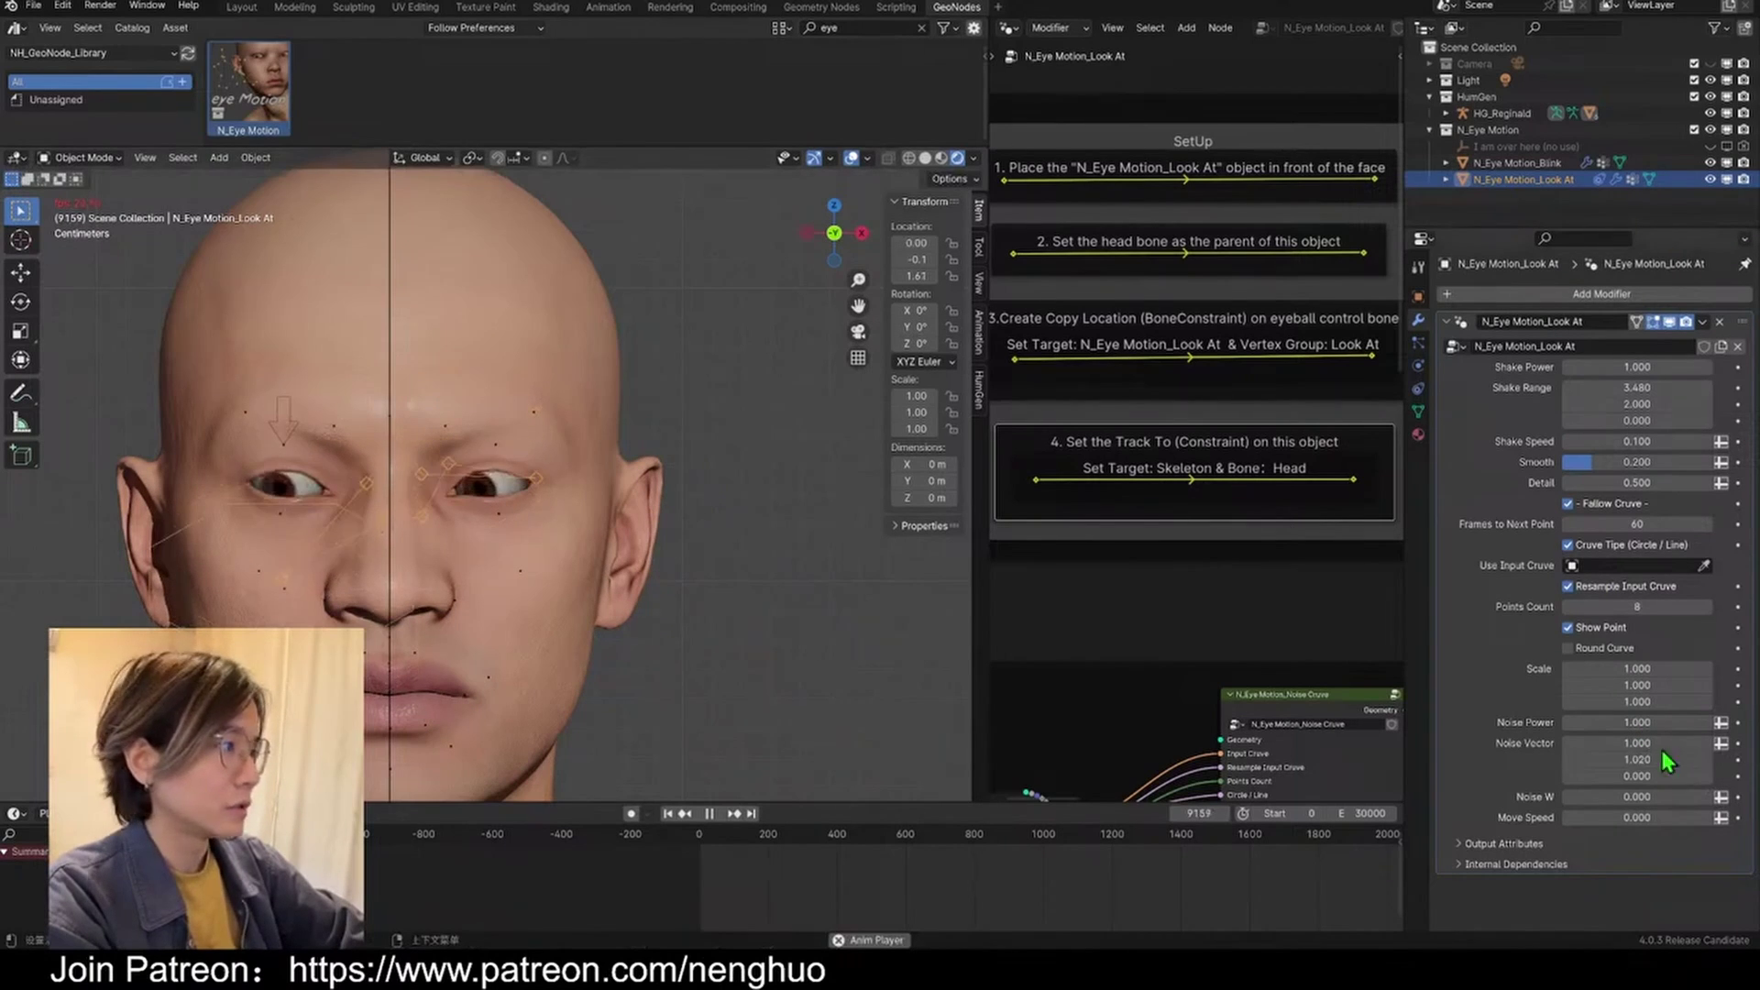
drag(1638, 744, 1650, 743)
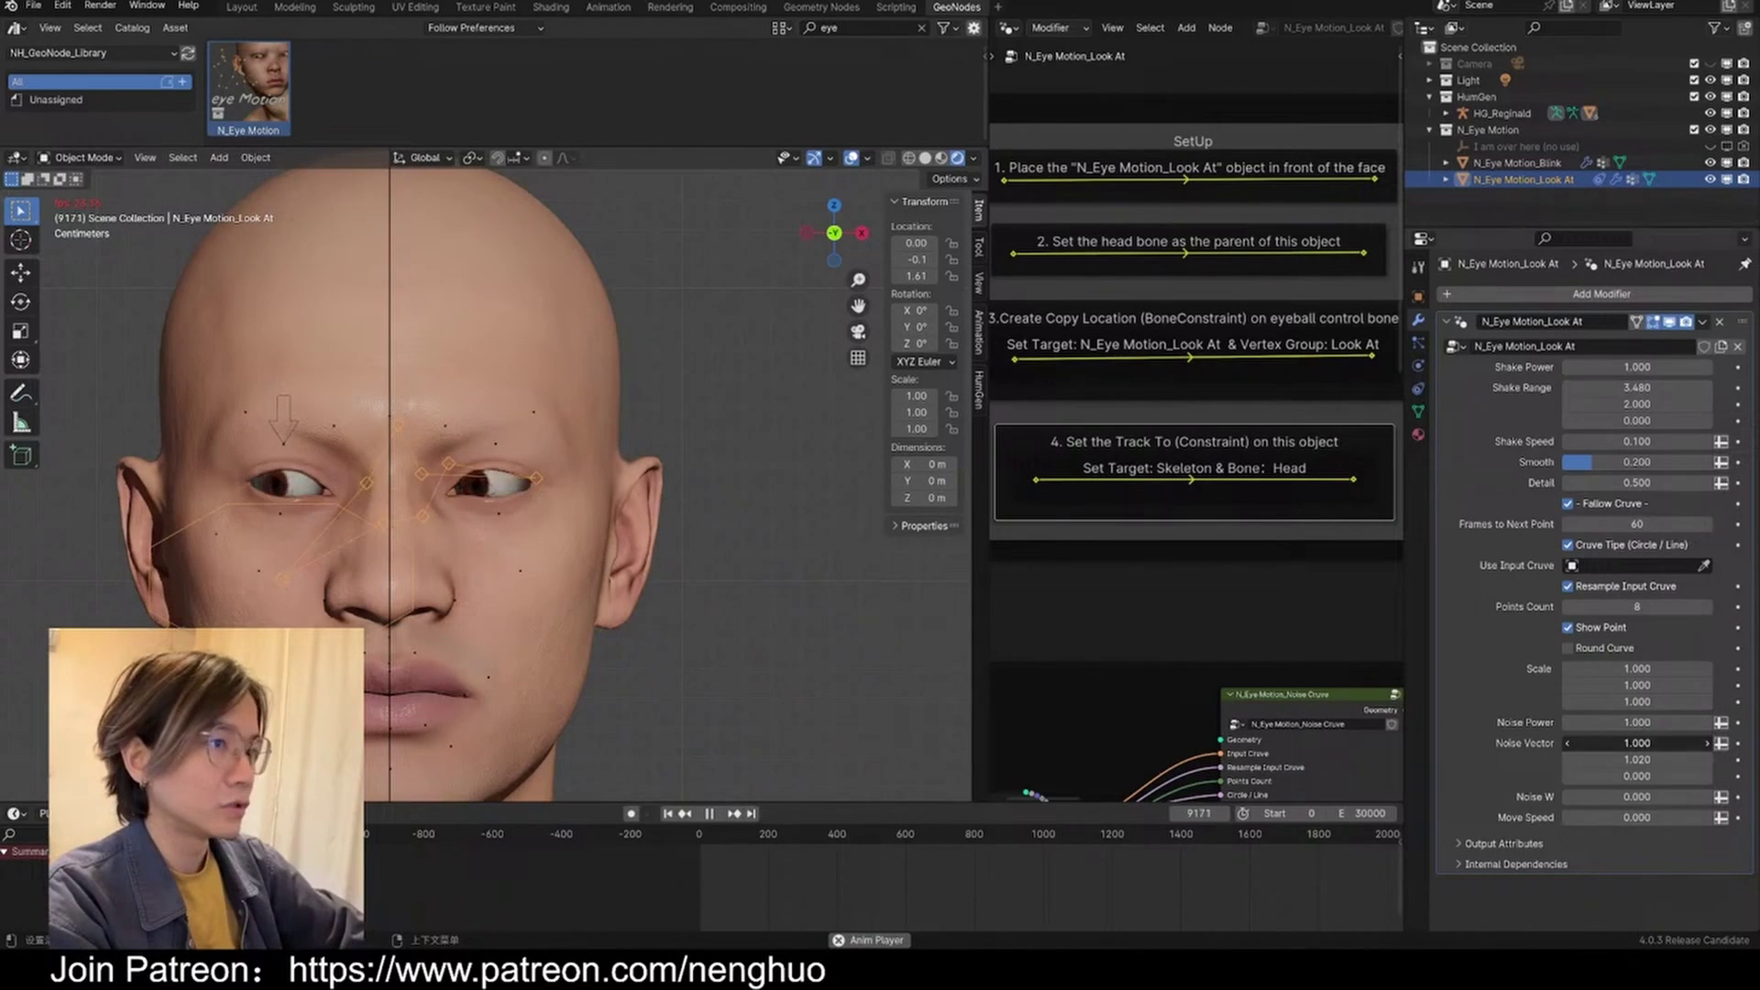
drag(1635, 816, 1651, 816)
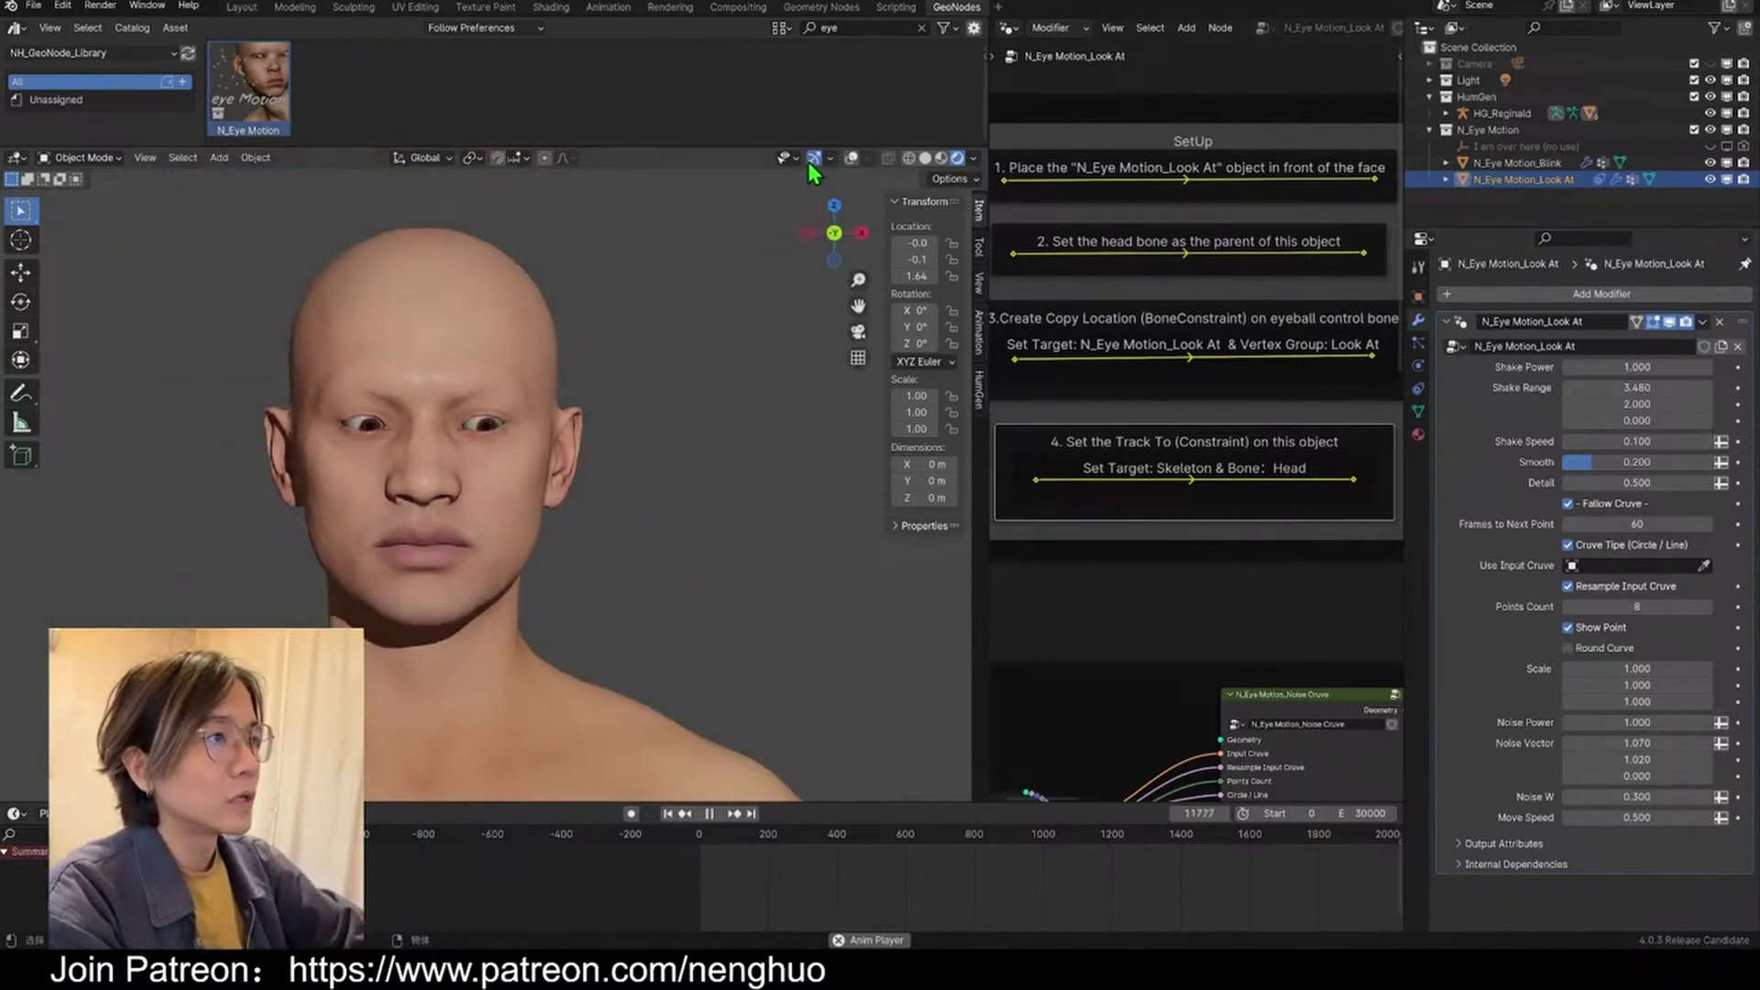
Step: Add a Bezier curve scaled to 0.22 across the face and assign it as the Look At modifier's Use Input Cruve object
click(850, 159)
scroll(513, 618, down, 3)
key(shift+a)
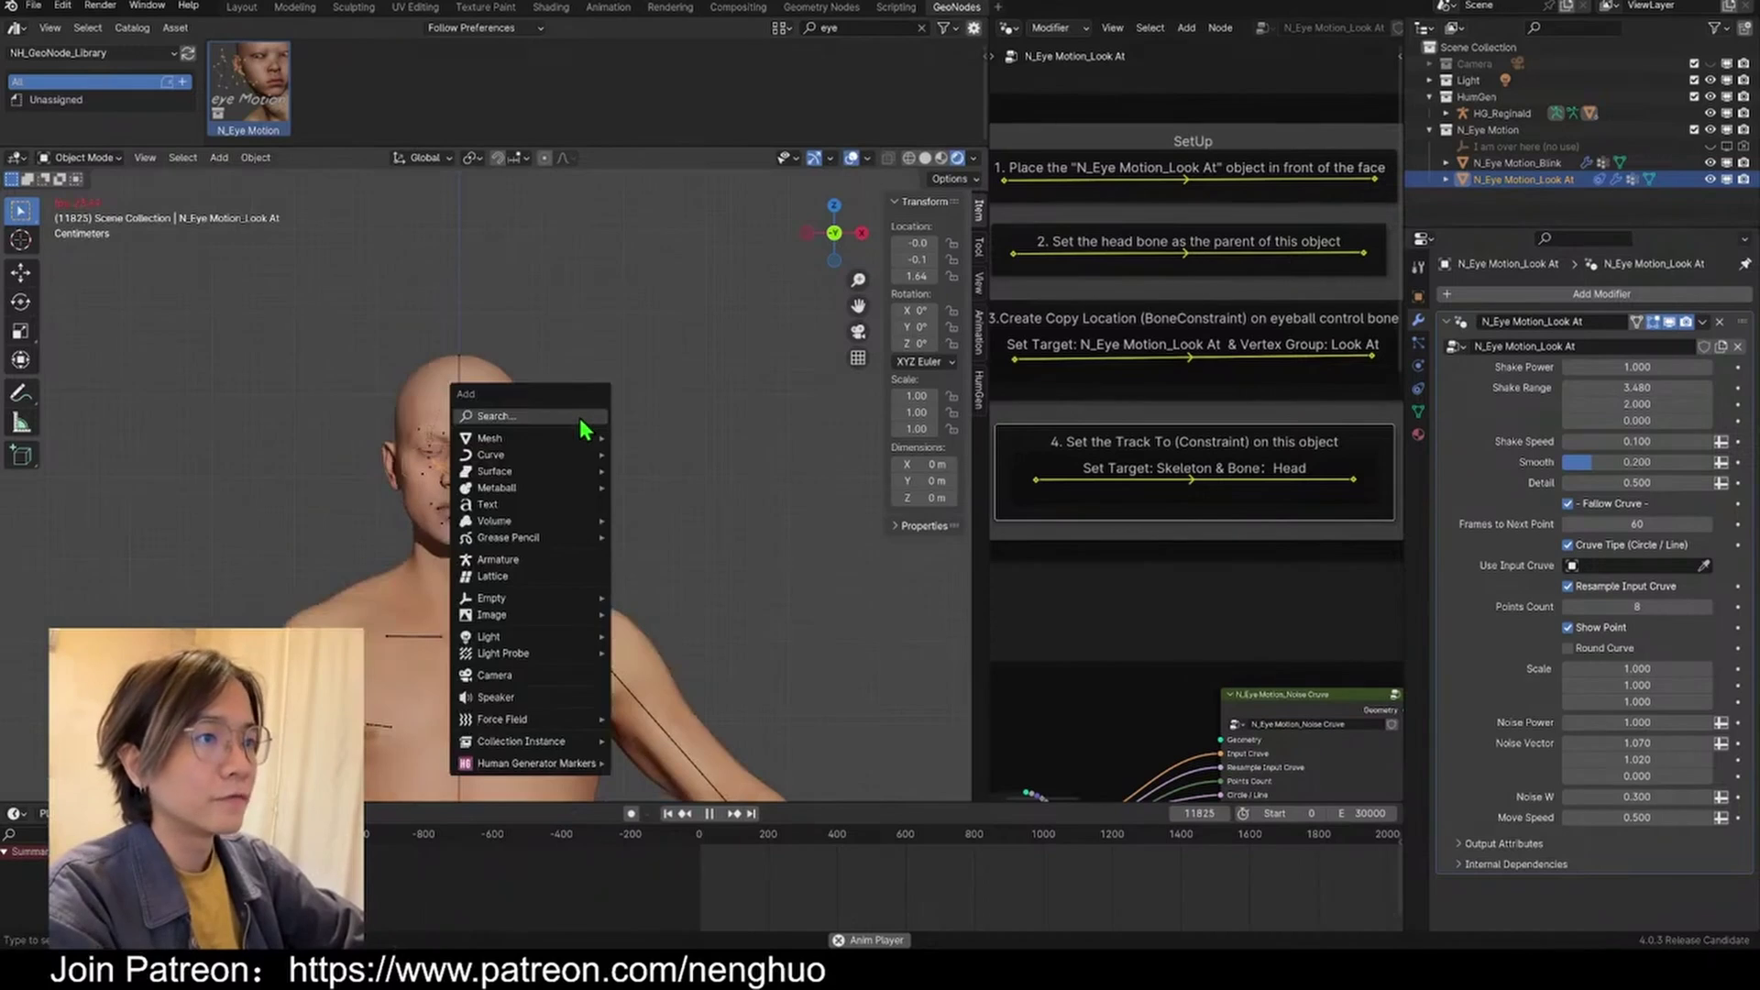
mouse_move(580, 455)
click(647, 455)
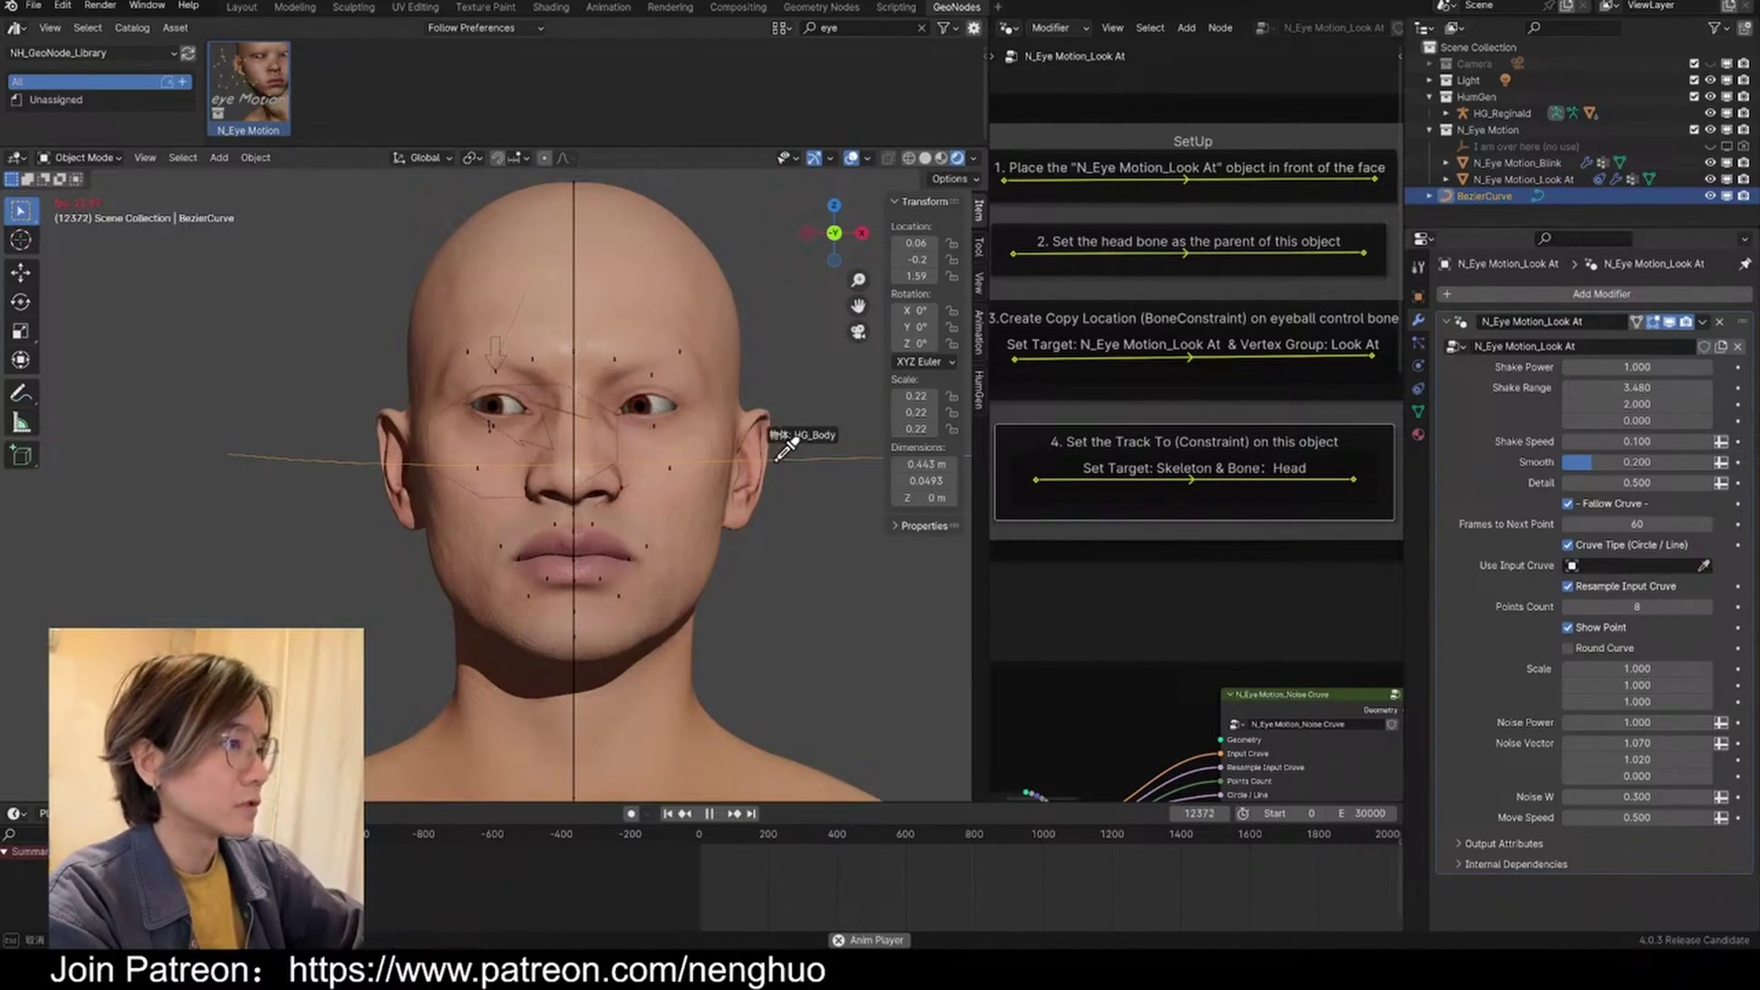
click(786, 446)
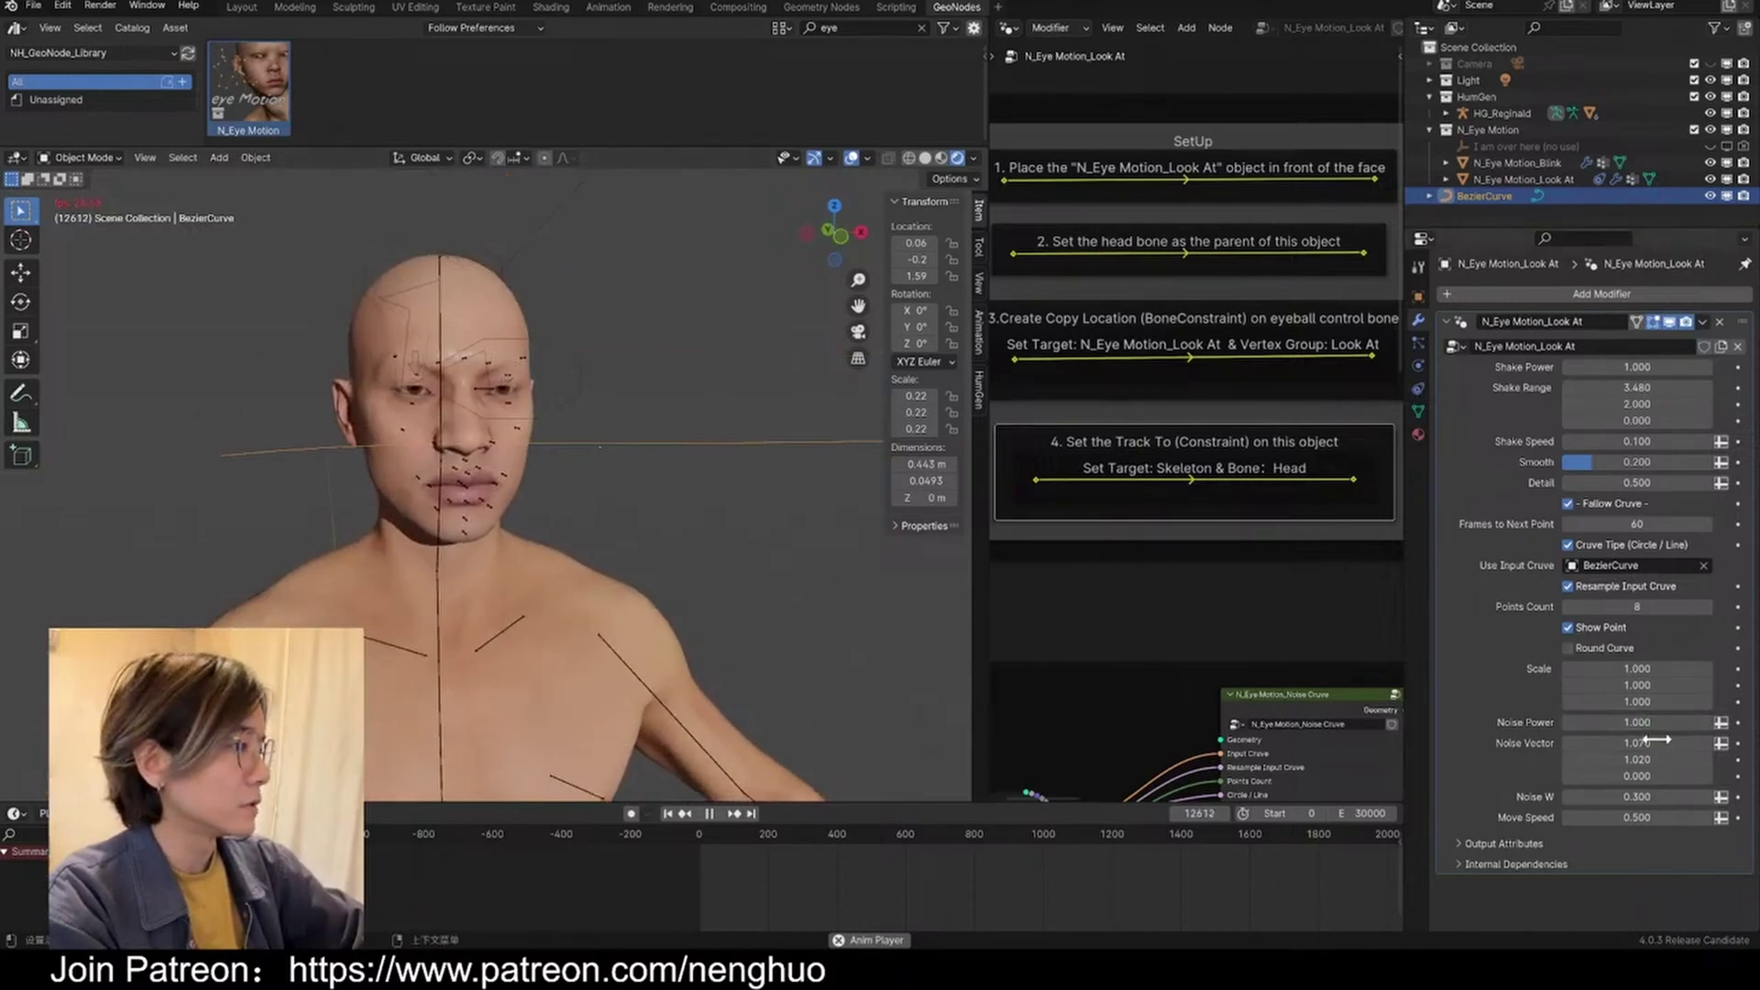
Step: Set the Look At modifier's Noise Power to 0
drag(1652, 722, 1599, 723)
click(1599, 722)
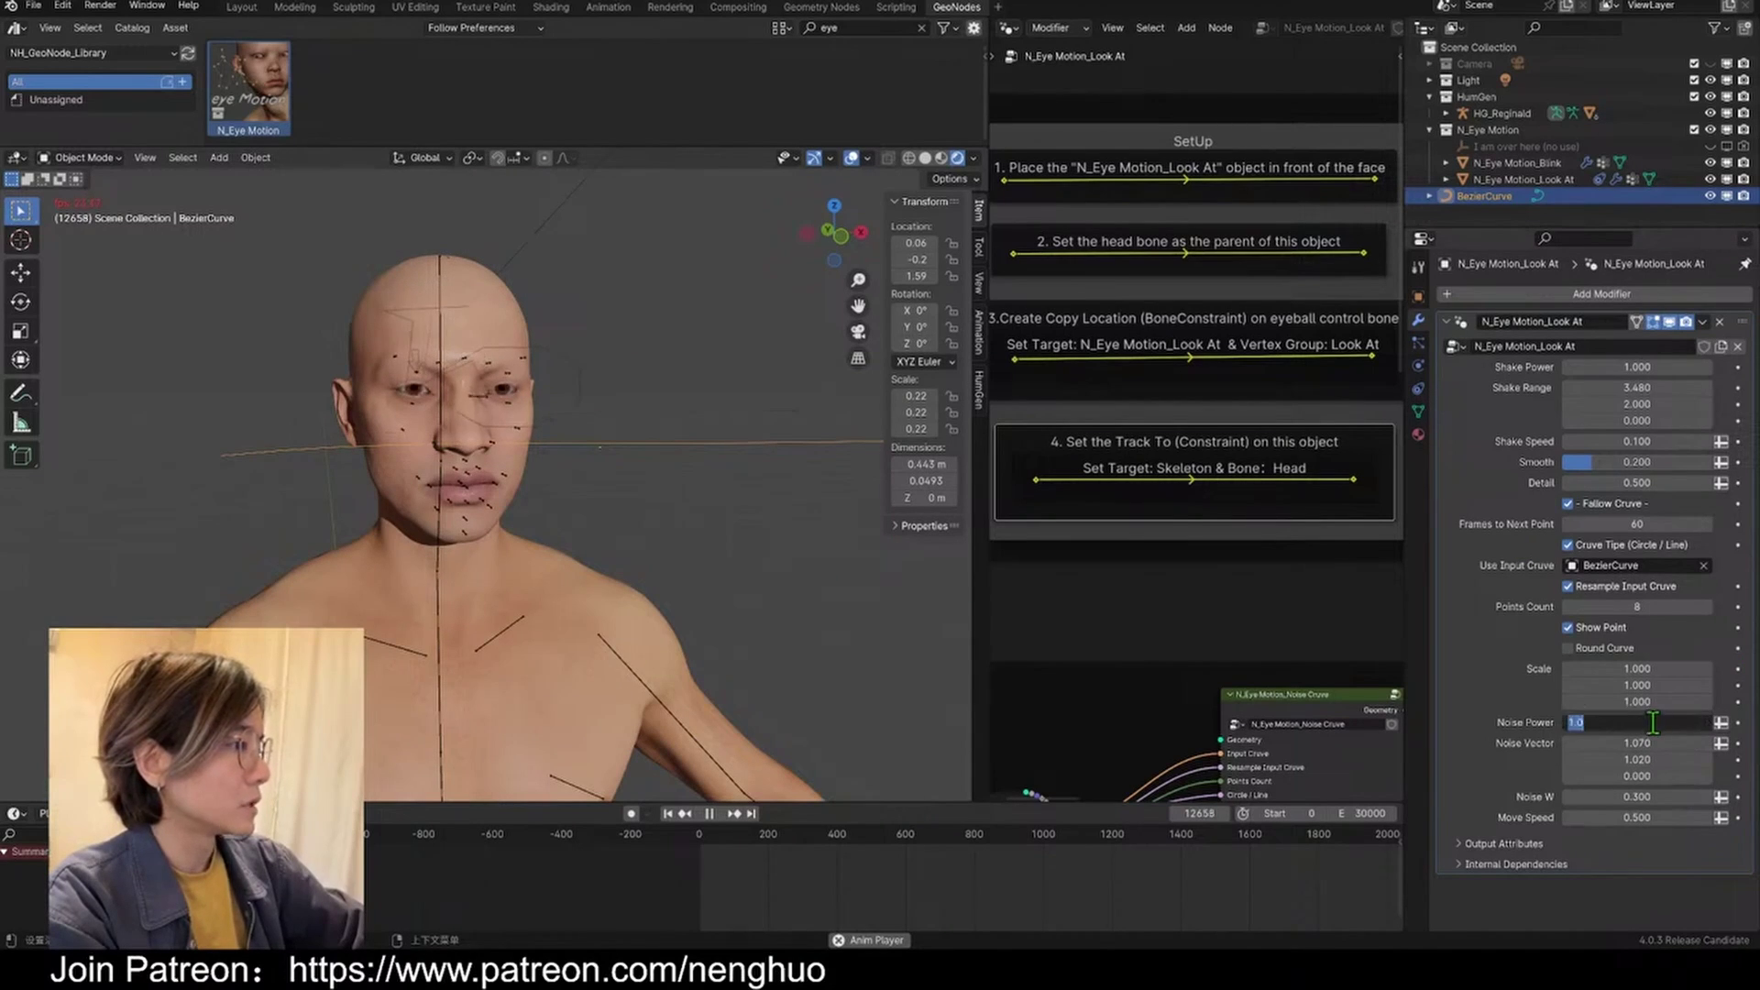
text(0)
key(Return)
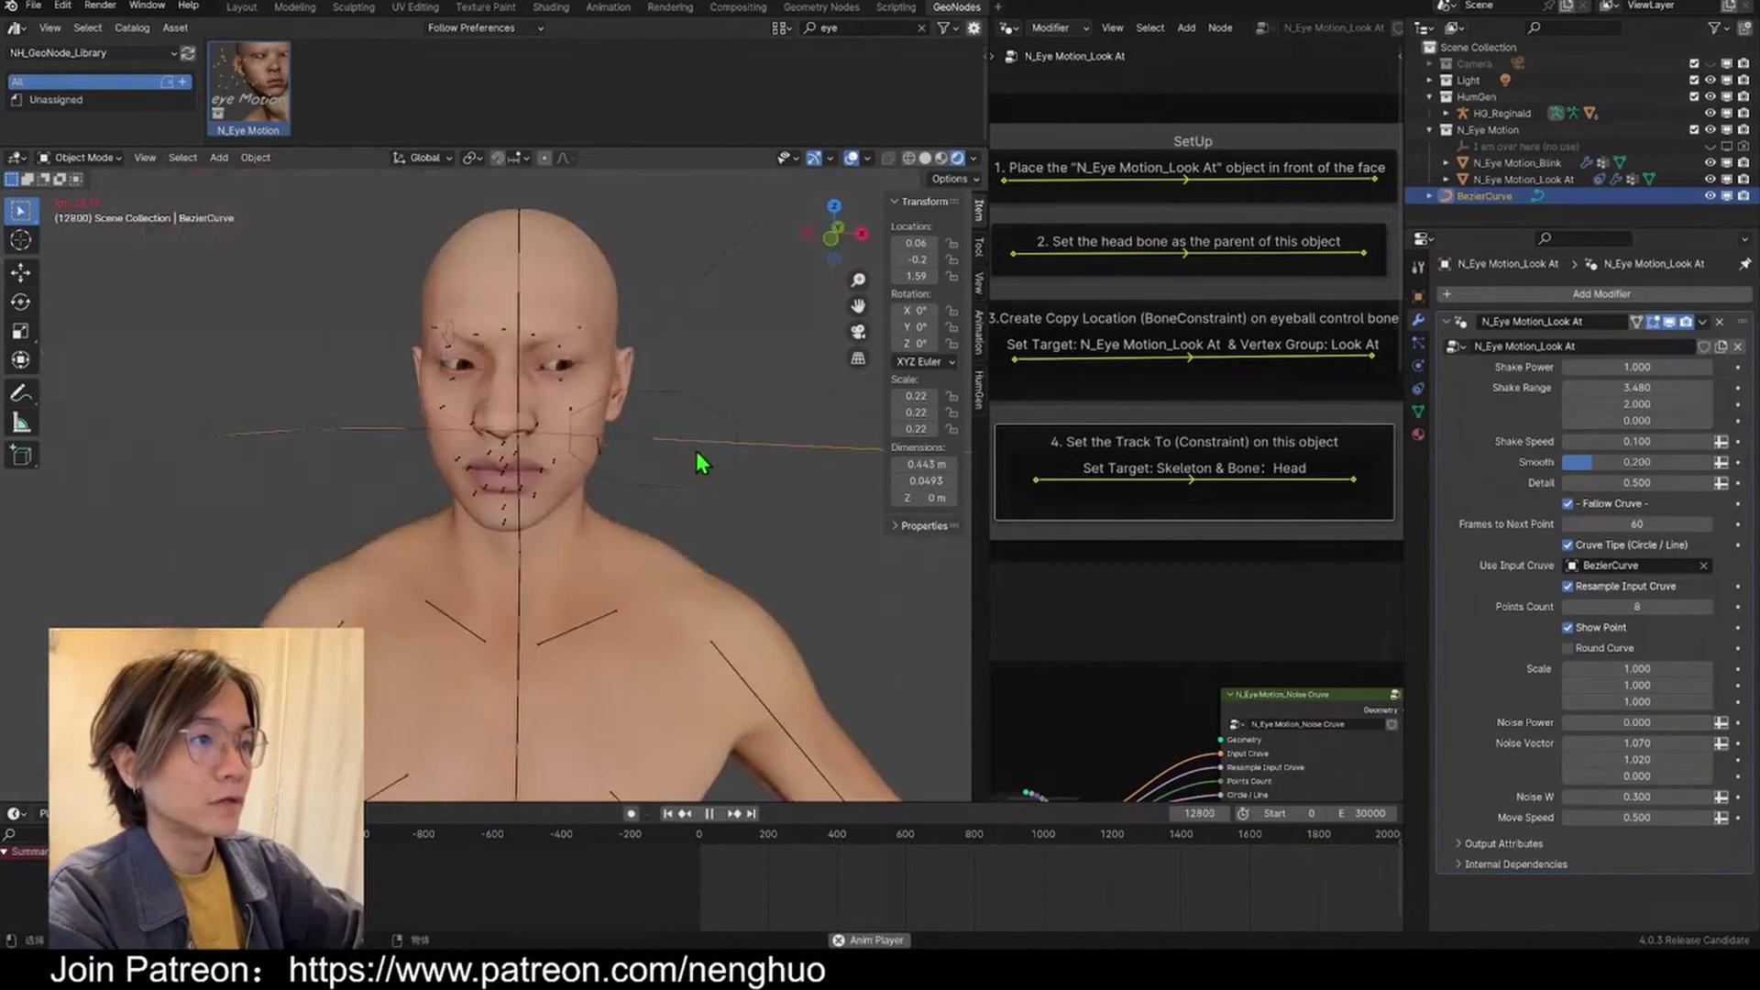
Step: Enter Edit Mode on the Bezier curve, raise its end control point beside the head and select all points
click(81, 158)
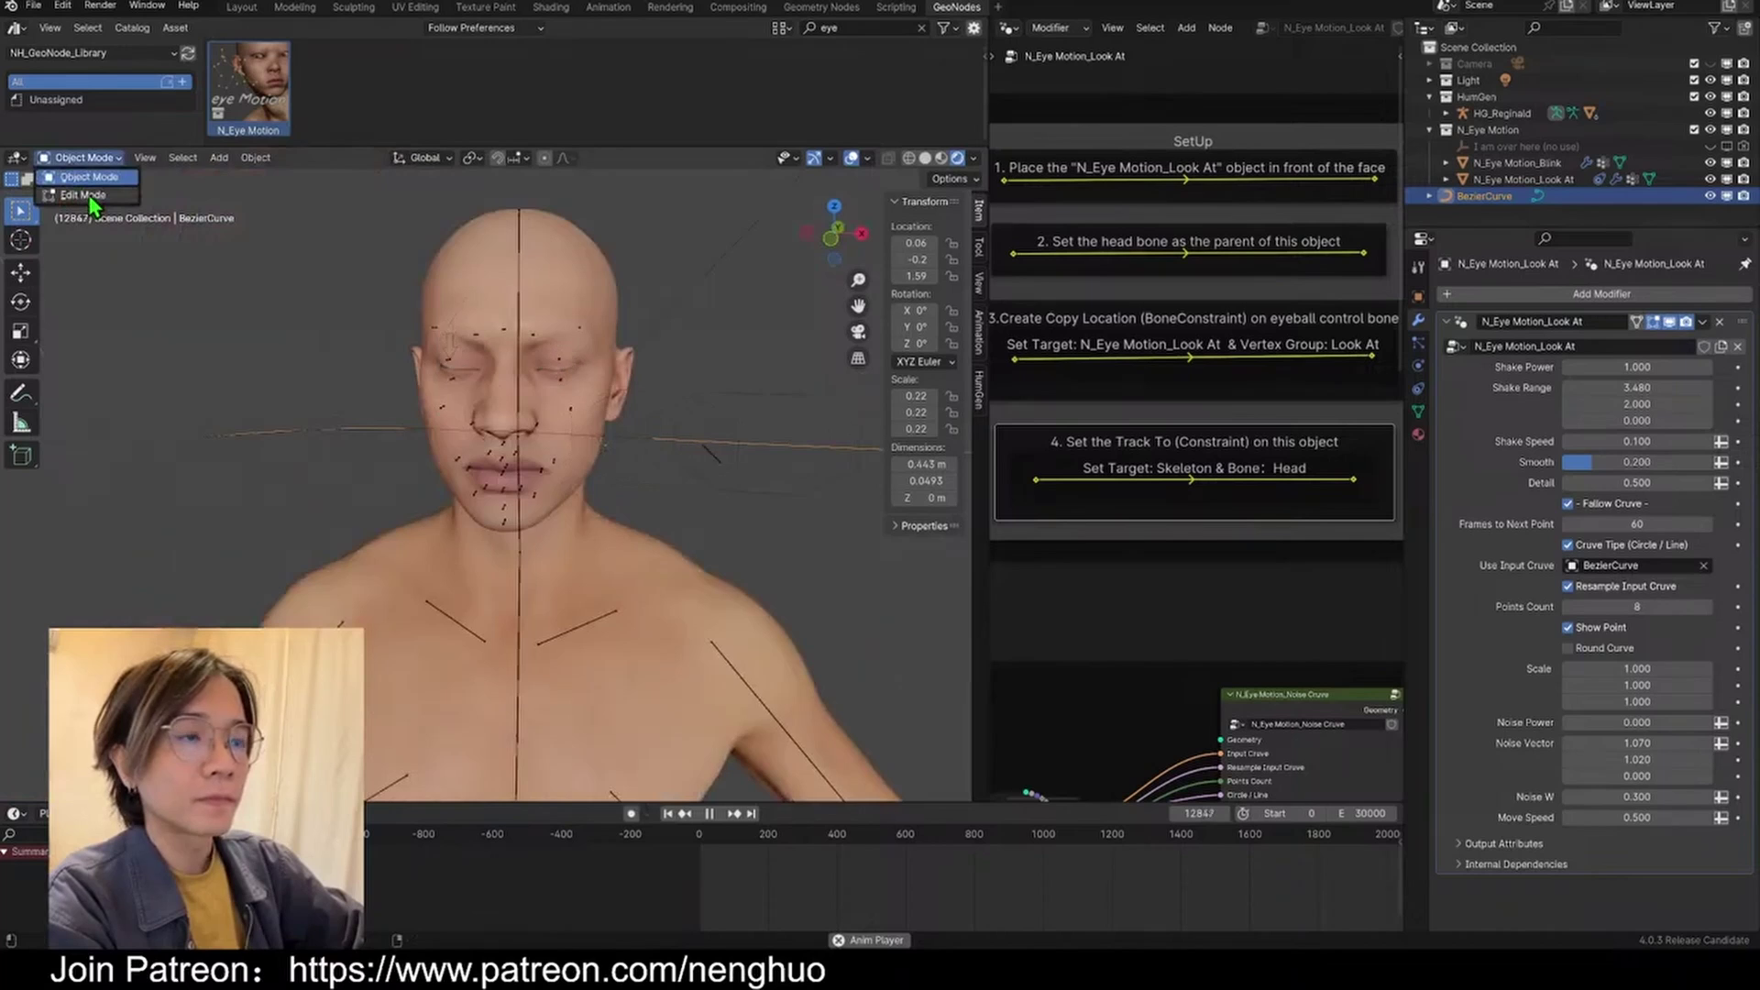
click(84, 195)
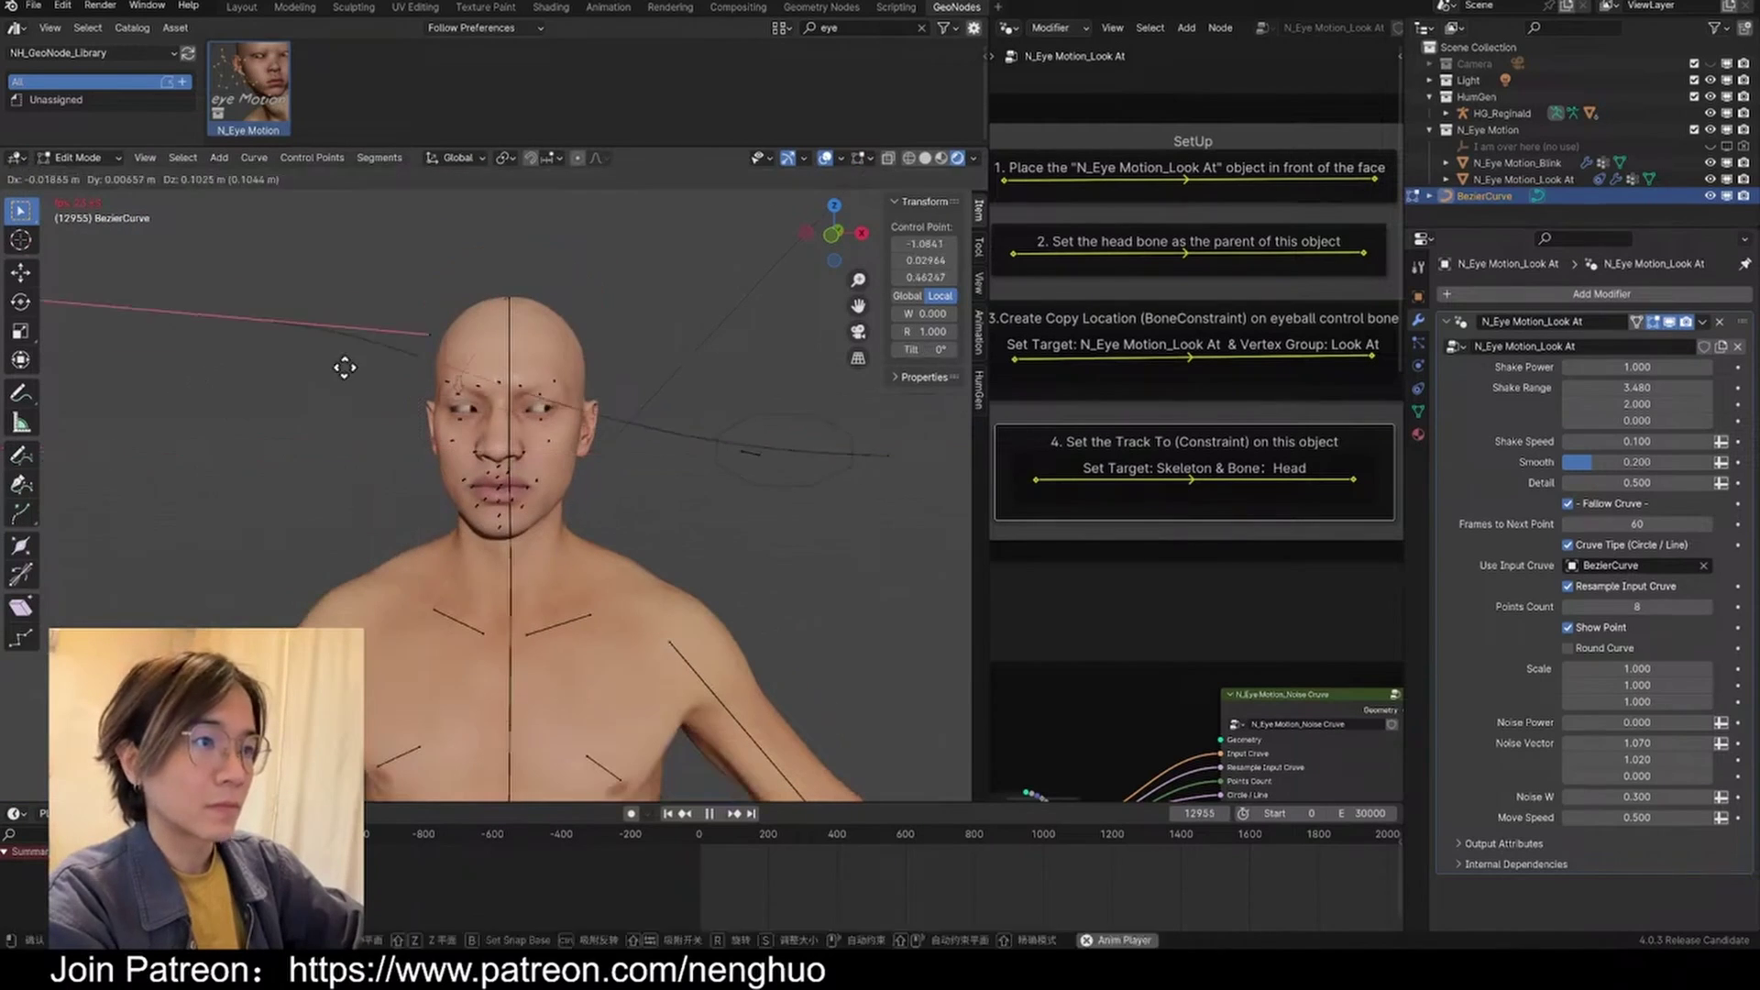
key(a)
scroll(591, 525, up, 6)
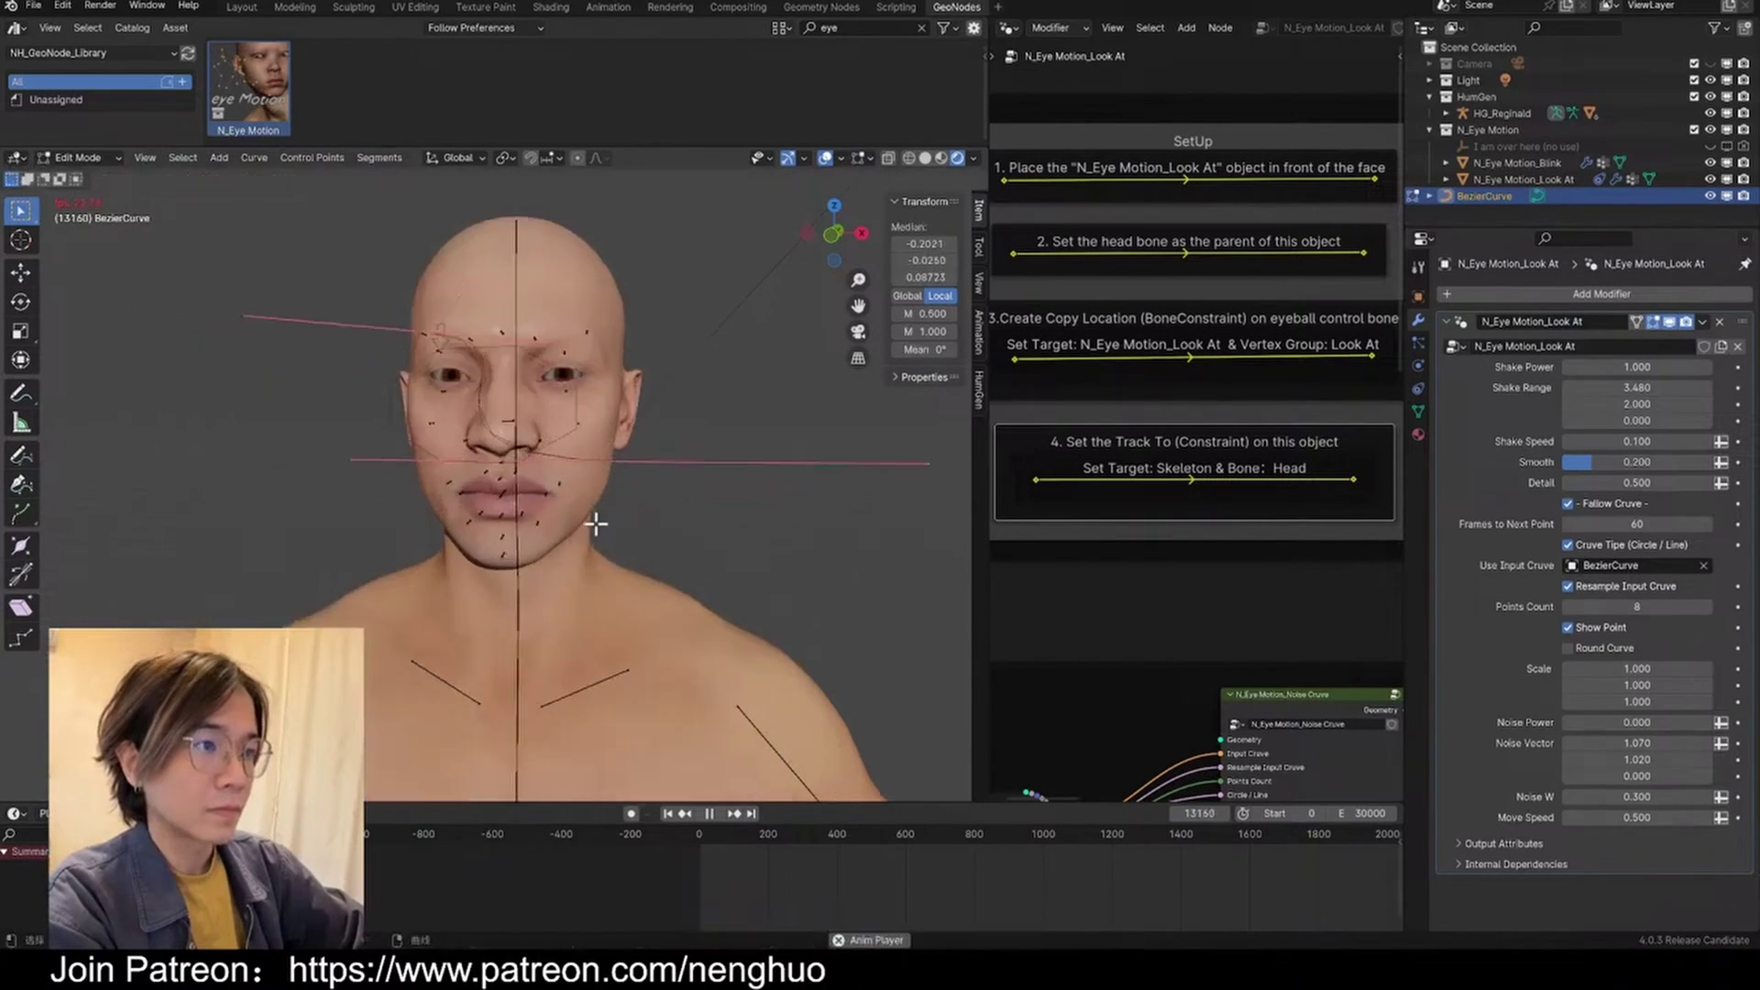
Step: In front view, extrude further control points from the Bezier curve's end to route the path around the face, and select the whole curve
click(833, 235)
shift+middle_drag(566, 485, 429, 510)
click(403, 326)
key(e)
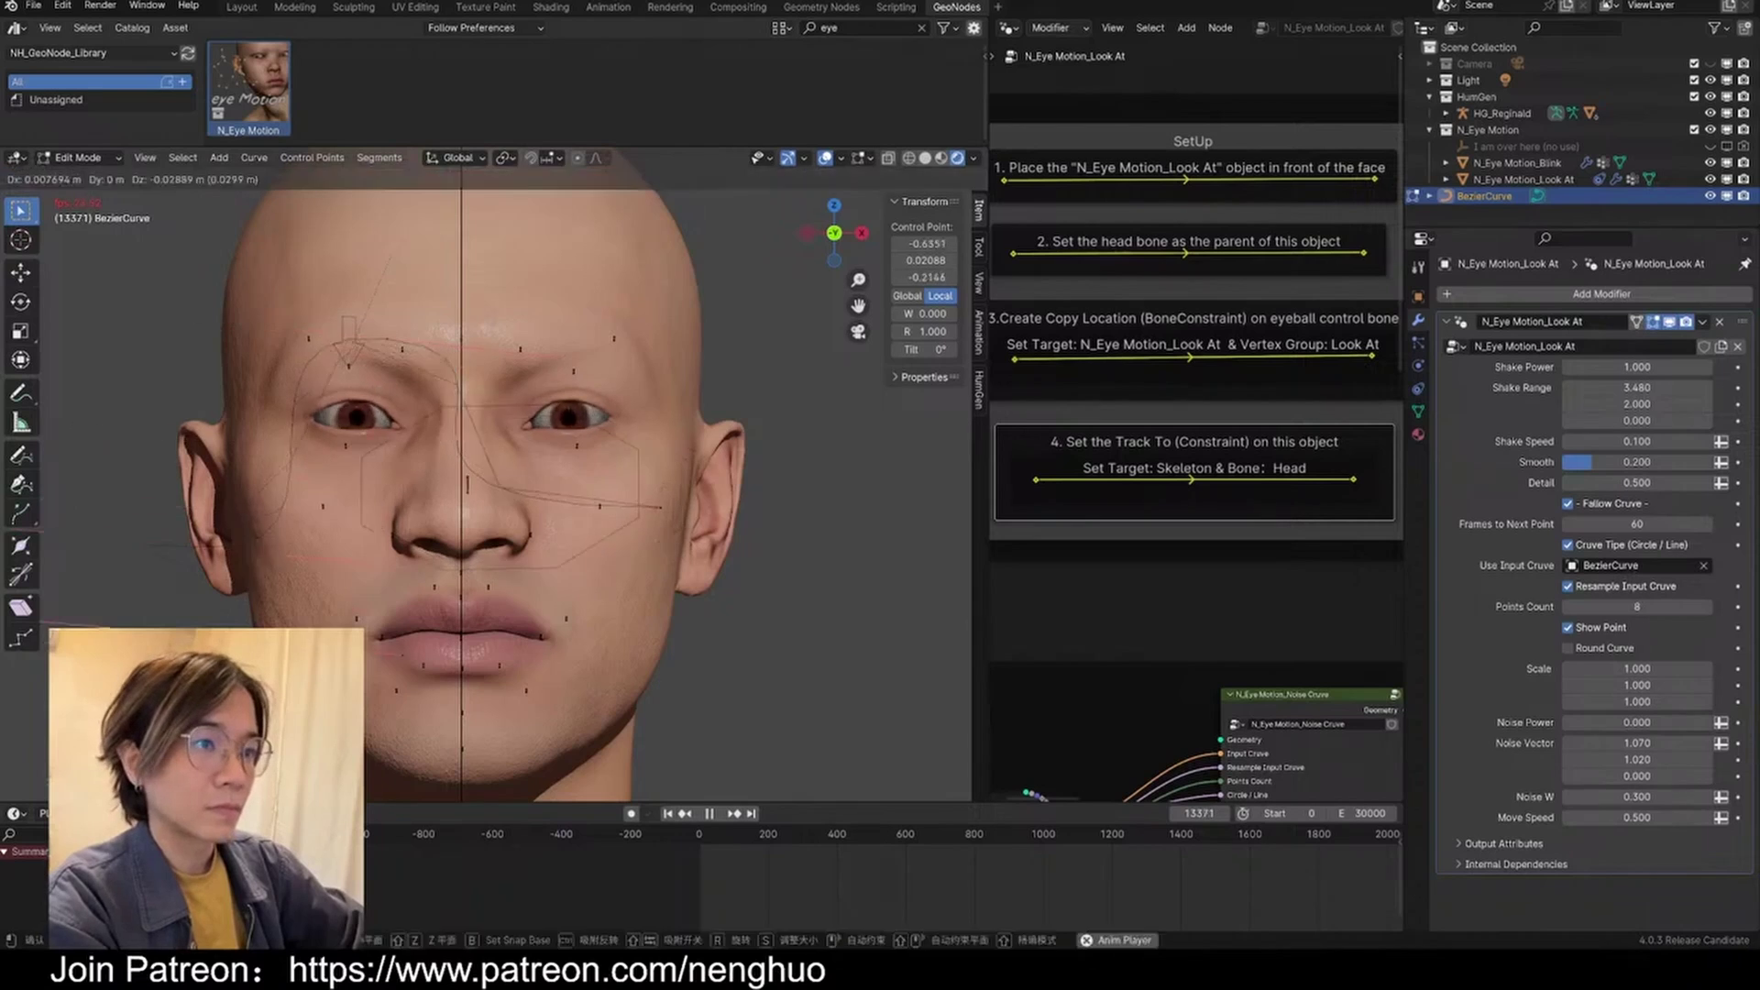
click(311, 528)
middle_drag(312, 527, 413, 541)
key(e)
click(614, 564)
click(833, 233)
scroll(585, 546, down, 3)
key(a)
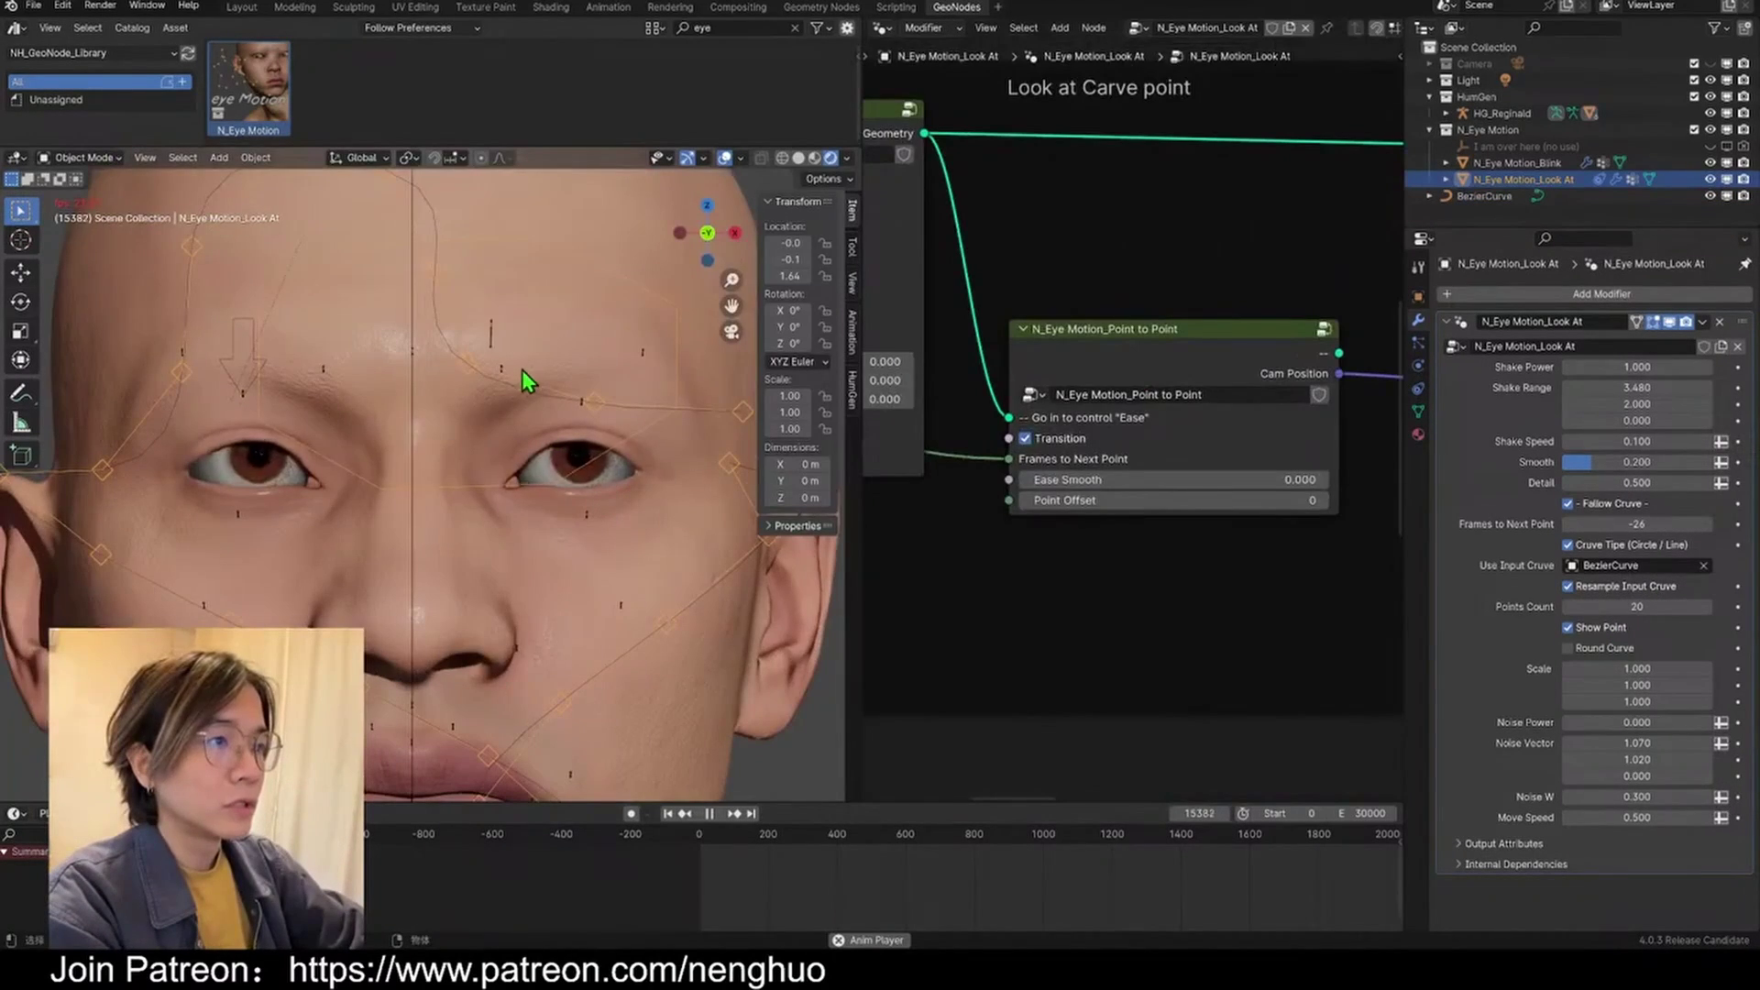
Step: Try an Ease Smooth of 1.000 on the N_Eye Motion_Point to Point node and return it to 0
scroll(466, 367, down, 2)
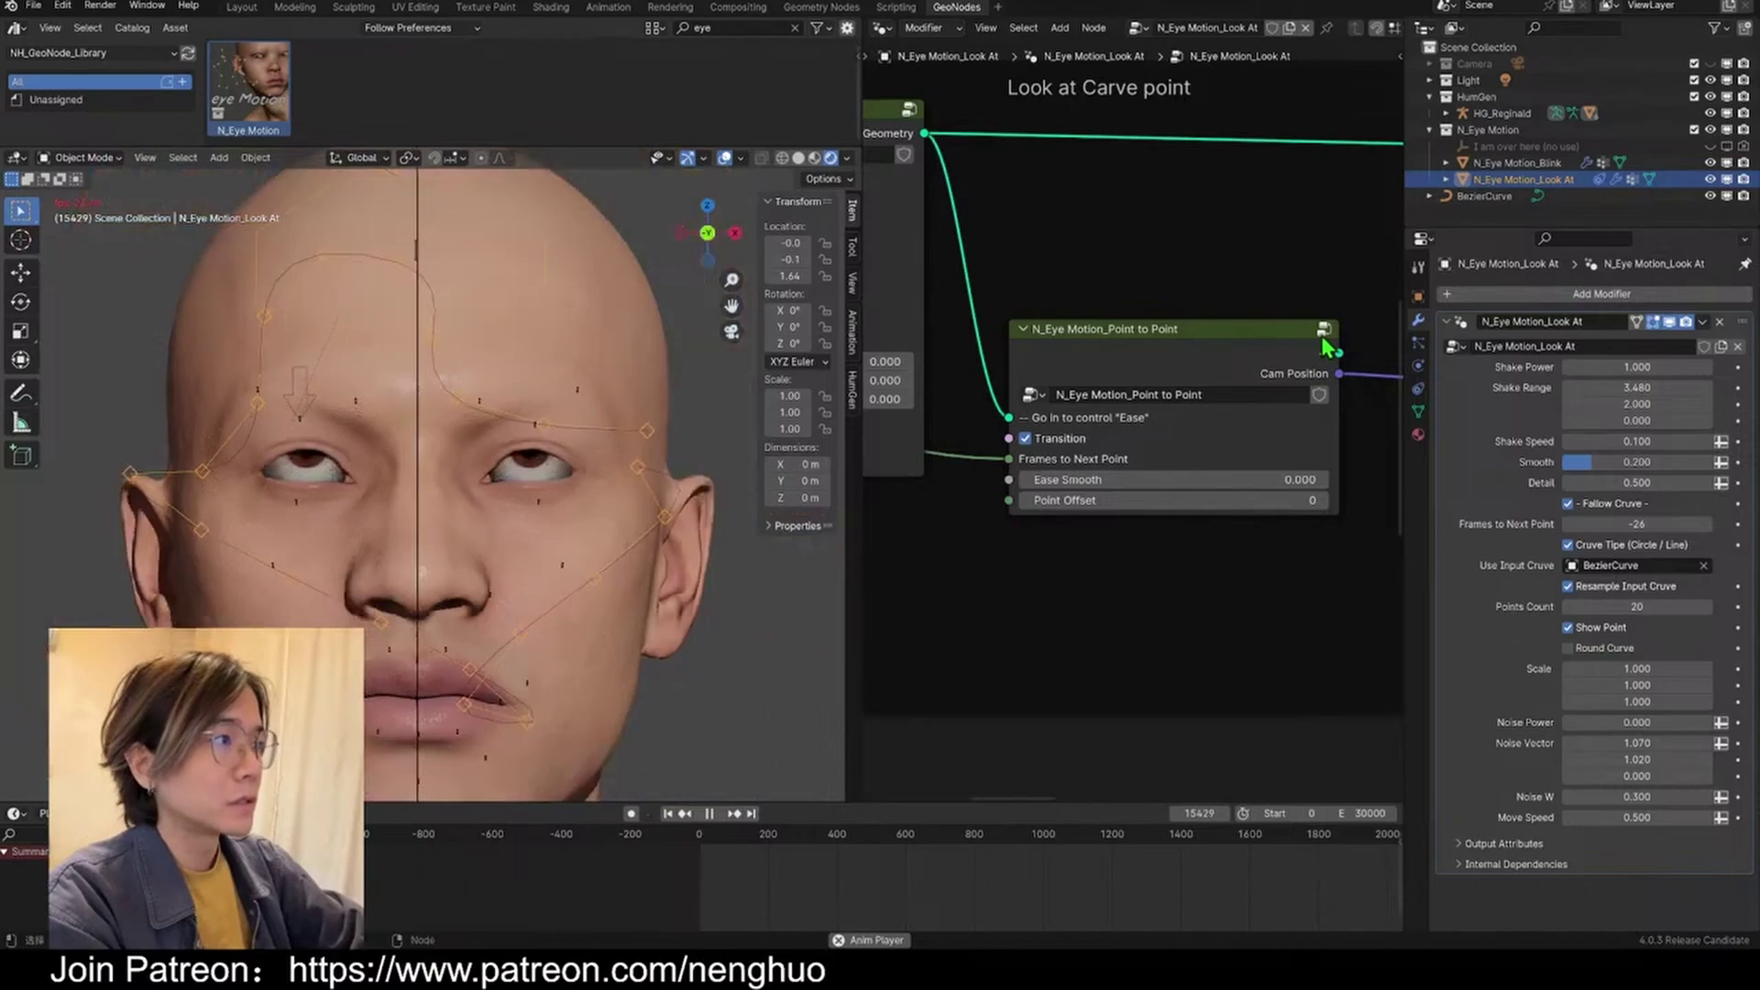
key(Home)
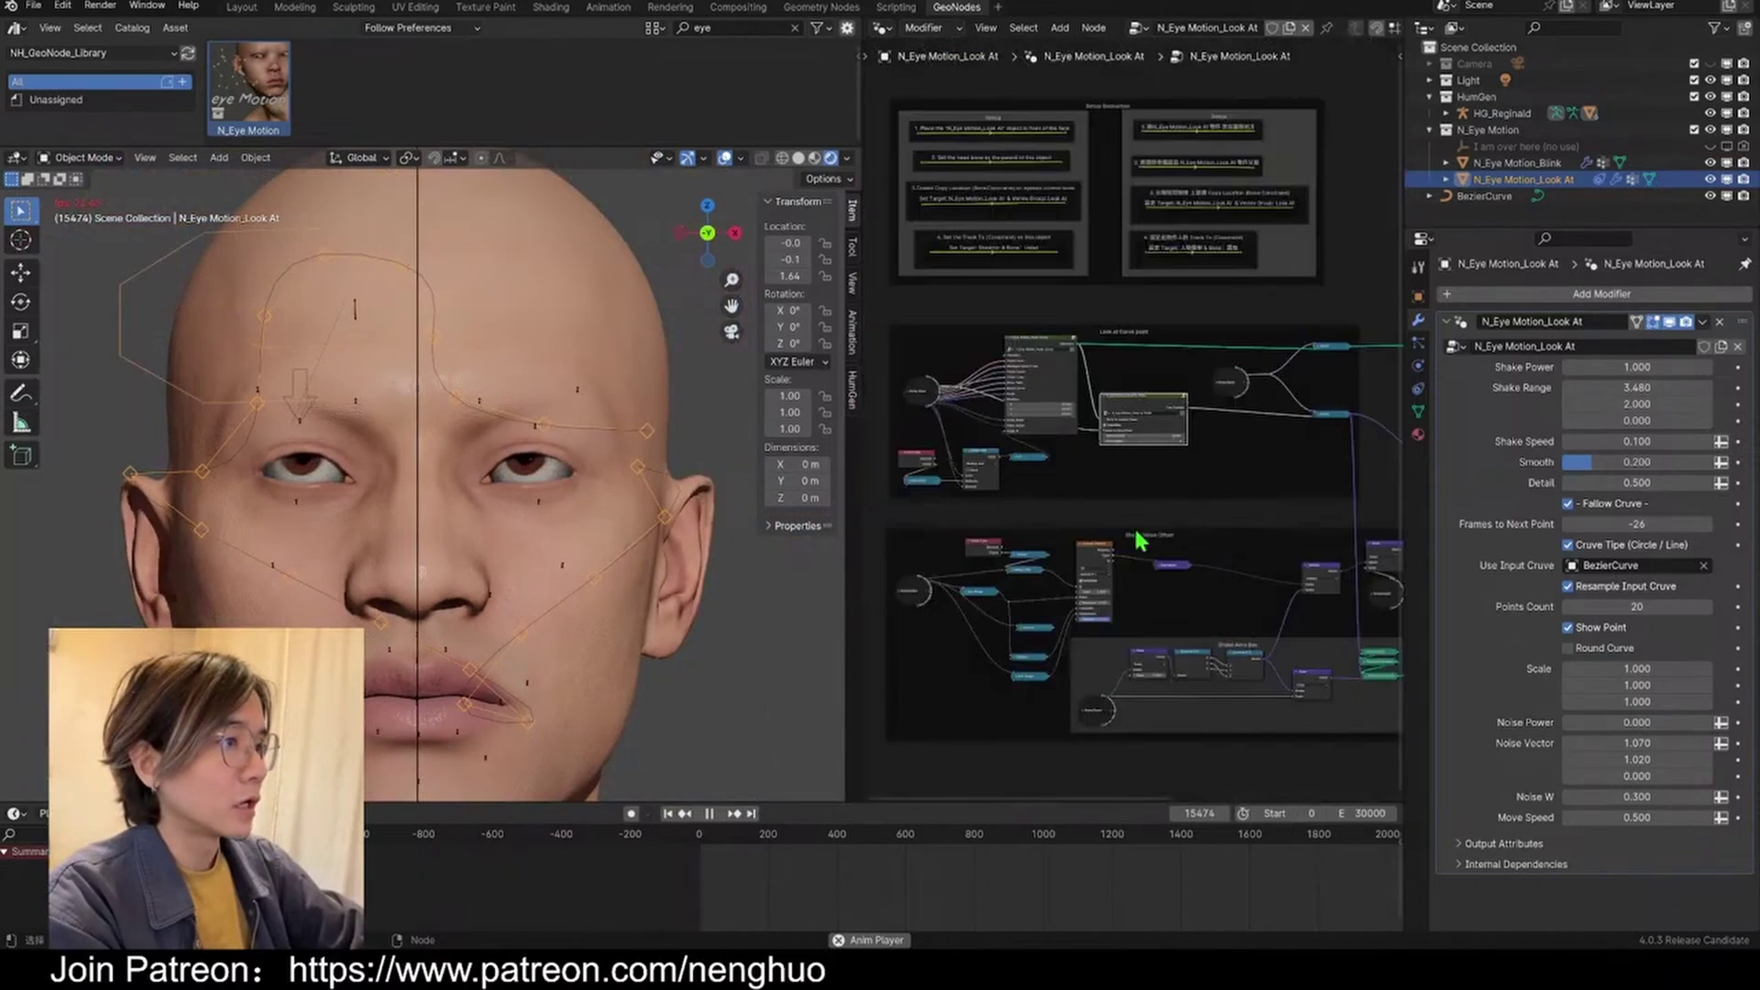
scroll(1222, 460, up, 13)
middle_drag(1219, 456, 1216, 571)
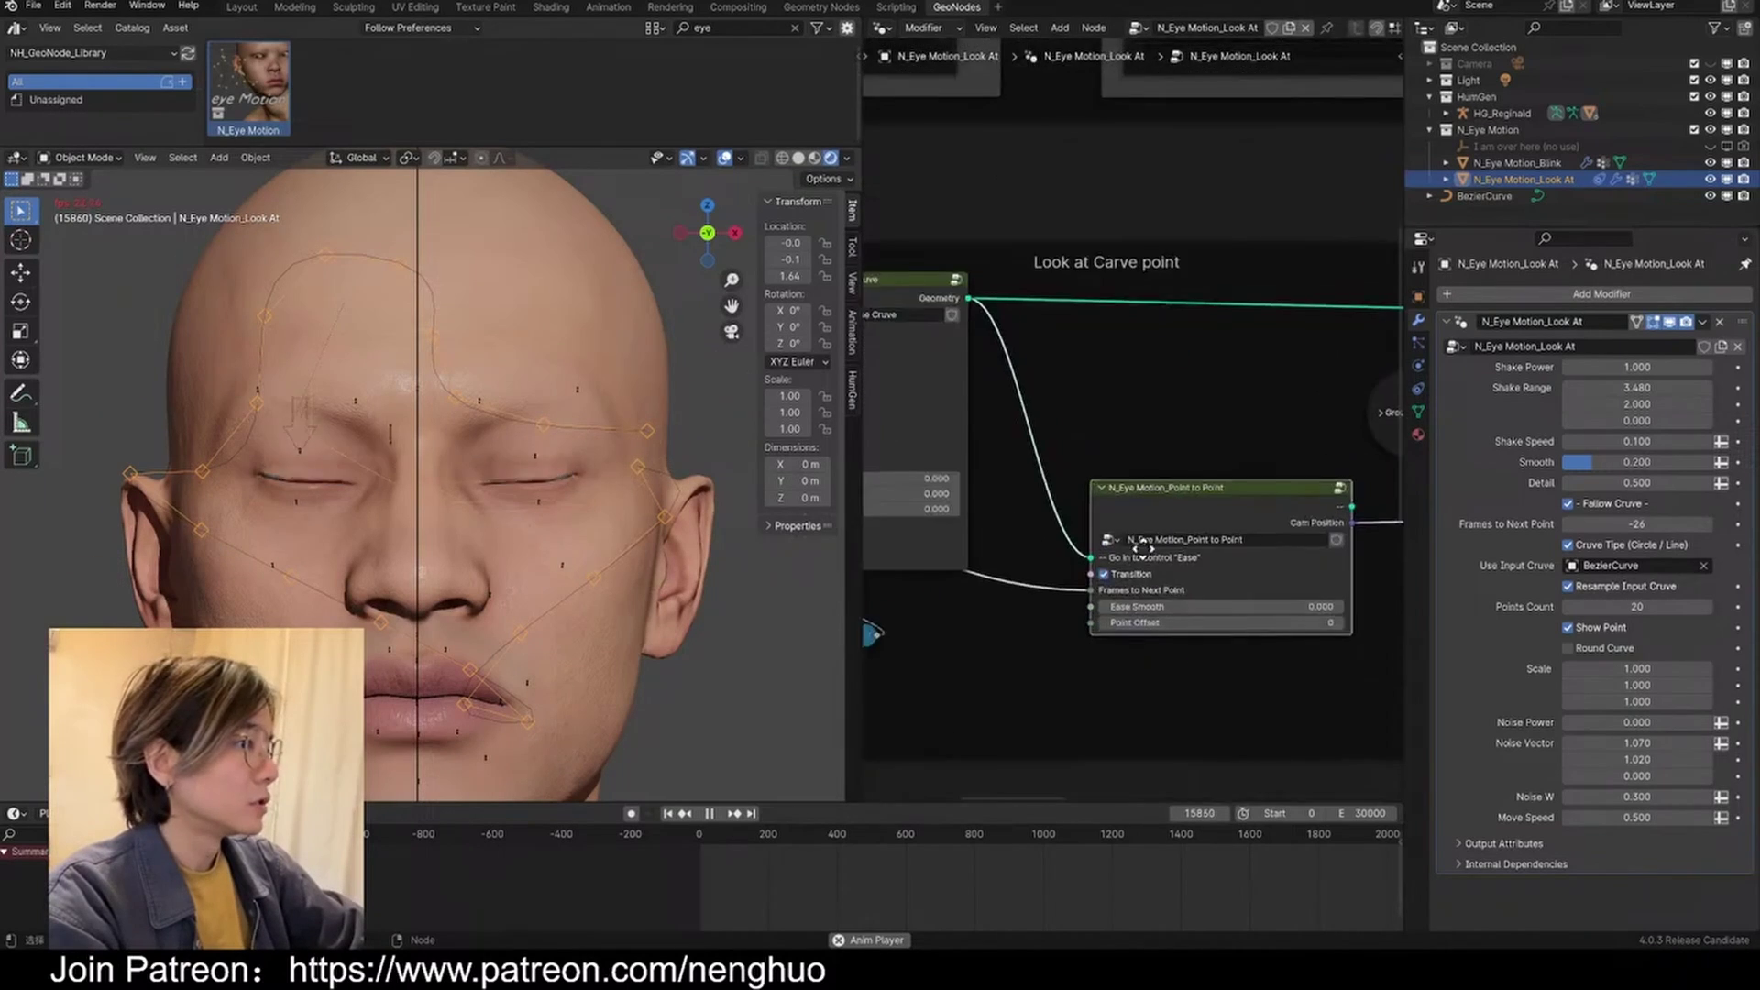
middle_drag(1187, 620, 1085, 424)
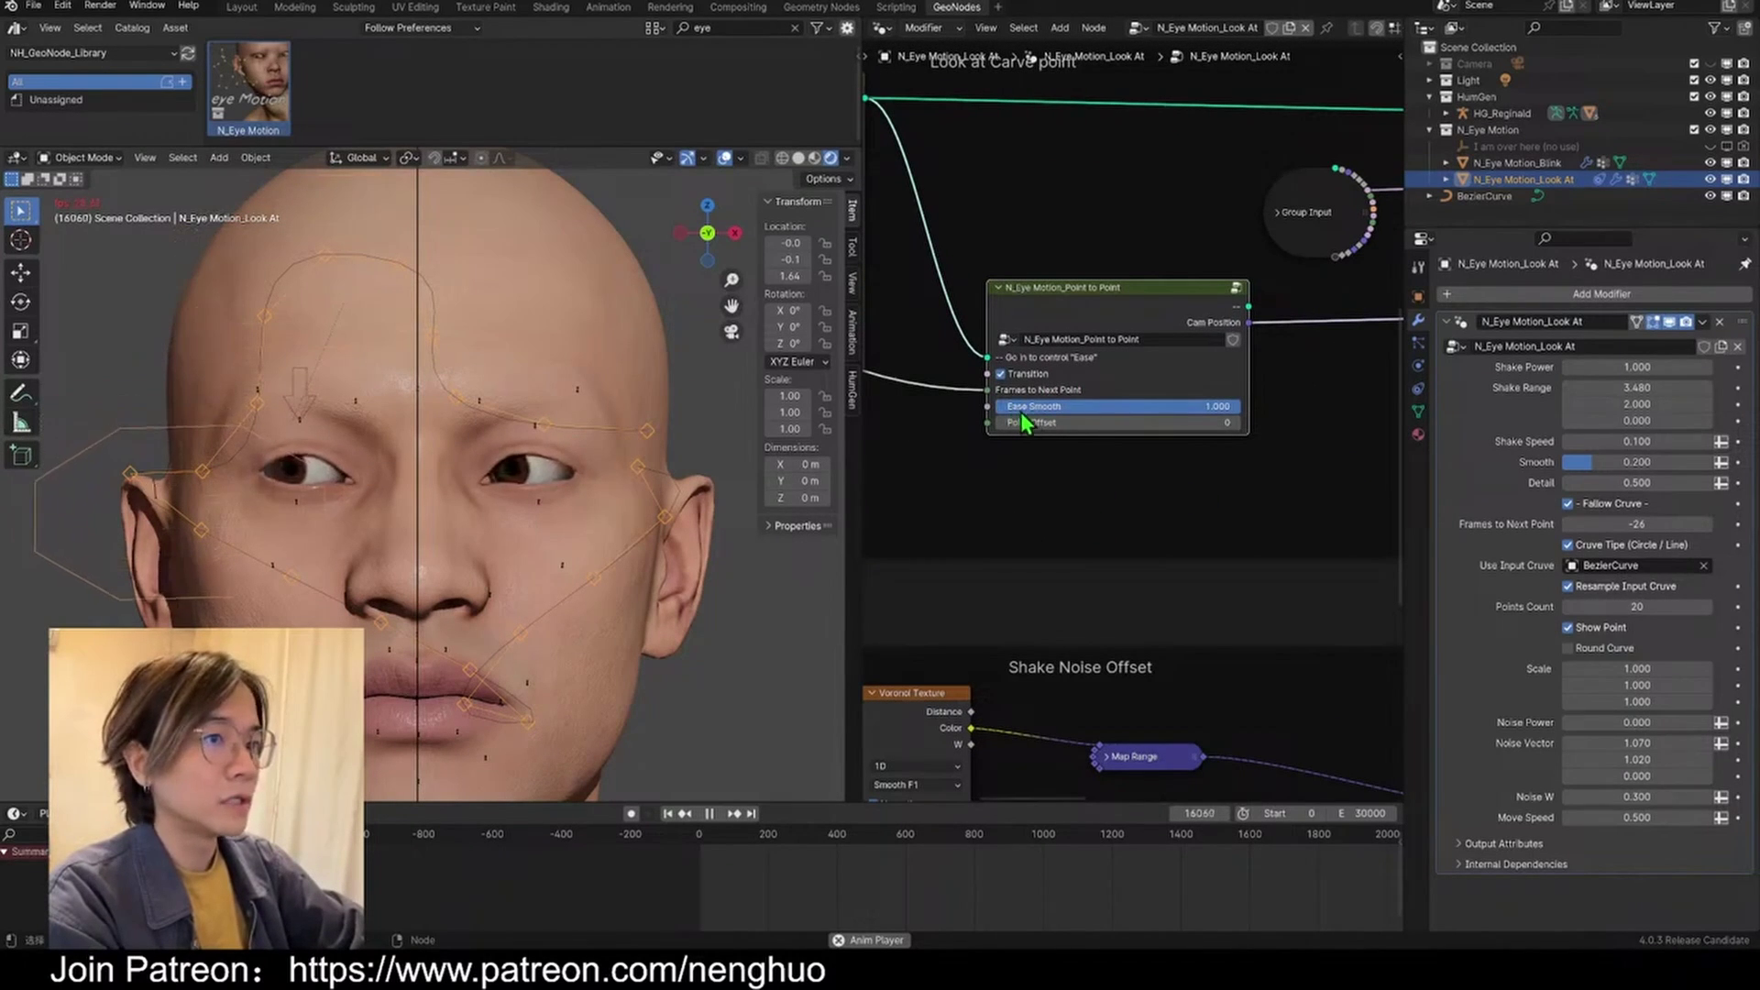
scroll(917, 403, up, 1)
scroll(624, 385, up, 3)
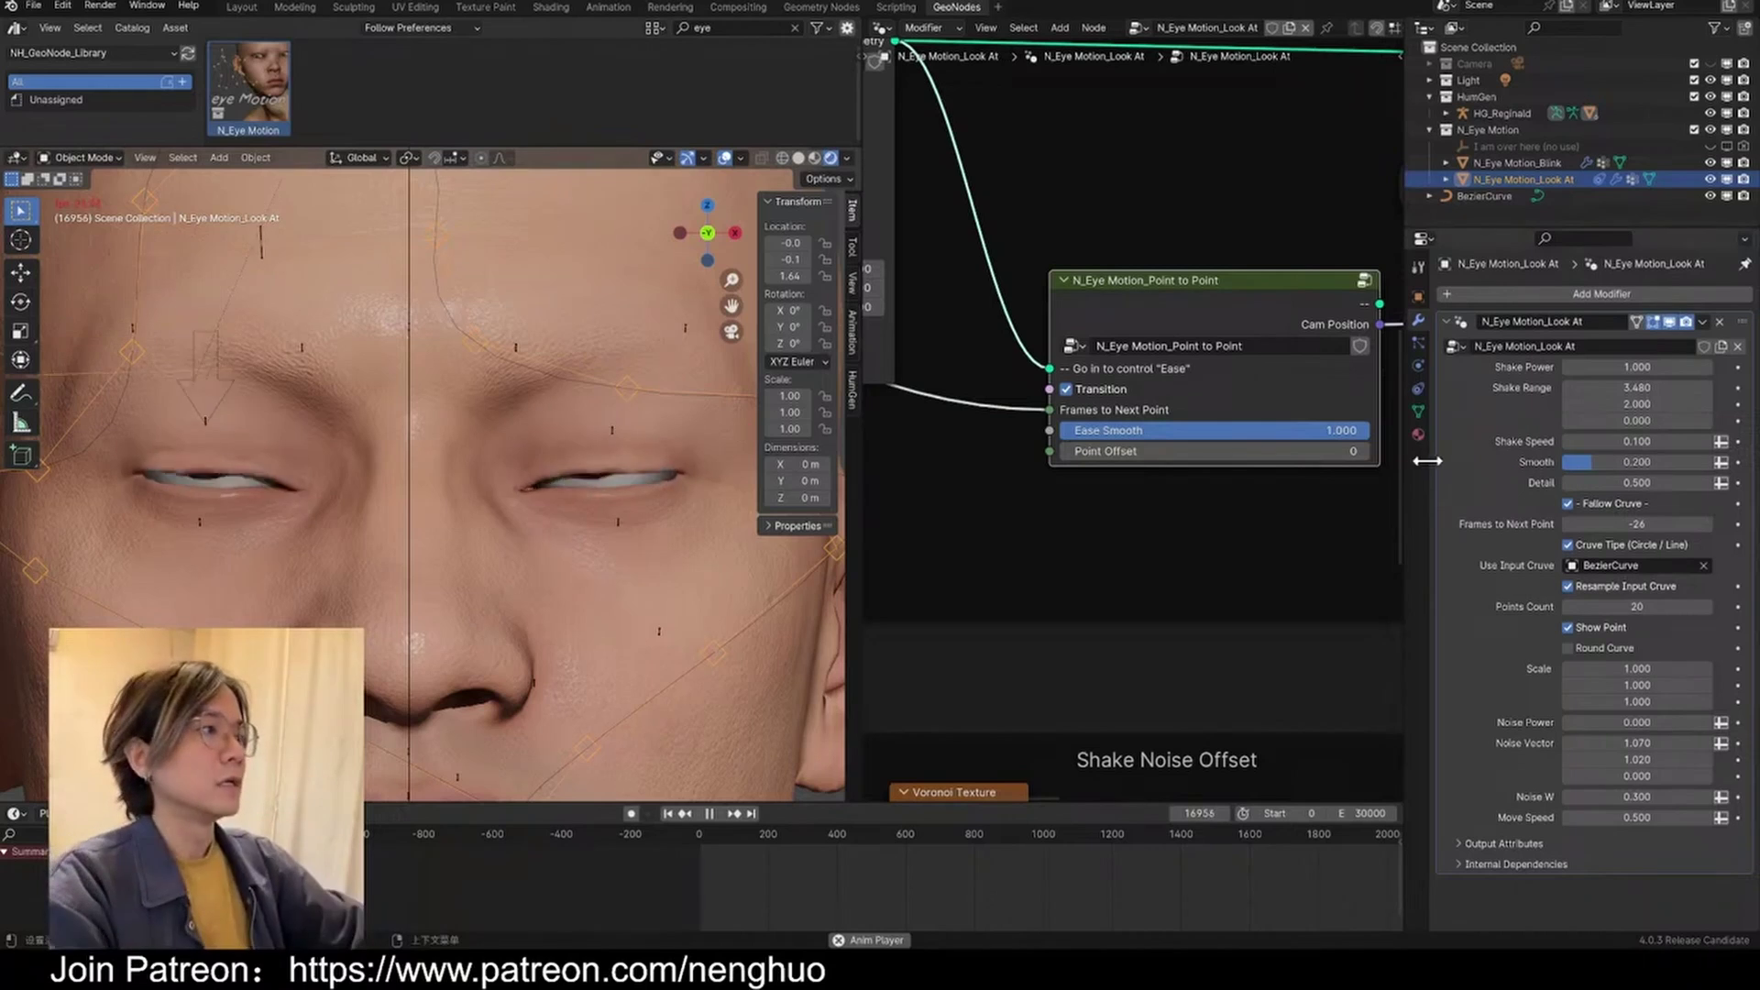
drag(1359, 432, 1059, 433)
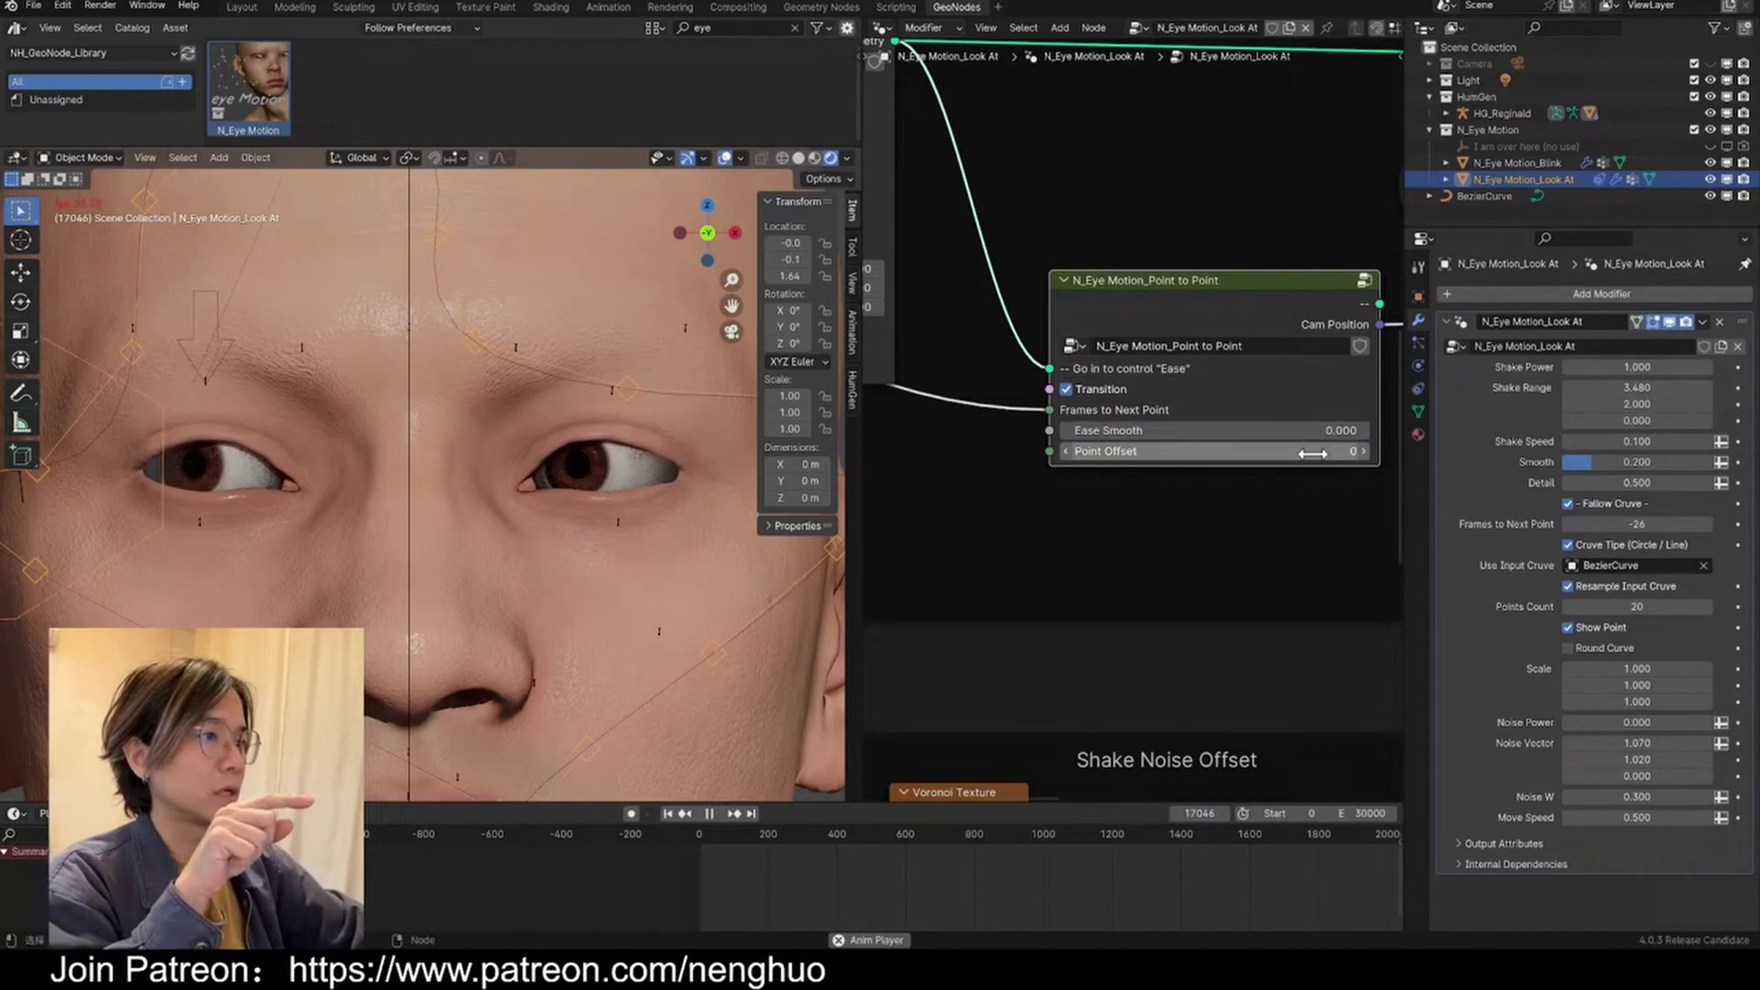
Step: View the look-at path from the side of the face and disable the modifier's Fallow Cruve option
scroll(433, 605, down, 4)
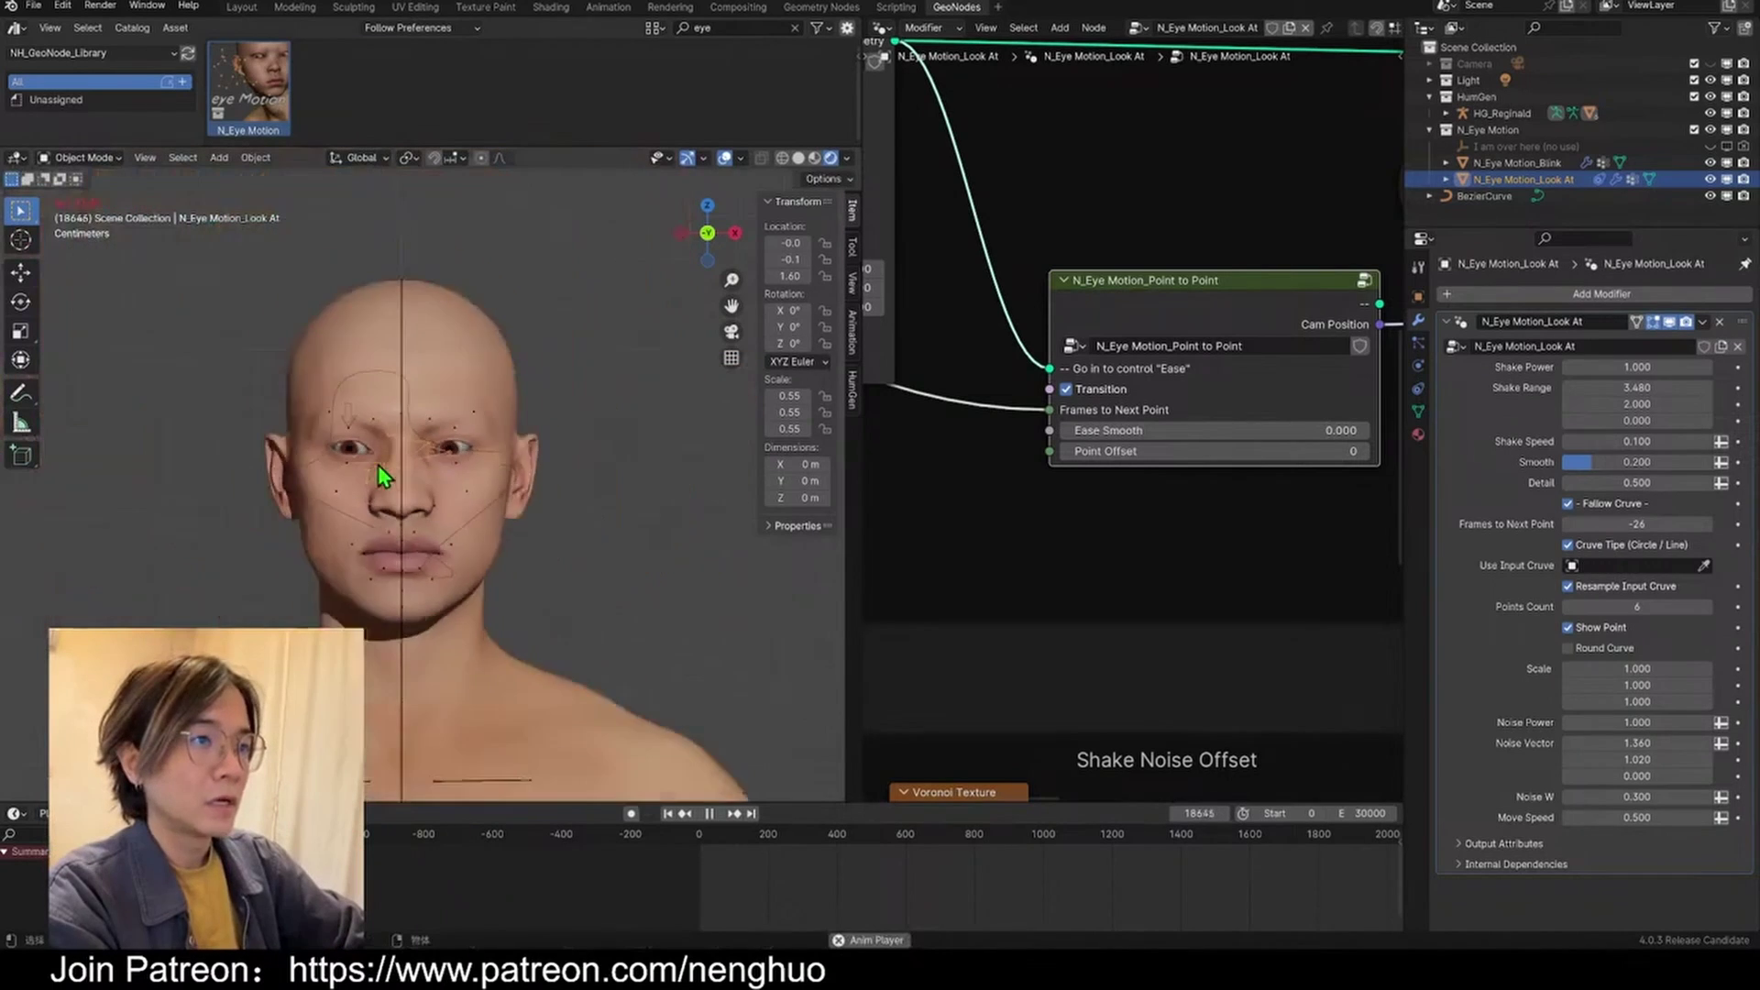
middle_drag(379, 468, 616, 531)
scroll(329, 523, up, 3)
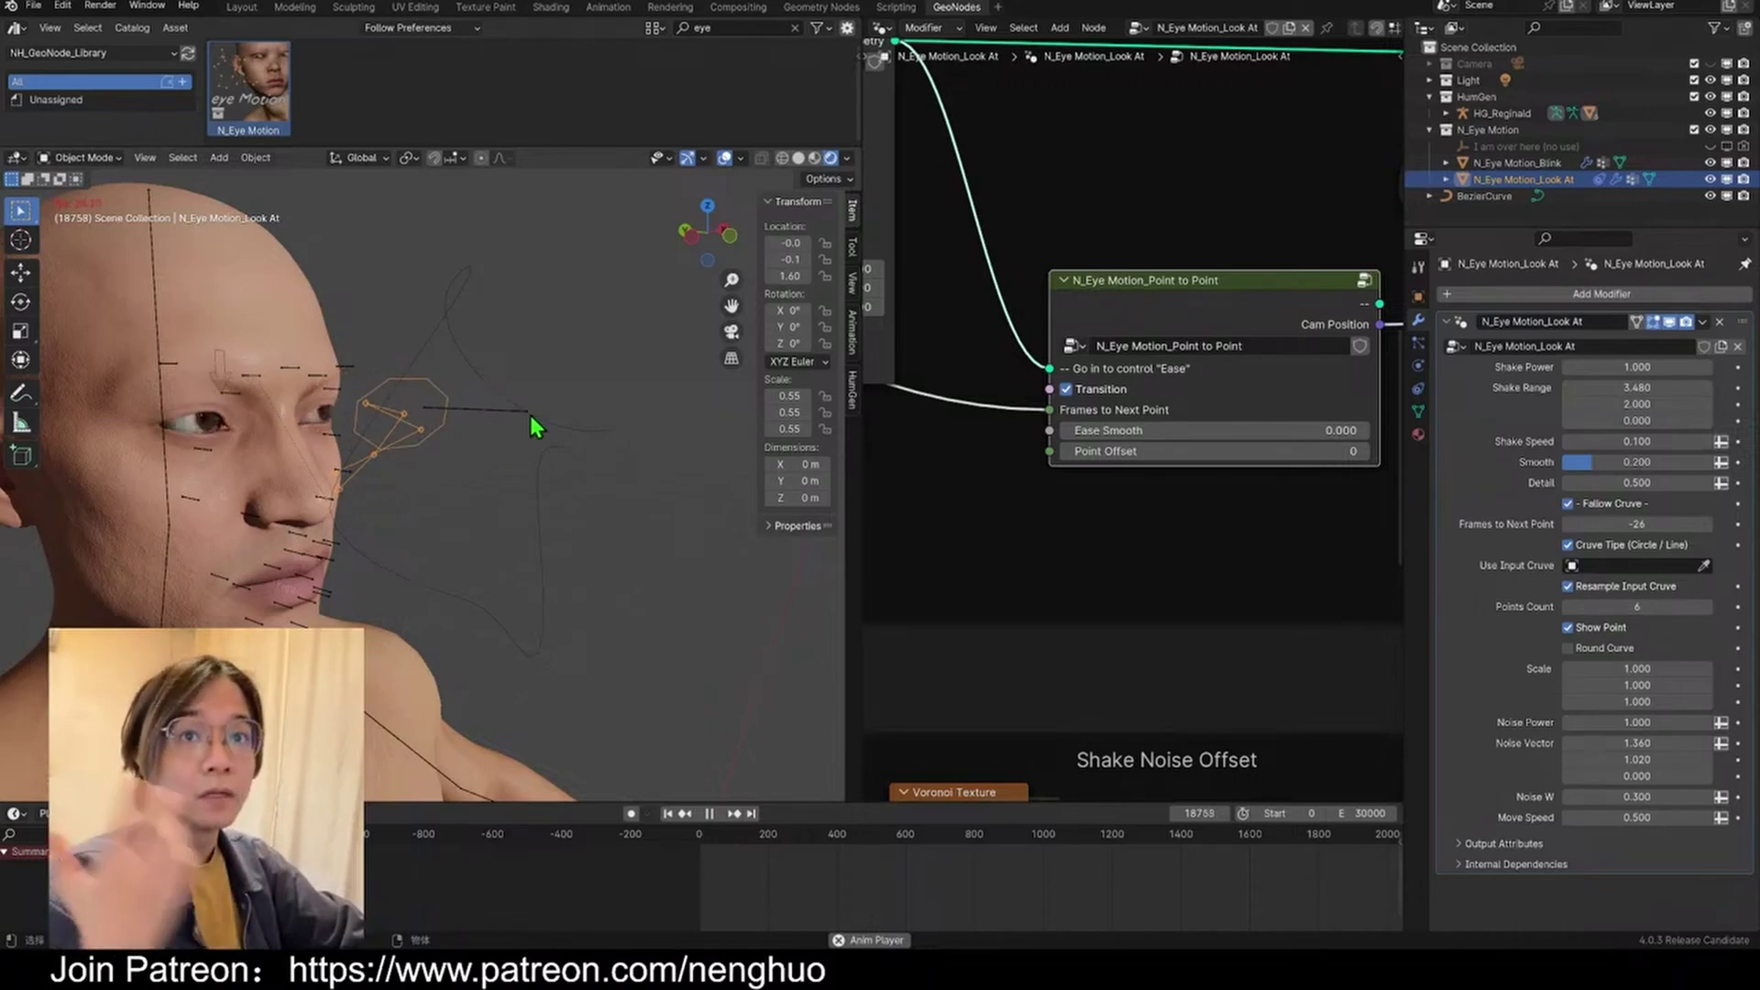
click(1569, 503)
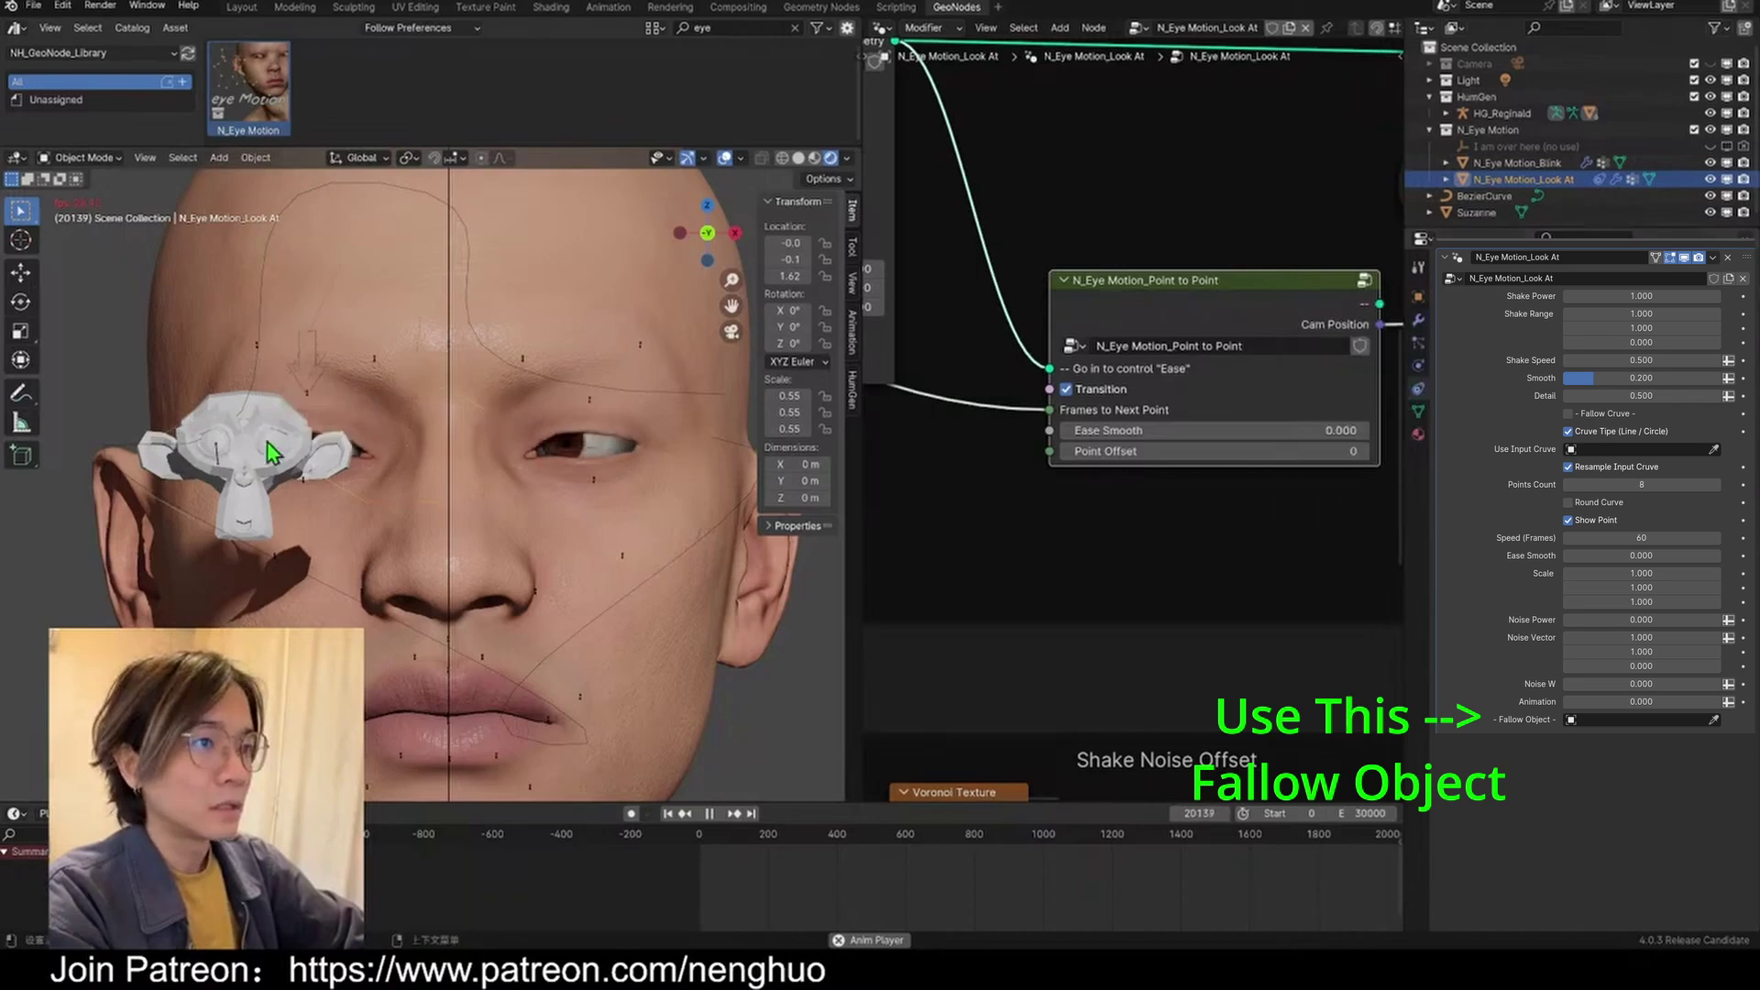
Step: Set Suzanne as the Look At modifier's Fallow Object and move Suzanne down in front of the mouth area
click(243, 458)
scroll(292, 450, down, 4)
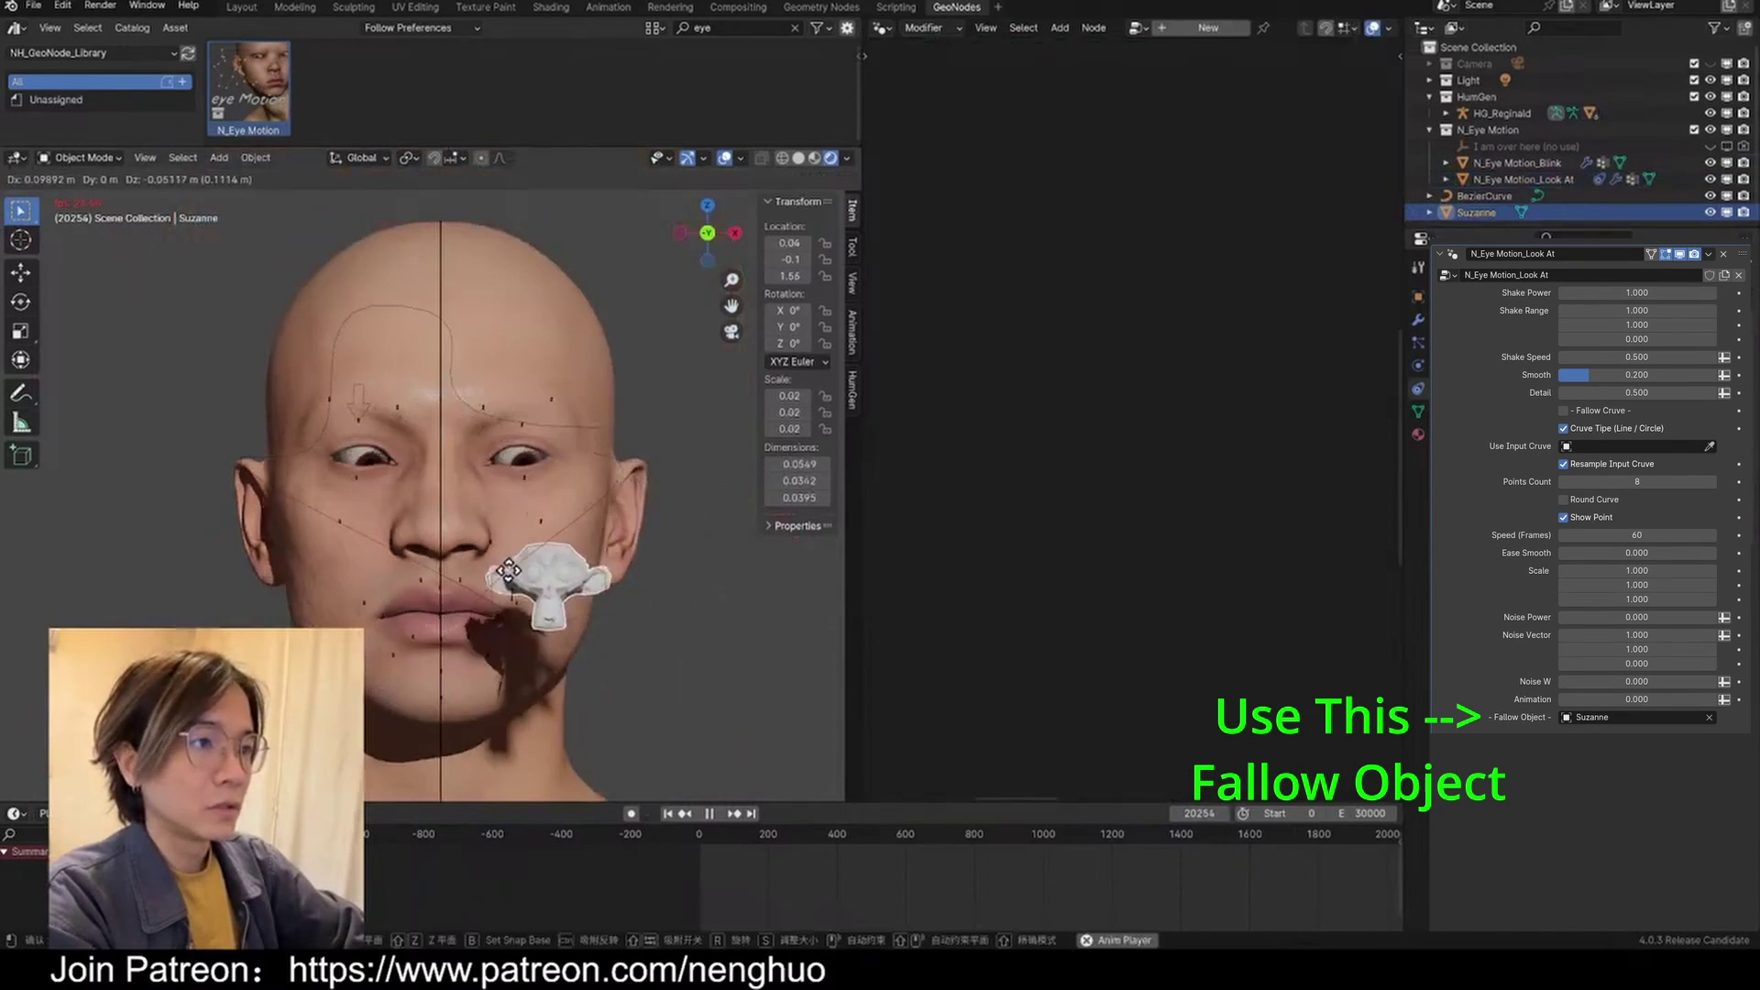
click(596, 596)
Step: Test the gaze by moving Suzanne up beside the eye and on to a spot above the eyebrow
scroll(500, 598, down, 12)
middle_drag(500, 597, 535, 593)
scroll(689, 314, up, 3)
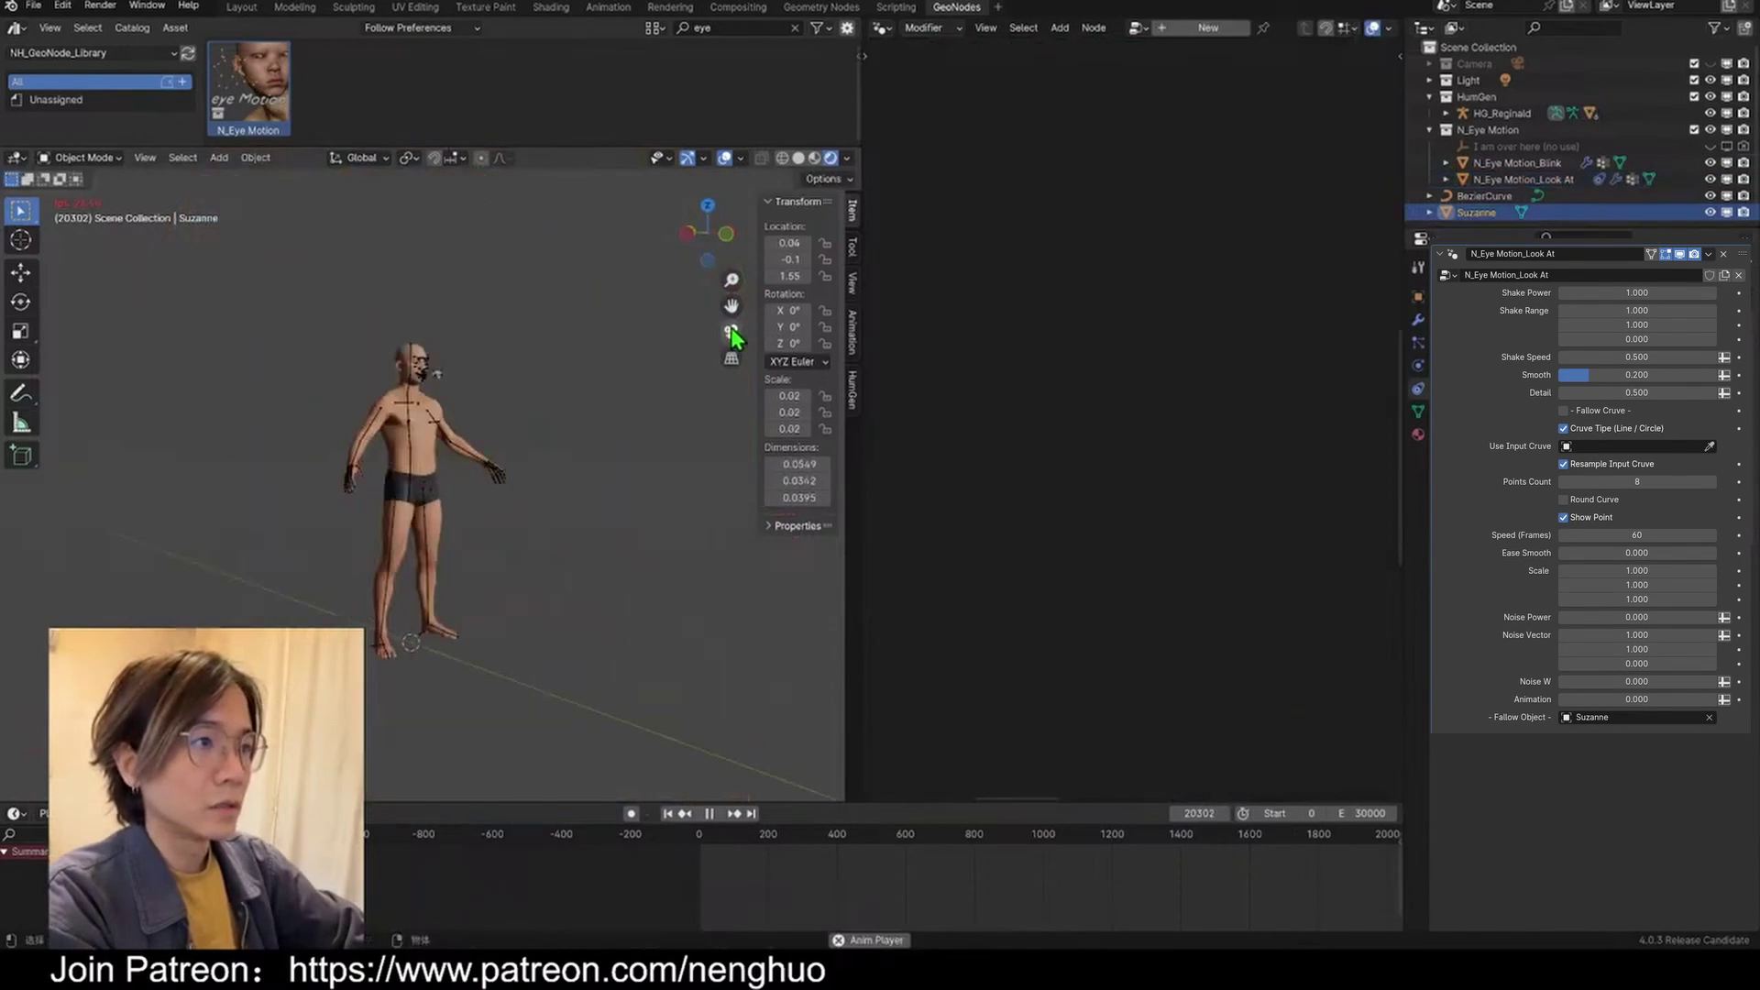
scroll(457, 460, up, 8)
key(g)
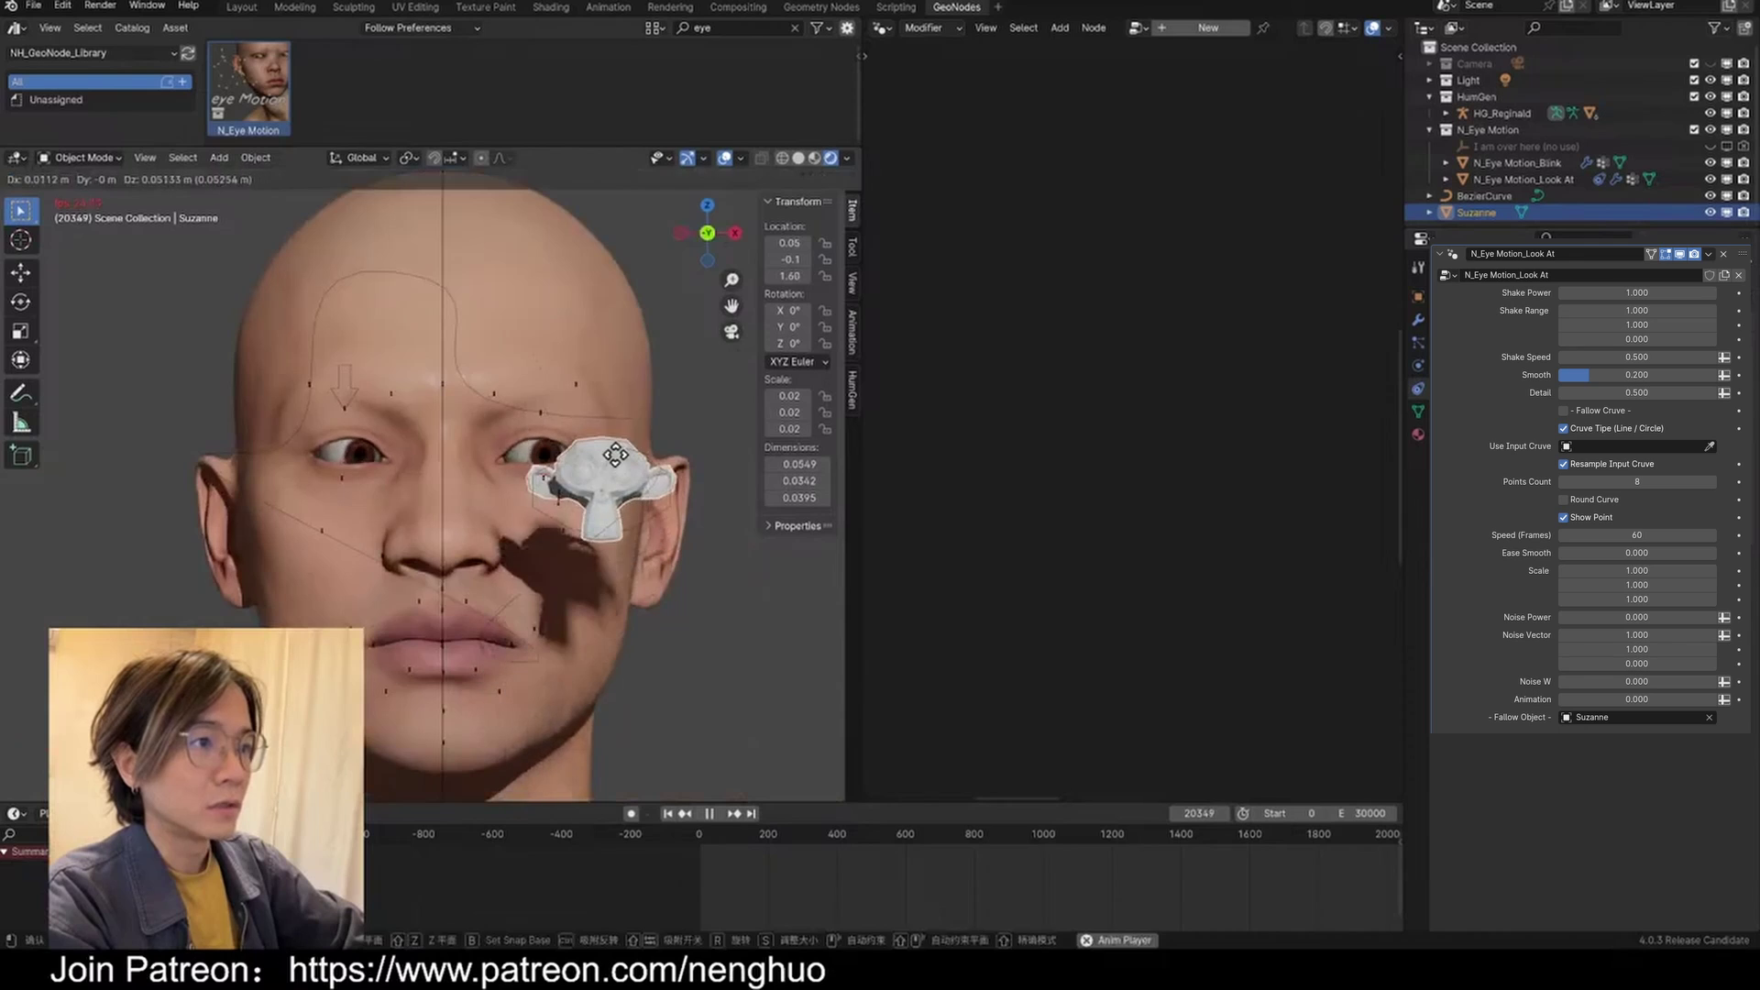
click(616, 453)
key(g)
click(586, 277)
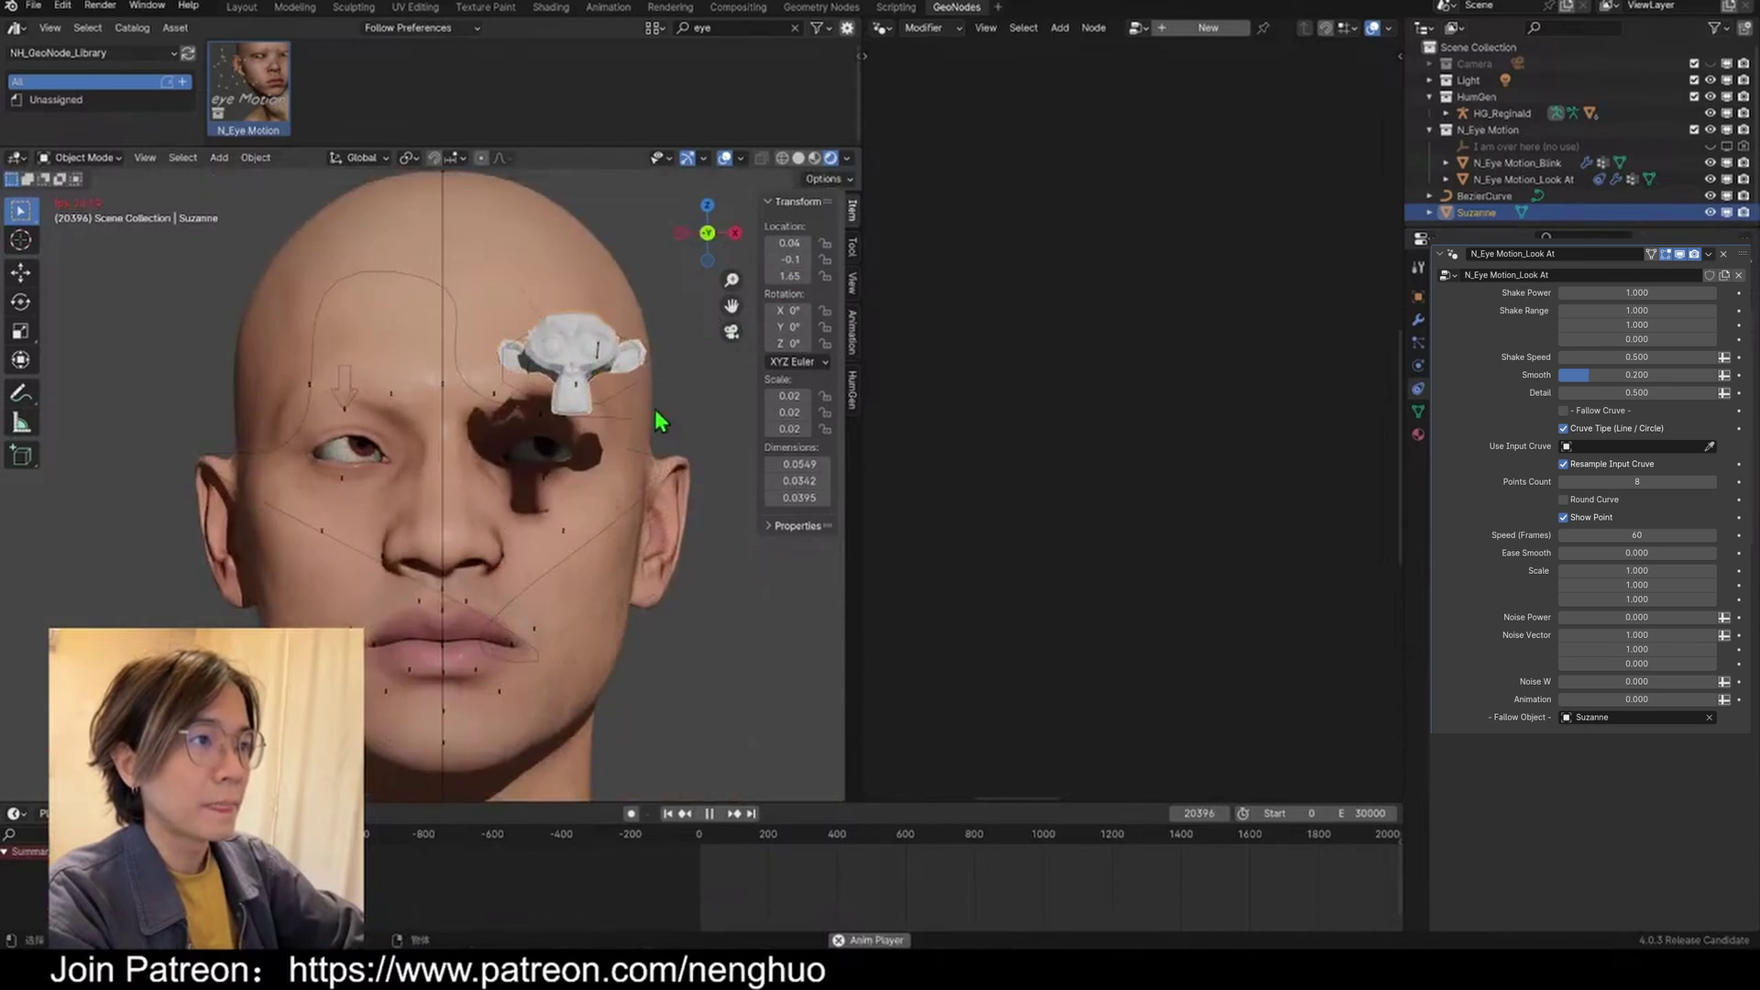
Step: Examine how the eyes follow Suzanne, using the camera view and walk navigation
scroll(679, 431, down, 8)
scroll(741, 329, up, 8)
scroll(642, 366, down, 5)
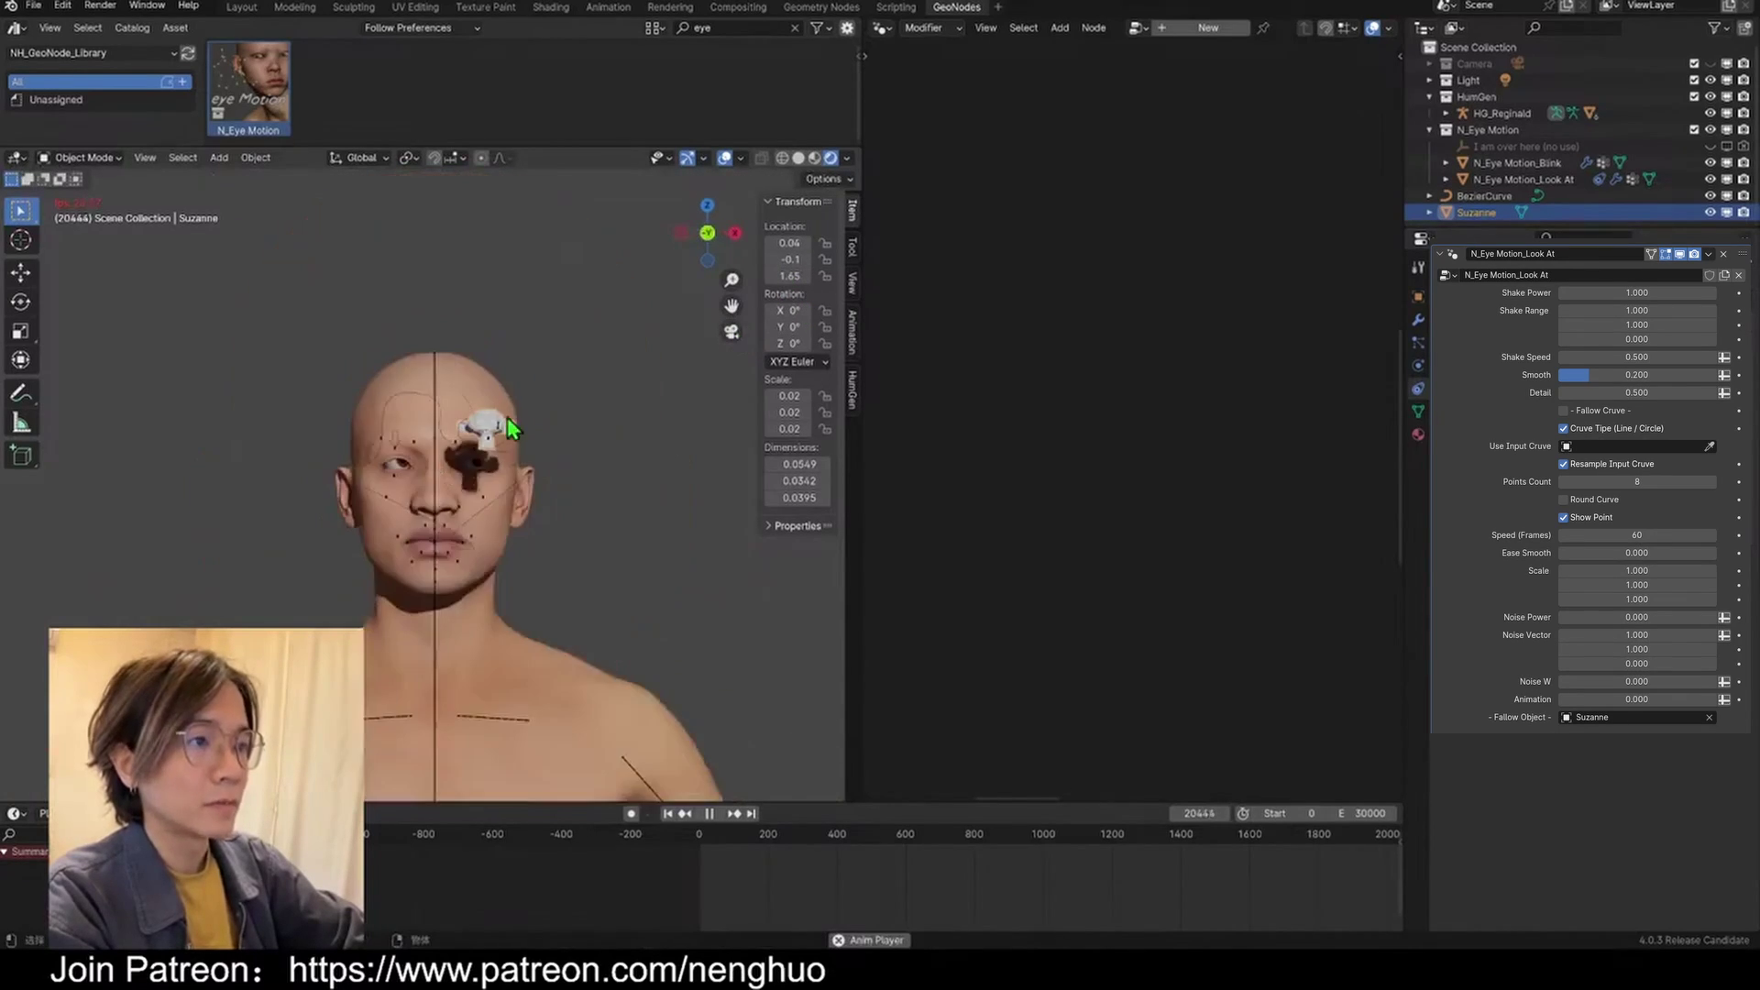
key(KP_0)
key(shift+grave)
key(w)
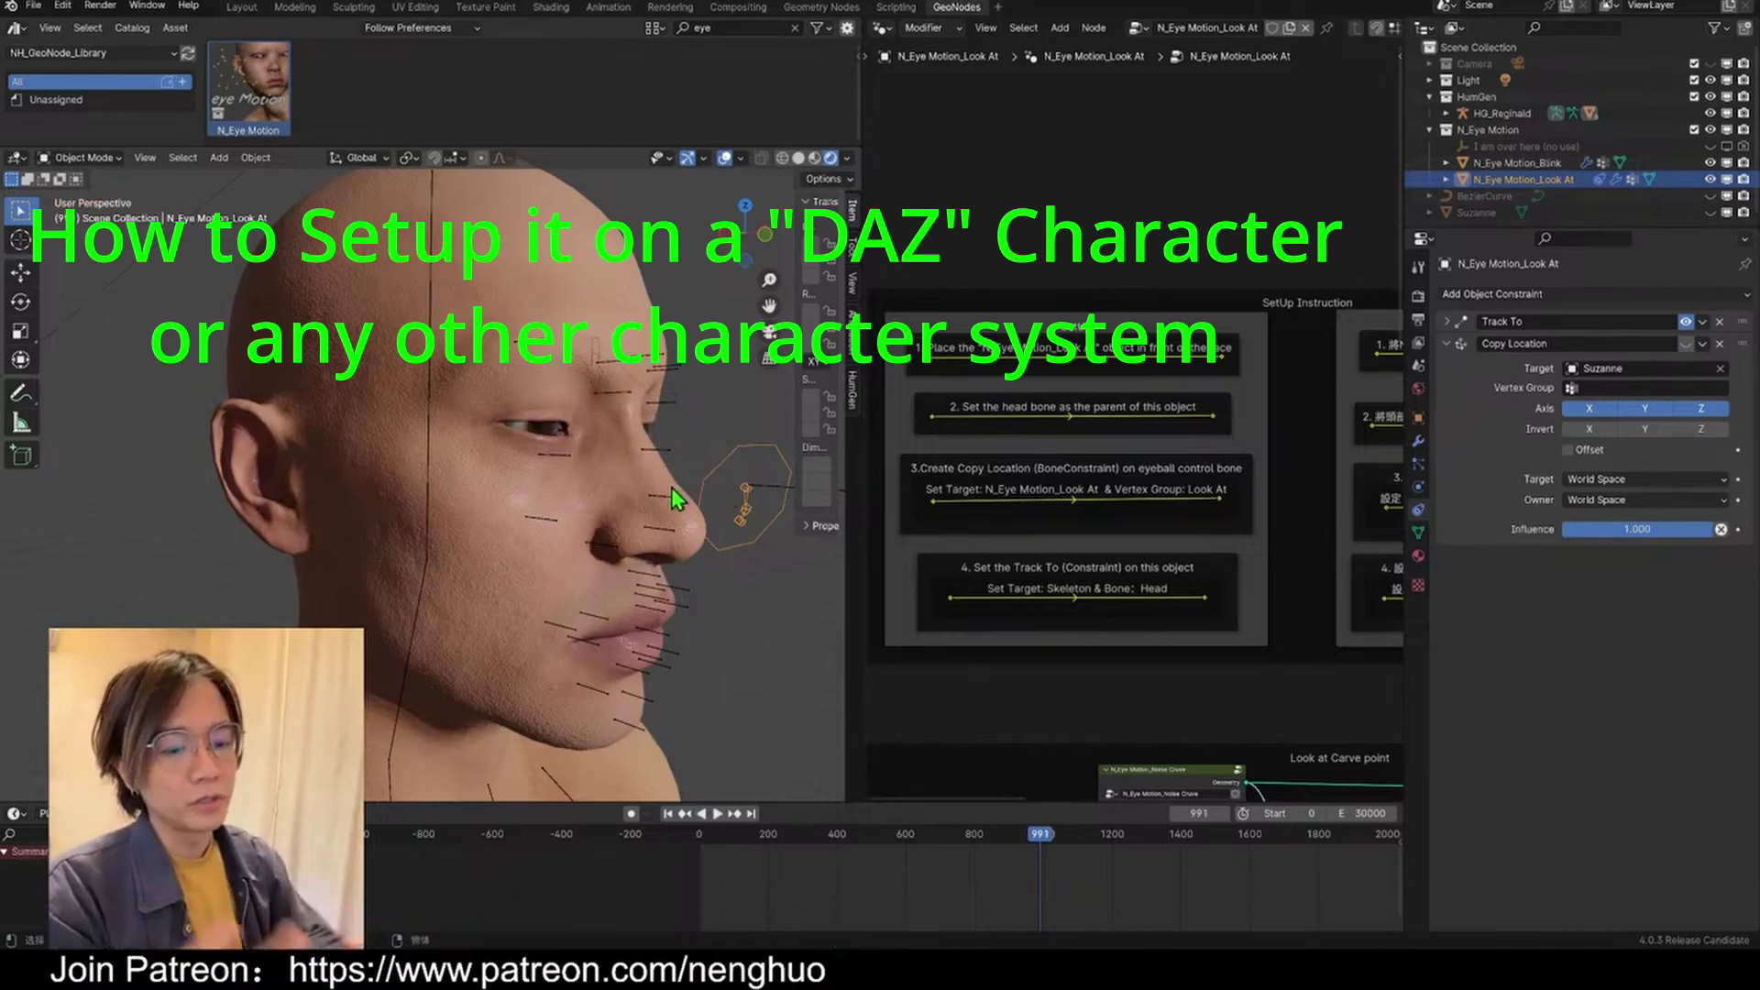
Step: Switch to the other Blender window containing the Genesis8Female DAZ character
key(alt+Tab)
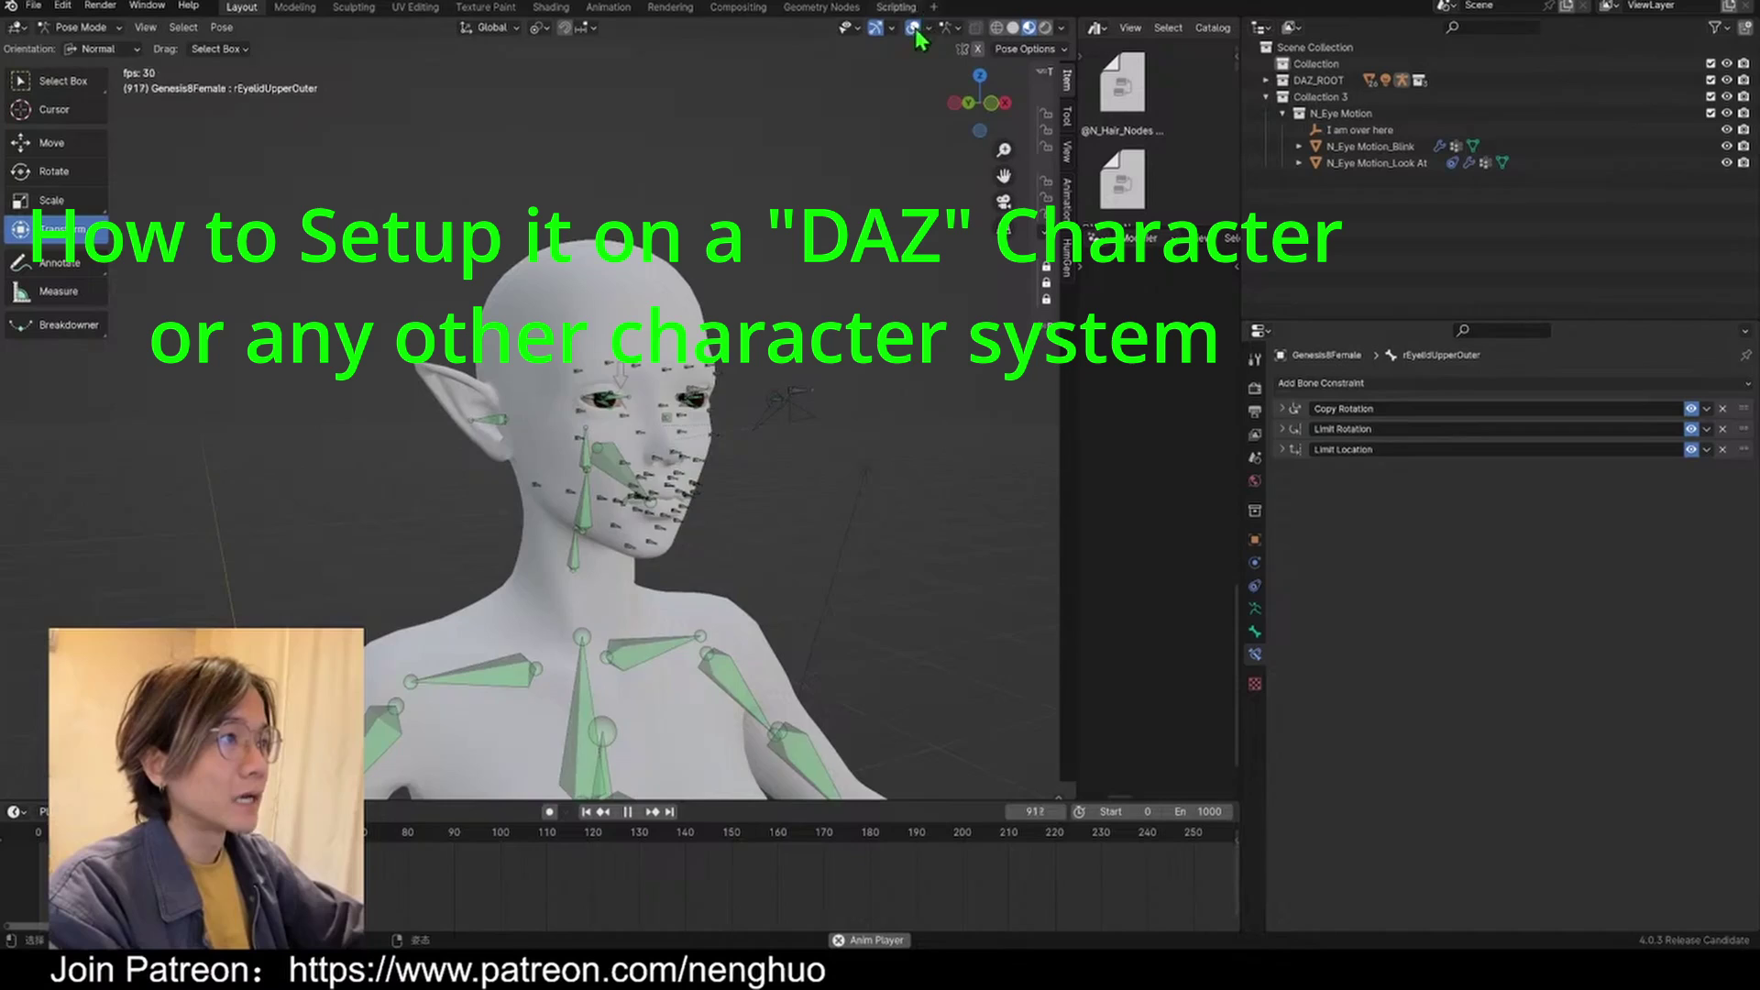
Step: Toggle the viewport overlays to view the DAZ character's blinking with and without the bones
click(914, 28)
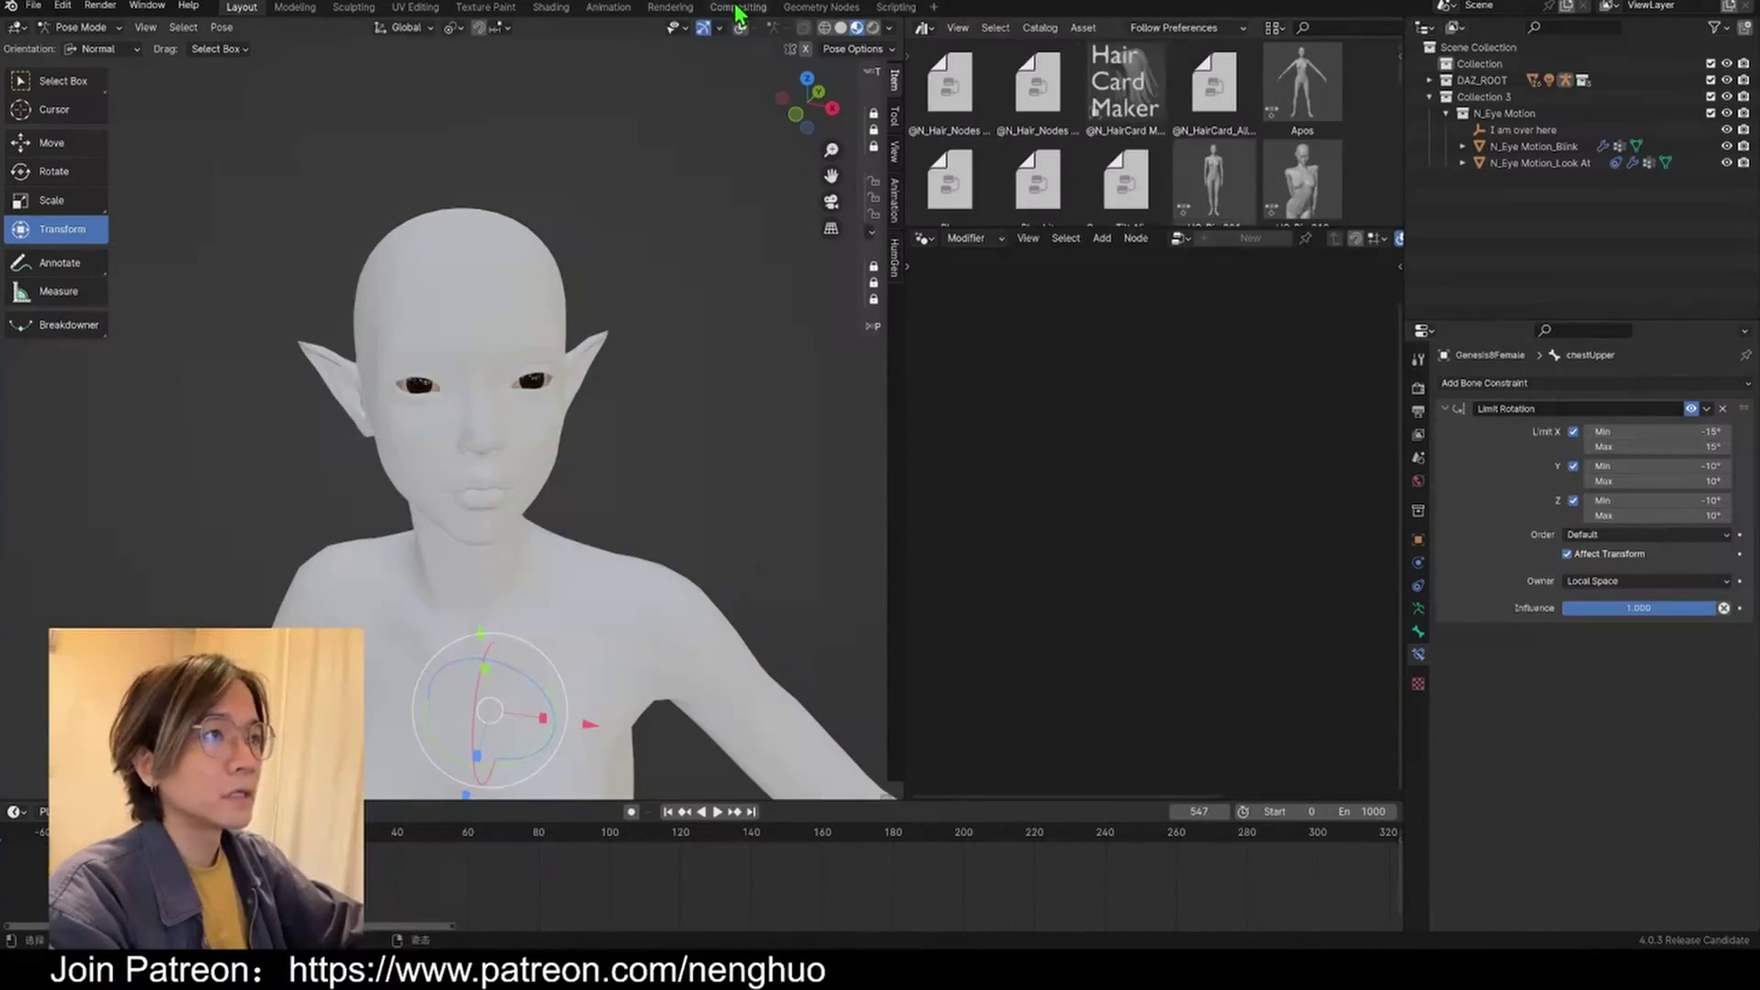
key(shift+alt+z)
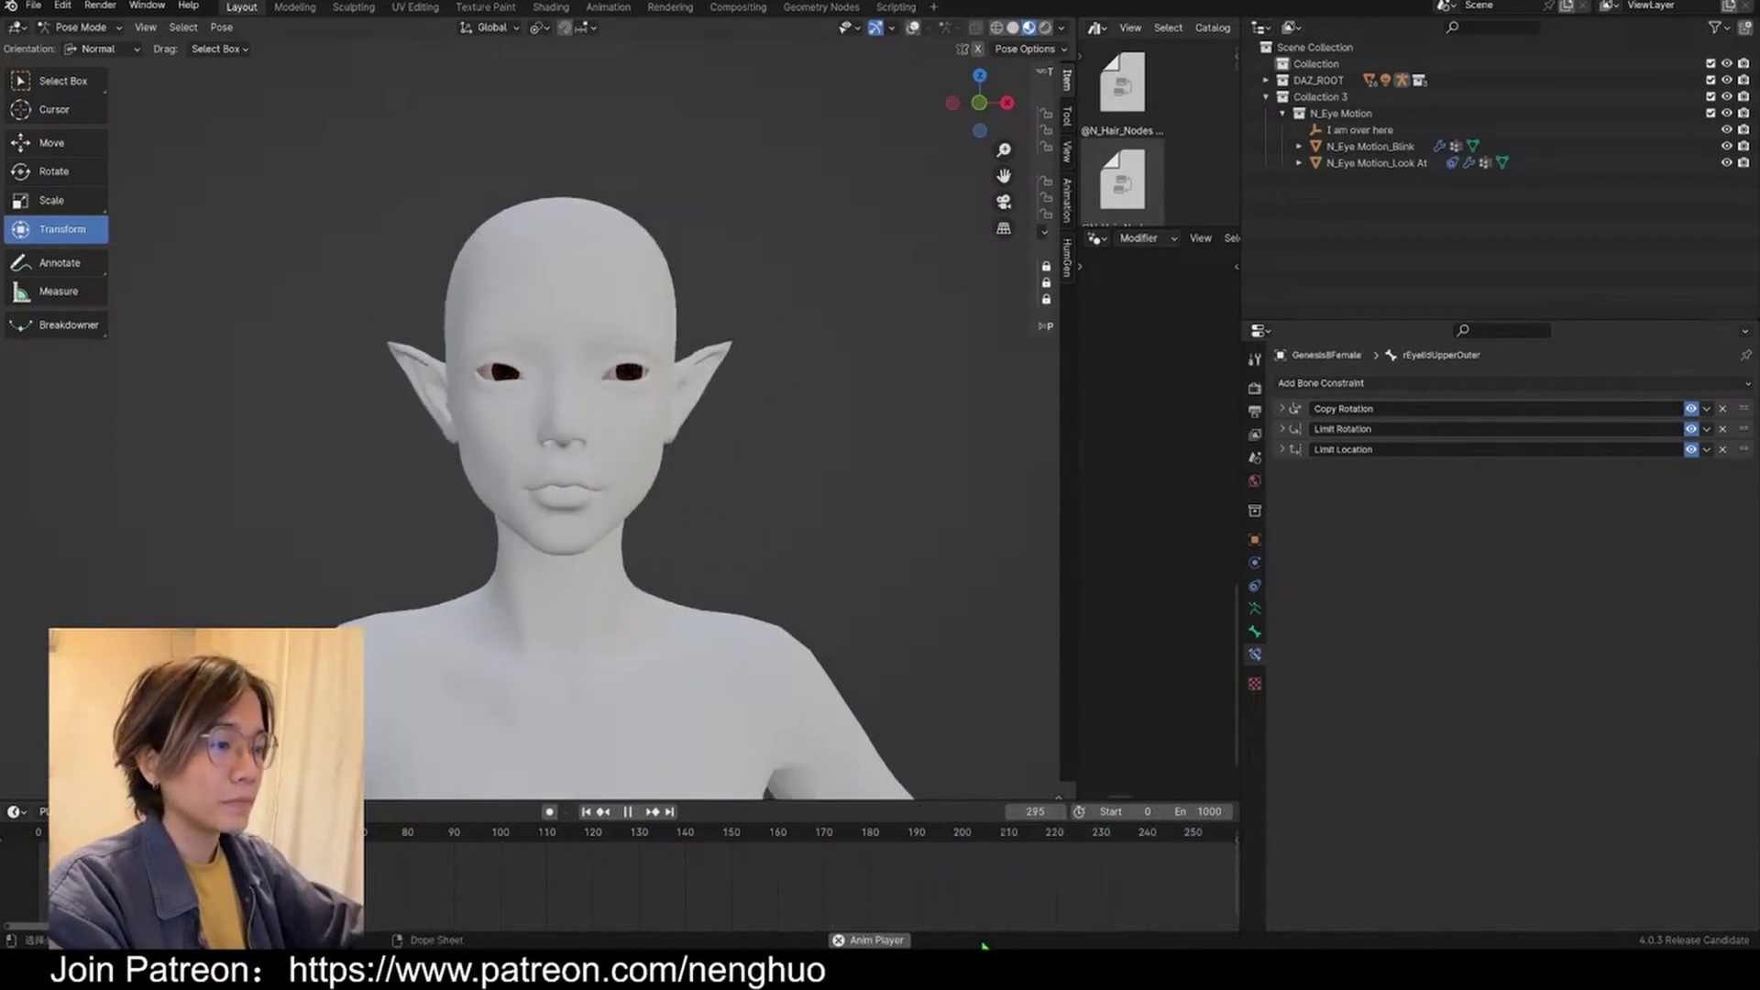
key(shift+alt+z)
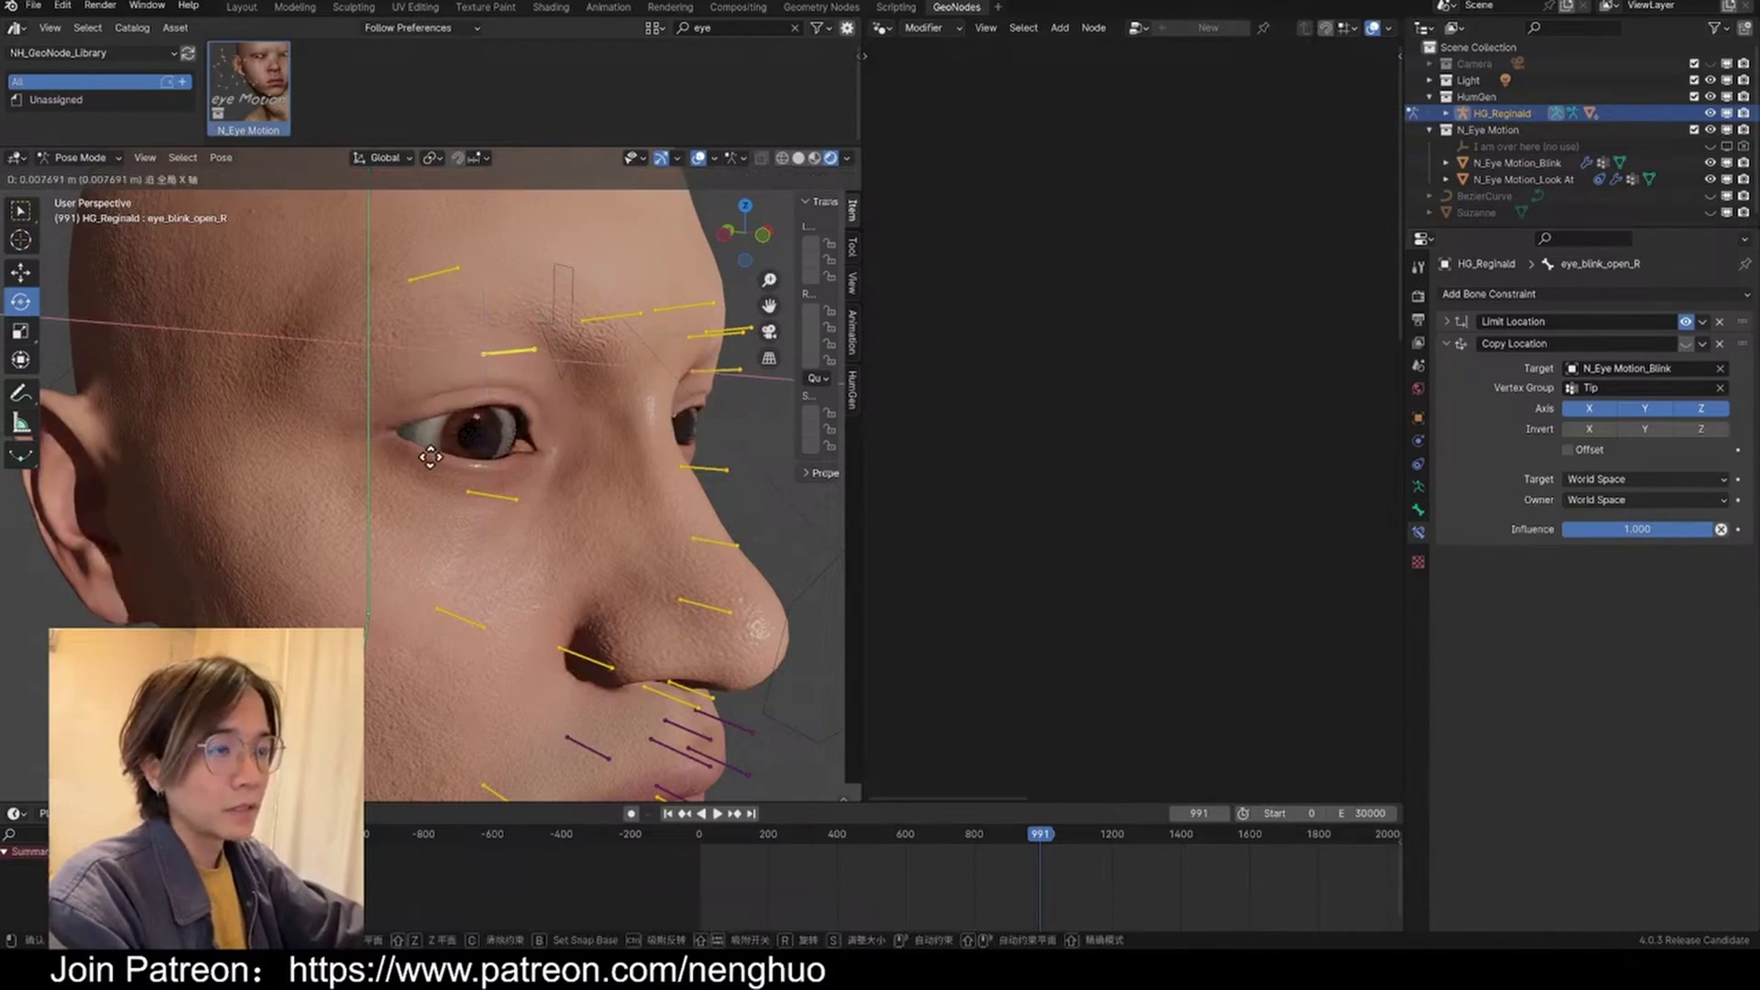
Step: Finish moving the eye_blink_open_R bone on HG_Reginald and re-enable its Copy Location constraint
click(573, 449)
middle_drag(496, 447, 613, 385)
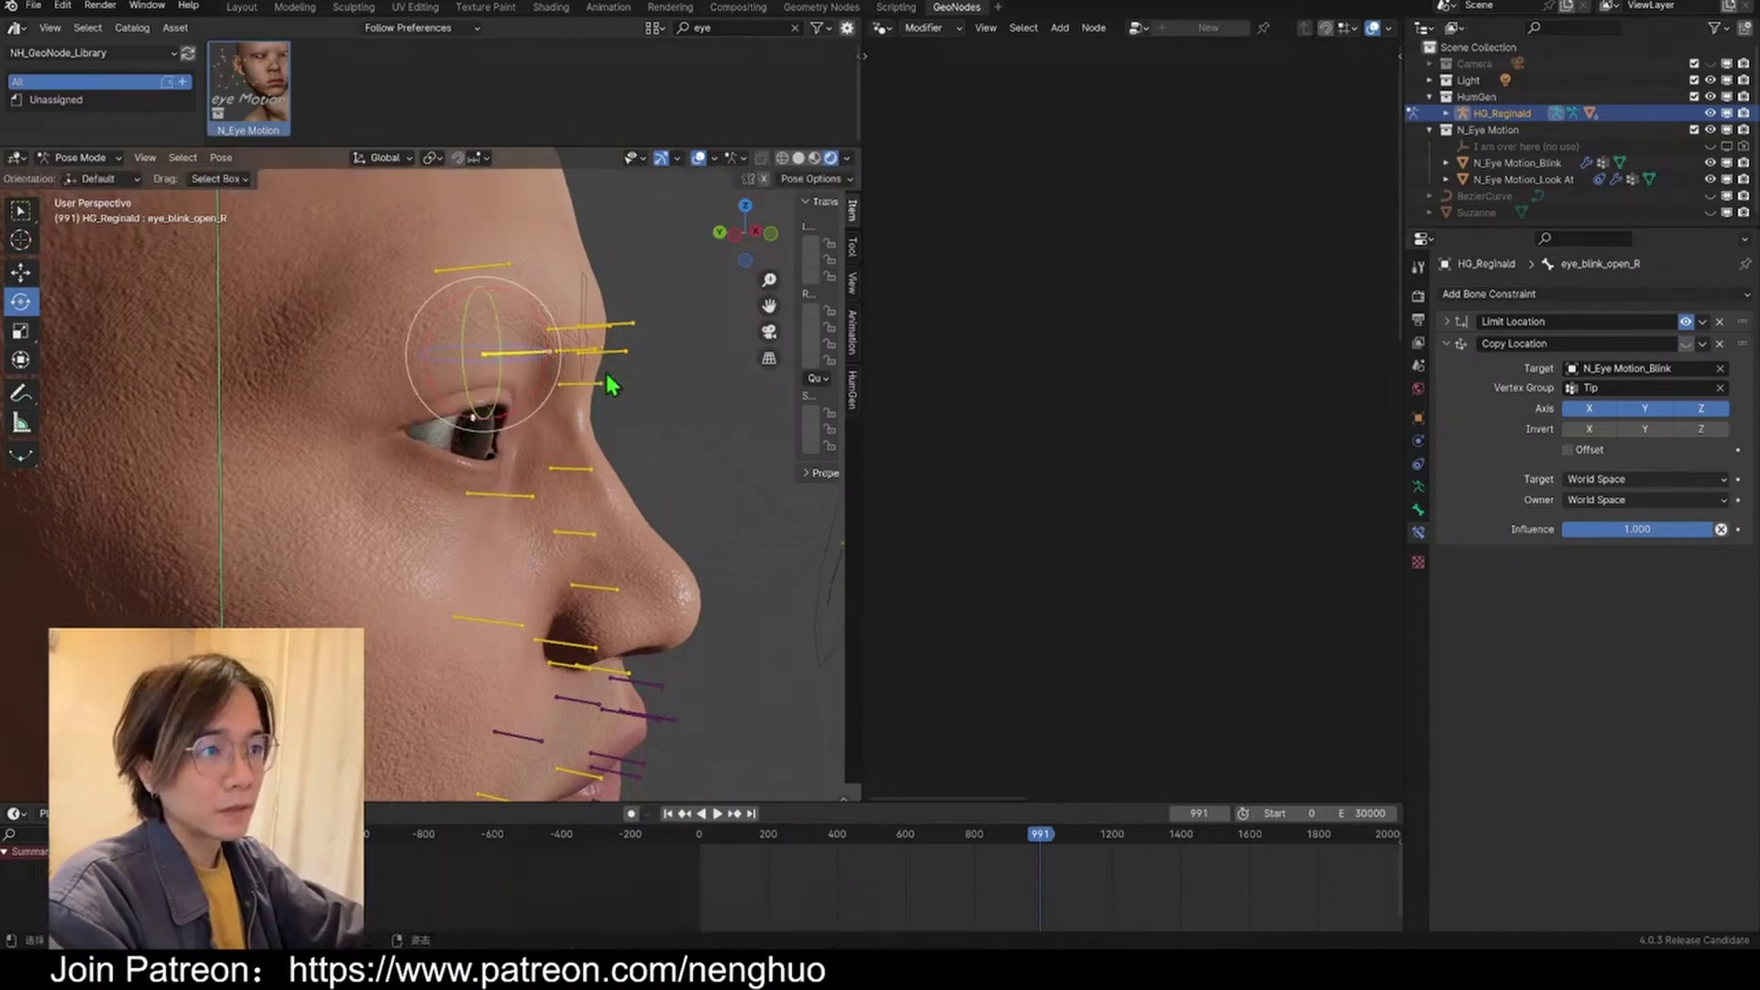
click(1685, 343)
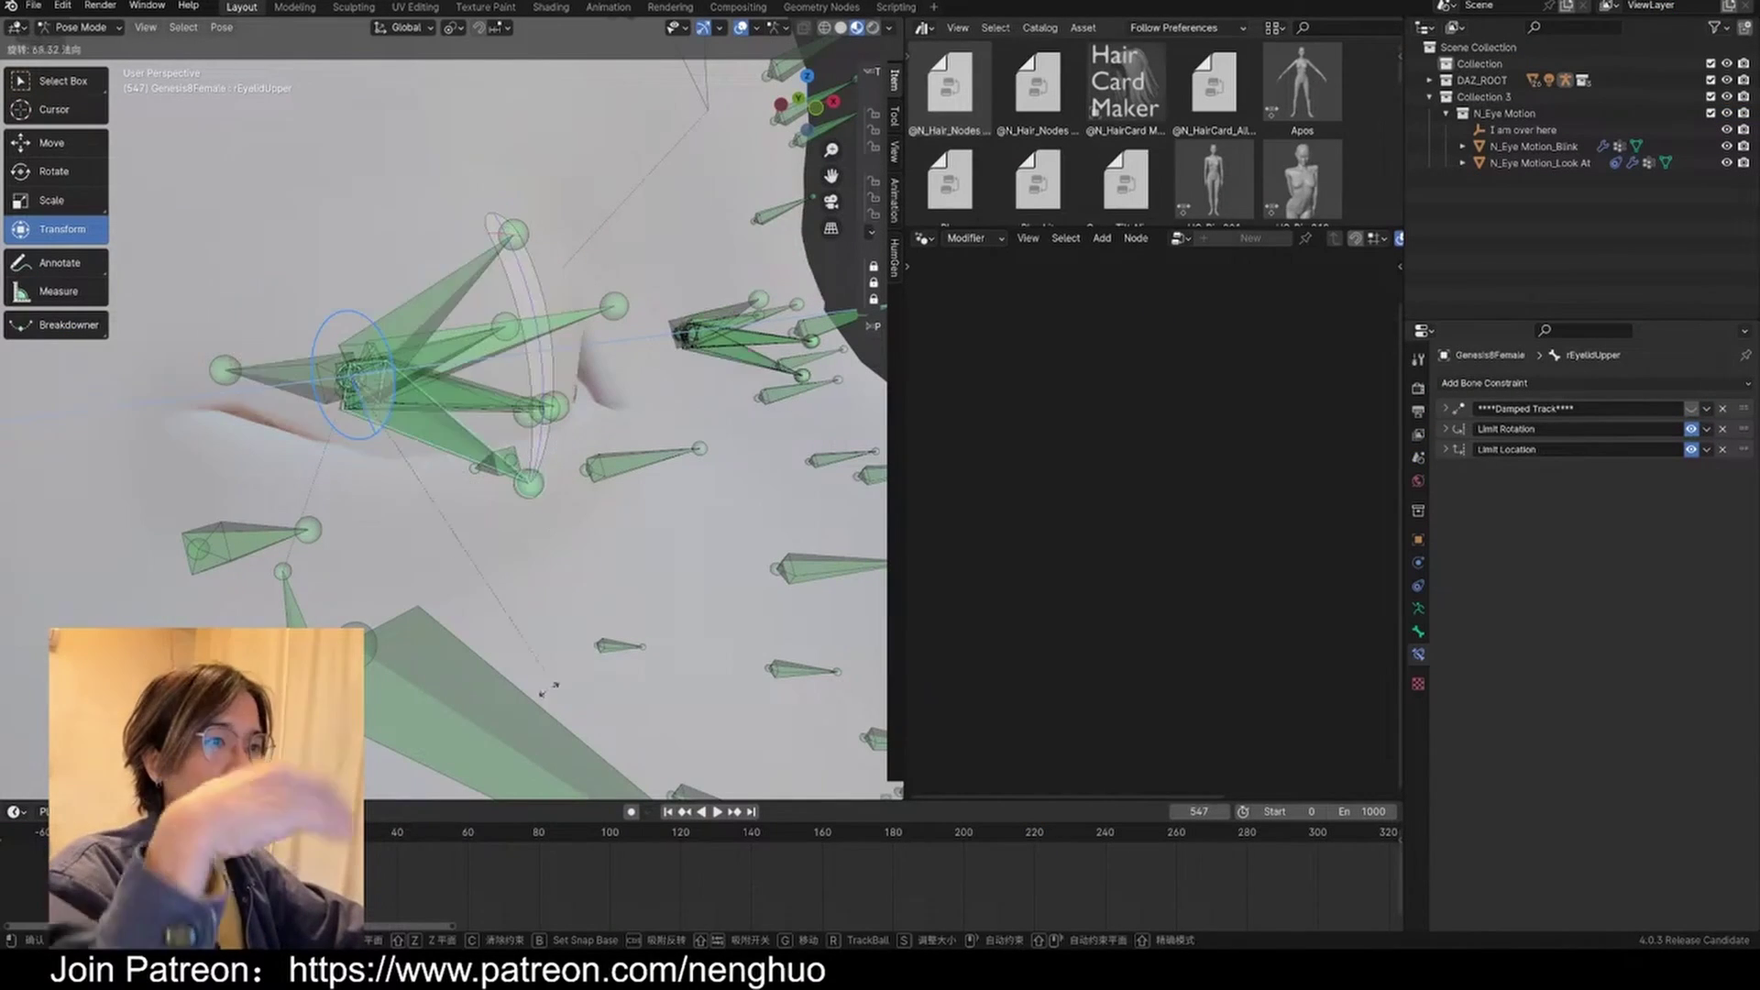
Step: Finish the rotation test on rEyelidUpper and re-enable its Damped Track constraint and the Copy Rotation constraint of rEyelidUpperInner
click(534, 319)
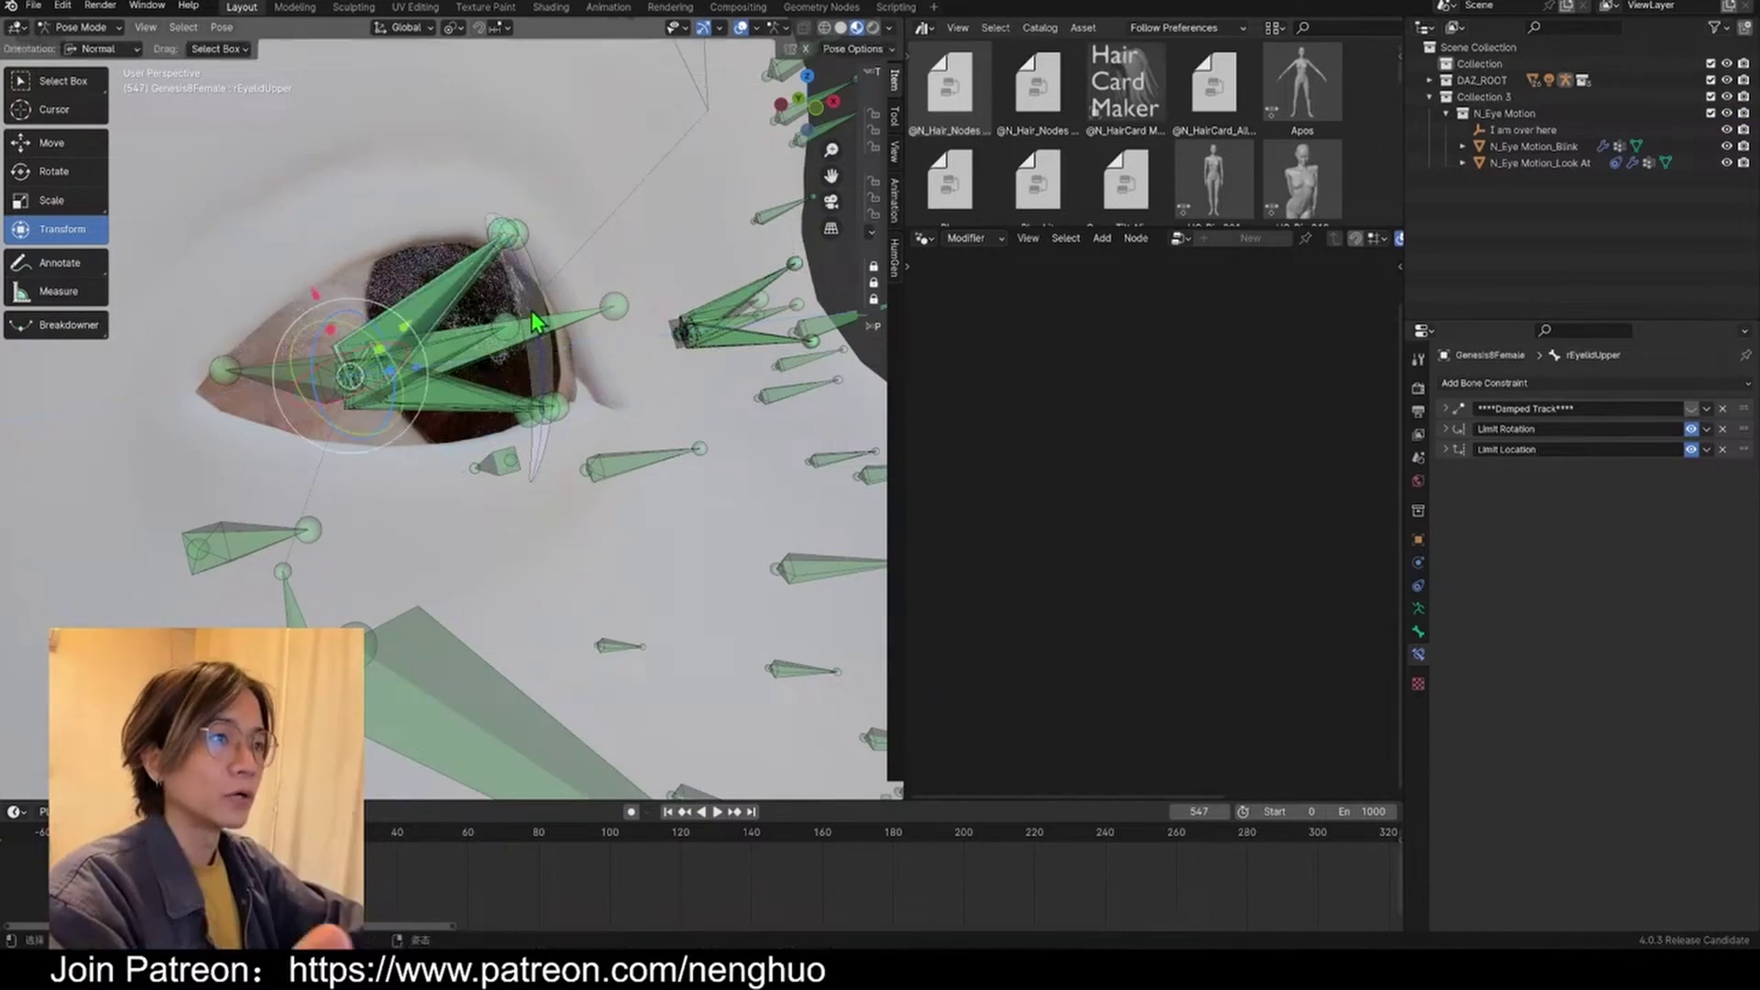
click(1691, 409)
click(510, 248)
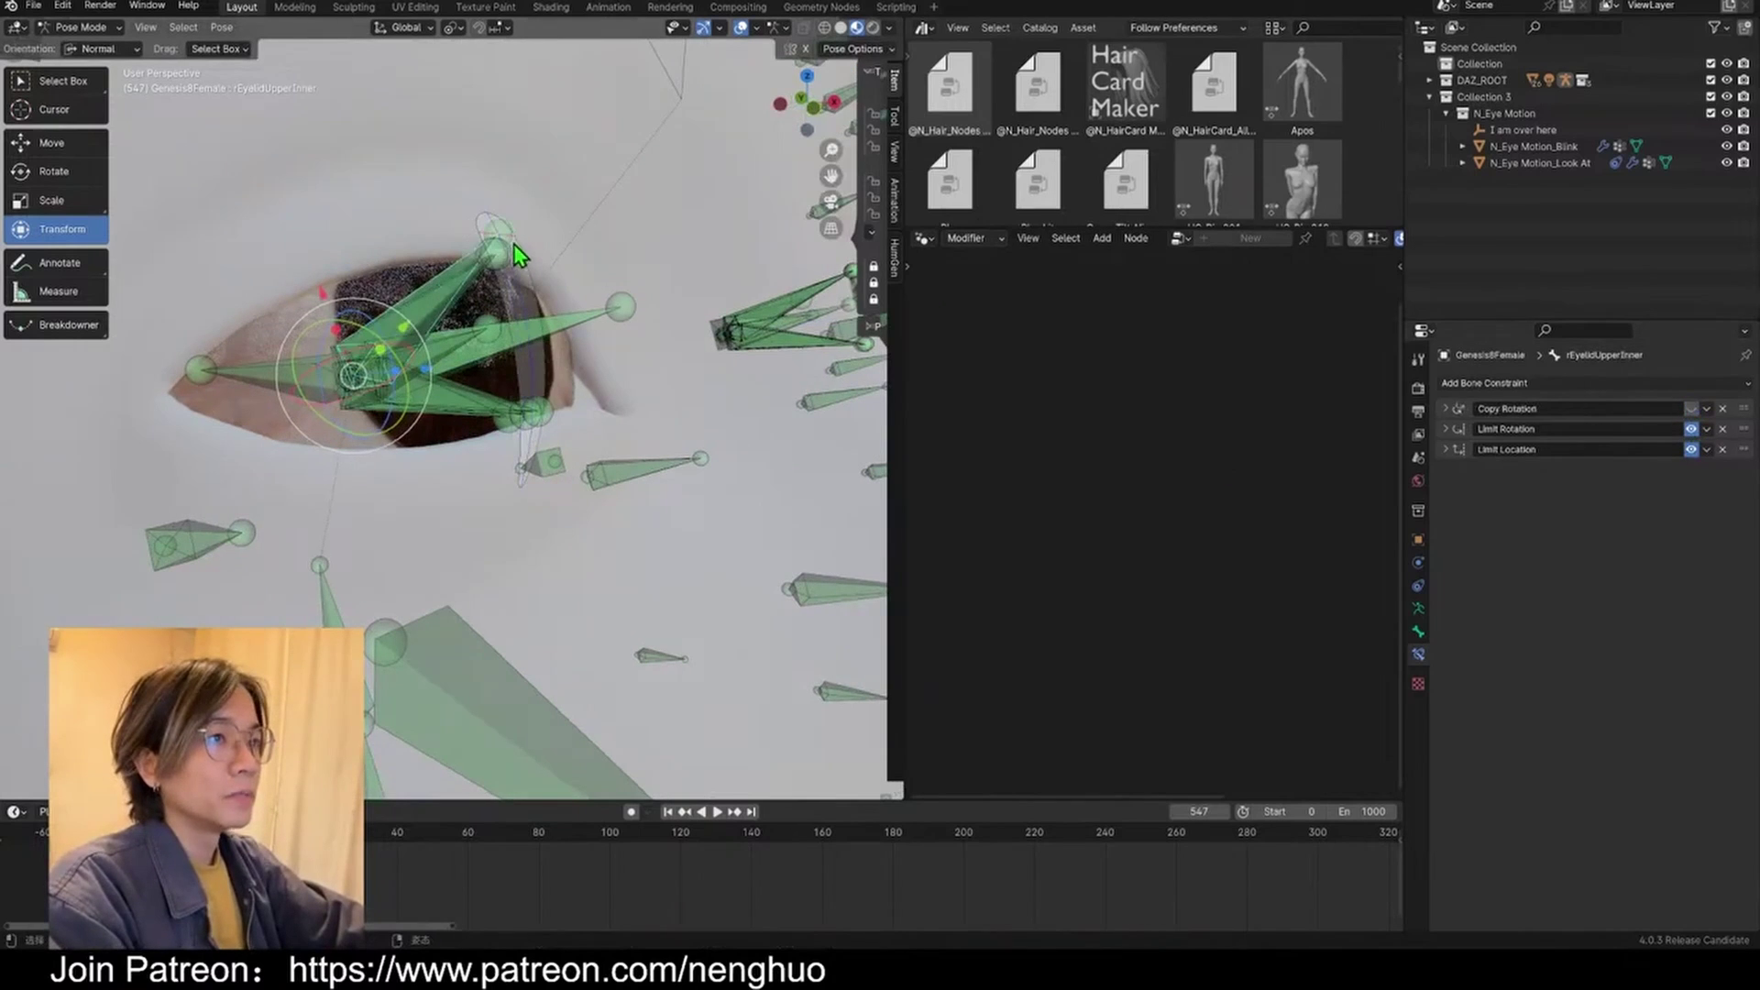
click(1691, 409)
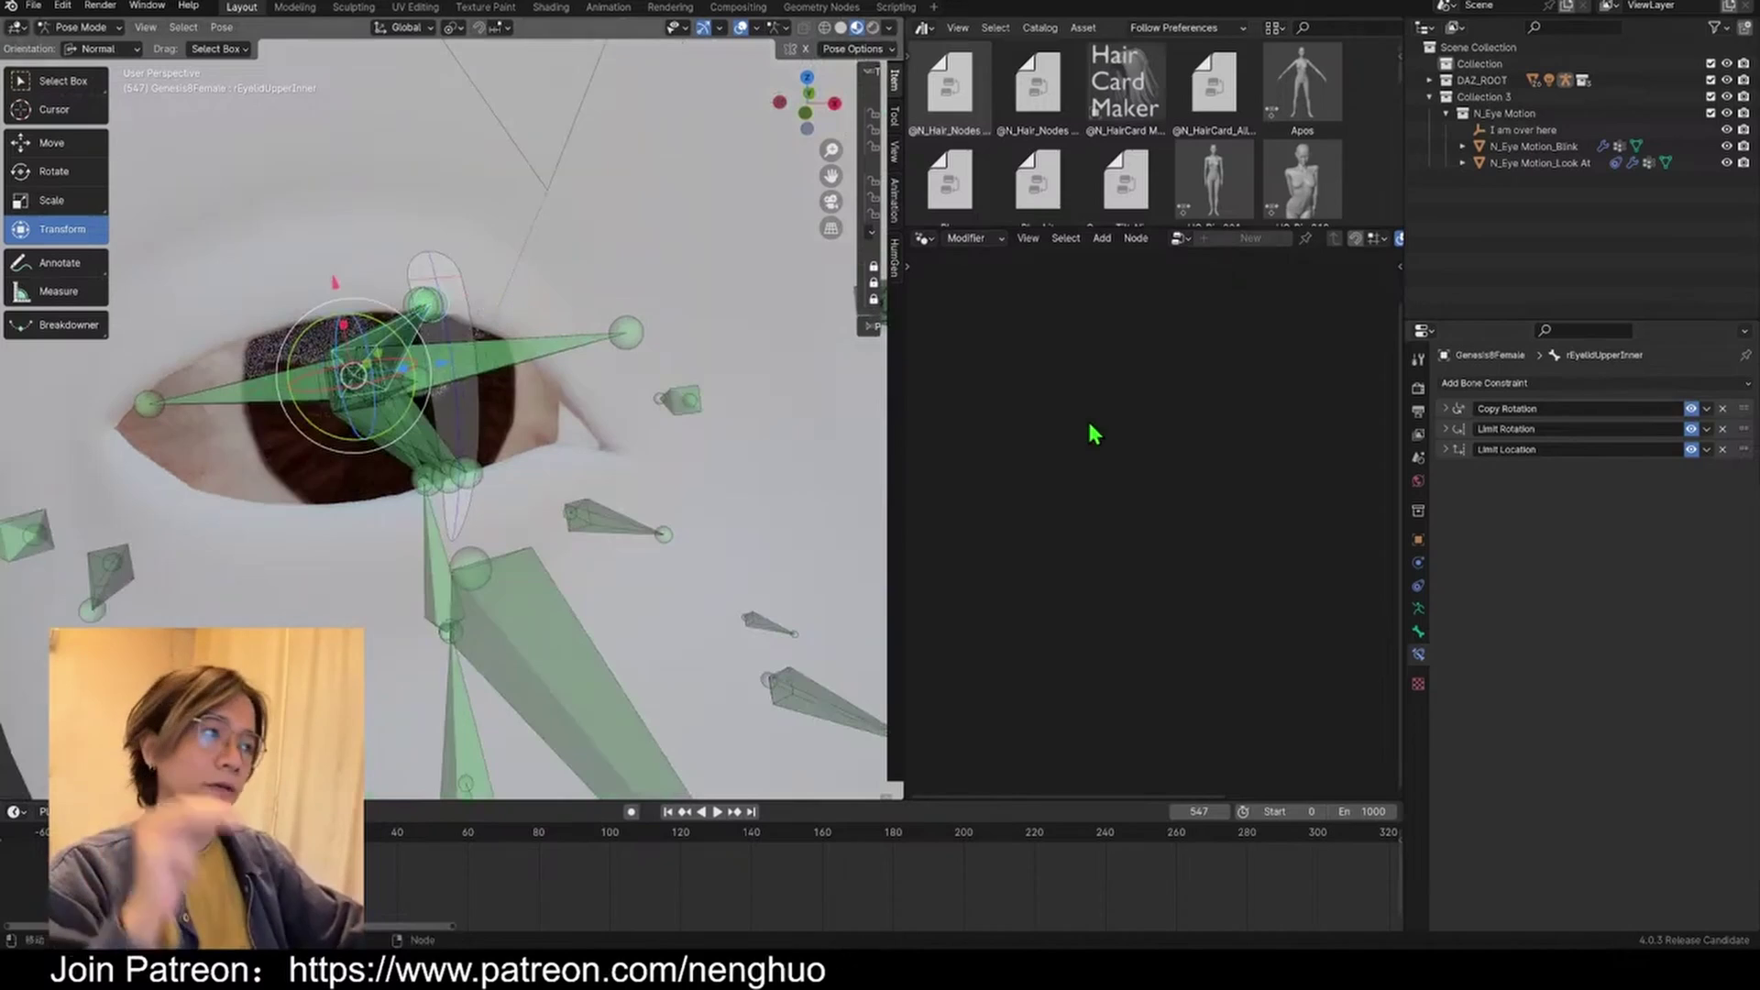
Step: Read the setup notes in the N_Eye Motion_Blink node tree for eyelids controlled by rotation
scroll(499, 409, up, 2)
scroll(240, 378, down, 4)
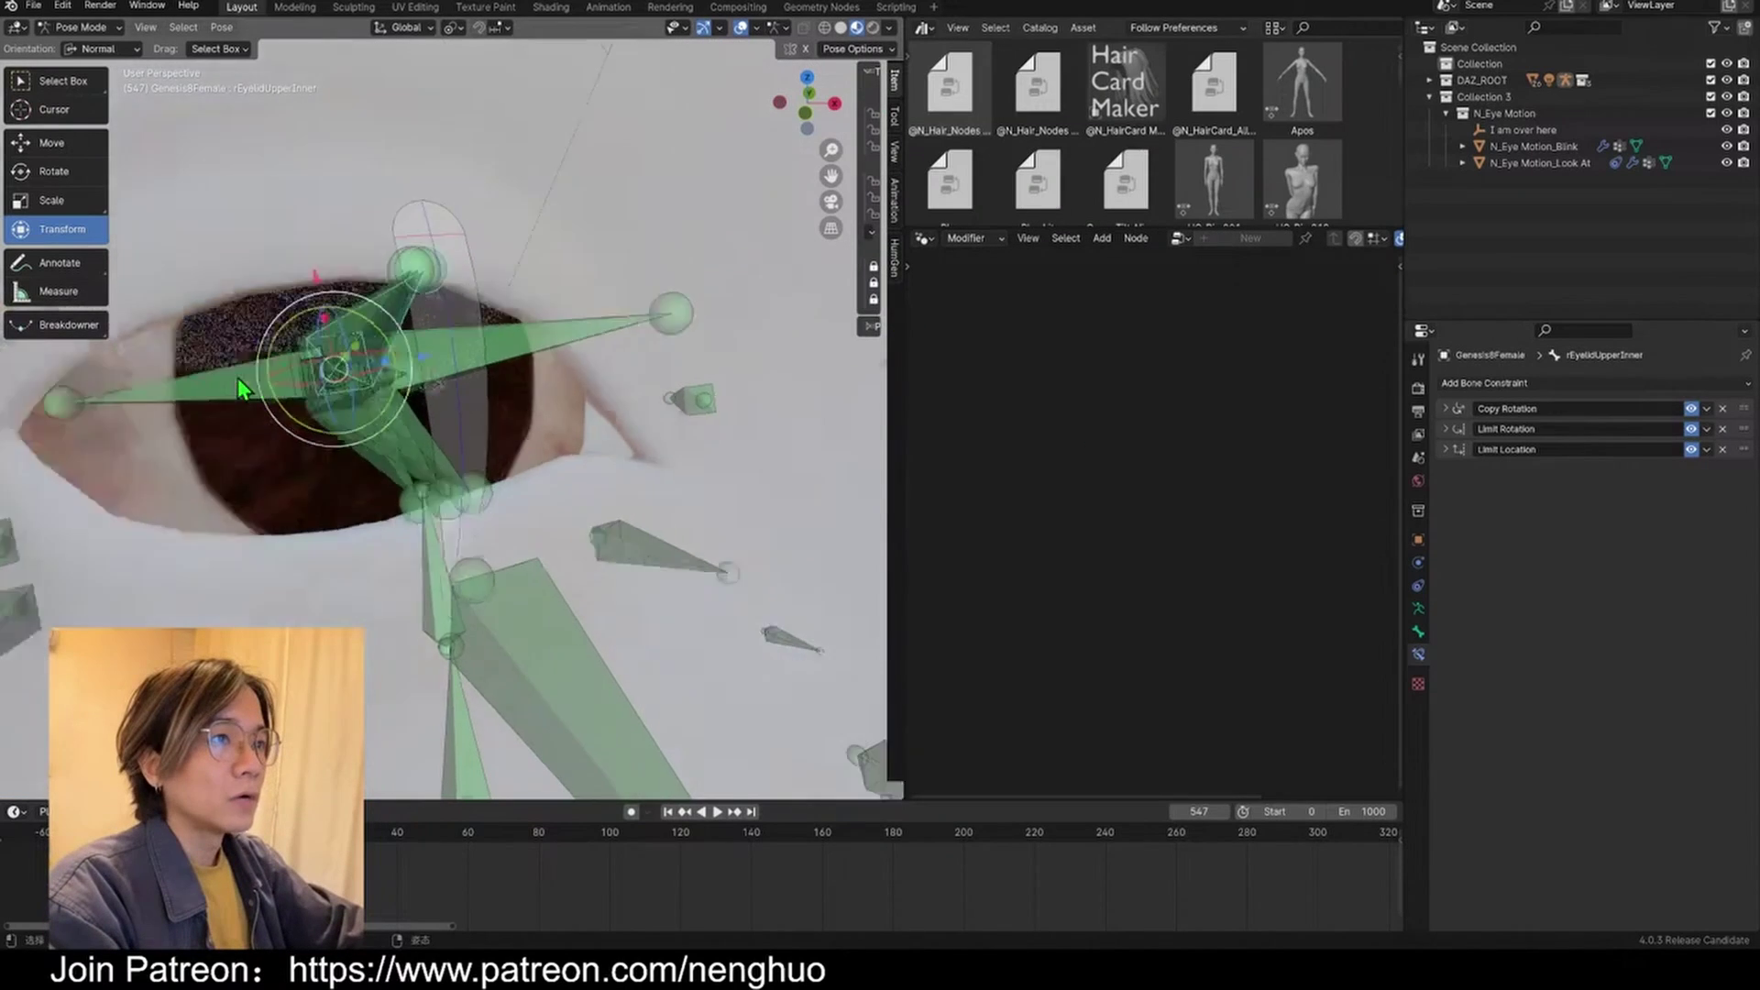
middle_drag(435, 339, 460, 430)
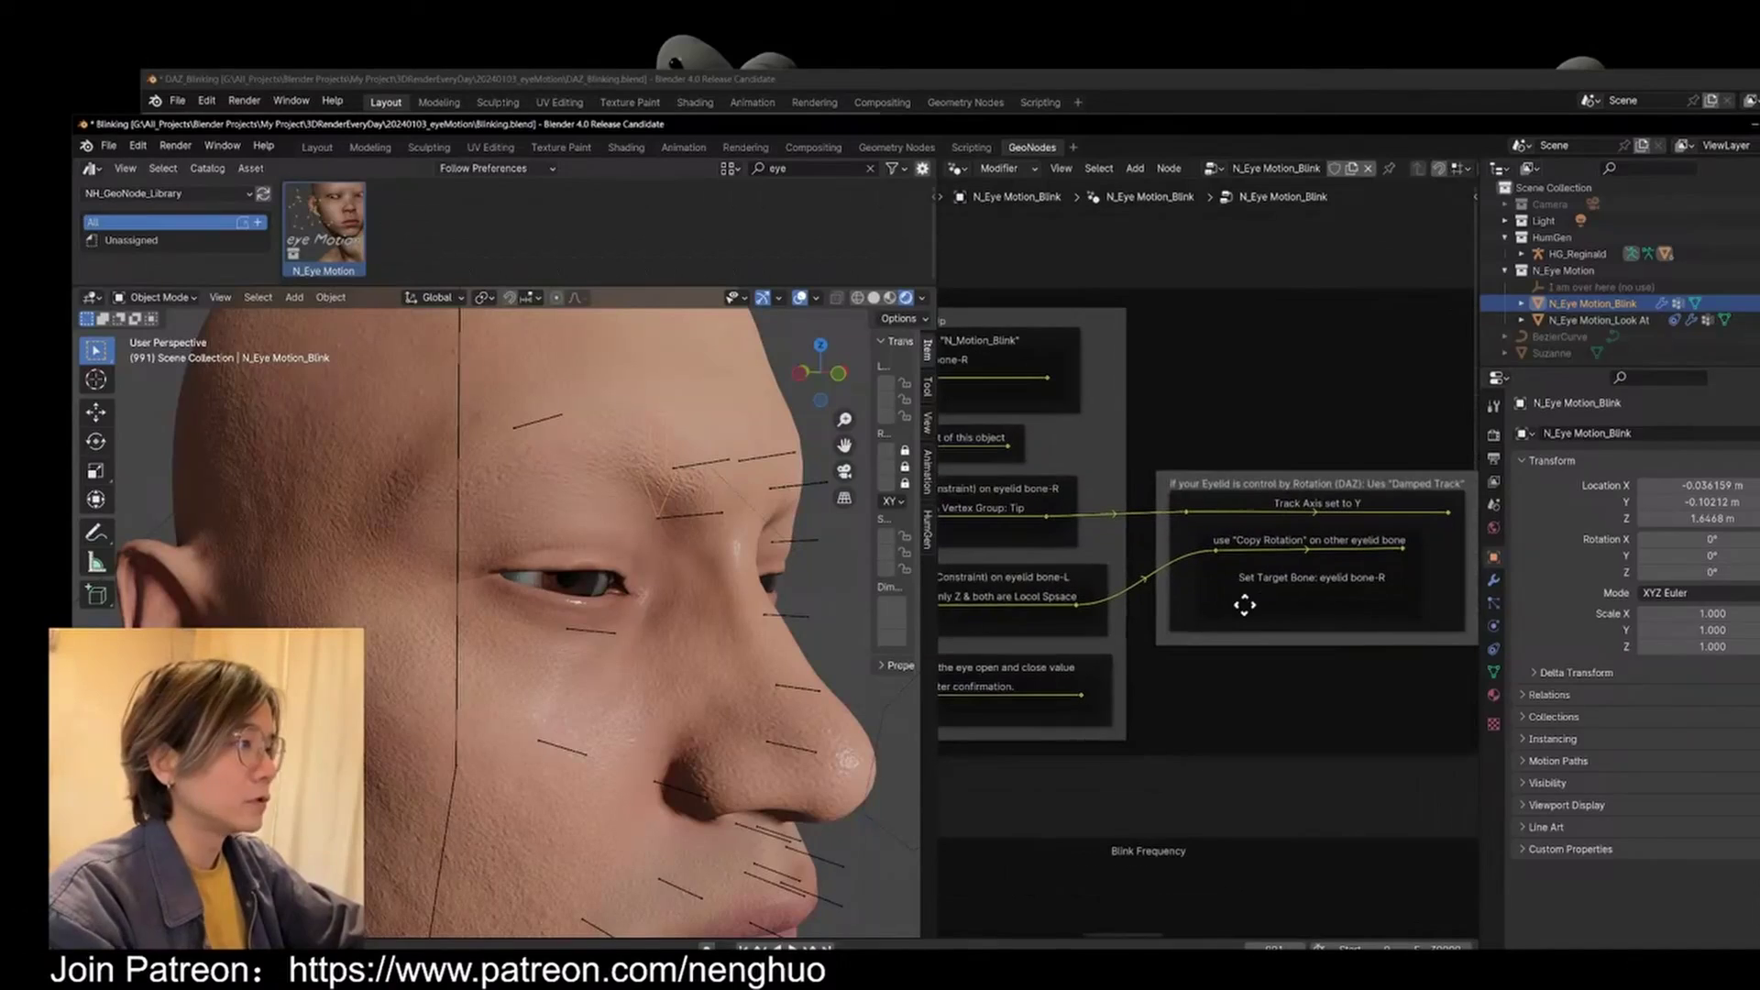
middle_drag(1112, 568, 1243, 472)
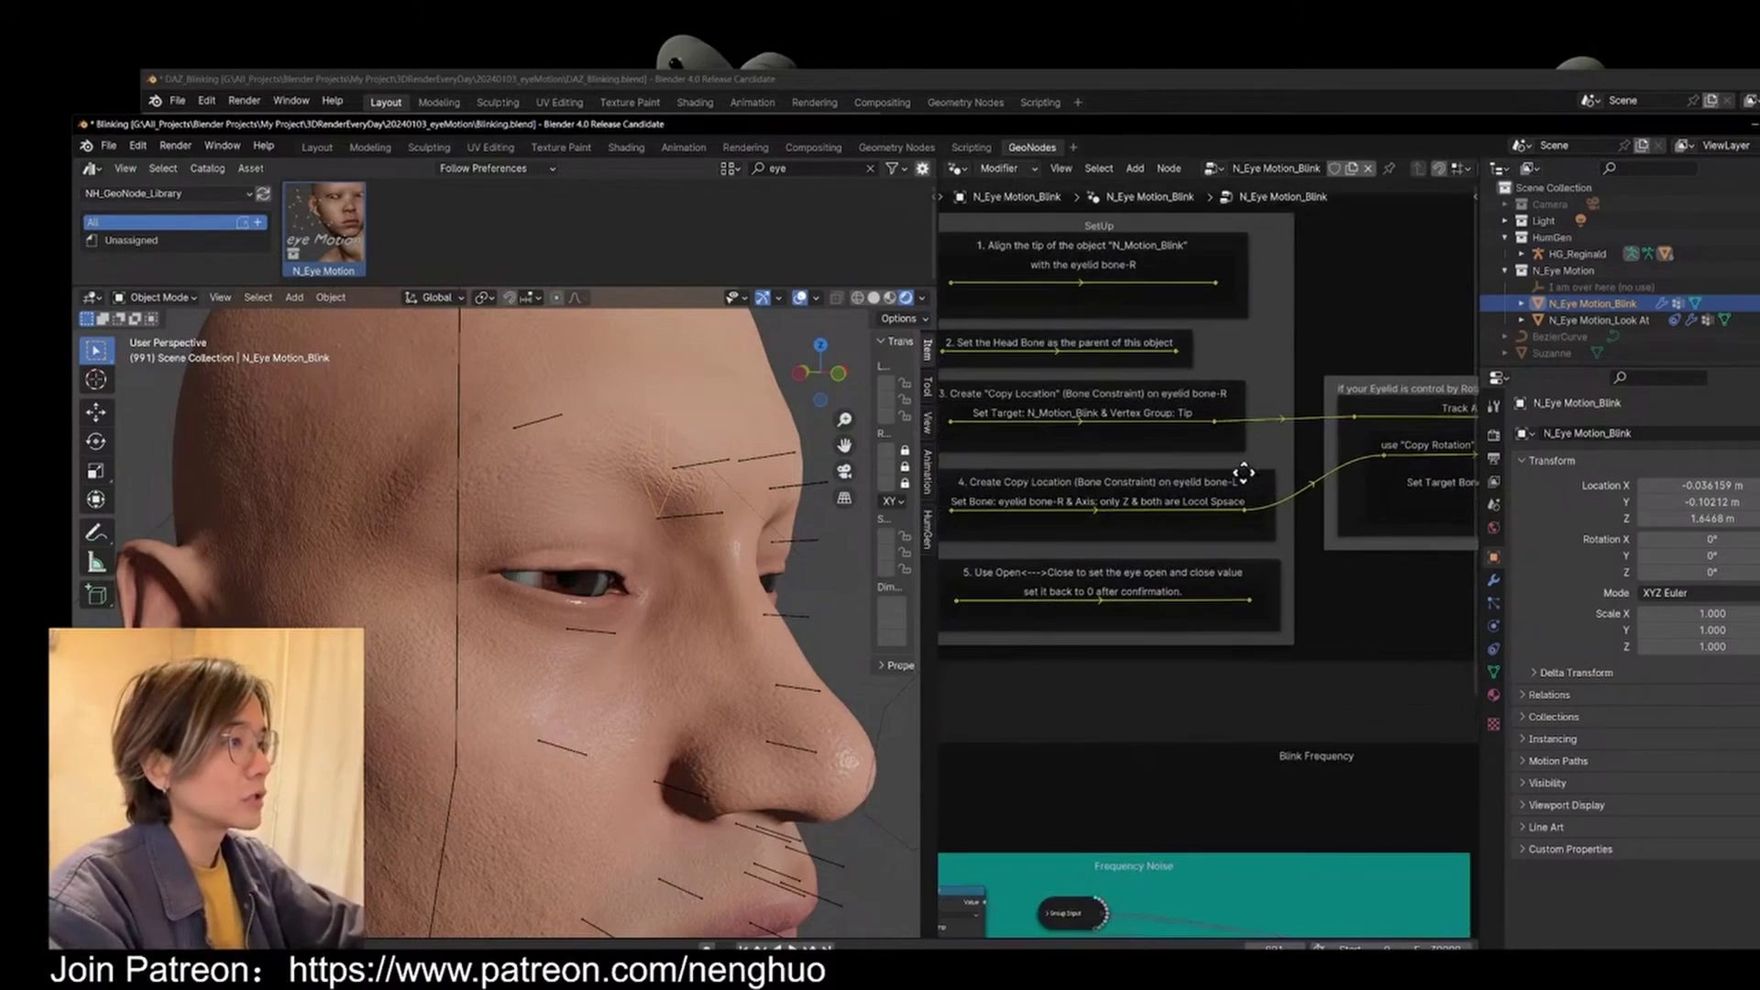
middle_drag(1379, 465, 1343, 489)
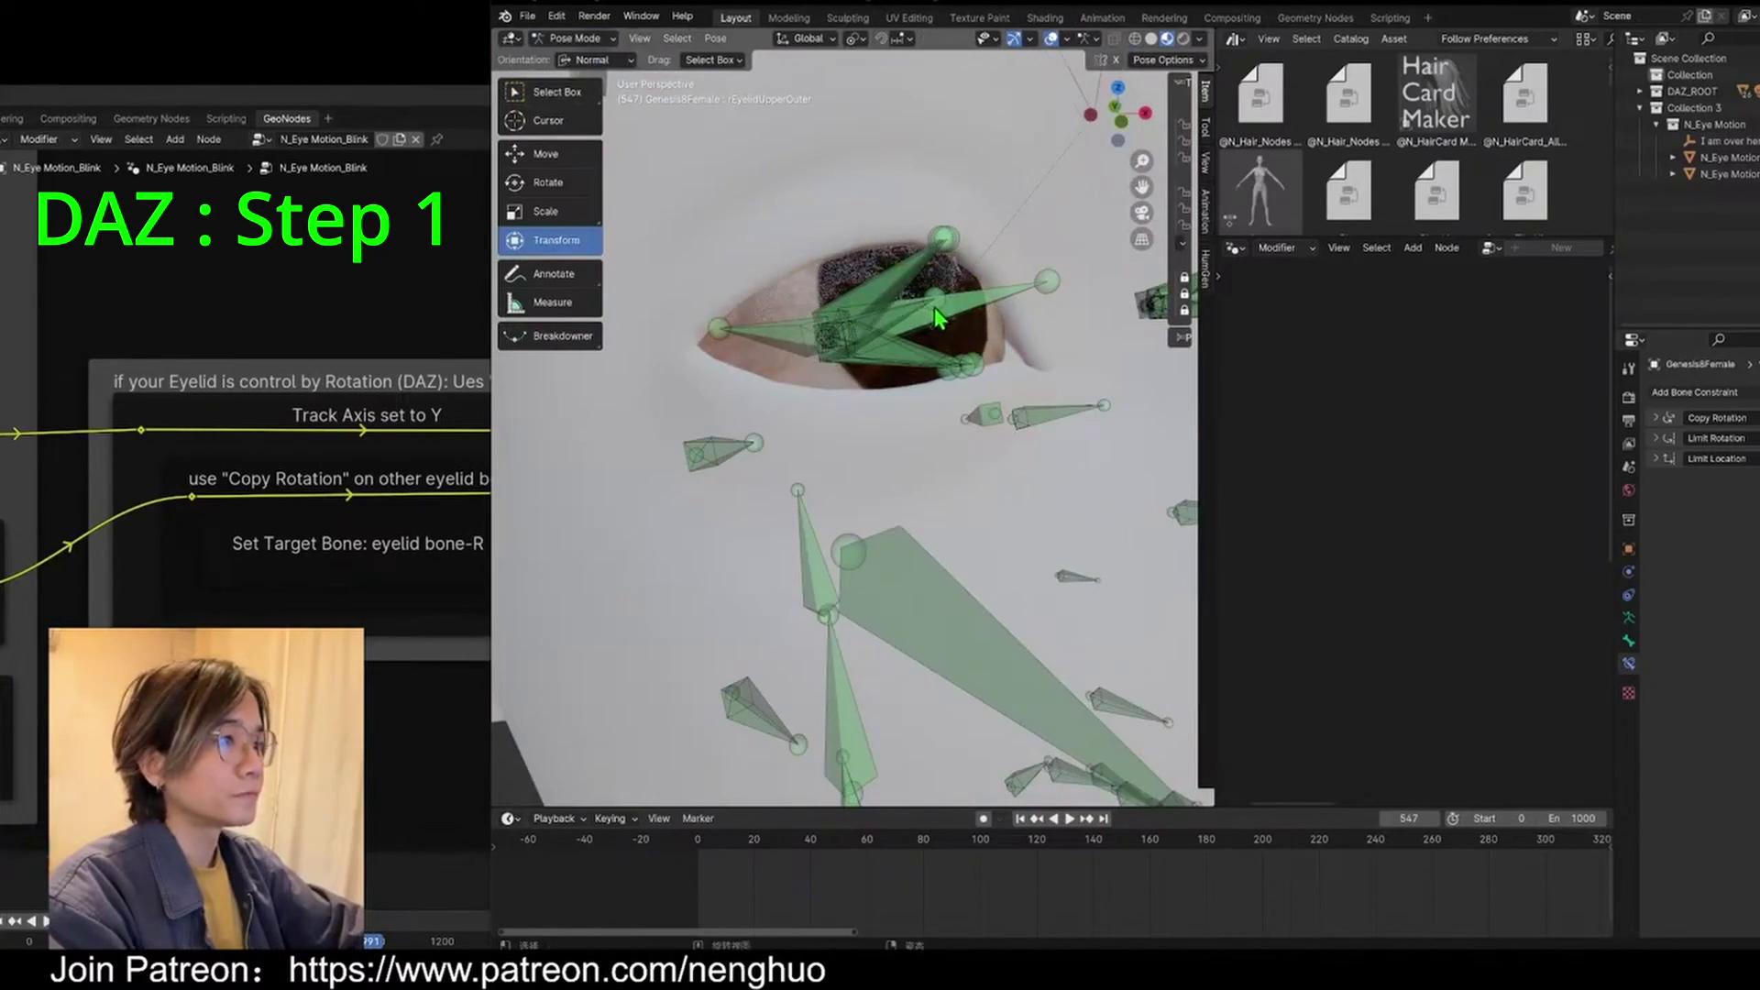
Step: Select the rEyelidUpper bone on the DAZ character and inspect its Damped Track constraint settings
click(941, 261)
middle_drag(934, 308, 885, 228)
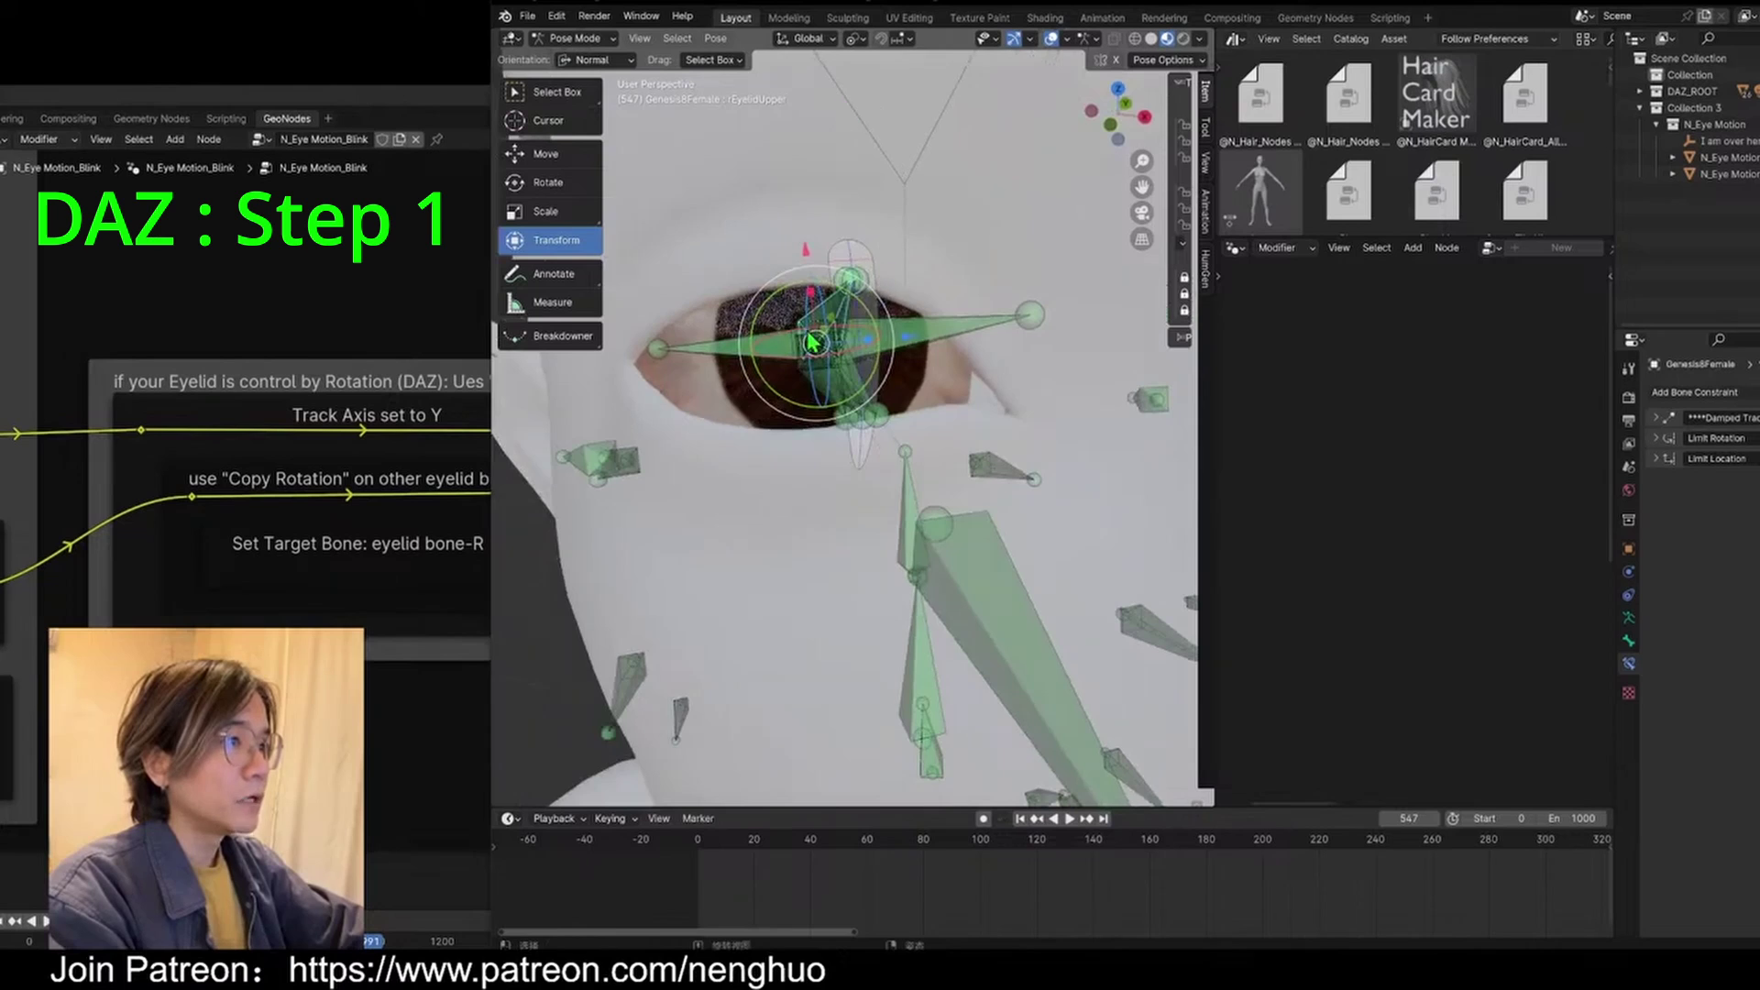
scroll(908, 394, up, 4)
middle_drag(908, 394, 892, 295)
key(g)
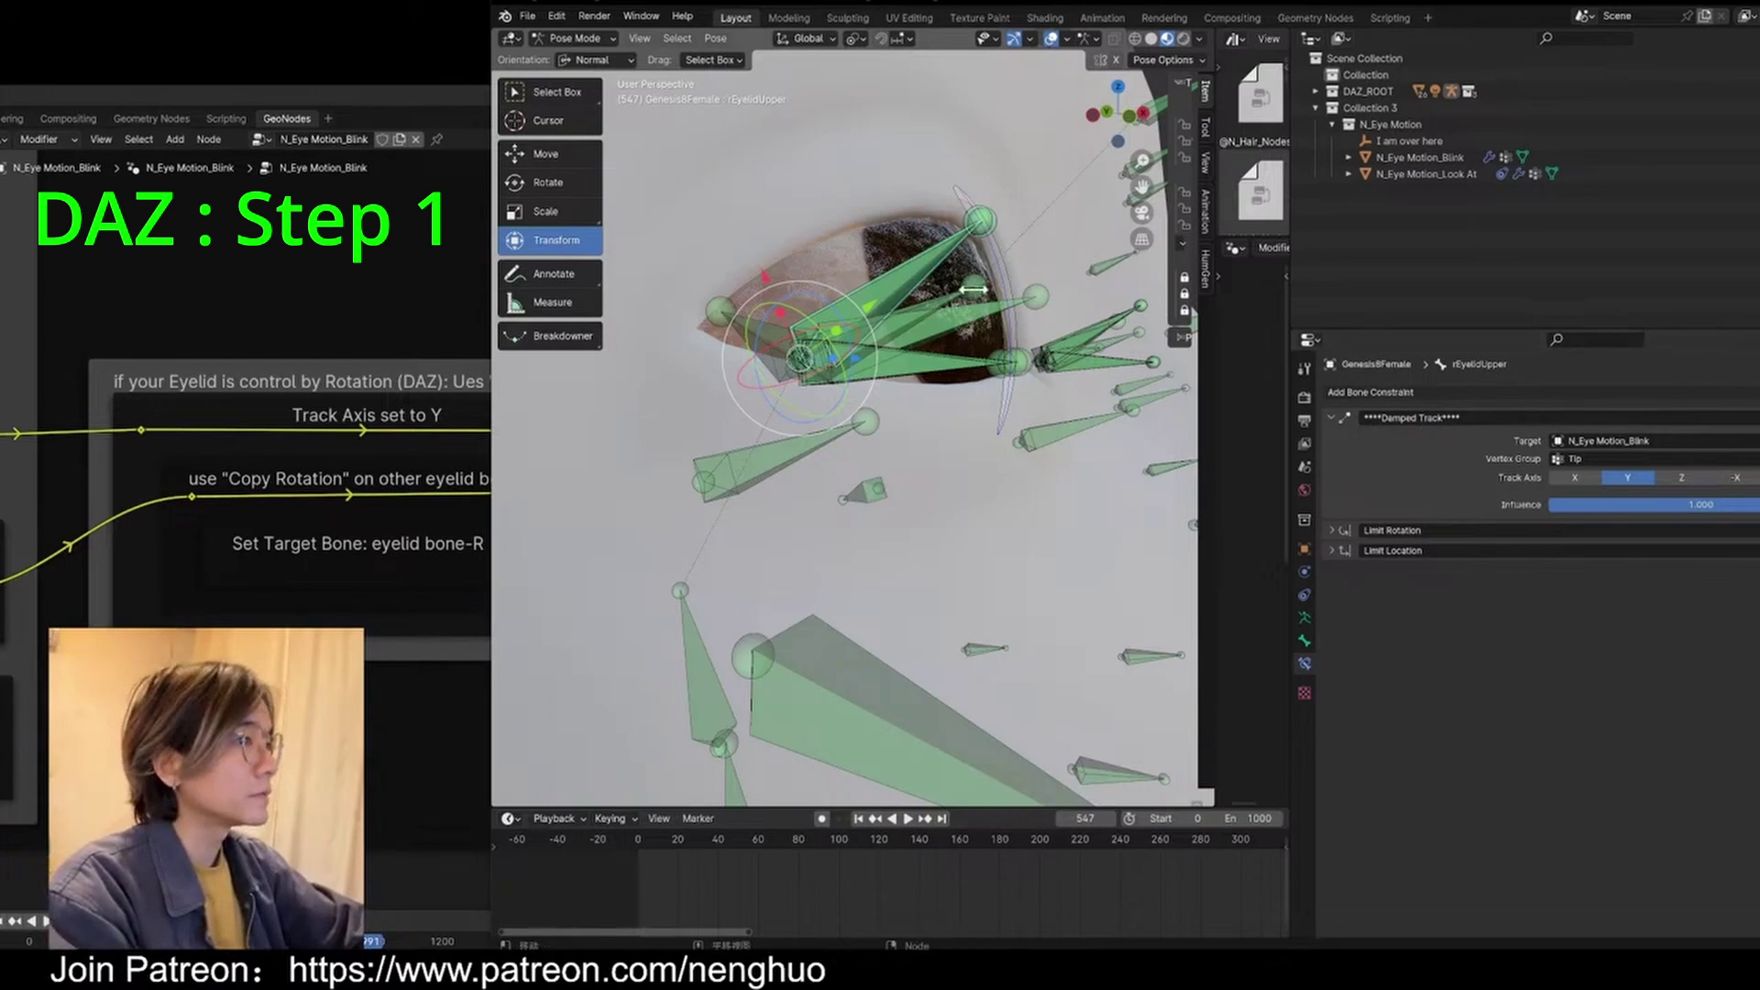
scroll(1052, 222, down, 2)
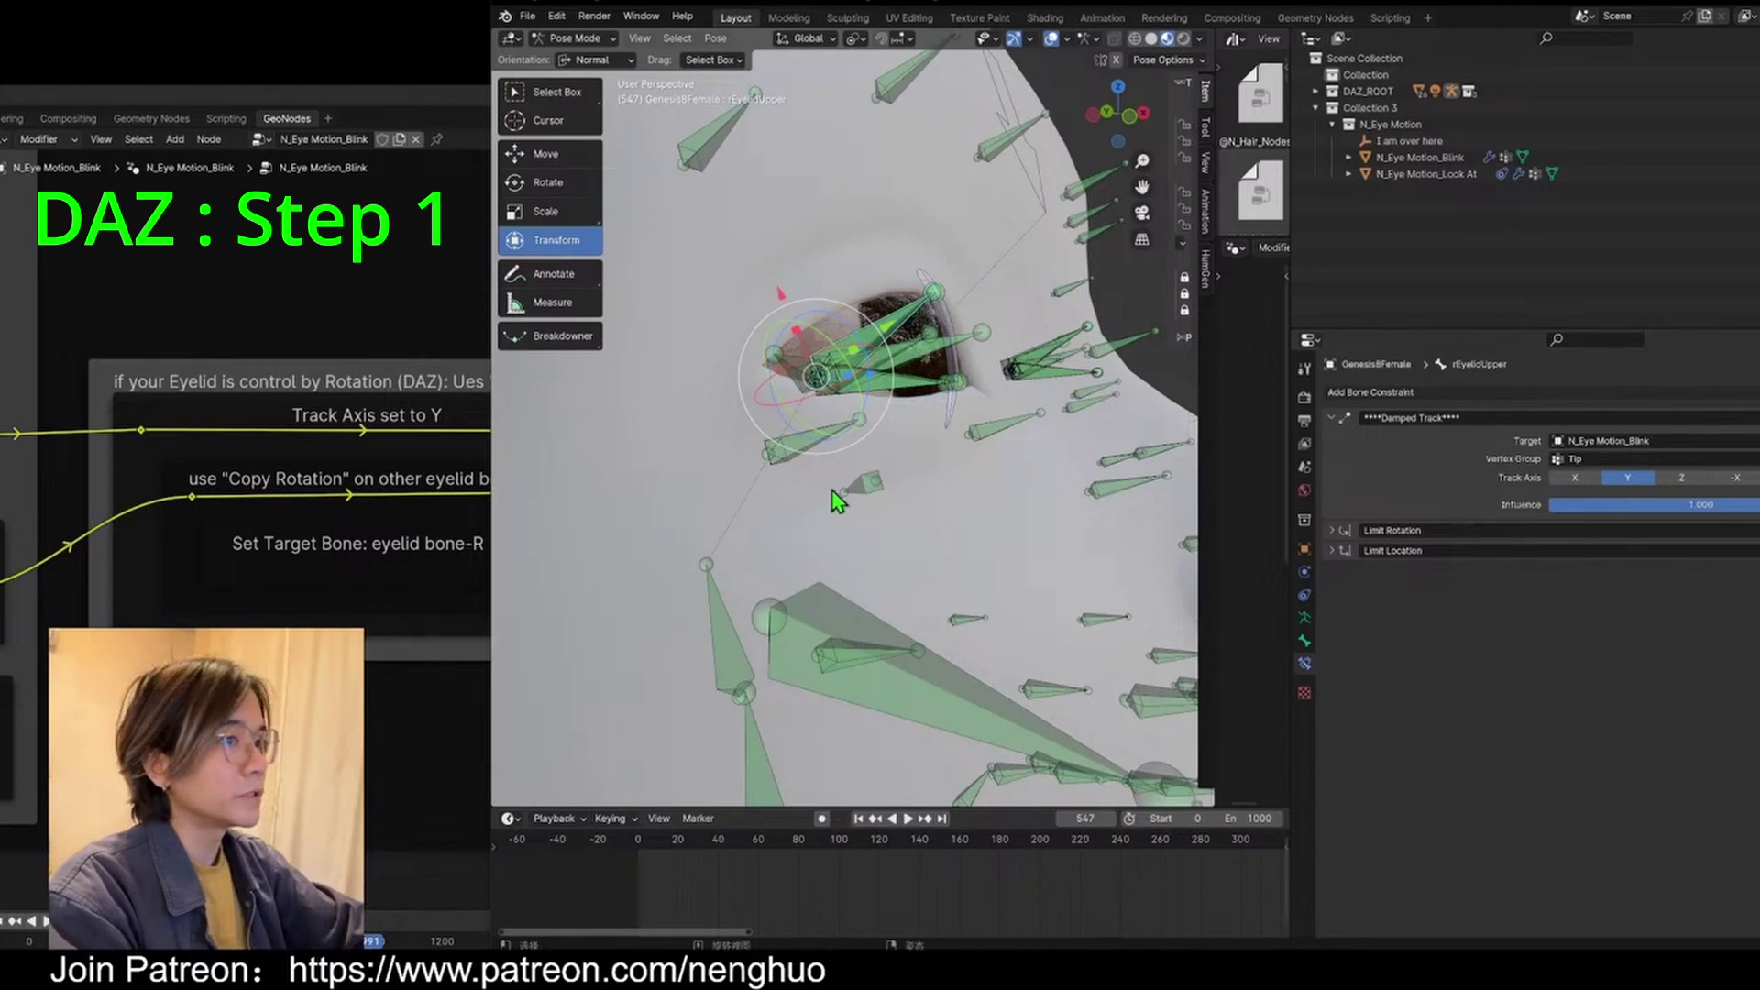
Step: Review the note on Copy Rotation and identify the rEyelidUpperInner and rEyelidUpperOuter bones beside rEyelidUpper
click(454, 107)
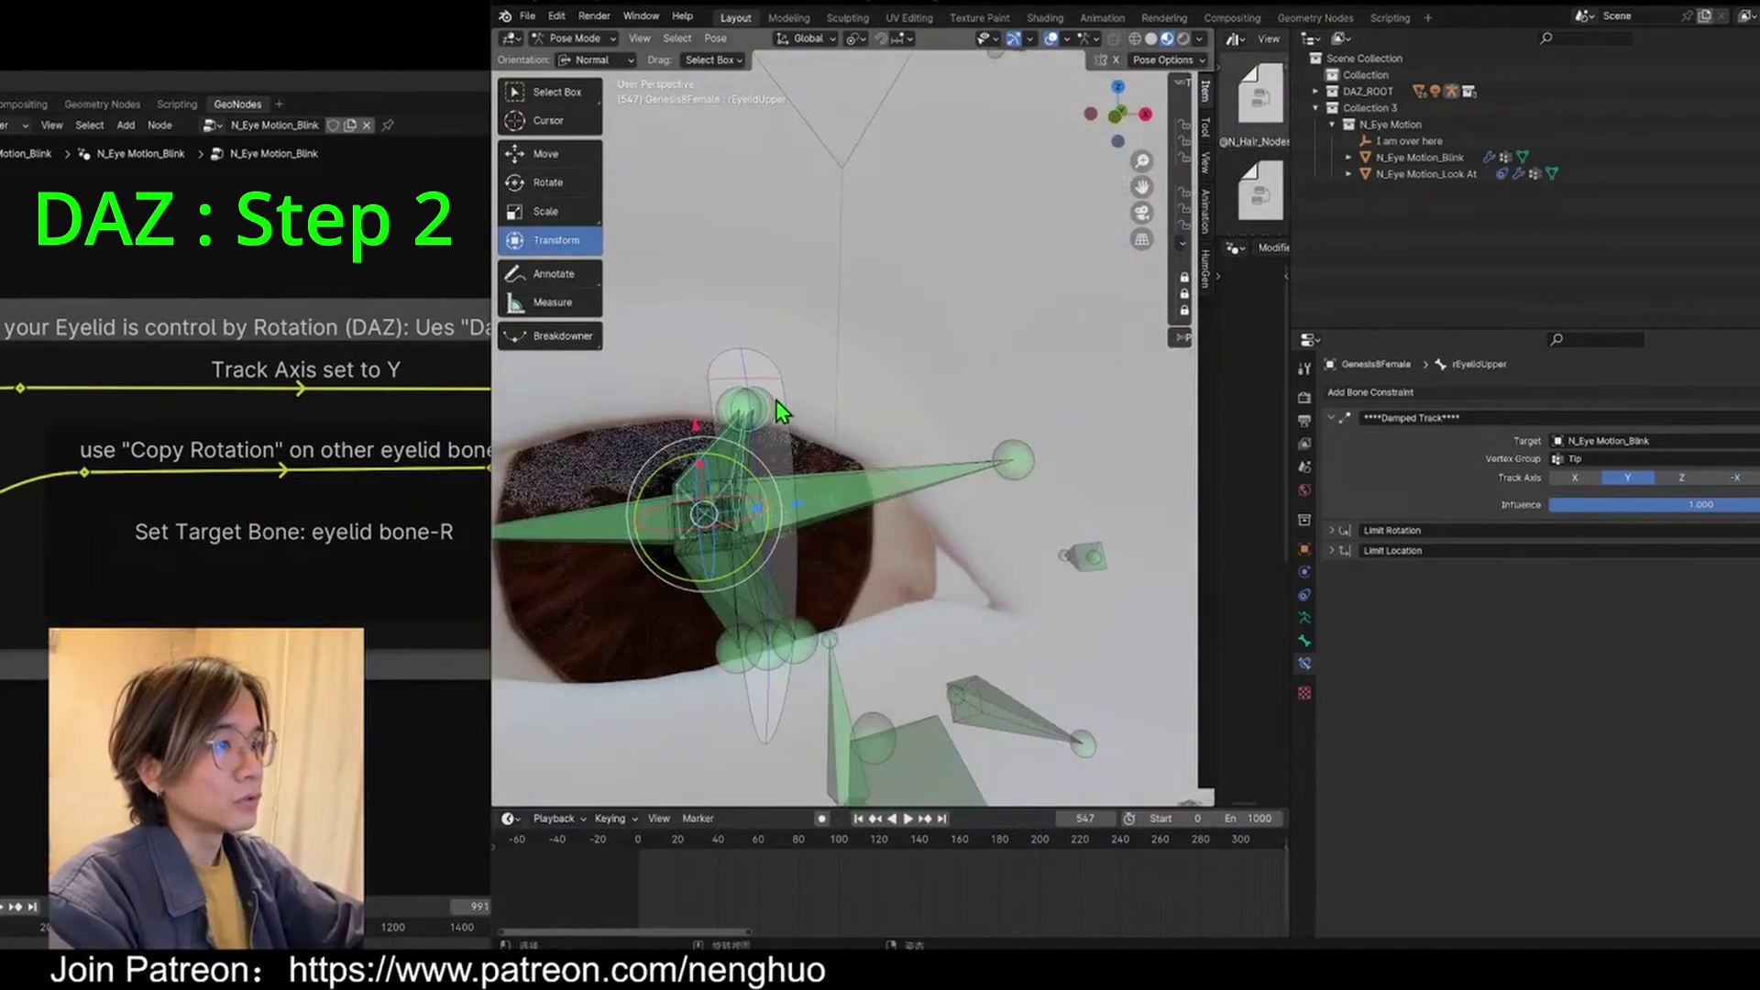
click(772, 403)
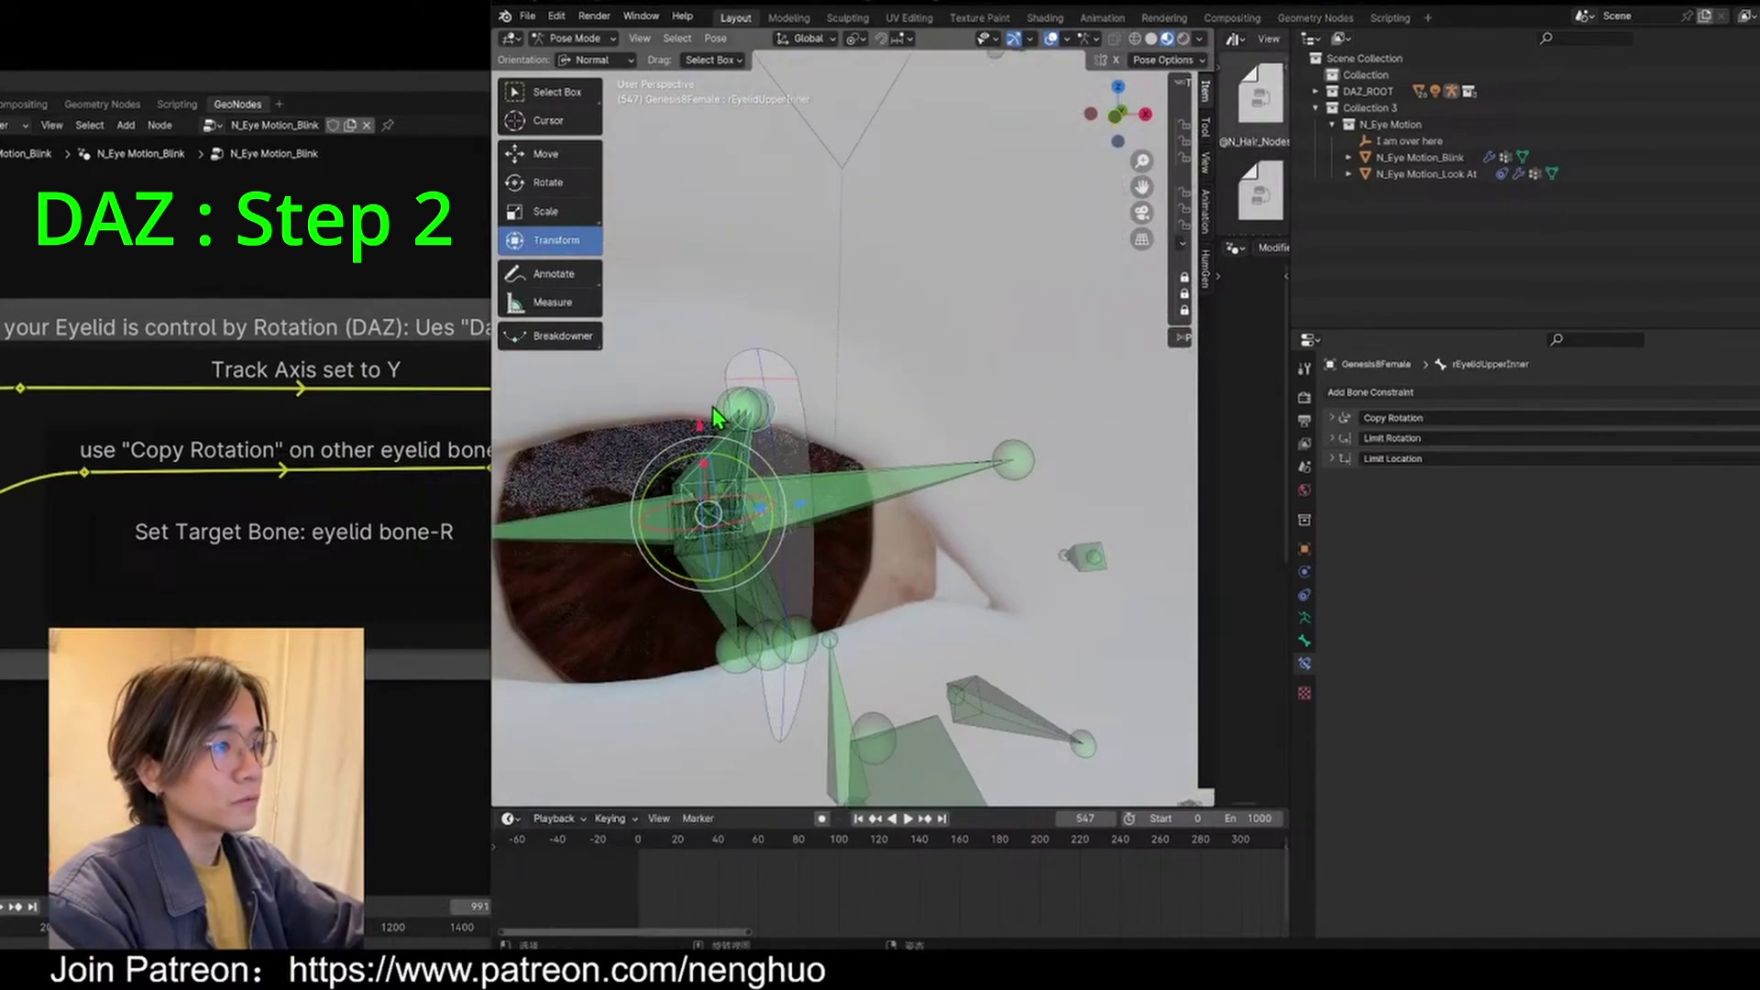
click(767, 404)
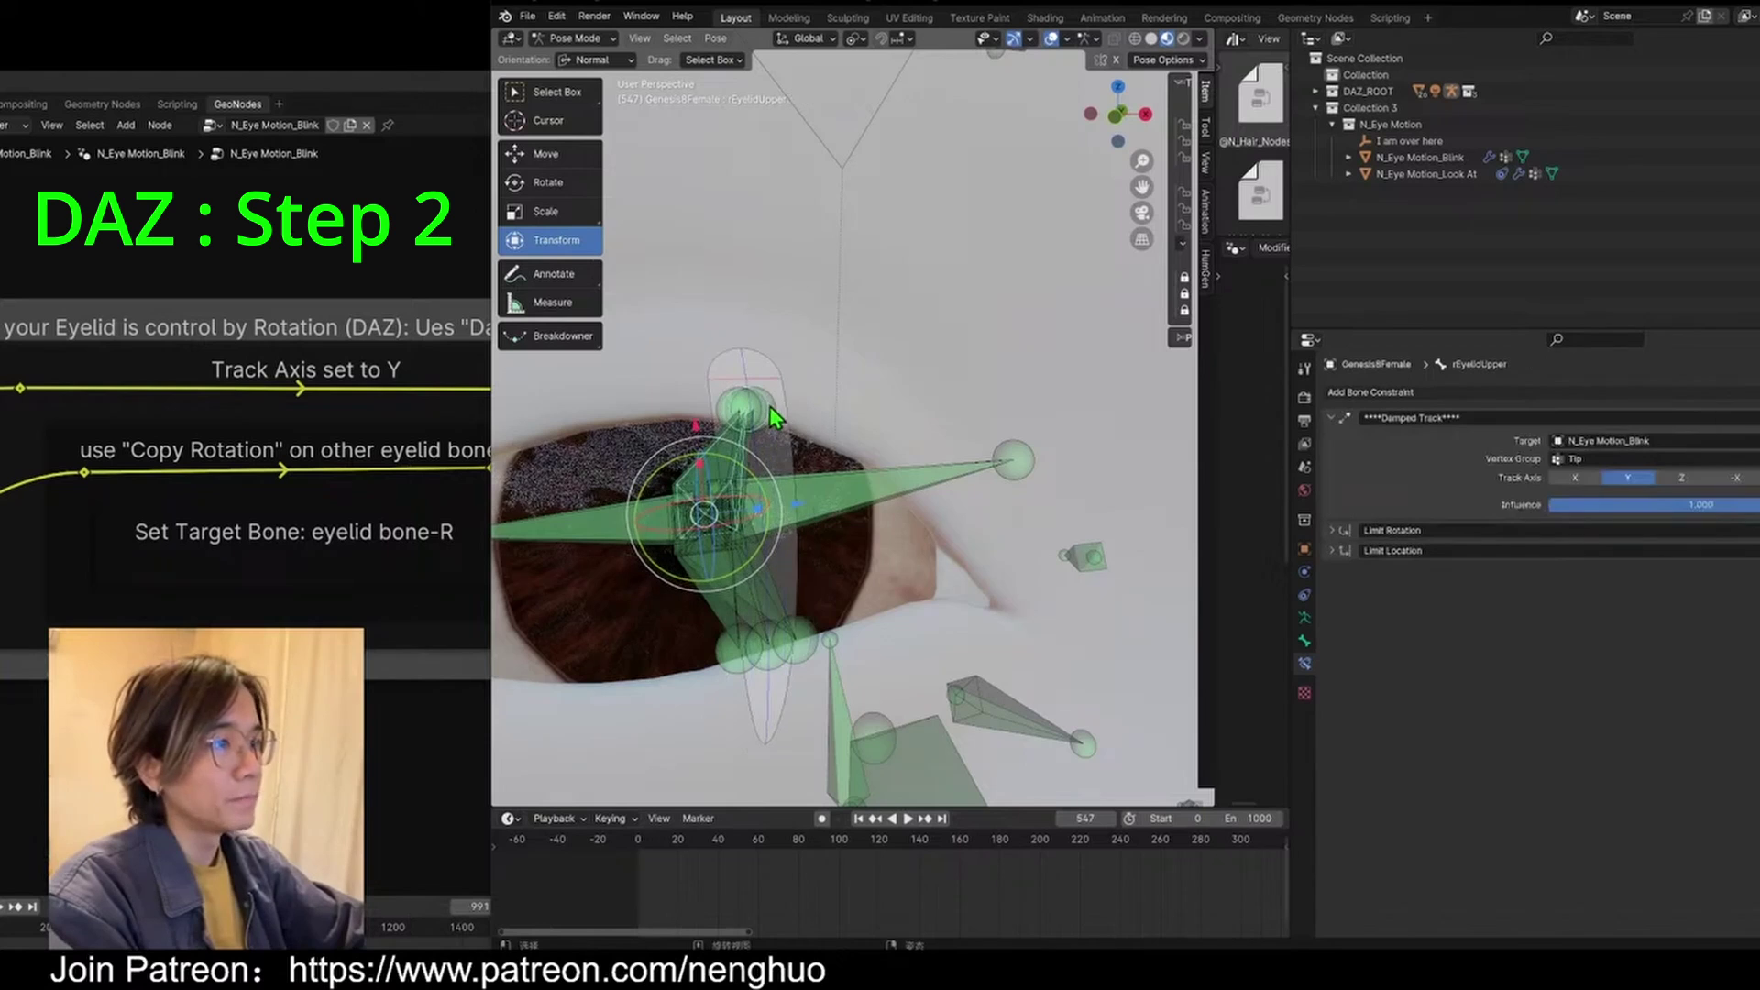
click(777, 405)
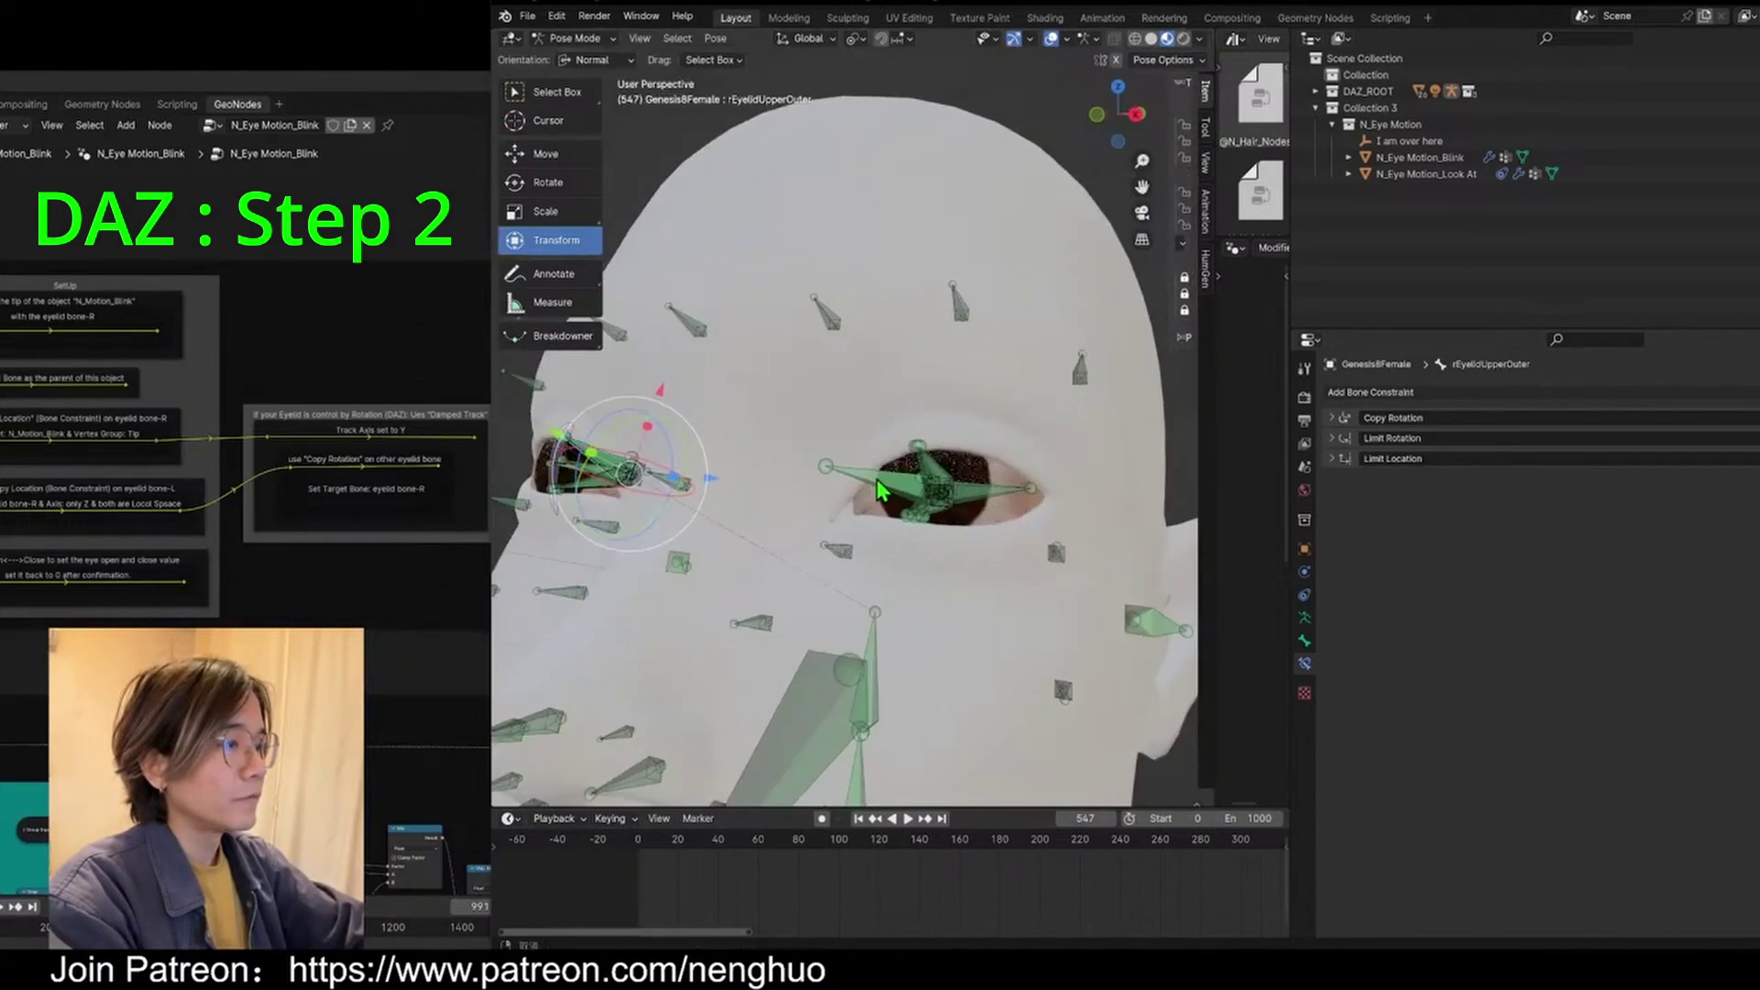
Step: Look over the upper eyelid bones of both eyes and inspect the Copy Rotation settings on rEyelidUpperInner
scroll(960, 472, up, 3)
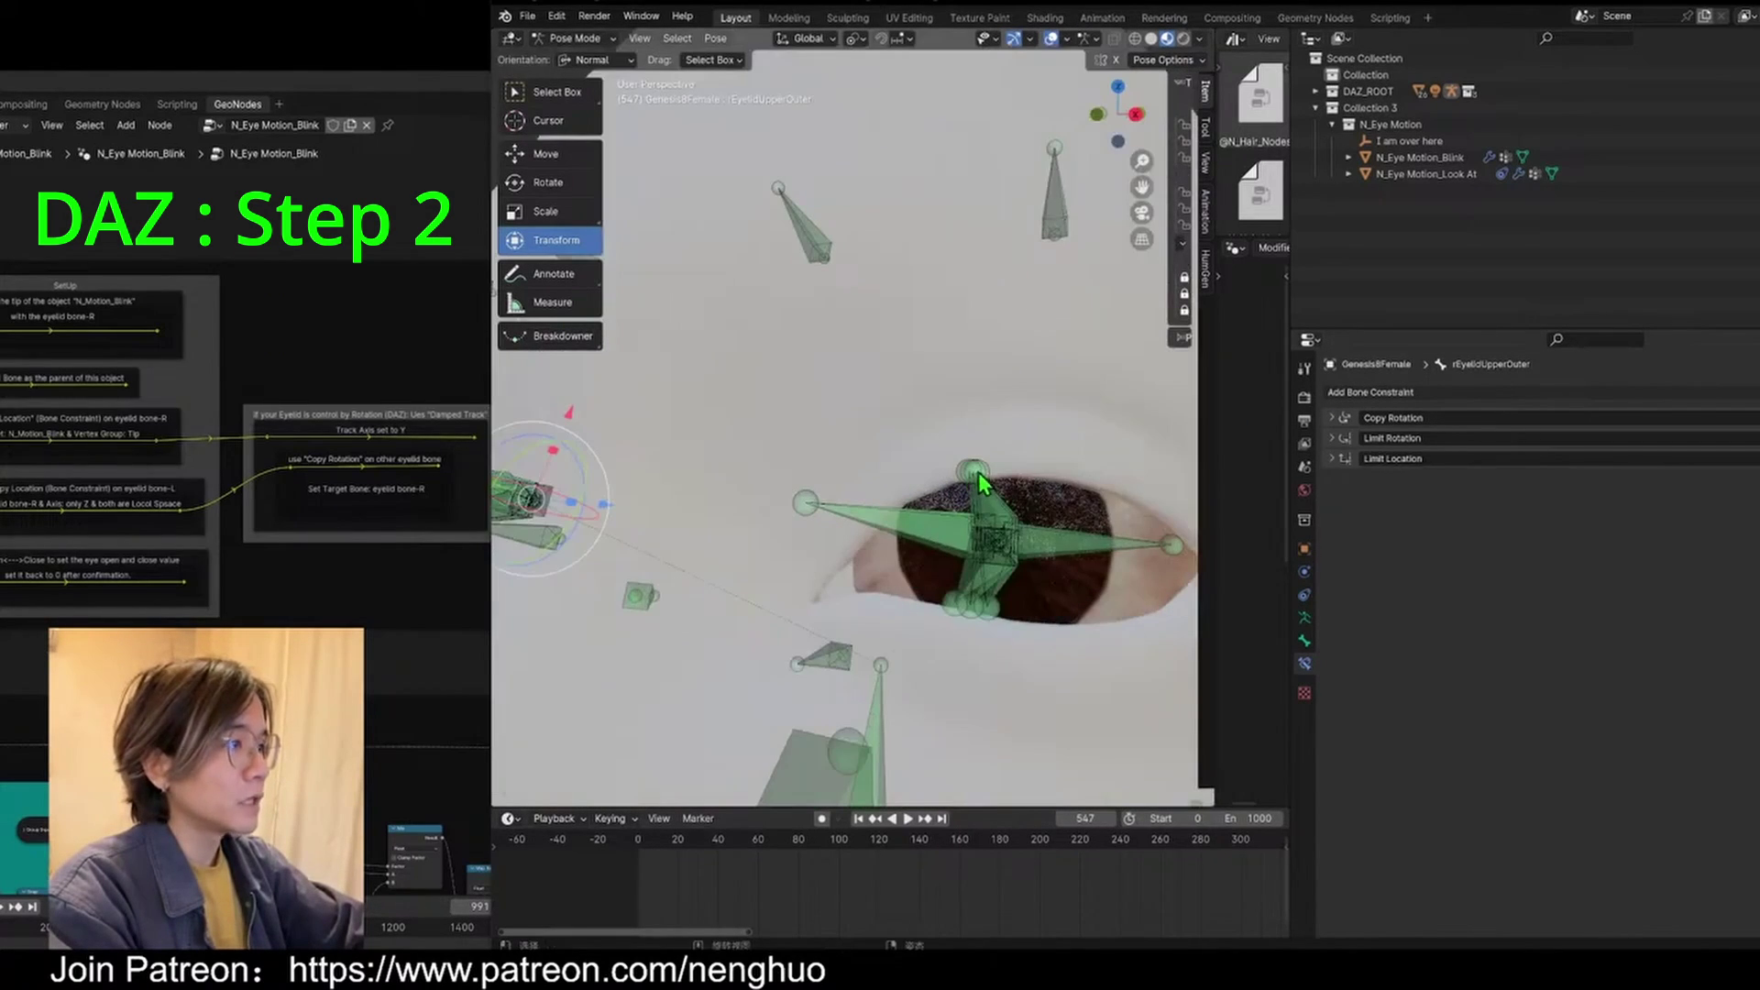
click(978, 474)
middle_drag(761, 546, 1025, 579)
middle_drag(601, 552, 806, 555)
click(686, 501)
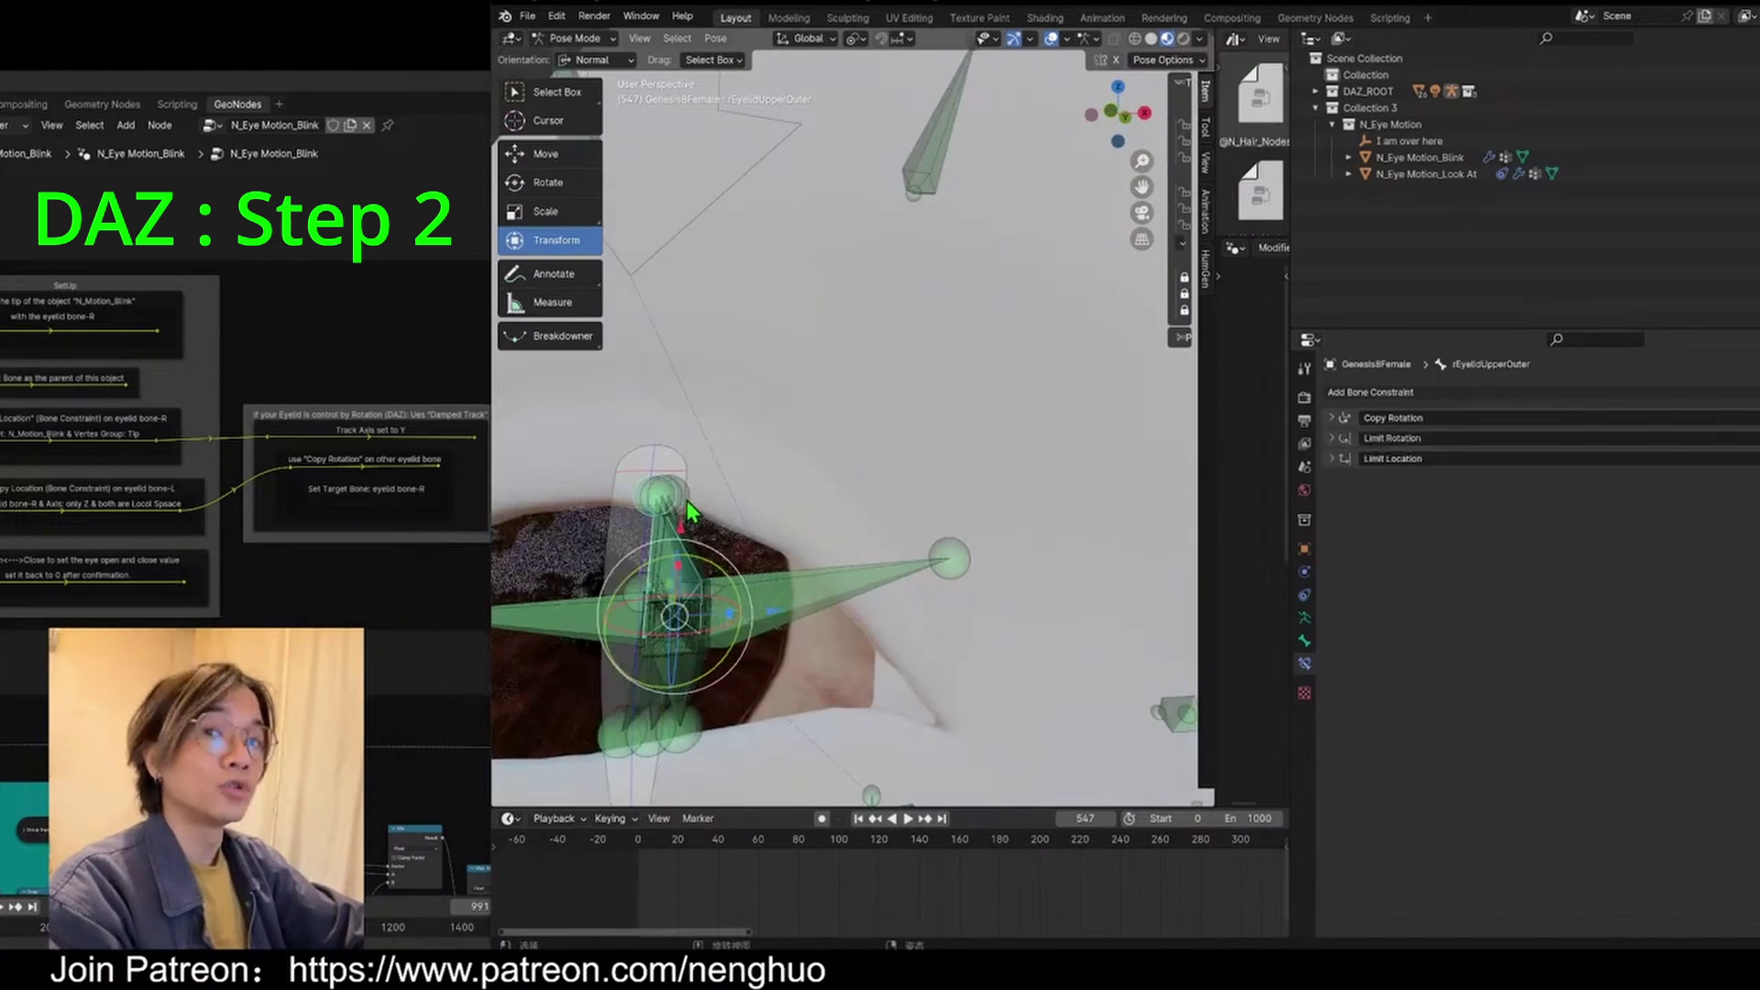
click(670, 477)
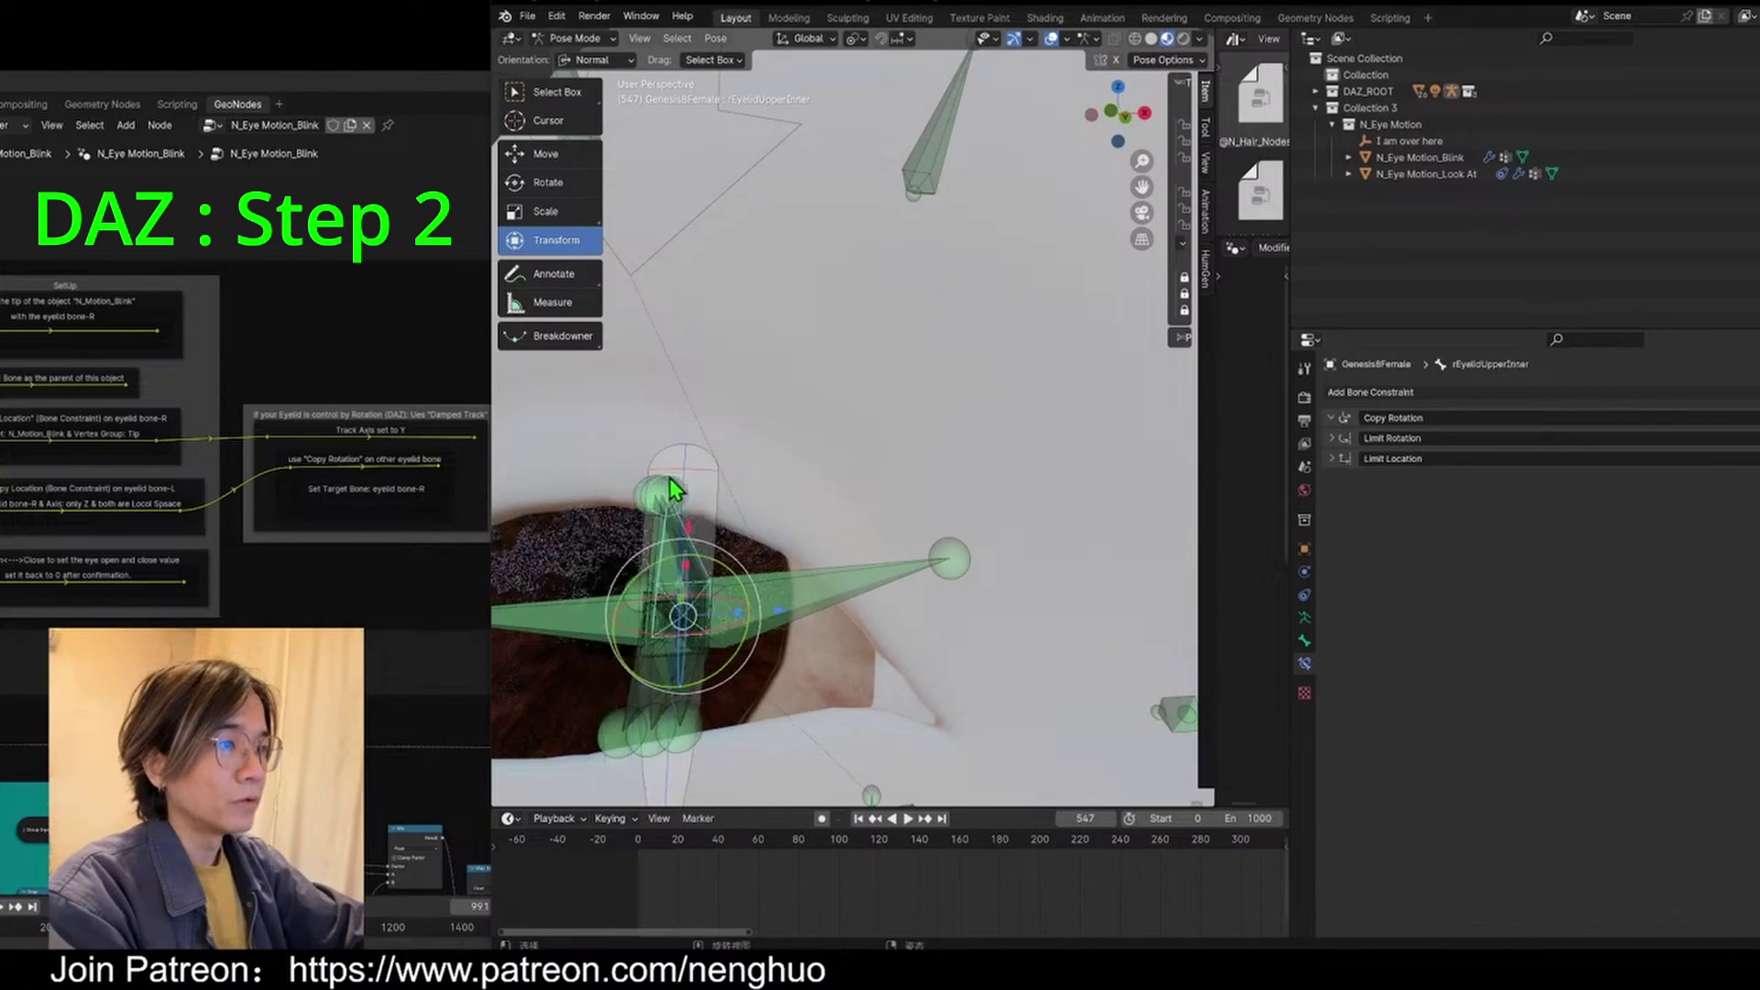
scroll(669, 478, down, 3)
middle_drag(669, 478, 624, 634)
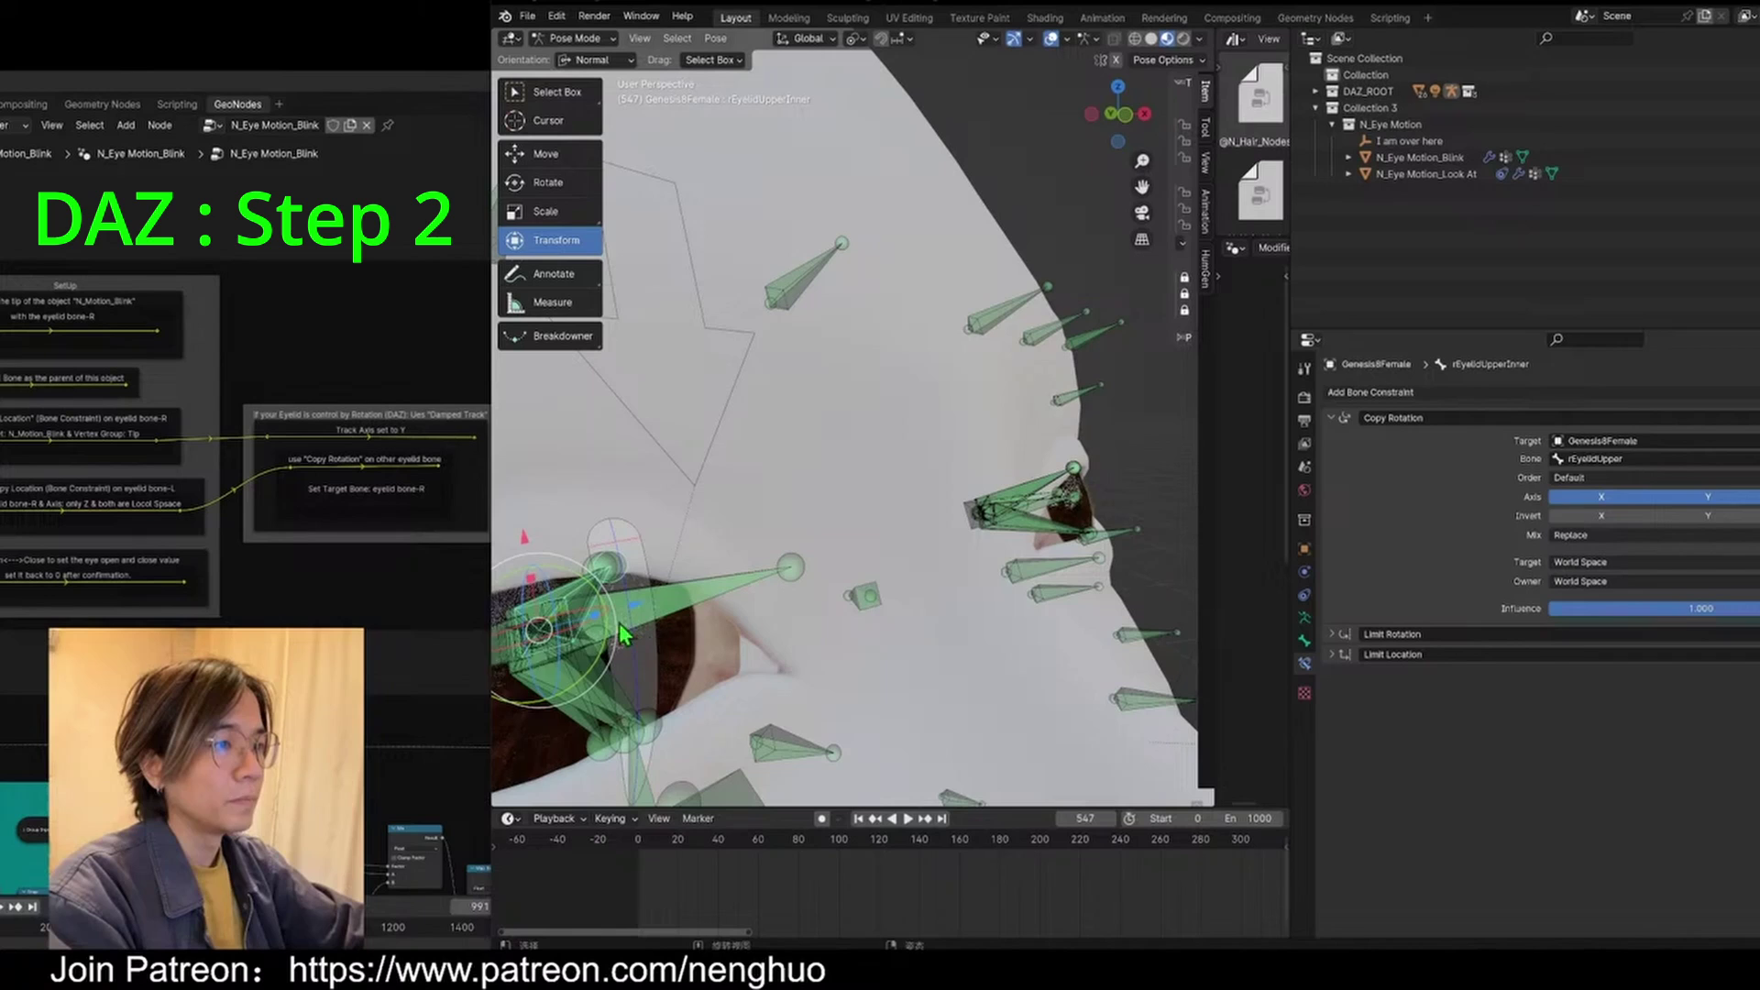
Step: Select rEyelidUpper and its counterpart lEyelidUpper on the other eye to compare their constraints
click(609, 555)
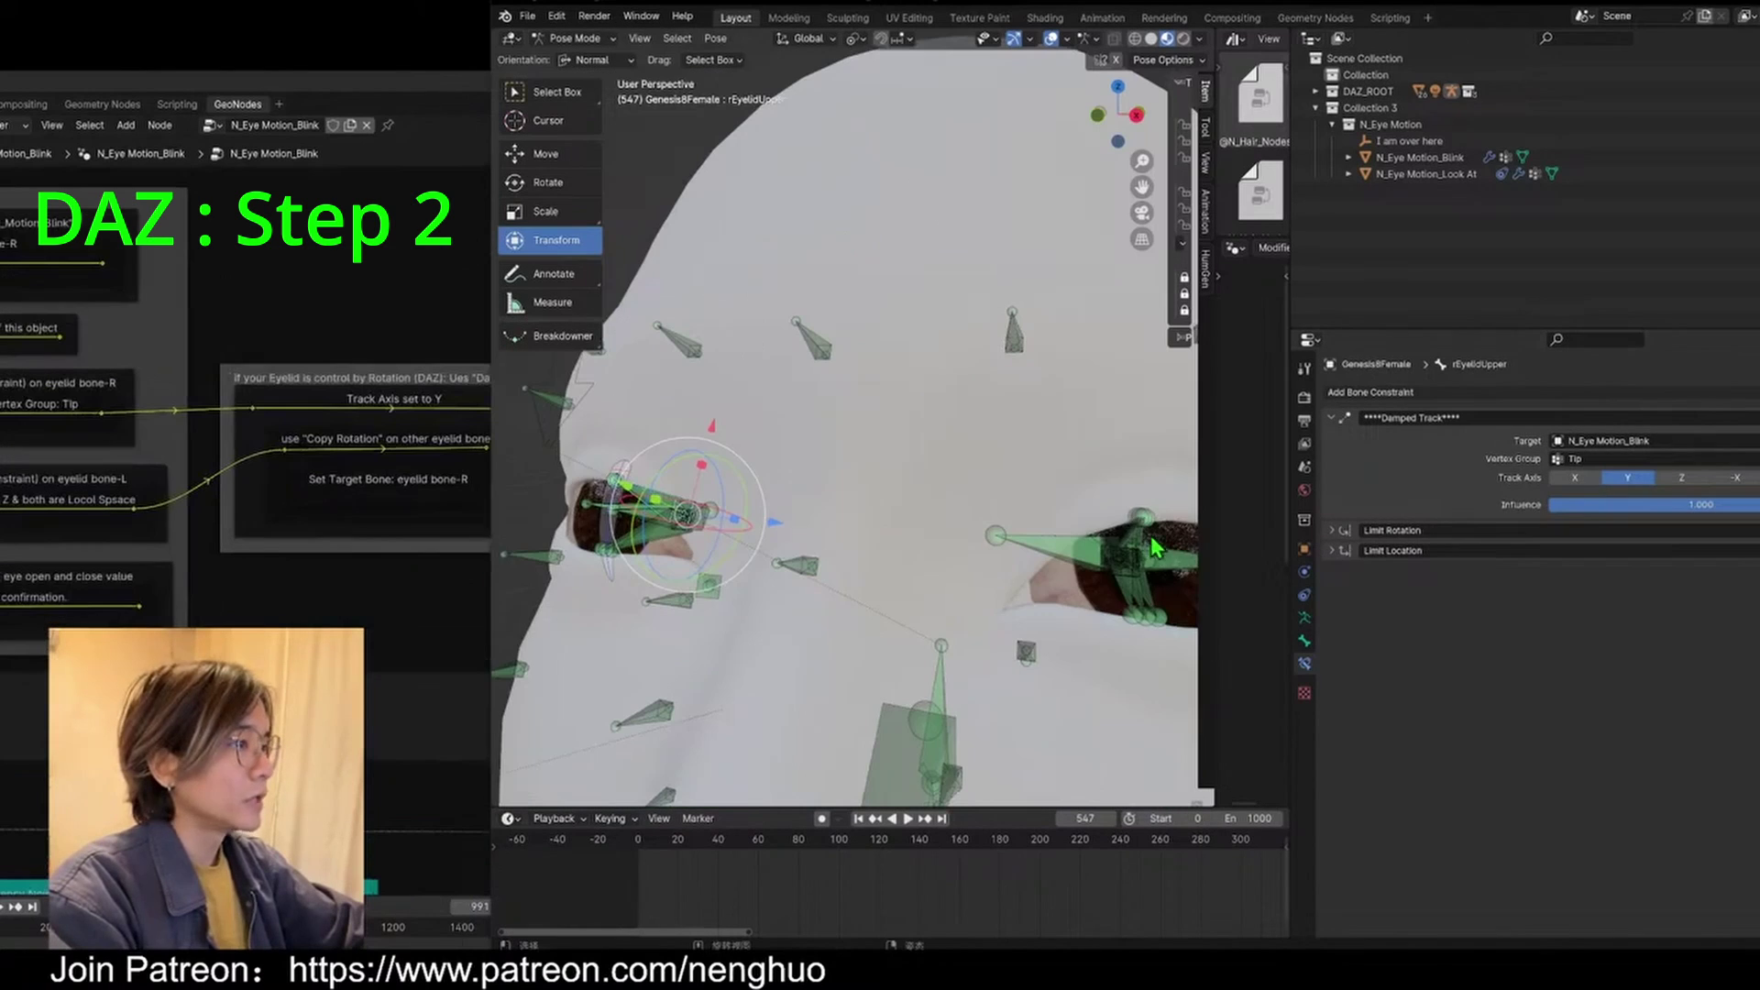
click(1148, 525)
shift+middle_drag(1126, 546, 695, 575)
scroll(768, 561, up, 4)
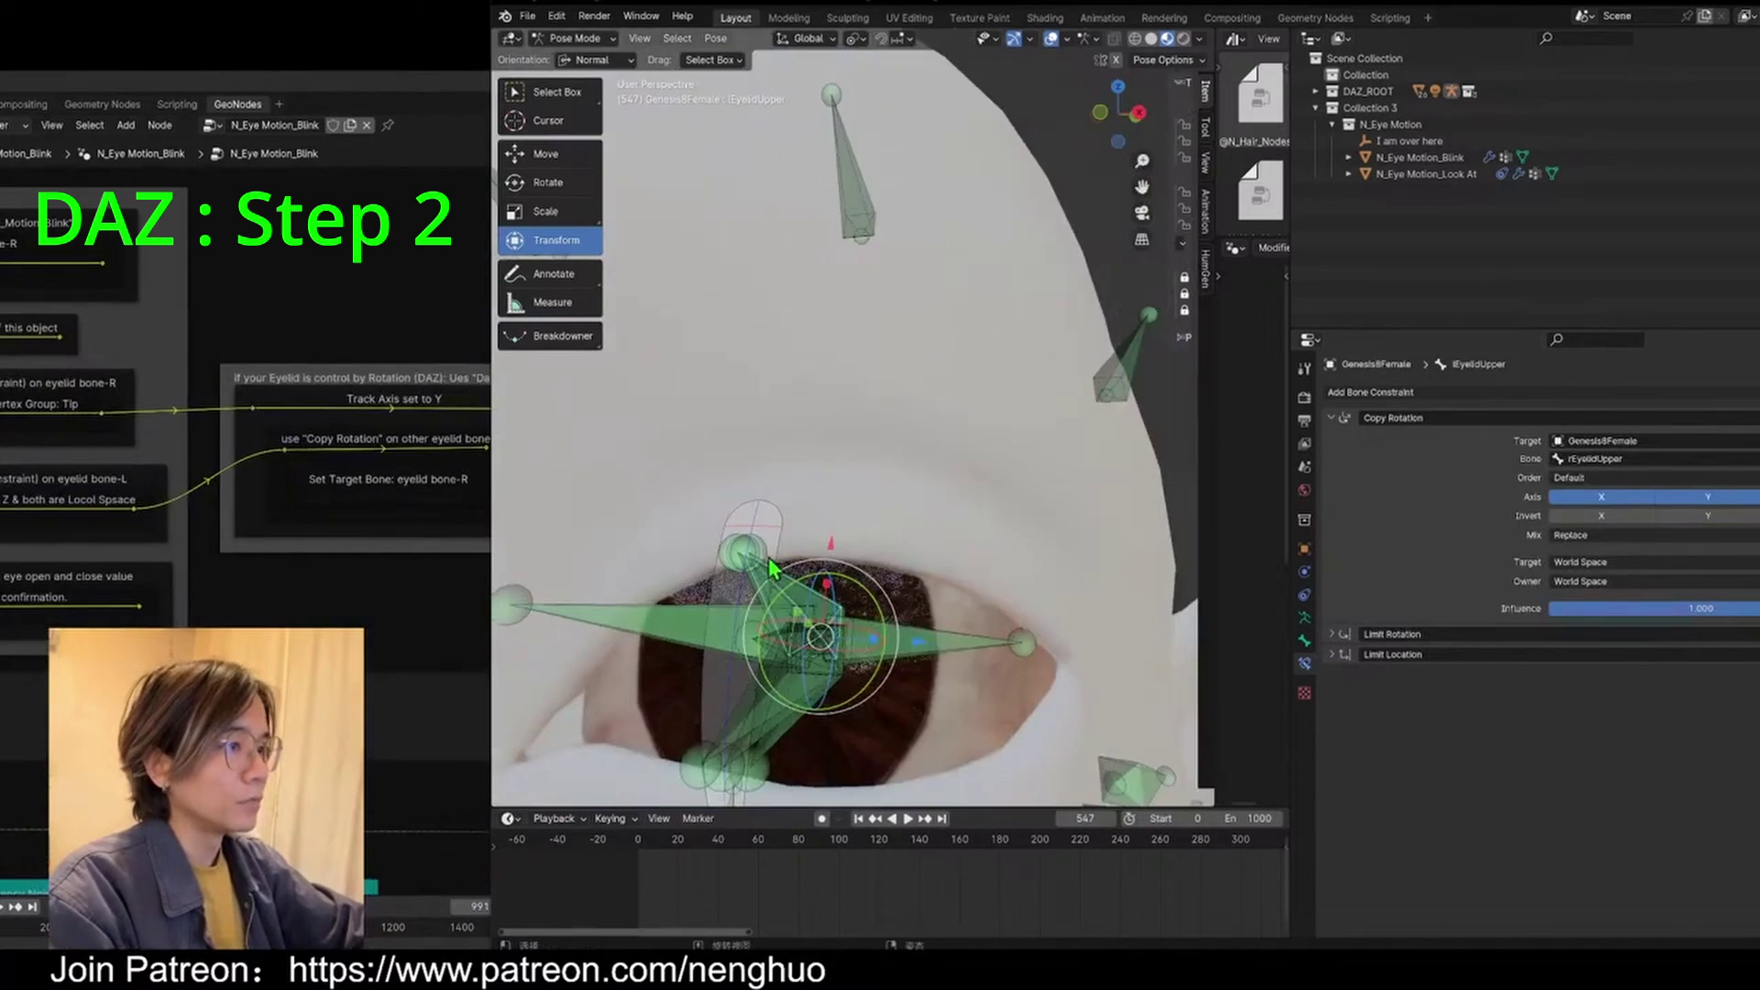
Step: Copy the Copy Rotation constraint of the lEyelidUpperOuter bone to the selected bones
click(753, 551)
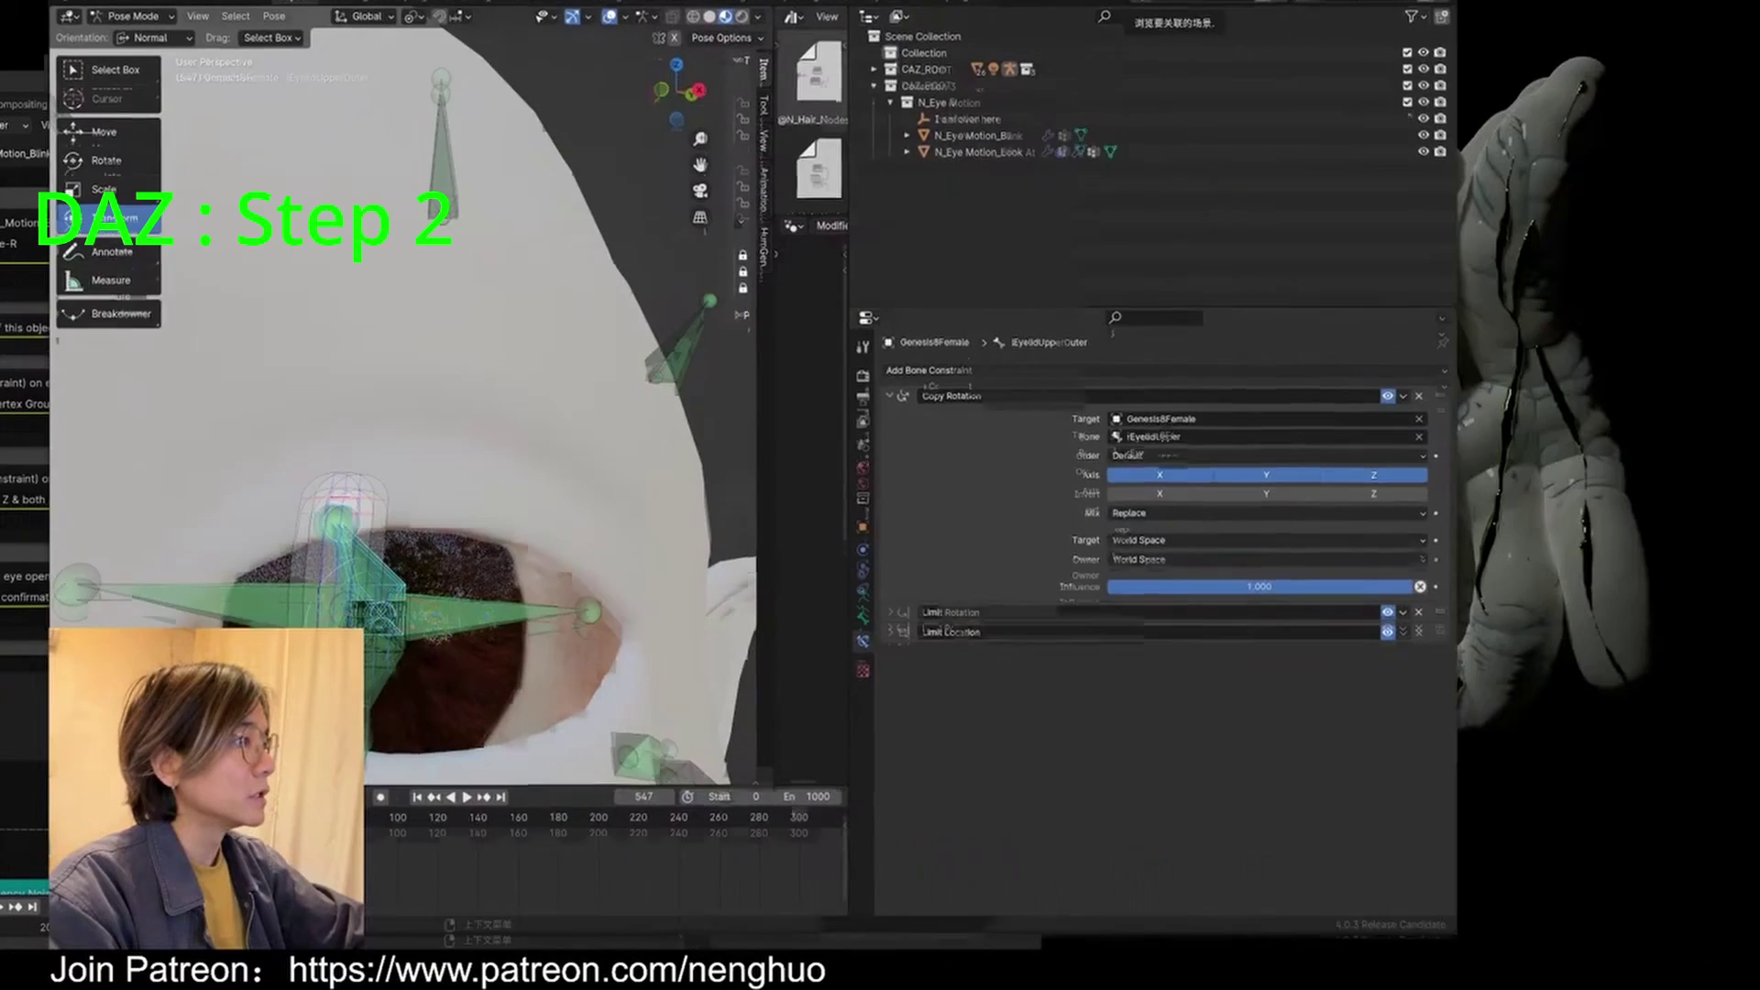
click(1402, 412)
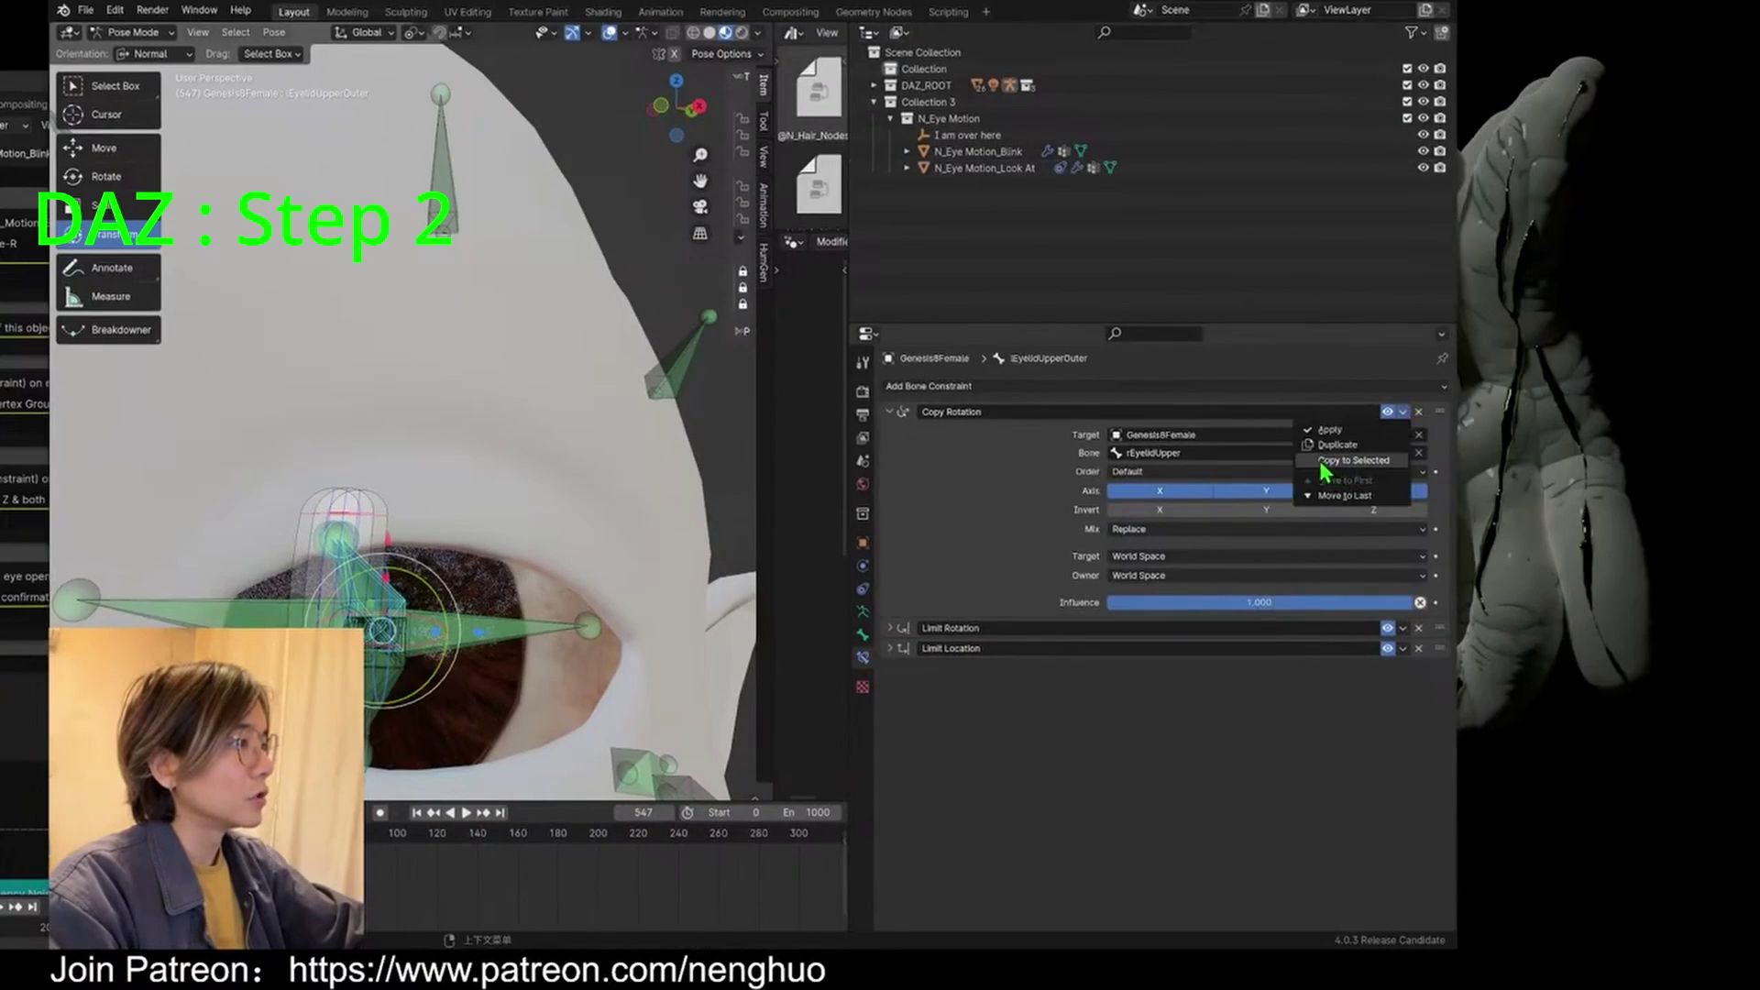
click(1377, 464)
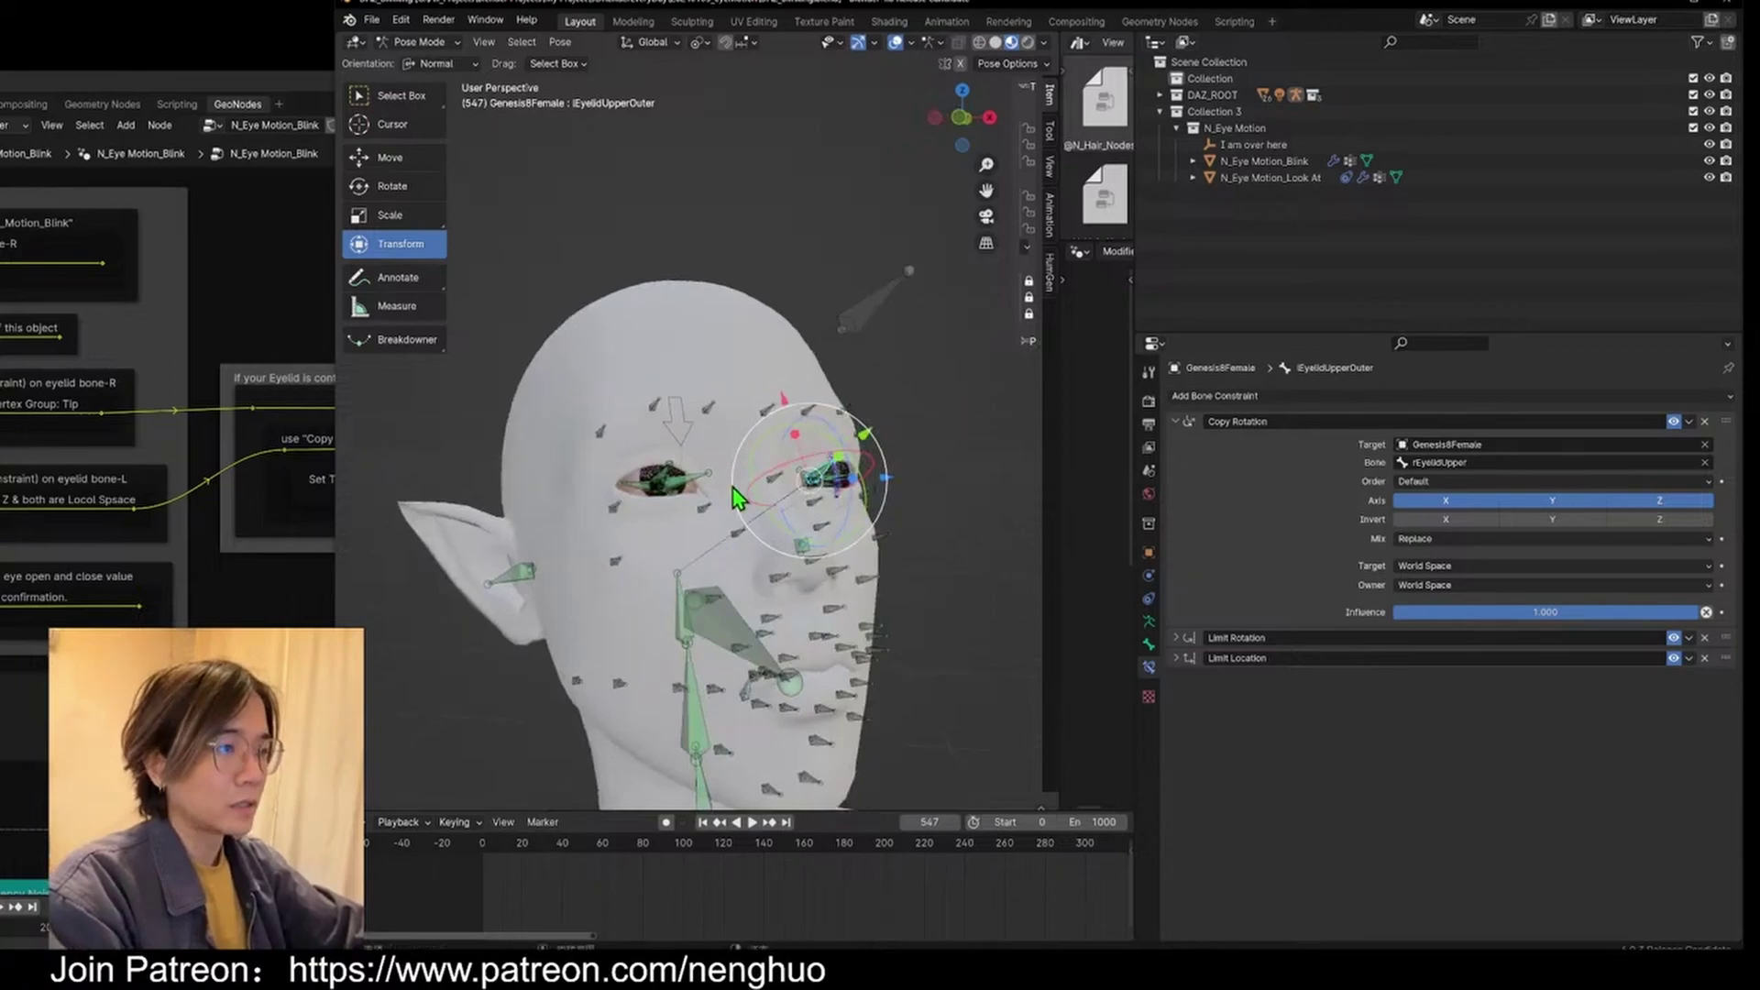
Step: Select the mainEye_H bone in front of the face, try moving it, and examine its Copy Location constraint
middle_drag(734, 485, 804, 475)
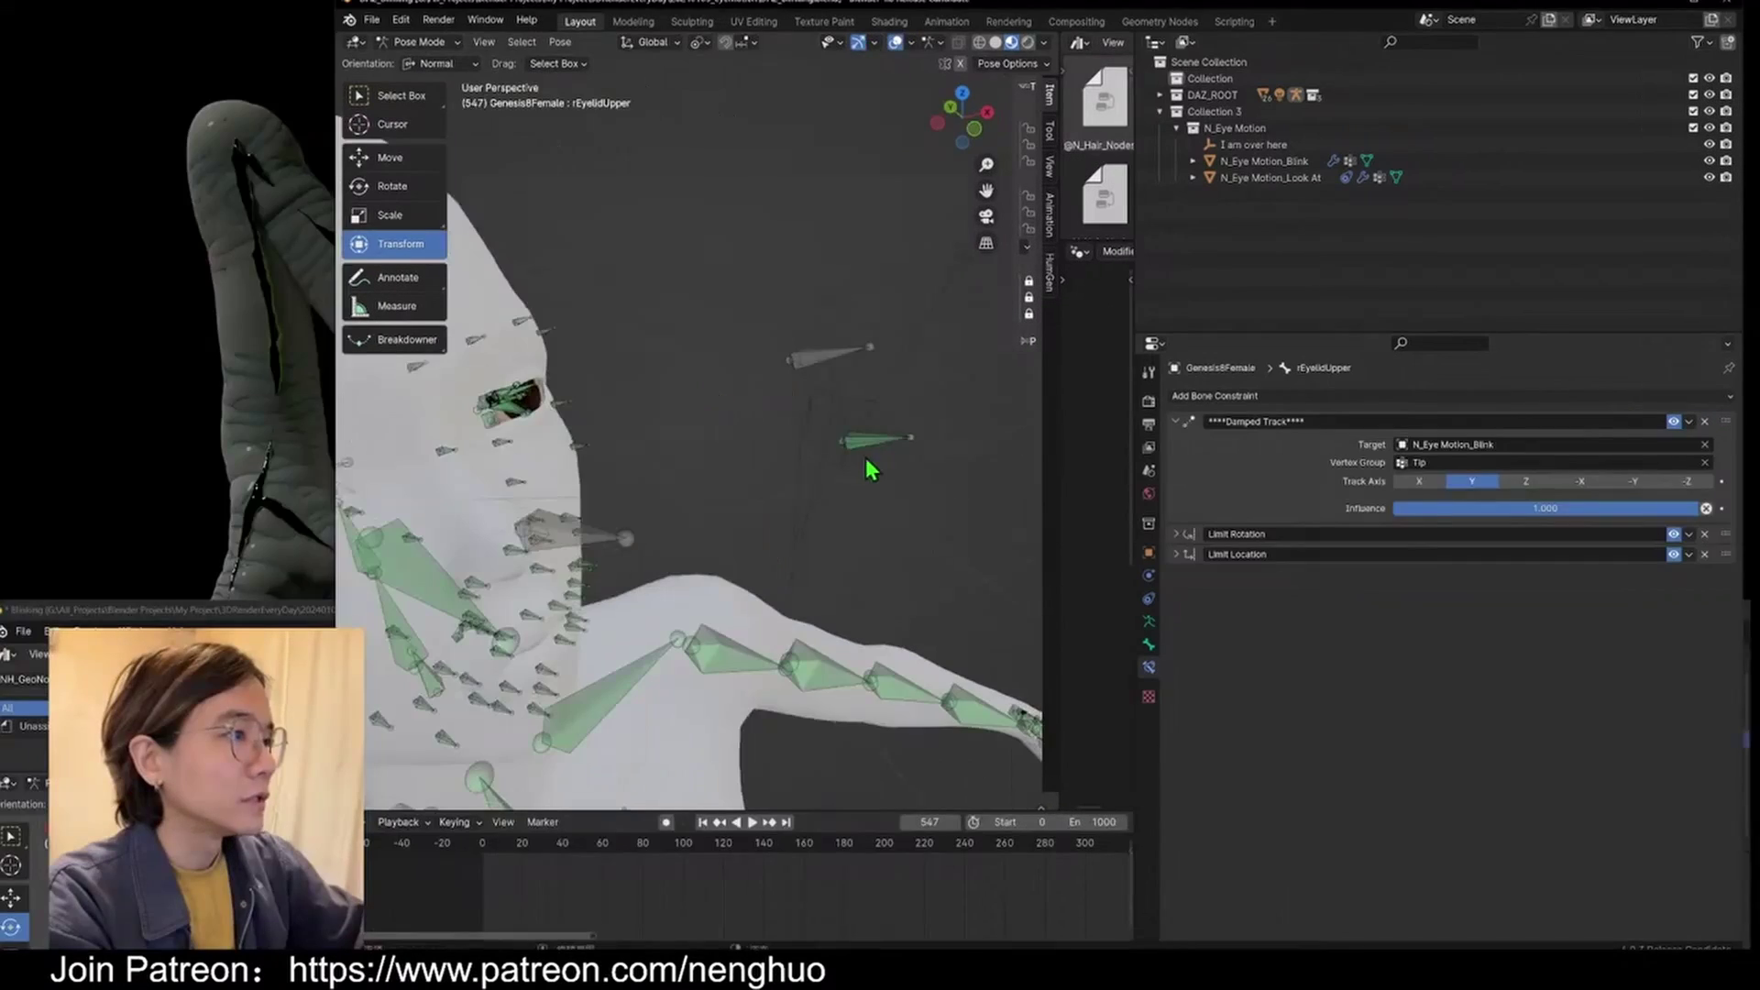
click(877, 448)
key(g)
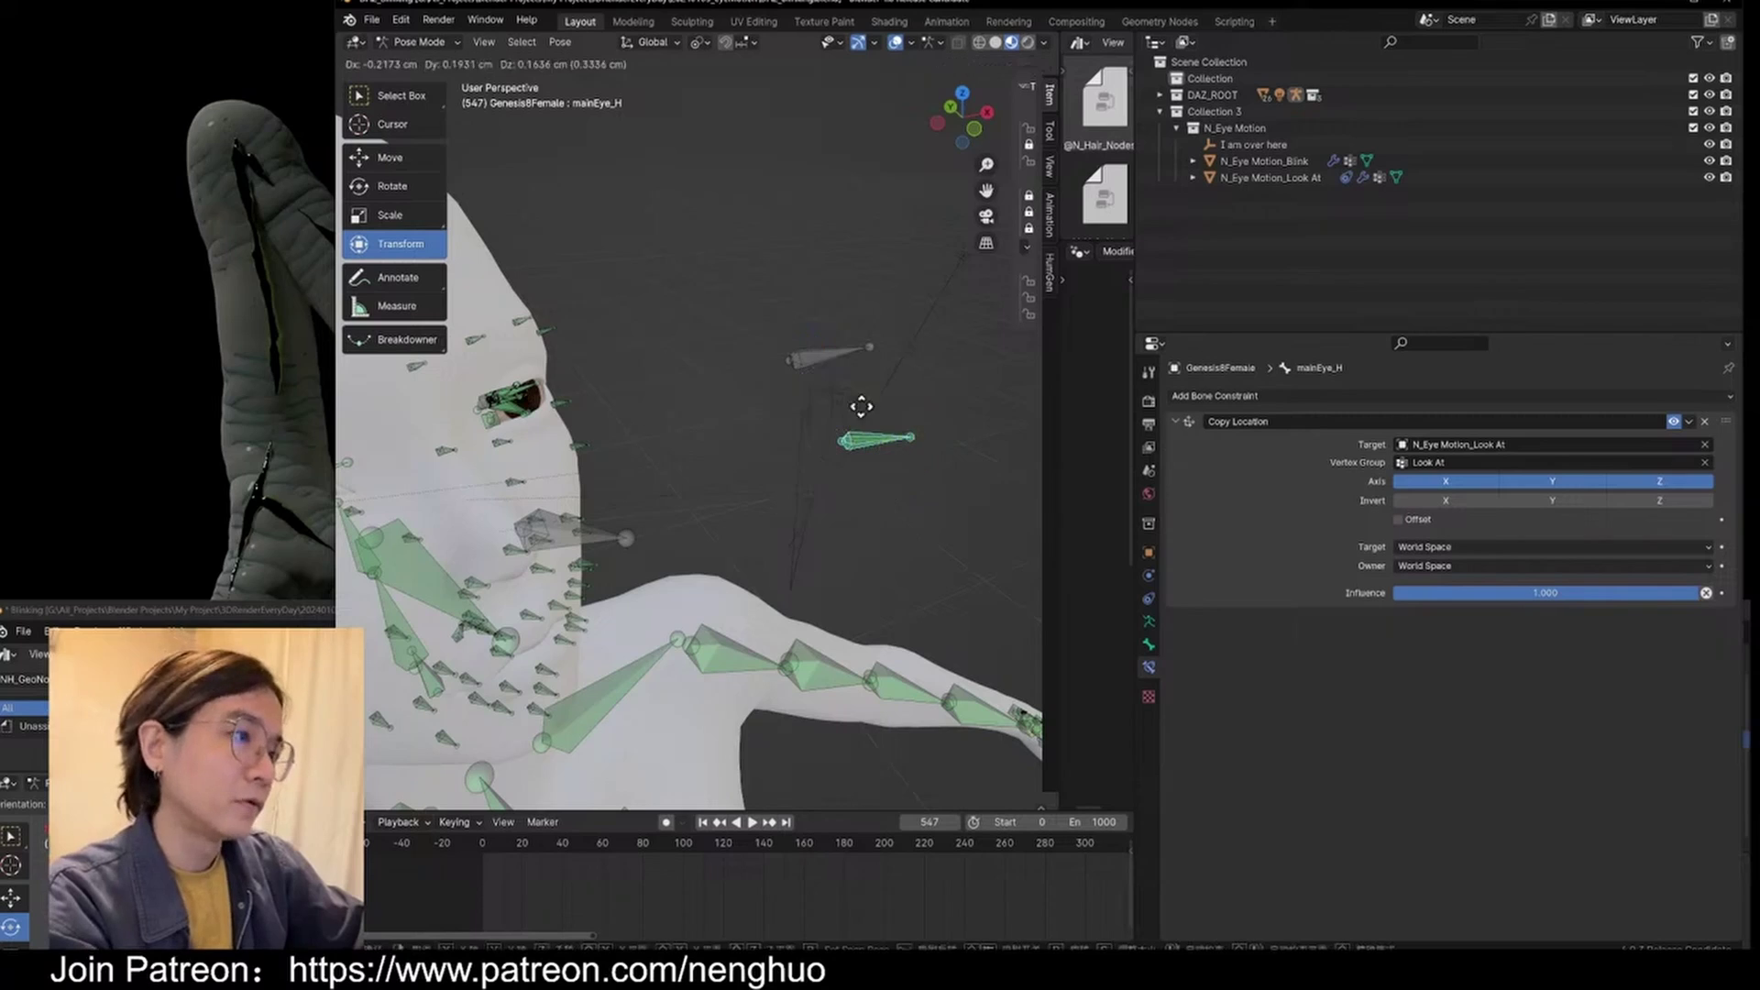
right_click(896, 476)
middle_drag(896, 476, 833, 504)
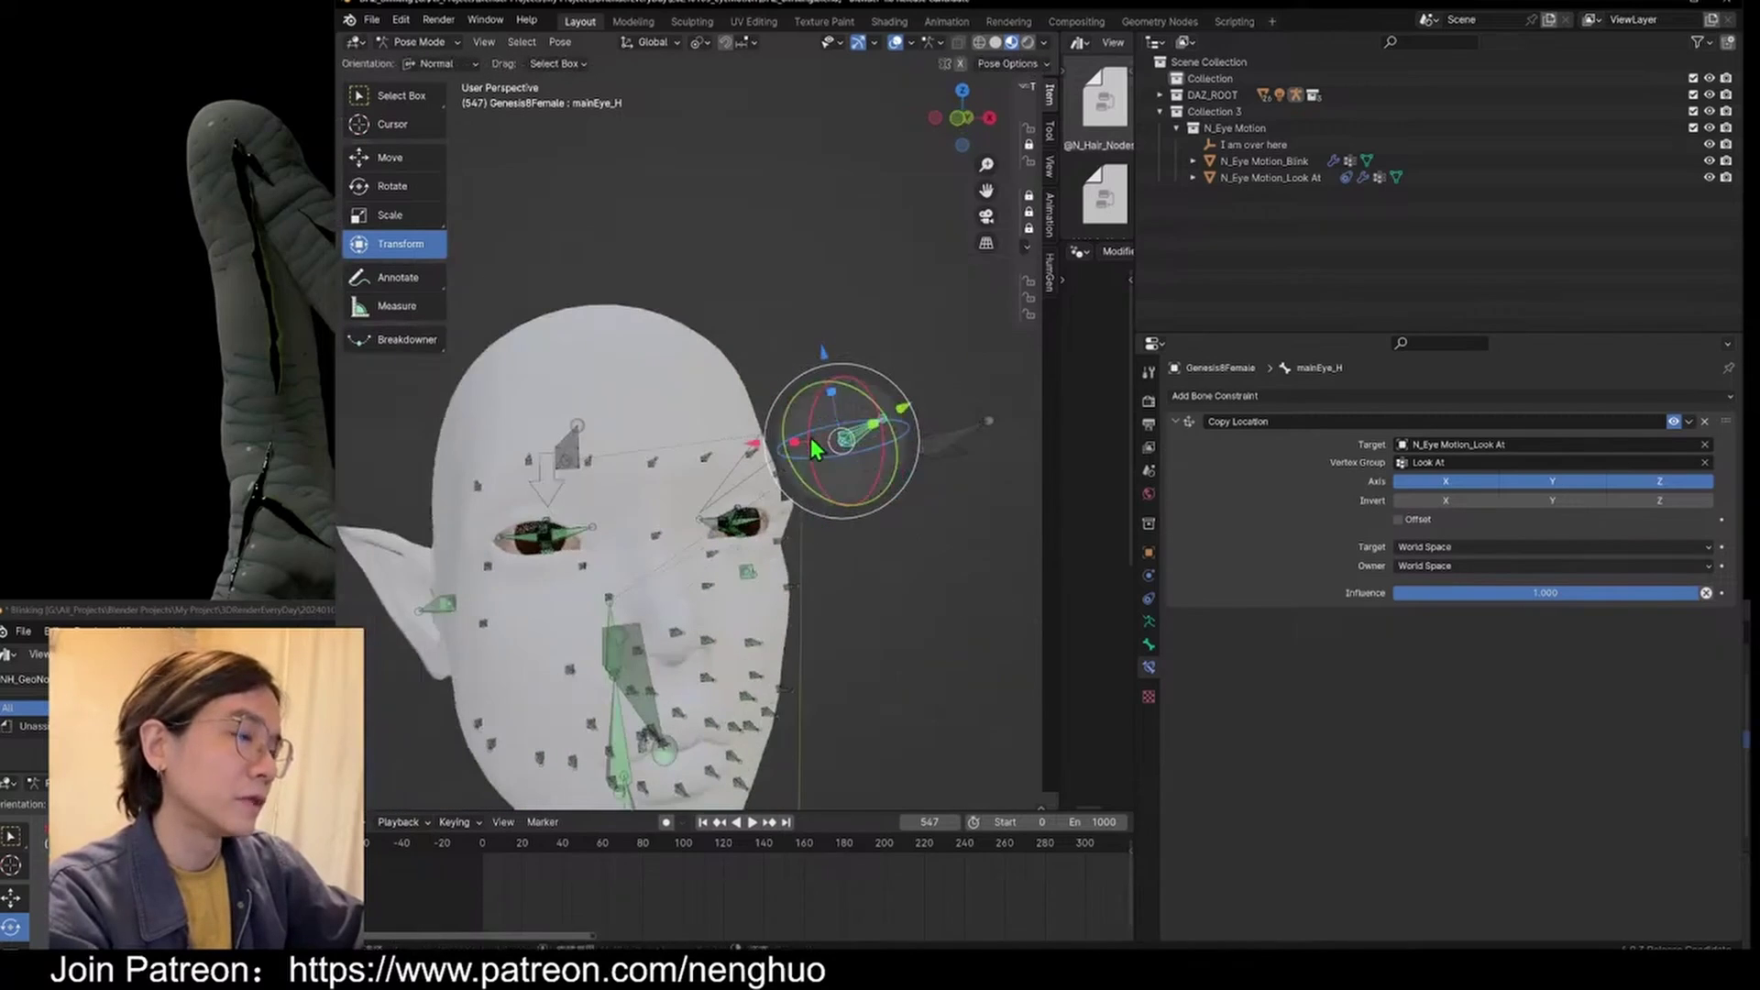
middle_drag(817, 444, 678, 428)
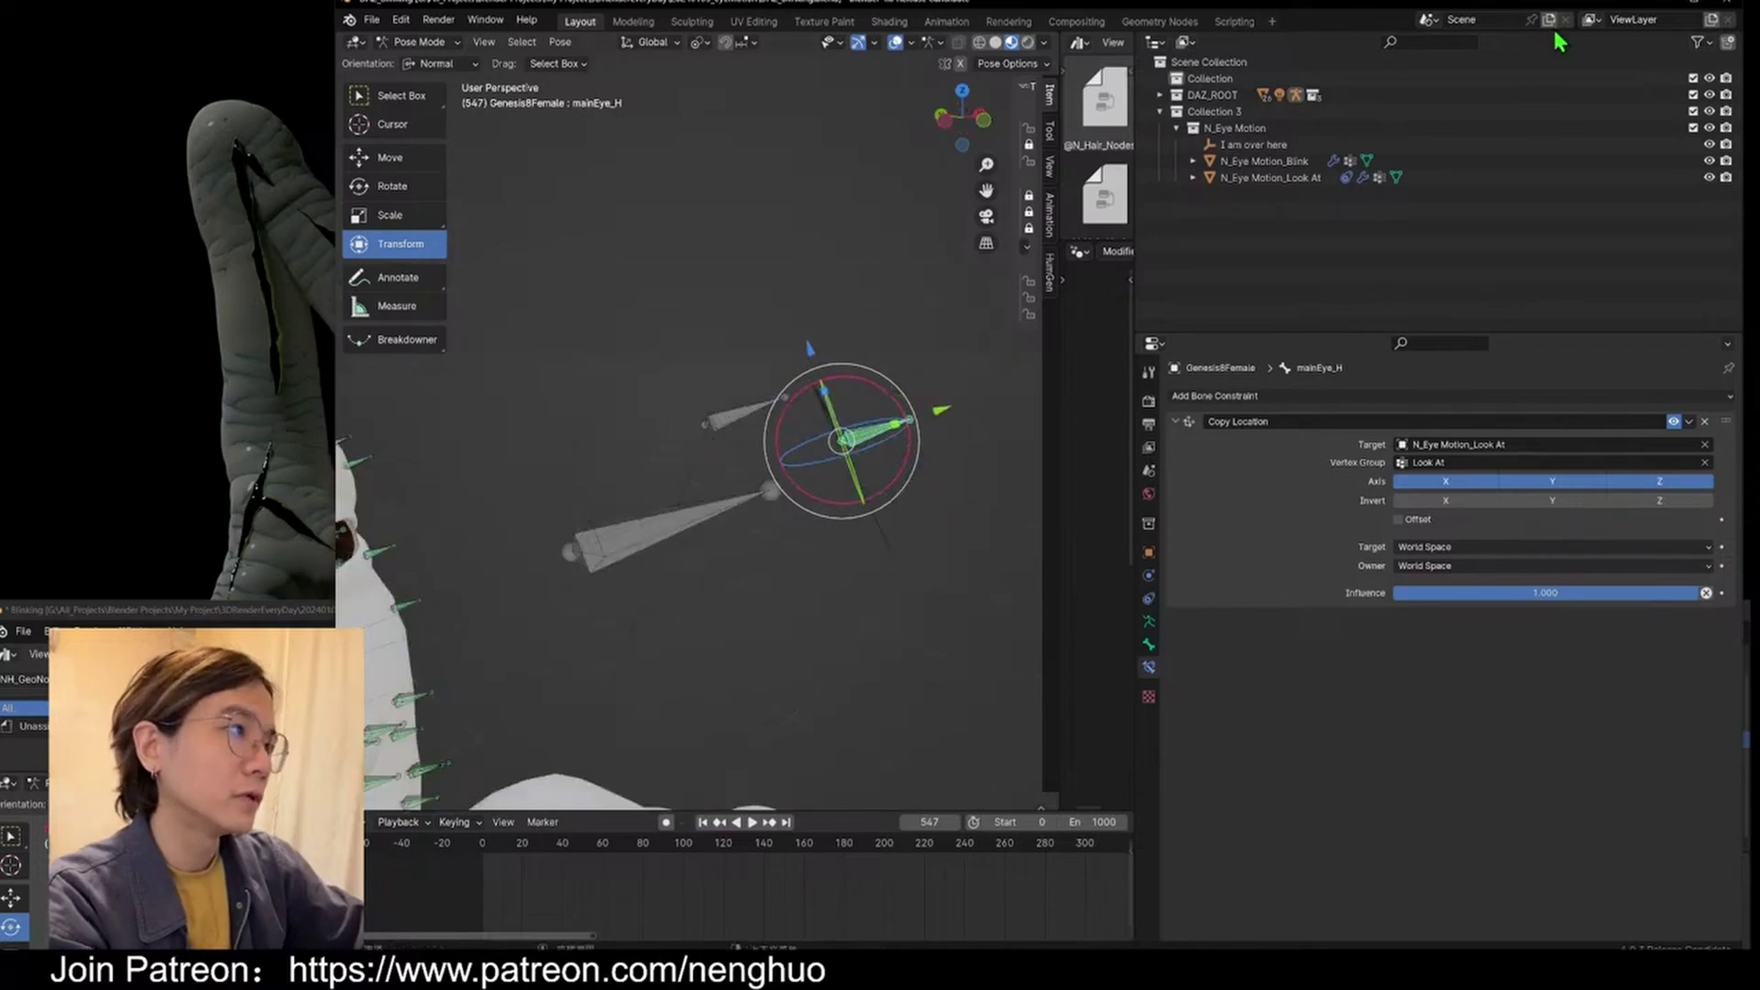